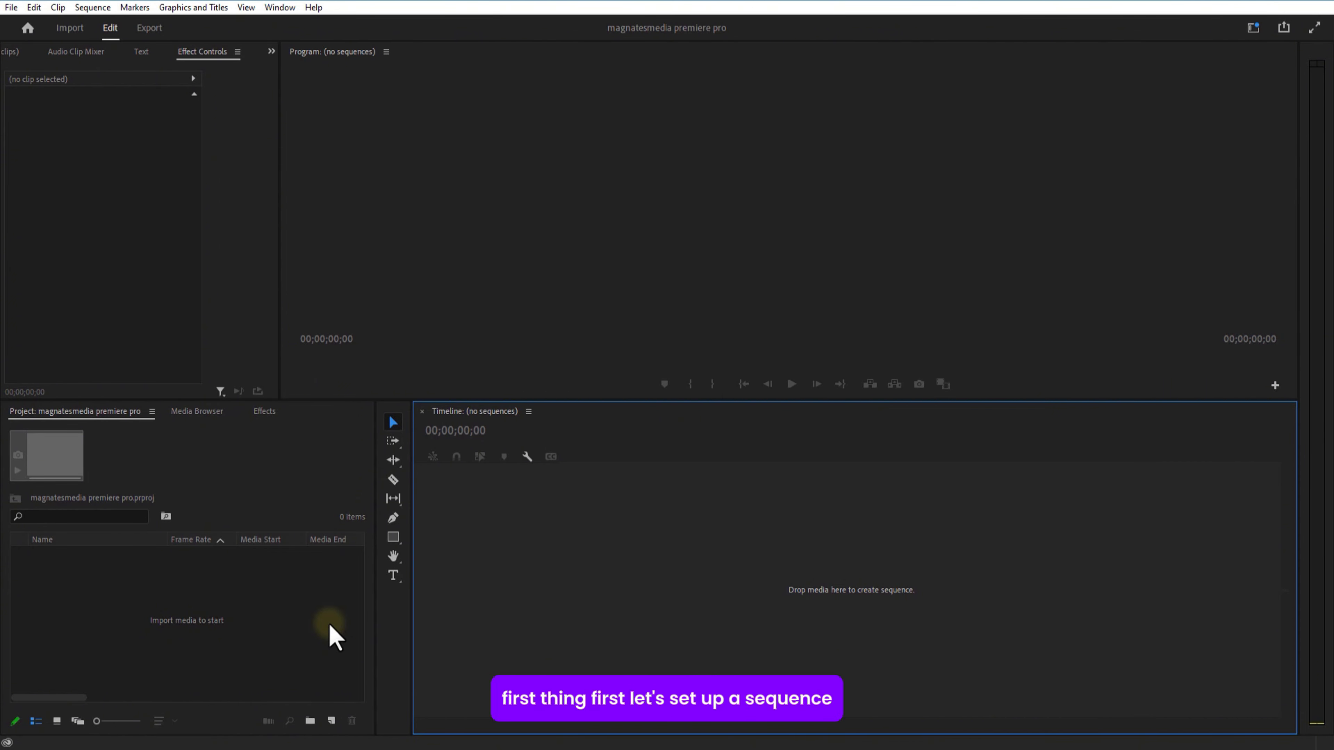
- Create a new sequence with a frame size of 1920 by 1080 and a timebase of 29.97 frames/second
{"action": "left_click", "coordinate": [331, 721]}
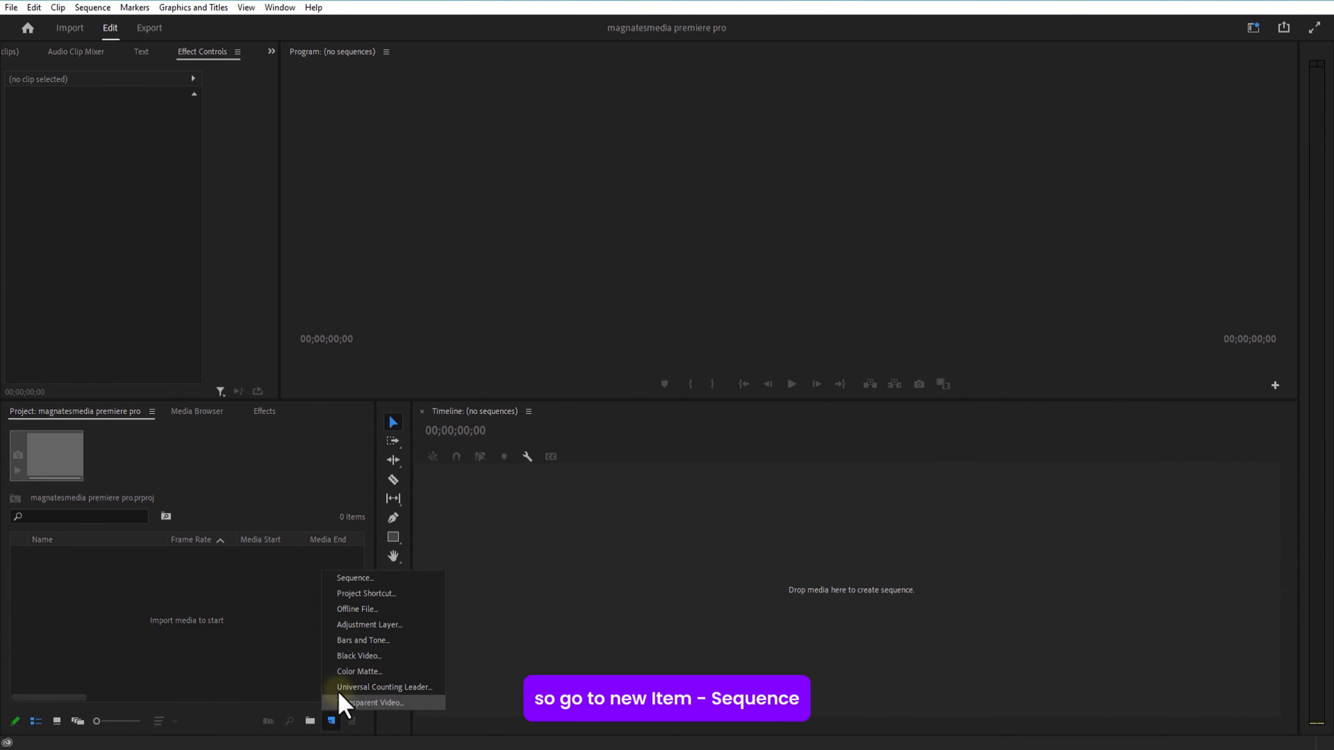
{"action": "left_click", "coordinate": [362, 578]}
{"action": "left_click", "coordinate": [528, 119]}
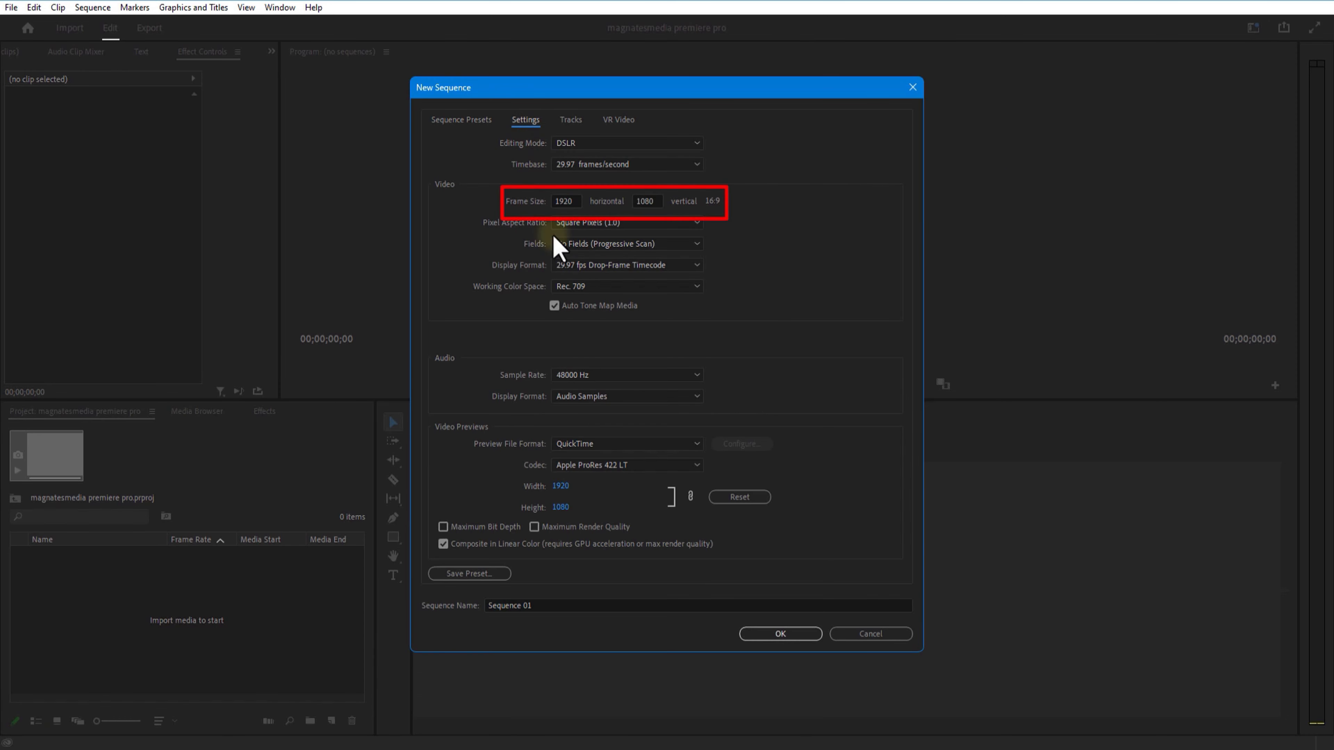
{"action": "left_click", "coordinate": [781, 634]}
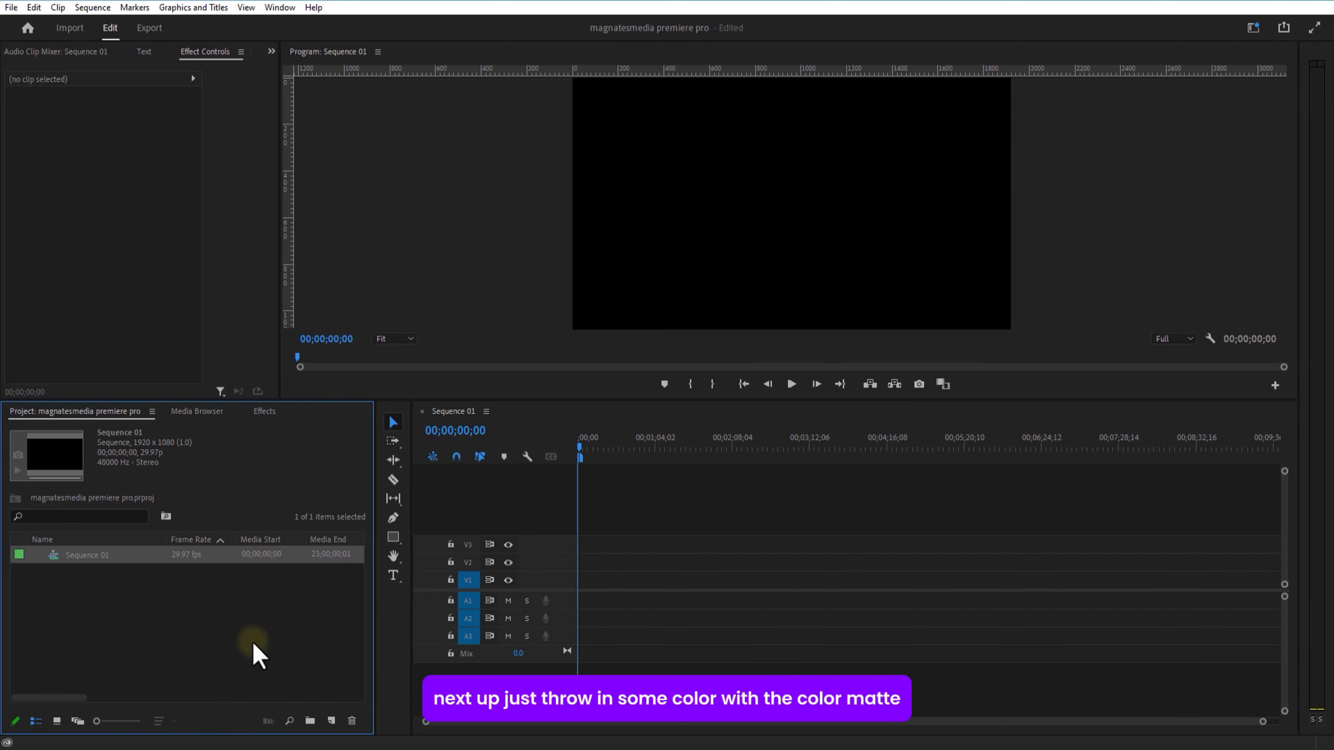
- Create a black (000000) color matte named bg
{"action": "left_click", "coordinate": [332, 721]}
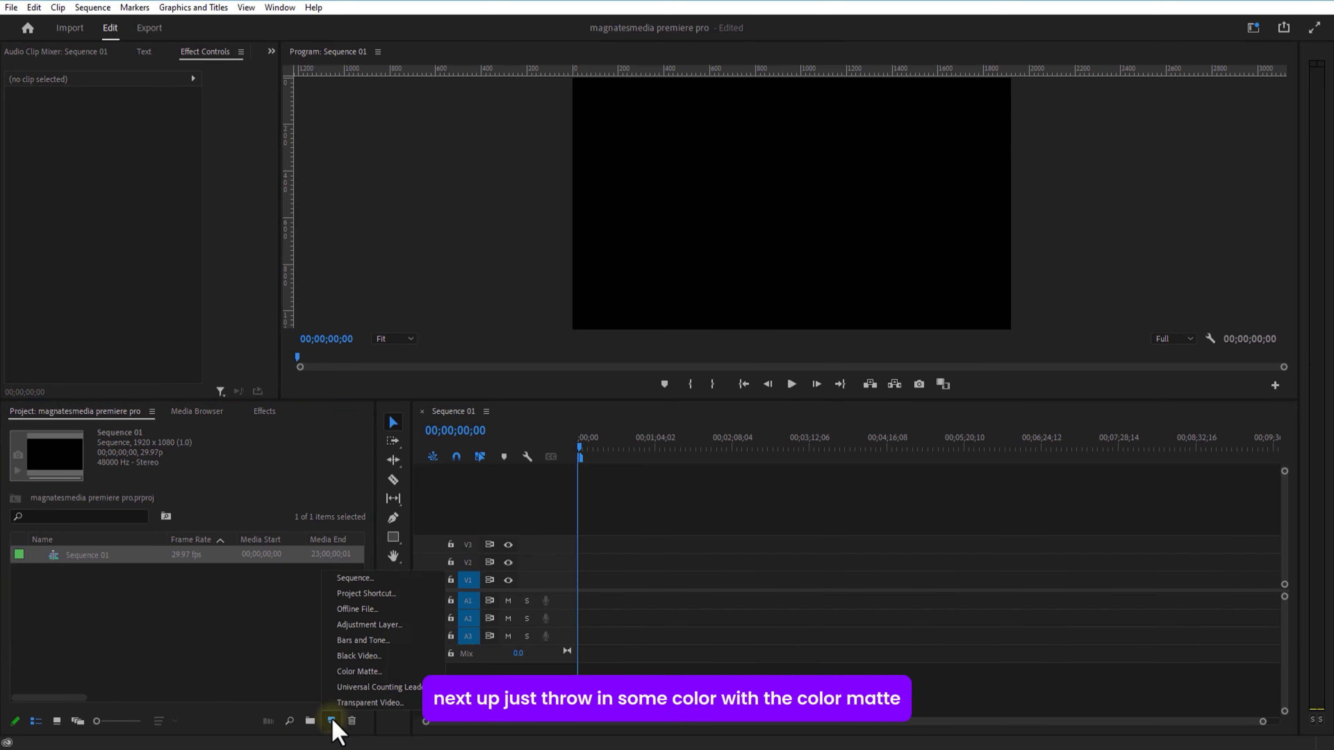
{"action": "left_click", "coordinate": [374, 673]}
{"action": "left_click", "coordinate": [684, 425]}
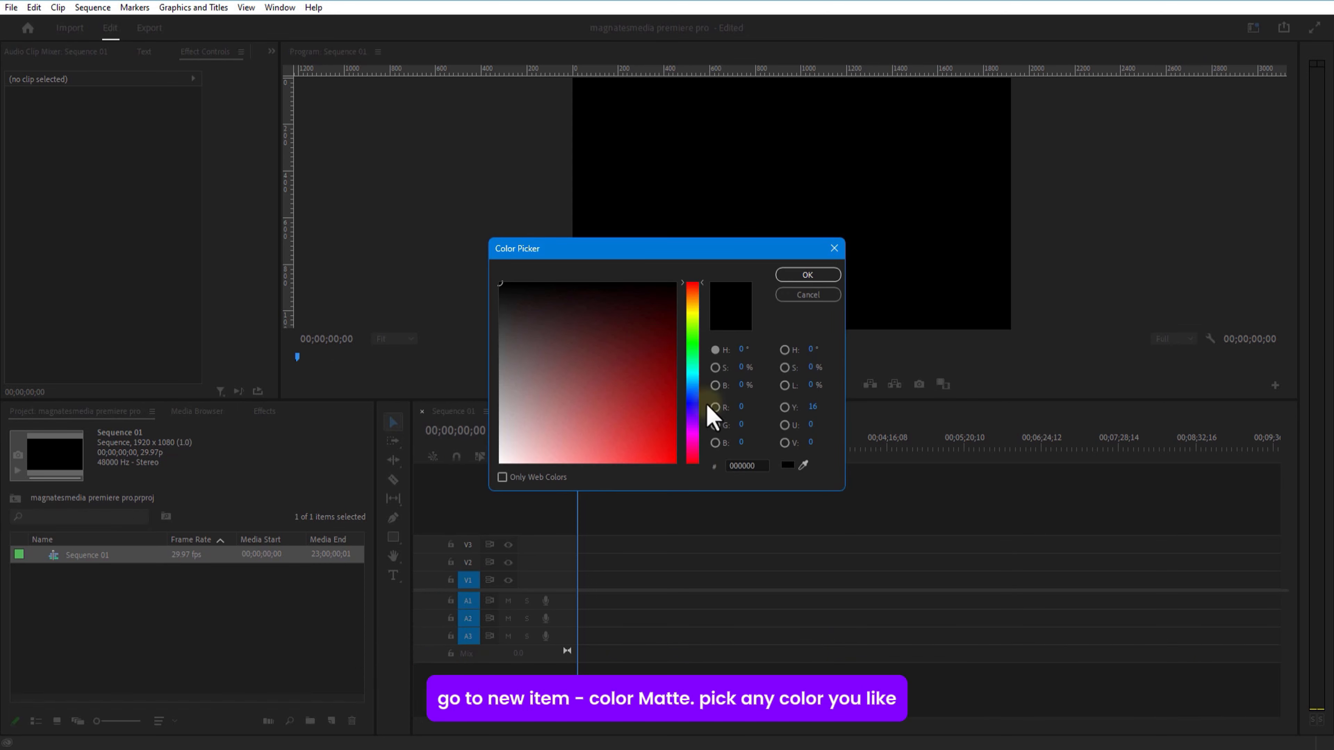
{"action": "left_click", "coordinate": [826, 276]}
{"action": "left_click", "coordinate": [616, 402]}
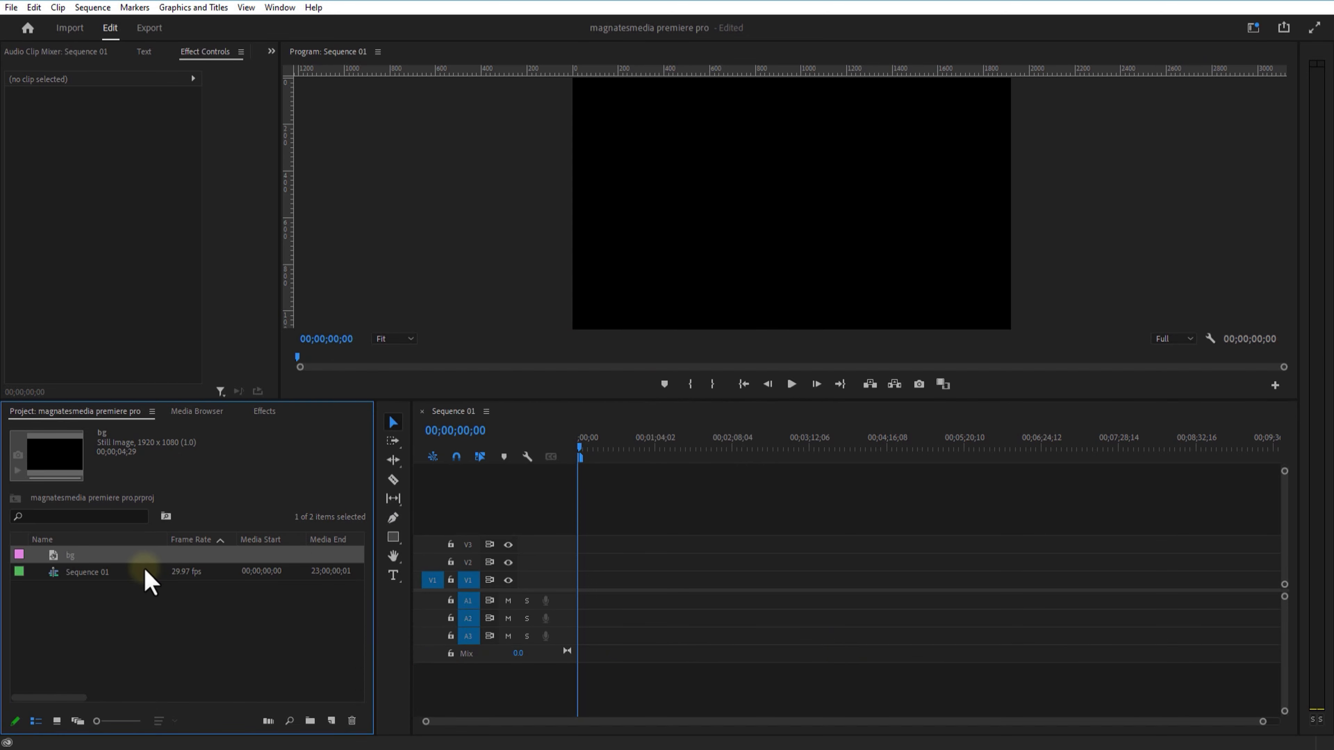
- Place the bg matte at the start of video track V1, about 00;01;15;06 long, and enlarge the program monitor
{"action": "left_click_drag", "start_coordinate": [135, 556], "coordinate": [591, 572]}
{"action": "left_click", "coordinate": [591, 577]}
{"action": "left_click_drag", "start_coordinate": [688, 401], "coordinate": [688, 473]}
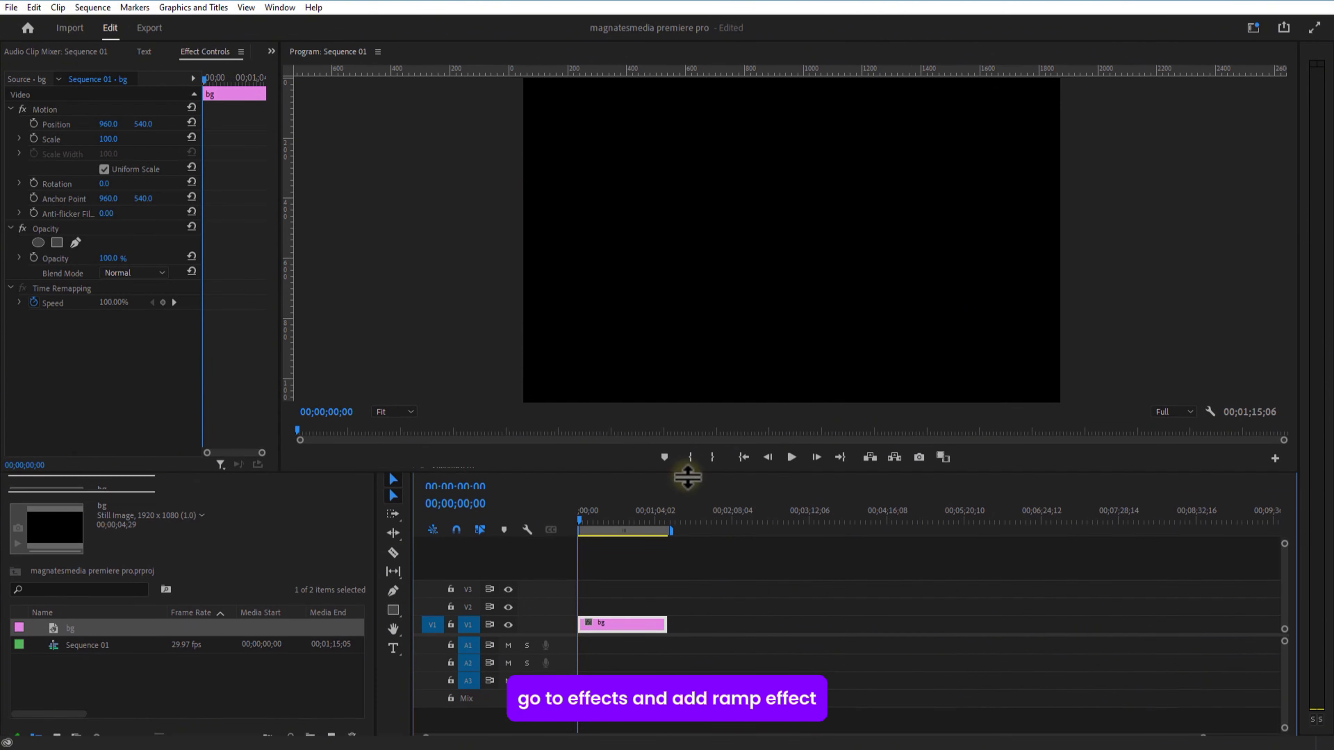
- Find the Ramp effect and apply it to the bg clip
{"action": "left_click", "coordinate": [264, 489]}
{"action": "left_click", "coordinate": [102, 508]}
{"action": "type", "text": "ramp"}
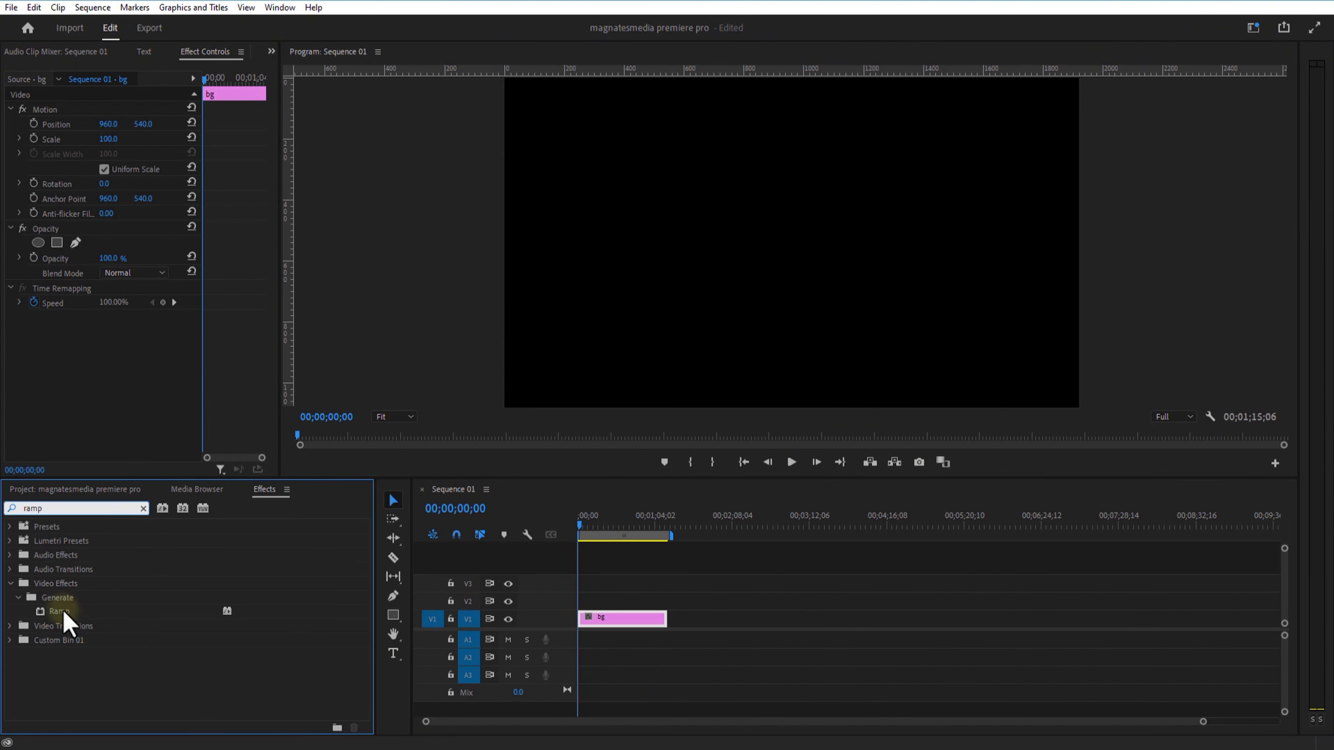
{"action": "left_click", "coordinate": [61, 611]}
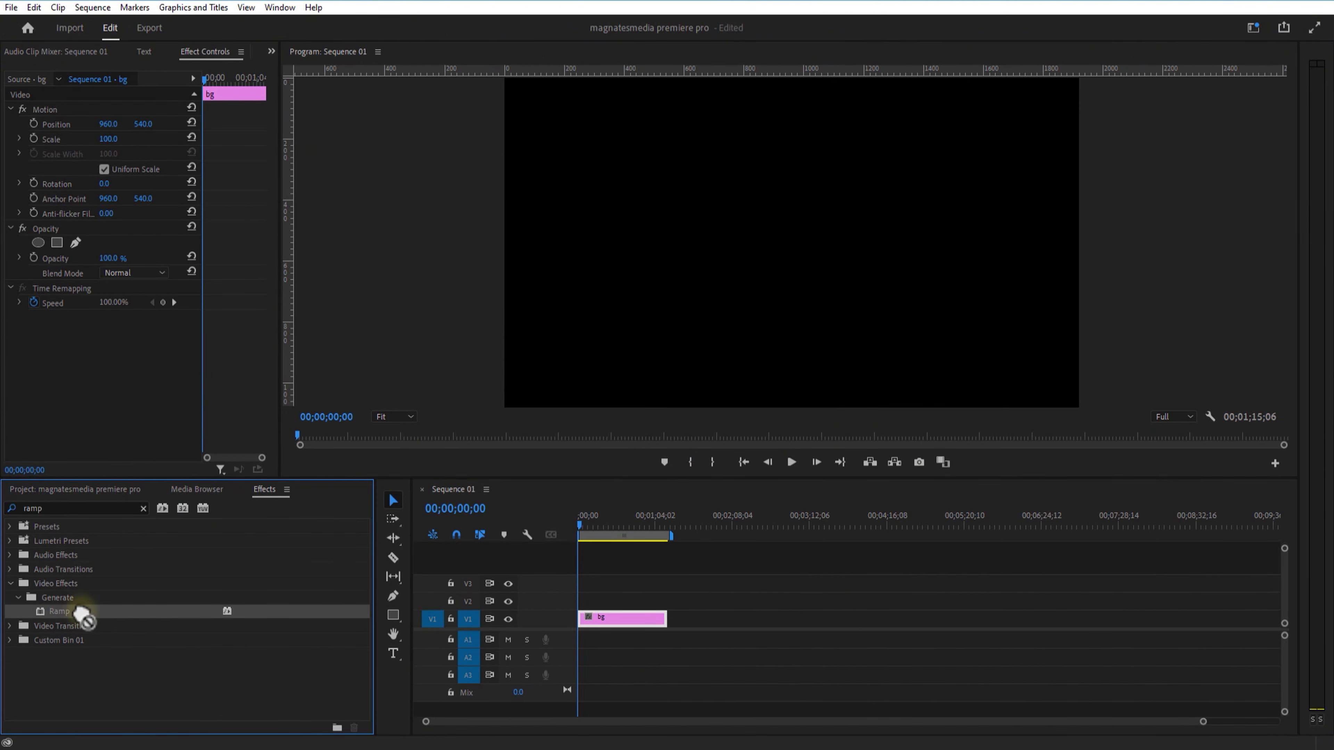
{"action": "left_click_drag", "start_coordinate": [607, 618], "coordinate": [609, 619]}
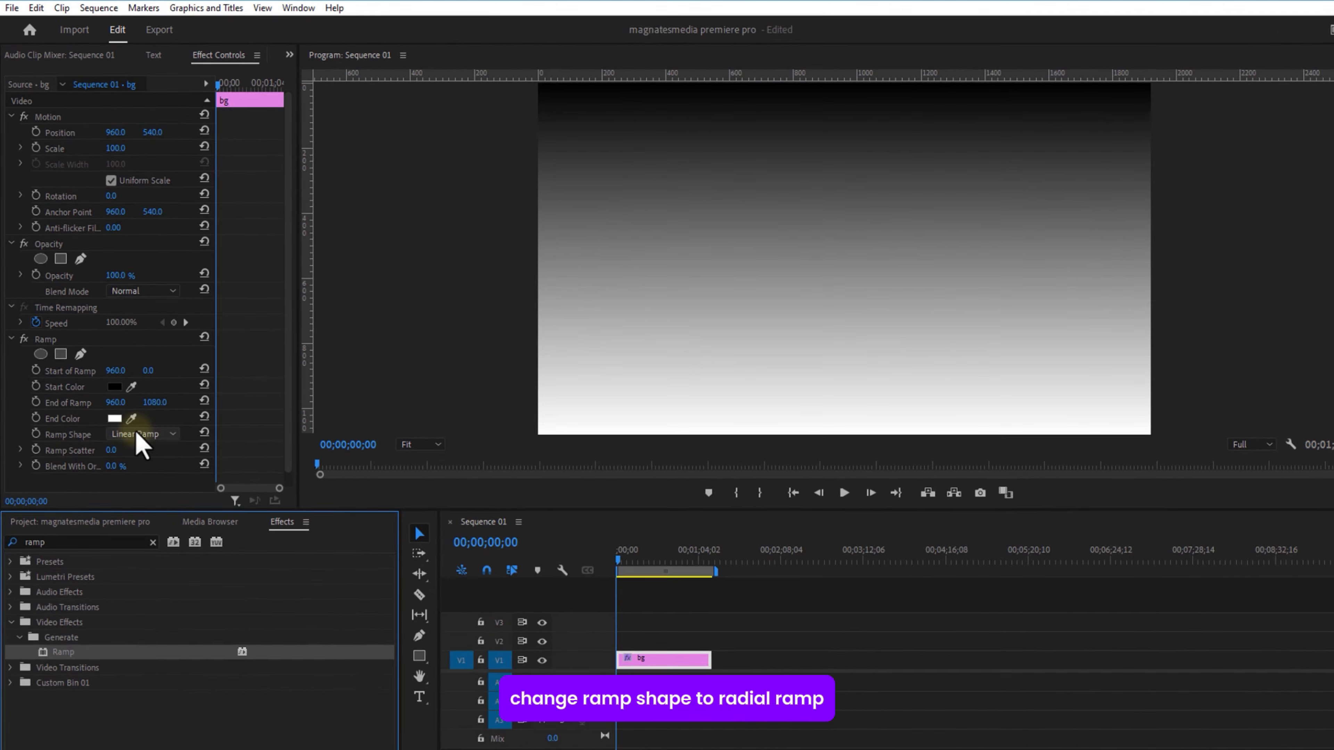
- Change the ramp to a Radial Ramp starting at 960, 377 and ending at 960, 2798
{"action": "left_click", "coordinate": [134, 407]}
{"action": "left_click", "coordinate": [138, 432]}
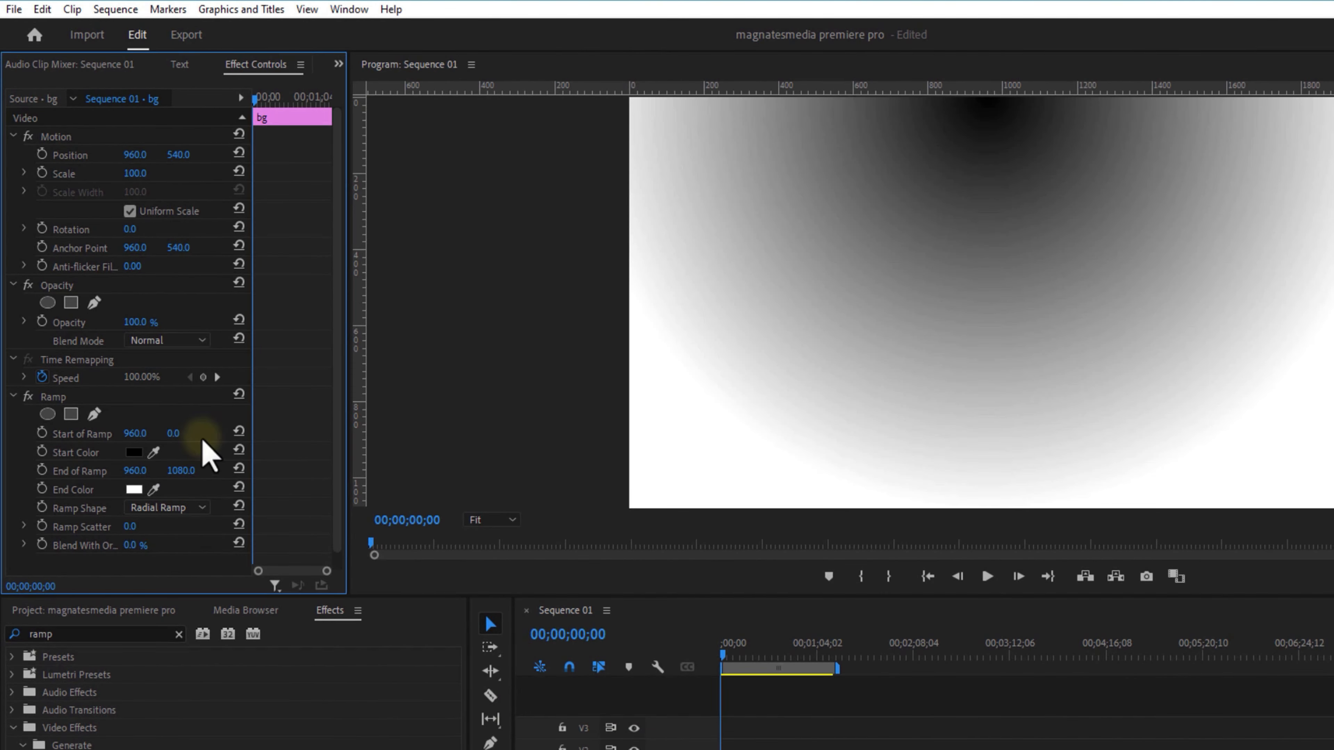
{"action": "left_click_drag", "start_coordinate": [203, 440], "coordinate": [609, 436]}
{"action": "left_click_drag", "start_coordinate": [182, 471], "coordinate": [1206, 446]}
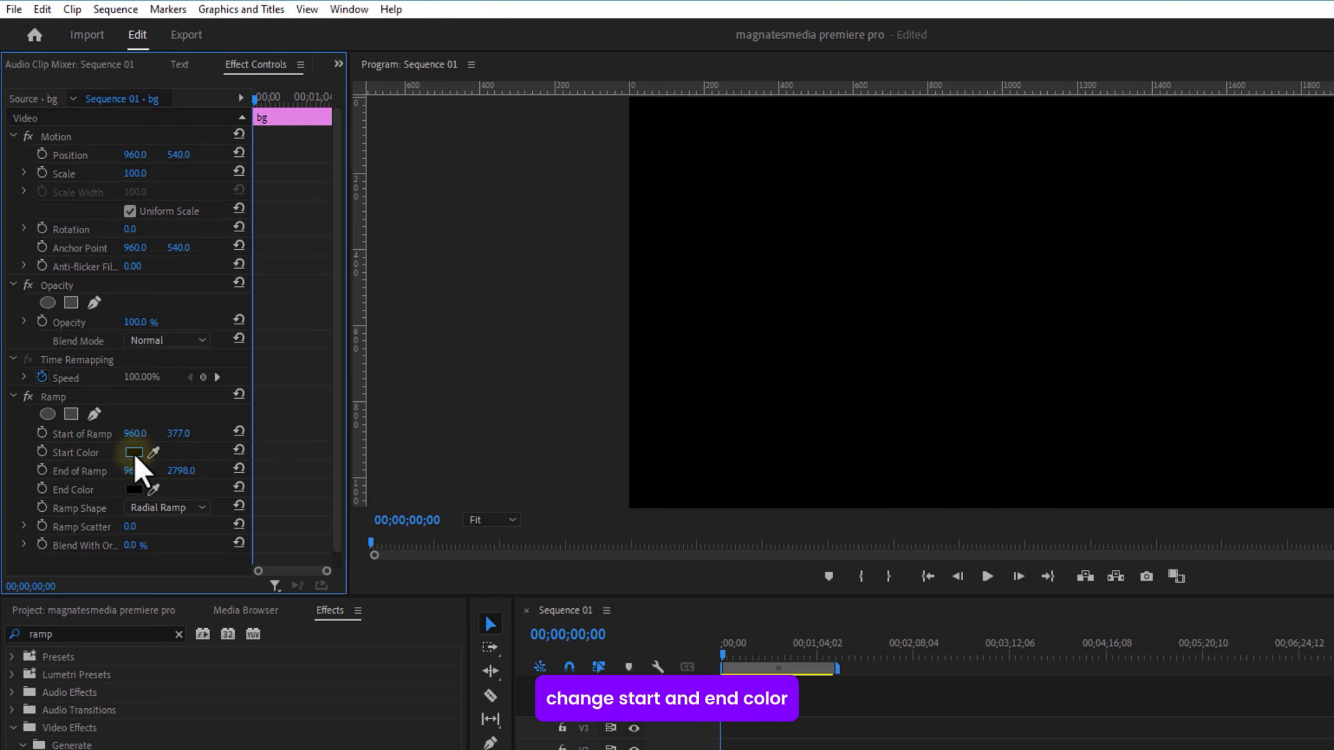
- Set the ramp's start color to dark gray 4A4949 and its end color to 121212
{"action": "left_click", "coordinate": [134, 454]}
{"action": "left_click", "coordinate": [625, 417]}
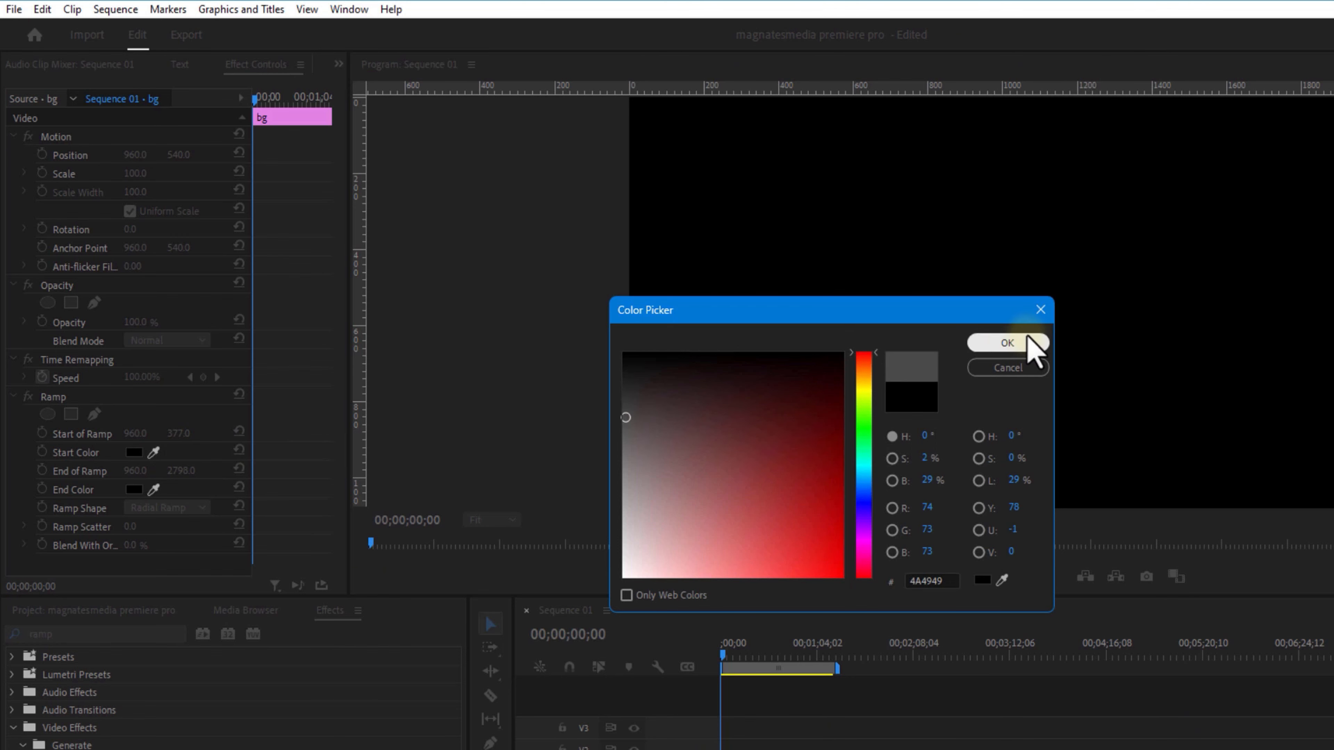
{"action": "left_click", "coordinate": [1030, 342]}
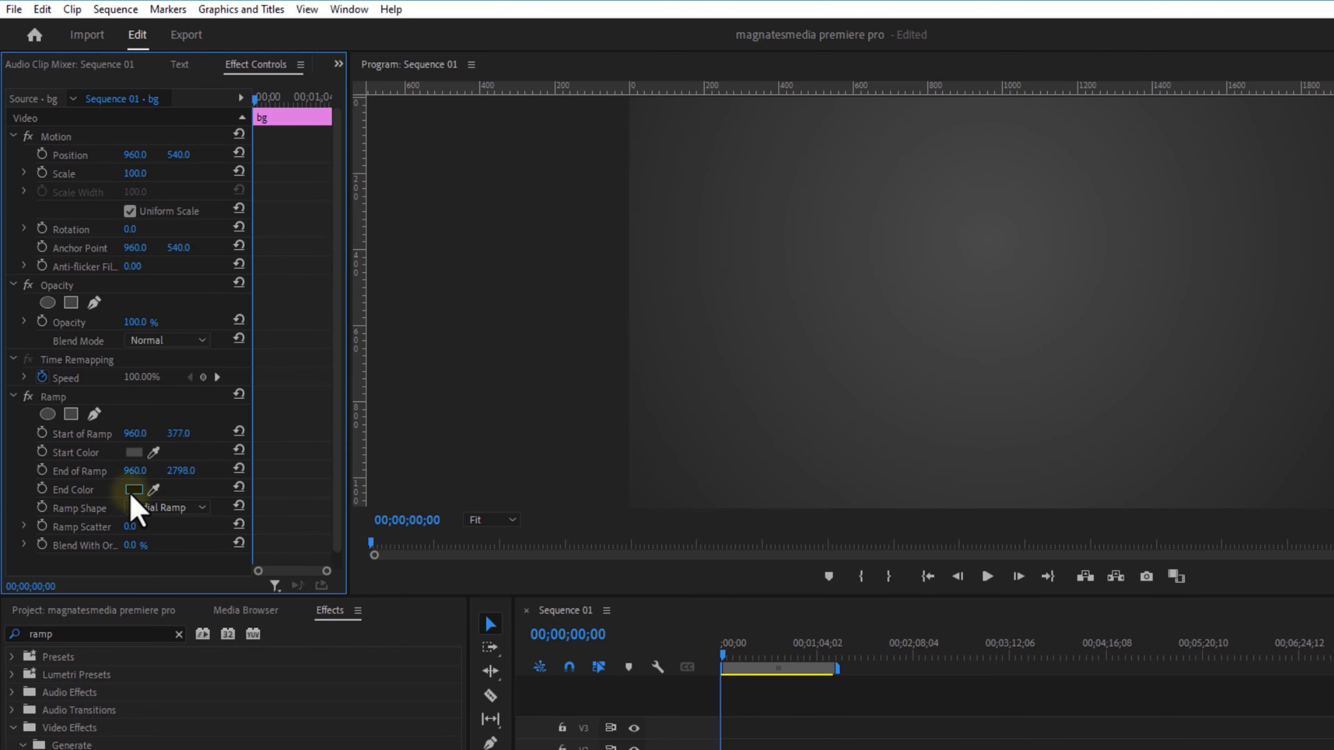
{"action": "left_click", "coordinate": [134, 490]}
{"action": "left_click", "coordinate": [625, 369]}
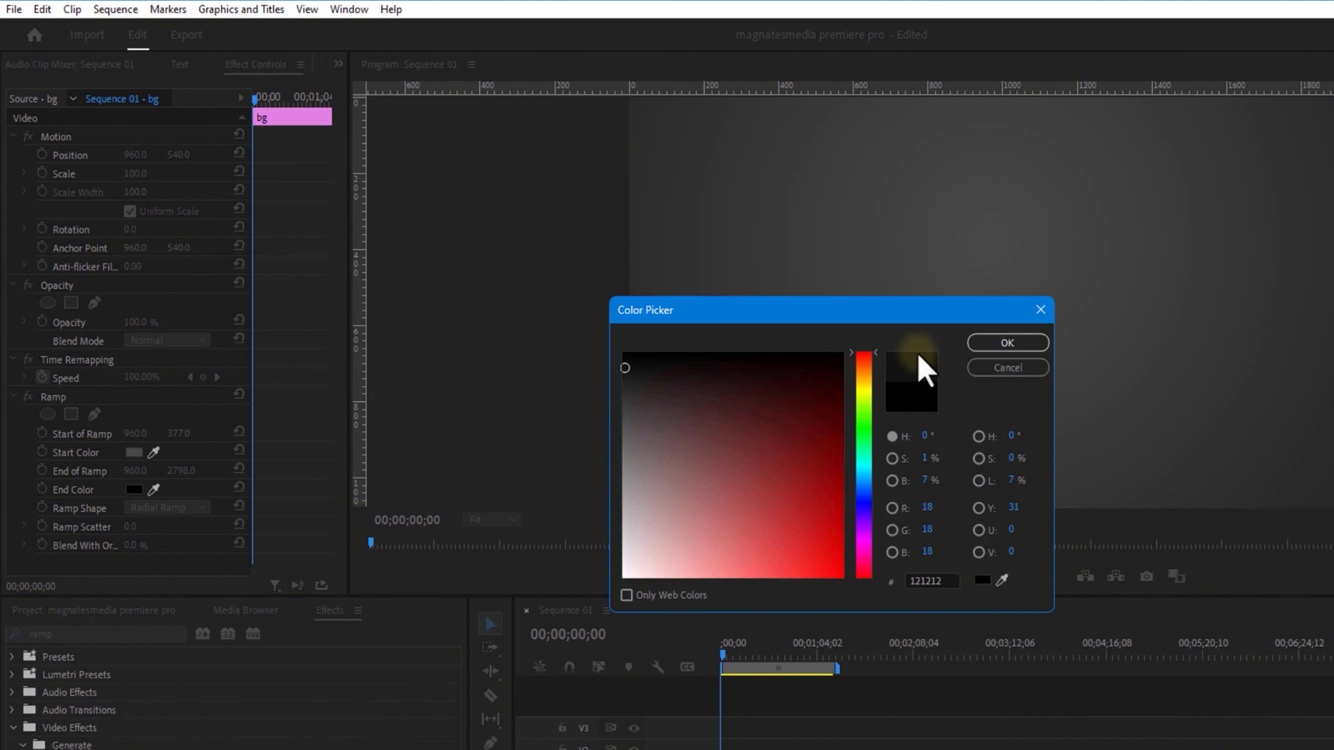
{"action": "left_click", "coordinate": [1006, 345]}
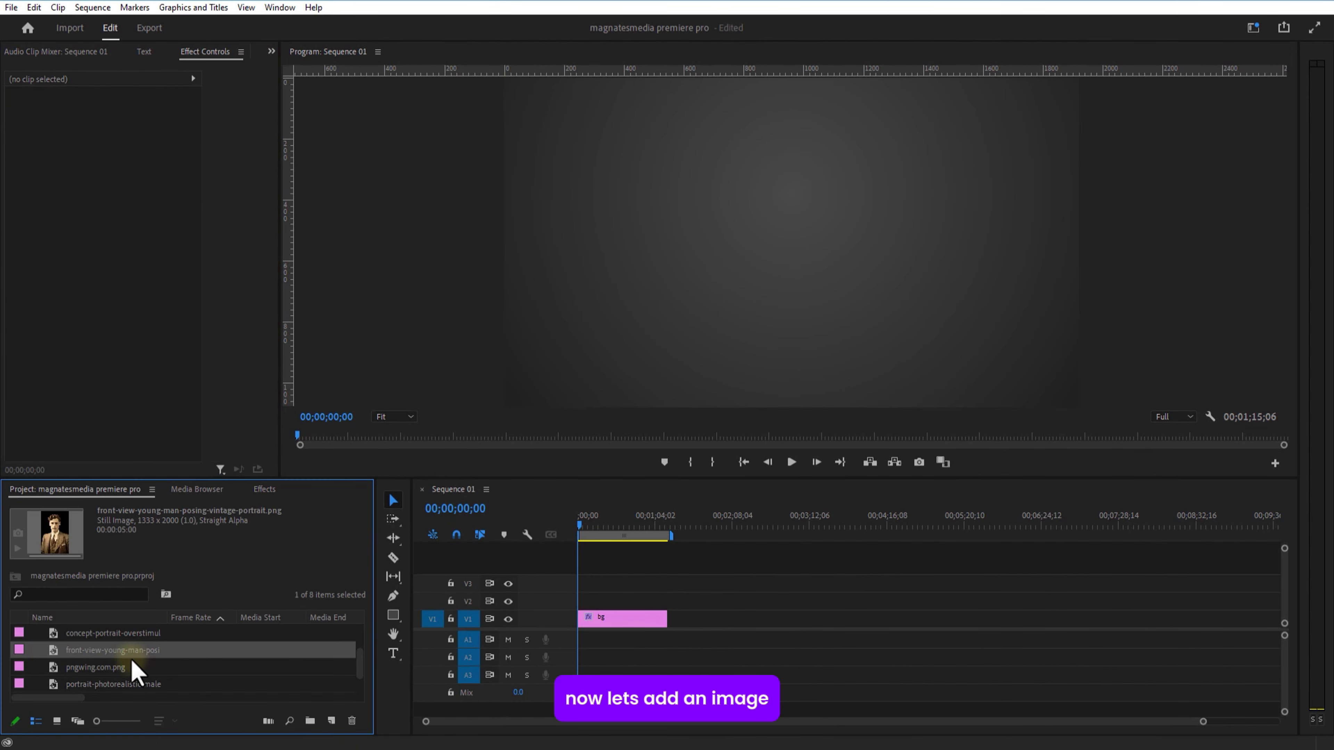
- Place the front-view young man portrait on V2 above bg, scaled to 69 and positioned at 965, 660
{"action": "left_click", "coordinate": [126, 667]}
{"action": "scroll", "coordinate": [126, 676], "scroll_direction": "up", "scroll_amount": 1}
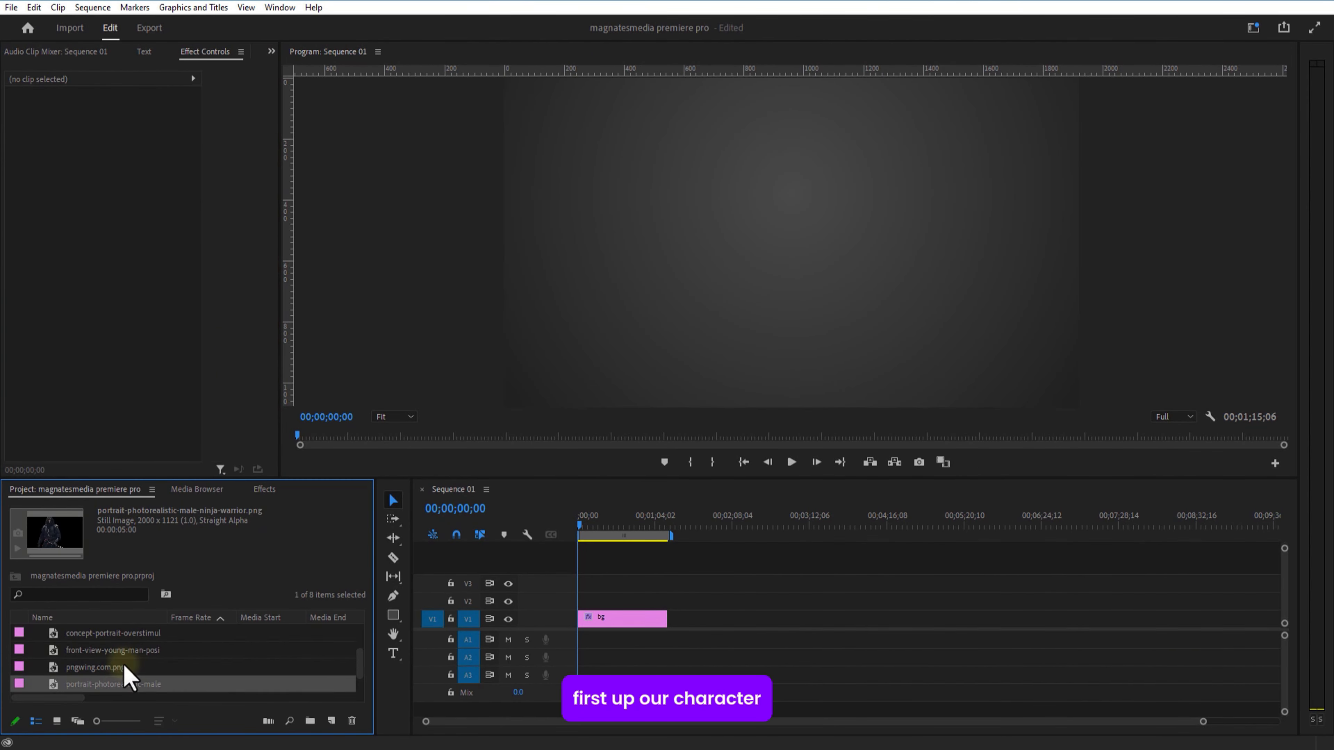
{"action": "left_click_drag", "start_coordinate": [113, 650], "coordinate": [667, 602]}
{"action": "left_click", "coordinate": [581, 600]}
{"action": "left_click_drag", "start_coordinate": [145, 126], "coordinate": [398, 134]}
{"action": "left_click_drag", "start_coordinate": [111, 127], "coordinate": [86, 143]}
{"action": "left_click_drag", "start_coordinate": [143, 126], "coordinate": [263, 146]}
{"action": "left_click", "coordinate": [828, 579]}
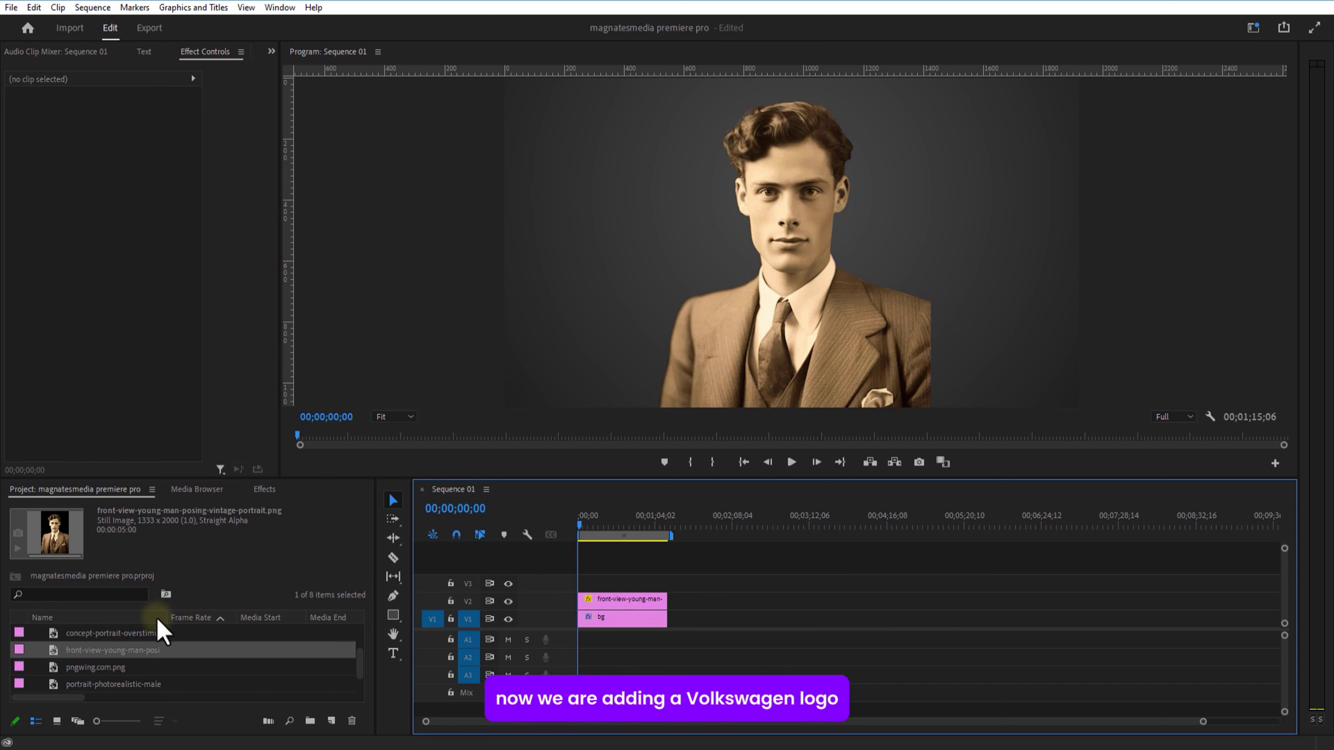
- Rename pngwing.com.png as volkswagon and place it on V3 over the man's head, at position 960, 361 and scale 120
{"action": "left_click", "coordinate": [109, 635]}
{"action": "double_click", "coordinate": [112, 668]}
{"action": "type", "text": "volkswagon"}
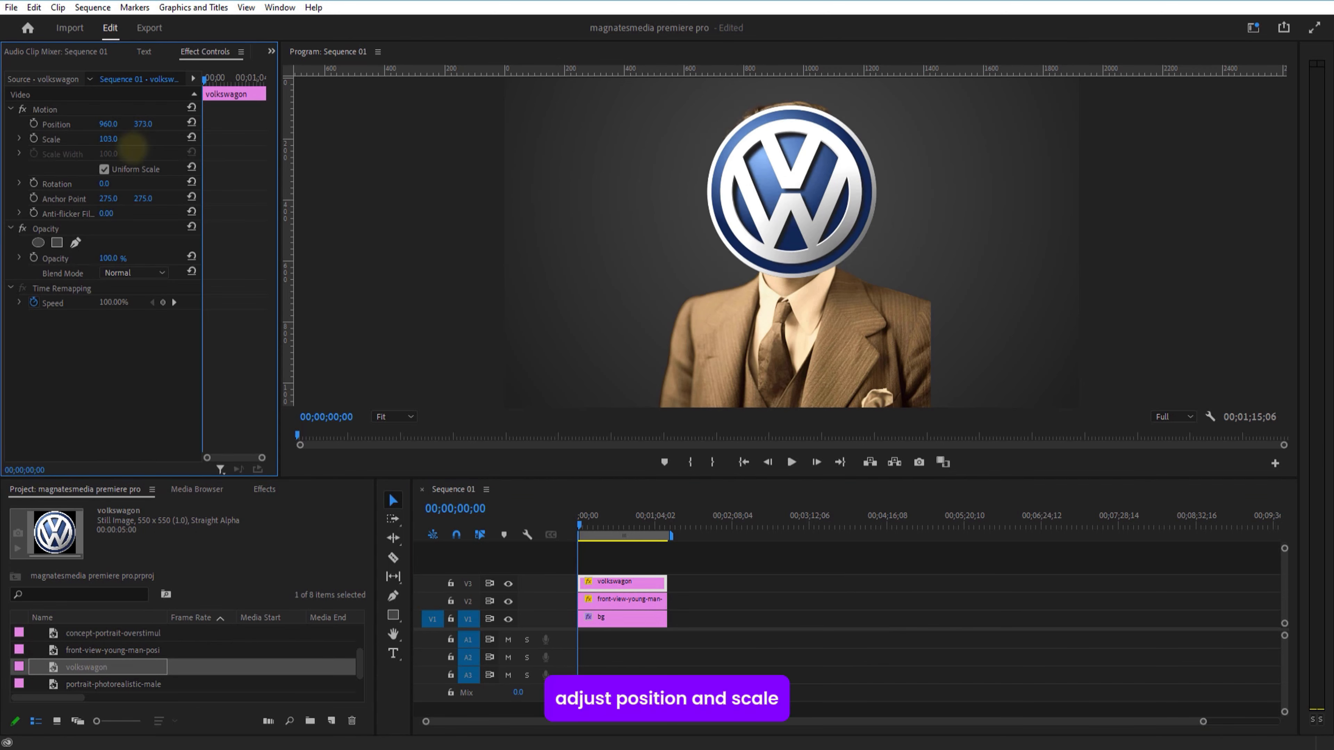
{"action": "left_click", "coordinate": [786, 587]}
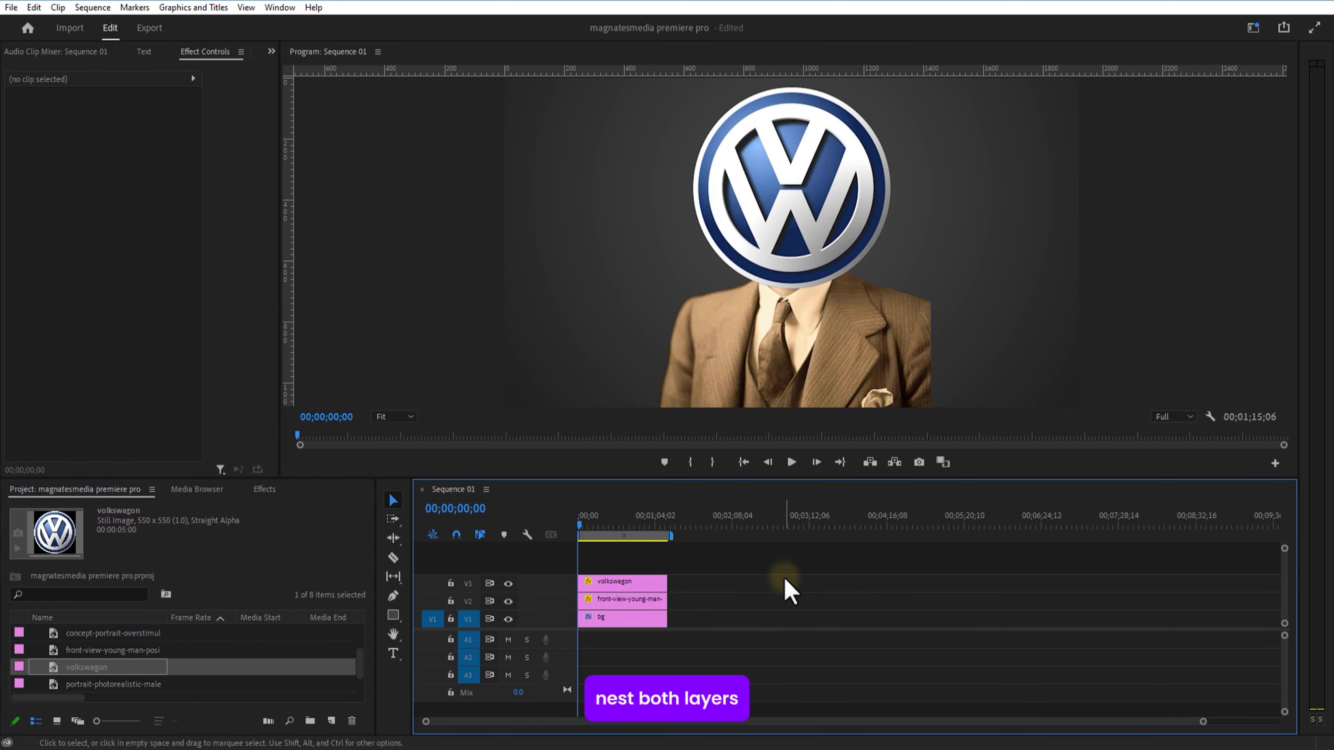
- Nest the volkswagon logo and portrait clips into a sequence named character
{"action": "left_click_drag", "start_coordinate": [633, 605], "coordinate": [626, 605]}
{"action": "right_click", "coordinate": [621, 589]}
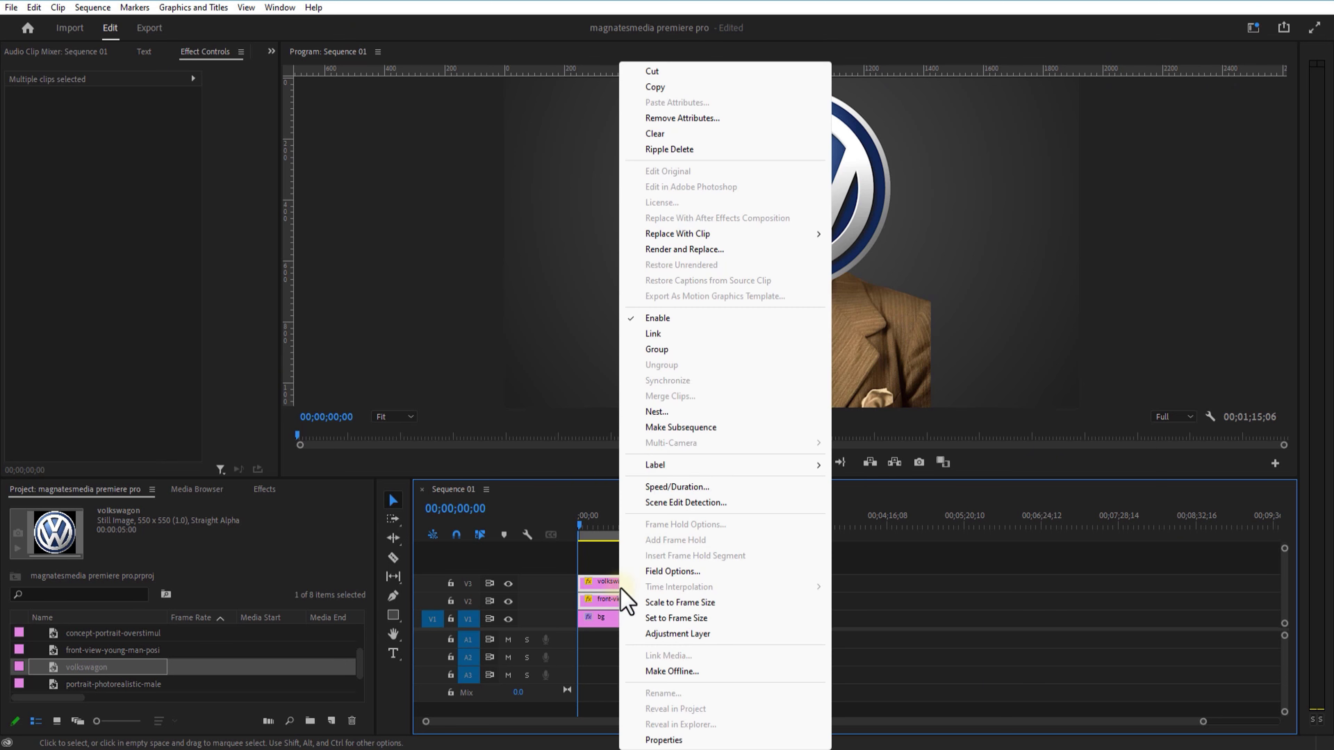
{"action": "left_click", "coordinate": [657, 411]}
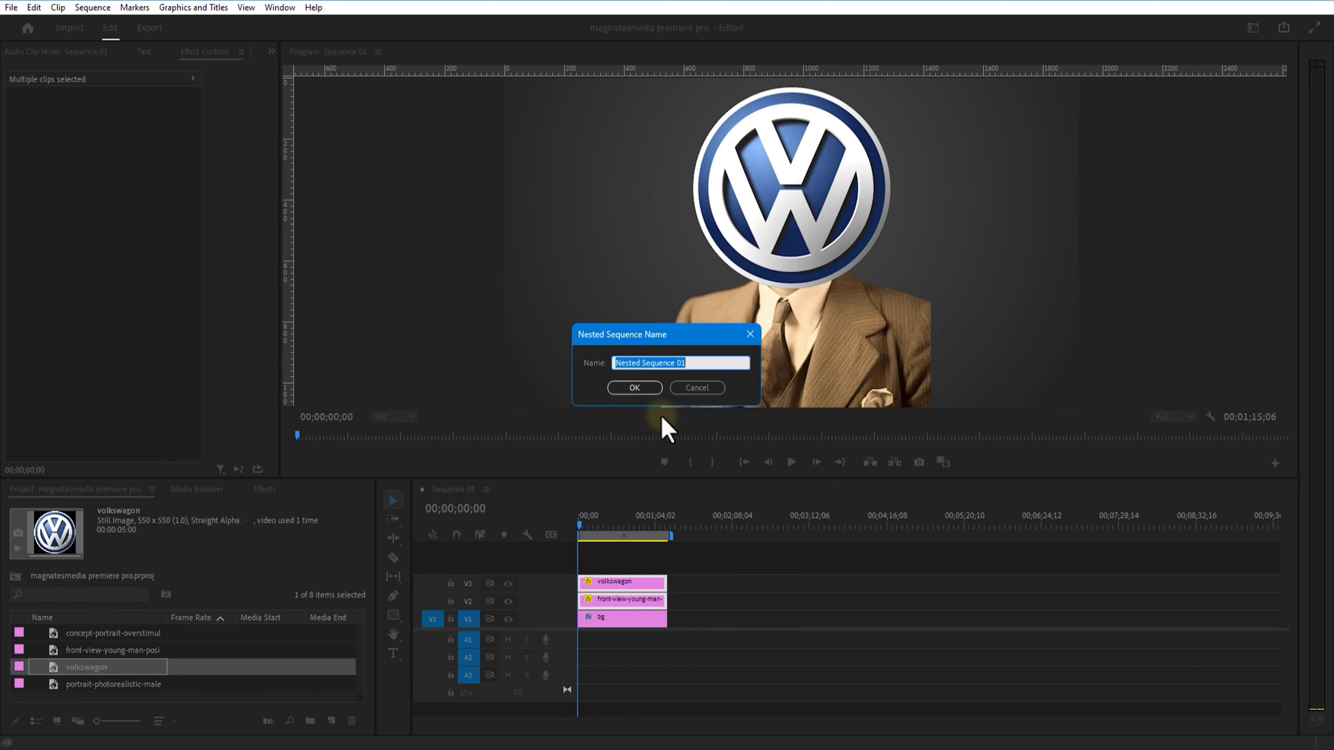
{"action": "type", "text": "character"}
{"action": "left_click", "coordinate": [633, 388]}
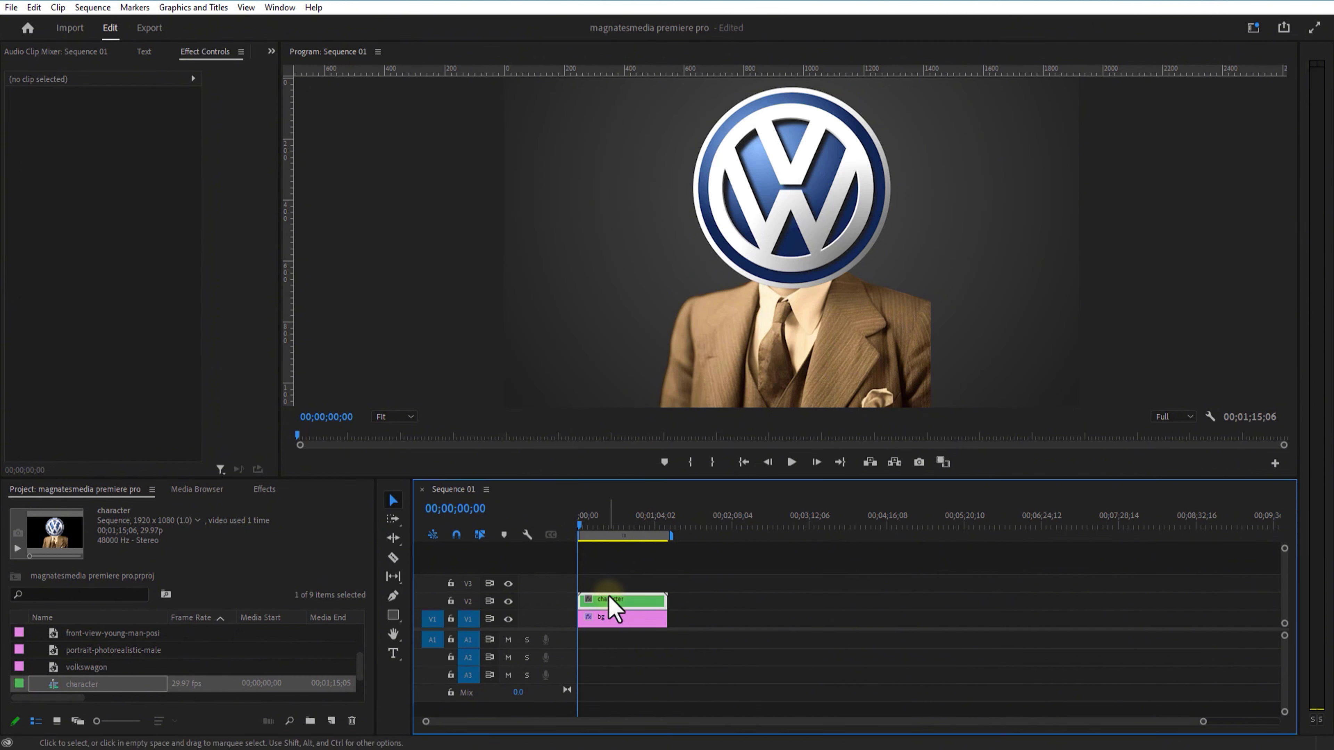
- Open the nested character sequence and apply the Tint effect to the portrait clip
{"action": "left_click", "coordinate": [630, 602]}
{"action": "double_click", "coordinate": [631, 606]}
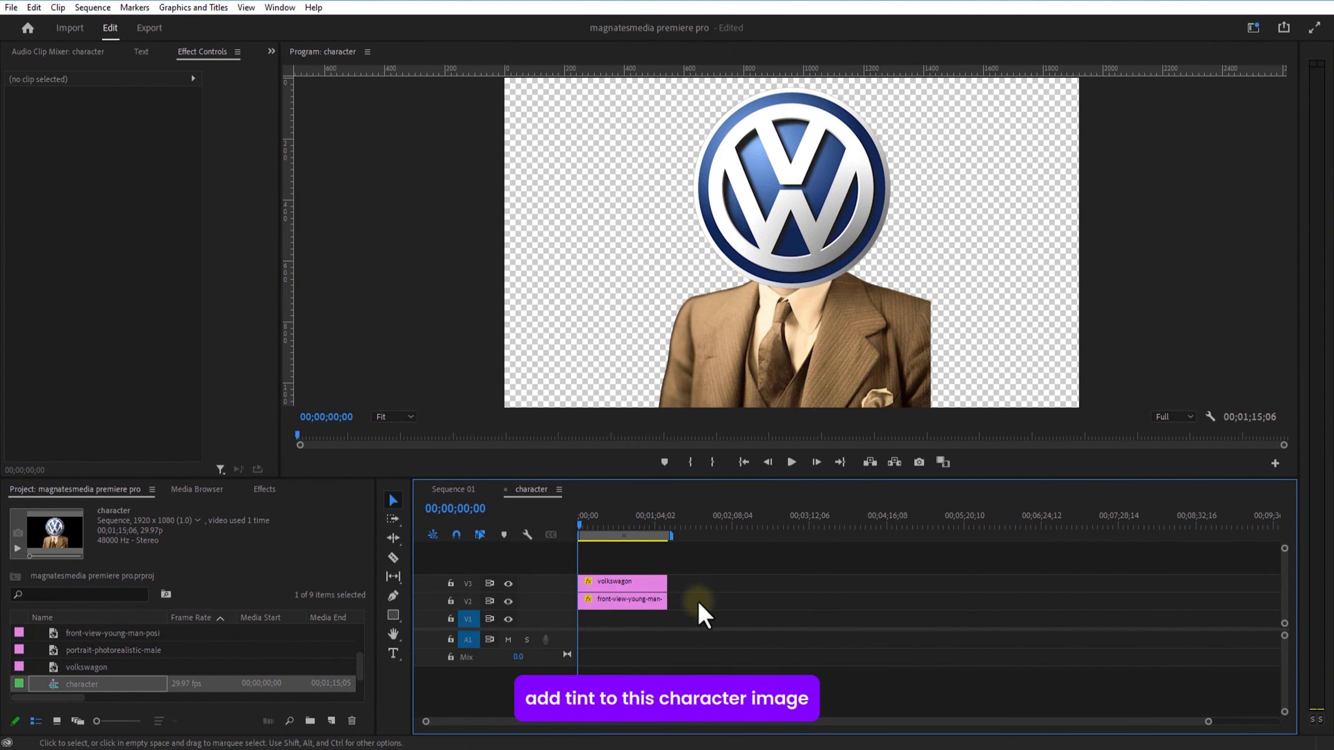
{"action": "left_click", "coordinate": [615, 602]}
{"action": "left_click", "coordinate": [264, 490]}
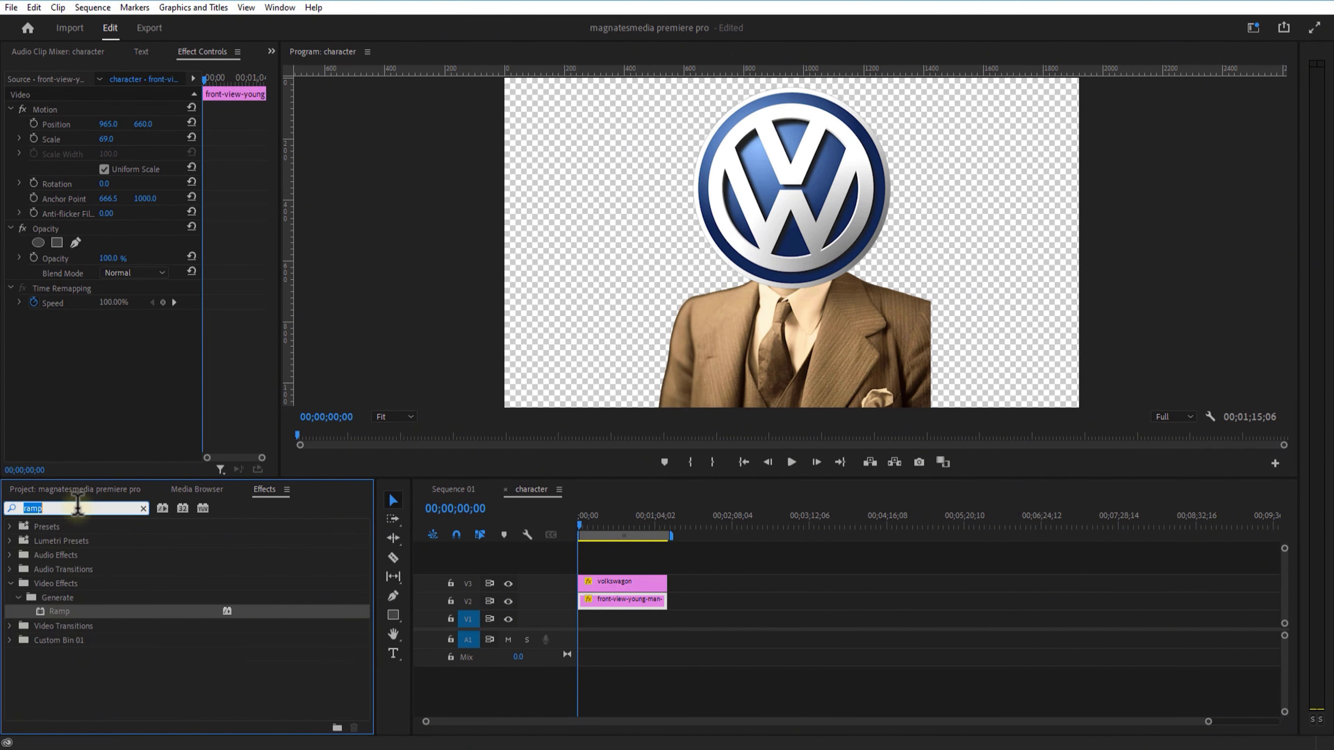
{"action": "type", "text": "tint"}
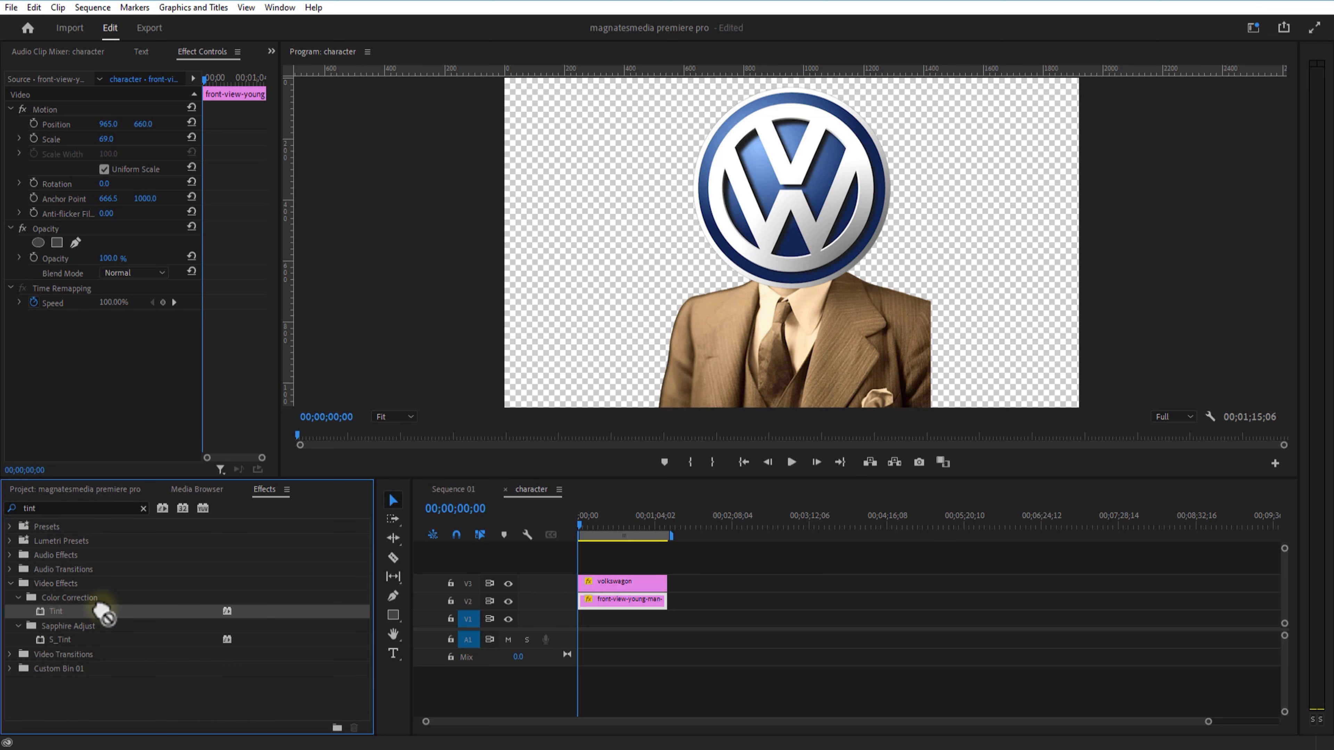
{"action": "left_click_drag", "start_coordinate": [606, 608], "coordinate": [606, 605]}
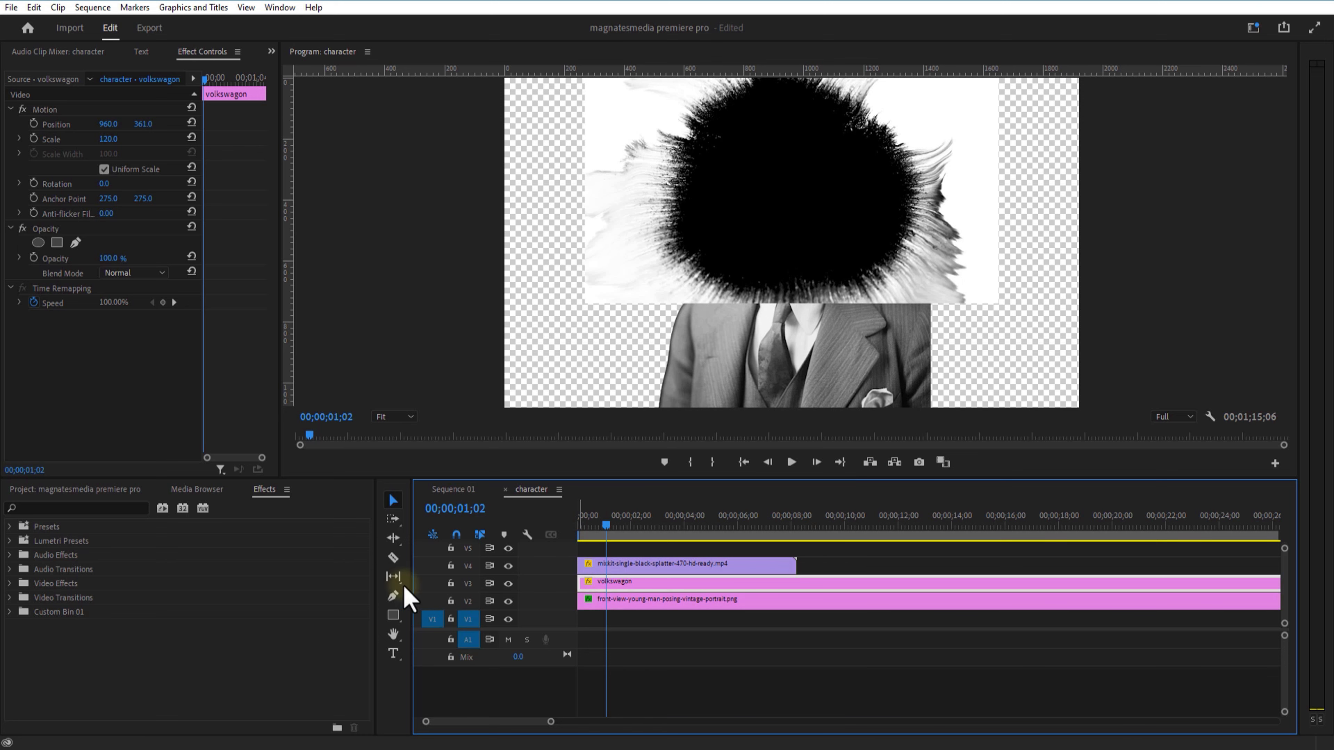
- Find the Track Matte Key effect and apply it to the volkswagon clip
{"action": "left_click", "coordinate": [63, 508]}
{"action": "type", "text": "tra"}
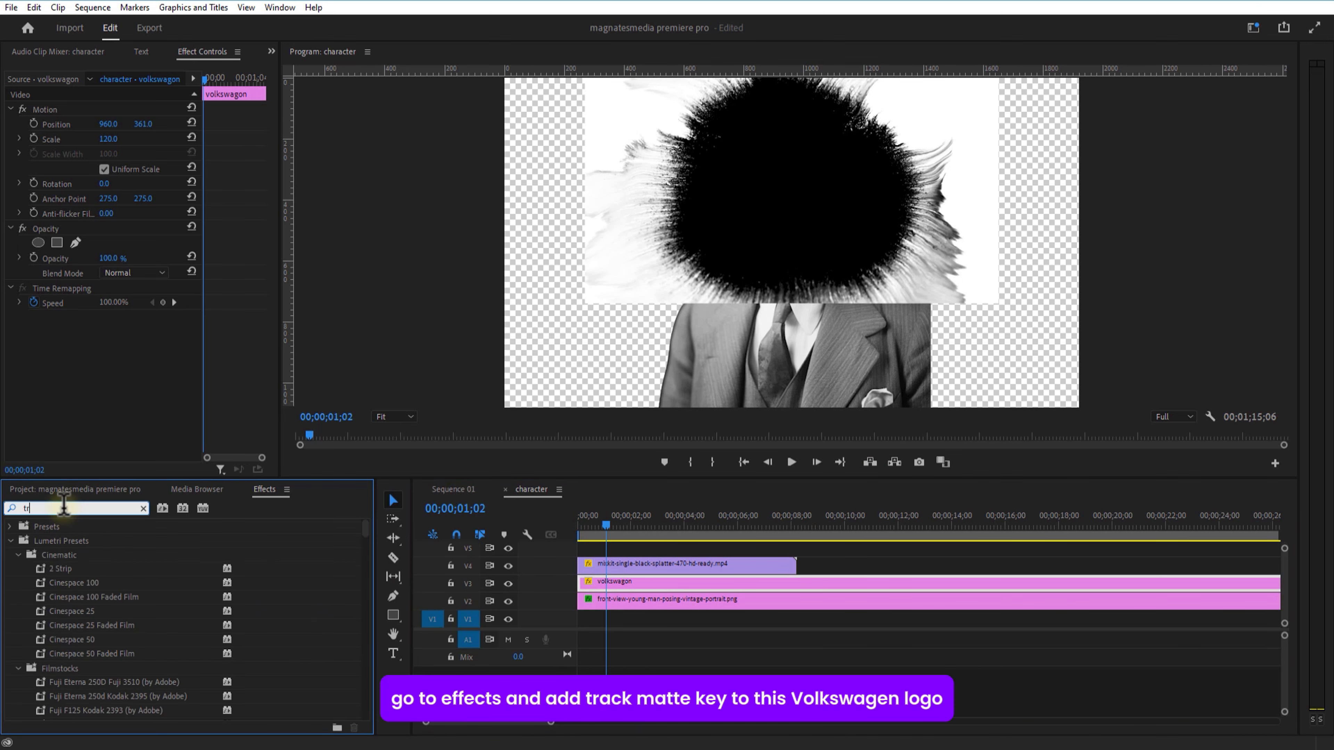
{"action": "type", "text": "ck"}
{"action": "left_click_drag", "start_coordinate": [58, 612], "coordinate": [607, 584]}
- Set the logo's Track Matte Key to matte Video 4, composite using Matte Luma, with Reverse enabled
{"action": "left_click", "coordinate": [129, 348]}
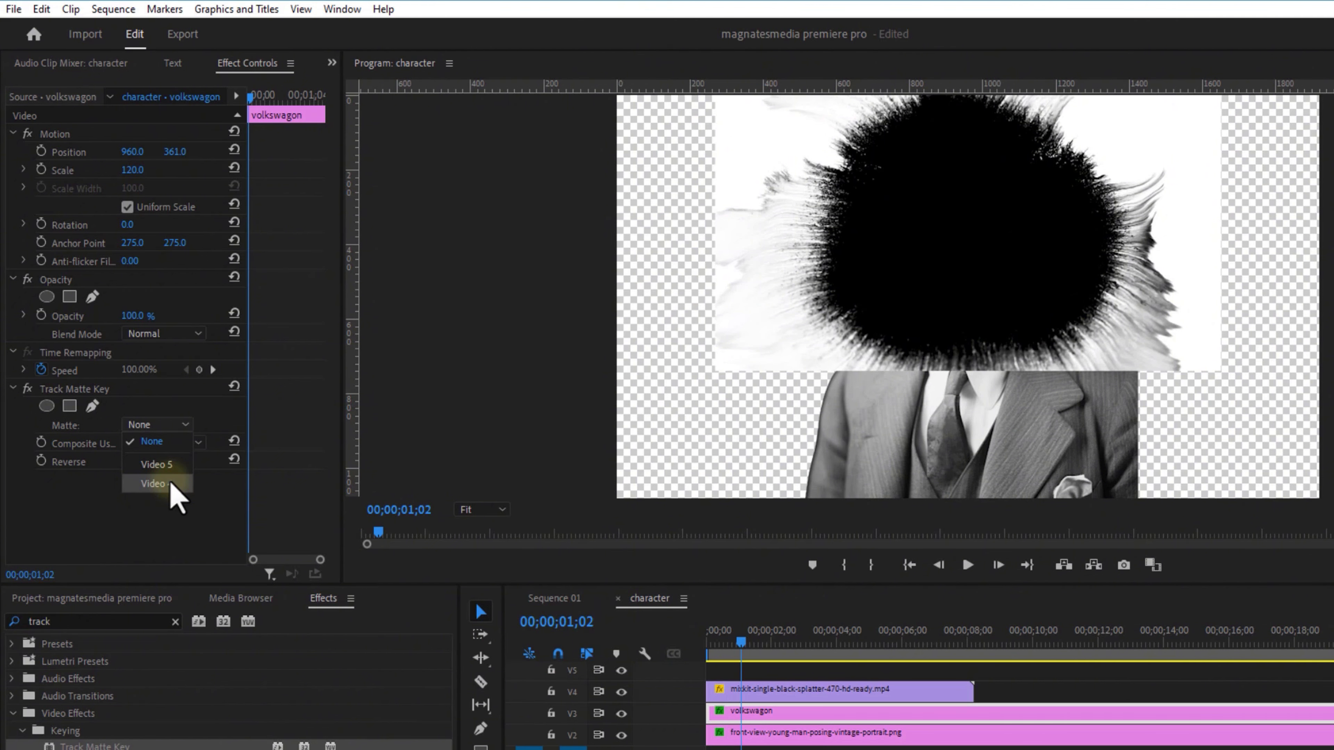
{"action": "left_click", "coordinate": [158, 483]}
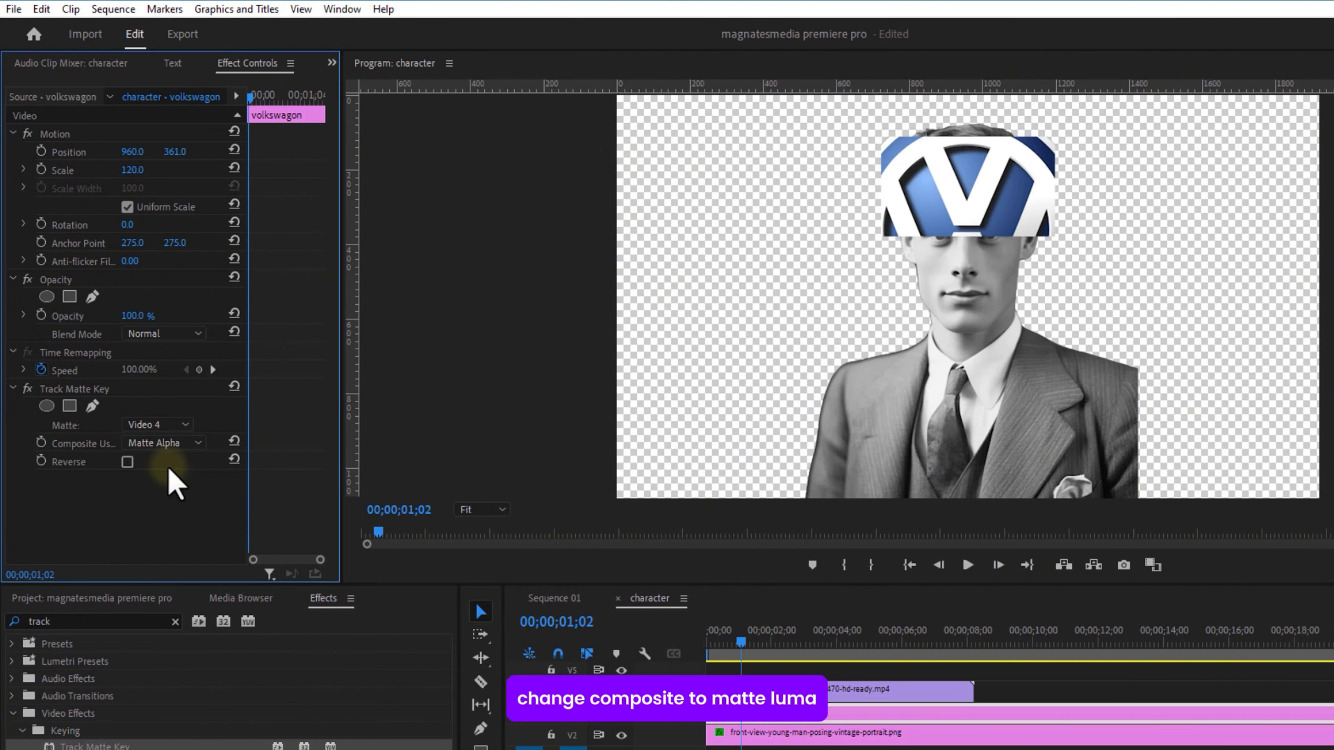
{"action": "left_click", "coordinate": [164, 445]}
{"action": "left_click", "coordinate": [158, 468]}
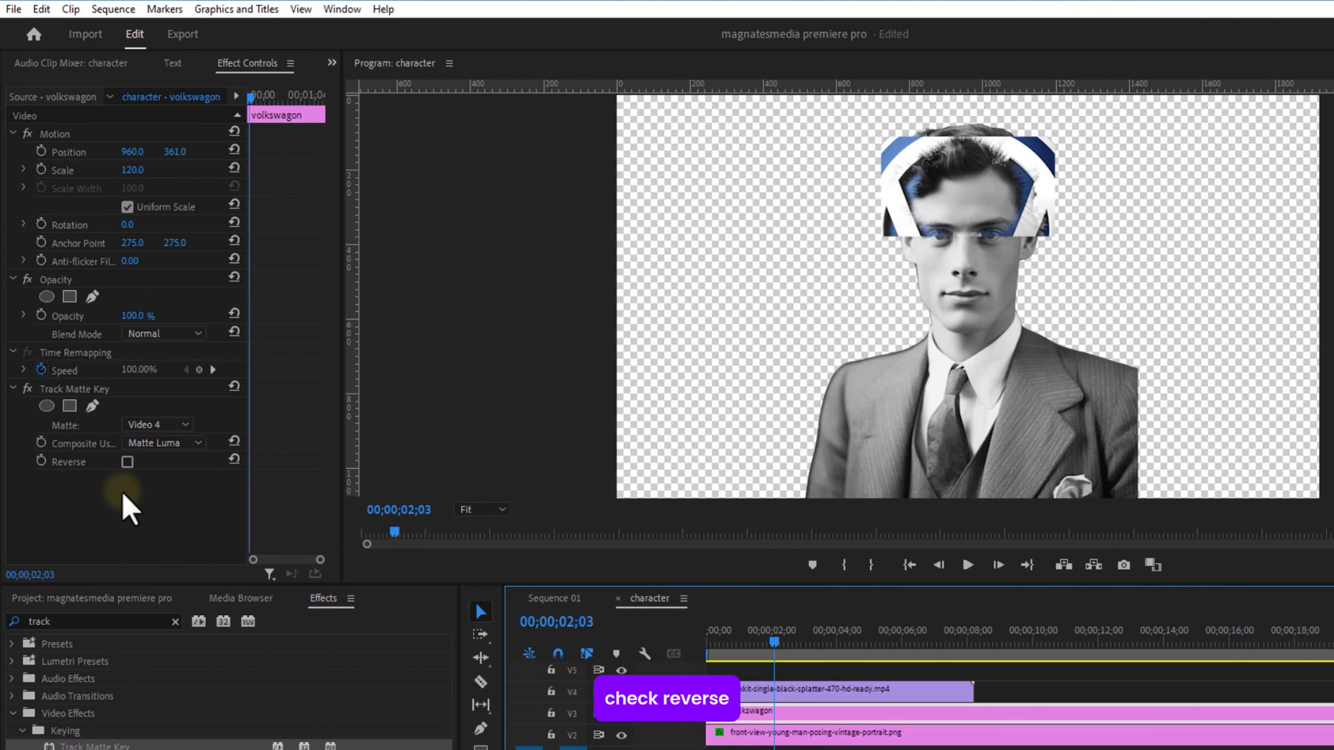
{"action": "left_click", "coordinate": [127, 462]}
{"action": "left_click_drag", "start_coordinate": [774, 642], "coordinate": [833, 640]}
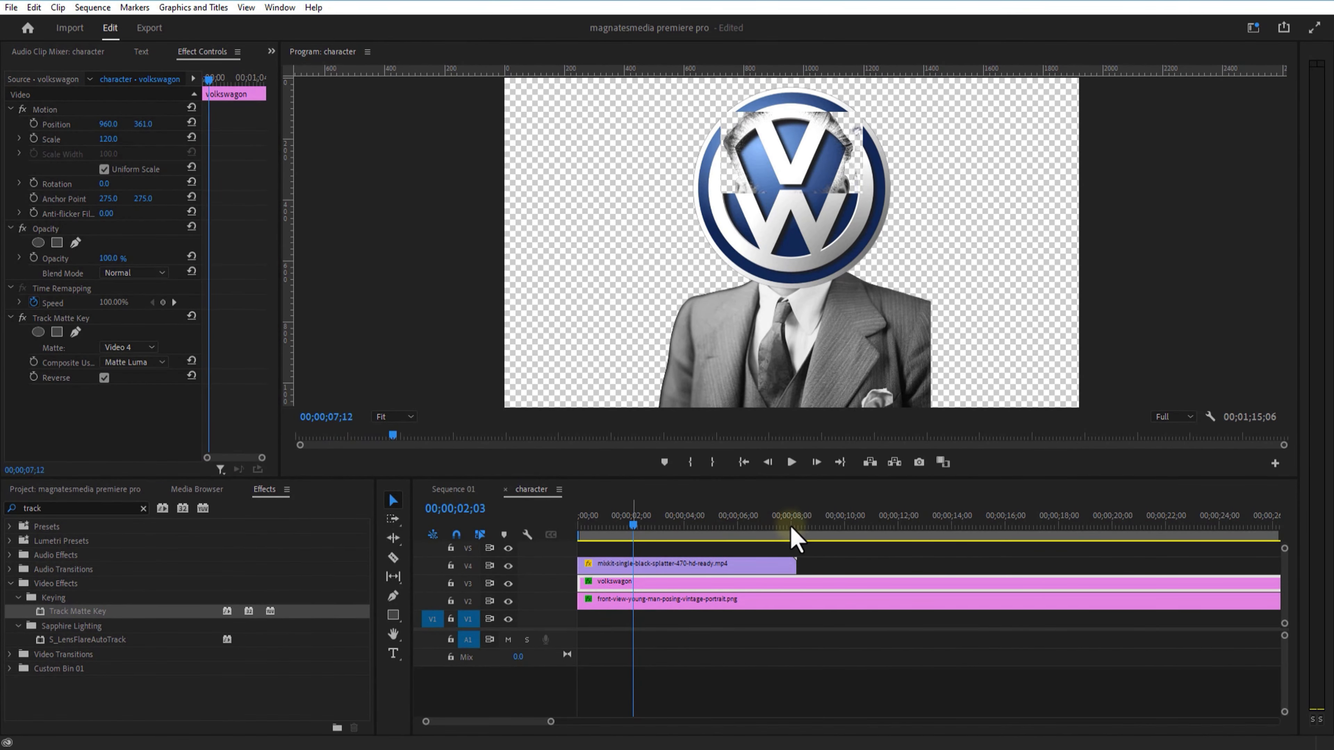
- Increase the scale of the black ink splatter clip on V4 to 180
{"action": "left_click", "coordinate": [682, 527]}
{"action": "left_click", "coordinate": [694, 565]}
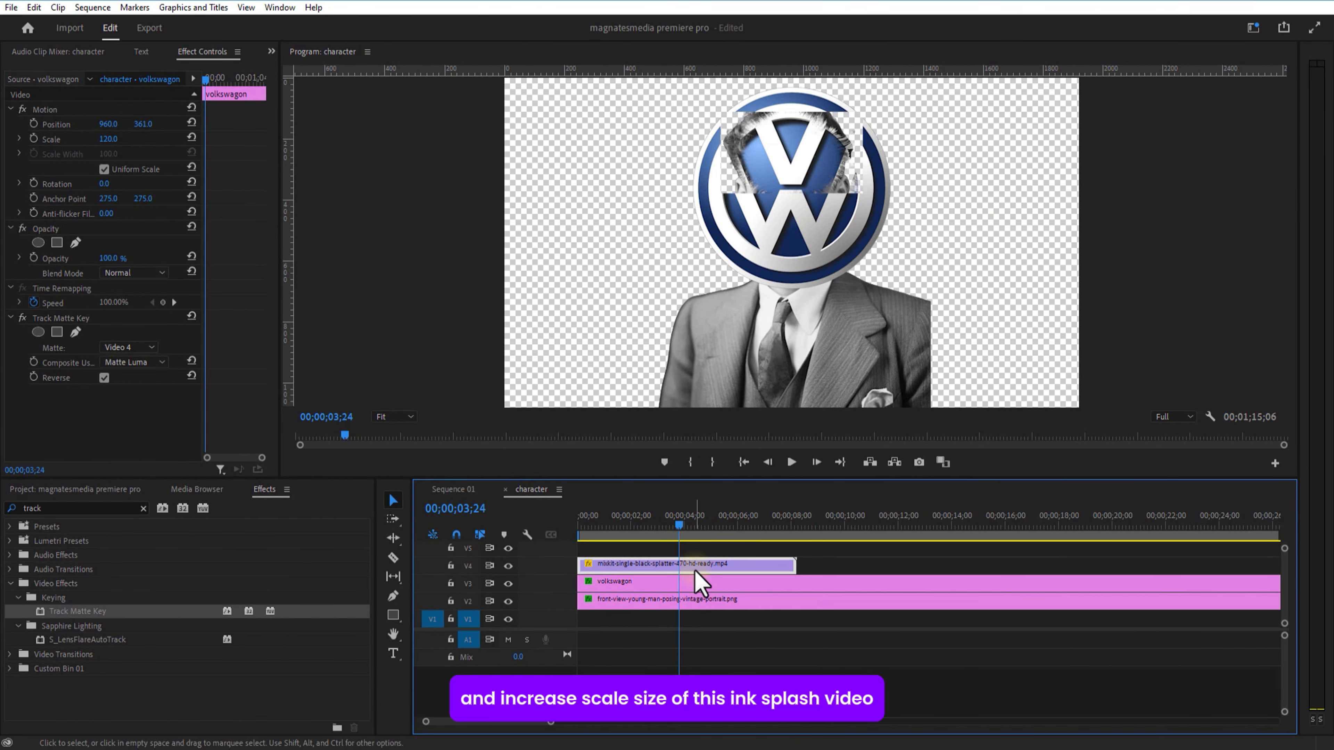
{"action": "left_click_drag", "start_coordinate": [108, 138], "coordinate": [147, 142]}
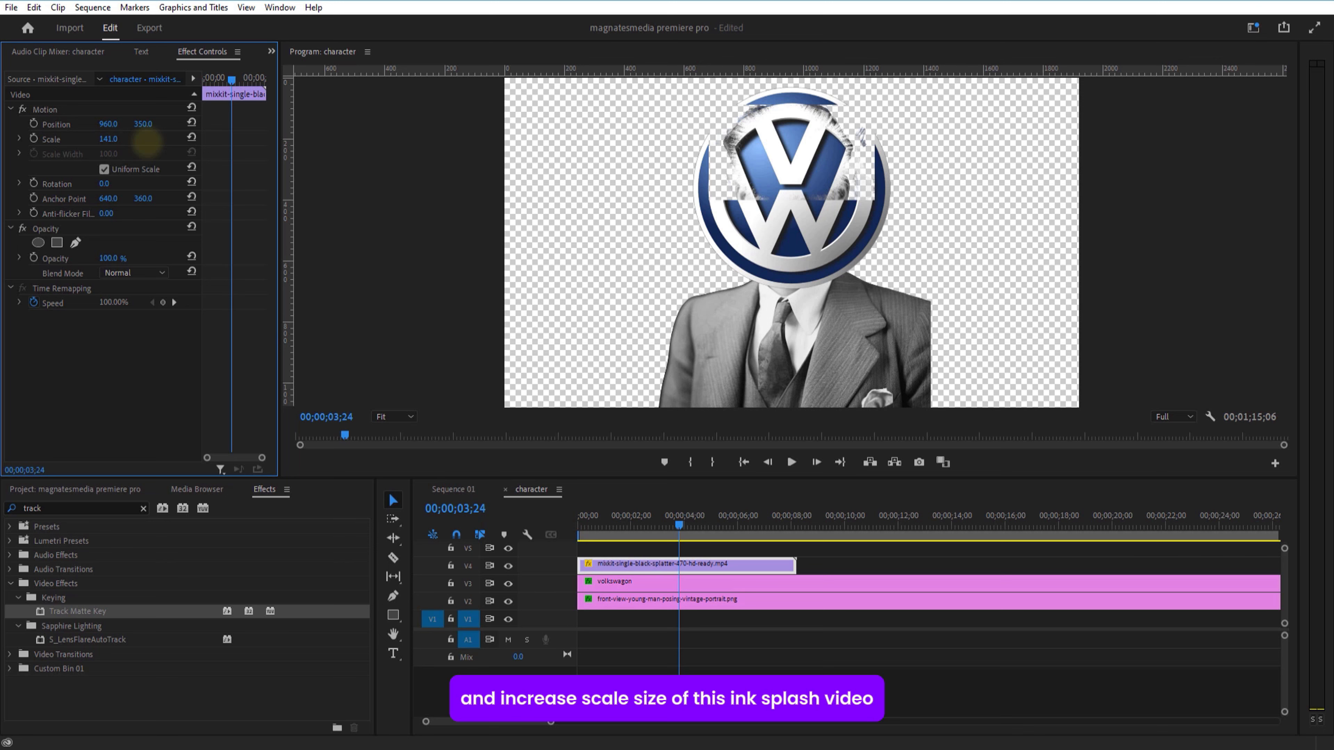
{"action": "mouse_move", "coordinate": [109, 139]}
{"action": "left_mouse_down"}
{"action": "mouse_move", "coordinate": [50, 151]}
{"action": "mouse_move", "coordinate": [288, 124]}
{"action": "mouse_move", "coordinate": [139, 132]}
{"action": "mouse_move", "coordinate": [180, 123]}
{"action": "mouse_move", "coordinate": [161, 128]}
{"action": "left_mouse_up"}
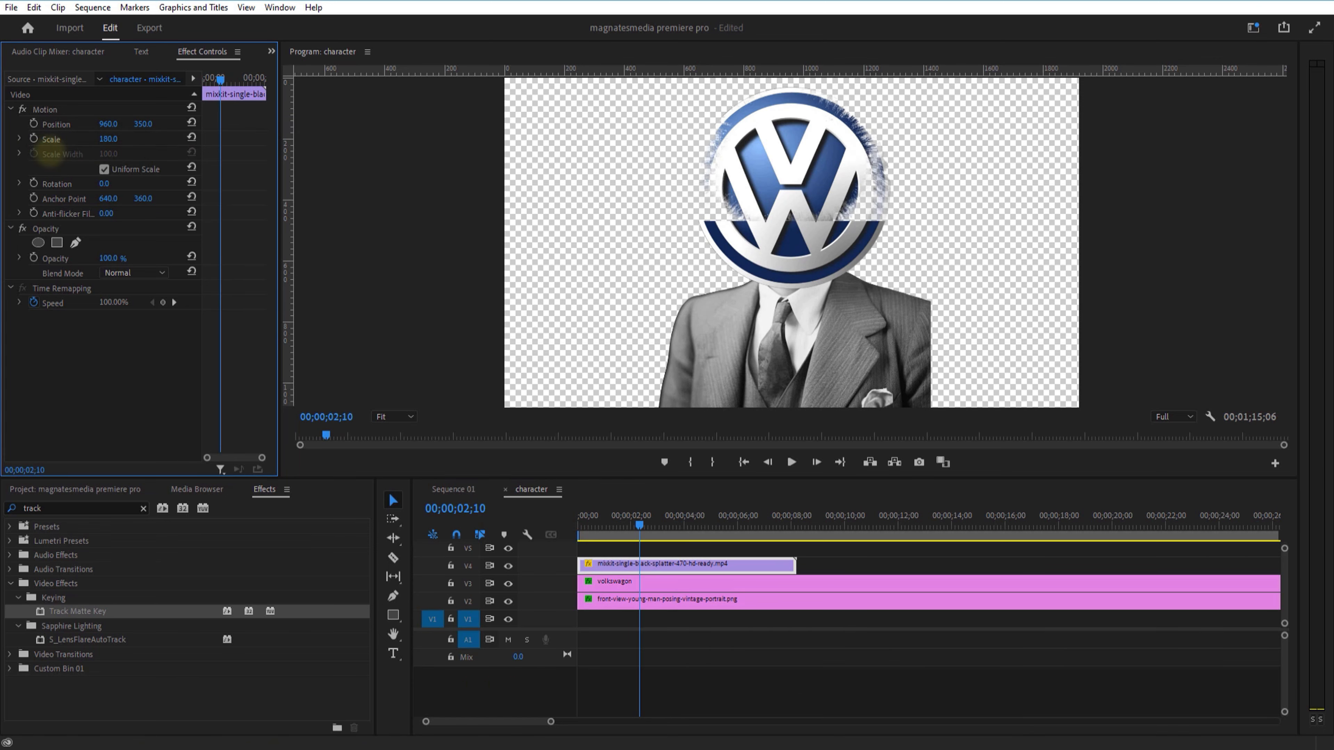
- Turn off uniform scaling for the ink splatter clip at the sequence start and raise its scale height to 302
{"action": "left_click_drag", "start_coordinate": [640, 527], "coordinate": [579, 526]}
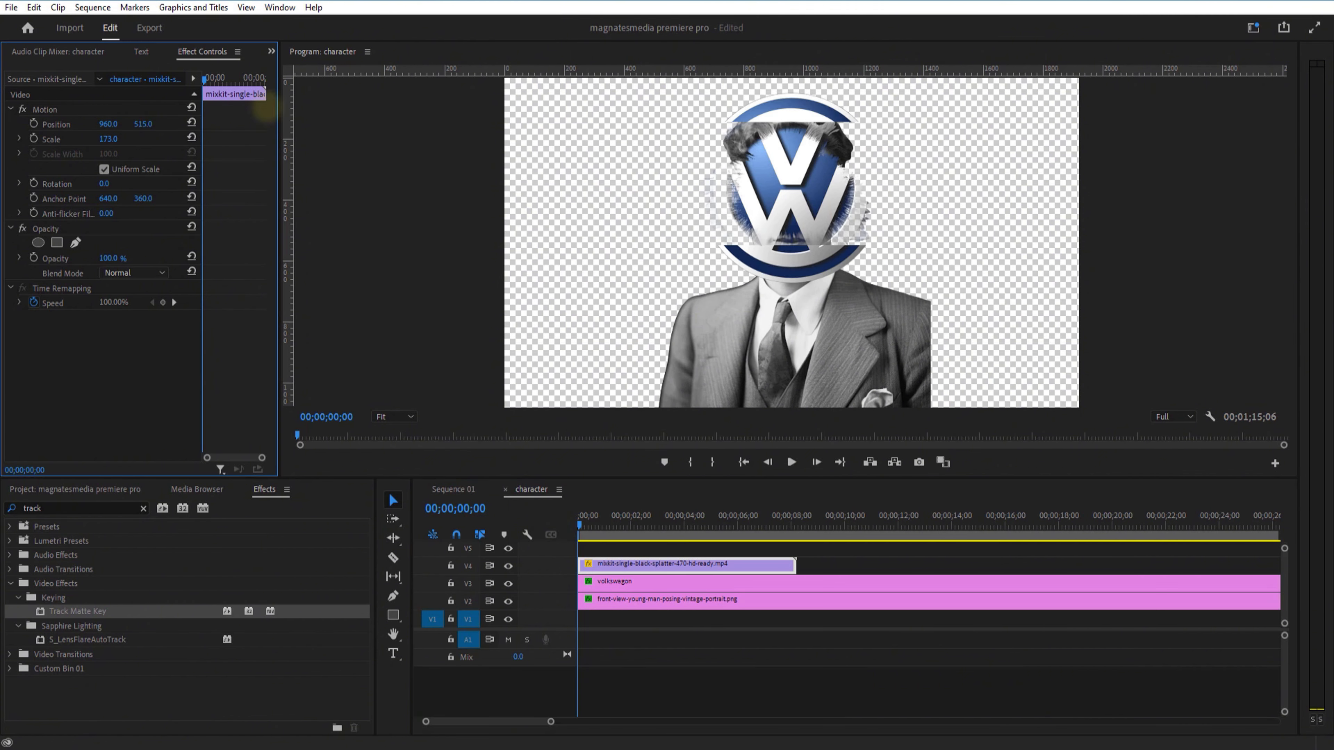
{"action": "left_click", "coordinate": [104, 169]}
{"action": "left_click_drag", "start_coordinate": [108, 139], "coordinate": [193, 126]}
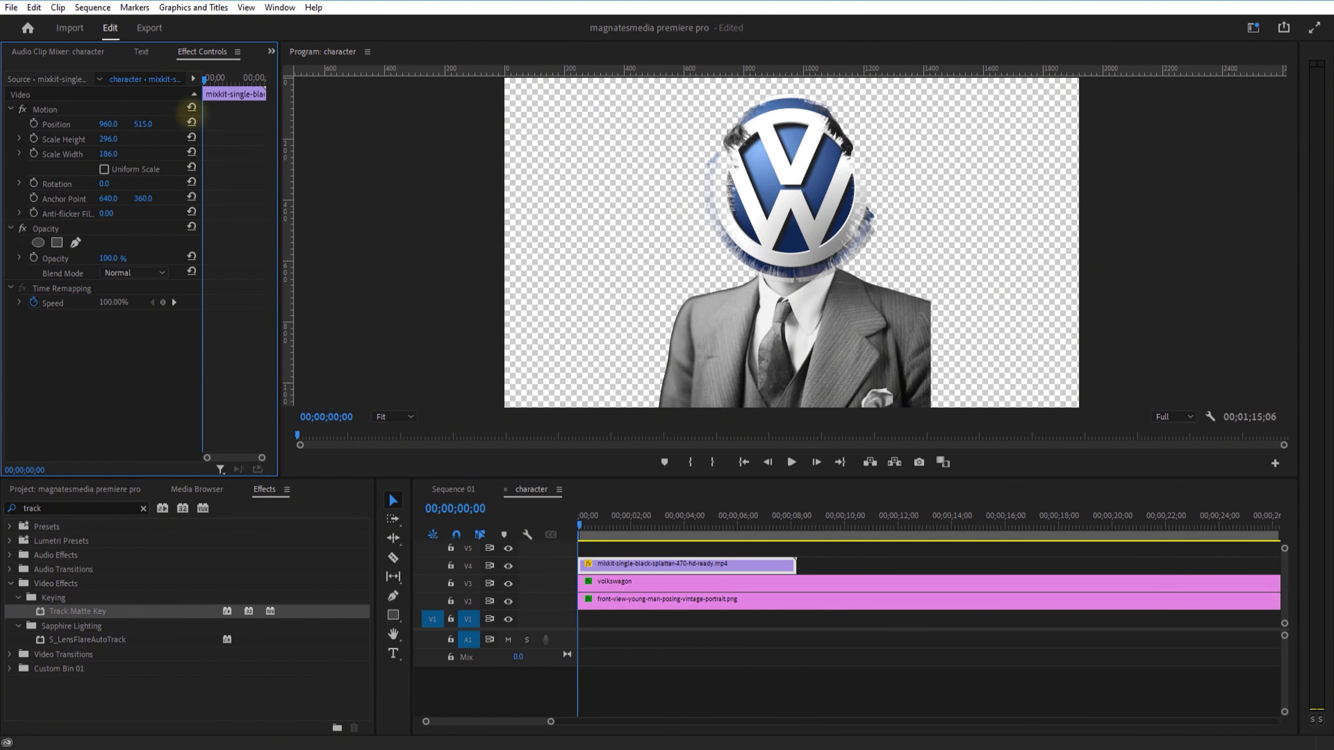
{"action": "left_click_drag", "start_coordinate": [581, 525], "coordinate": [567, 560]}
- Slow the ink splatter clip on V4 to 70% speed
{"action": "right_click", "coordinate": [634, 565]}
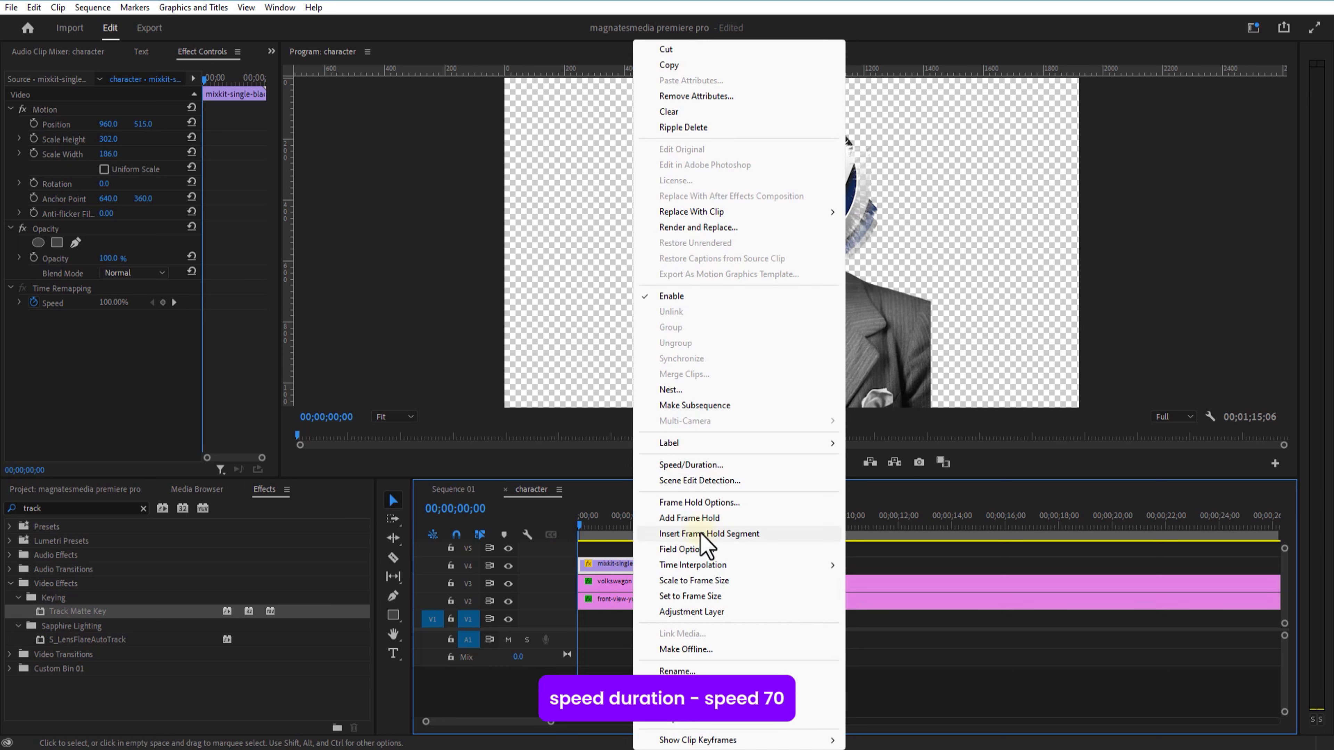
{"action": "left_click", "coordinate": [717, 466]}
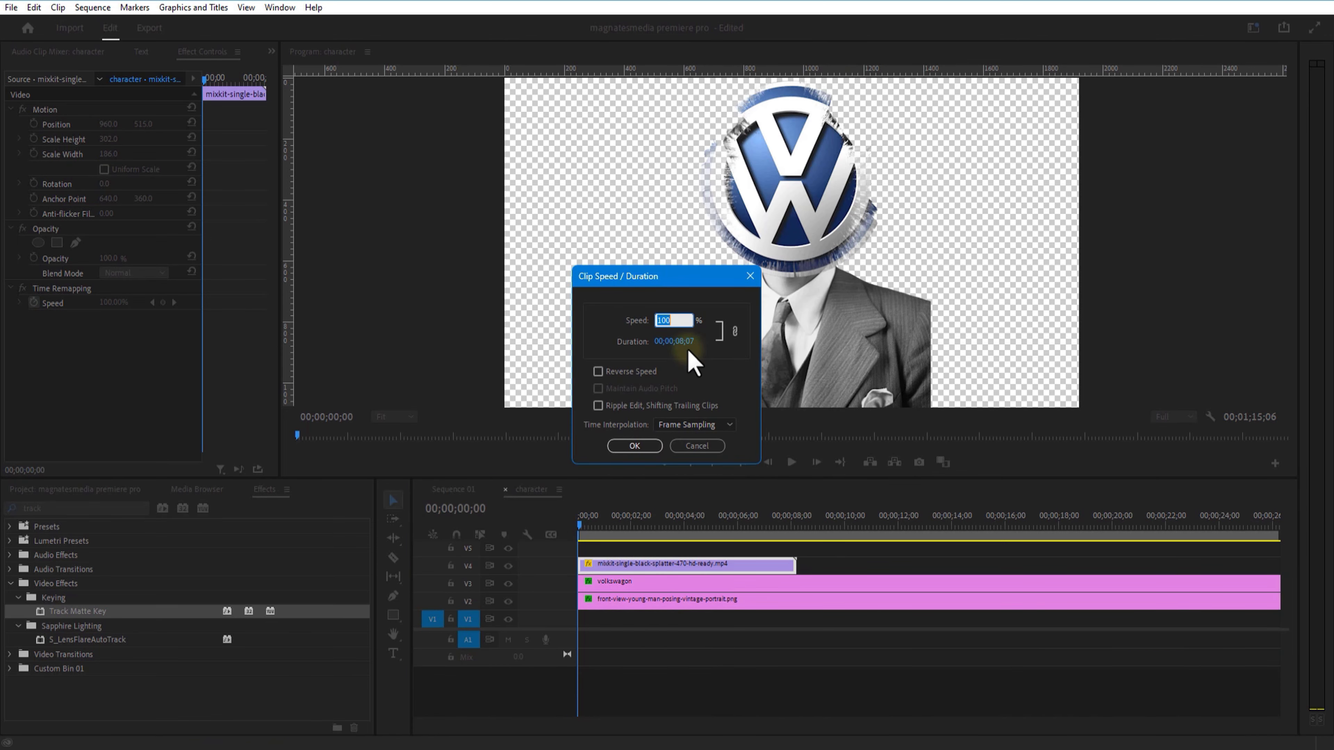
{"action": "type", "text": "70"}
{"action": "left_click", "coordinate": [635, 446]}
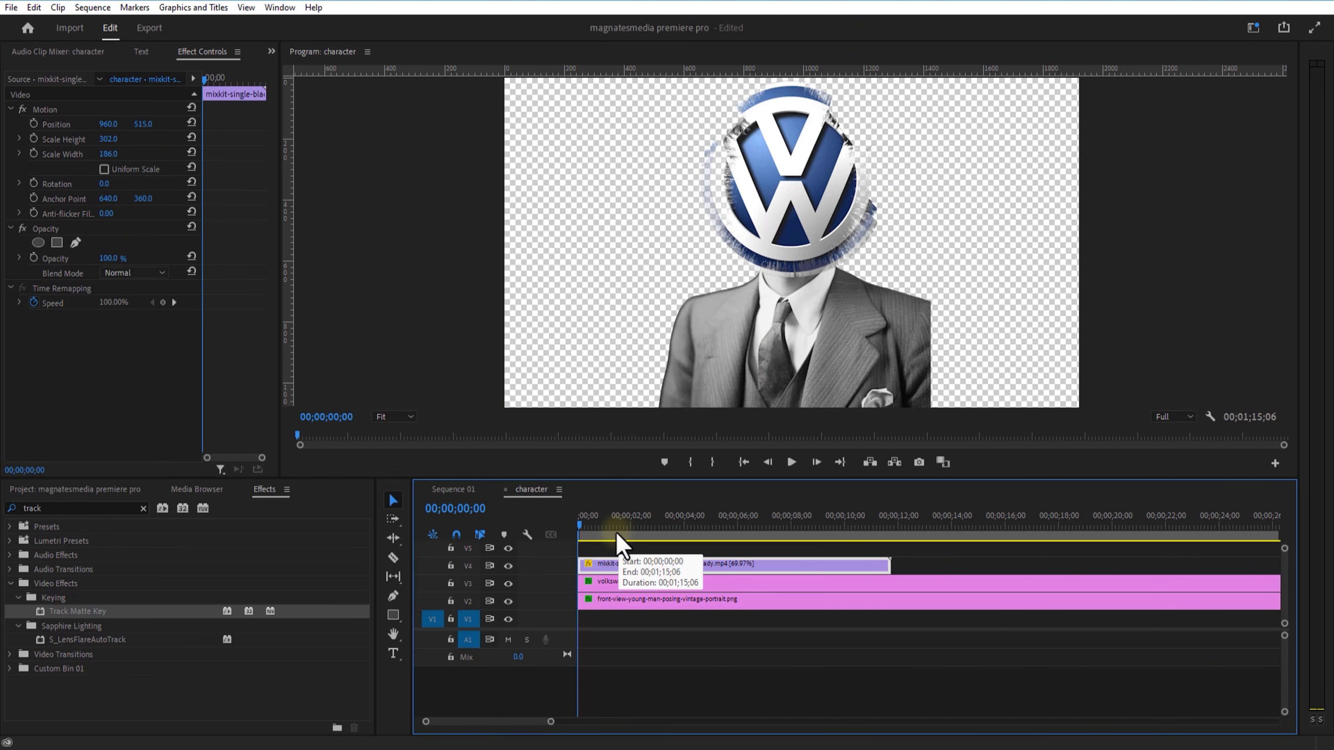
- Preview the slowed ink reveal on the logo and return to the start of Sequence 01
{"action": "left_click_drag", "start_coordinate": [579, 527], "coordinate": [724, 549]}
{"action": "left_click", "coordinate": [453, 489]}
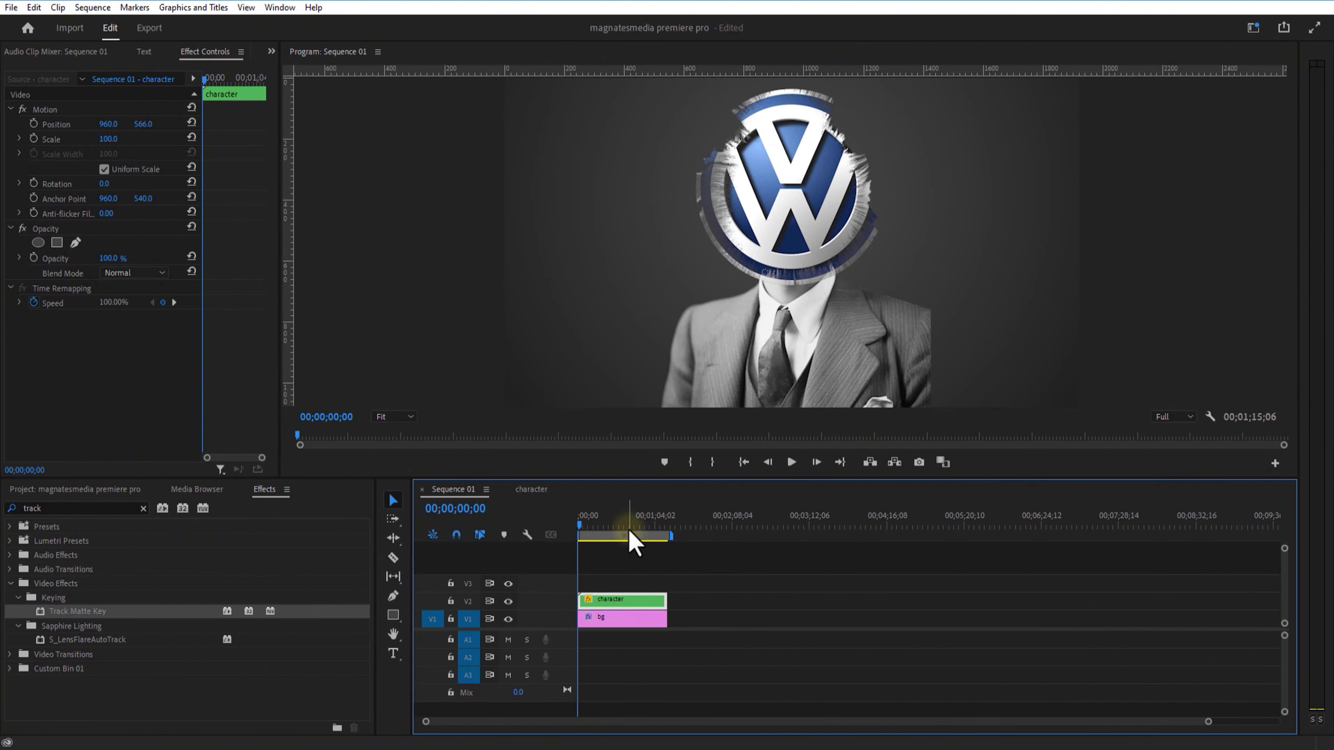
{"action": "left_click_drag", "start_coordinate": [590, 522], "coordinate": [578, 526]}
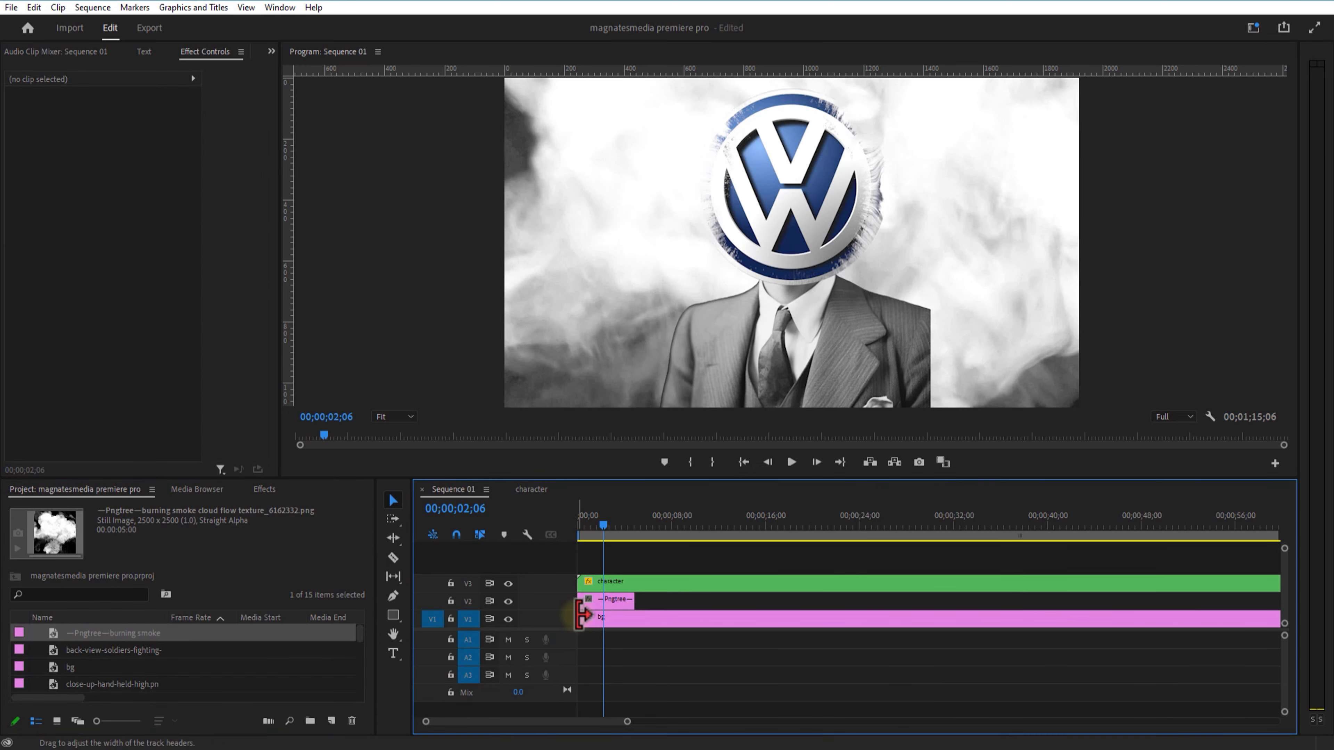
- Add a wide ellipse opacity mask to the smoke clip on V2, scale the clip to 84, and pull the mask's lower edge inward
{"action": "left_click", "coordinate": [589, 602]}
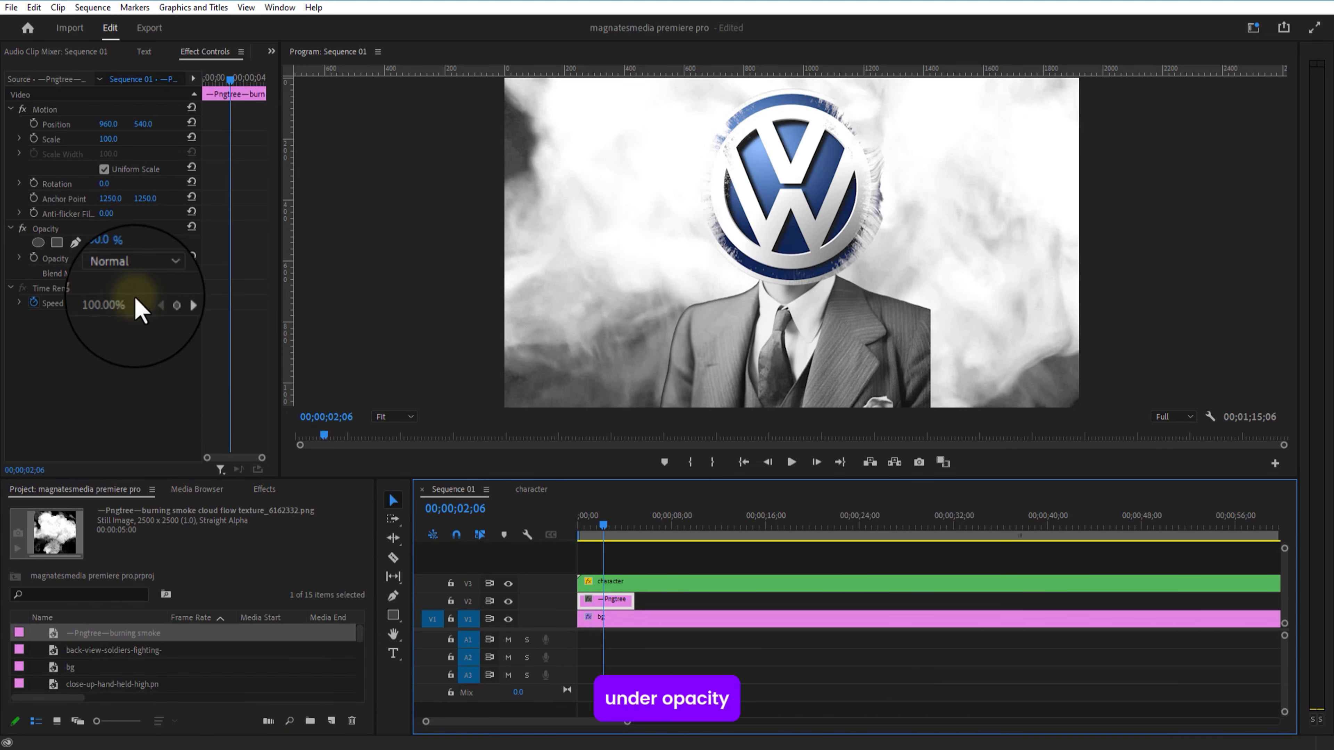
{"action": "left_click", "coordinate": [39, 241]}
{"action": "left_click_drag", "start_coordinate": [699, 243], "coordinate": [559, 242]}
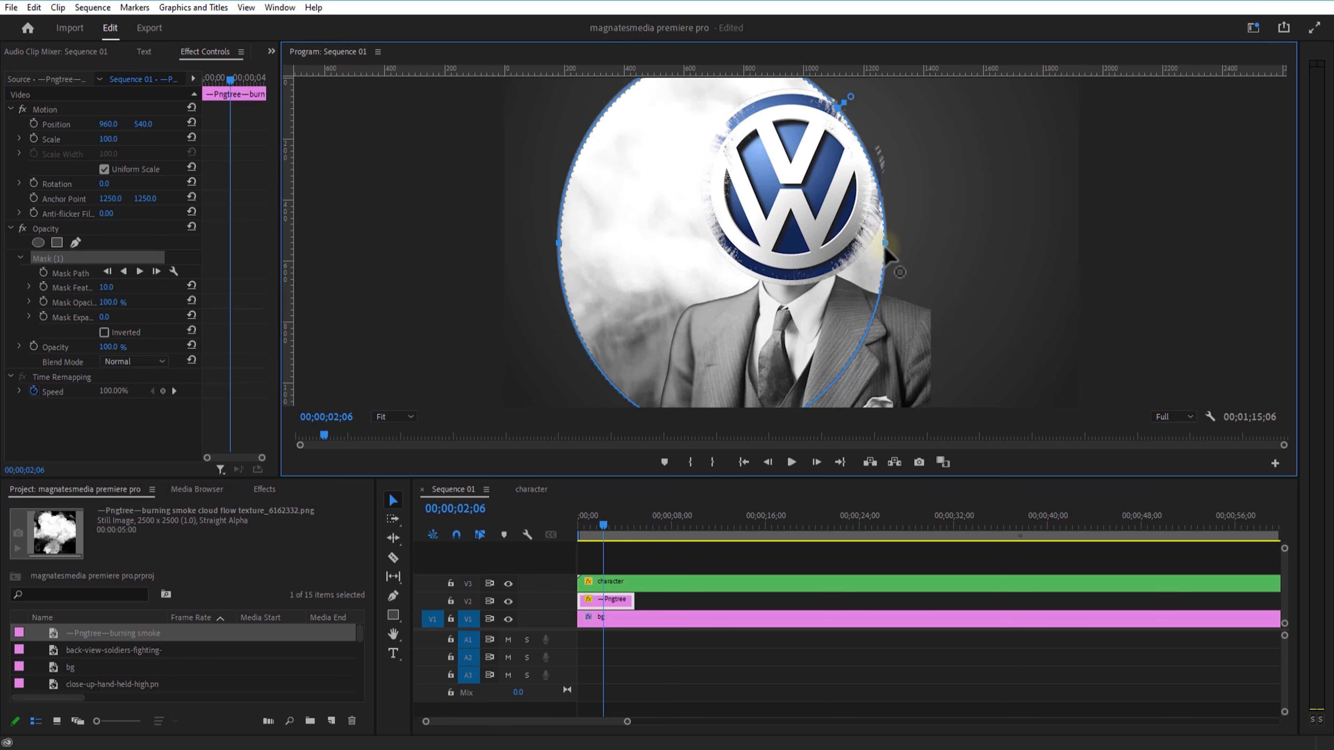
{"action": "left_click_drag", "start_coordinate": [886, 243], "coordinate": [1025, 242]}
{"action": "left_click_drag", "start_coordinate": [109, 140], "coordinate": [105, 156]}
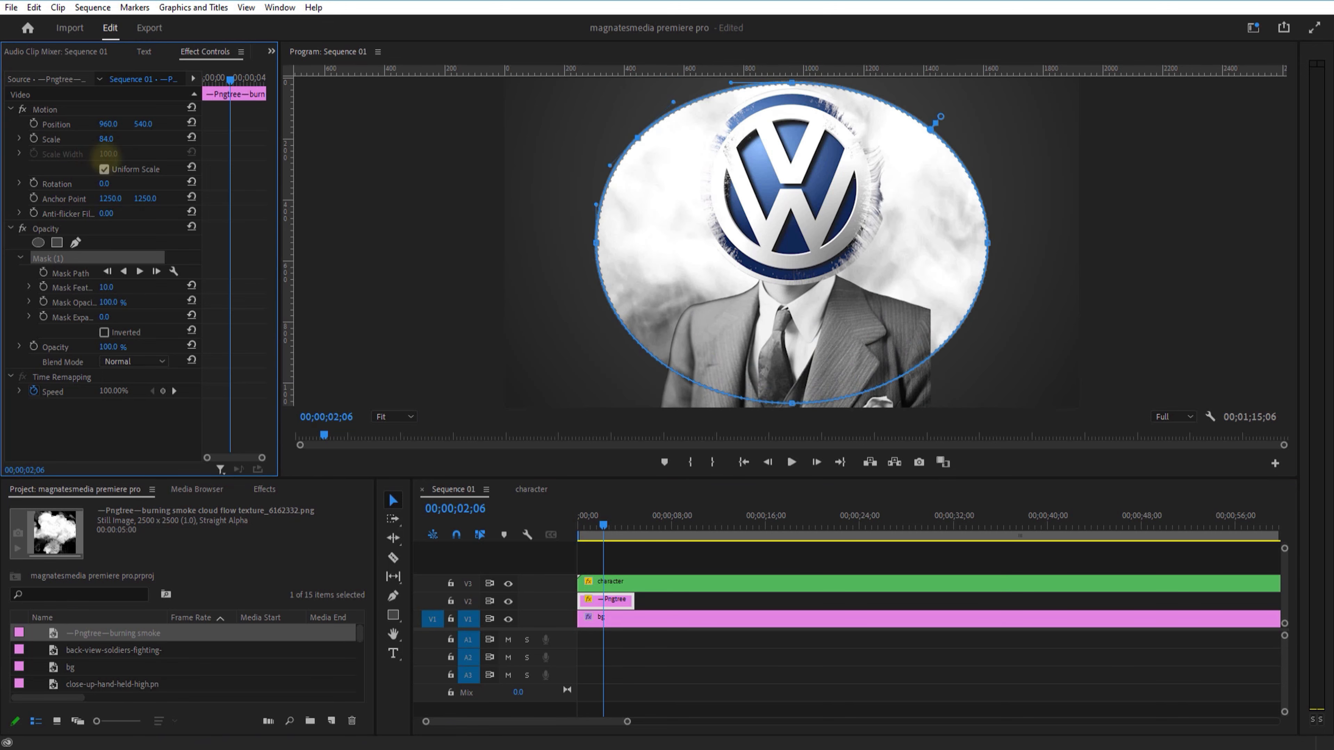
{"action": "left_click_drag", "start_coordinate": [792, 403], "coordinate": [799, 367]}
{"action": "mouse_move", "coordinate": [988, 332]}
{"action": "left_mouse_down"}
{"action": "mouse_move", "coordinate": [923, 330]}
{"action": "mouse_move", "coordinate": [966, 336]}
{"action": "left_mouse_up"}
{"action": "left_click_drag", "start_coordinate": [691, 366], "coordinate": [695, 399]}
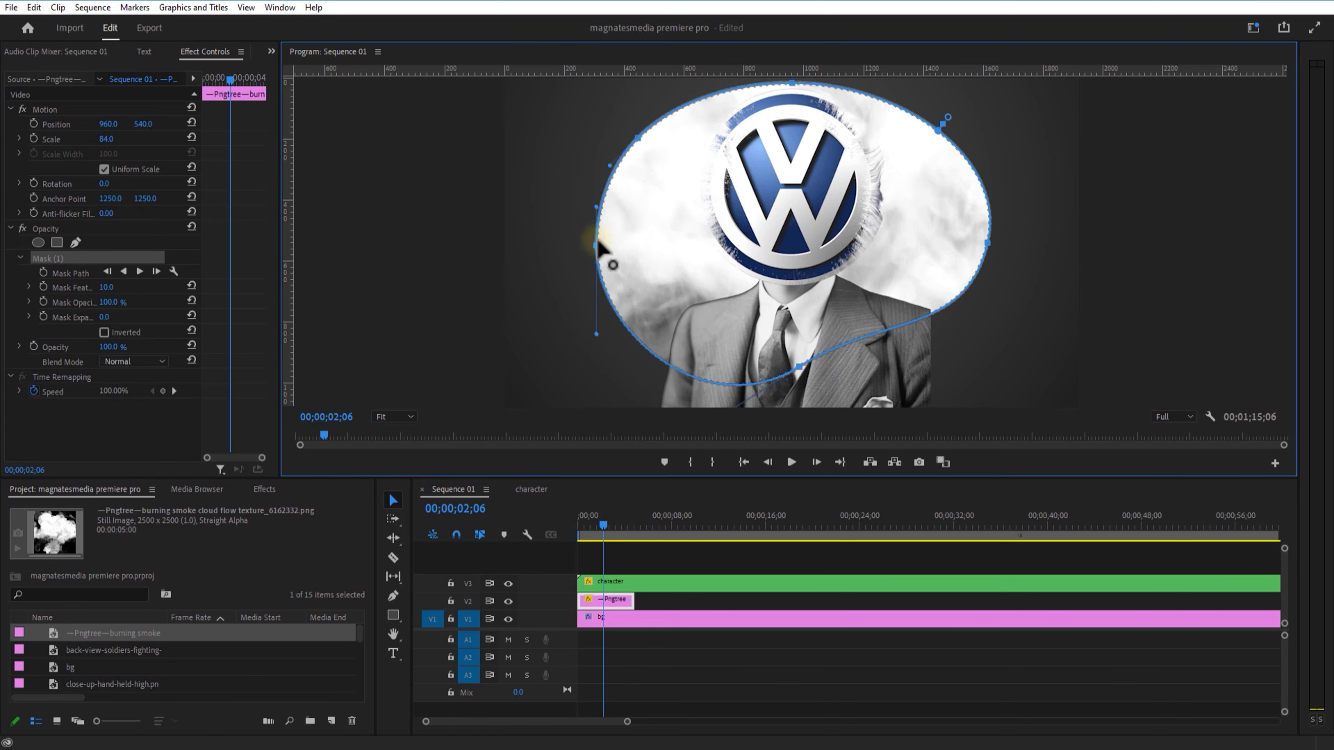
{"action": "left_click_drag", "start_coordinate": [596, 207], "coordinate": [618, 210]}
{"action": "left_click_drag", "start_coordinate": [609, 166], "coordinate": [634, 185]}
{"action": "key", "text": "ctrl+z"}
{"action": "key", "text": "ctrl+z"}
{"action": "key", "text": "ctrl+z"}
- Move the smoke clip's ellipse mask upward behind the logo and set its feather to 200
{"action": "left_click_drag", "start_coordinate": [719, 266], "coordinate": [716, 239]}
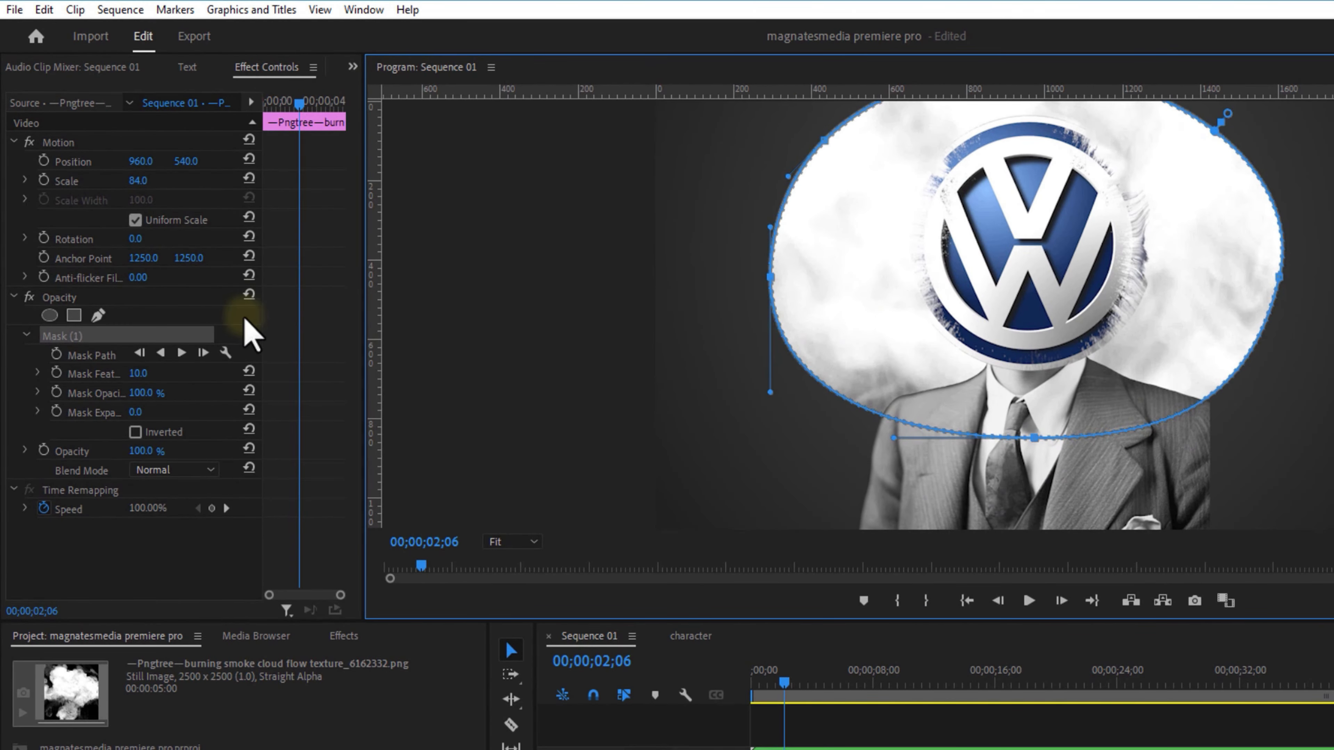
{"action": "left_click_drag", "start_coordinate": [146, 373], "coordinate": [326, 349]}
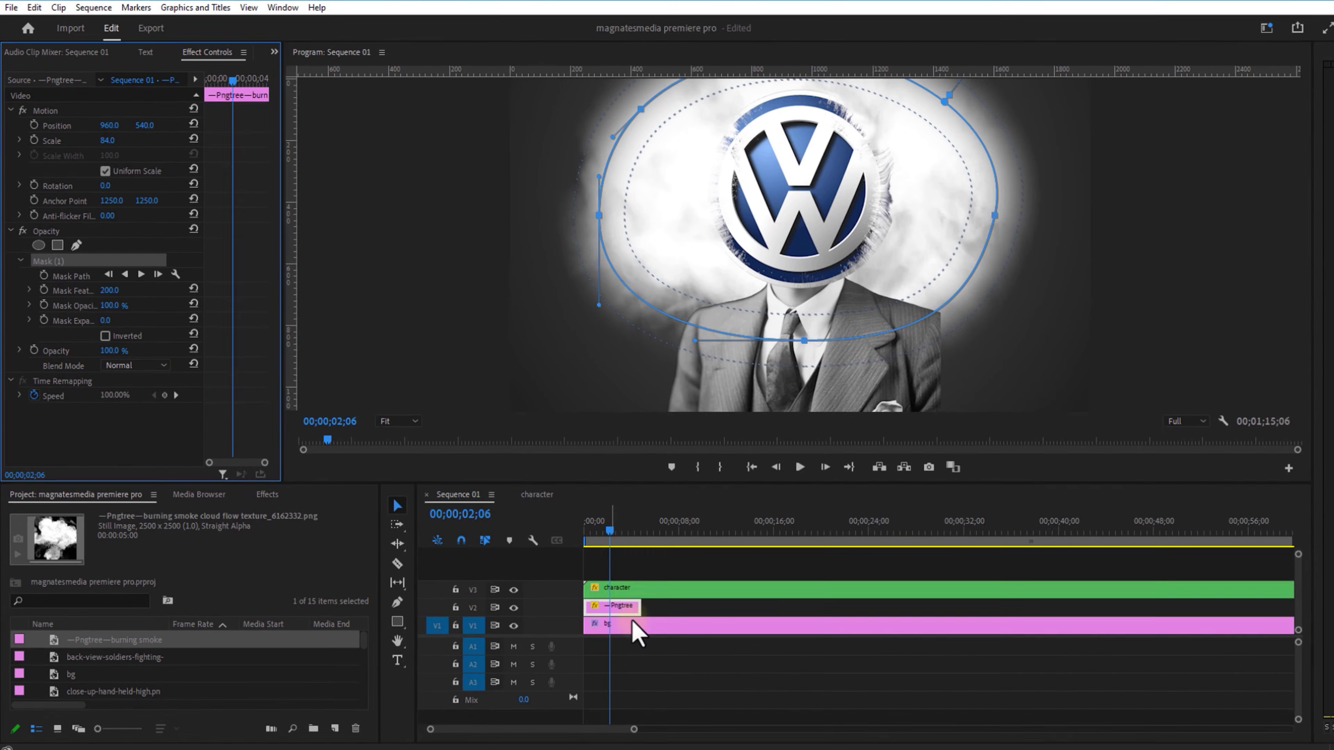
{"action": "left_click", "coordinate": [740, 657]}
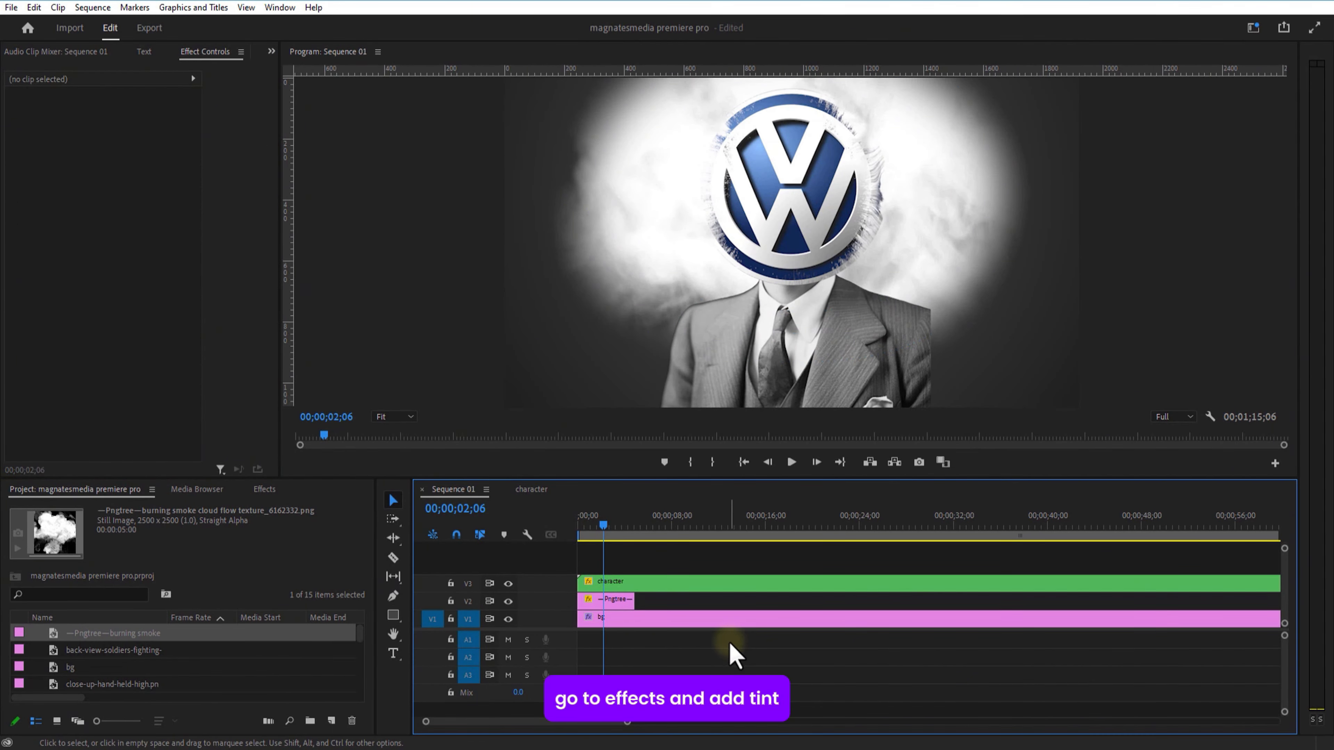
- Find the Tint effect and apply it to the smoke clip on V2
{"action": "left_click", "coordinate": [609, 600]}
{"action": "left_click", "coordinate": [264, 489]}
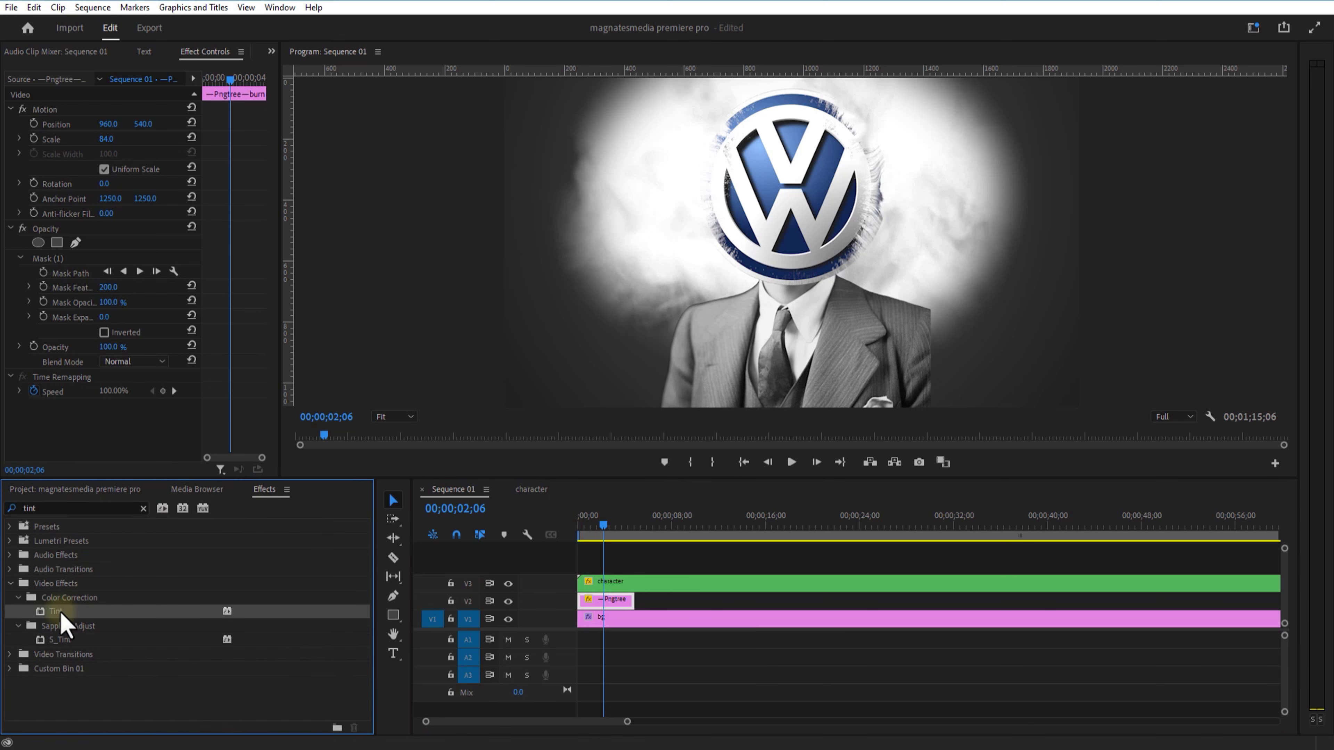
{"action": "left_click_drag", "start_coordinate": [640, 598], "coordinate": [591, 604]}
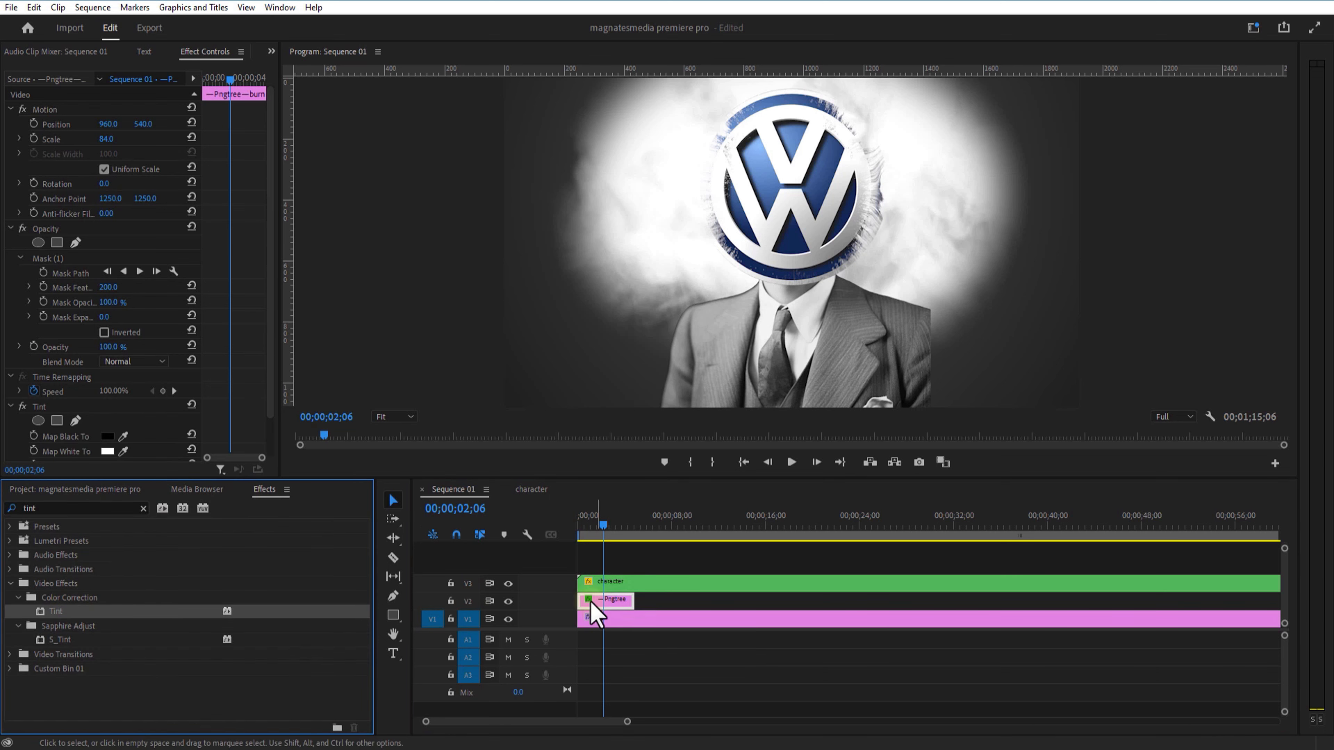
- Map the smoke clip's tint white to golden yellow and reduce Amount to Tint to 17%
{"action": "left_click", "coordinate": [107, 451]}
{"action": "left_click", "coordinate": [693, 312]}
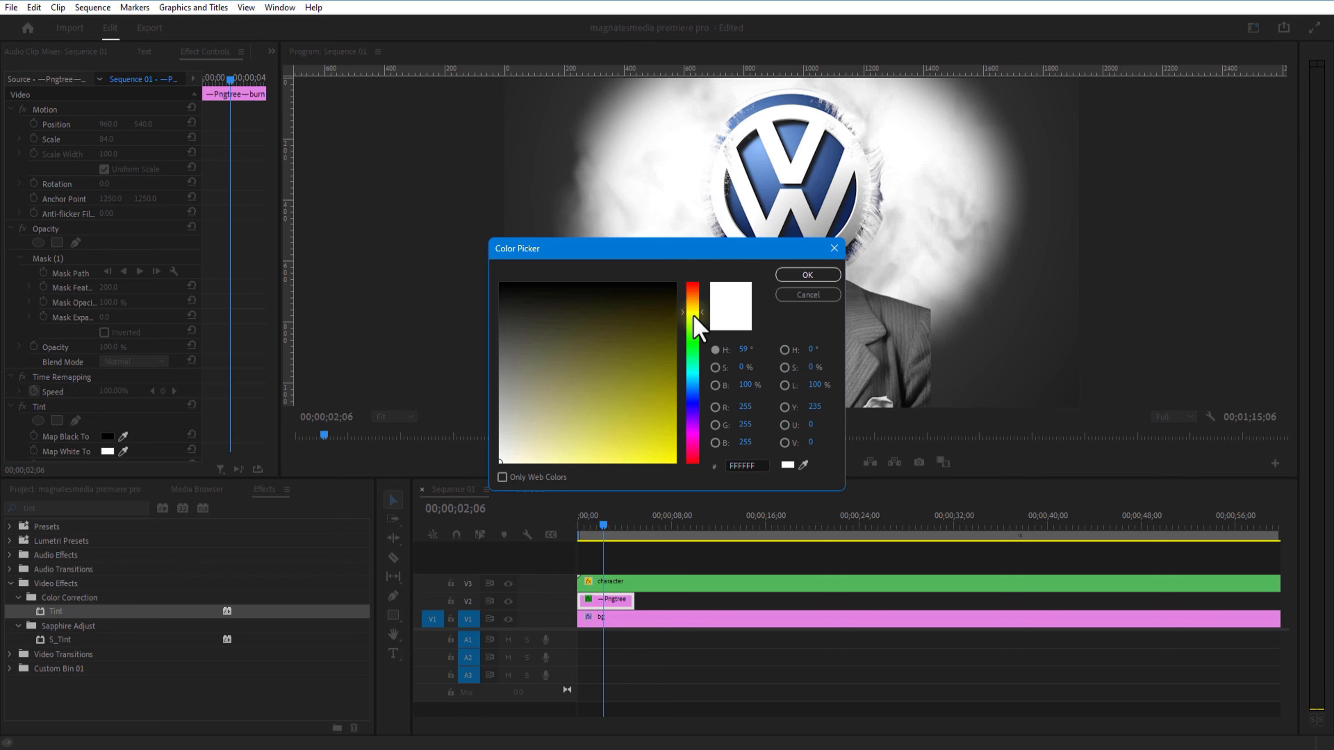
{"action": "left_click", "coordinate": [646, 446]}
{"action": "left_click", "coordinate": [808, 275]}
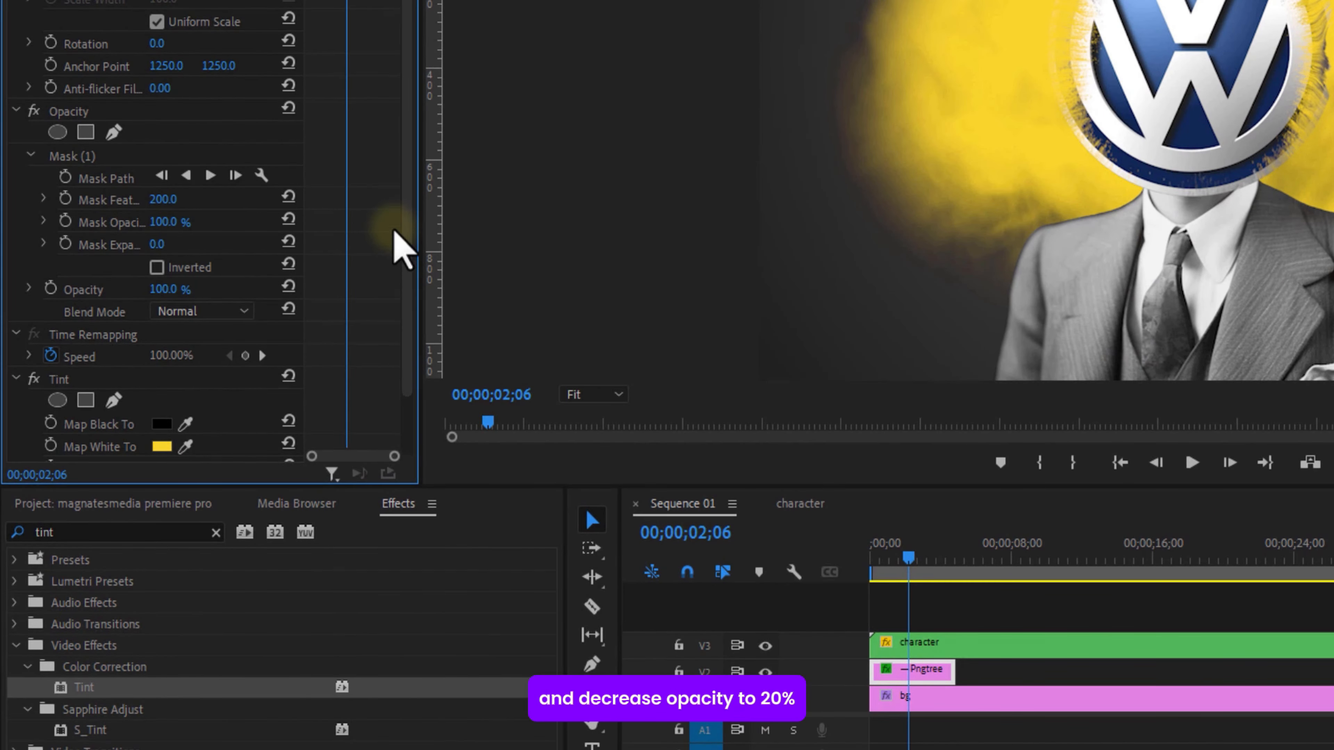
{"action": "left_click_drag", "start_coordinate": [383, 243], "coordinate": [389, 359]}
{"action": "left_click_drag", "start_coordinate": [173, 412], "coordinate": [91, 421]}
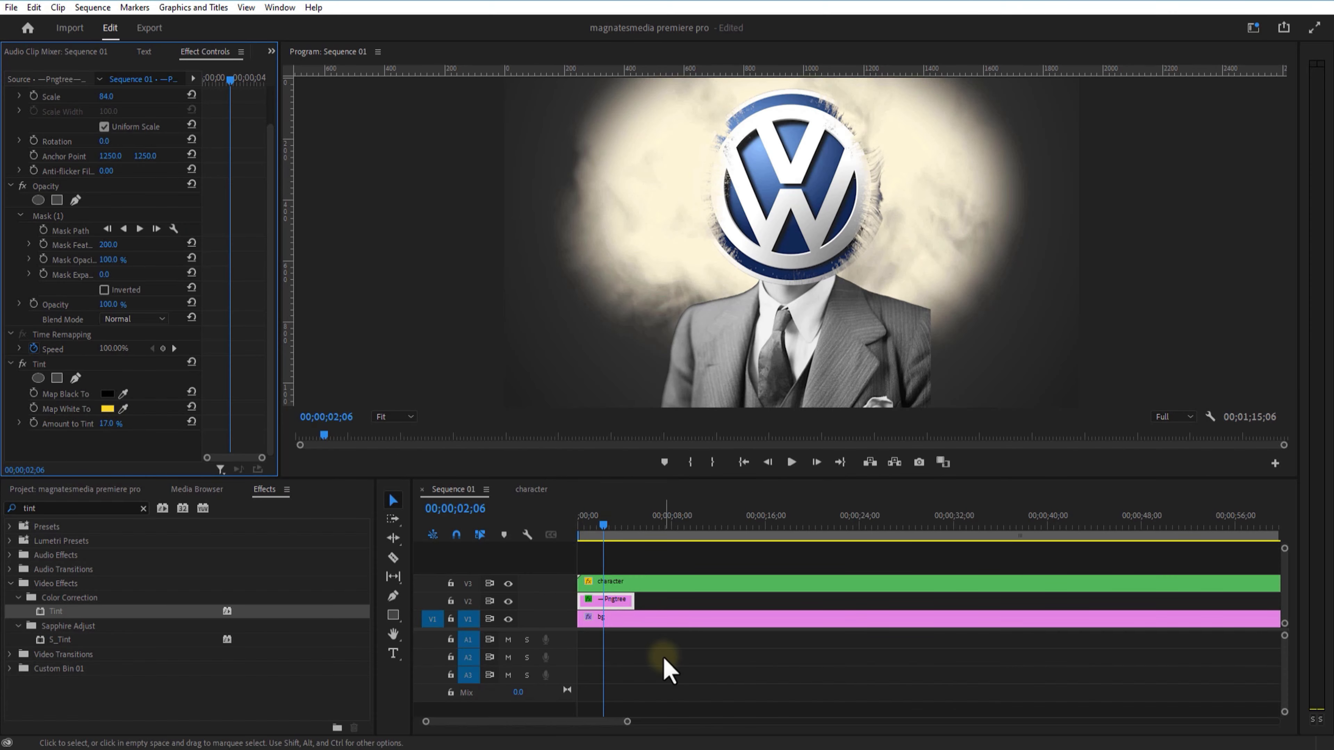
{"action": "left_click", "coordinate": [664, 661]}
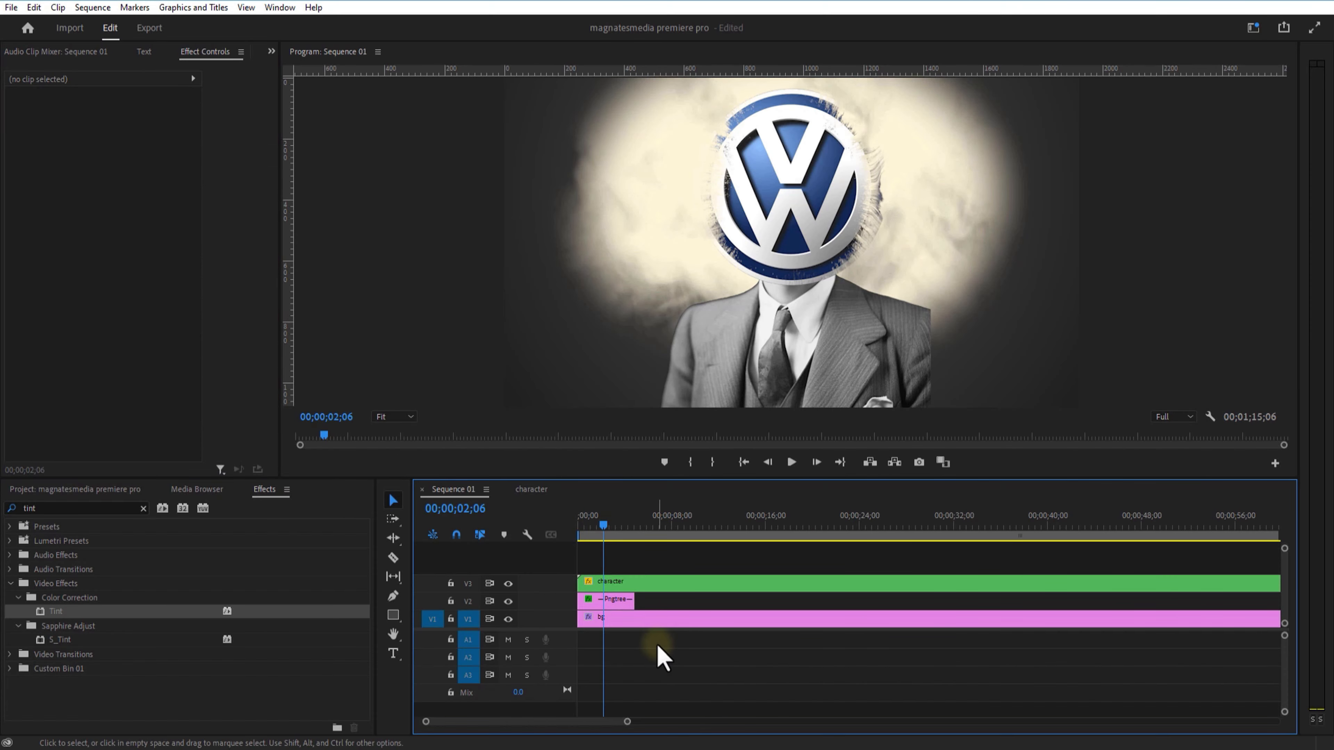
- Cut the character and smoke clips at 00;00;01;00 and delete the portions after the cut
{"action": "left_click", "coordinate": [651, 621]}
{"action": "left_click", "coordinate": [590, 530]}
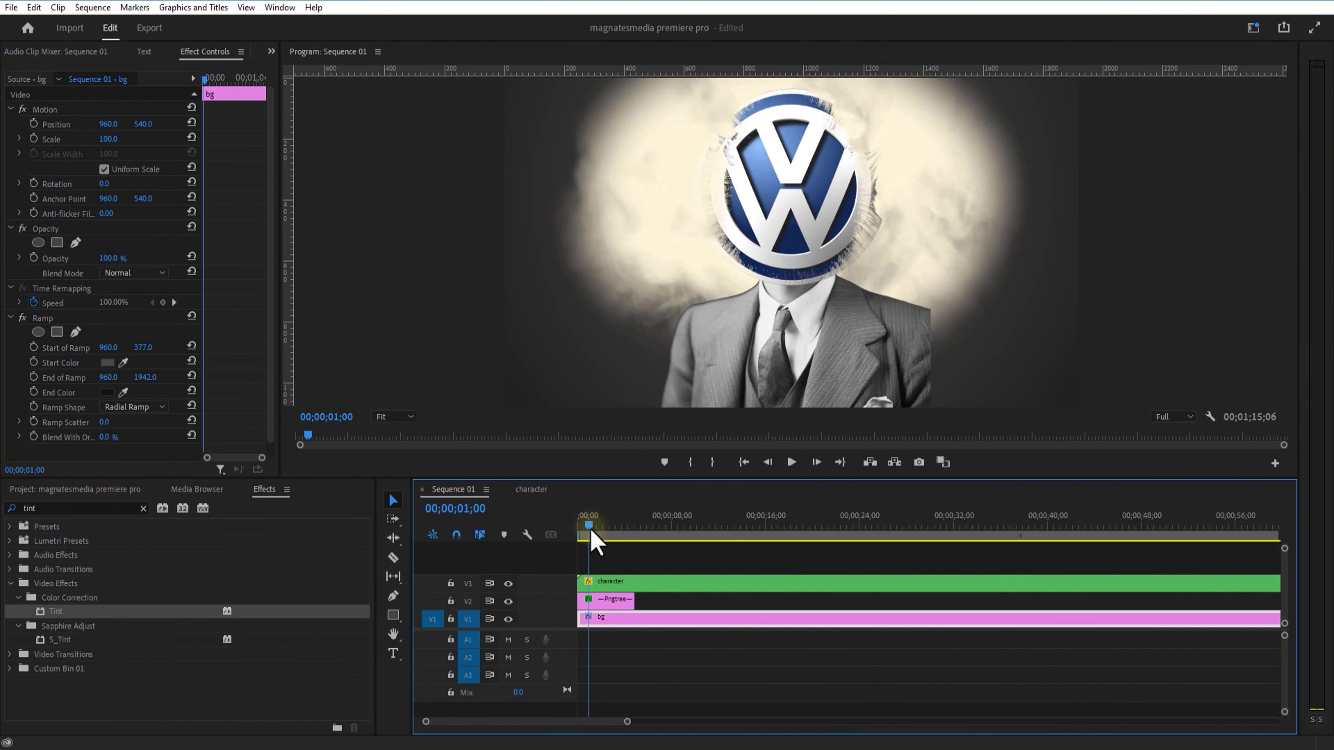
{"action": "left_click", "coordinate": [393, 558]}
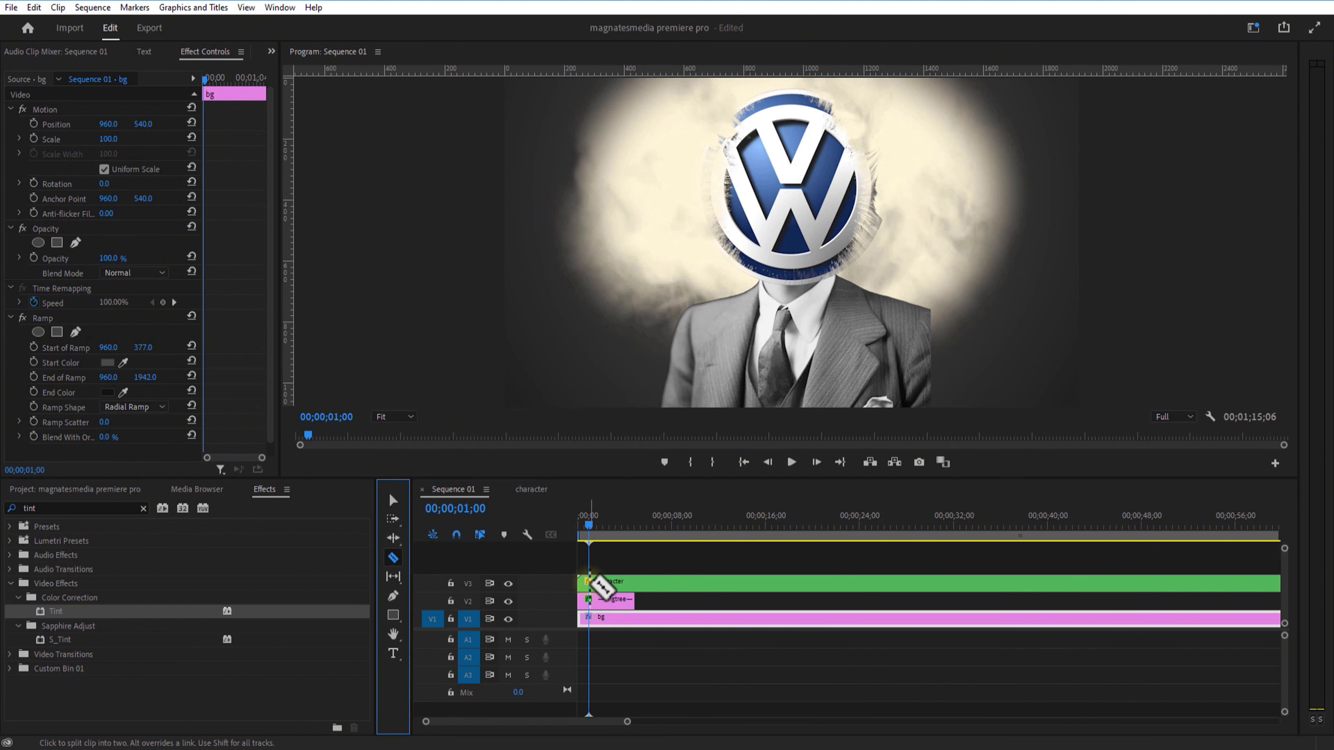
{"action": "left_click", "coordinate": [593, 584]}
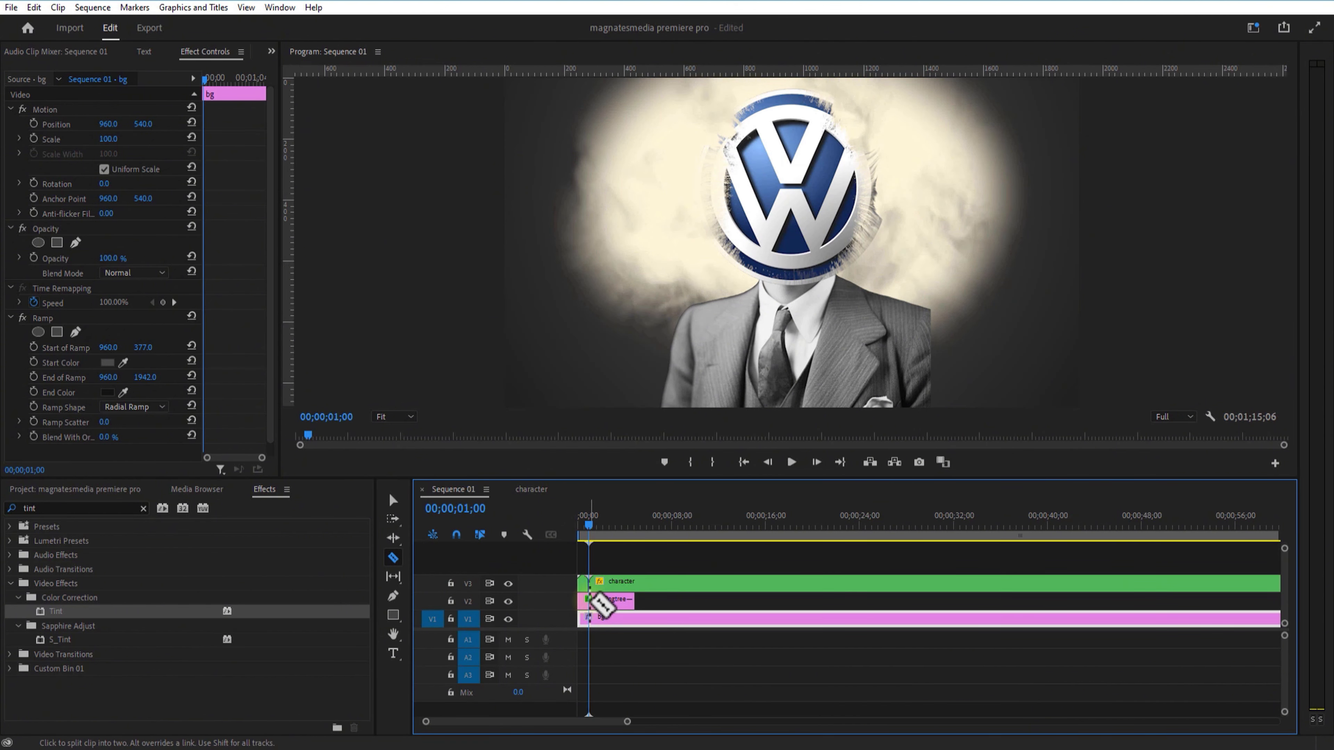
{"action": "left_click", "coordinate": [394, 502]}
{"action": "left_click_drag", "start_coordinate": [596, 559], "coordinate": [630, 609]}
{"action": "key", "text": "Delete"}
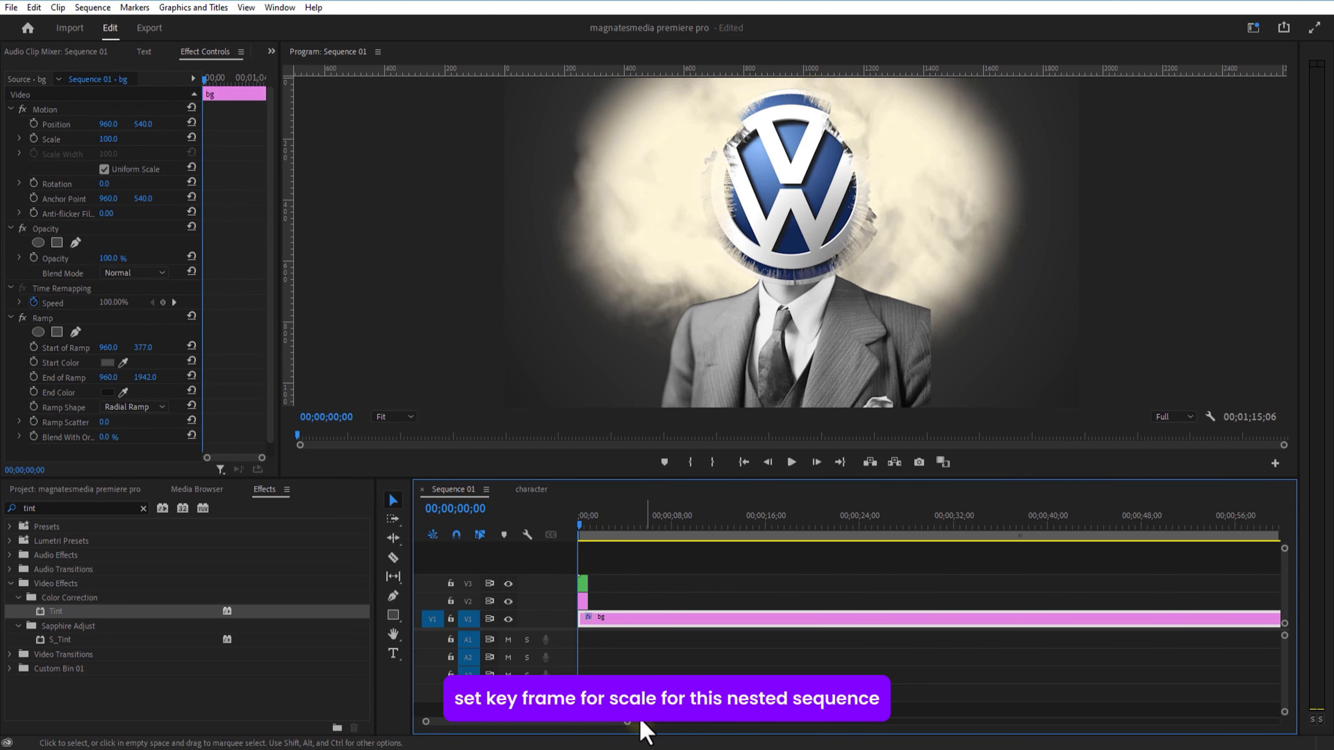
- Keyframe the nested character clip's scale from 100 at its start to 105 at its end, and play back the animation
{"action": "left_click", "coordinate": [621, 582]}
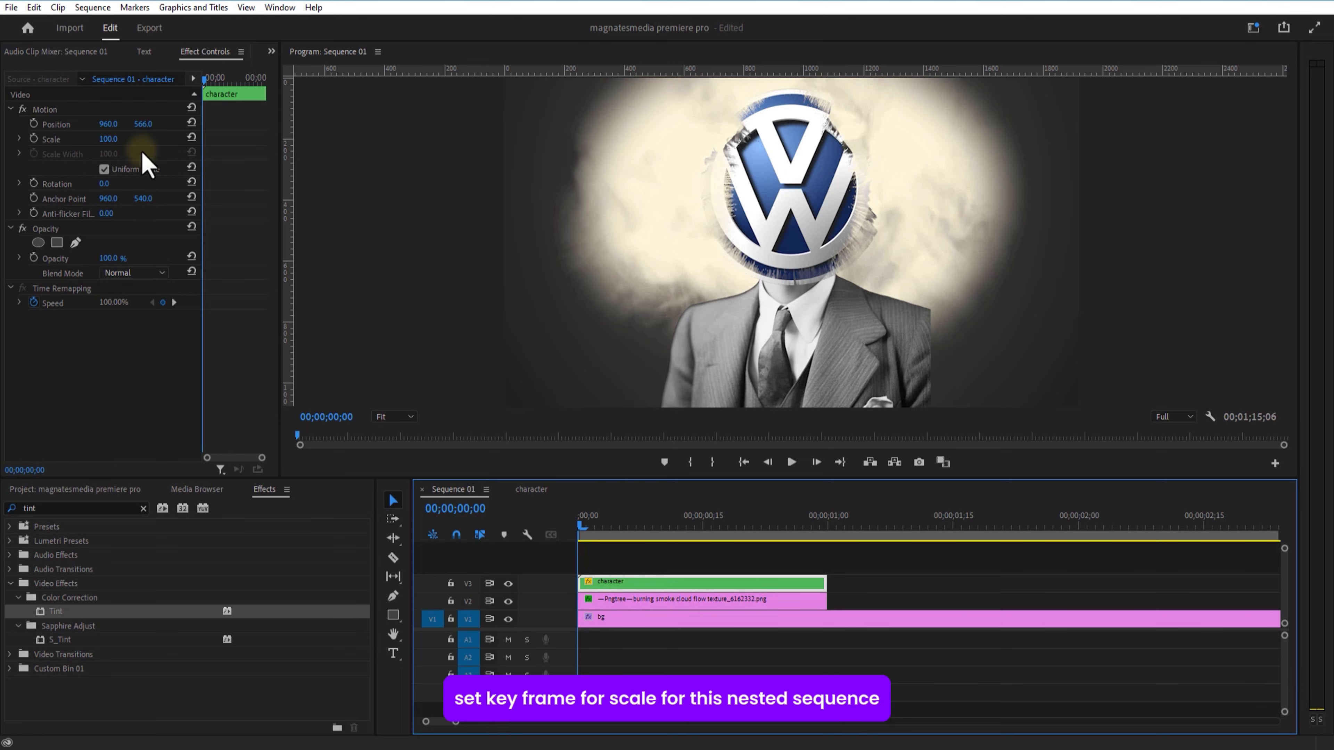
{"action": "left_click", "coordinate": [33, 139]}
{"action": "left_click_drag", "start_coordinate": [203, 93], "coordinate": [306, 105]}
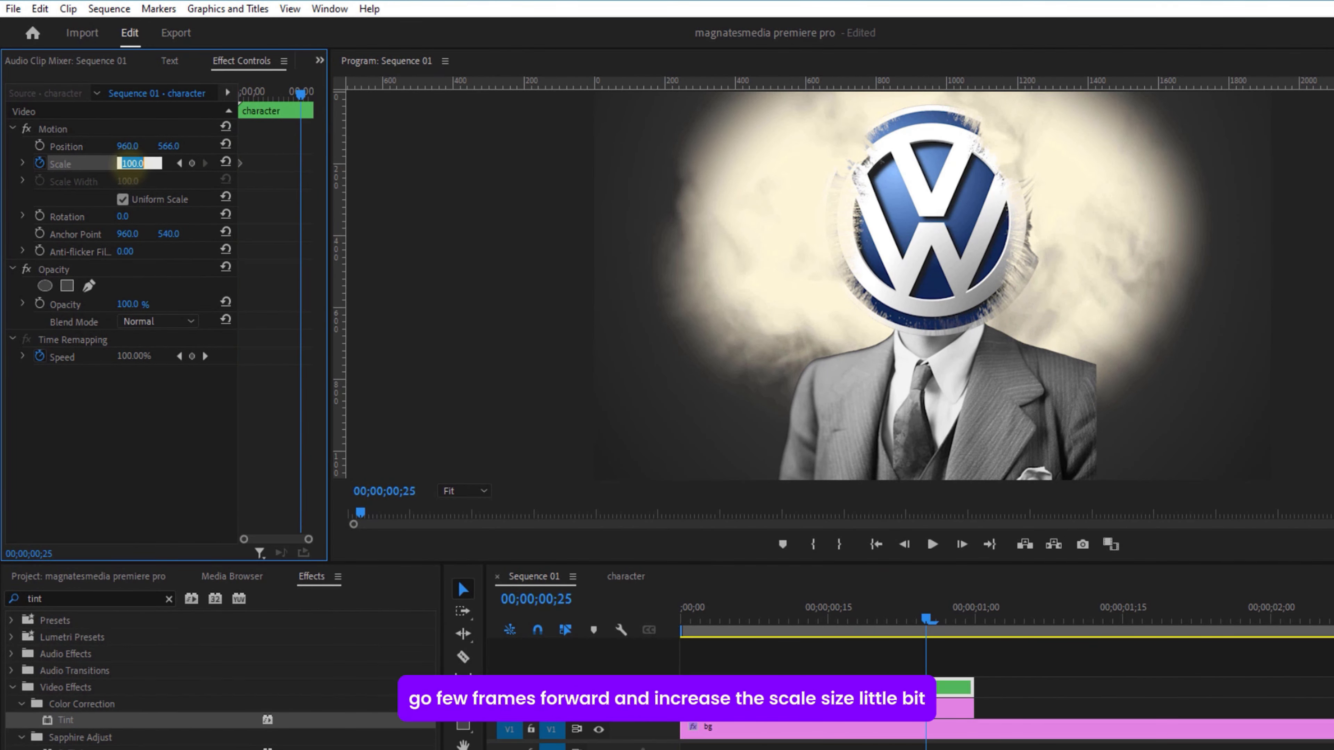
{"action": "type", "text": "105"}
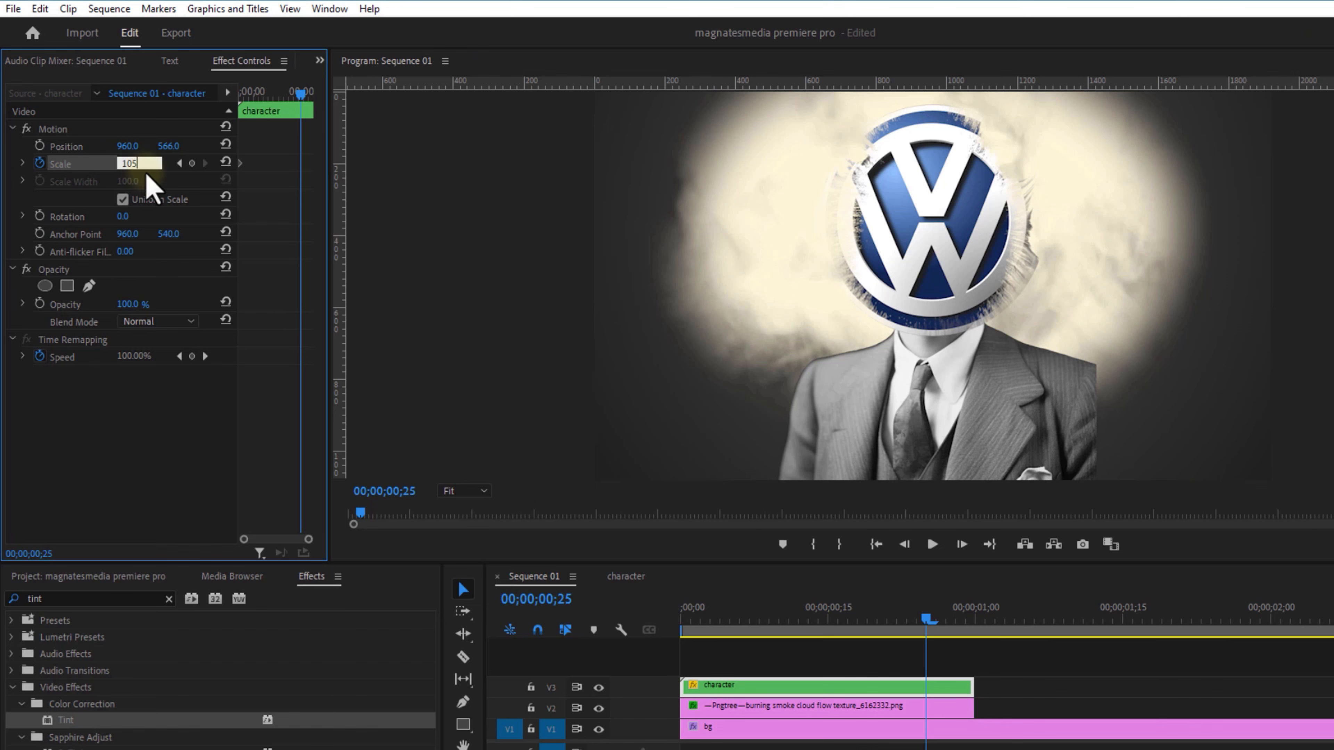
{"action": "left_click", "coordinate": [160, 180]}
{"action": "left_click_drag", "start_coordinate": [300, 163], "coordinate": [313, 164]}
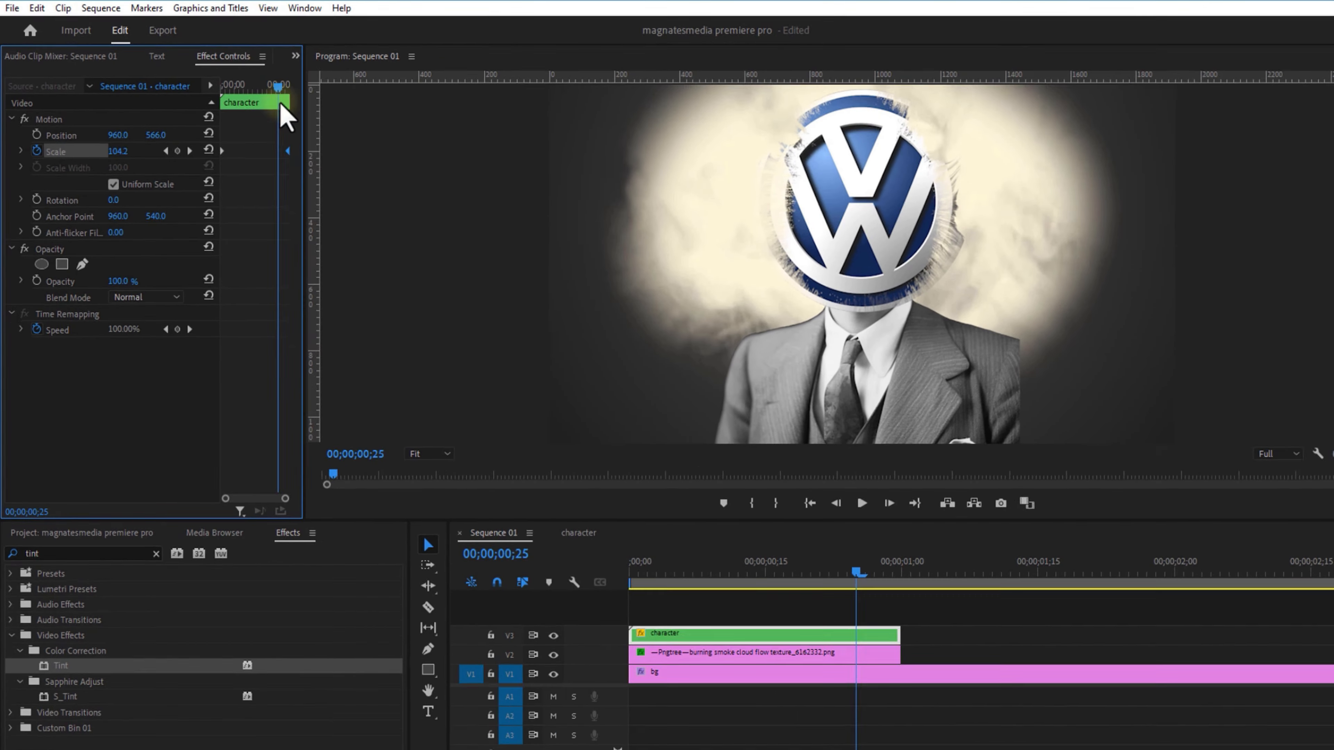
{"action": "left_click_drag", "start_coordinate": [302, 105], "coordinate": [233, 109]}
{"action": "left_click", "coordinate": [796, 461]}
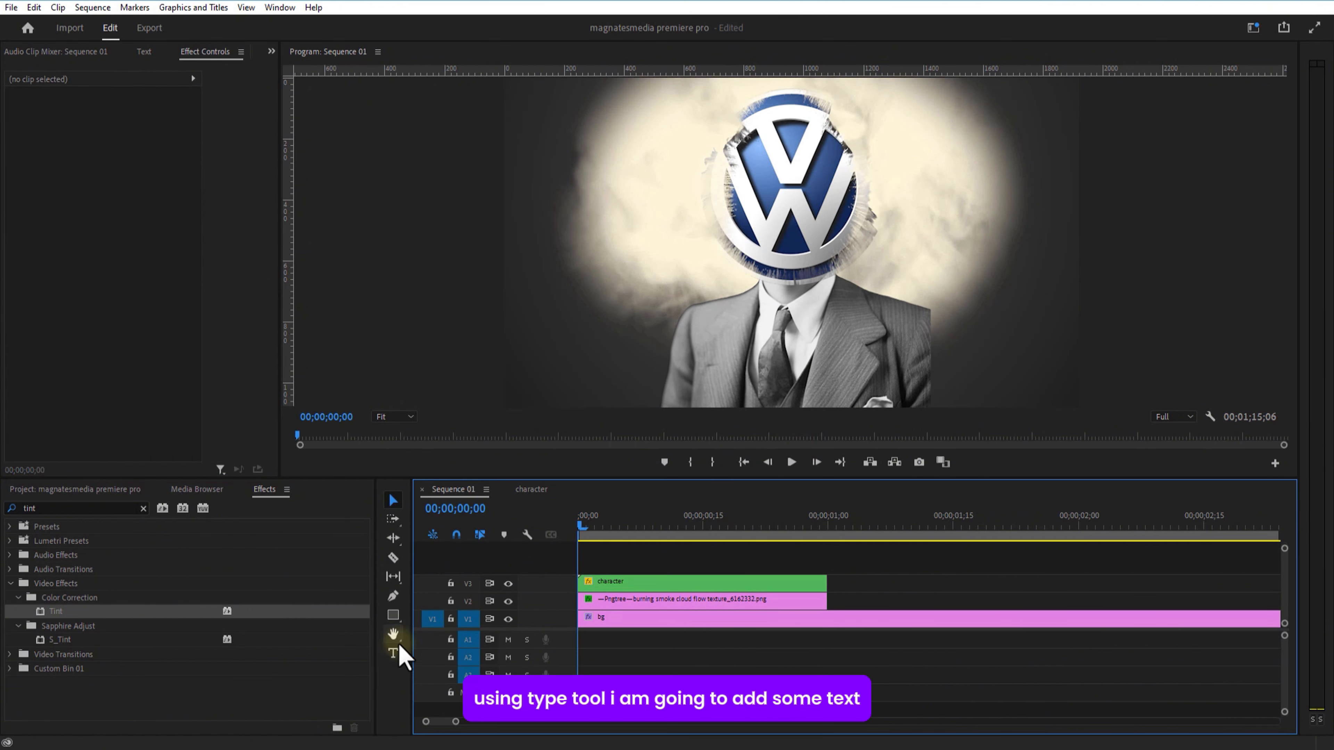
- Add the text DECEPTION in Bebas Neue with red fill FE0303, scaled to 200 at position 960, 625
{"action": "left_click", "coordinate": [393, 653]}
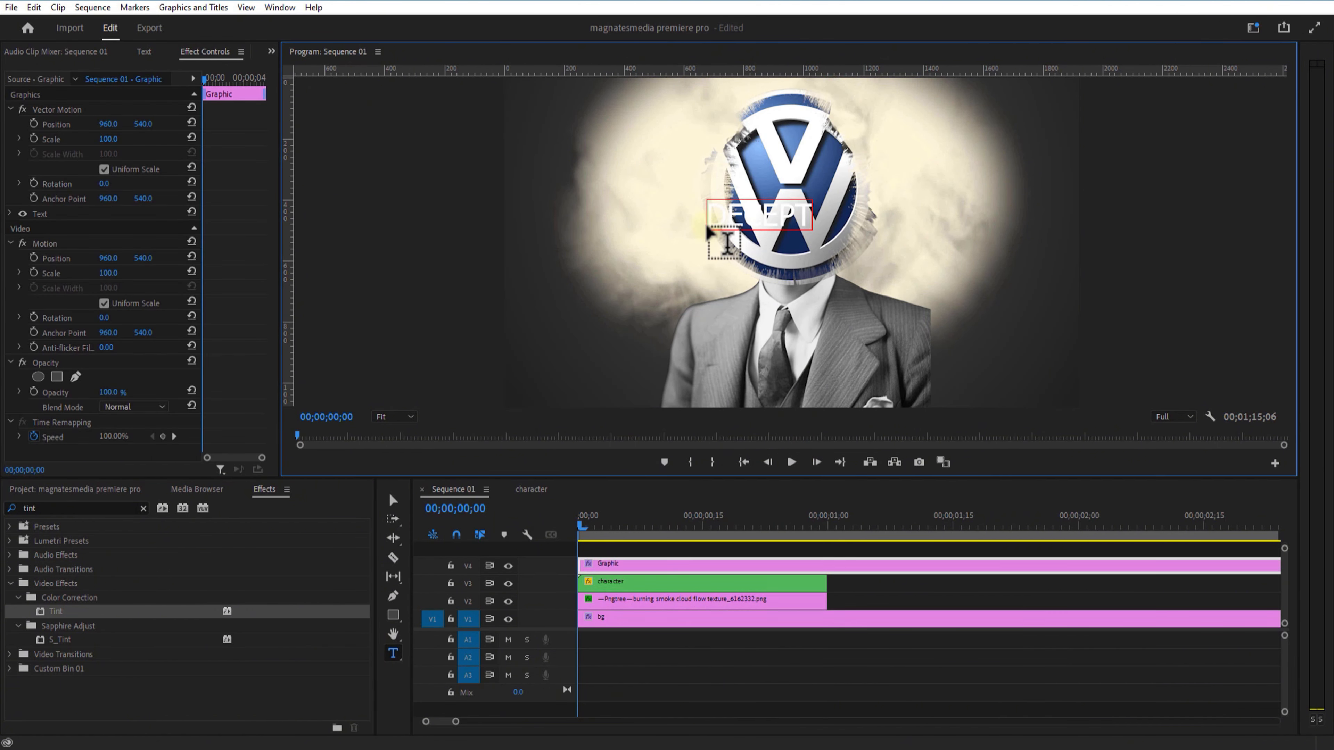
{"action": "left_click", "coordinate": [113, 259]}
{"action": "left_click", "coordinate": [213, 387]}
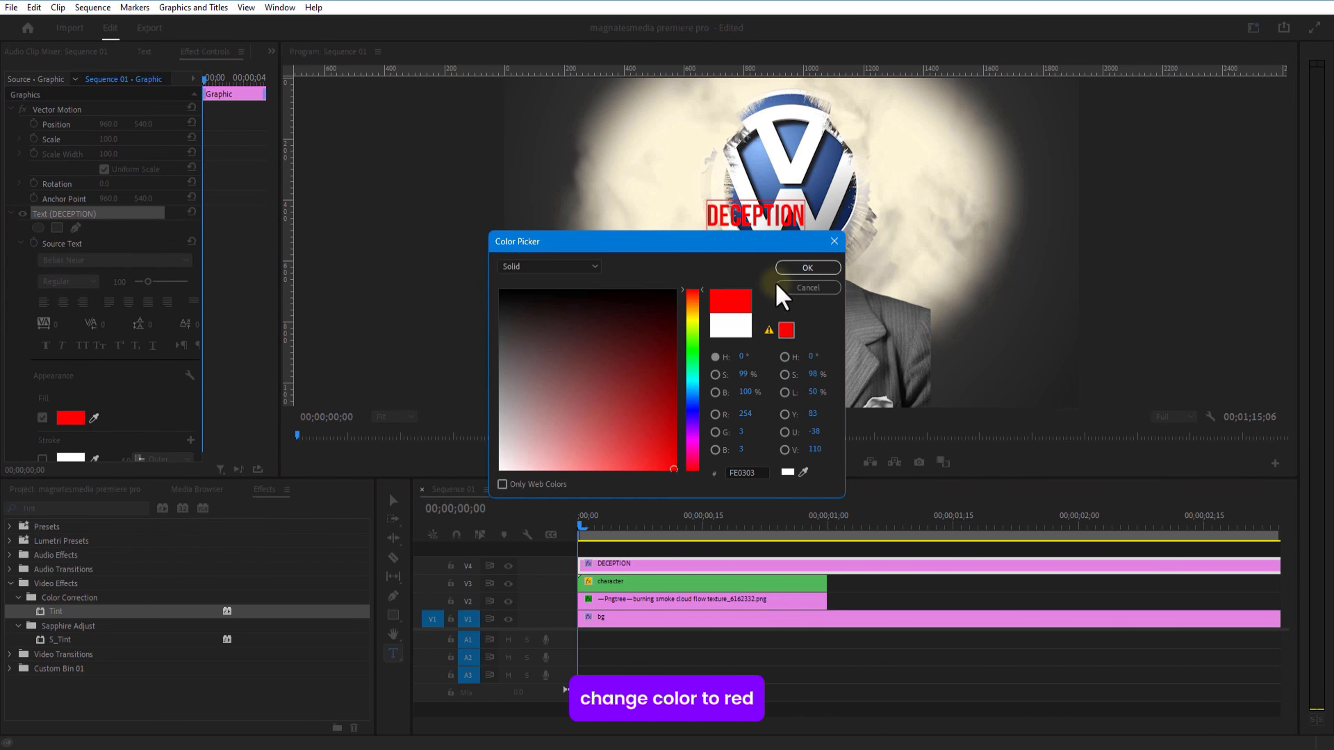
{"action": "left_click", "coordinate": [801, 269]}
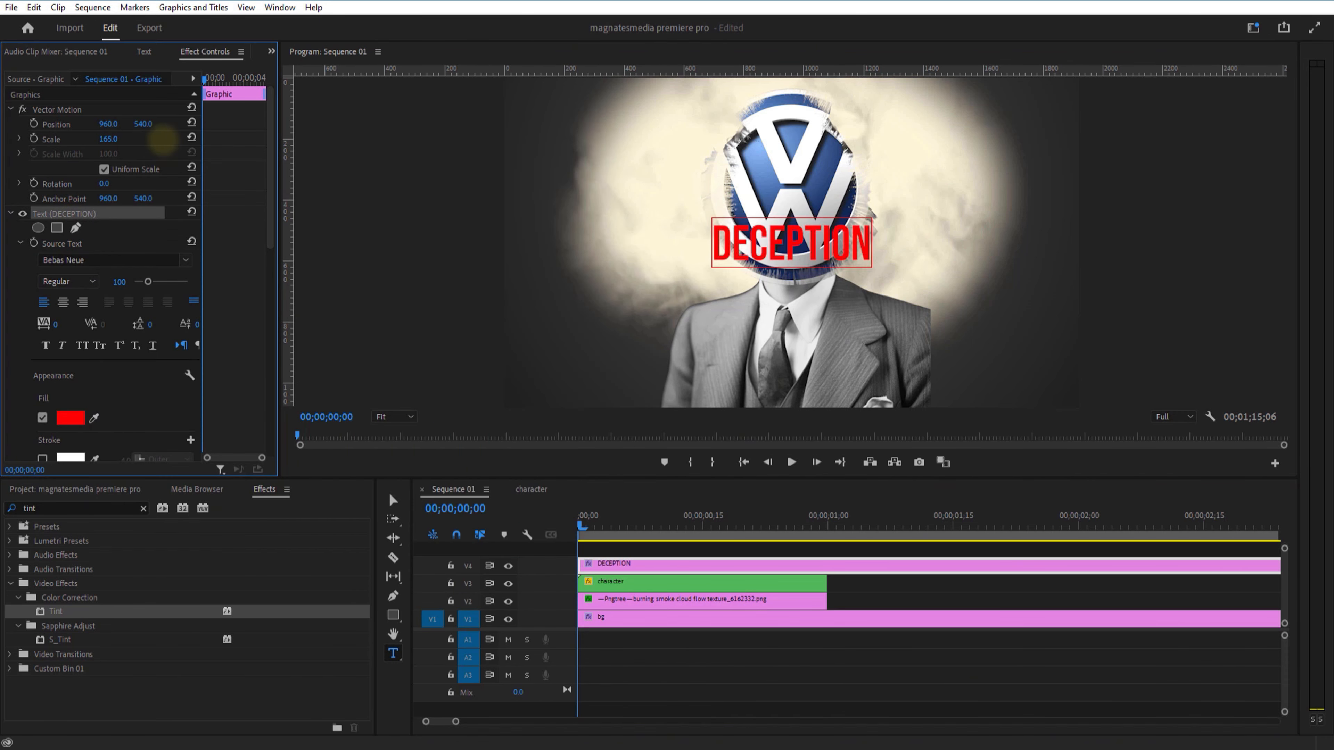
{"action": "left_click_drag", "start_coordinate": [108, 139], "coordinate": [168, 124]}
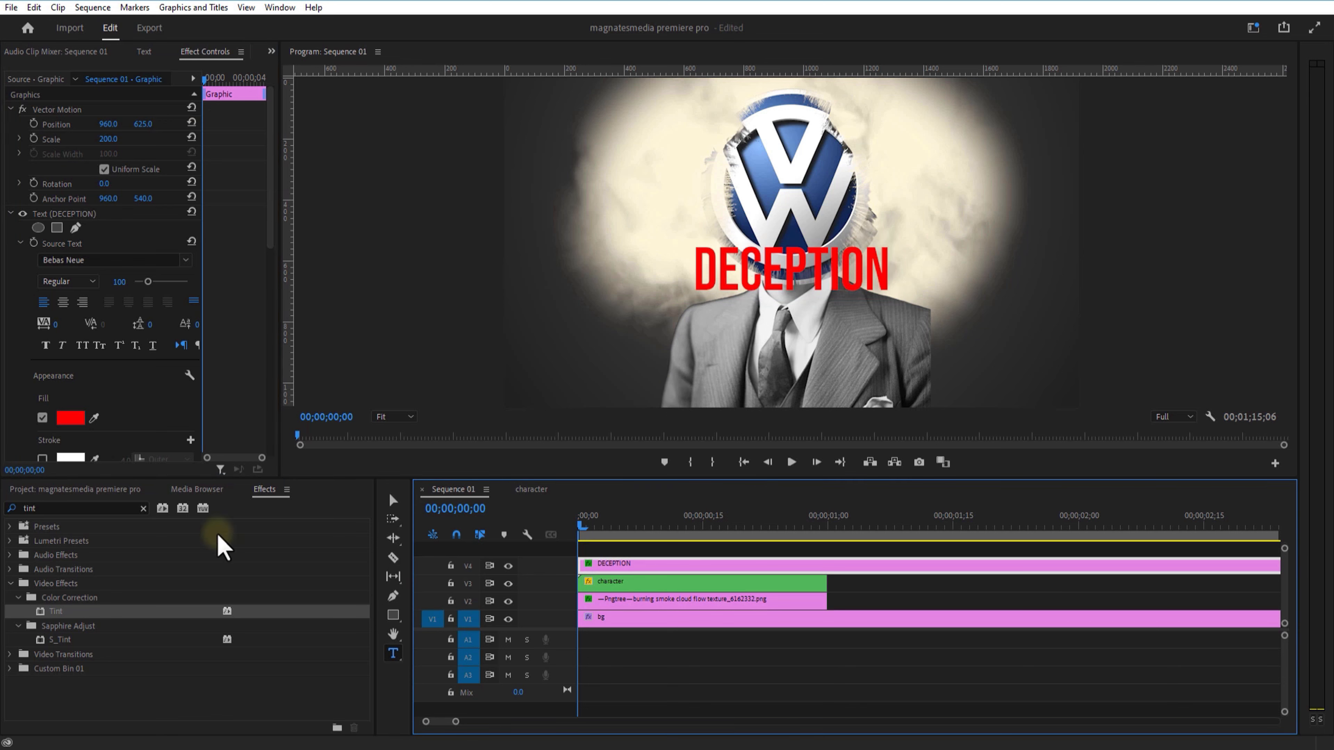
- Find the Drop Shadow video effect and apply it to the DECEPTION title clip
{"action": "left_click", "coordinate": [89, 491]}
{"action": "left_click", "coordinate": [265, 491]}
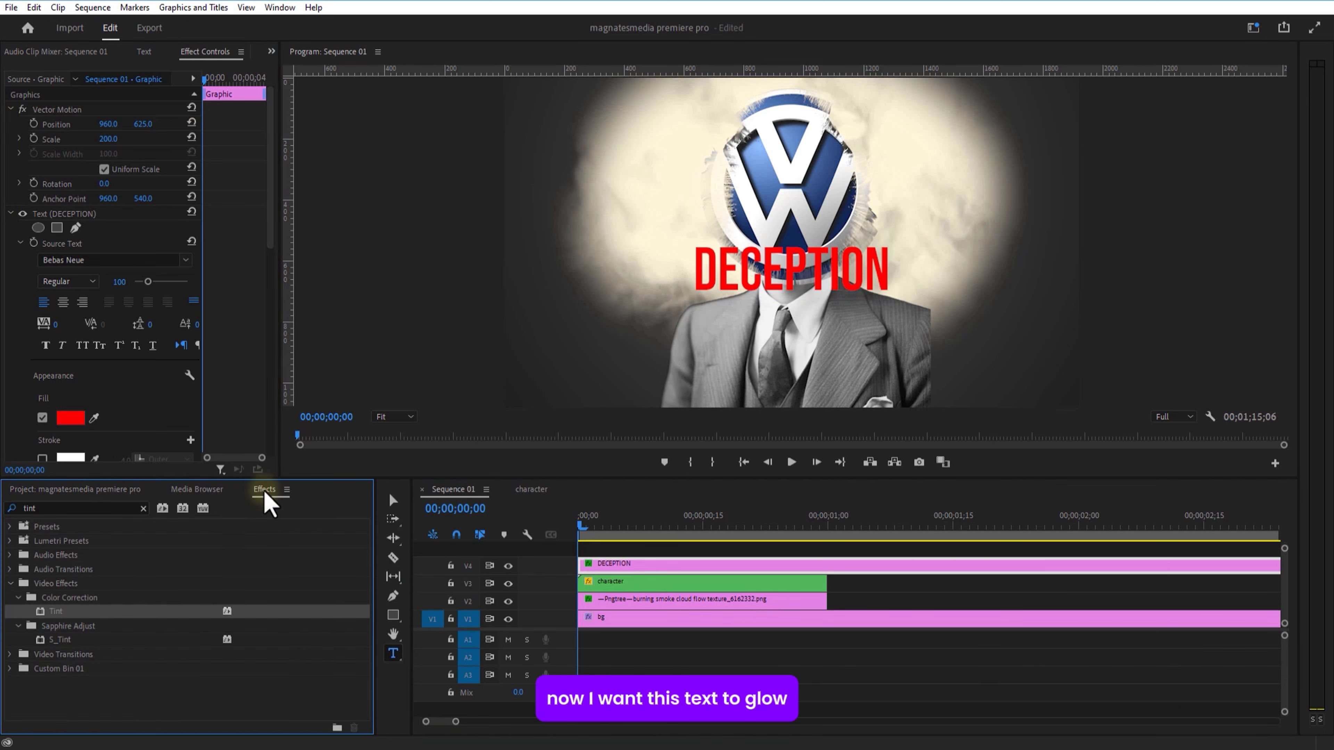
{"action": "double_click", "coordinate": [94, 508]}
{"action": "type", "text": "D"}
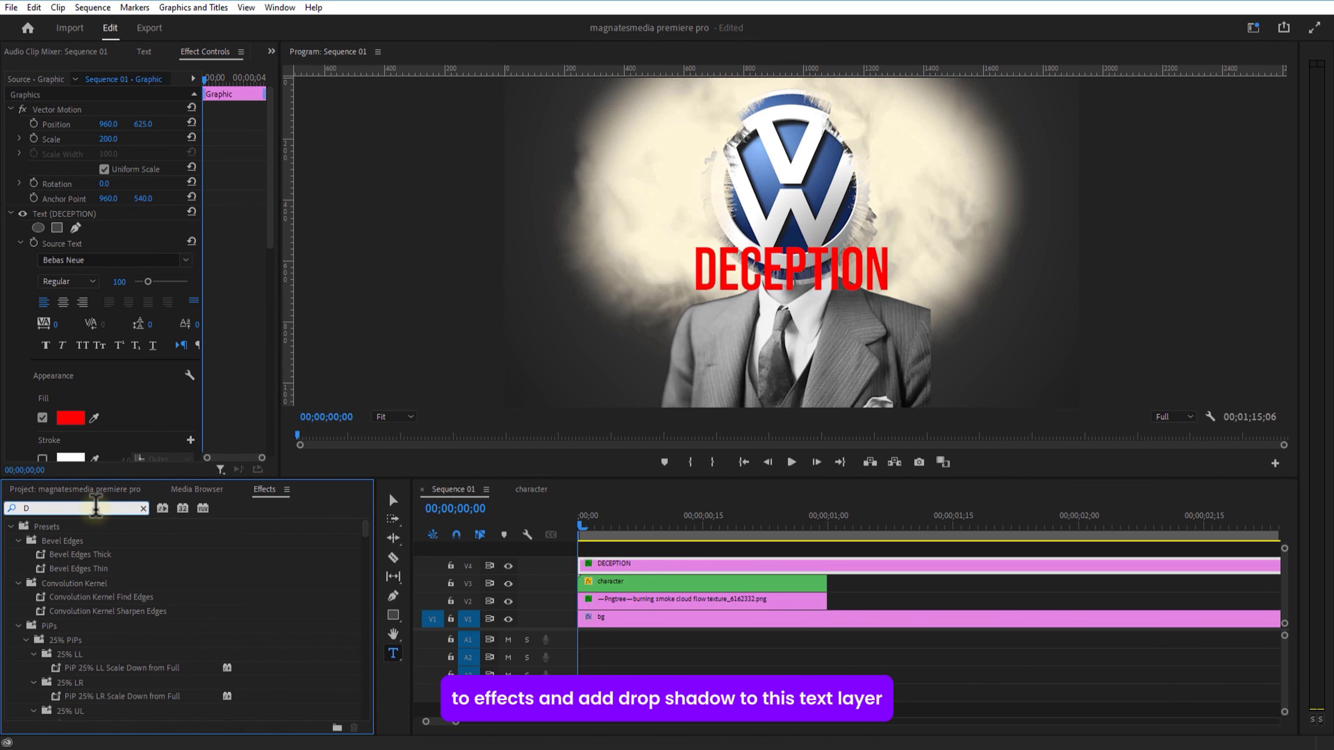
{"action": "type", "text": "ROP"}
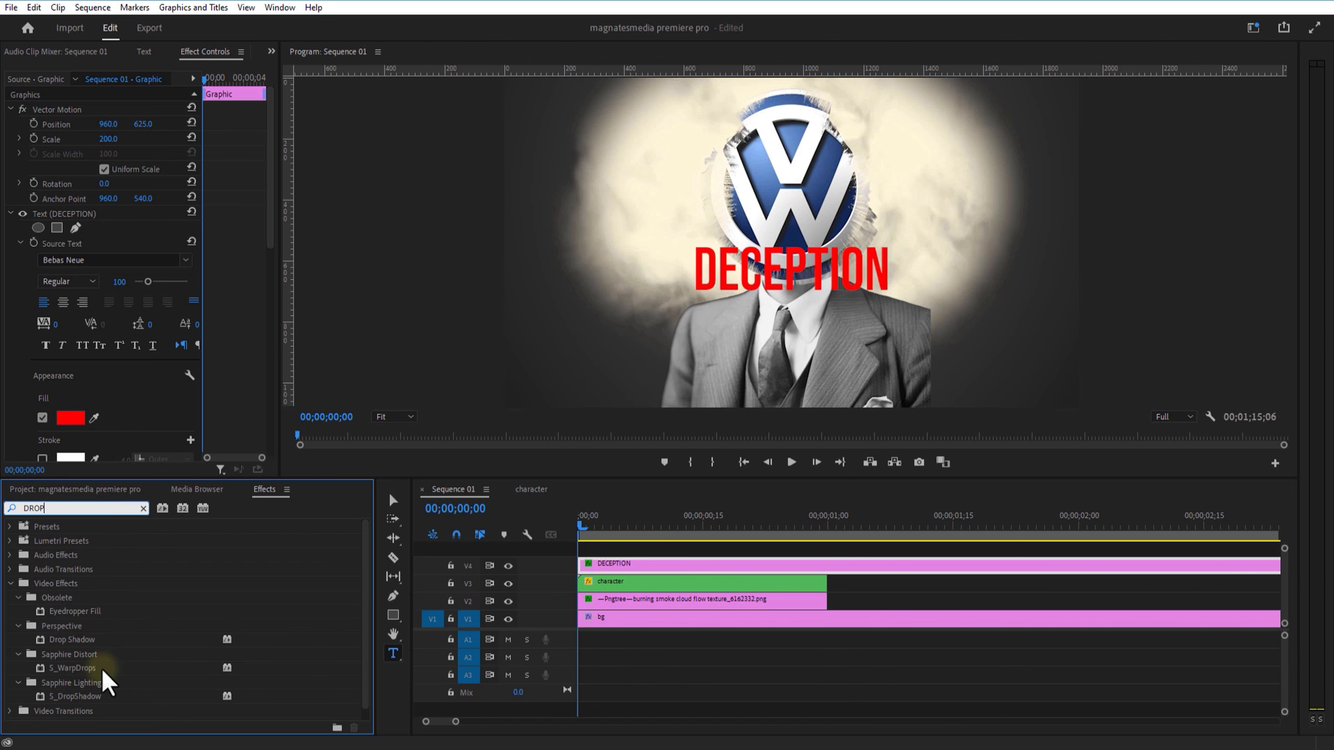
{"action": "left_click_drag", "start_coordinate": [79, 630], "coordinate": [269, 218]}
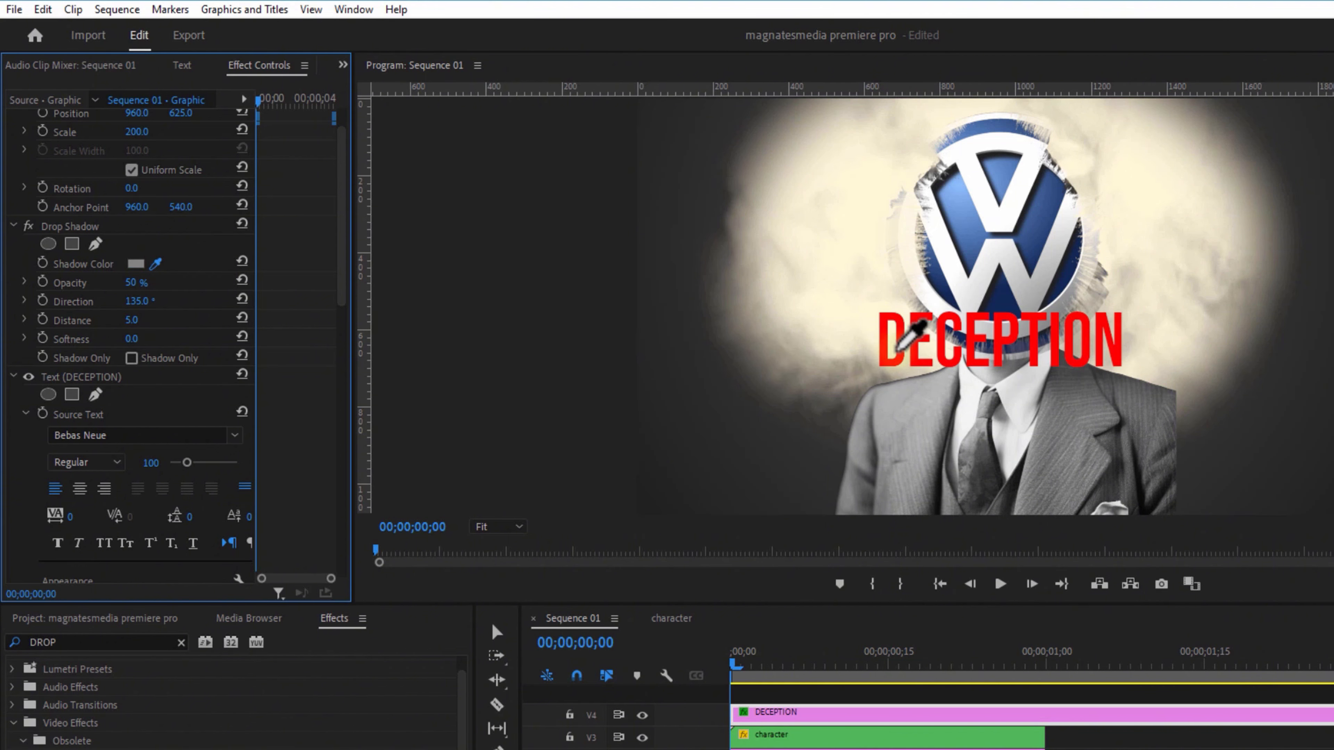
- Sample the title's red as the drop shadow color and set the shadow's softness to 80 and opacity to 100%
{"action": "left_click", "coordinate": [886, 339]}
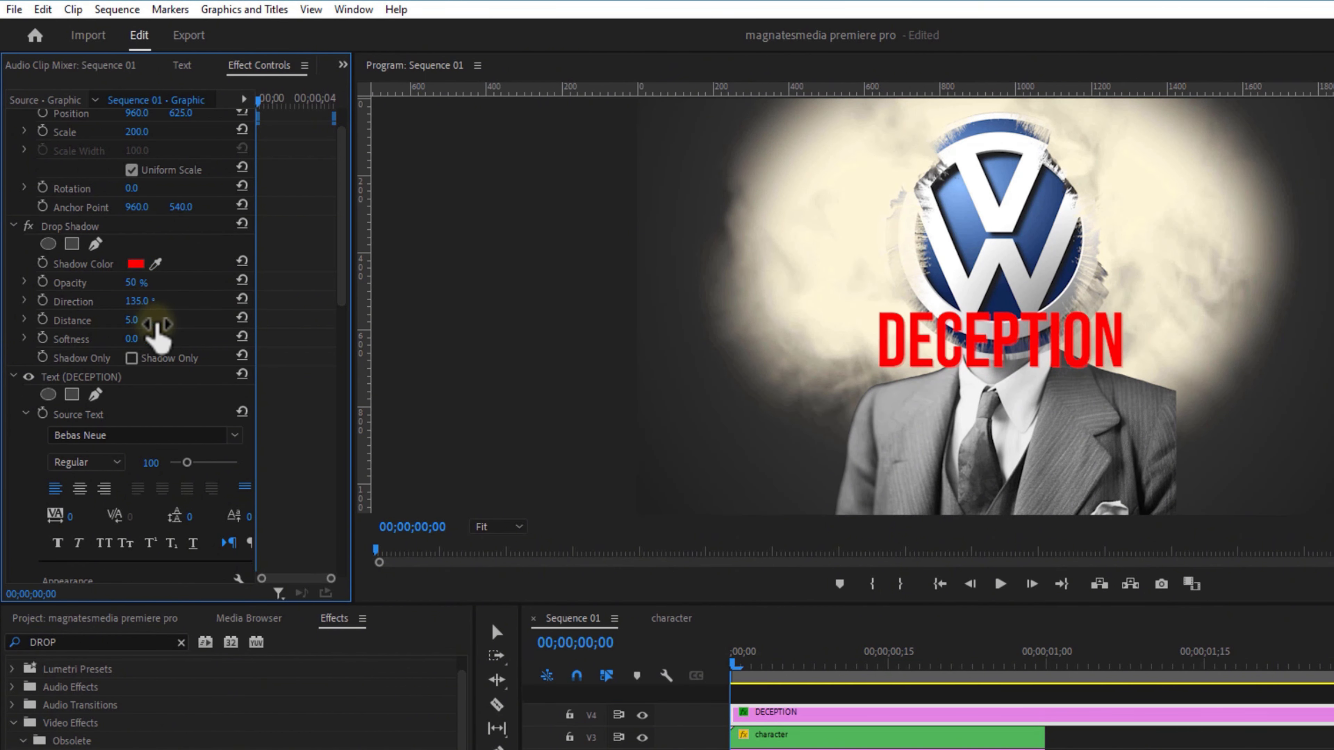
{"action": "left_click_drag", "start_coordinate": [135, 320], "coordinate": [218, 340]}
{"action": "left_click_drag", "start_coordinate": [132, 282], "coordinate": [265, 276]}
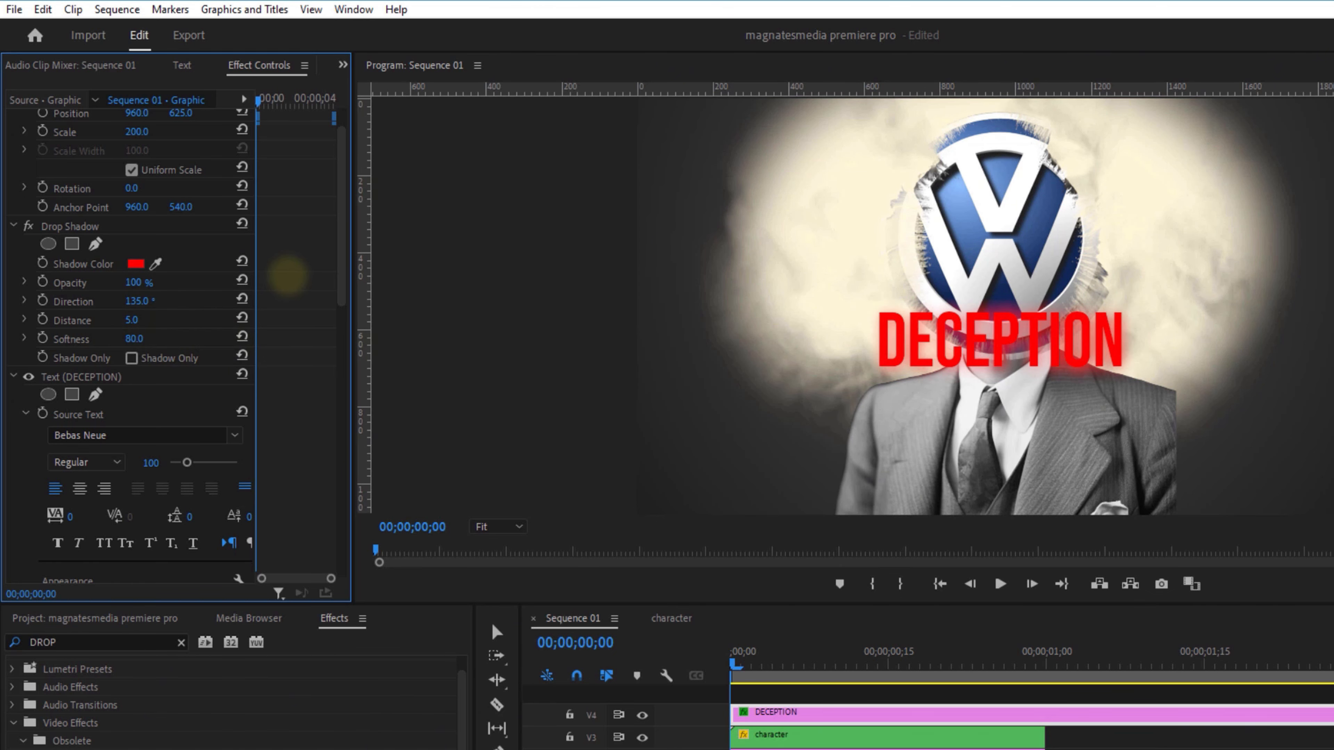
- Cut the DECEPTION clip at 00;00;01;00 and delete the portion after the cut
{"action": "left_click_drag", "start_coordinate": [739, 658], "coordinate": [1047, 678]}
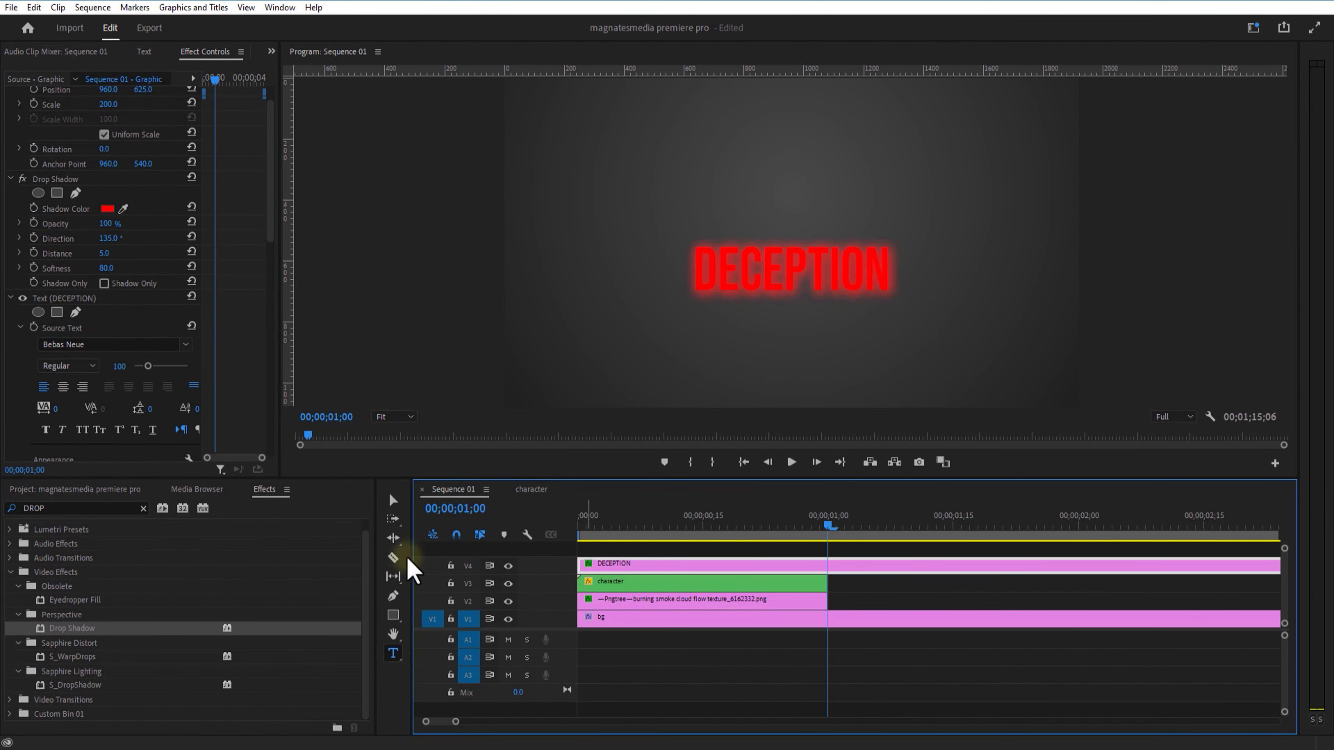
{"action": "left_click", "coordinate": [393, 558]}
{"action": "left_click", "coordinate": [828, 567]}
{"action": "left_click", "coordinate": [393, 501]}
{"action": "left_click", "coordinate": [866, 568]}
{"action": "key", "text": "Delete"}
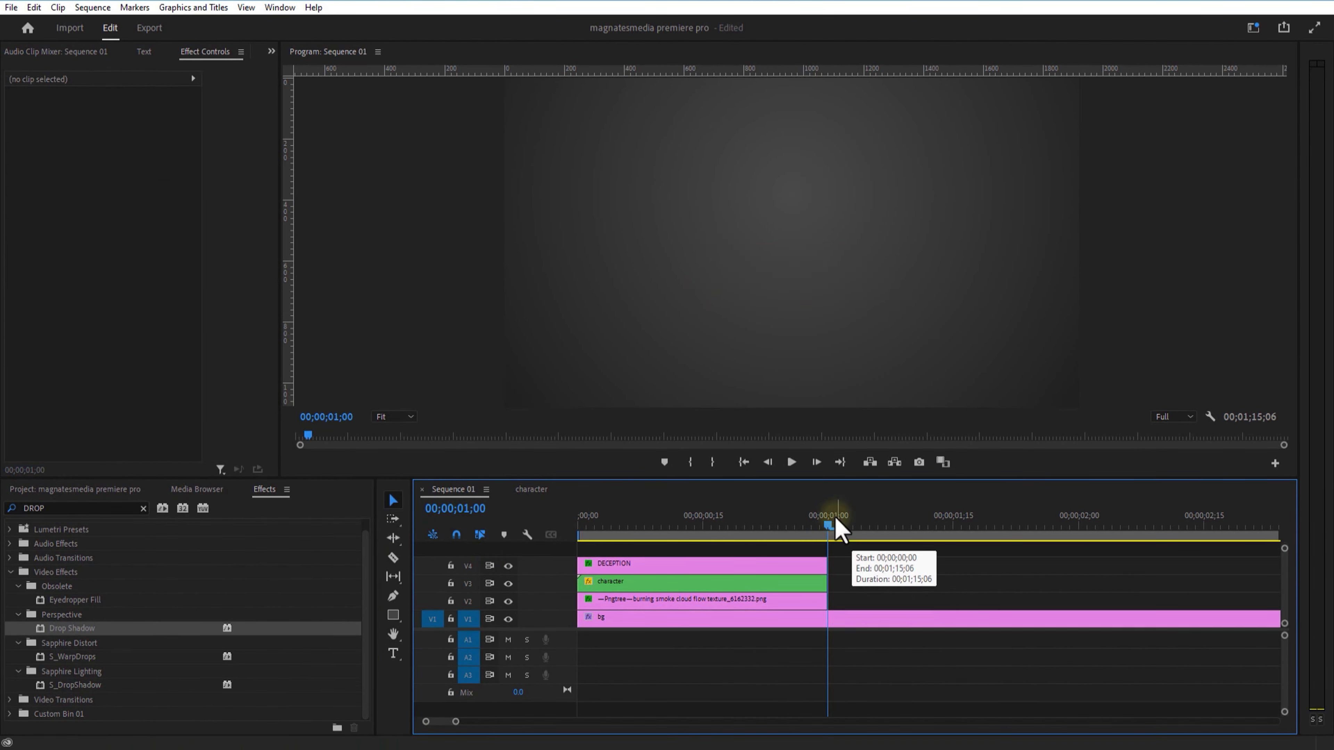
- Keyframe the DECEPTION clip's vector motion scale from 200 at its start to 205 at its end, and play back the animation
{"action": "left_click_drag", "start_coordinate": [834, 526], "coordinate": [579, 526]}
{"action": "left_click", "coordinate": [624, 564]}
{"action": "left_click", "coordinate": [33, 138]}
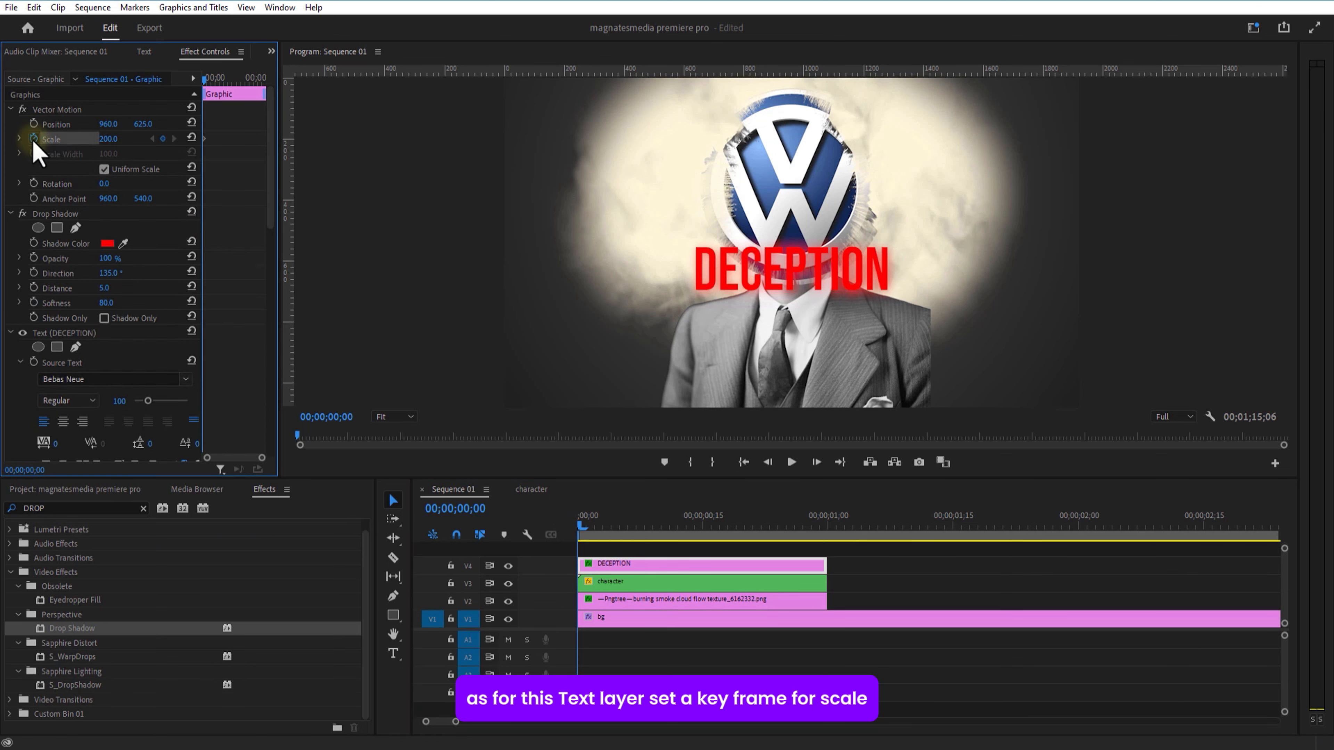
{"action": "left_click_drag", "start_coordinate": [214, 95], "coordinate": [257, 100]}
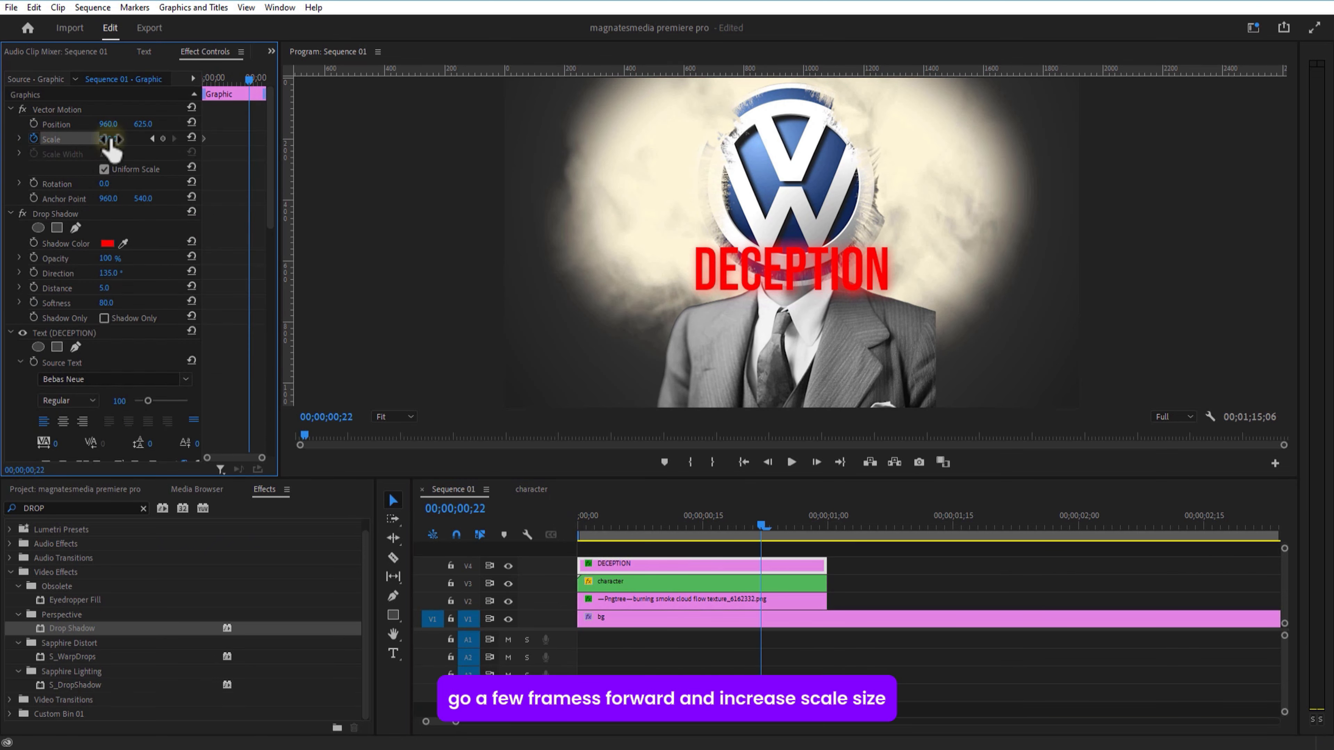
{"action": "type", "text": "205"}
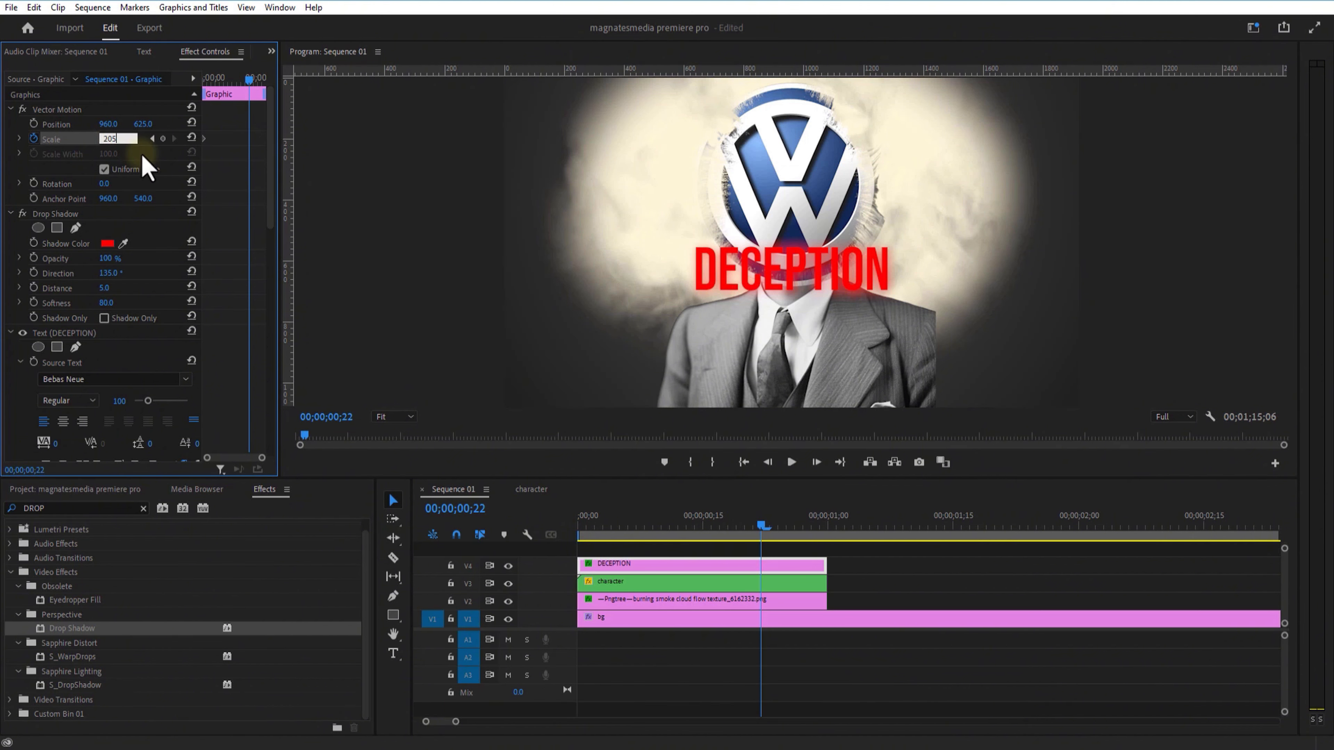
{"action": "key", "text": "Return"}
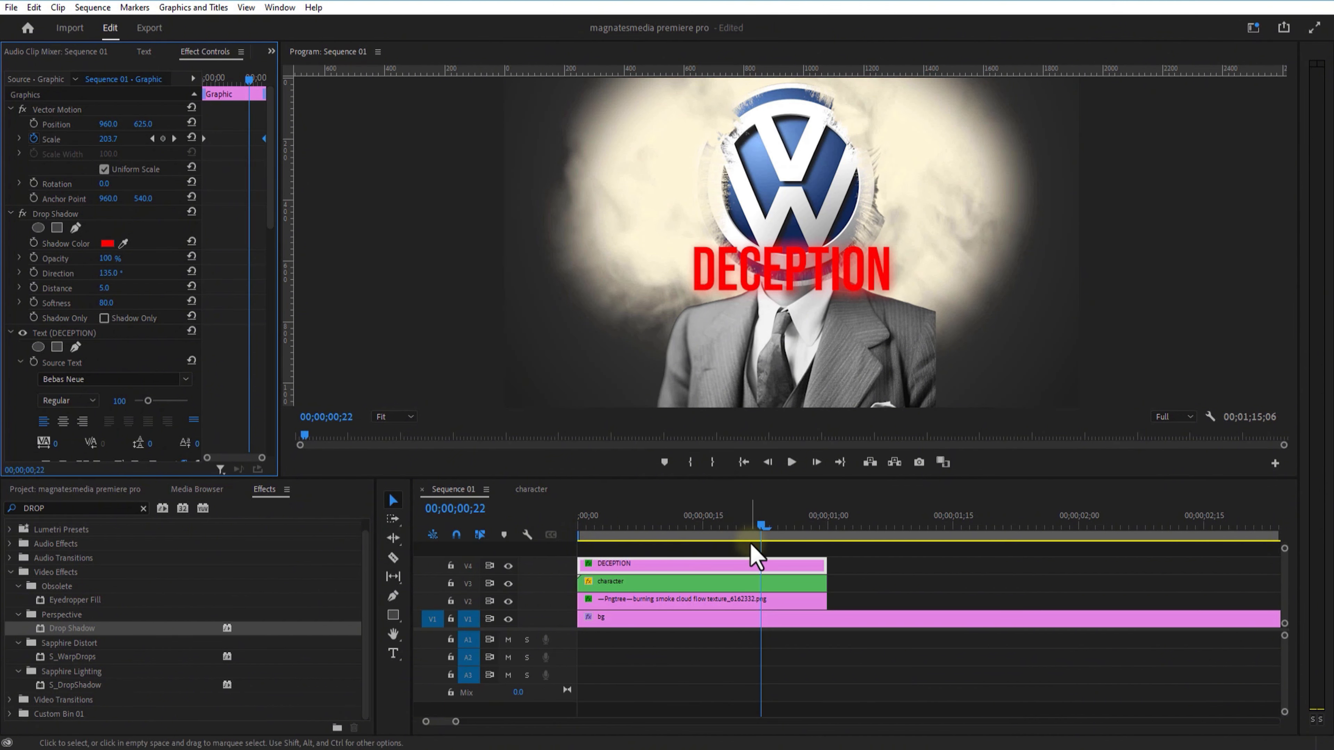
{"action": "left_click", "coordinate": [582, 525]}
{"action": "left_click", "coordinate": [792, 462]}
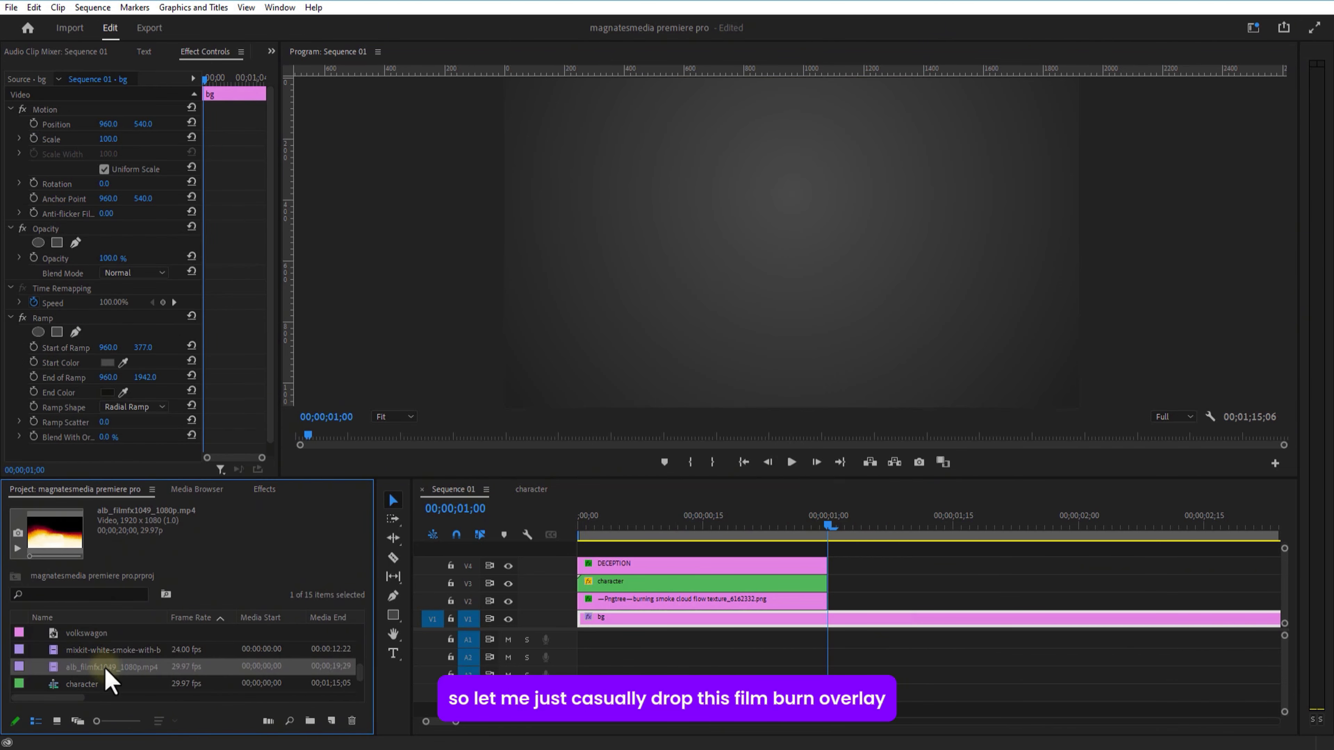
- Add the film burn clip alb_filmfx1049_1080p.mp4 above the title at the sequence start and shorten it to about five frames
{"action": "mouse_move", "coordinate": [108, 678]}
{"action": "left_mouse_down"}
{"action": "mouse_move", "coordinate": [500, 557]}
{"action": "mouse_move", "coordinate": [628, 546]}
{"action": "mouse_move", "coordinate": [583, 547]}
{"action": "mouse_move", "coordinate": [627, 547]}
{"action": "mouse_move", "coordinate": [602, 534]}
{"action": "left_mouse_up"}
{"action": "left_click", "coordinate": [593, 525]}
{"action": "mouse_move", "coordinate": [731, 552]}
{"action": "left_mouse_down"}
{"action": "mouse_move", "coordinate": [656, 552]}
{"action": "mouse_move", "coordinate": [574, 526]}
{"action": "mouse_move", "coordinate": [610, 539]}
{"action": "left_mouse_up"}
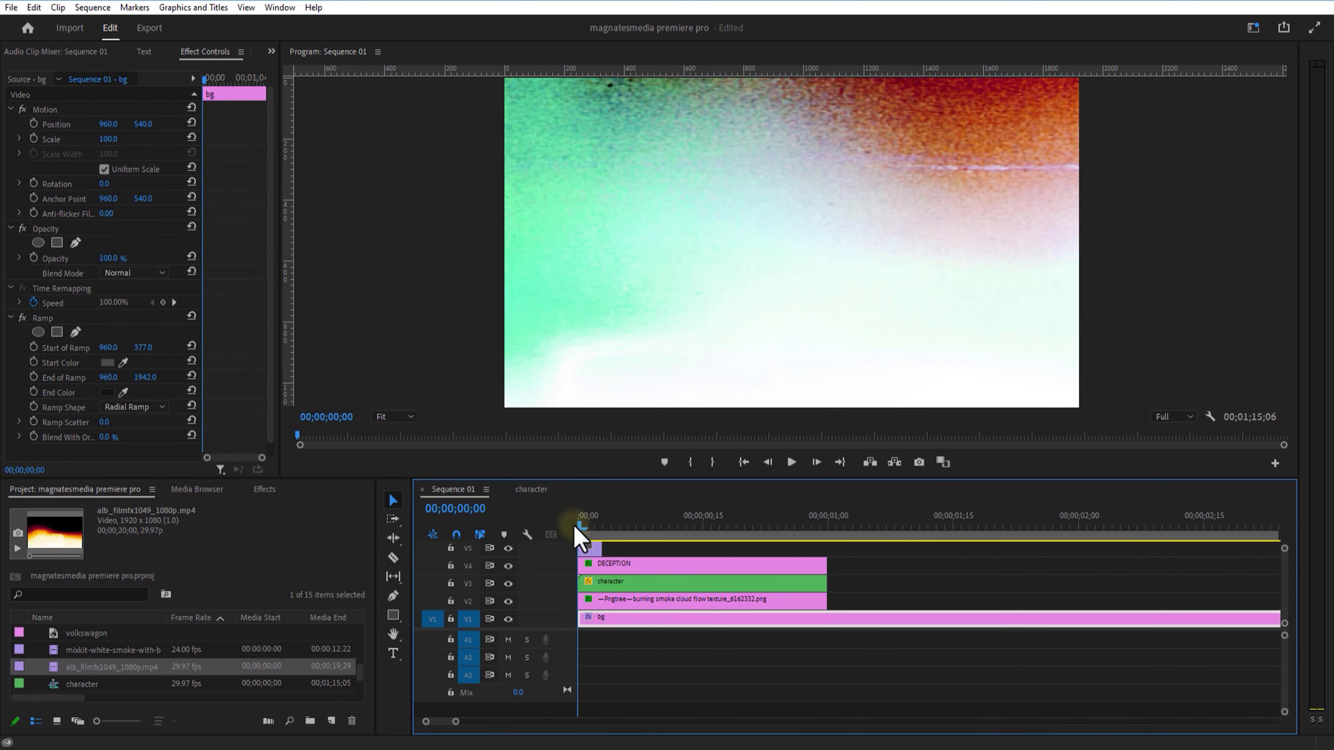
- Set the film burn clip's blend mode to Screen and play back the sequence from the start
{"action": "left_click", "coordinate": [609, 549]}
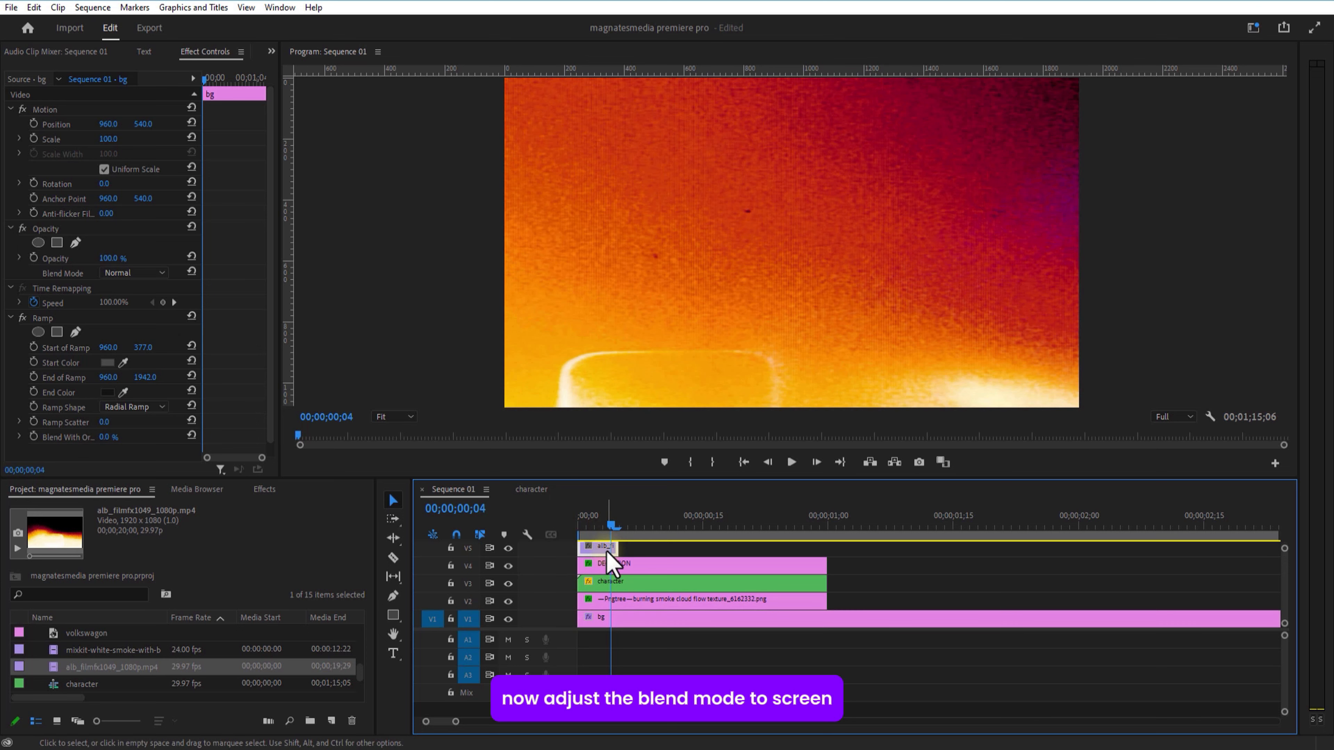
{"action": "left_click", "coordinate": [144, 276]}
{"action": "left_click", "coordinate": [142, 386]}
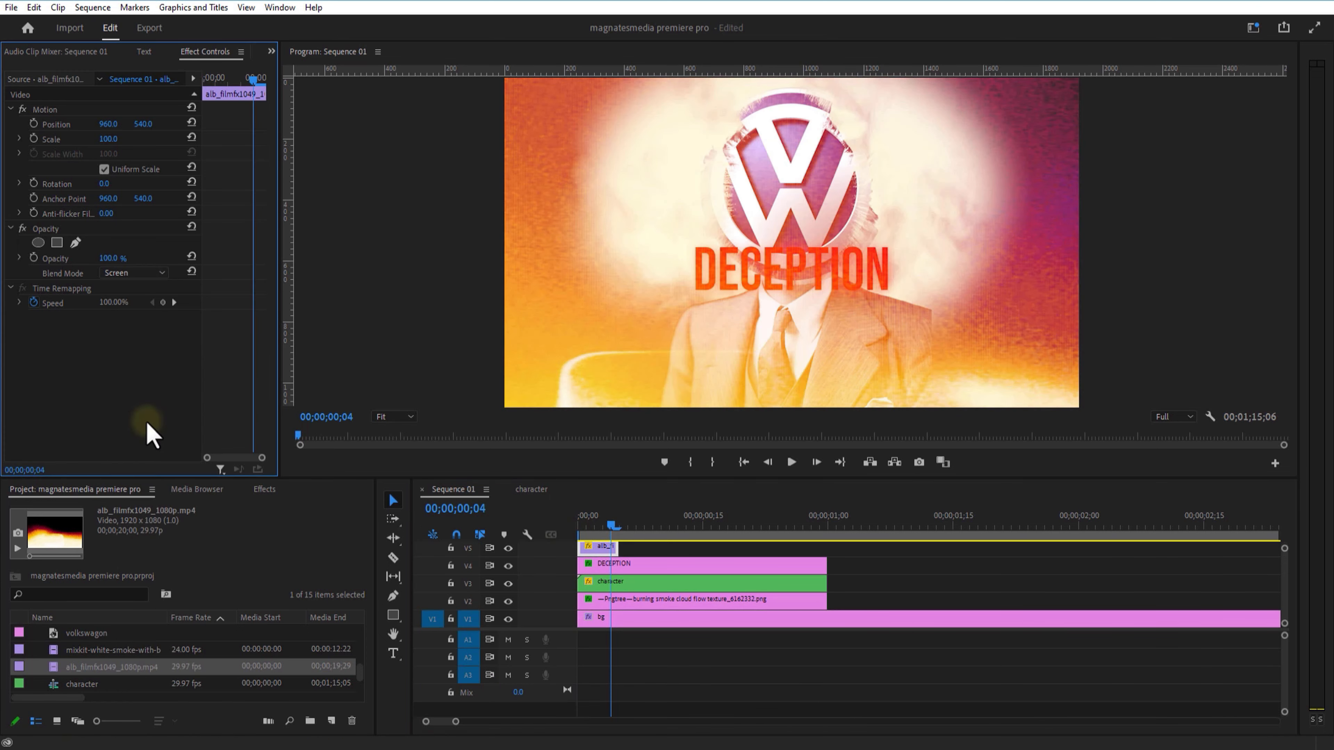
{"action": "left_click_drag", "start_coordinate": [603, 526], "coordinate": [573, 525]}
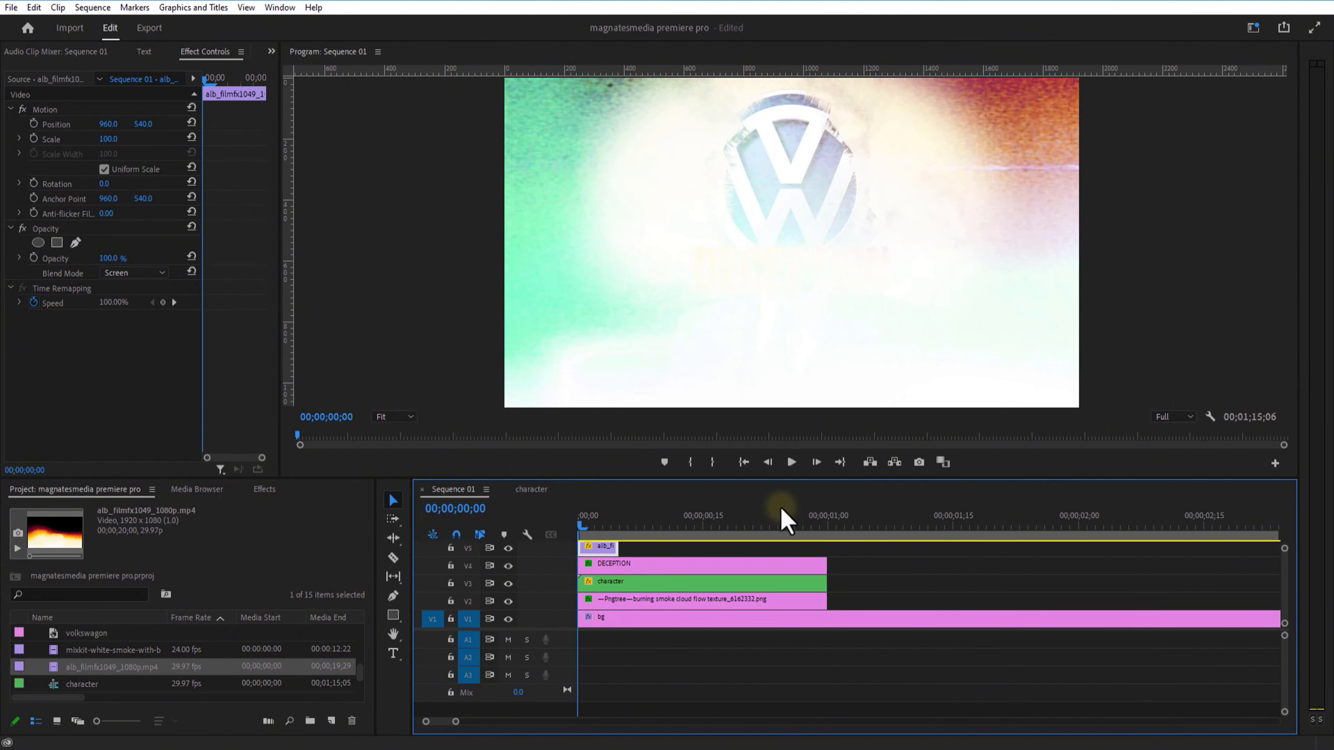
{"action": "left_click", "coordinate": [786, 463]}
{"action": "left_click", "coordinate": [790, 463]}
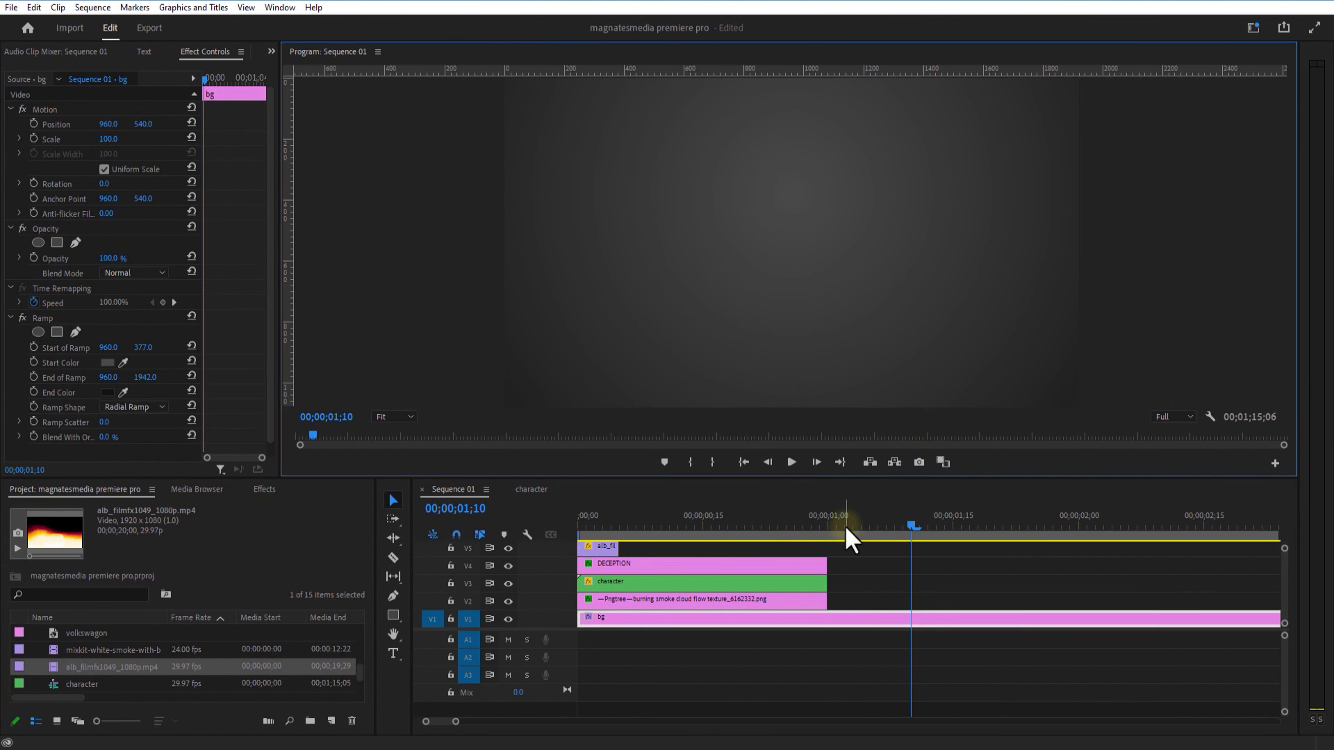
- Duplicate the film burn overlay to 00;00;00;29 over the end of the first scene, and play back the transition
{"action": "left_click", "coordinate": [824, 521]}
{"action": "left_click_drag", "start_coordinate": [597, 548], "coordinate": [834, 558]}
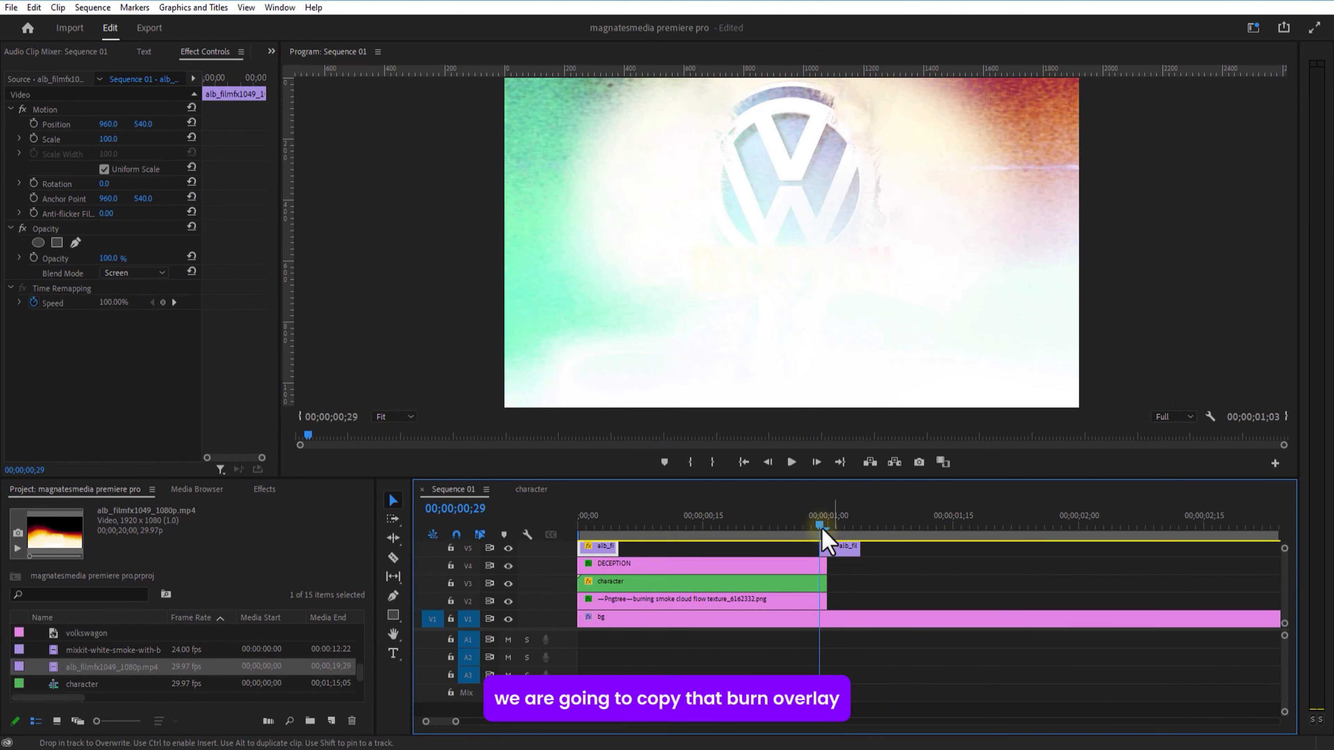
{"action": "left_click", "coordinate": [791, 462]}
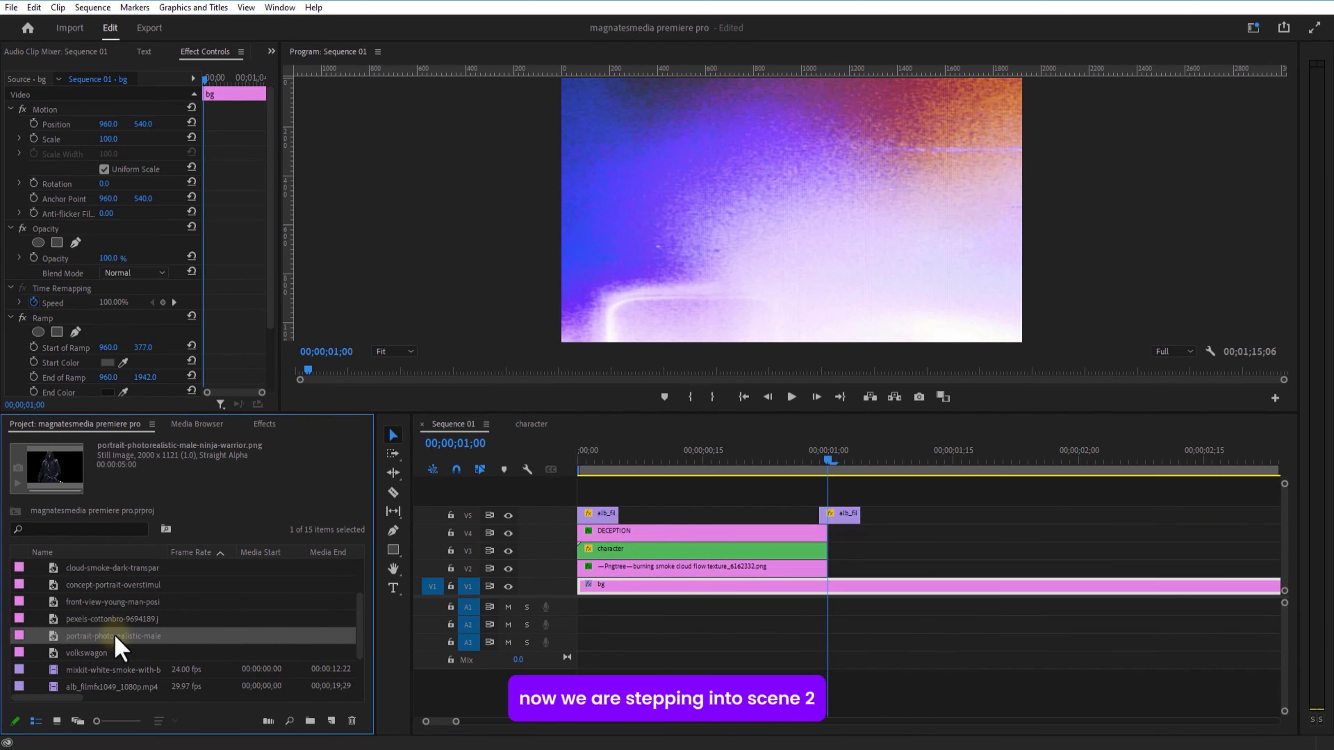
- Place back-view-soldiers-fighting-war.jpg on track V2 at 00;00;01;00, scaled to 33, and preview the film burn transition into it
{"action": "left_click", "coordinate": [91, 603]}
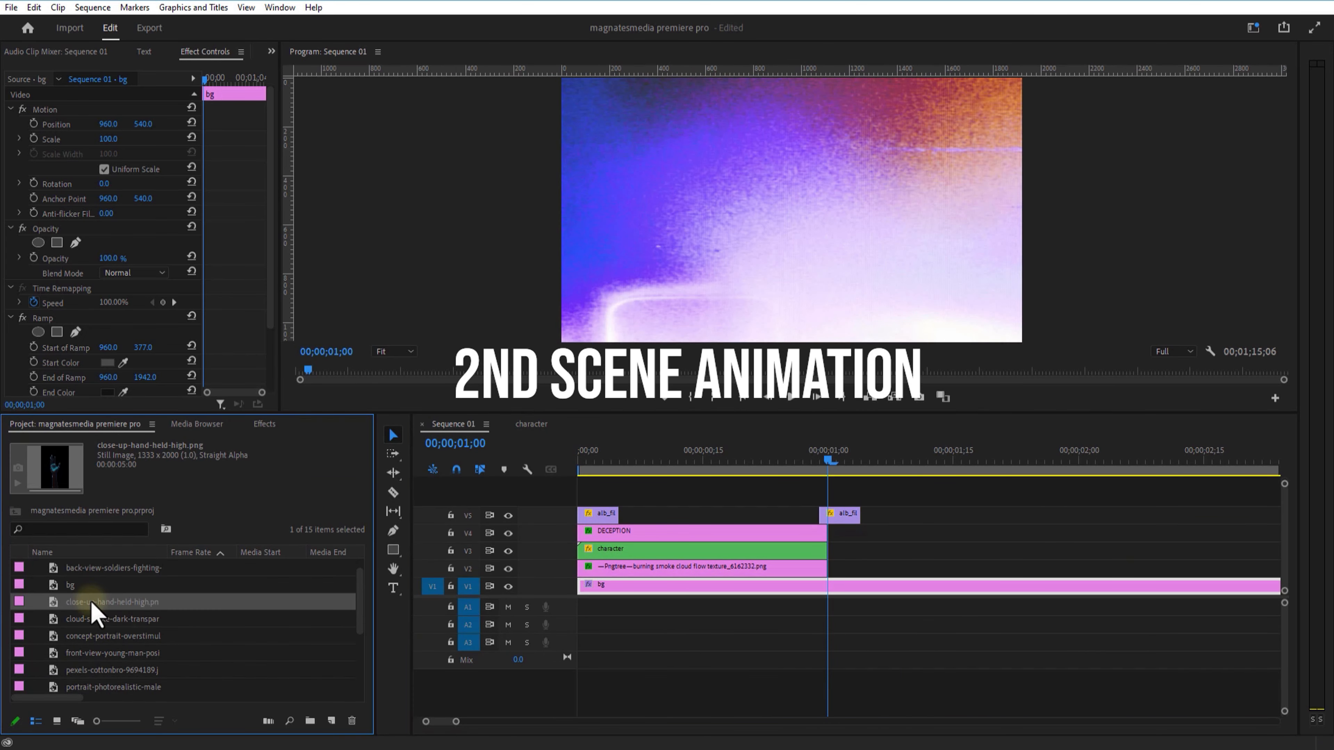
{"action": "left_click", "coordinate": [97, 568]}
{"action": "left_click_drag", "start_coordinate": [98, 570], "coordinate": [845, 576]}
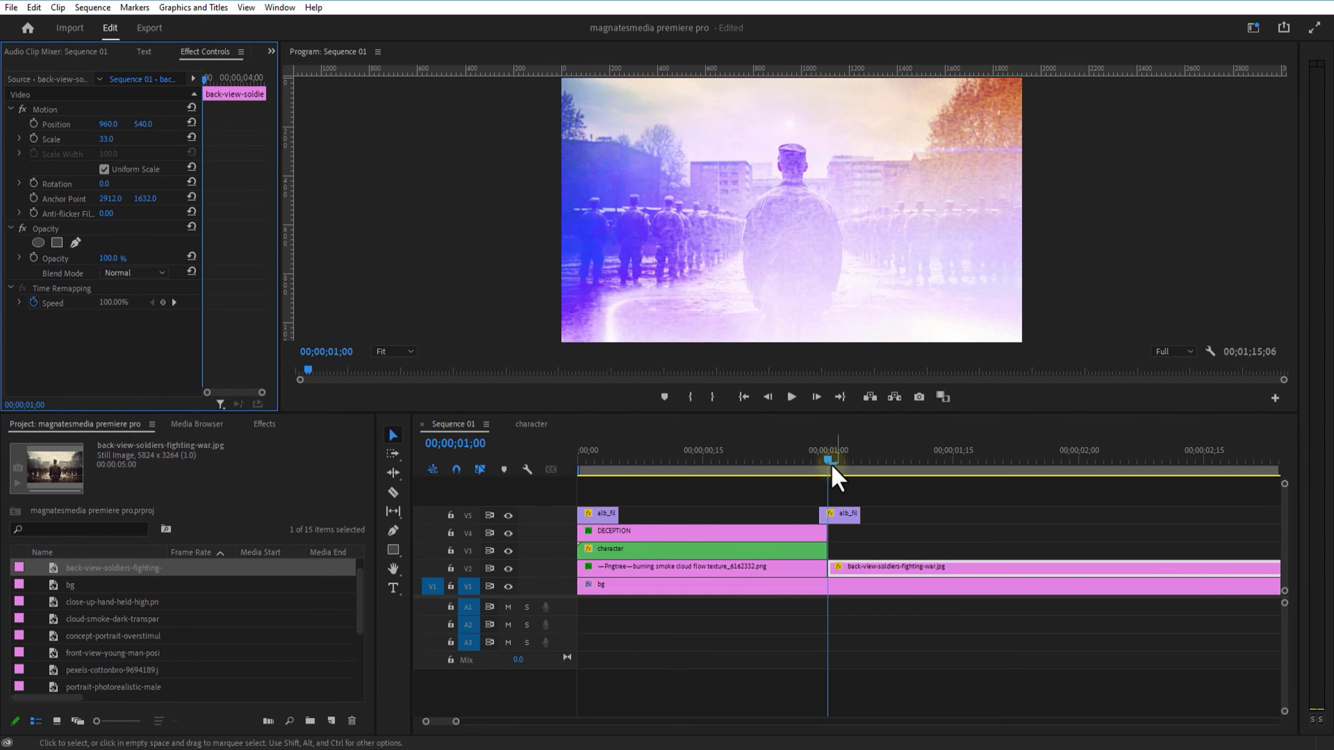
{"action": "mouse_move", "coordinate": [829, 462]}
{"action": "left_mouse_down"}
{"action": "mouse_move", "coordinate": [813, 464]}
{"action": "mouse_move", "coordinate": [835, 465]}
{"action": "left_mouse_up"}
{"action": "left_click", "coordinate": [788, 403]}
{"action": "left_click_drag", "start_coordinate": [835, 464], "coordinate": [862, 465]}
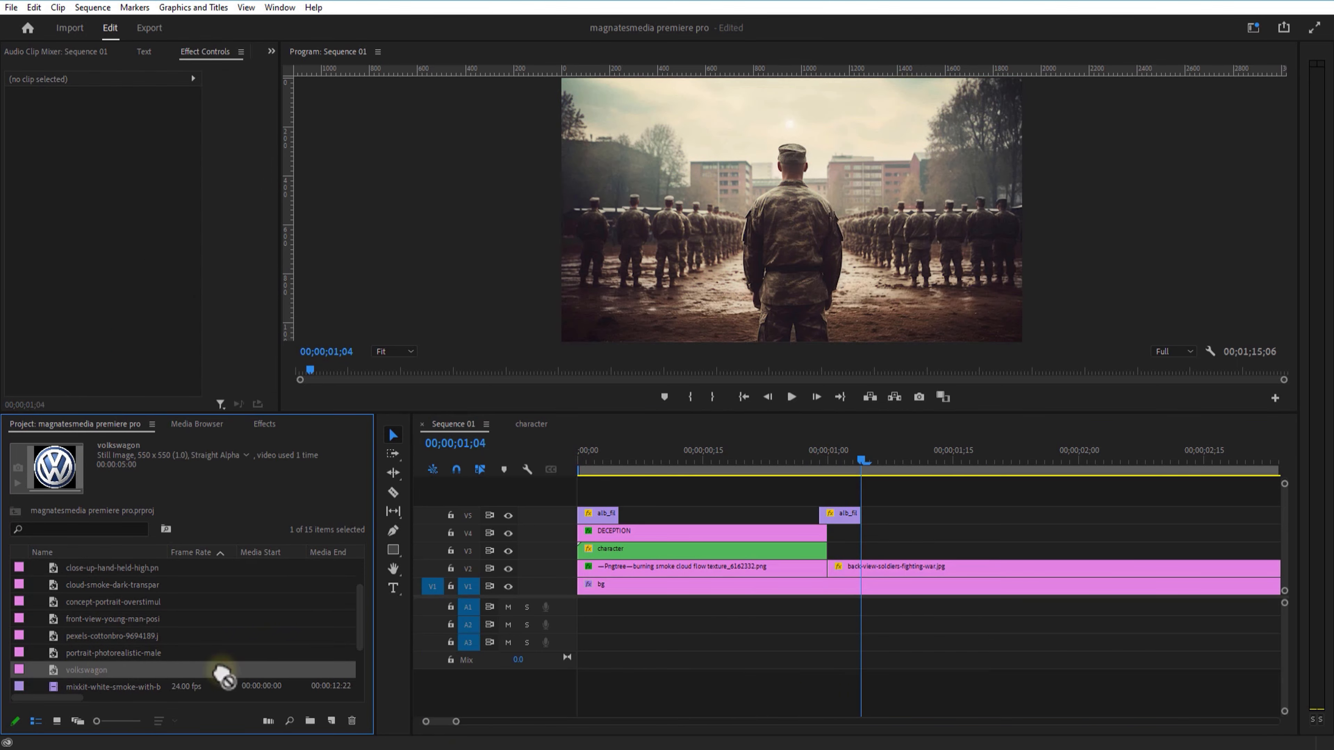
- Add the volkswagon logo image to track V4 at 00;00;01;20 and return the playhead to 00;00;01;04
{"action": "left_click_drag", "start_coordinate": [220, 673], "coordinate": [1014, 536]}
{"action": "left_click", "coordinate": [845, 463]}
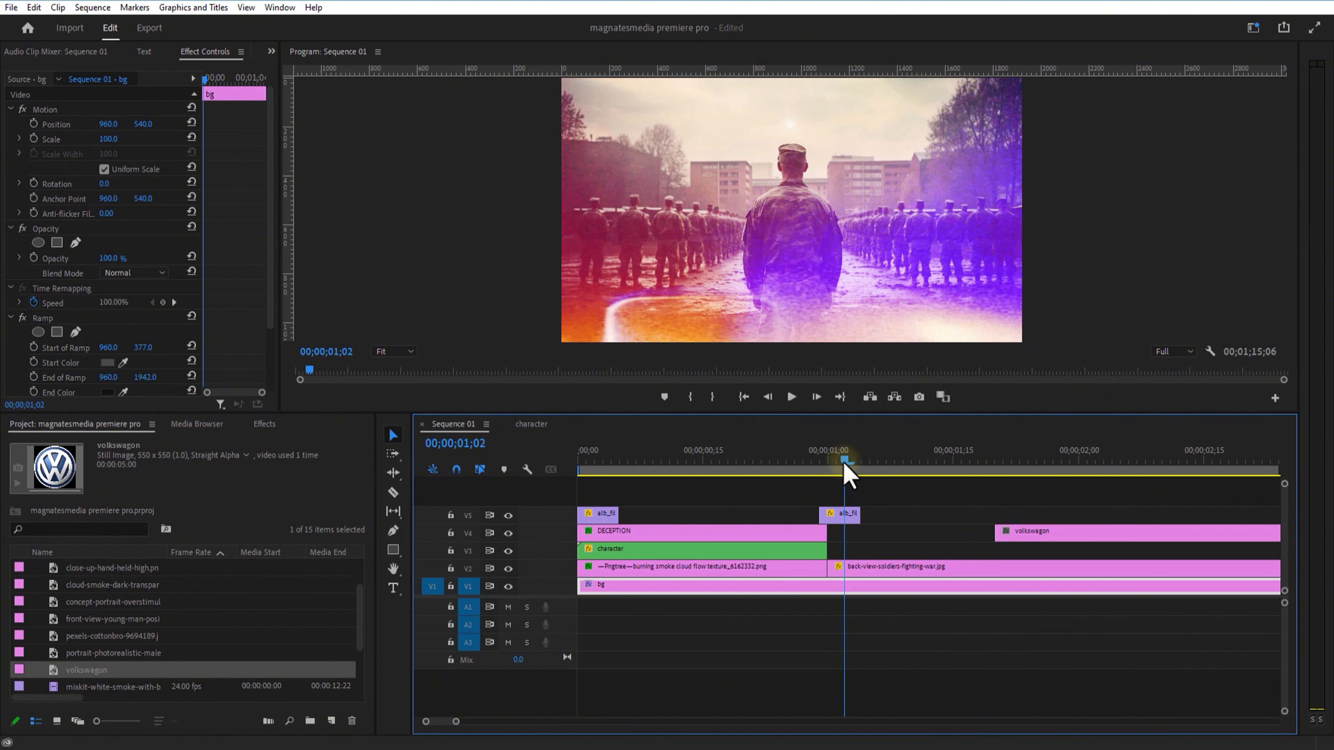
{"action": "left_click_drag", "start_coordinate": [845, 464], "coordinate": [861, 465]}
- Draw a closed freeform opacity mask around the central soldier on the back-view-soldiers-fighting-war.jpg clip
{"action": "left_click", "coordinate": [872, 568]}
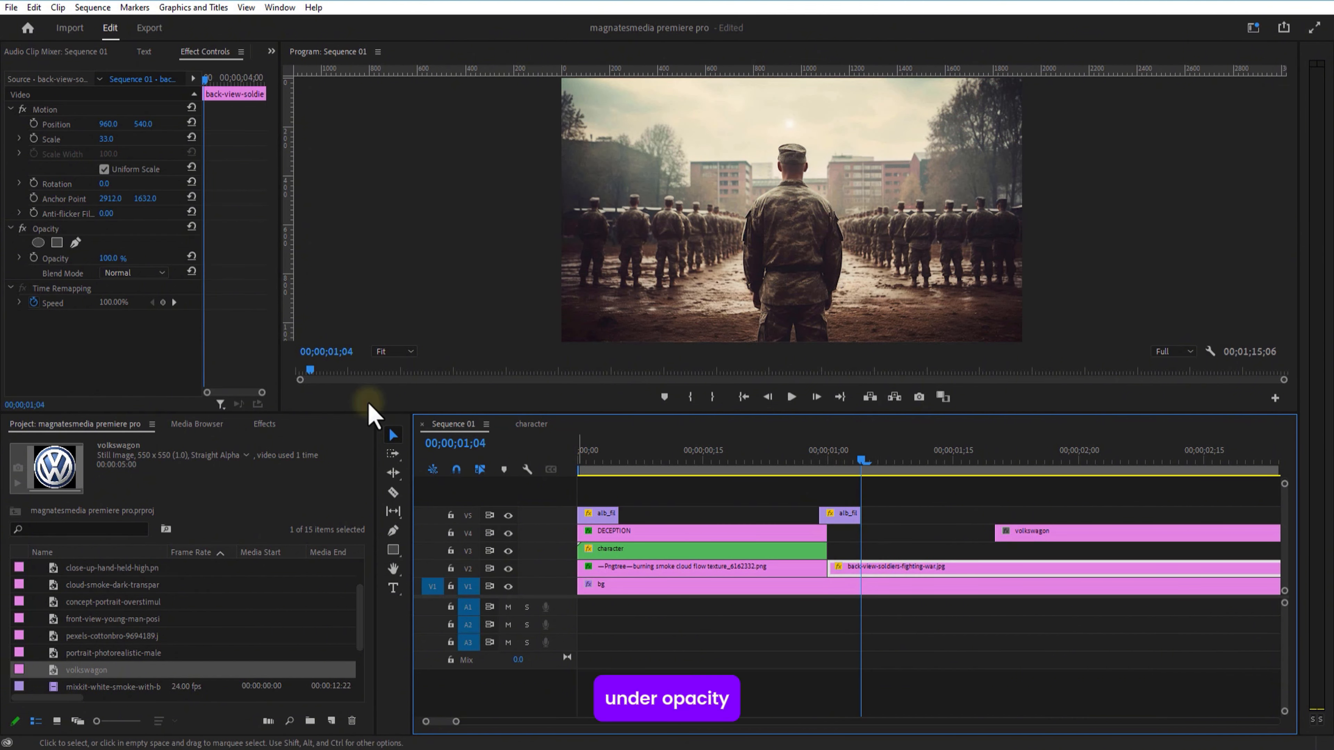
{"action": "left_click", "coordinate": [75, 242]}
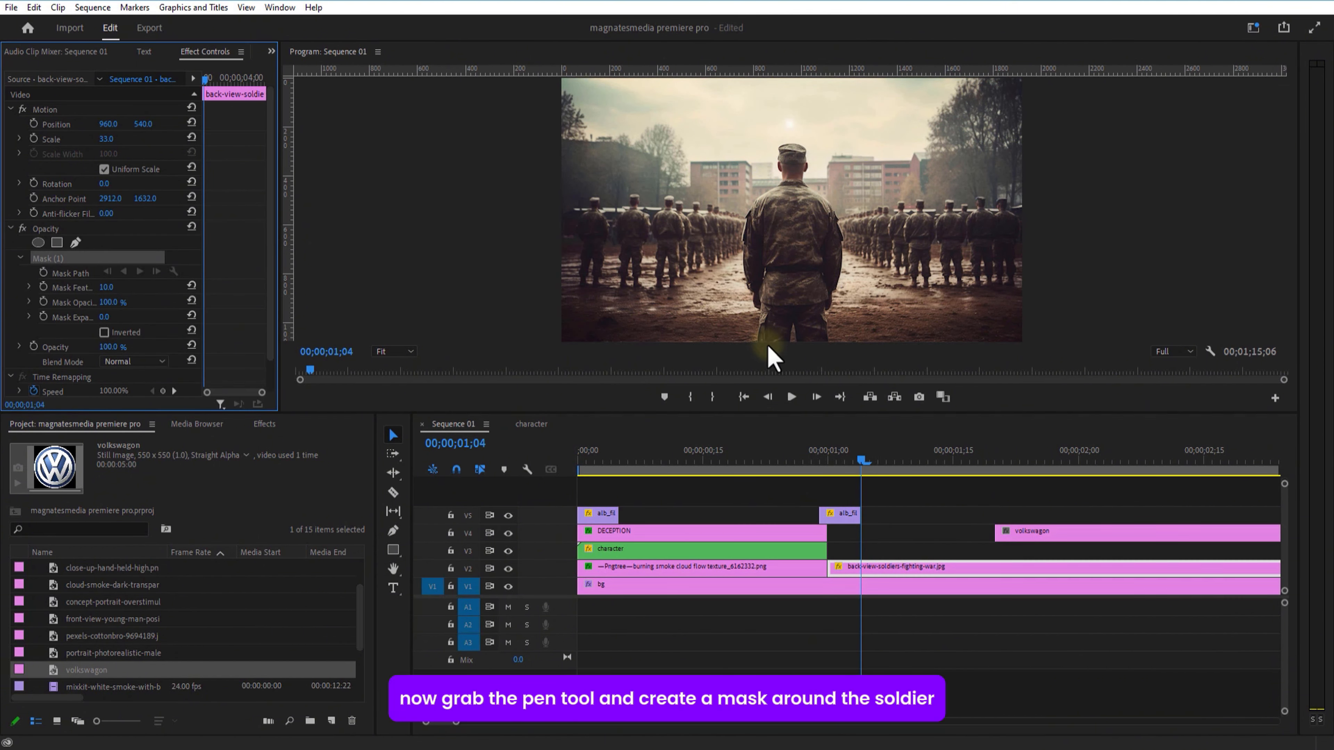
{"action": "left_click", "coordinate": [757, 340]}
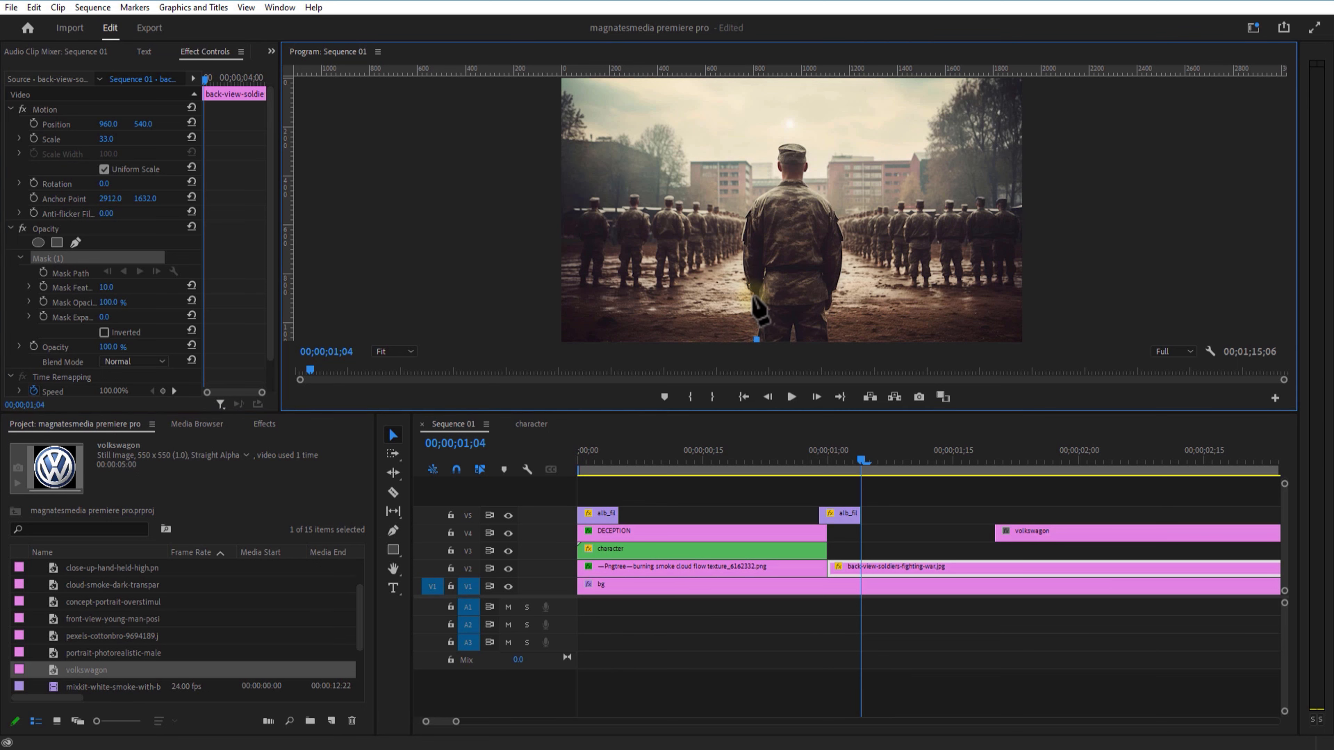
{"action": "left_click", "coordinate": [747, 289]}
{"action": "left_click", "coordinate": [744, 249]}
{"action": "left_click", "coordinate": [743, 225]}
{"action": "left_click", "coordinate": [752, 208]}
{"action": "left_click", "coordinate": [765, 192]}
{"action": "left_click", "coordinate": [781, 181]}
{"action": "left_click", "coordinate": [779, 167]}
{"action": "left_click", "coordinate": [778, 147]}
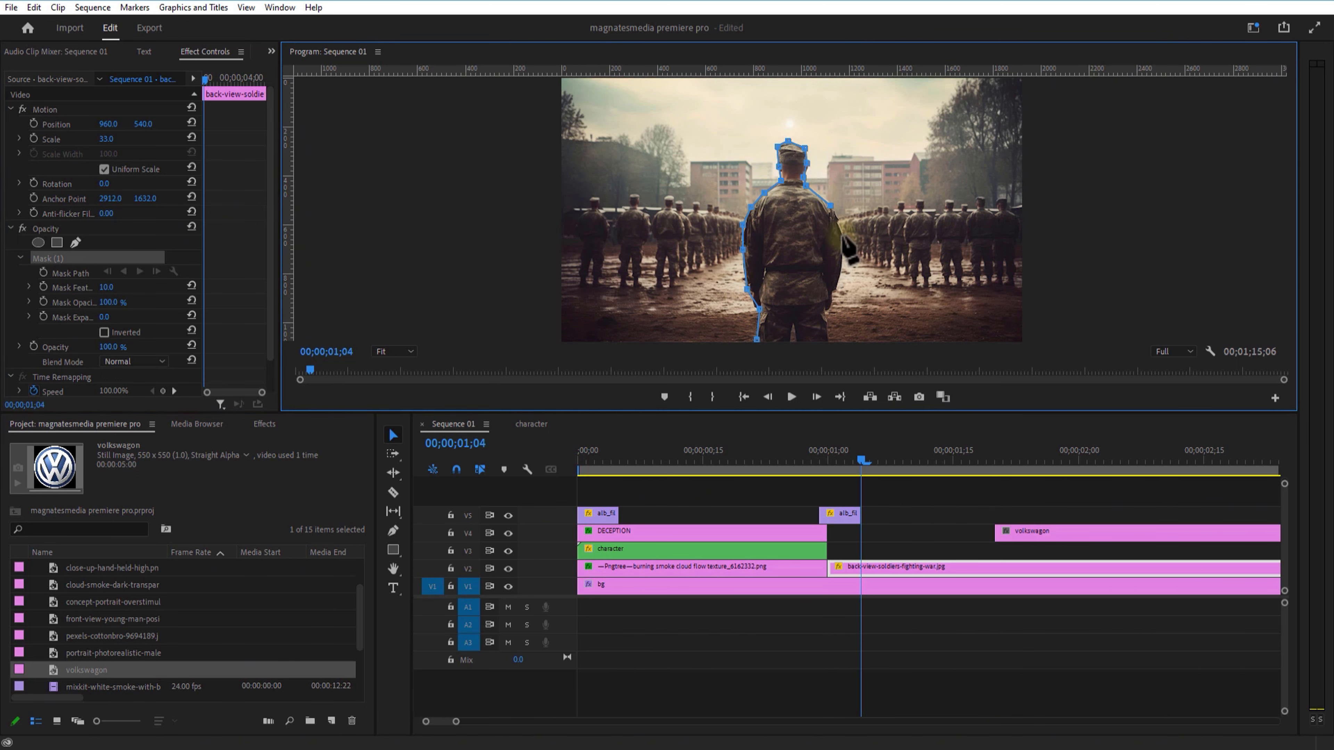
{"action": "left_click", "coordinate": [757, 340]}
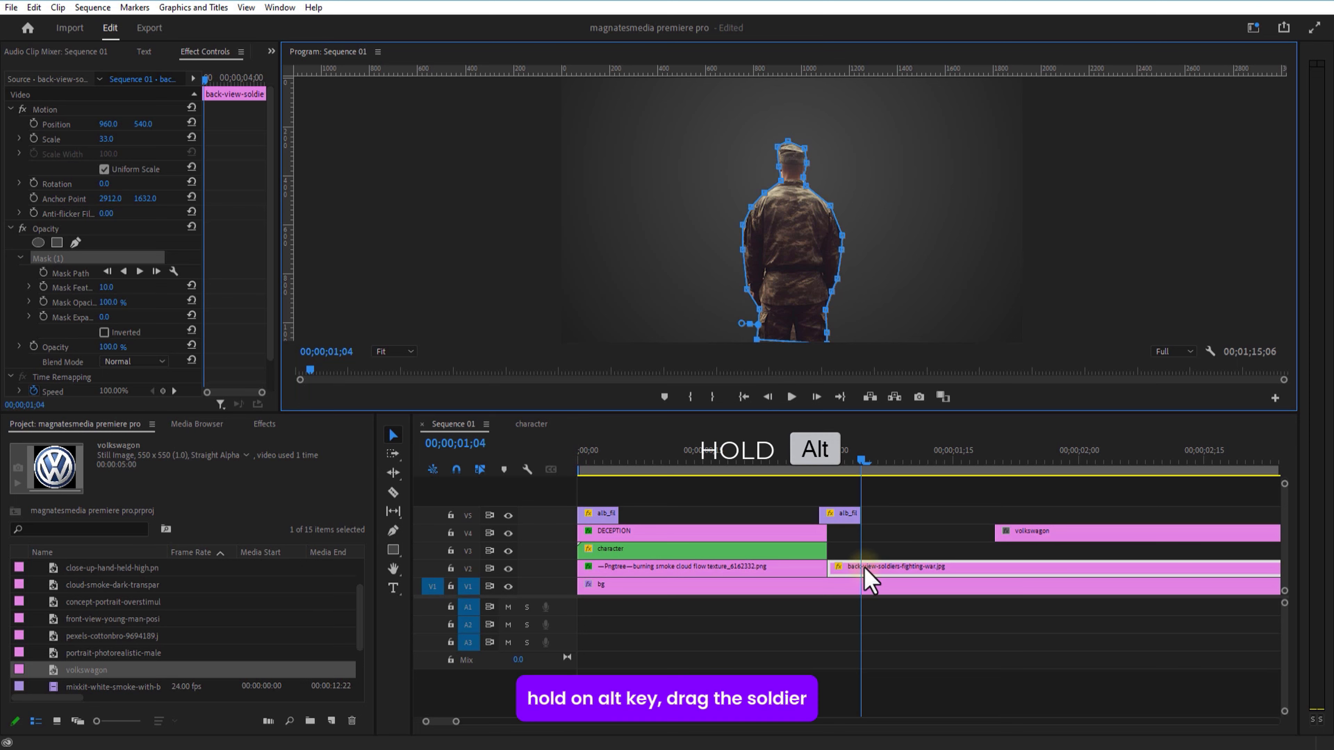
- Duplicate the masked soldier clip and place the volkswagon logo clip between the TOP and BOTTOM copies, starting at 00;00;01;00
{"action": "left_click_drag", "start_coordinate": [868, 569], "coordinate": [883, 566]}
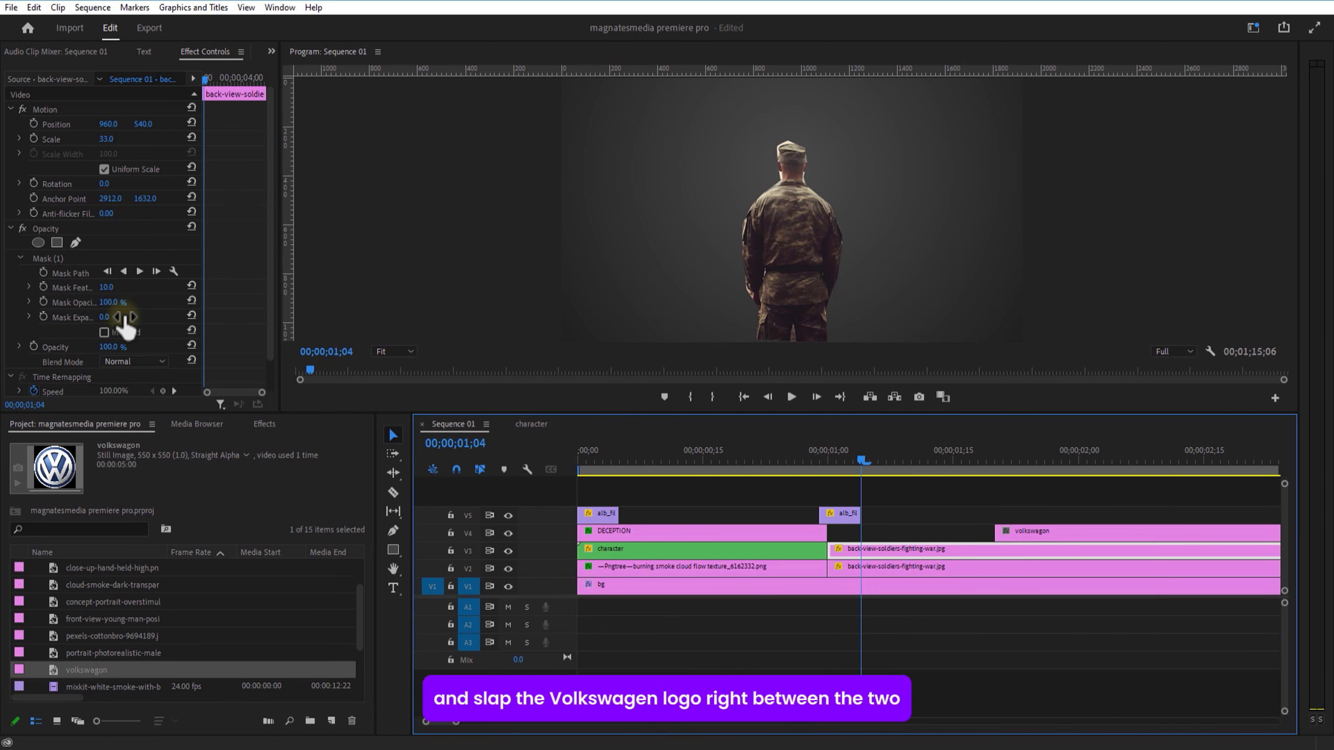
{"action": "left_click_drag", "start_coordinate": [1028, 545], "coordinate": [1024, 497]}
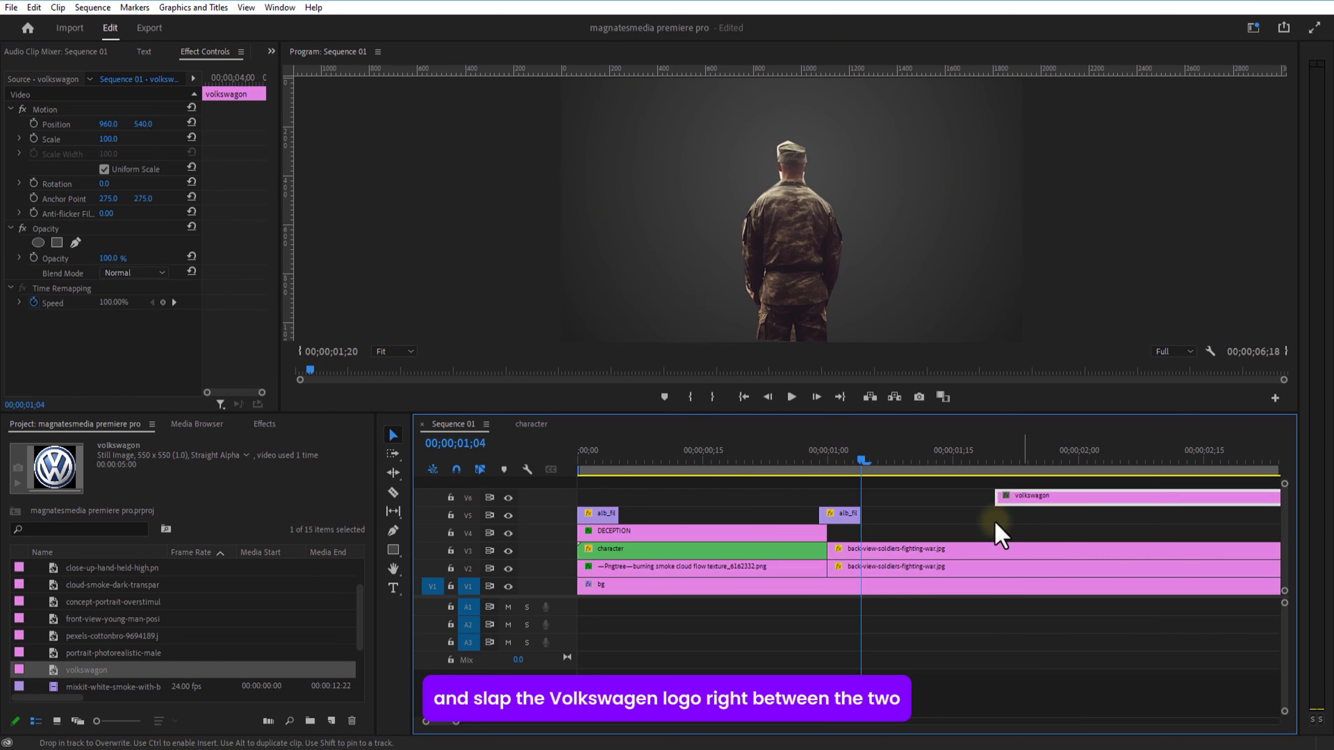
{"action": "left_click_drag", "start_coordinate": [929, 554], "coordinate": [982, 531]}
{"action": "left_click_drag", "start_coordinate": [1027, 496], "coordinate": [861, 551]}
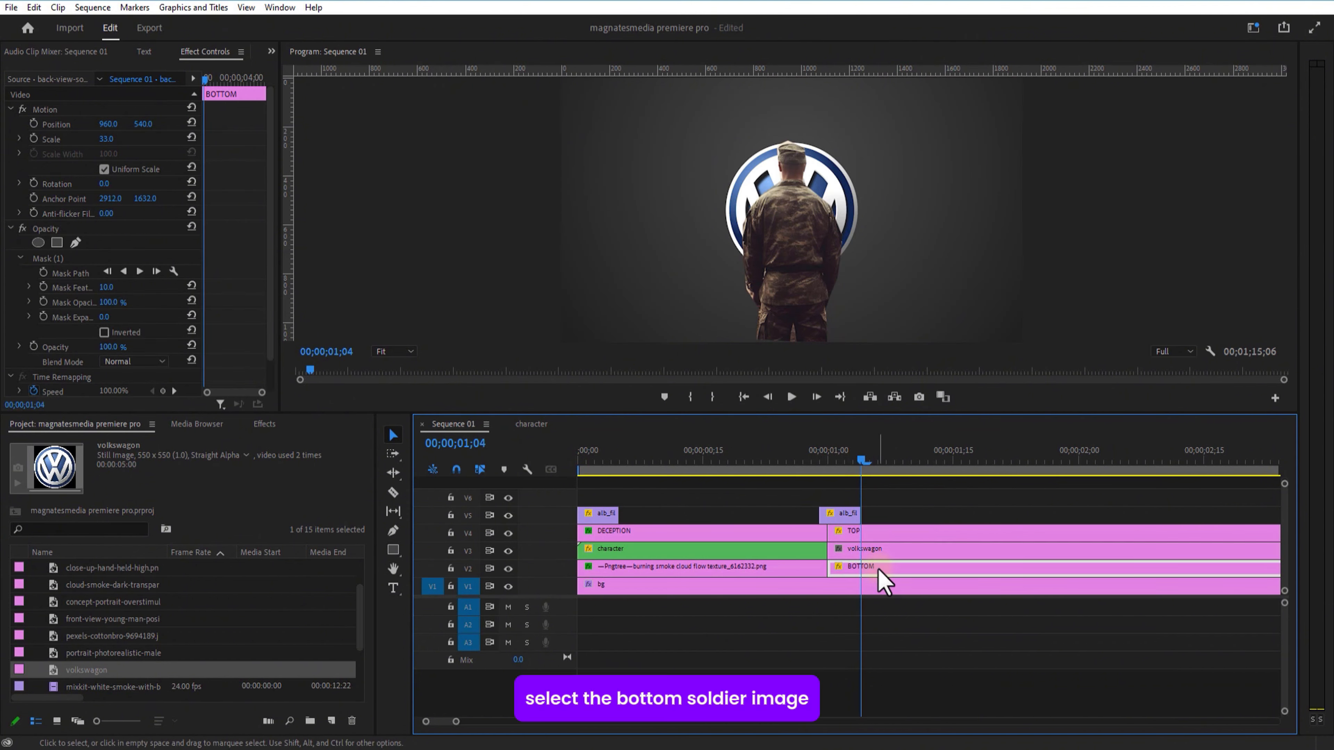
- Invert the opacity mask on the BOTTOM soldier clip and deselect it
{"action": "left_click", "coordinate": [878, 568]}
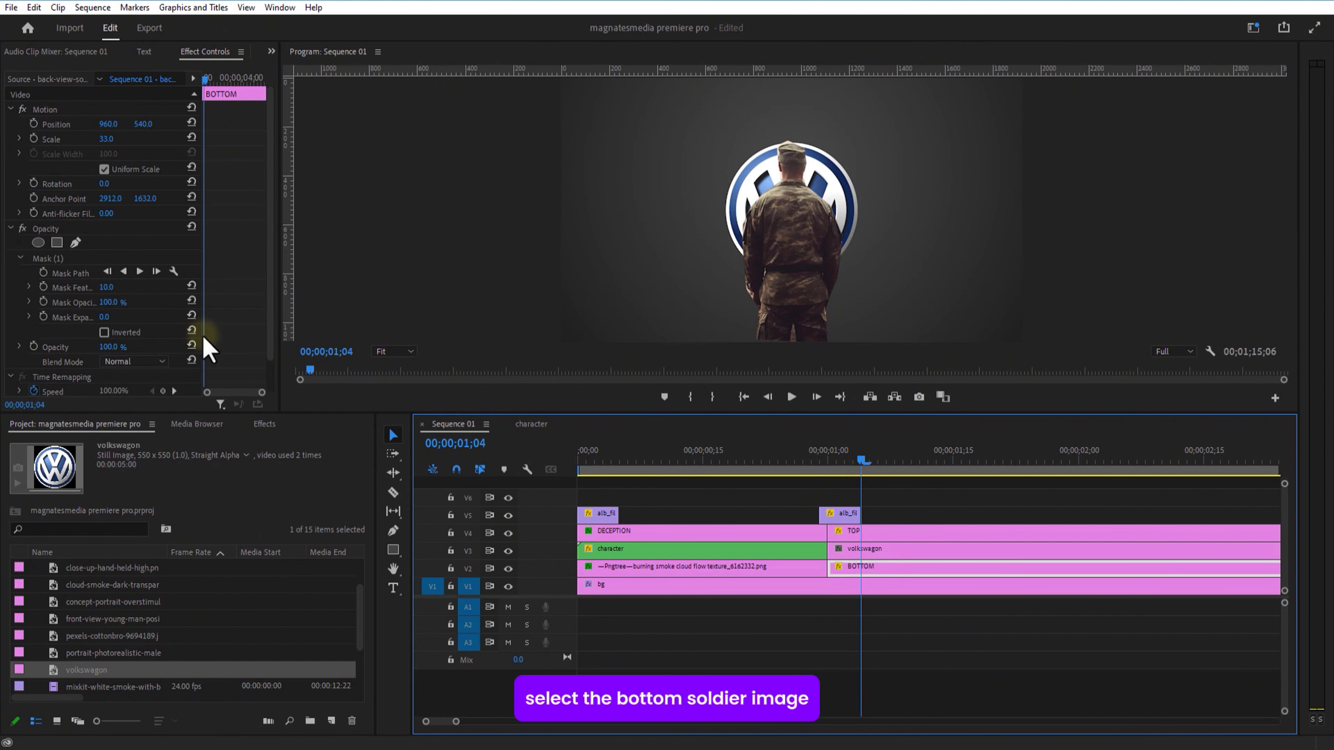
{"action": "left_click", "coordinate": [105, 332]}
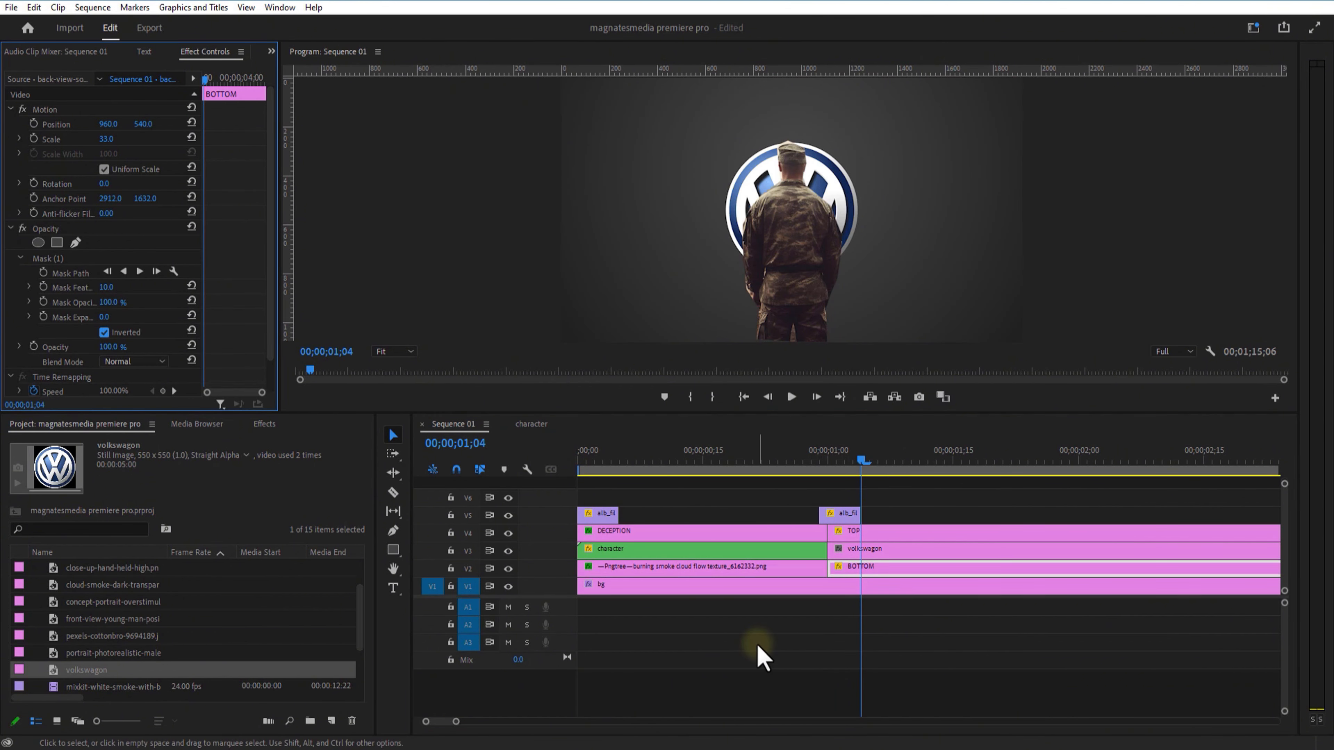
{"action": "left_click", "coordinate": [849, 662]}
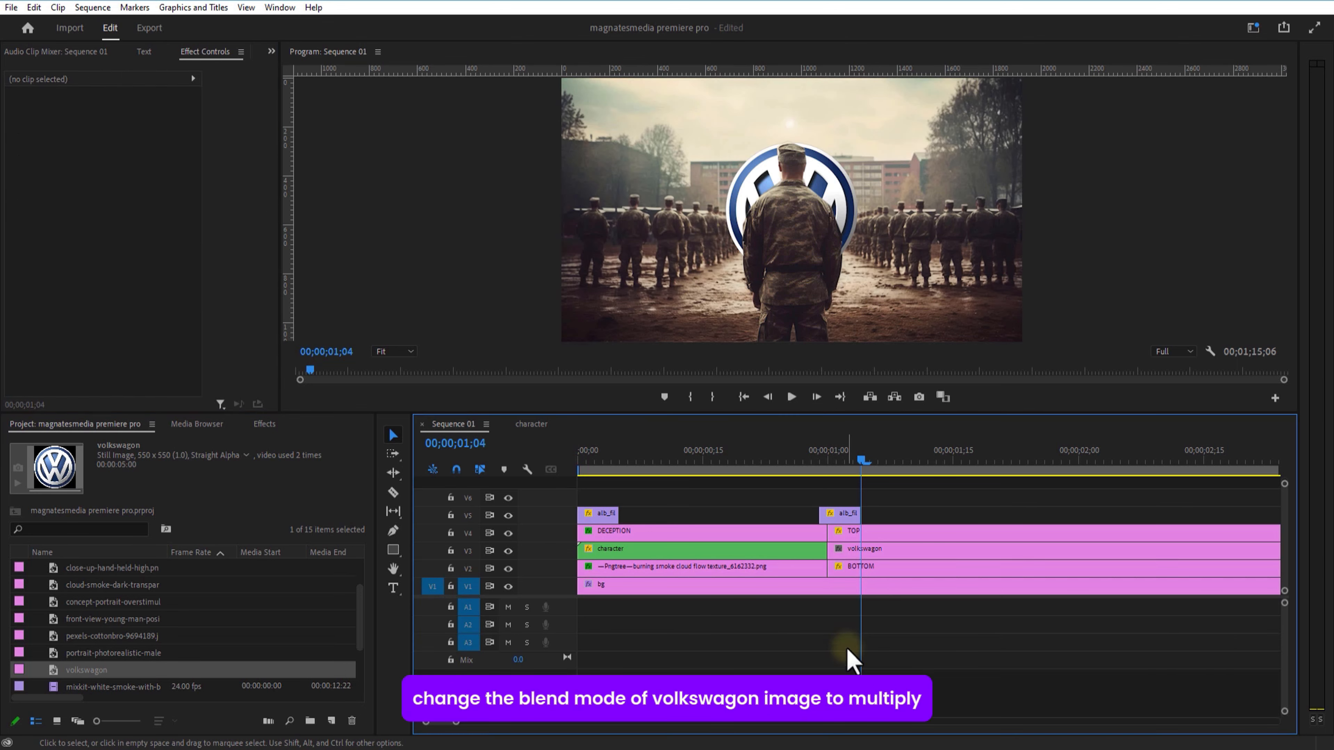
- Set the volkswagon clip's blend mode to Multiply and its opacity to 70%
{"action": "left_click", "coordinate": [875, 551]}
{"action": "left_click", "coordinate": [134, 273]}
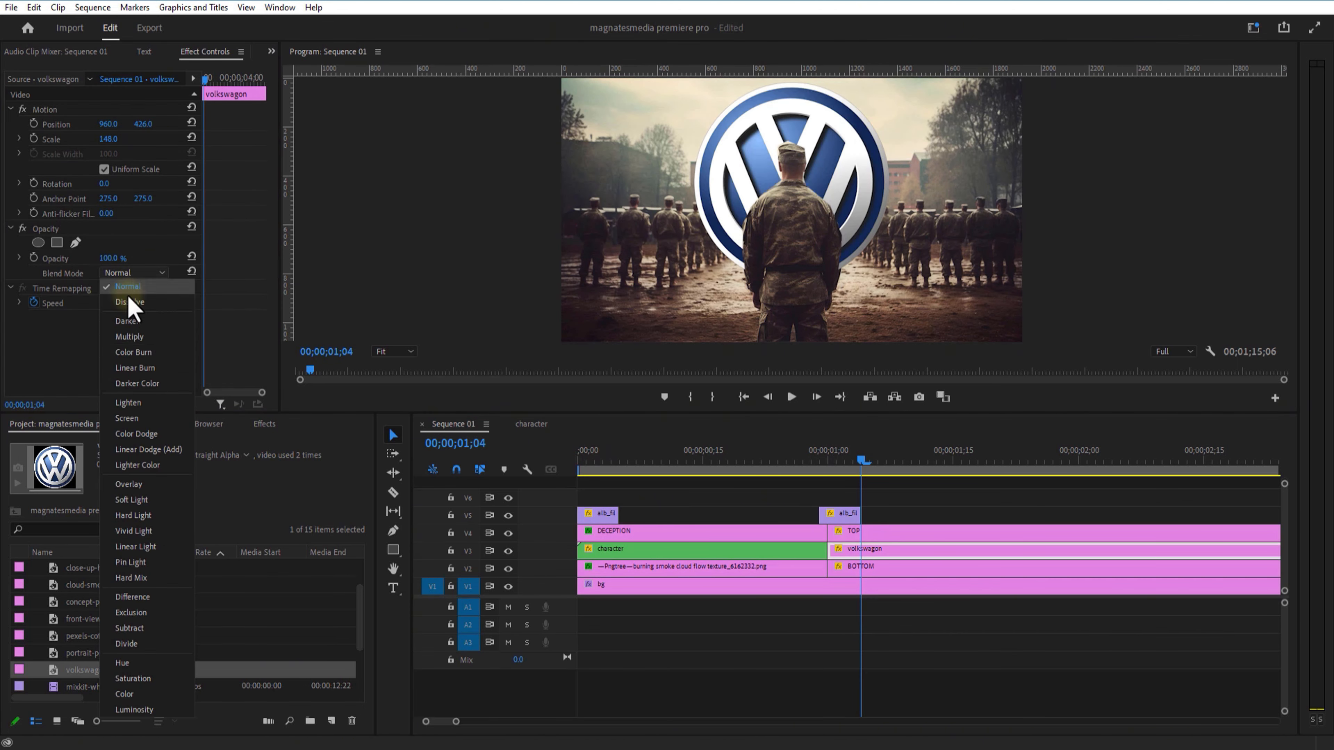
{"action": "left_click", "coordinate": [138, 340]}
{"action": "left_click", "coordinate": [861, 551]}
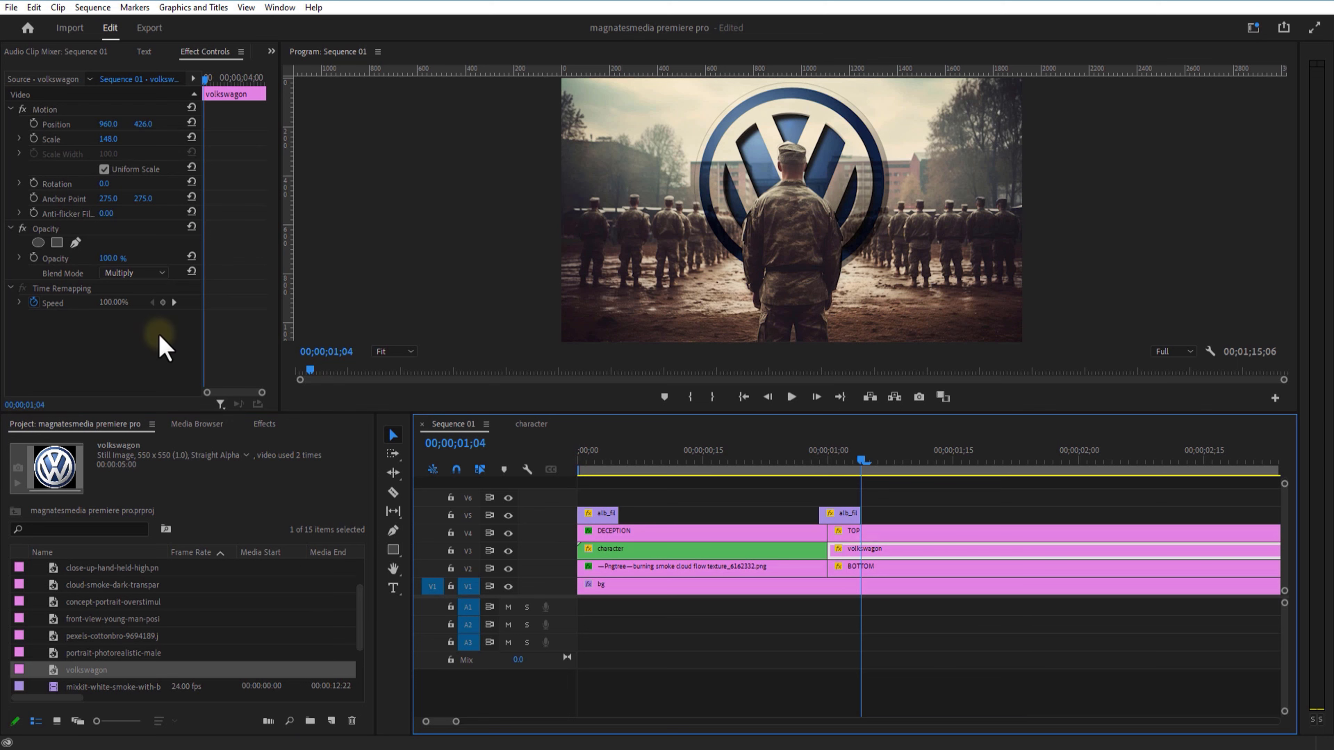
{"action": "left_click_drag", "start_coordinate": [108, 258], "coordinate": [85, 257]}
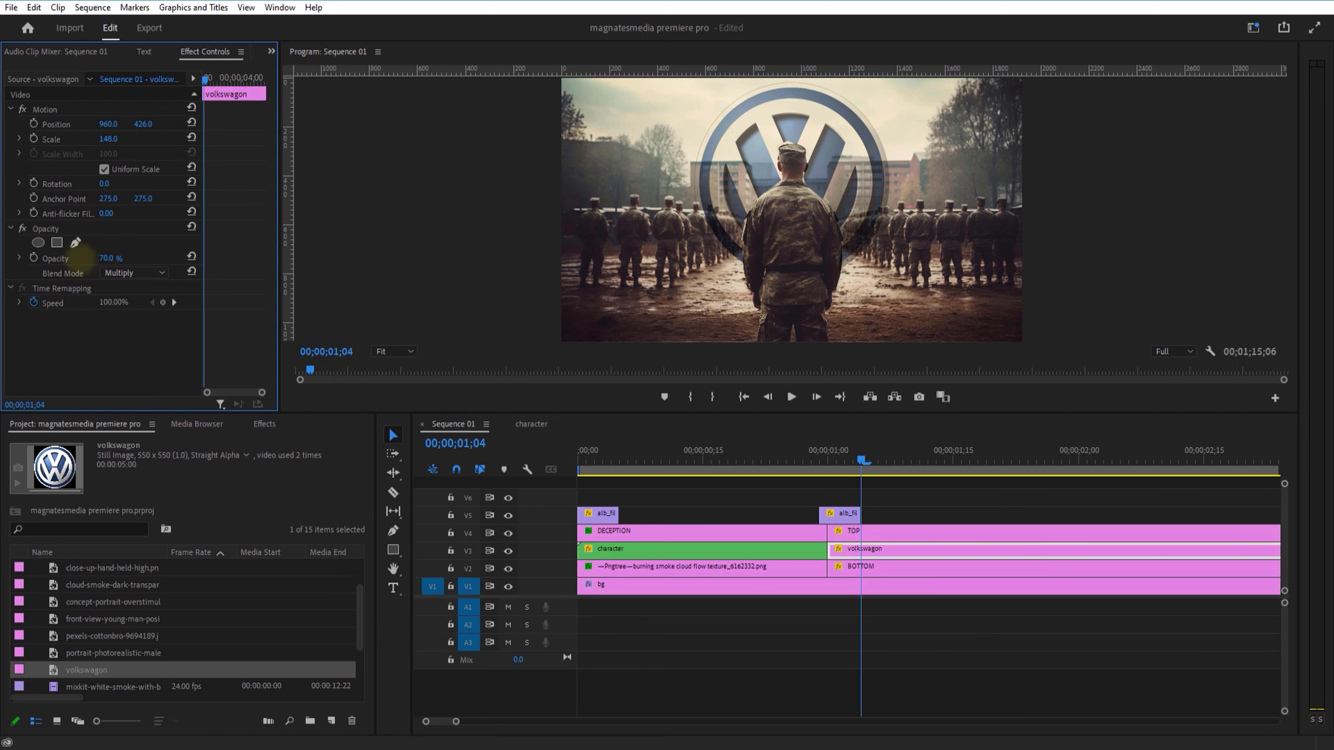
- Draw a rectangular opacity mask around the upper part of the volkswagon logo and set its feather to 40
{"action": "left_click", "coordinate": [56, 243]}
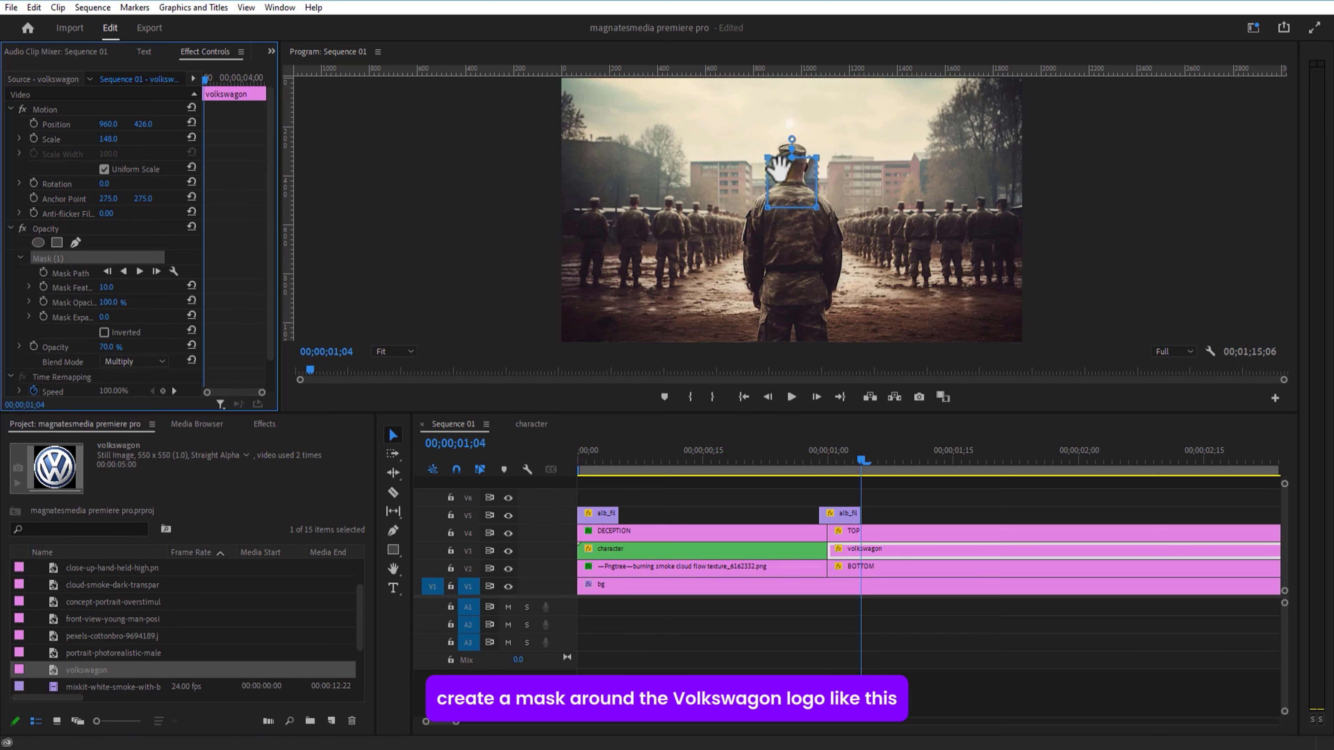
{"action": "left_click", "coordinate": [762, 146]}
{"action": "left_click_drag", "start_coordinate": [761, 147], "coordinate": [666, 60]}
{"action": "left_click_drag", "start_coordinate": [817, 157], "coordinate": [926, 56]}
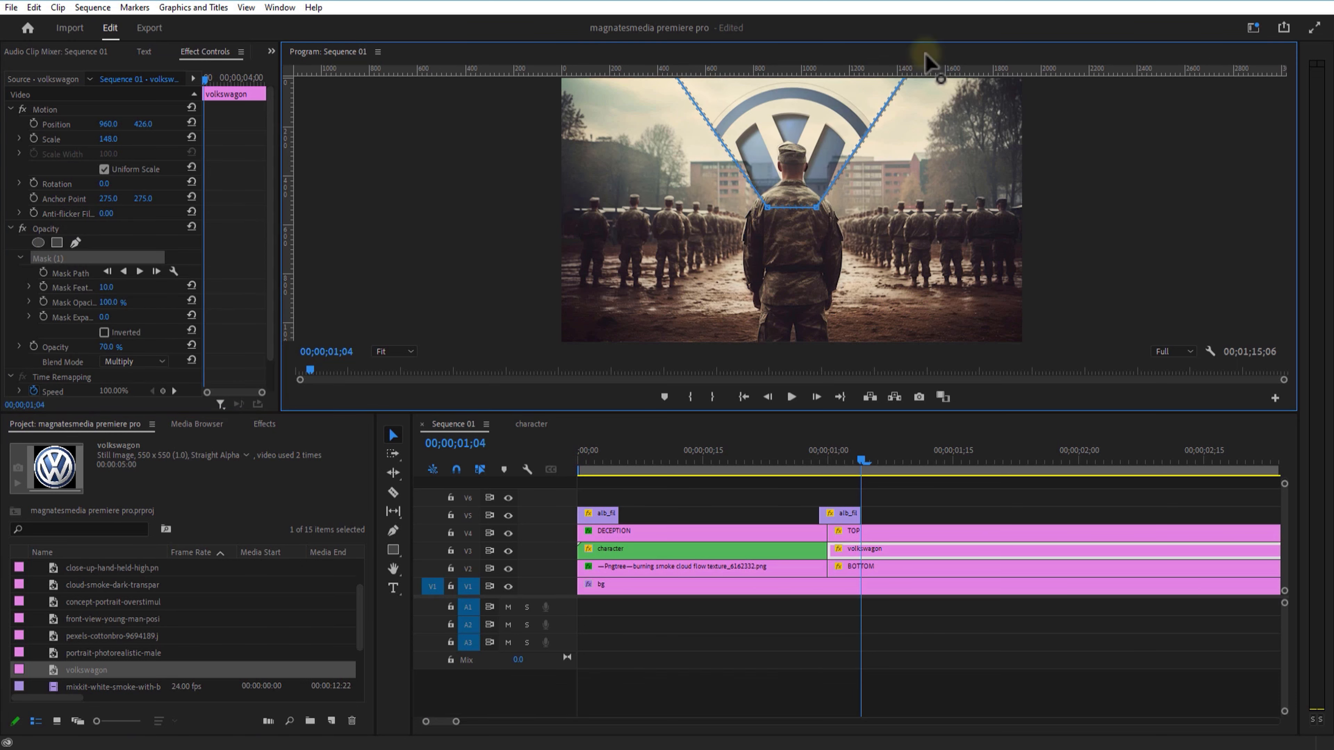
{"action": "left_click_drag", "start_coordinate": [816, 208], "coordinate": [913, 205]}
{"action": "left_click_drag", "start_coordinate": [767, 207], "coordinate": [664, 210]}
{"action": "left_click", "coordinate": [707, 516]}
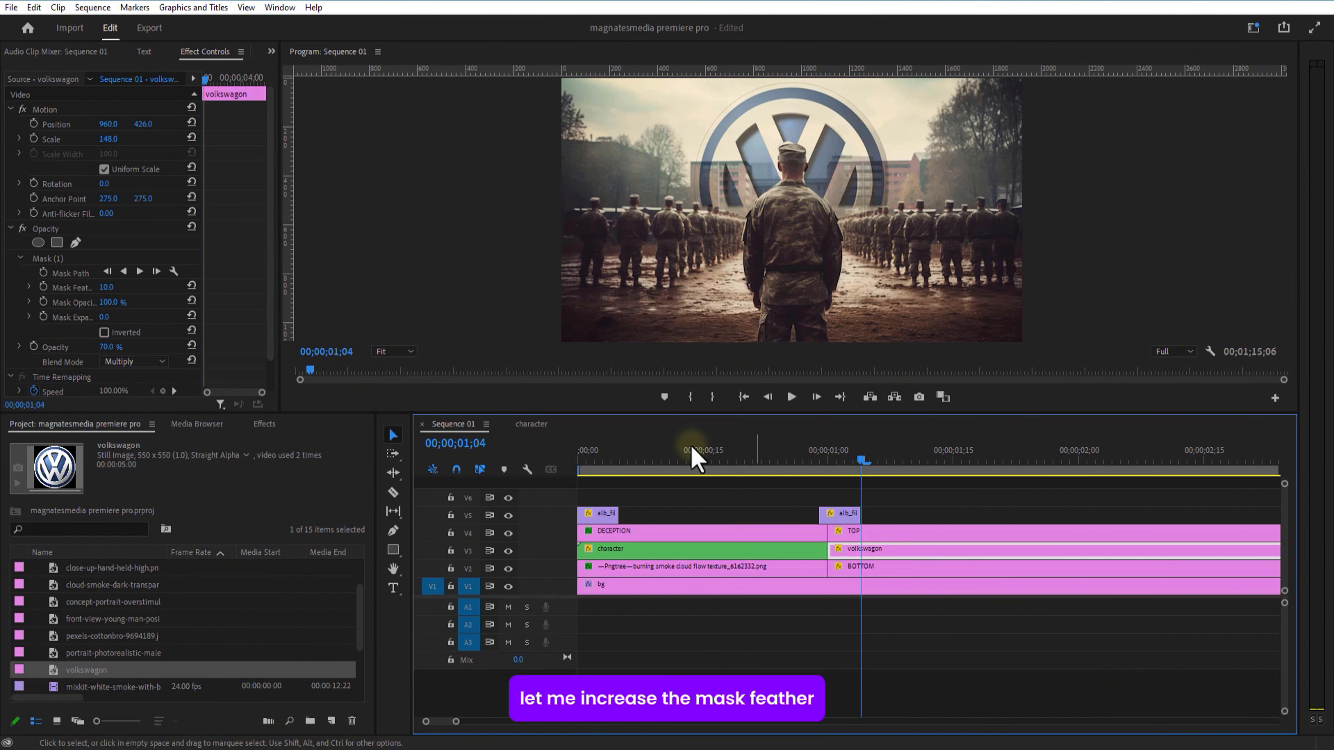
{"action": "left_click_drag", "start_coordinate": [109, 288], "coordinate": [128, 289]}
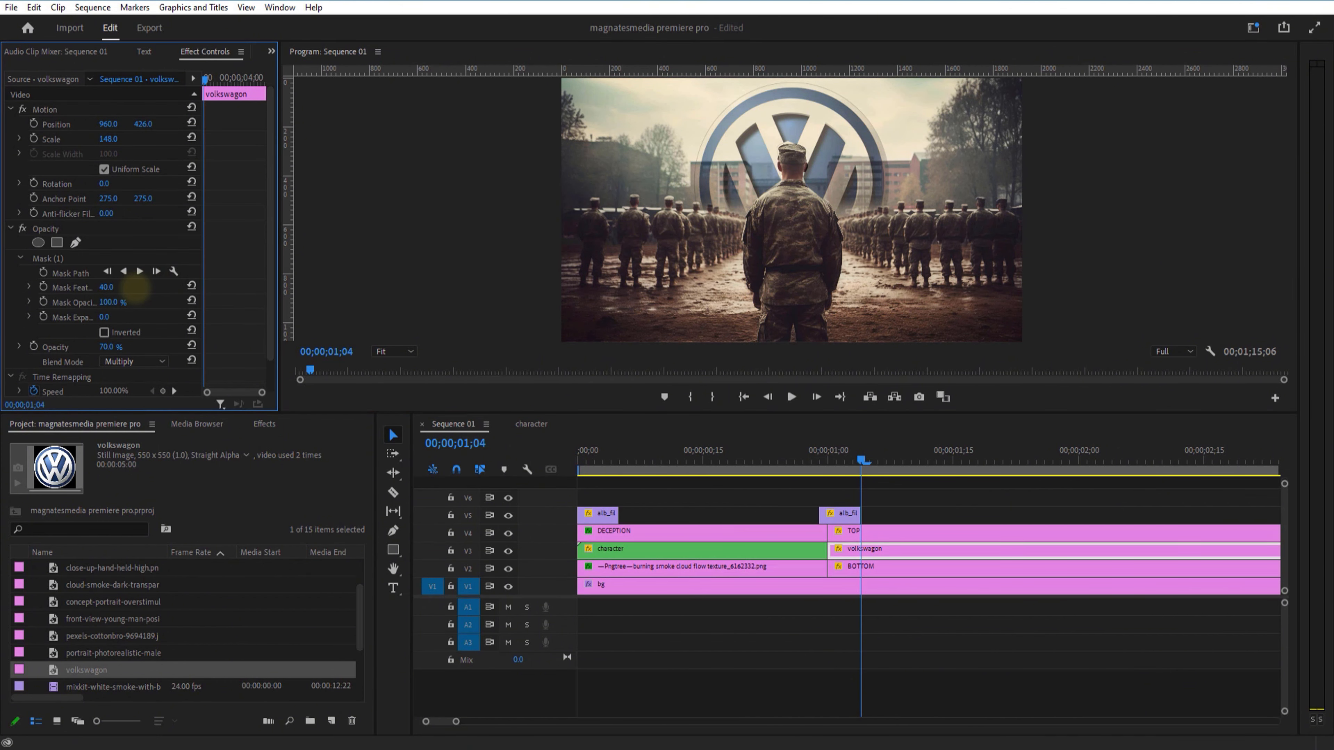
- Apply the Tint effect to both the BOTTOM and TOP soldier clips
{"action": "left_click", "coordinate": [838, 567]}
{"action": "left_click", "coordinate": [264, 424]}
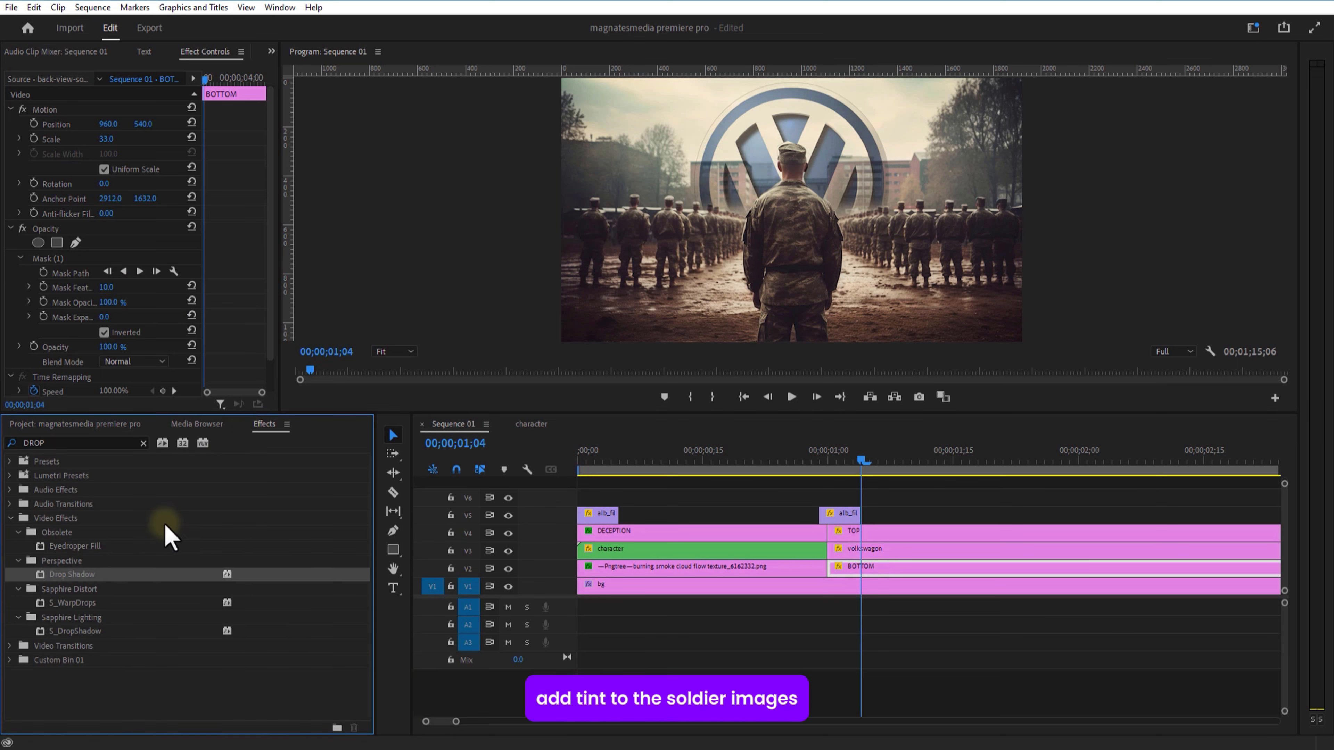
{"action": "left_click", "coordinate": [73, 441]}
{"action": "type", "text": "TINT"}
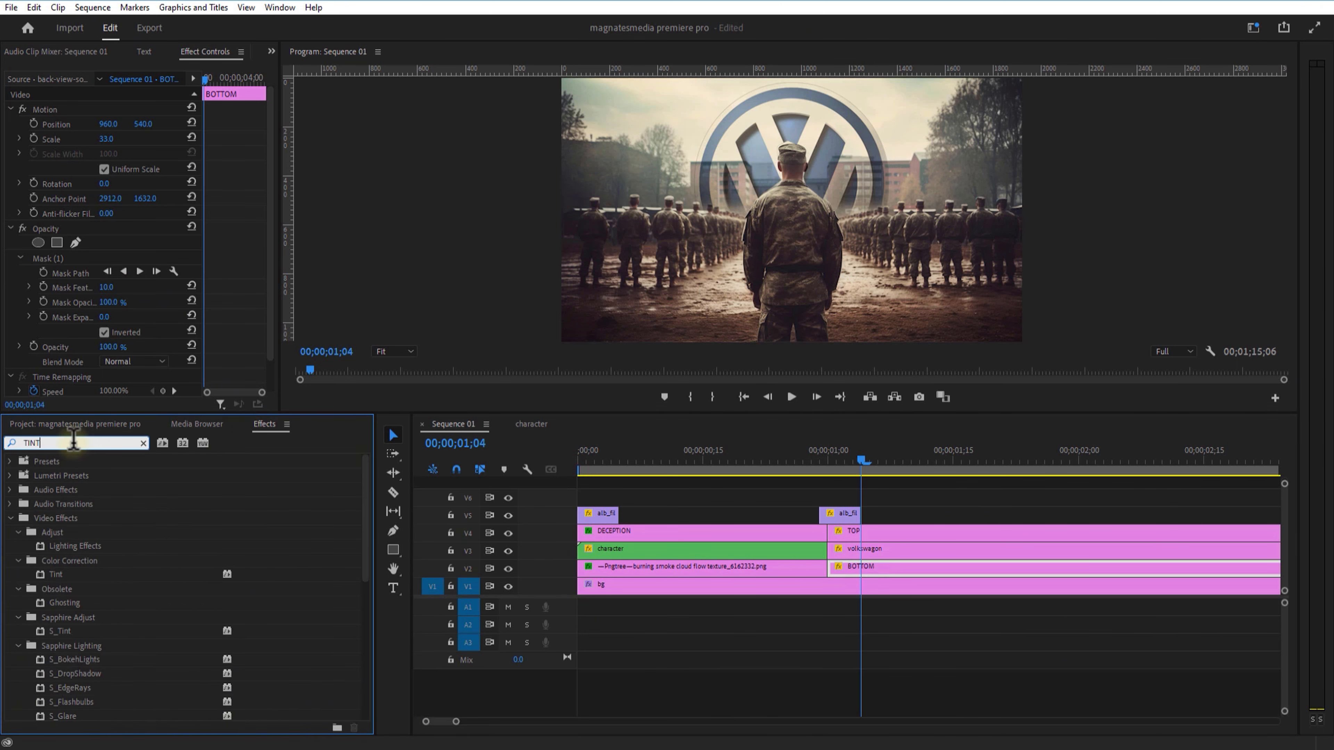
{"action": "left_click_drag", "start_coordinate": [69, 547], "coordinate": [861, 570]}
{"action": "left_click_drag", "start_coordinate": [400, 539], "coordinate": [857, 537]}
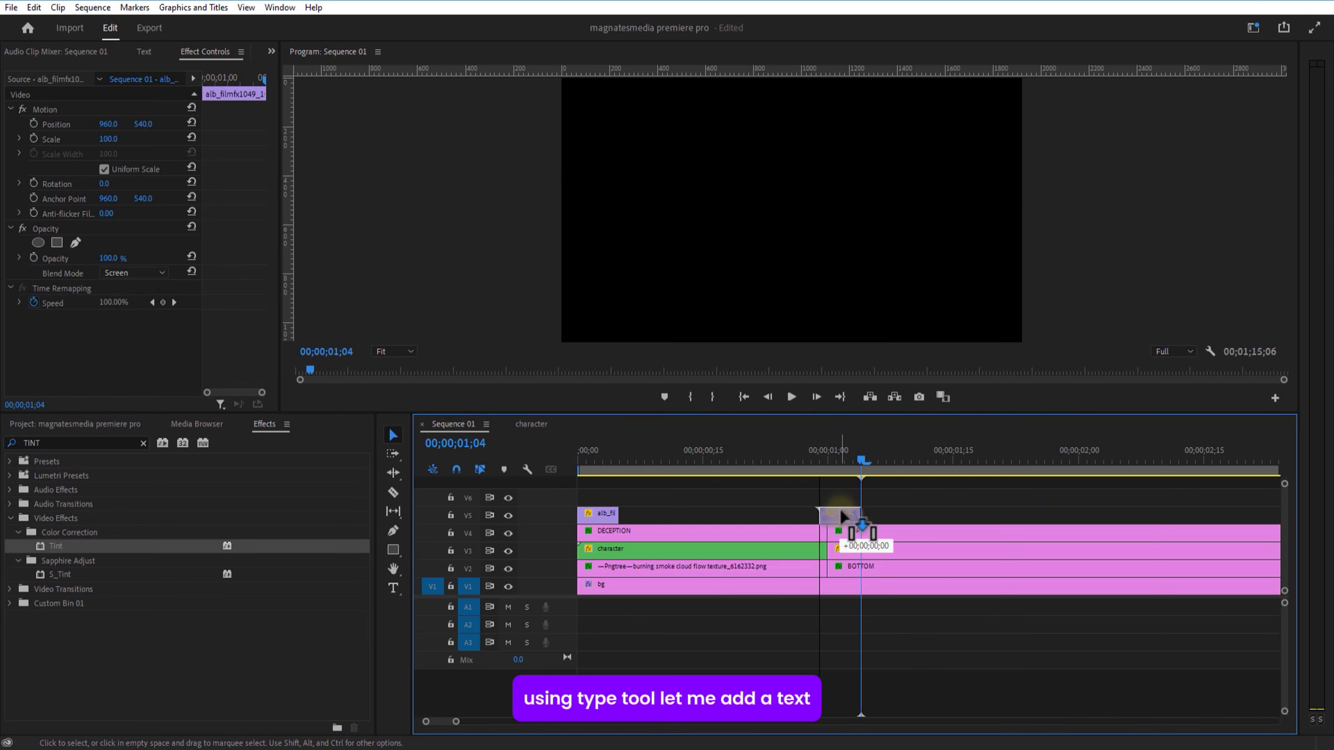
- Add the text SLAVERY over the soldier scene and start its clip at 00;00;01;00 on track V5
{"action": "left_click", "coordinate": [392, 589]}
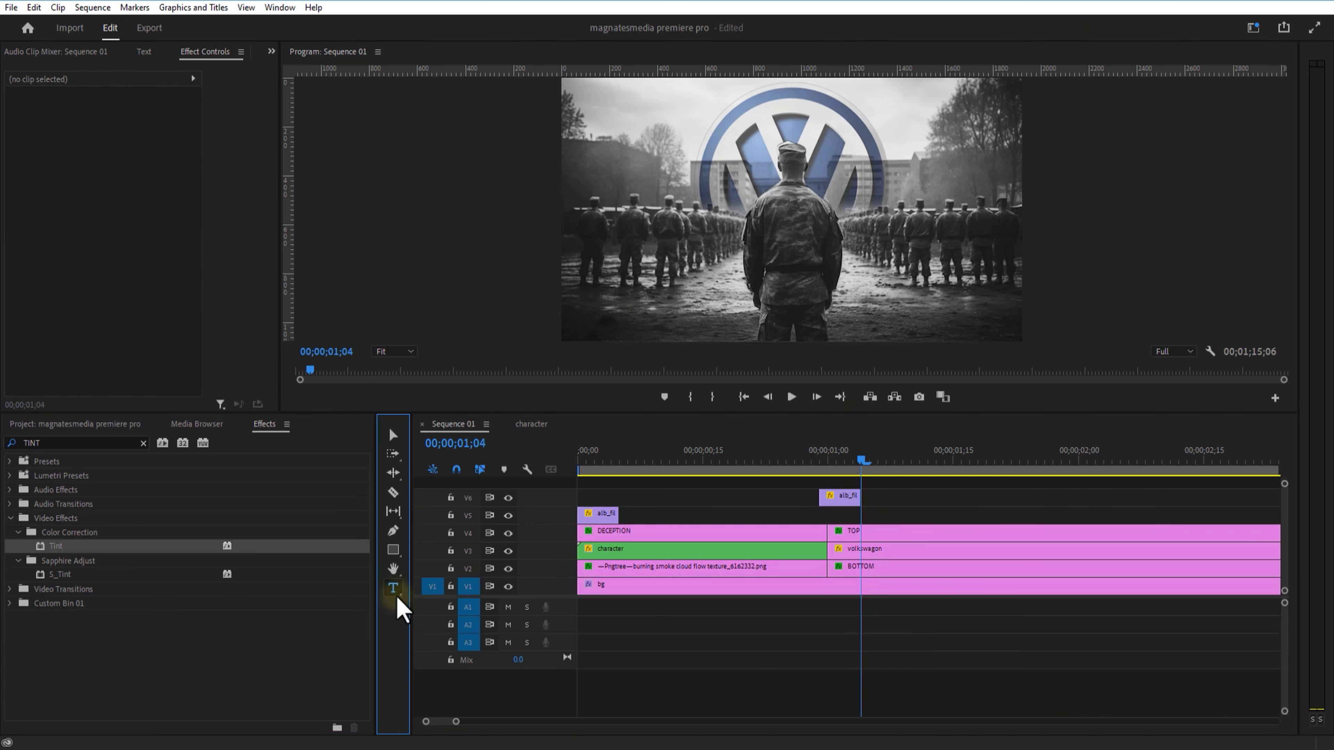
{"action": "left_click", "coordinate": [746, 207]}
{"action": "type", "text": "SLAVERY"}
{"action": "left_click_drag", "start_coordinate": [864, 516], "coordinate": [829, 516]}
- Set the SLAVERY text's vector motion position to 1105, 211 and its scale to 200
{"action": "left_click_drag", "start_coordinate": [144, 124], "coordinate": [60, 122]}
{"action": "left_click_drag", "start_coordinate": [109, 124], "coordinate": [166, 116]}
{"action": "type", "text": "200"}
{"action": "left_click", "coordinate": [154, 141]}
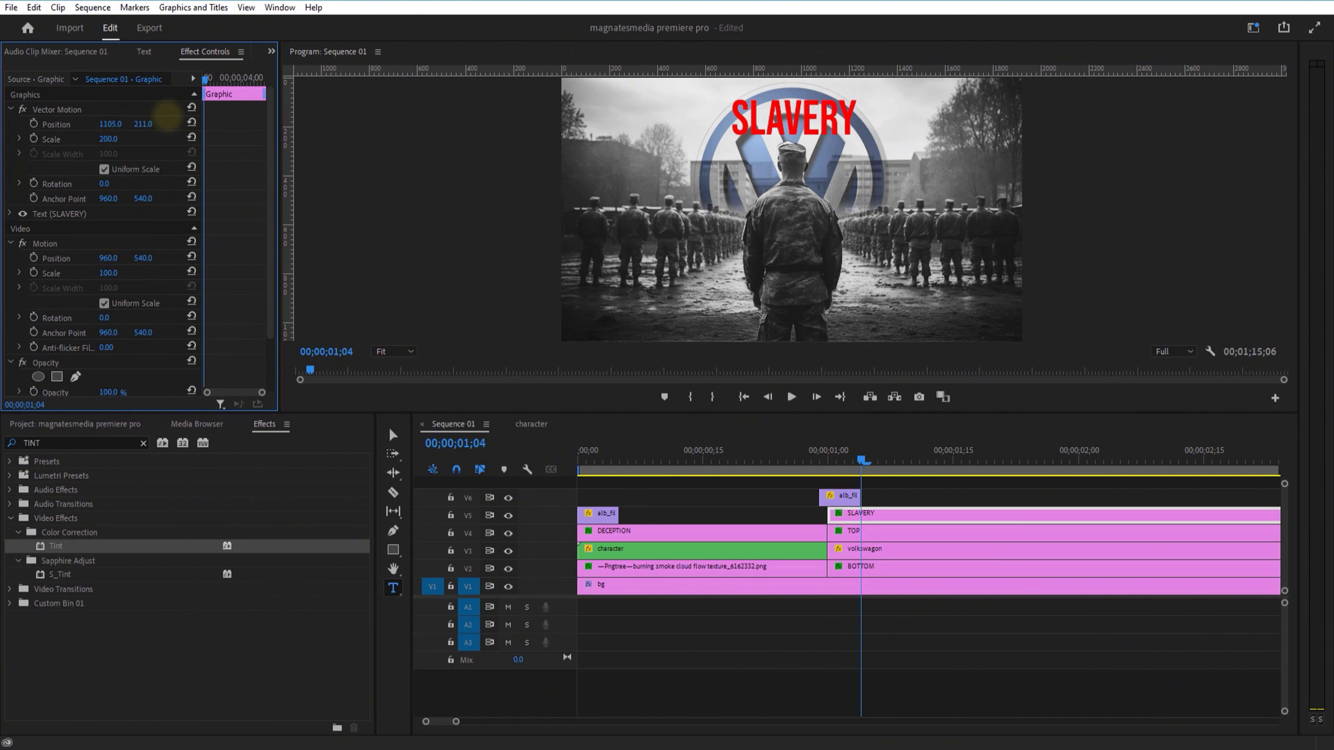
{"action": "left_click", "coordinate": [869, 521]}
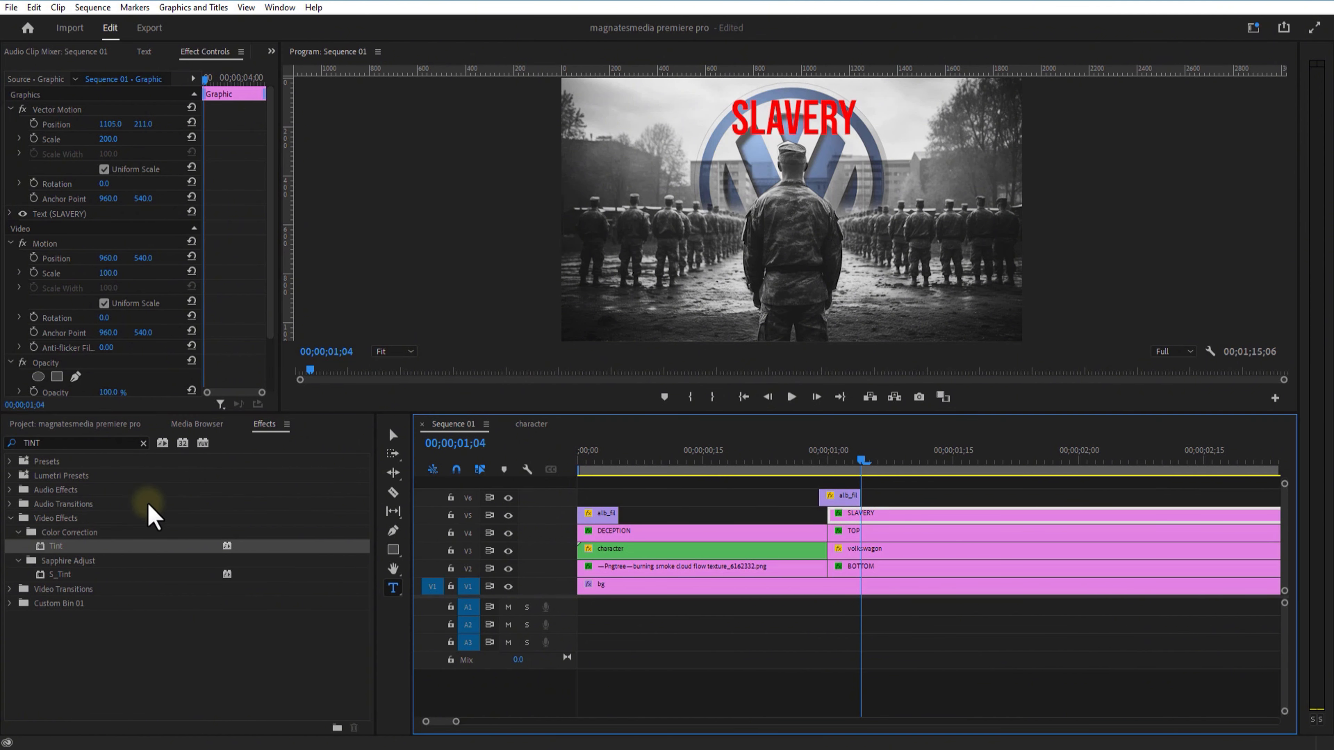
{"action": "left_click", "coordinate": [105, 443]}
{"action": "key", "text": "BackSpace"}
{"action": "key", "text": "BackSpace"}
{"action": "key", "text": "BackSpace"}
{"action": "key", "text": "BackSpace"}
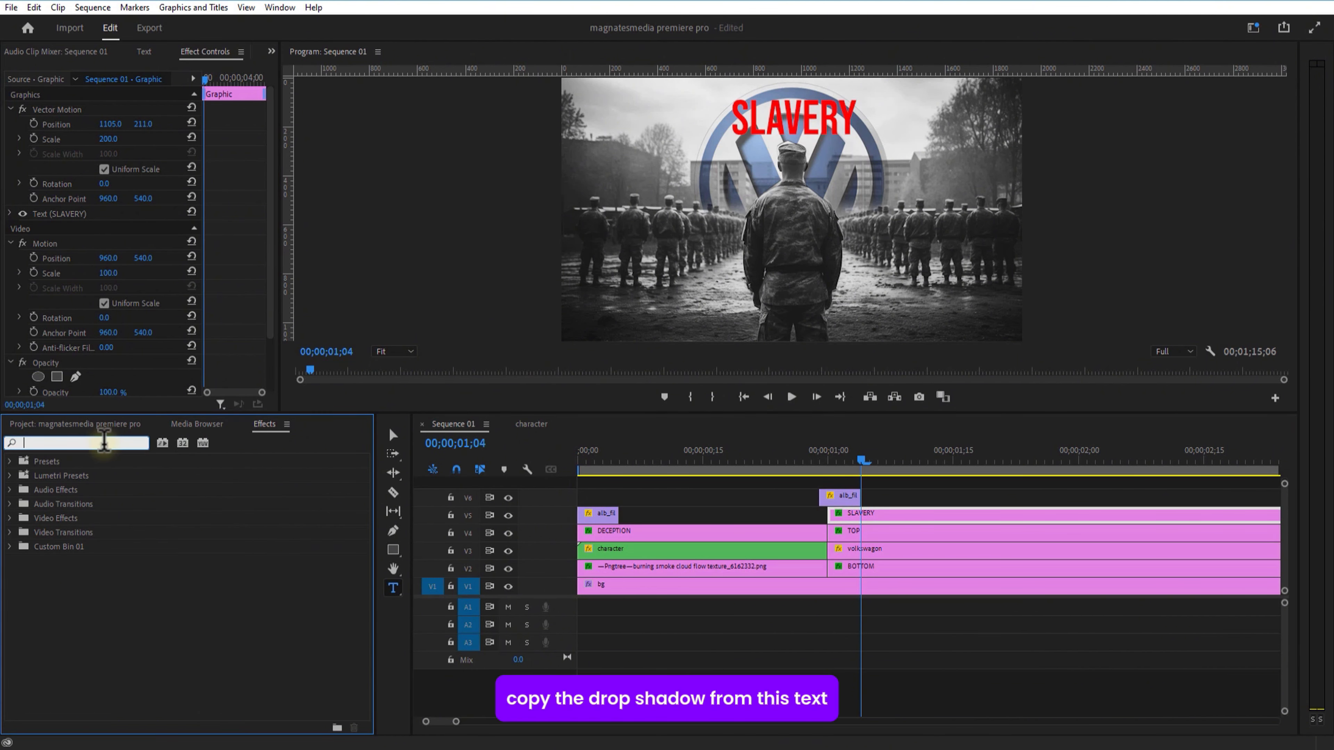
{"action": "type", "text": "DRO"}
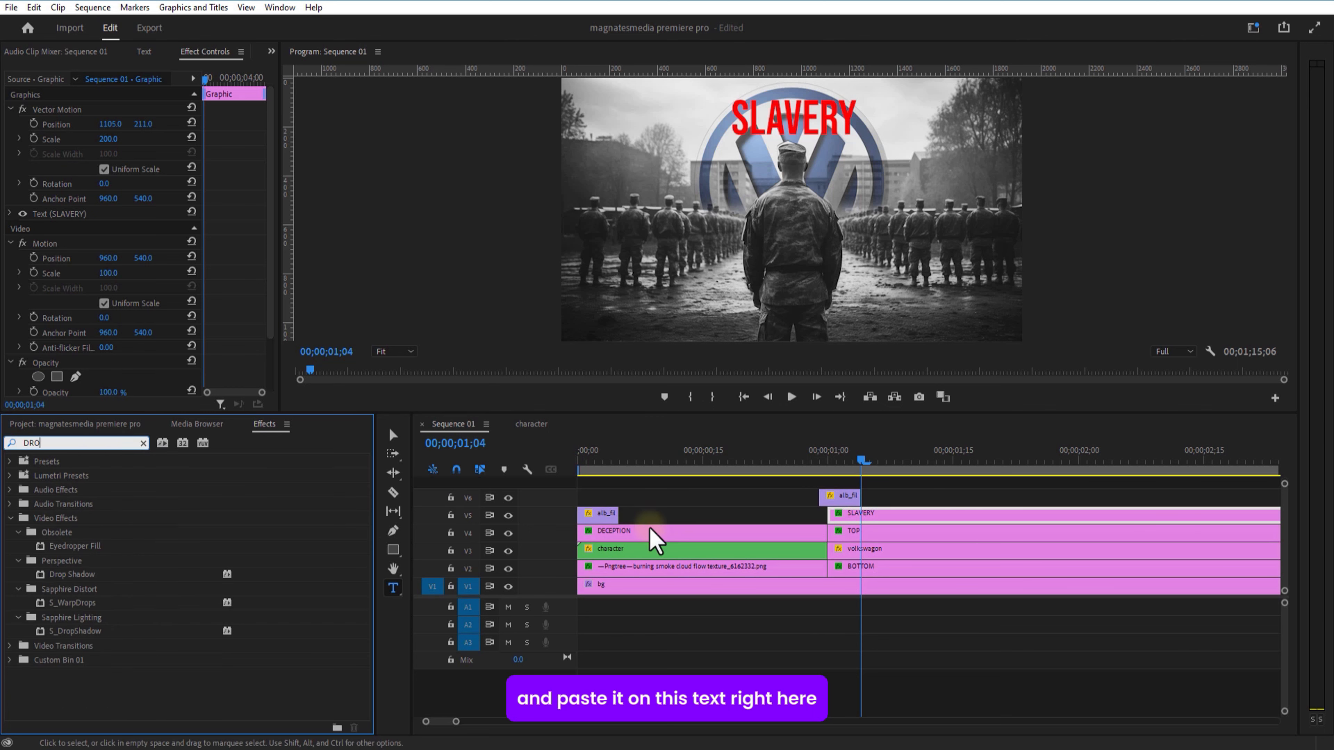
- Copy the red Drop Shadow effect from the DECEPTION title onto the SLAVERY title
{"action": "left_click", "coordinate": [630, 538]}
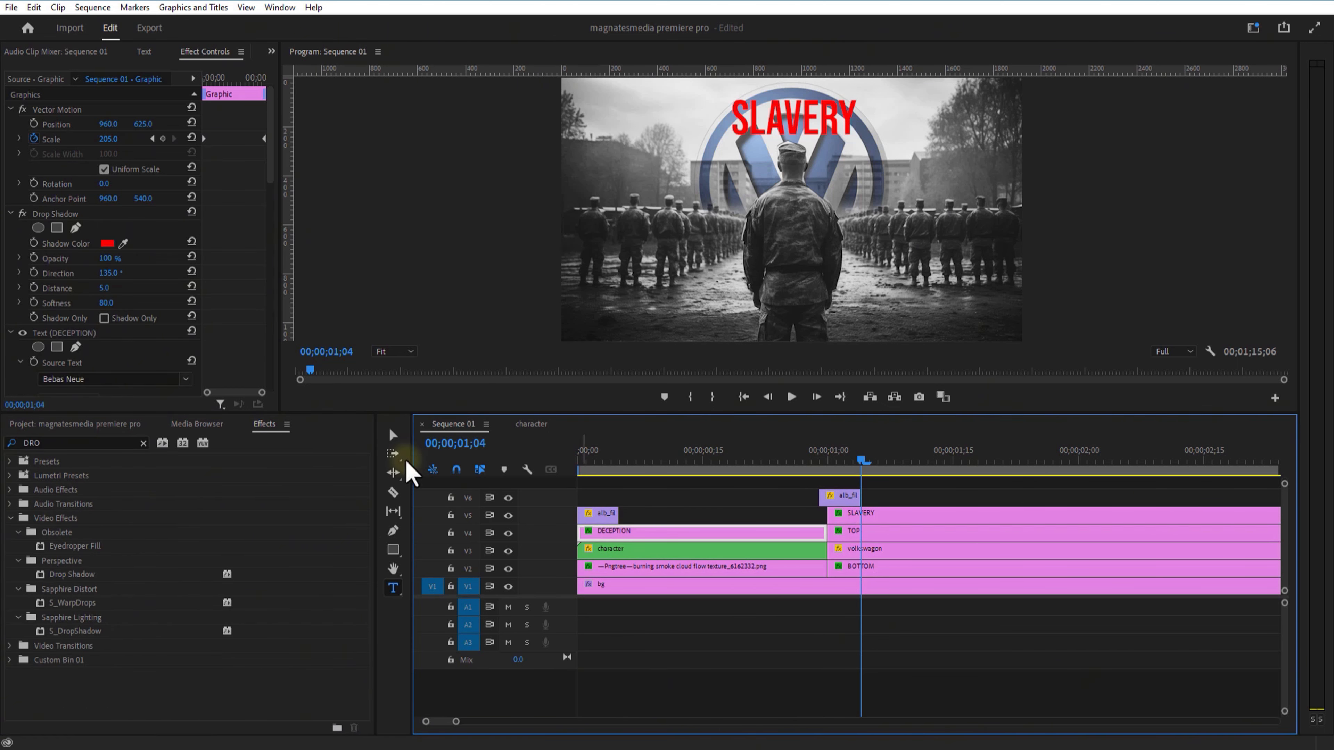
{"action": "left_click", "coordinate": [63, 215]}
{"action": "key", "text": "ctrl+c"}
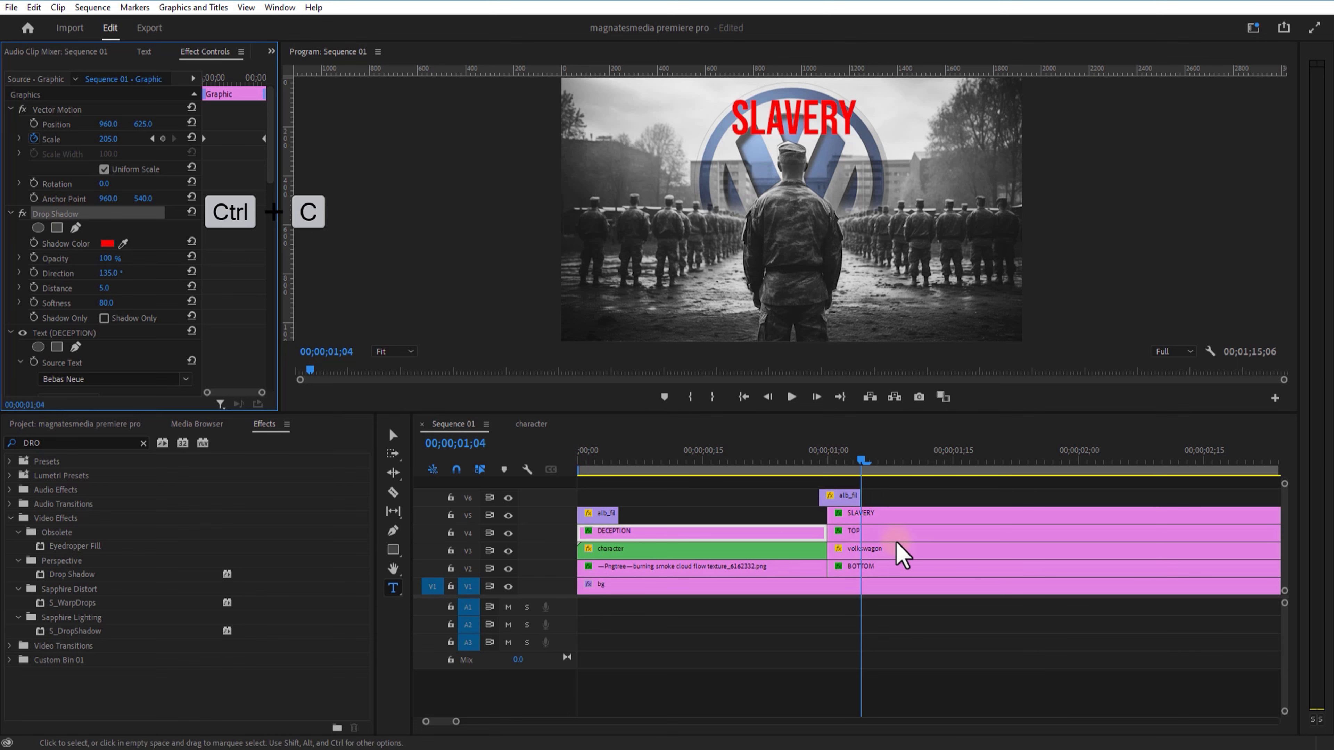
{"action": "left_click", "coordinate": [910, 515]}
{"action": "key", "text": "ctrl+v"}
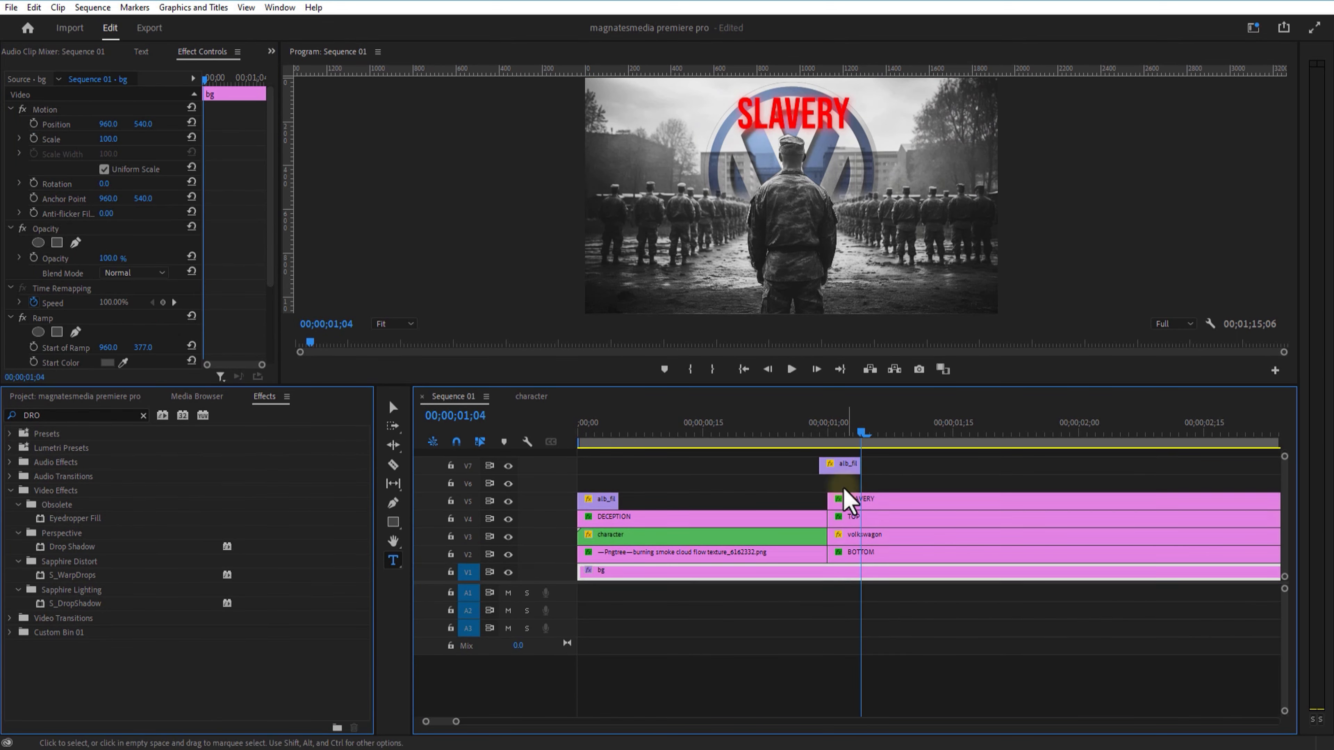
- Nest the SLAVERY, TOP, volkswagon and BOTTOM clips into a sequence named 2ND SCENE
{"action": "left_click_drag", "start_coordinate": [928, 487], "coordinate": [883, 553]}
{"action": "right_click", "coordinate": [879, 550]}
{"action": "left_click", "coordinate": [919, 412]}
{"action": "type", "text": "2ND SCENE"}
{"action": "key", "text": "Return"}
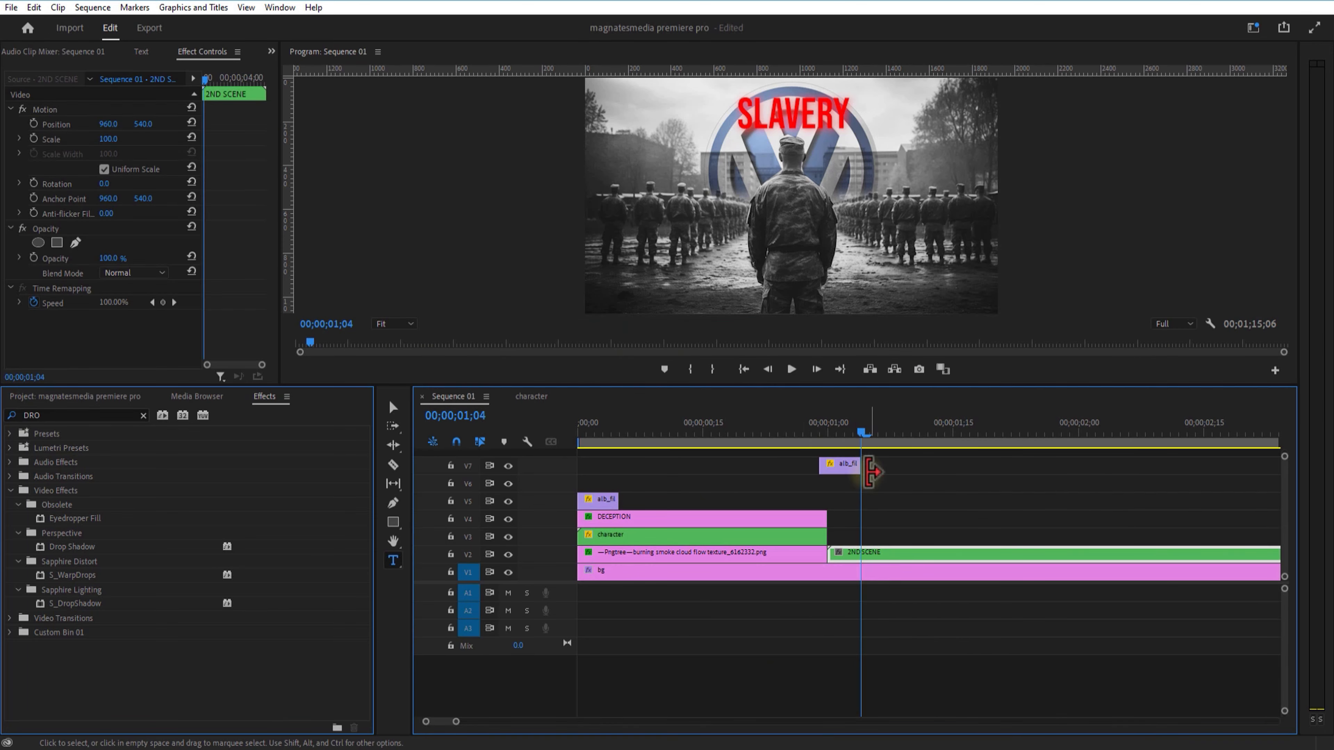
- Keyframe the 2ND SCENE clip's scale from 100 at 00;00;01;00 to 105 at 00;00;02;00
{"action": "left_click_drag", "start_coordinate": [862, 442], "coordinate": [834, 447]}
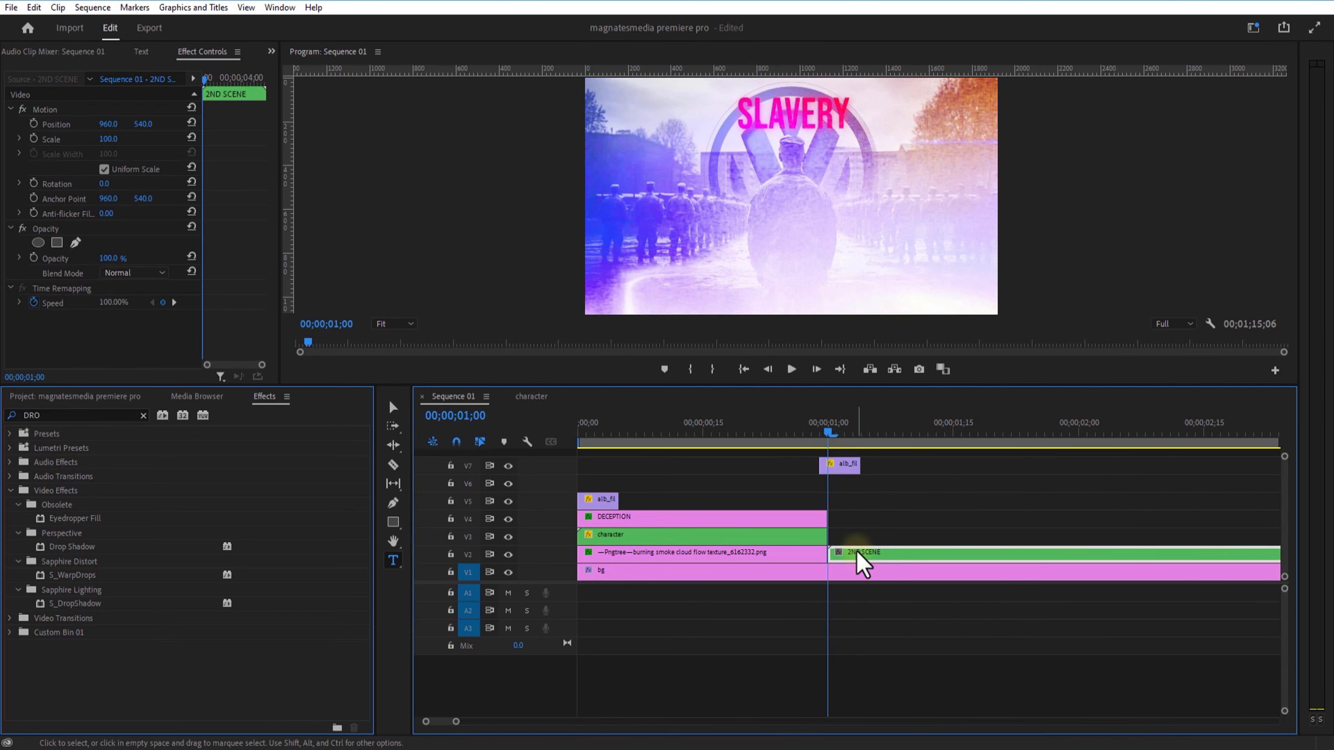
{"action": "left_click", "coordinate": [35, 140]}
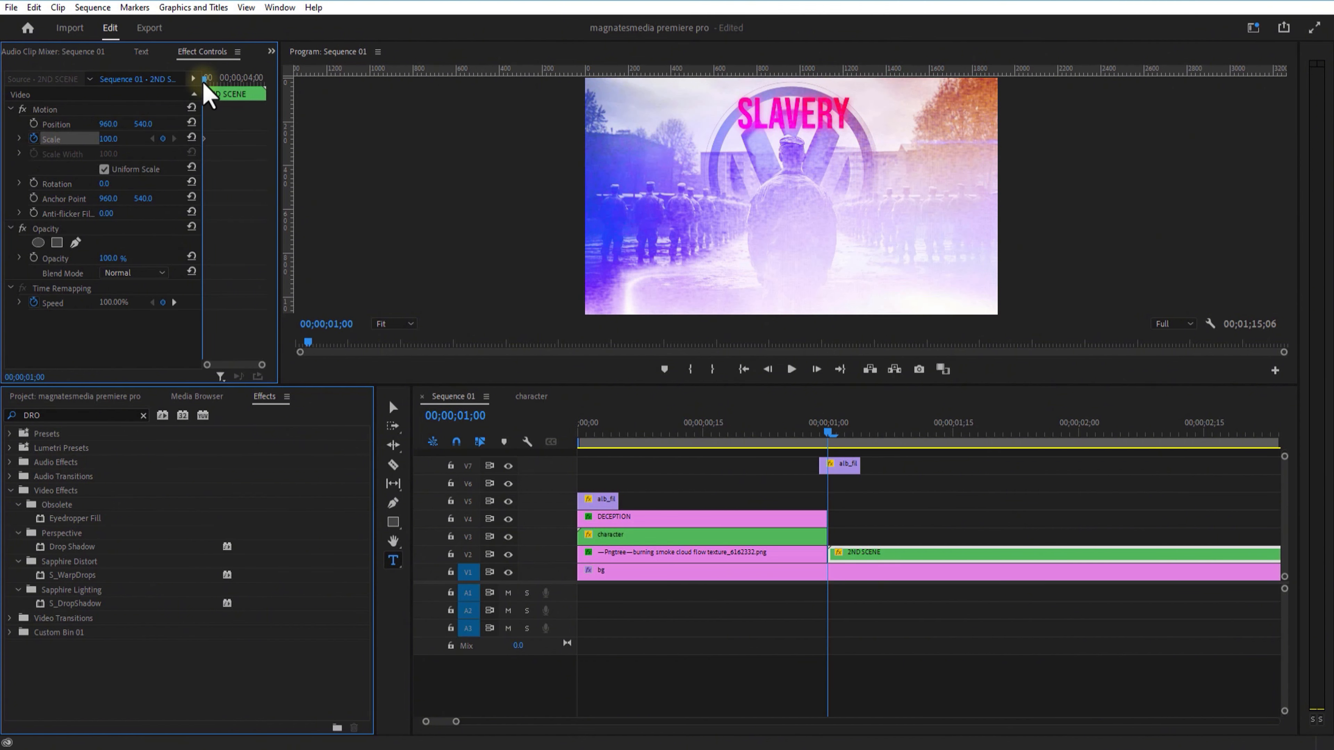
{"action": "left_click_drag", "start_coordinate": [205, 85], "coordinate": [208, 87]}
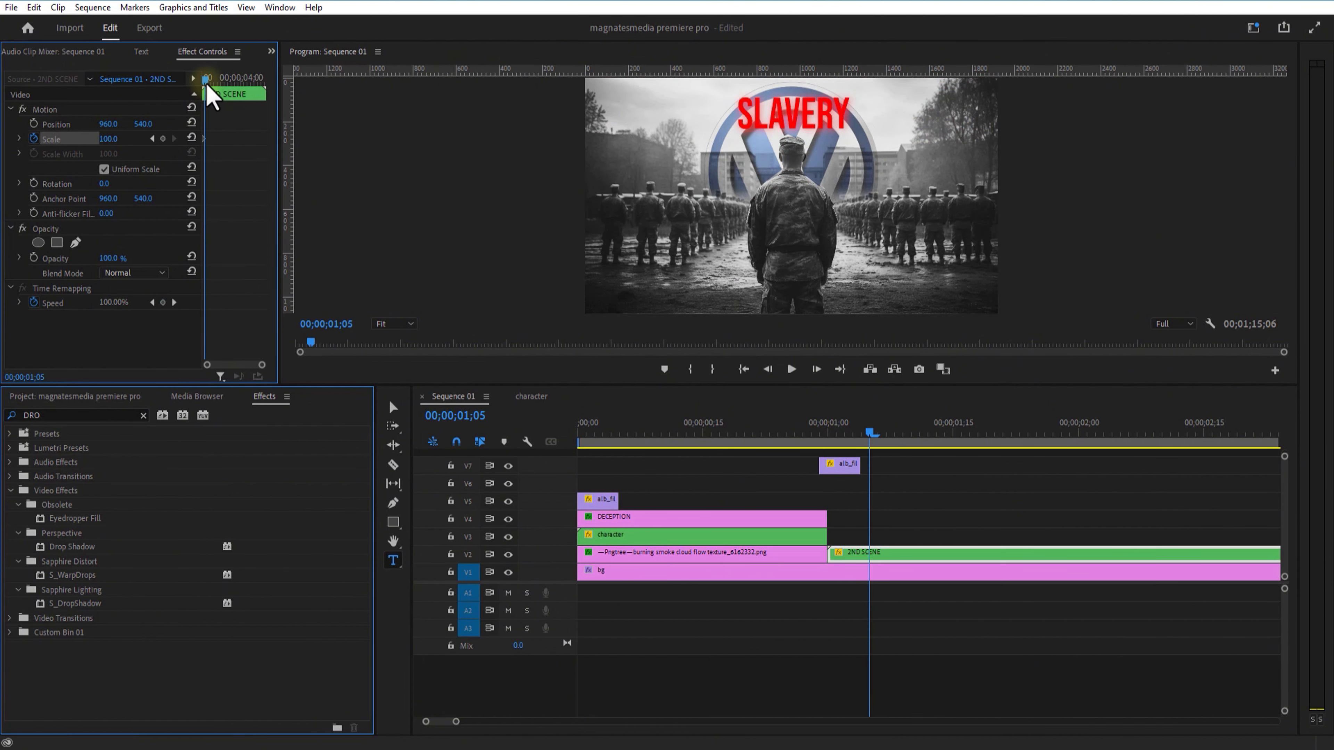
{"action": "left_click_drag", "start_coordinate": [870, 433], "coordinate": [1028, 444]}
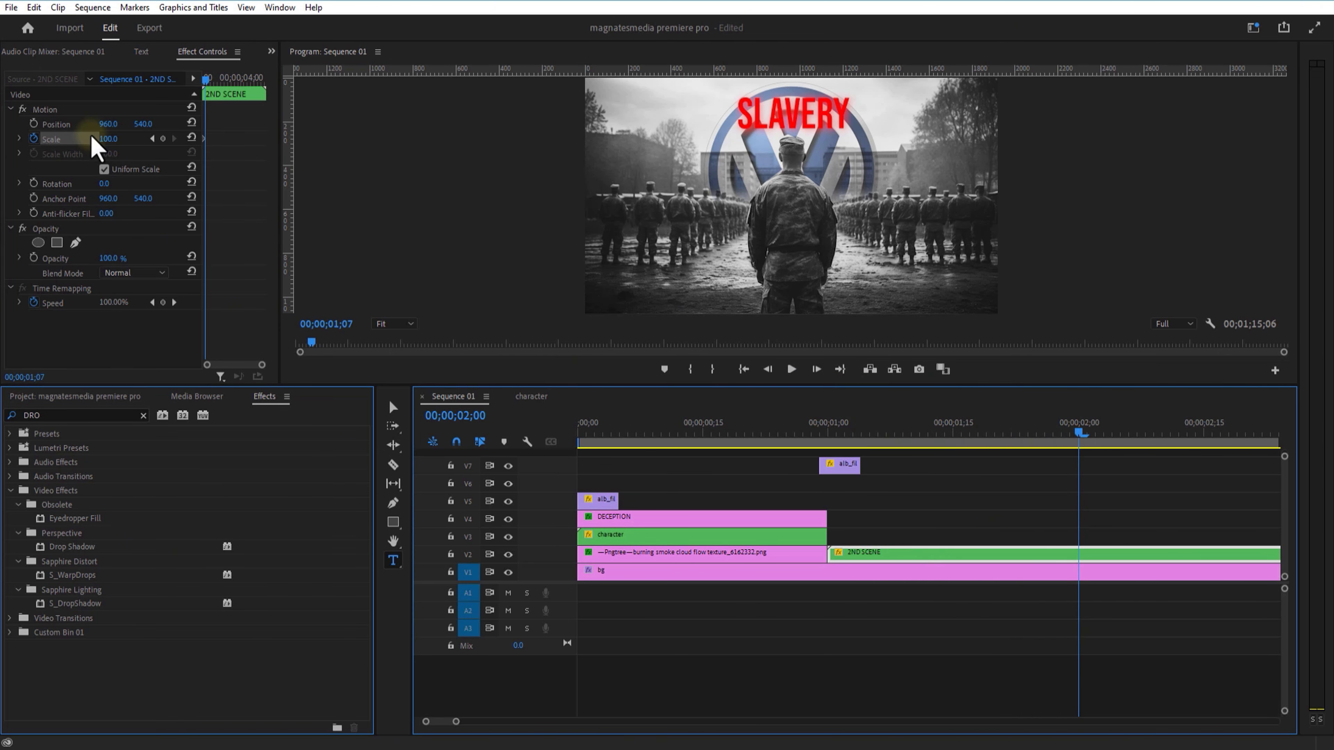
{"action": "left_click", "coordinate": [109, 138]}
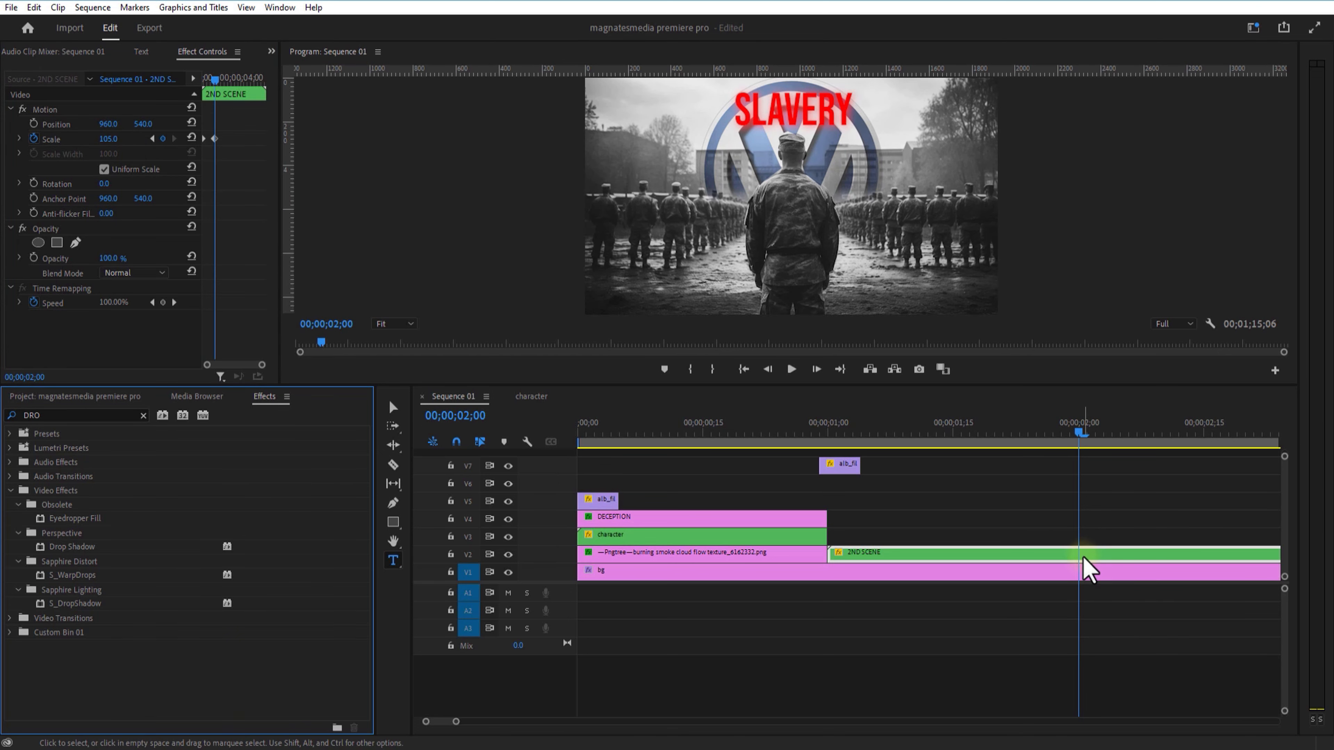
- Cut the 2ND SCENE clip at 00;00;02;00 and delete the part after the cut
{"action": "left_click", "coordinate": [393, 464]}
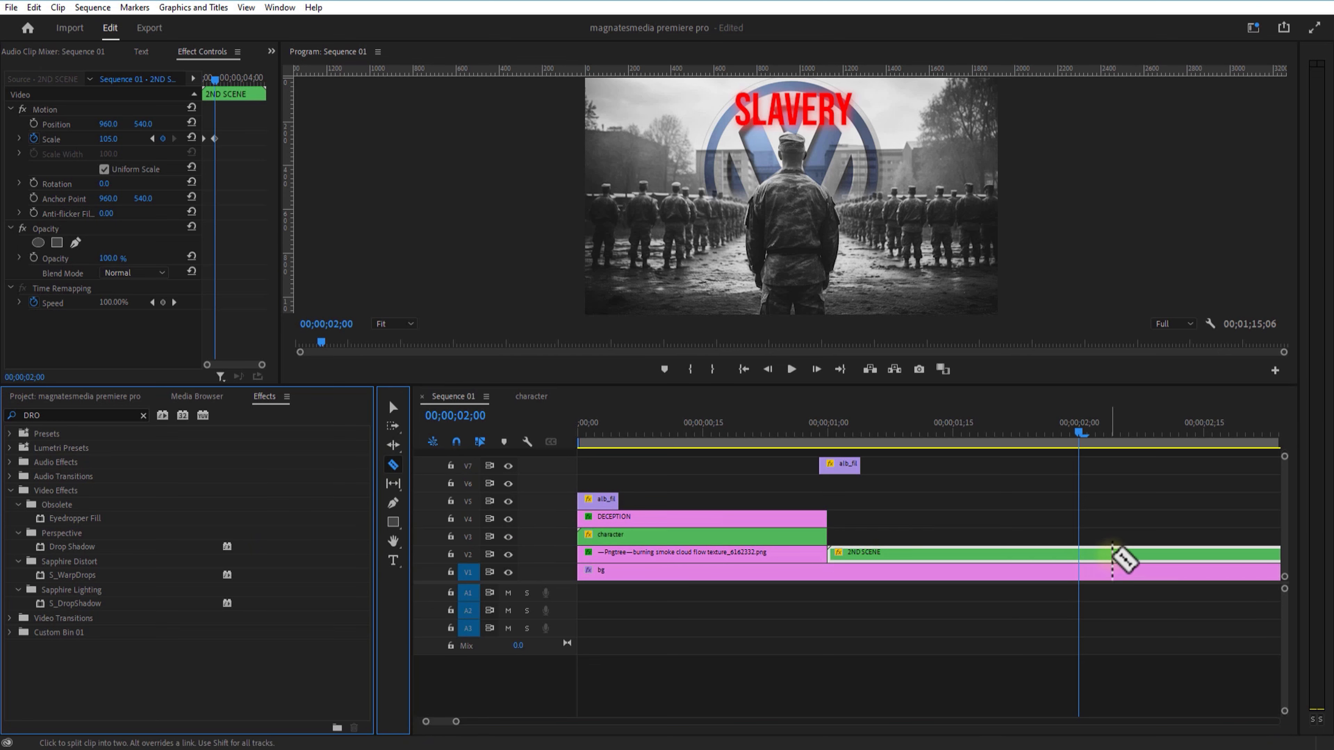
{"action": "left_click", "coordinate": [1080, 552]}
{"action": "left_click", "coordinate": [393, 407]}
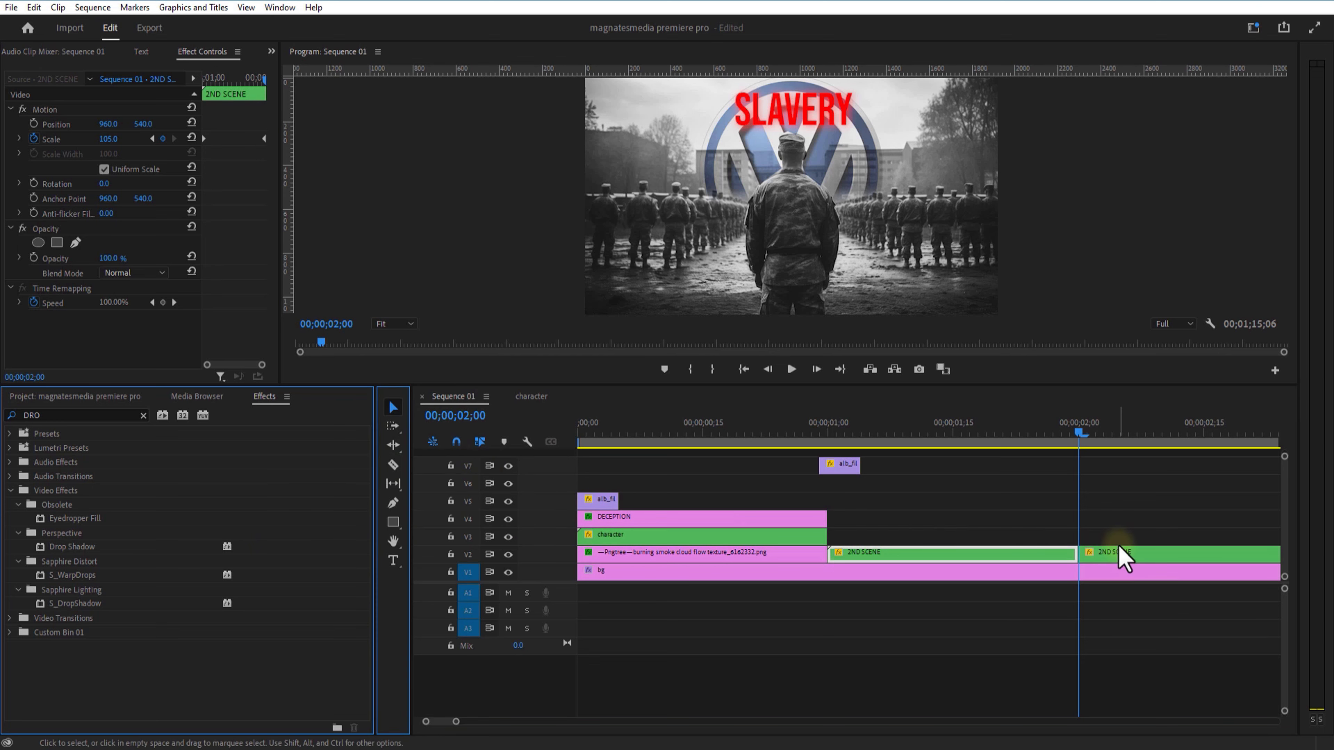
{"action": "key", "text": "Delete"}
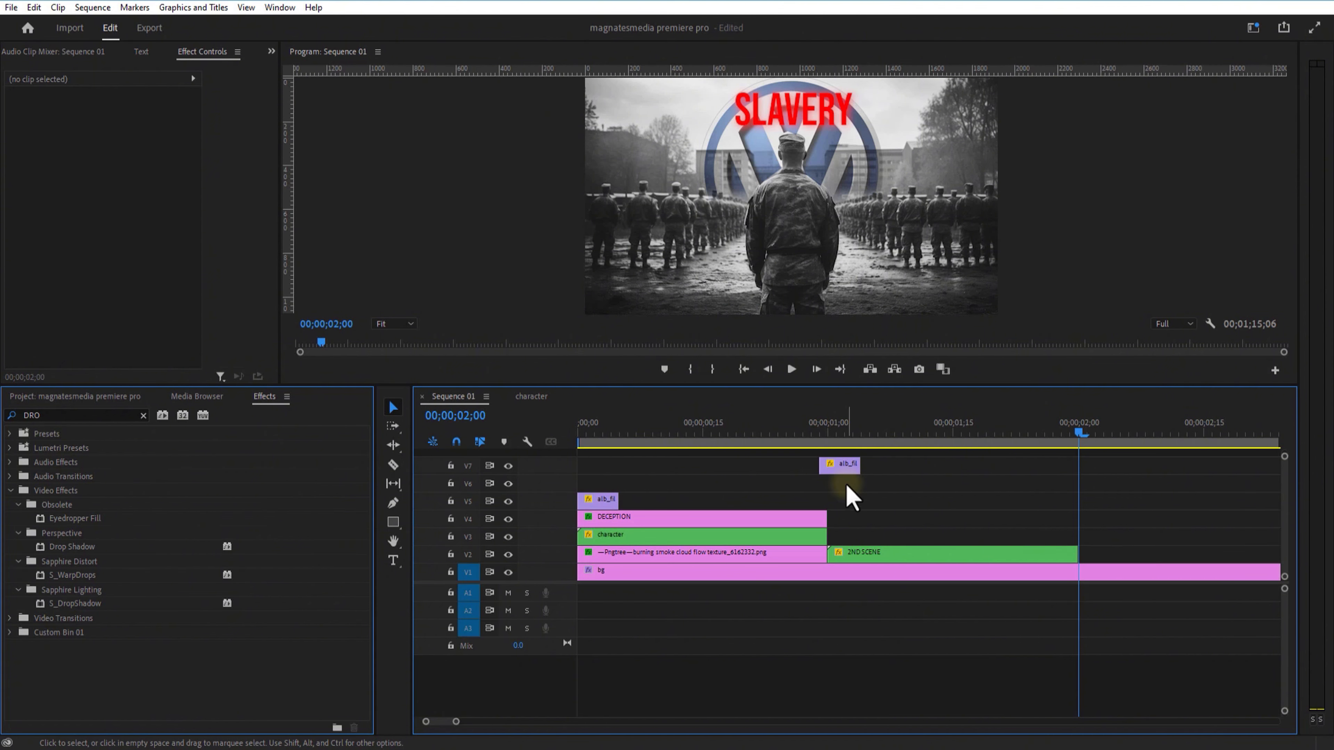
- Move the second film burn overlay down to track V5 and place a copy of it over the end of 2ND SCENE
{"action": "left_click_drag", "start_coordinate": [835, 470], "coordinate": [842, 501]}
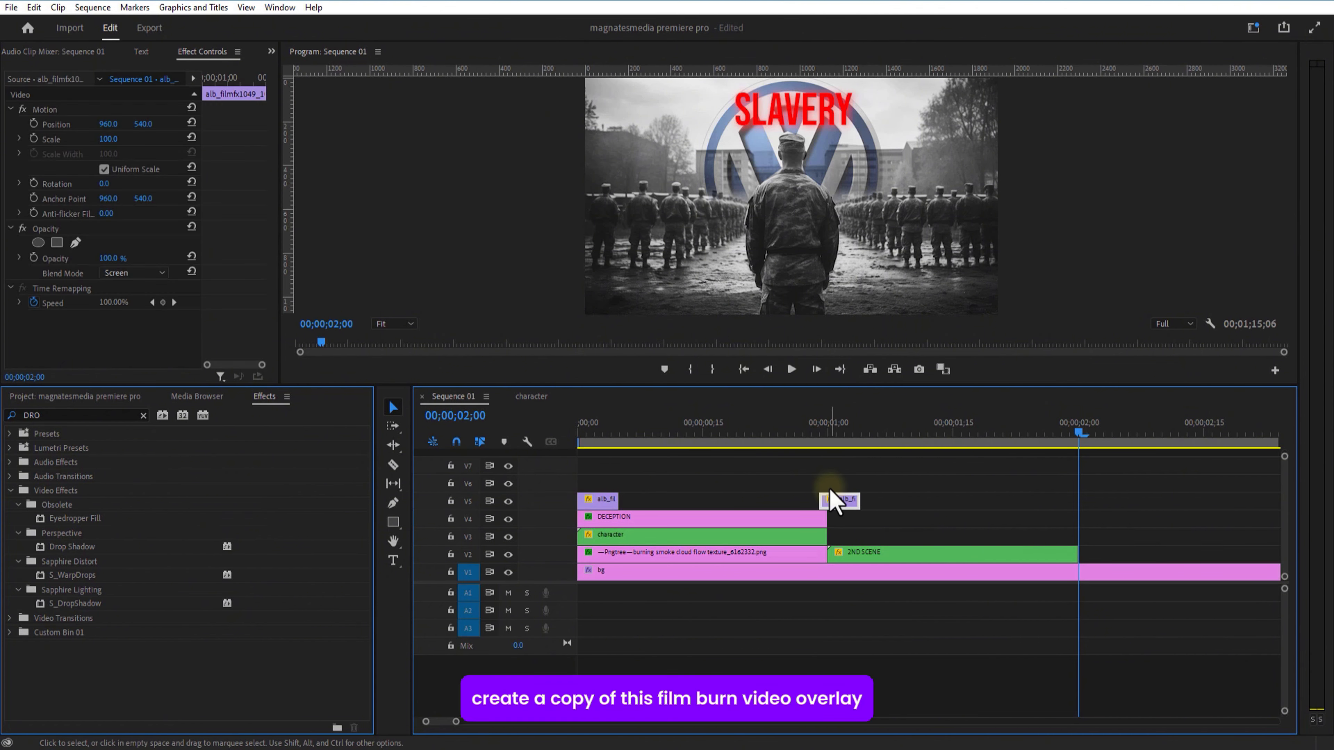
{"action": "left_click", "coordinate": [820, 427]}
{"action": "left_click", "coordinate": [816, 370]}
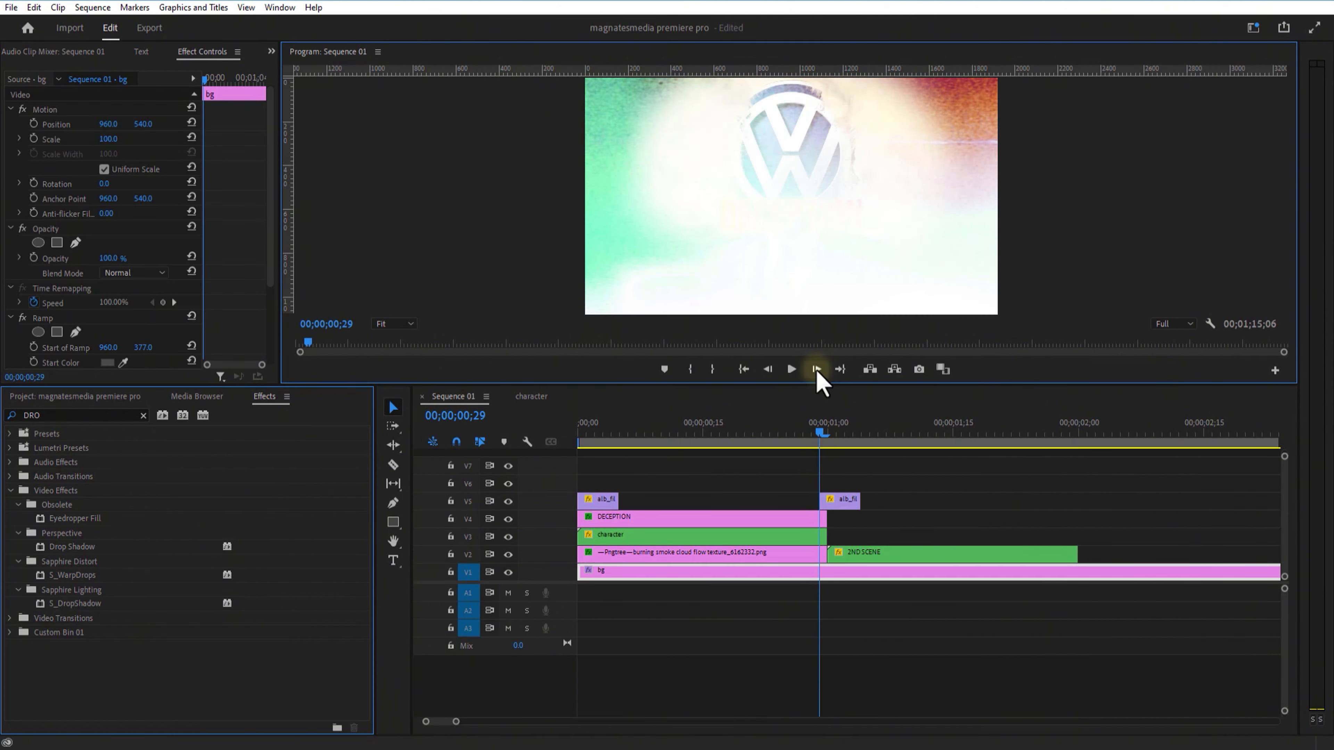
{"action": "left_click", "coordinate": [792, 369]}
{"action": "left_click", "coordinate": [846, 502]}
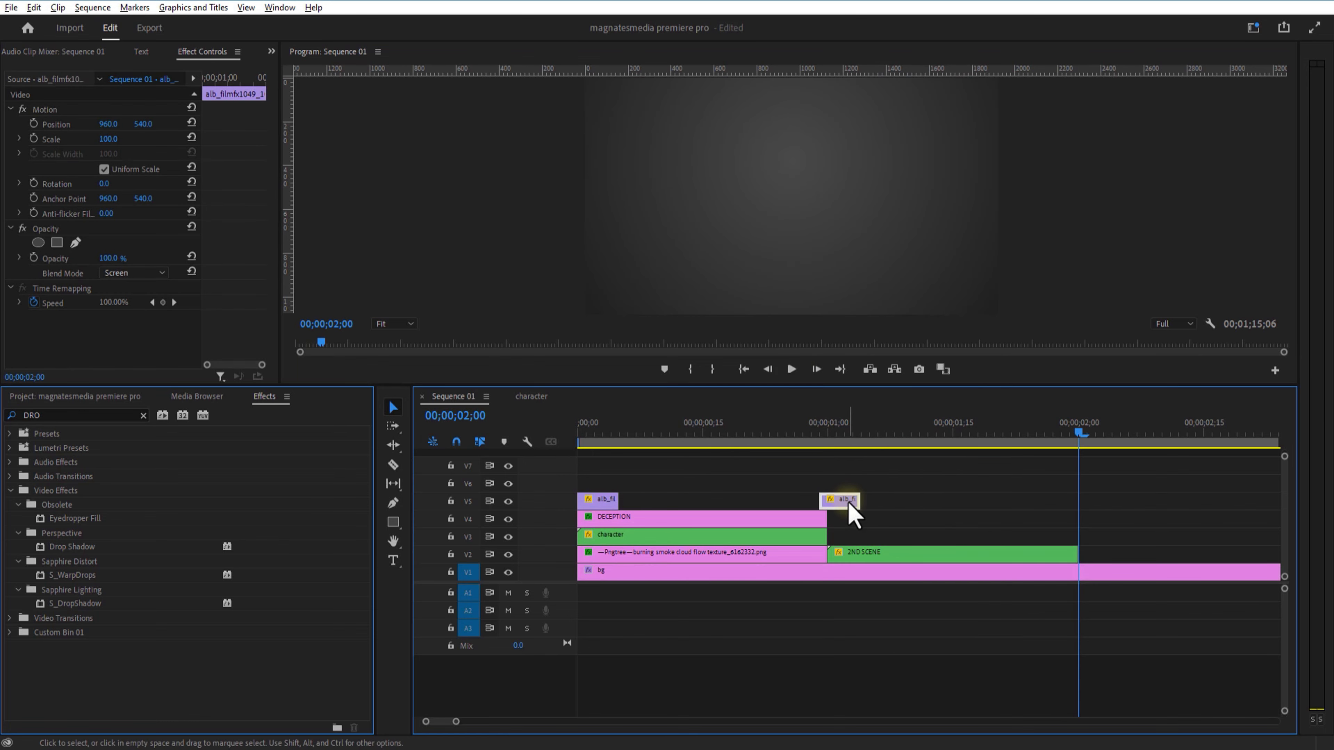
{"action": "left_click_drag", "start_coordinate": [851, 508], "coordinate": [1086, 537]}
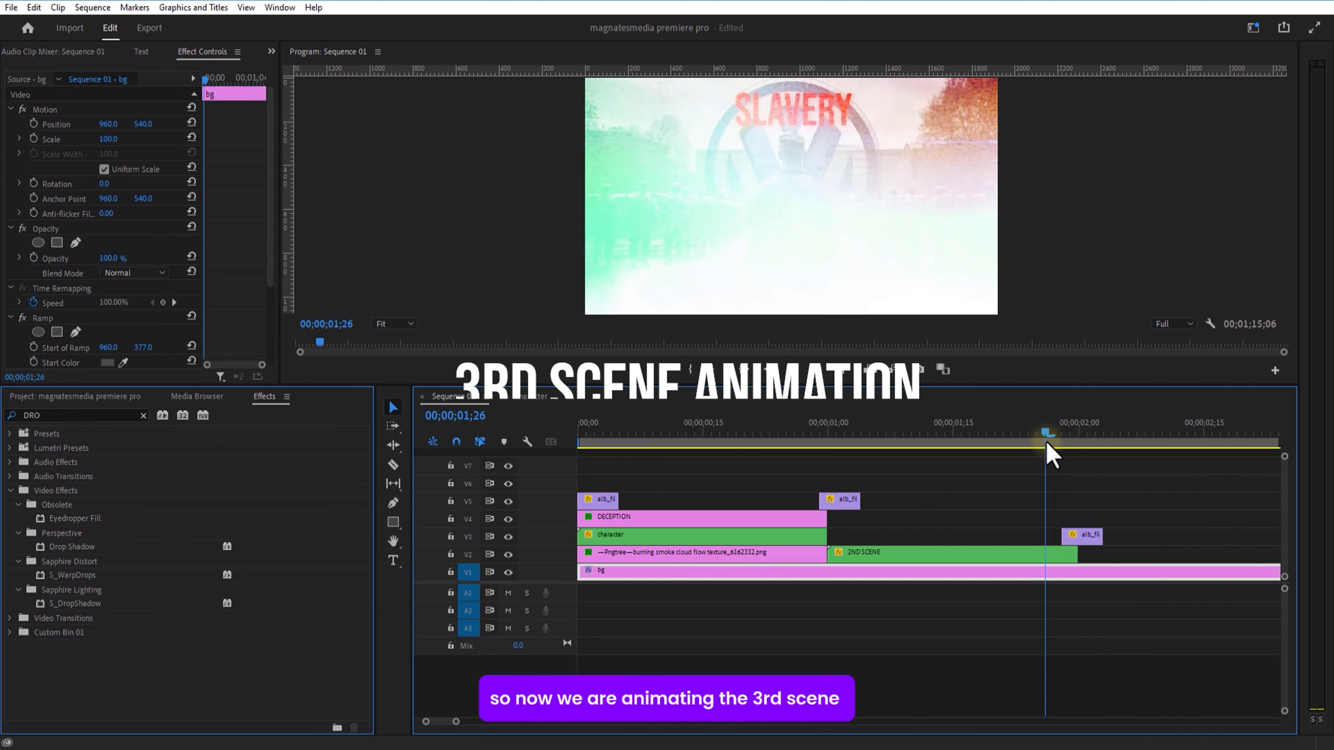
- Add the volkswagon image to track V2 starting at 00;00;02;00, directly after 2ND SCENE
{"action": "left_click_drag", "start_coordinate": [1053, 449], "coordinate": [1084, 462]}
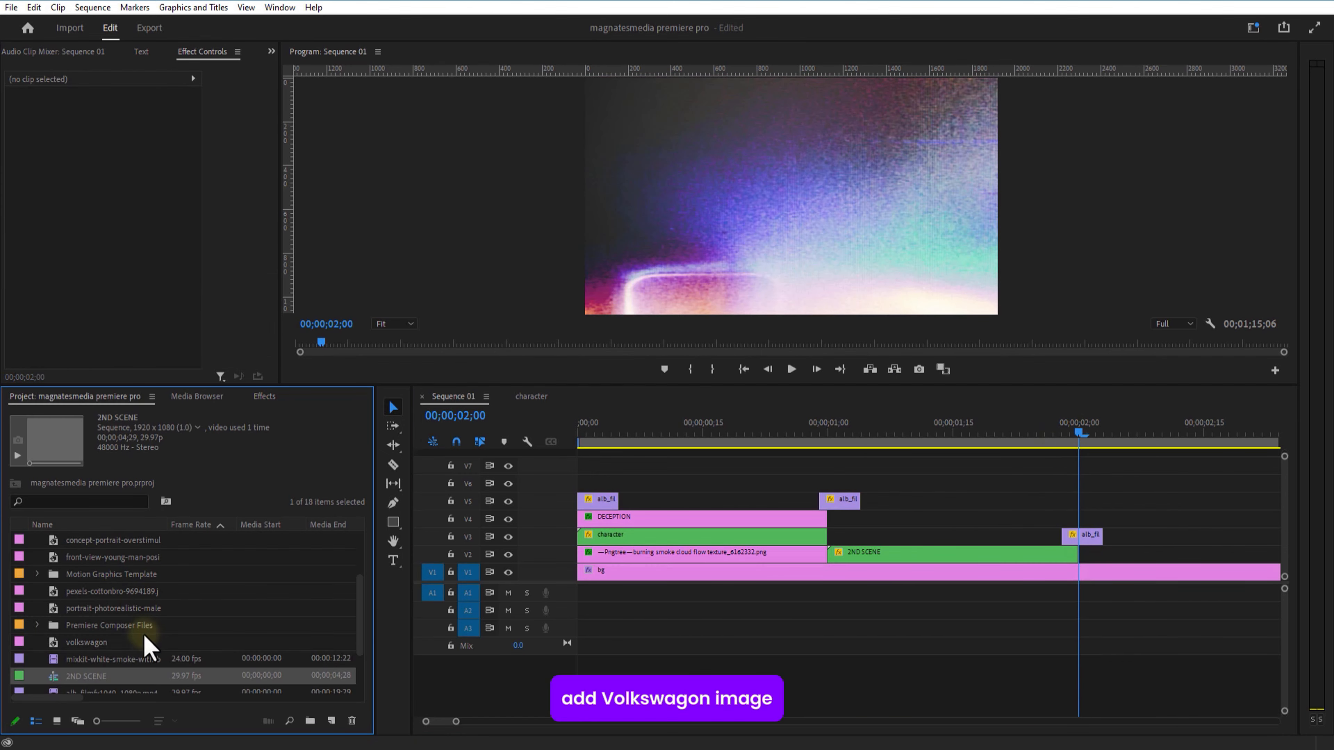
{"action": "left_click", "coordinate": [138, 643]}
{"action": "left_click_drag", "start_coordinate": [145, 655], "coordinate": [1126, 572]}
{"action": "left_click", "coordinate": [1121, 572]}
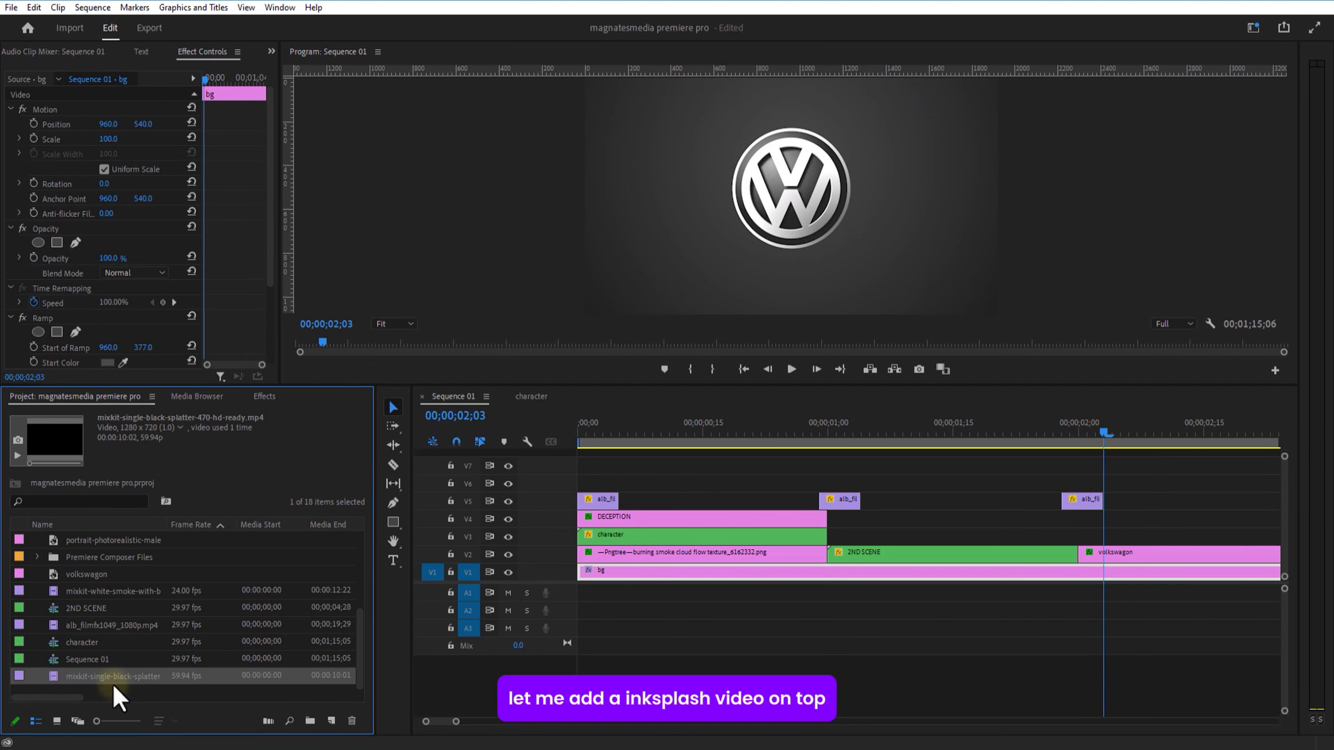
- Place the black ink splatter video on track V3 above the volkswagon clip, cutting its part before 00;00;02;15 and closing the gap
{"action": "left_click_drag", "start_coordinate": [113, 678], "coordinate": [1087, 543]}
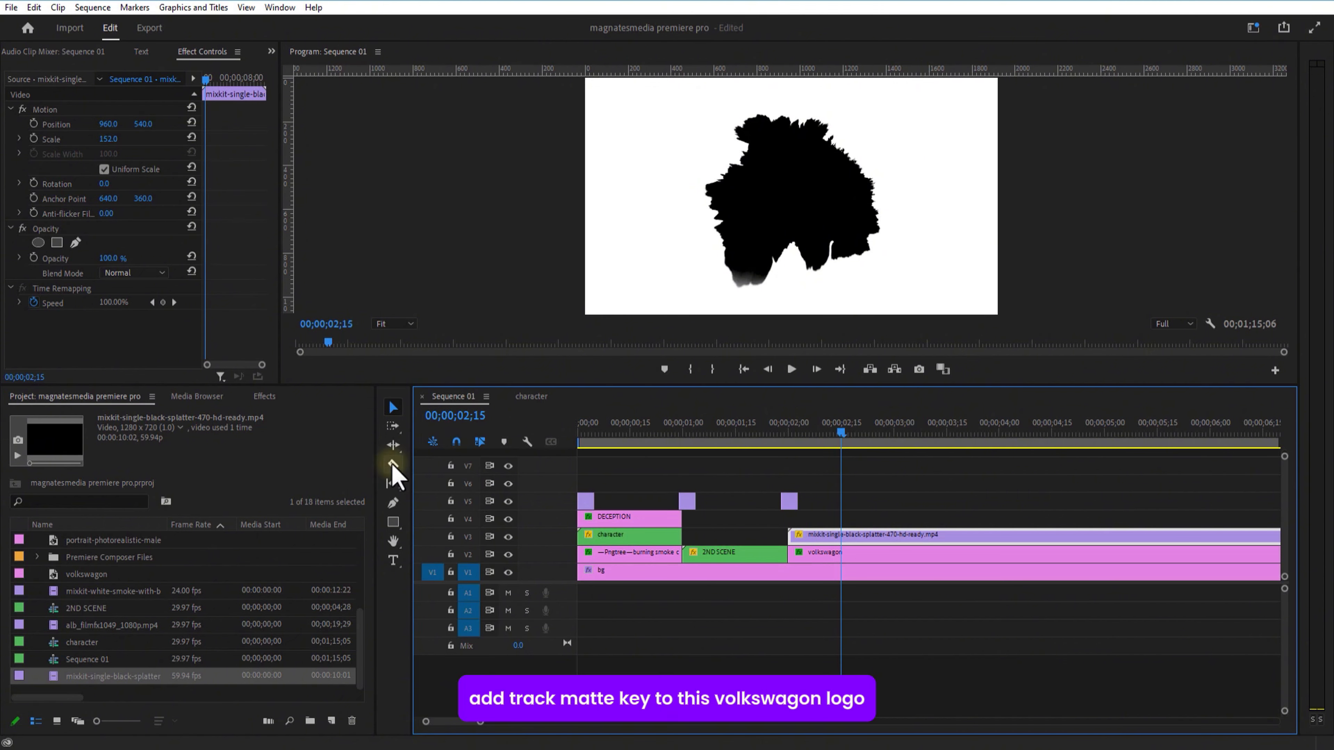
{"action": "left_click", "coordinate": [393, 464]}
{"action": "left_click", "coordinate": [841, 534]}
{"action": "left_click", "coordinate": [394, 408]}
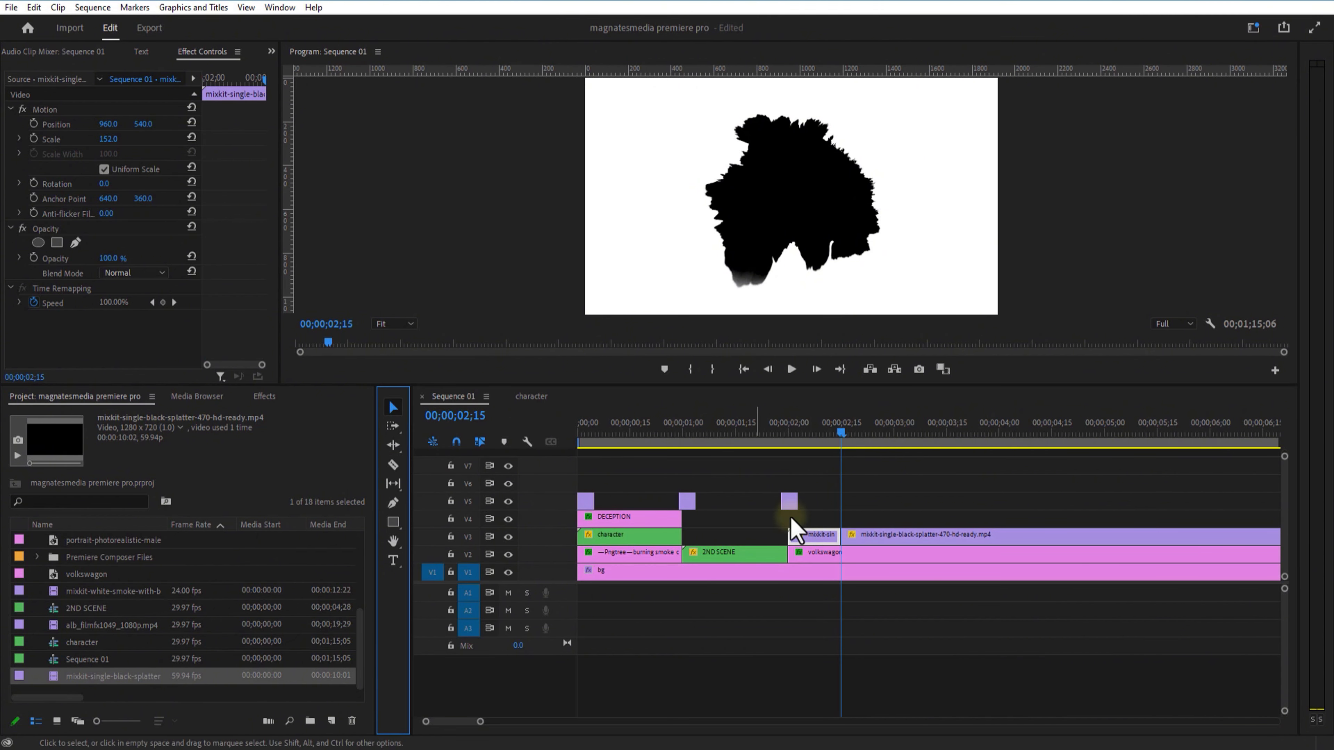
{"action": "left_click", "coordinate": [809, 536]}
{"action": "key", "text": "Delete"}
{"action": "left_click_drag", "start_coordinate": [897, 540], "coordinate": [843, 540]}
- Find the Track Matte Key effect and apply it to the volkswagon clip on track V2
{"action": "left_click", "coordinate": [841, 557]}
{"action": "left_click", "coordinate": [271, 398]}
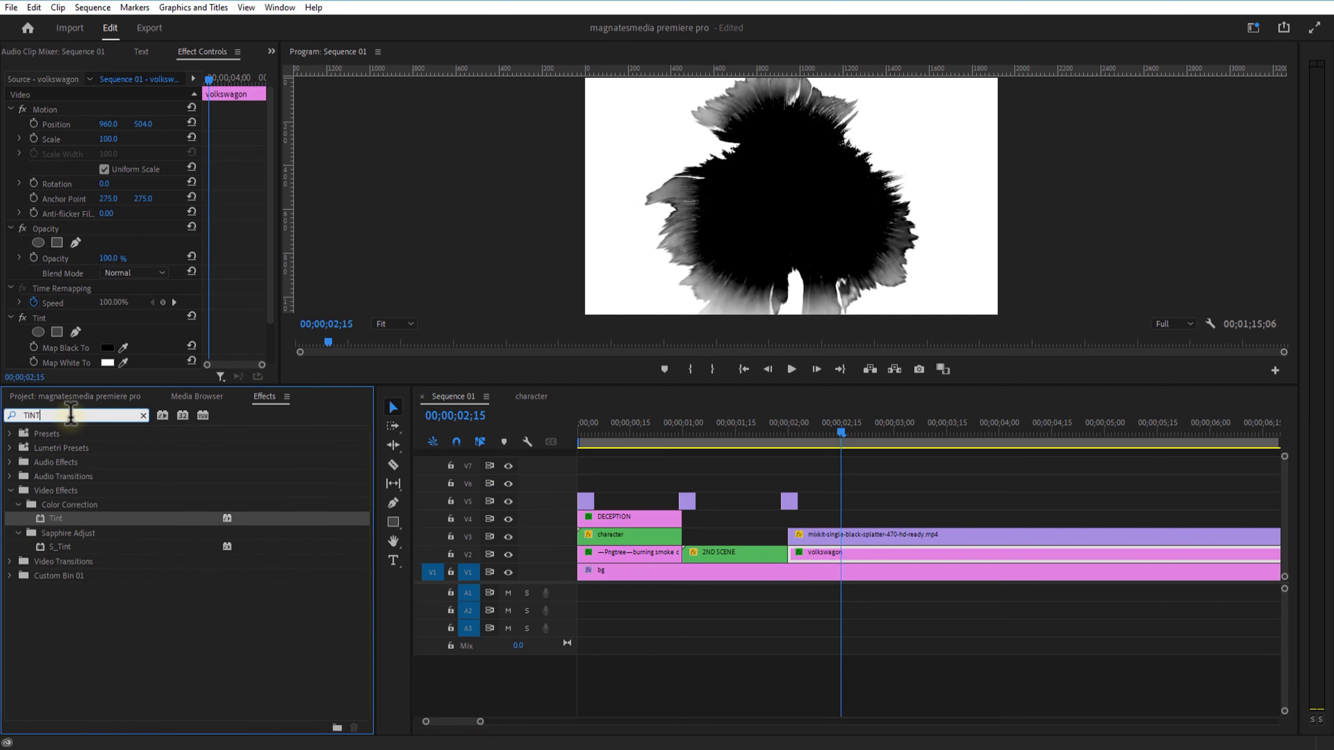
{"action": "key", "text": "BackSpace"}
{"action": "key", "text": "BackSpace"}
{"action": "key", "text": "BackSpace"}
{"action": "key", "text": "BackSpace"}
{"action": "type", "text": "TRACK"}
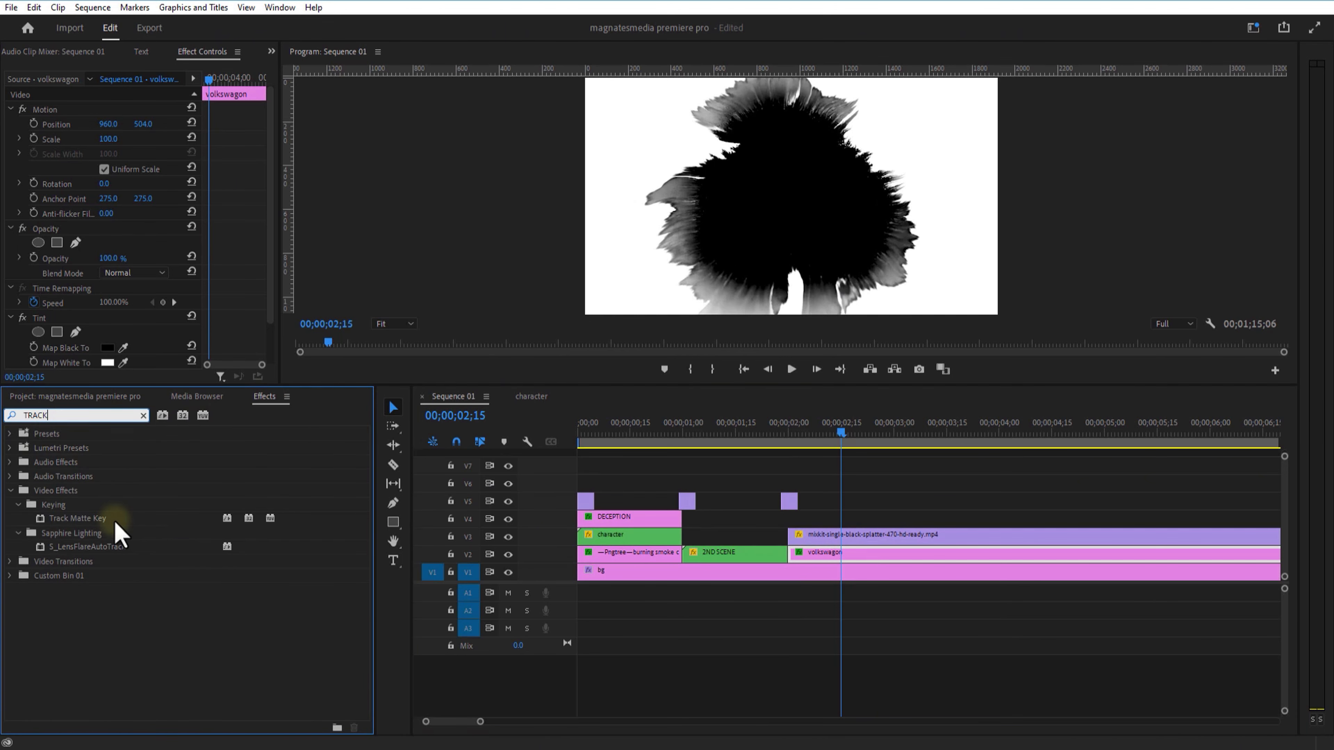
{"action": "left_click_drag", "start_coordinate": [78, 518], "coordinate": [812, 555]}
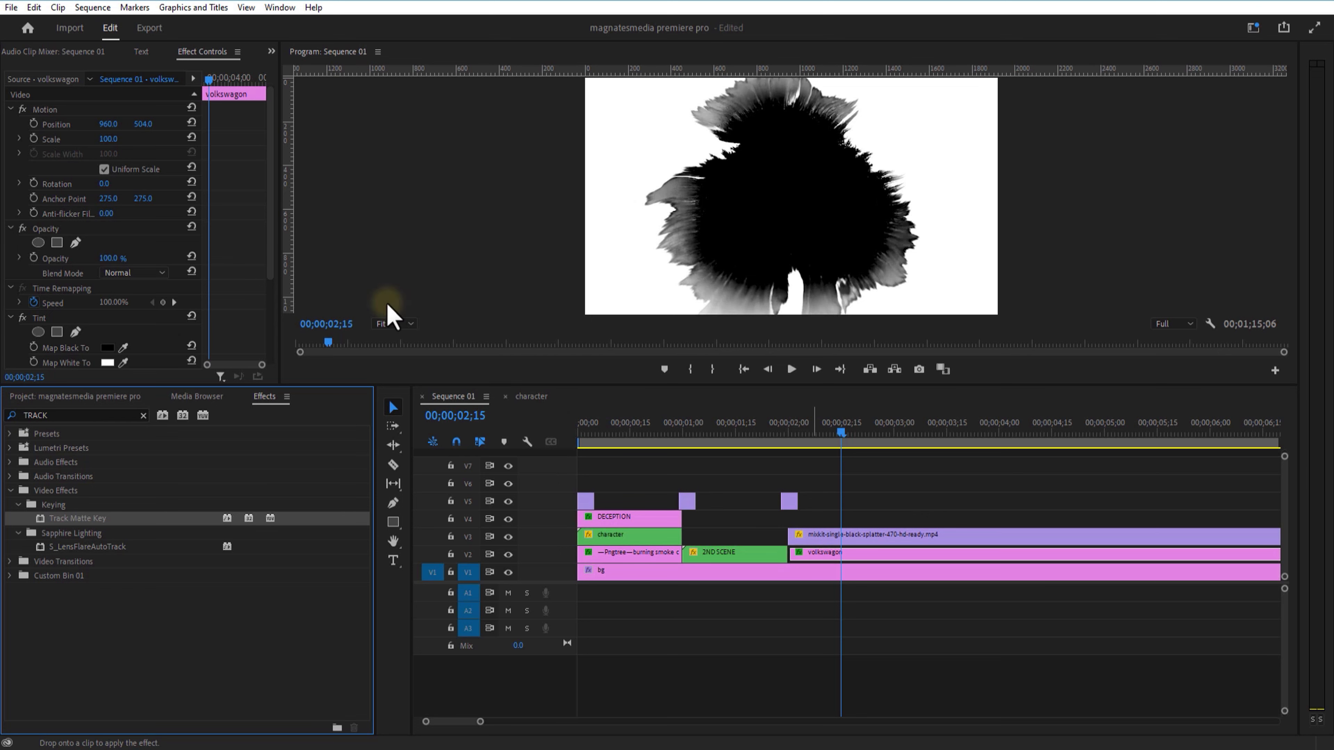
- Set the volkswagon clip's Track Matte Key to matte Video 3, composite using Matte Luma, with Reverse enabled
{"action": "left_click_drag", "start_coordinate": [269, 224], "coordinate": [268, 328]}
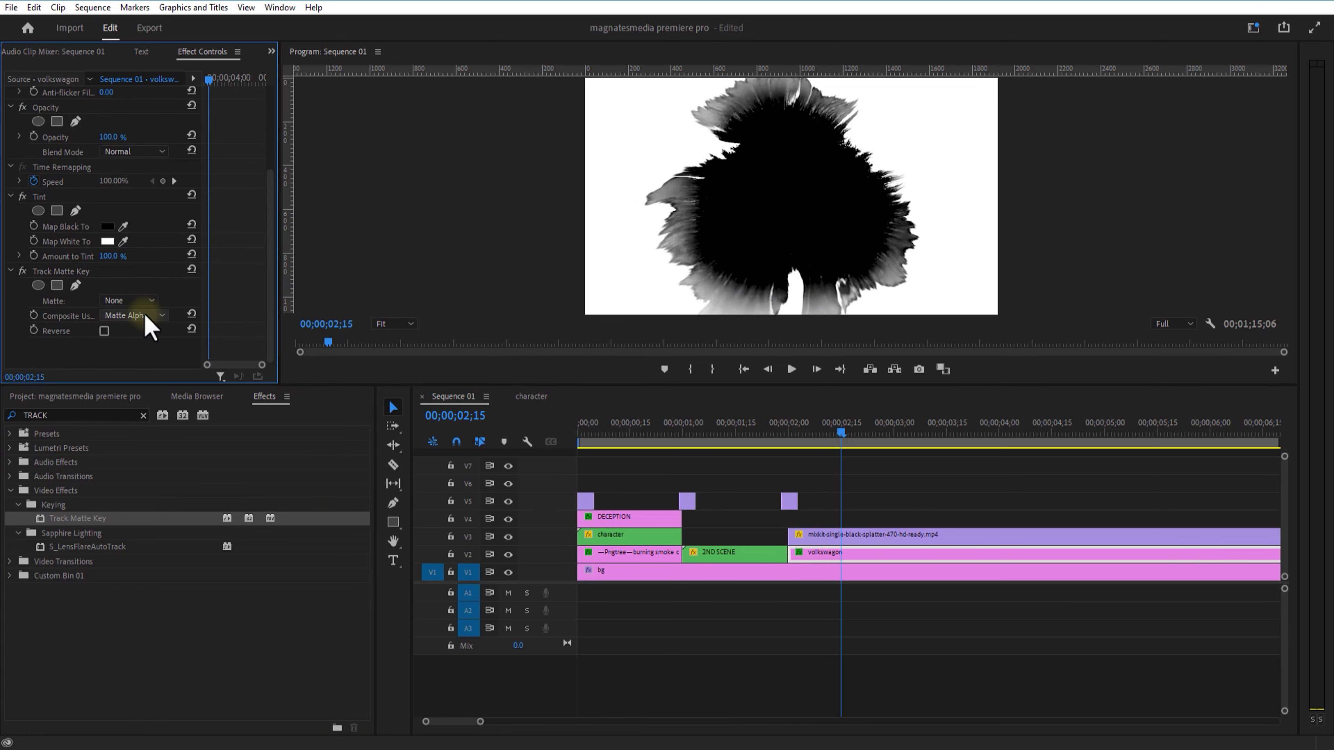
{"action": "left_click", "coordinate": [138, 300]}
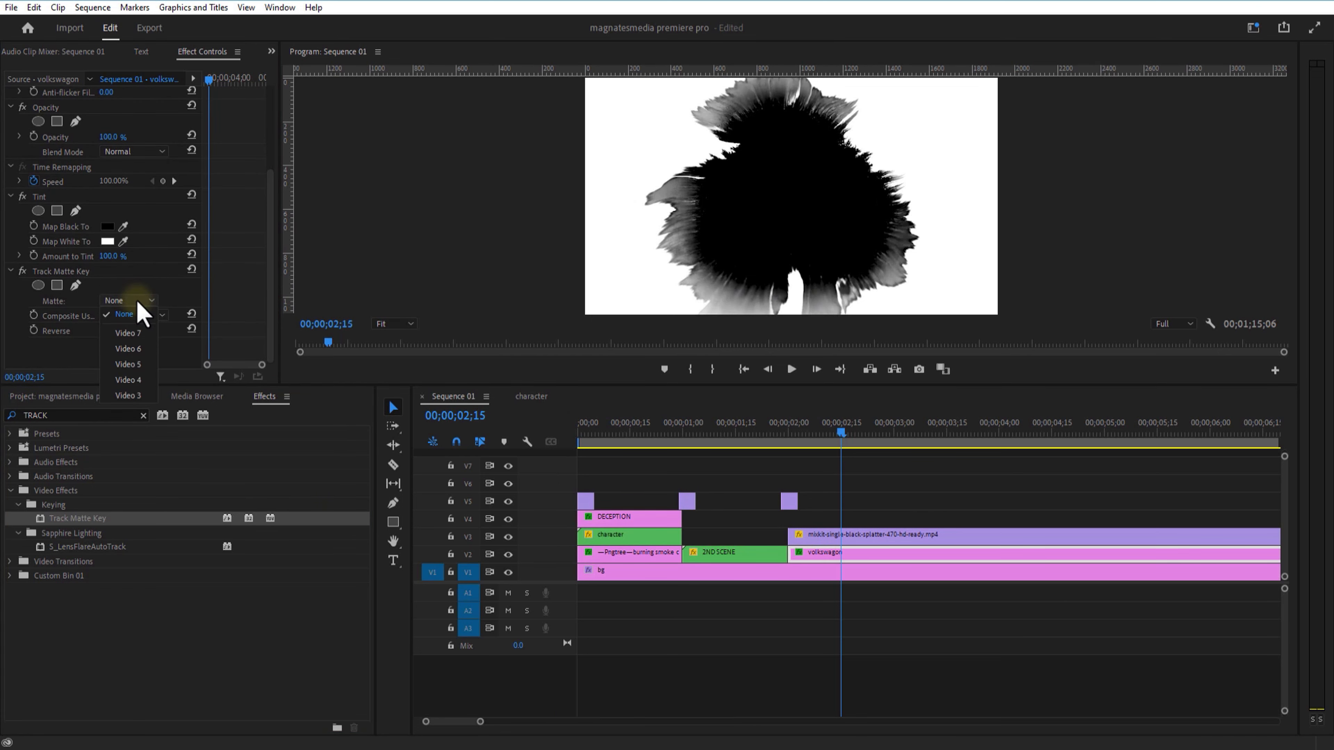
{"action": "left_click", "coordinate": [131, 396]}
{"action": "left_click", "coordinate": [138, 317]}
{"action": "left_click", "coordinate": [145, 345]}
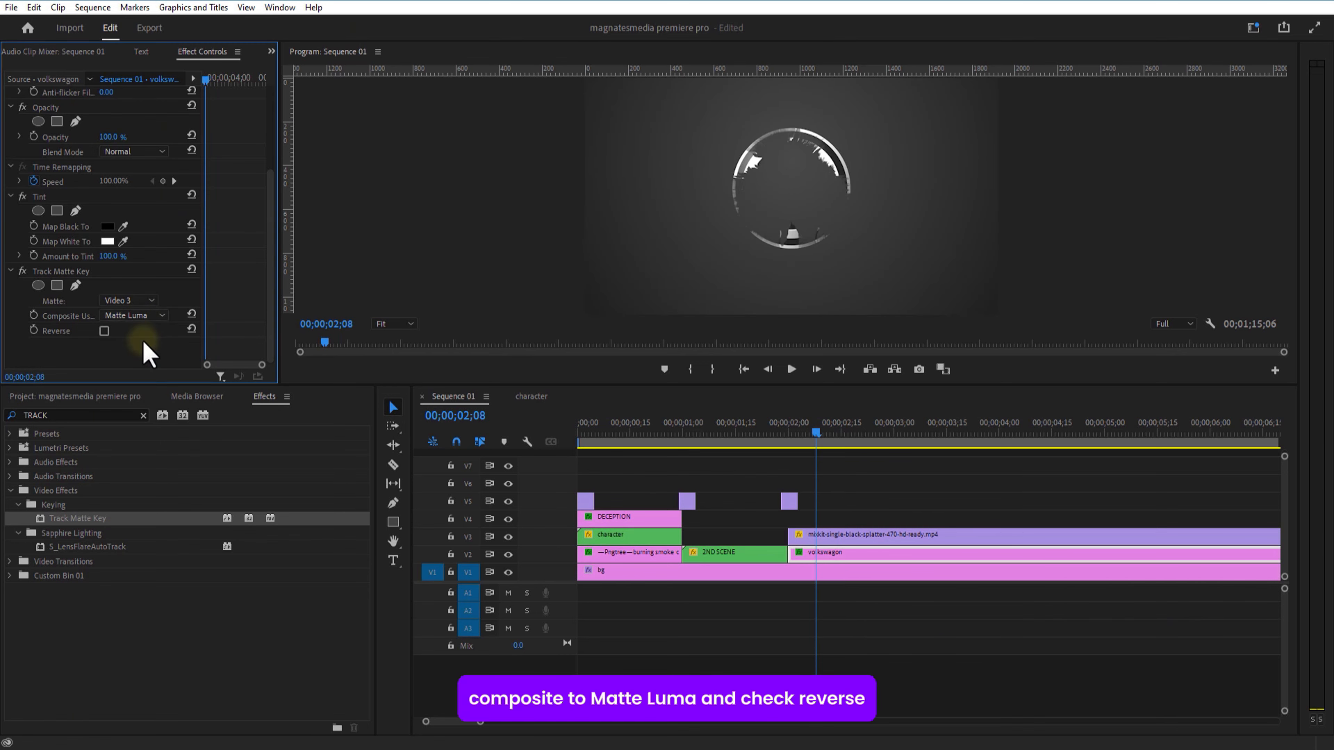
{"action": "left_click", "coordinate": [104, 331]}
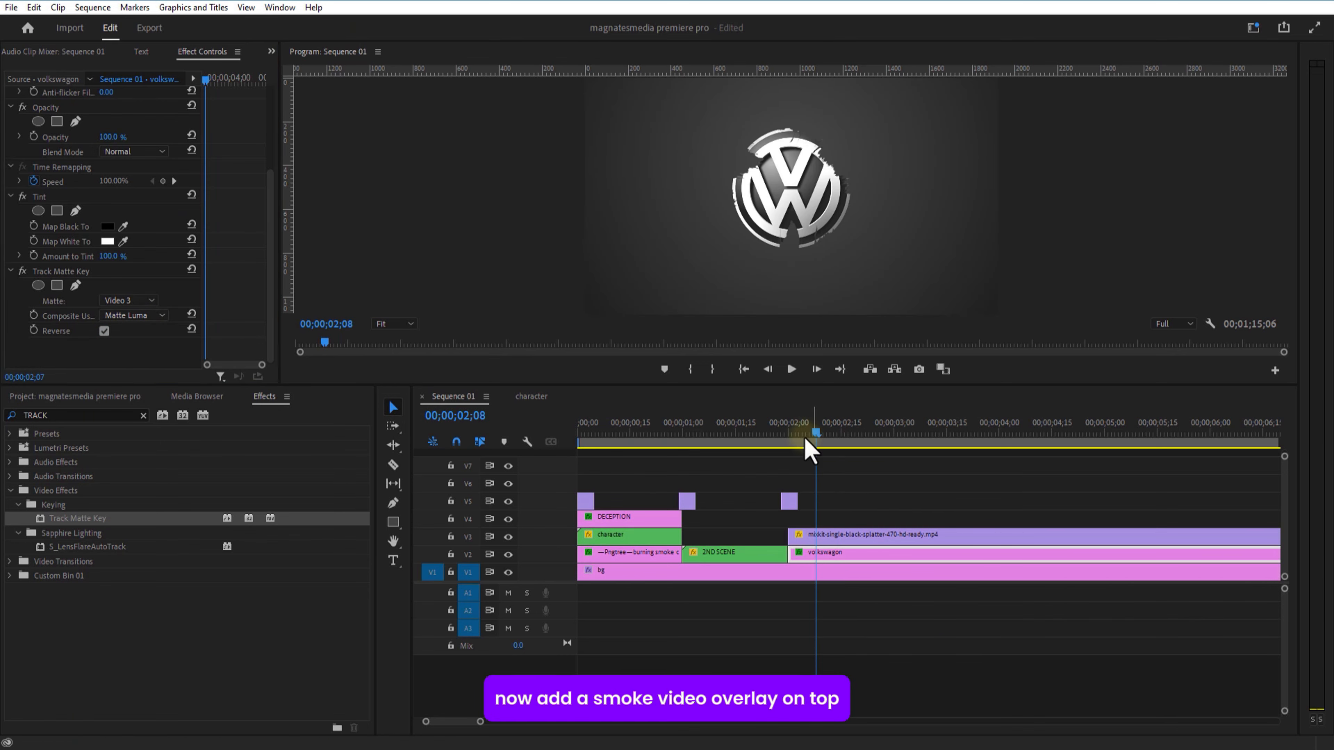
- Add the white smoke video to track V4 at 00;00;02;00, scaled to 156 with the Overlay blend mode
{"action": "left_click", "coordinate": [785, 434]}
{"action": "left_click_drag", "start_coordinate": [786, 452], "coordinate": [809, 462]}
{"action": "left_click", "coordinate": [129, 642]}
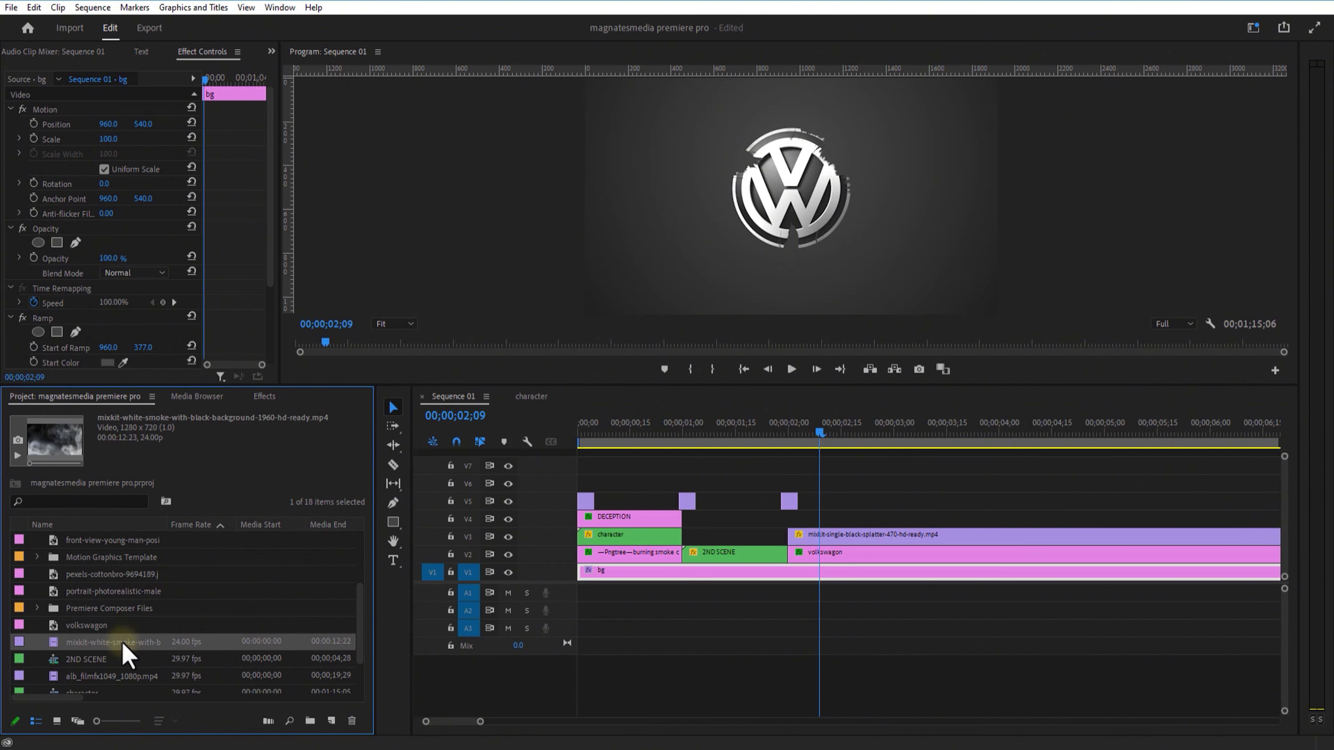
{"action": "left_click_drag", "start_coordinate": [126, 644], "coordinate": [794, 527]}
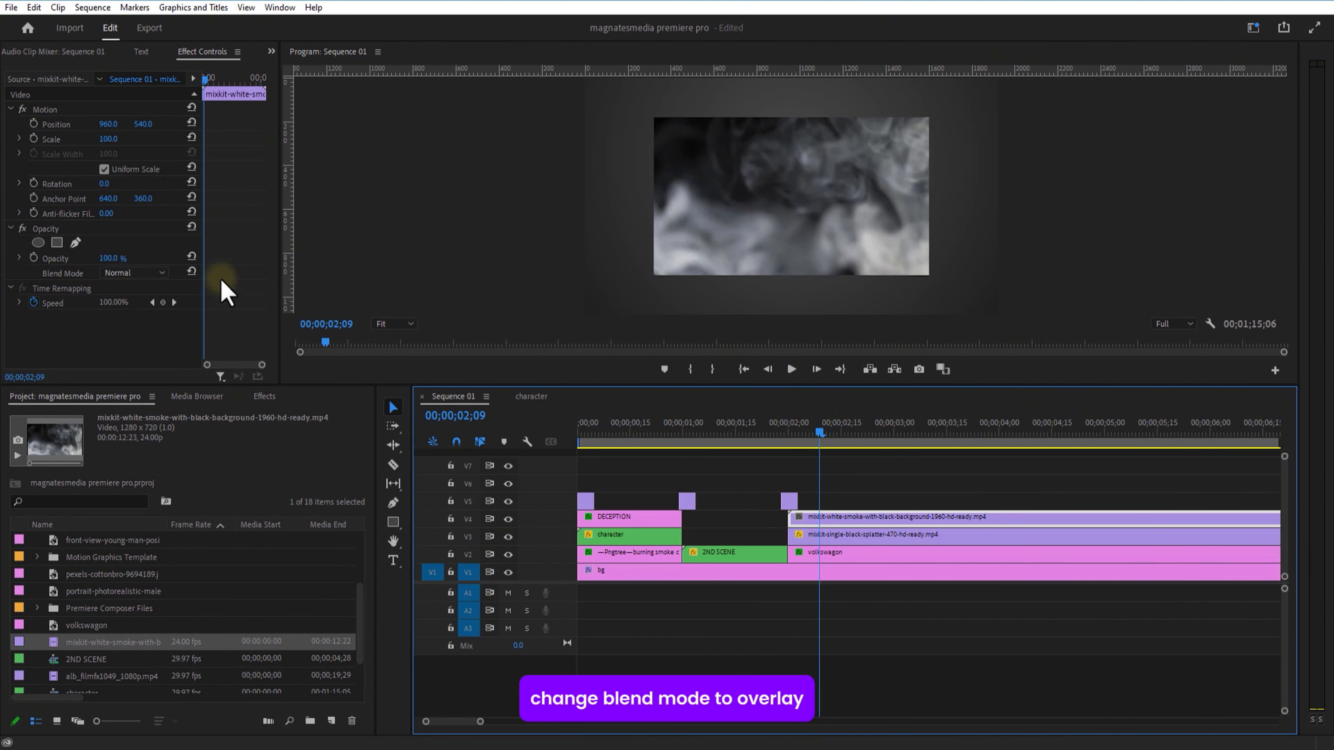
{"action": "left_click_drag", "start_coordinate": [108, 139], "coordinate": [162, 155]}
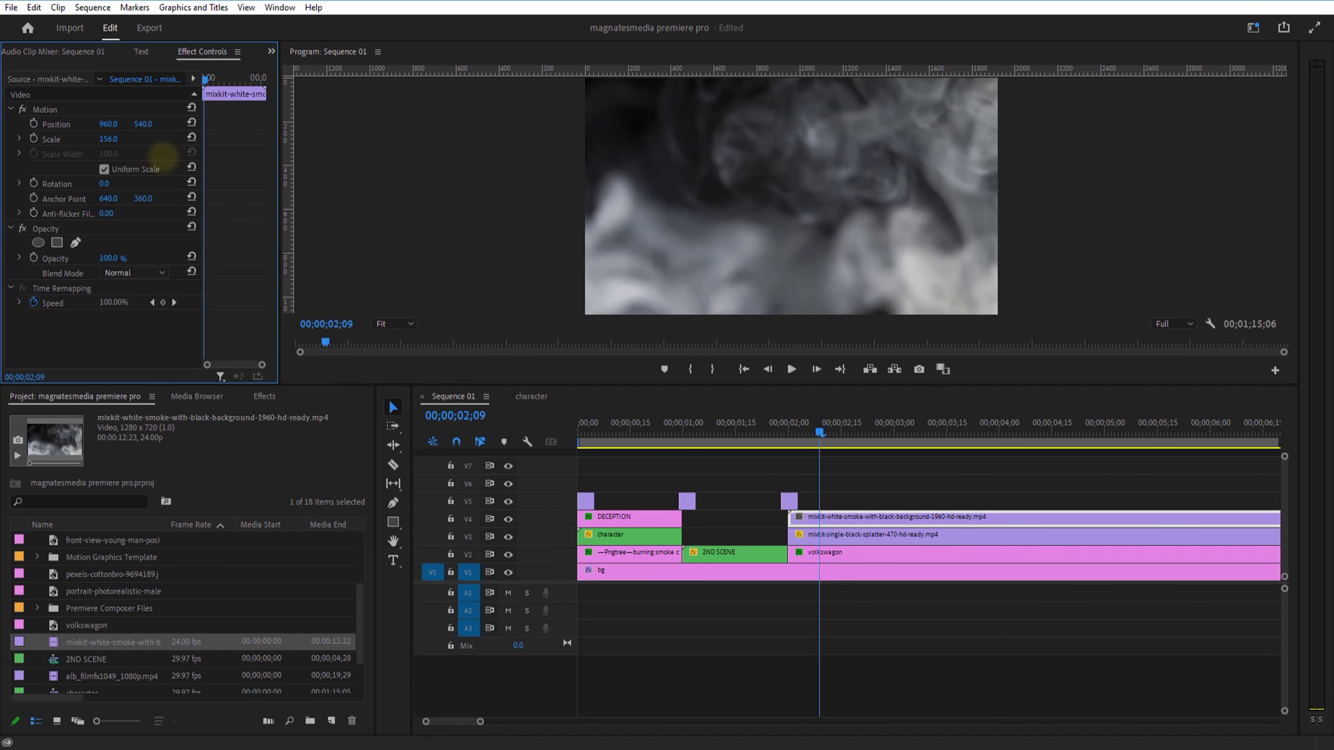
{"action": "left_click", "coordinate": [137, 273]}
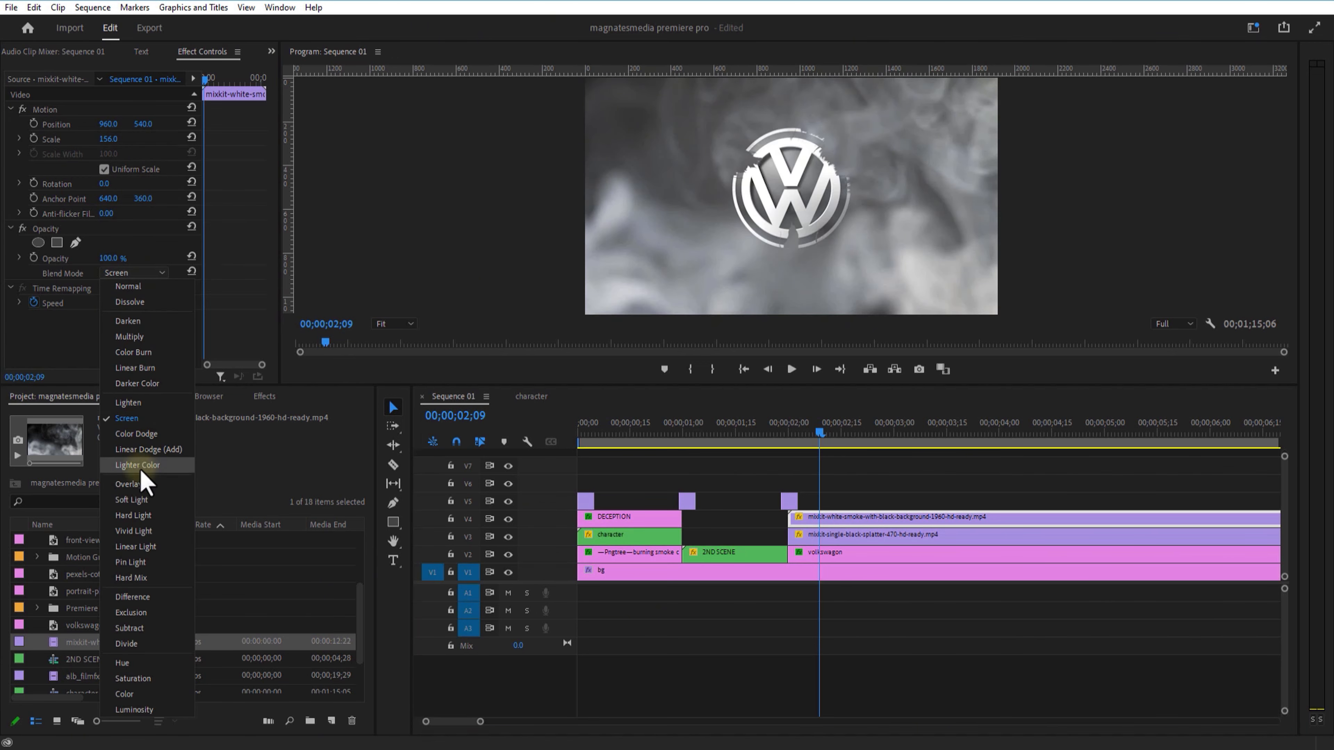
{"action": "left_click", "coordinate": [128, 484]}
- Move the last film burn up to track V6 and put a Soft Light smoke copy with lowered opacity on track V5
{"action": "left_click", "coordinate": [789, 501]}
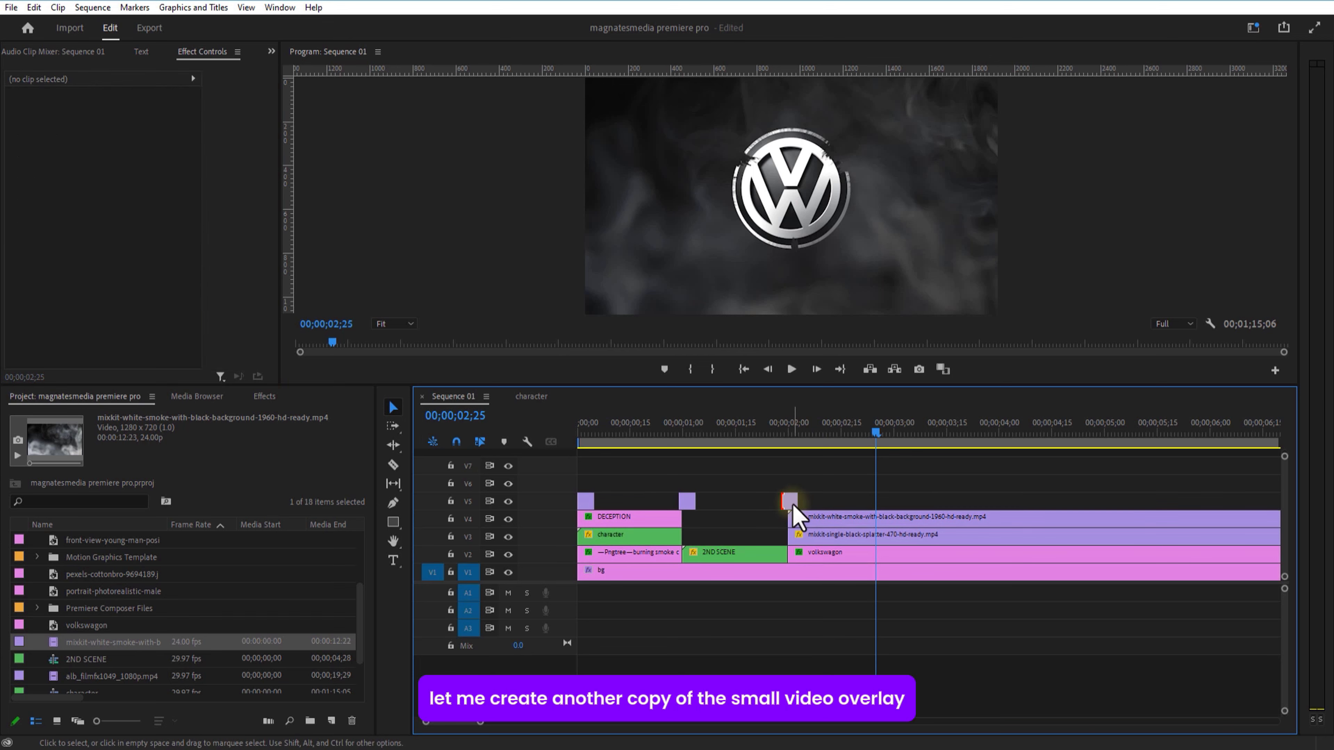
{"action": "left_click_drag", "start_coordinate": [793, 503], "coordinate": [837, 505]}
{"action": "left_click", "coordinate": [809, 517]}
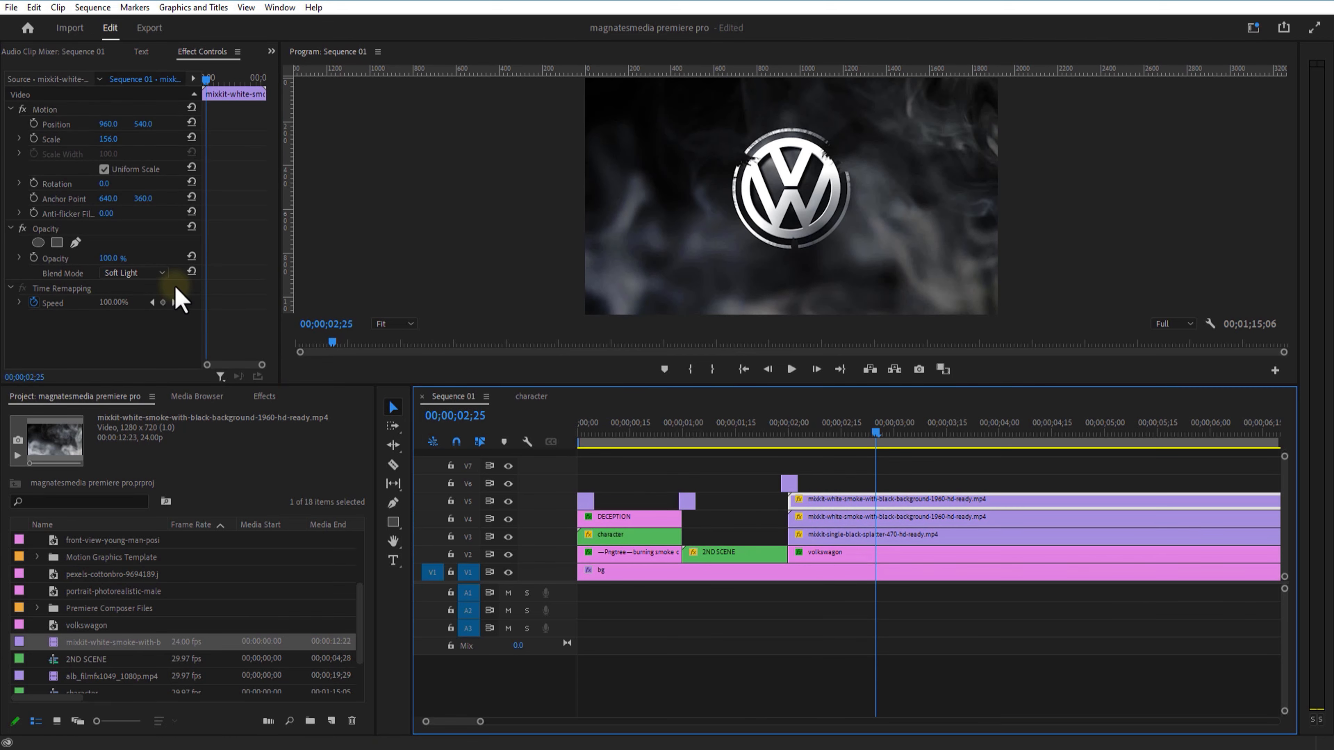
{"action": "left_click_drag", "start_coordinate": [117, 258], "coordinate": [111, 258]}
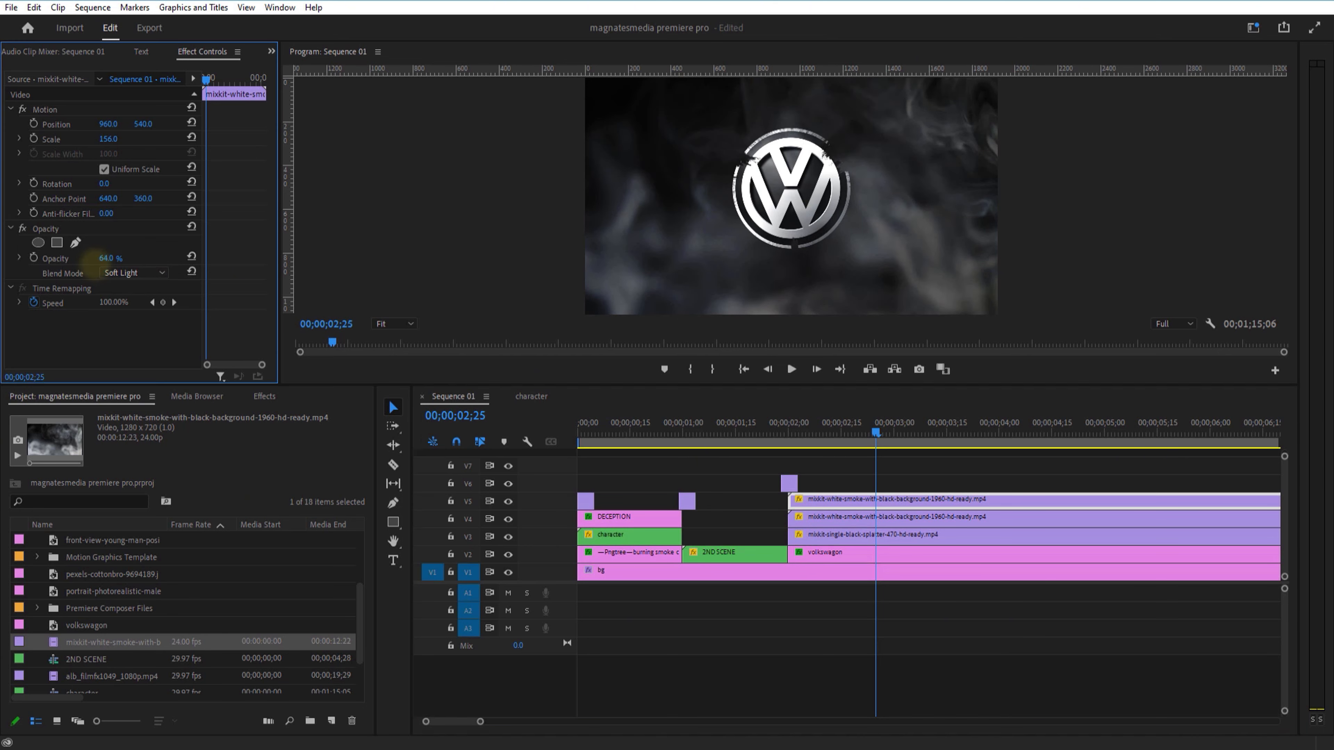
- Move the film burn overlay at the start of the third scene from track V6 up to track V7
{"action": "left_click_drag", "start_coordinate": [883, 426], "coordinate": [838, 430]}
{"action": "left_click", "coordinate": [791, 487]}
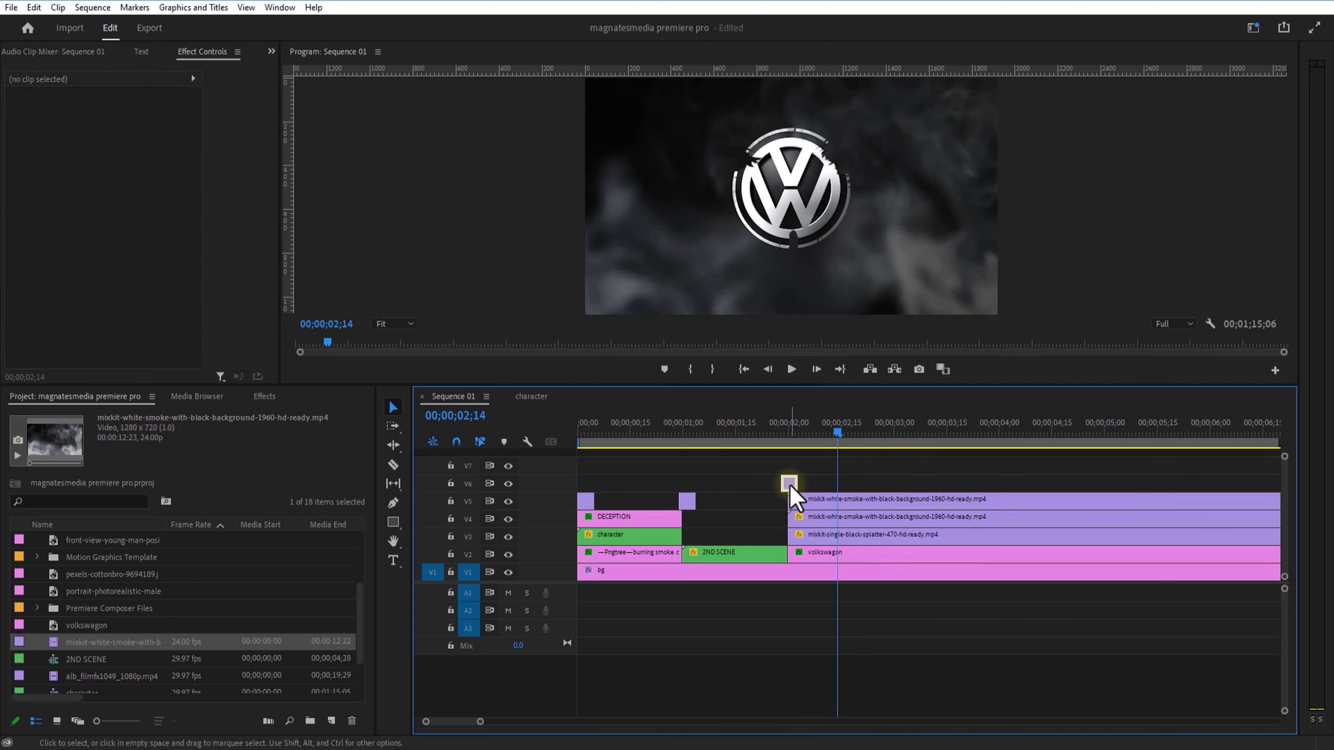
{"action": "left_click_drag", "start_coordinate": [791, 487], "coordinate": [792, 469]}
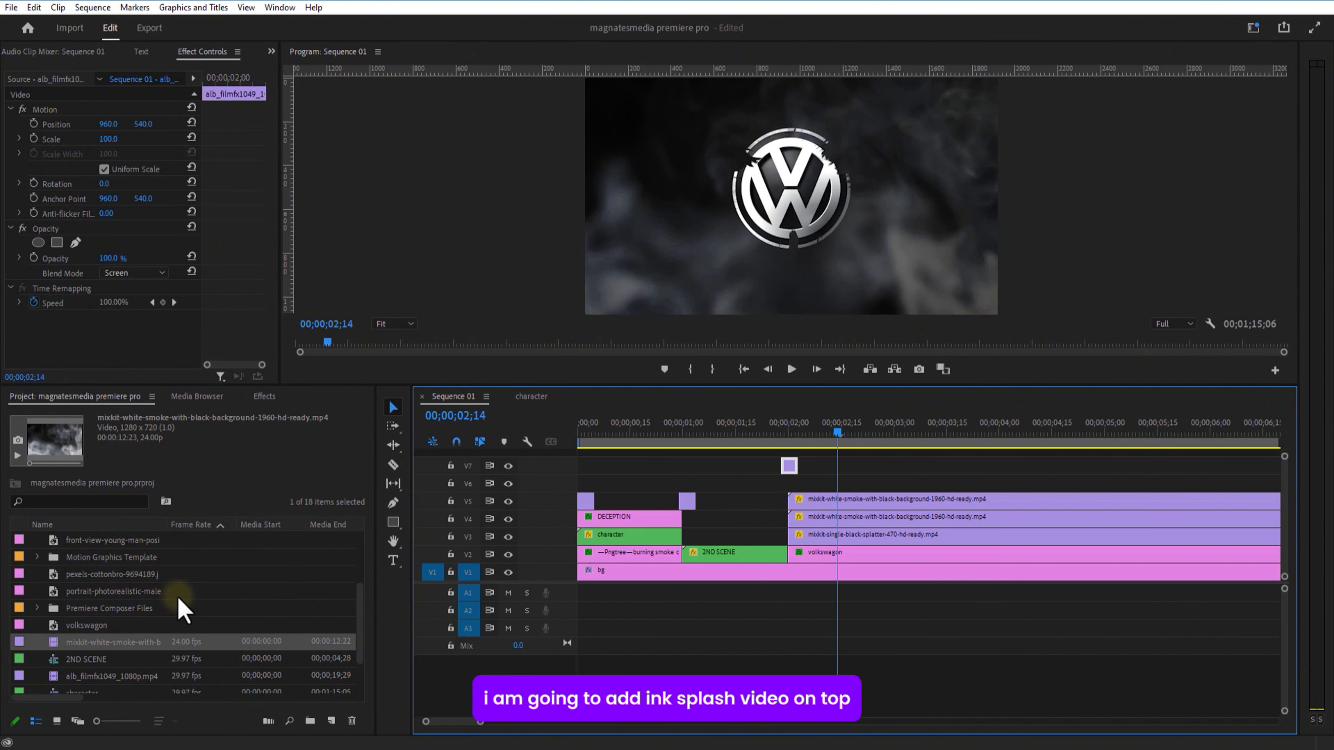
- Add the black ink splatter video to track V6 at 00;00;02;00 and scale it to 156
{"action": "scroll", "coordinate": [102, 680], "scroll_direction": "down", "scroll_amount": 3}
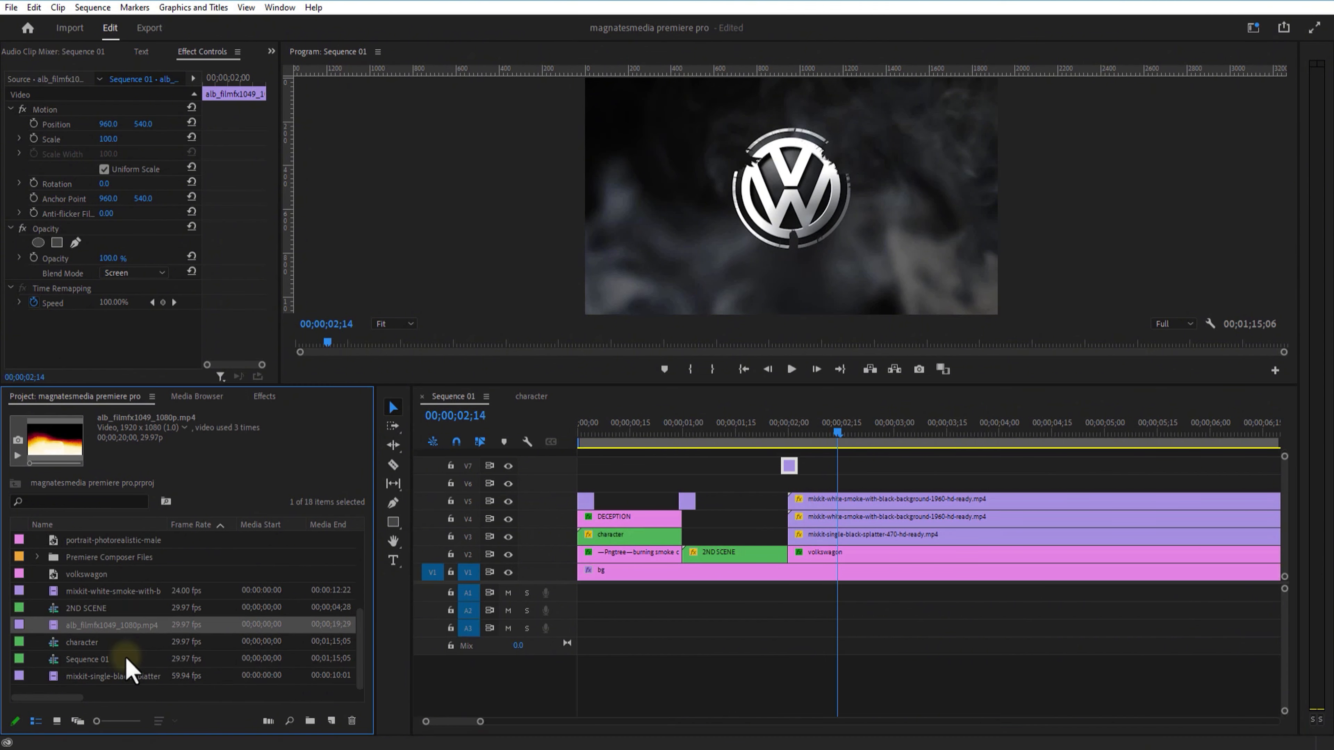
{"action": "left_click", "coordinate": [118, 681]}
{"action": "left_click_drag", "start_coordinate": [94, 674], "coordinate": [791, 484]}
{"action": "left_click", "coordinate": [837, 484]}
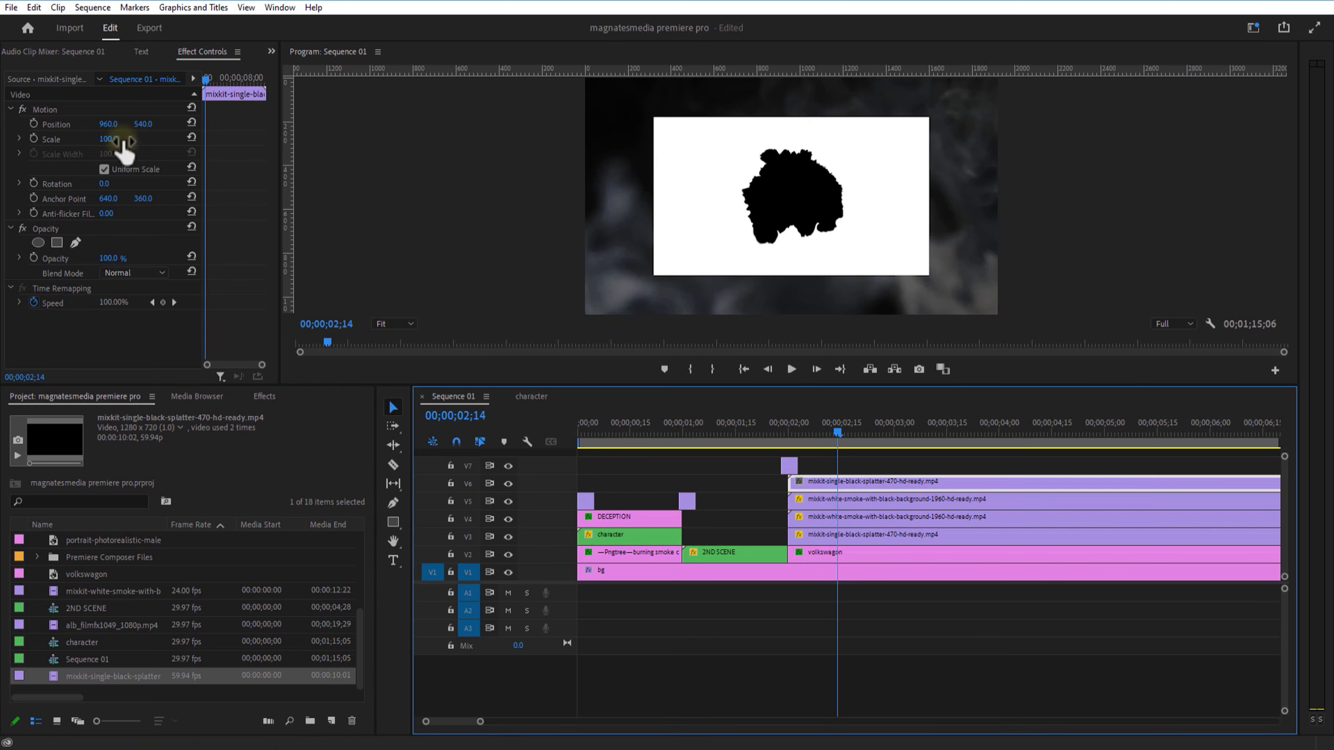
{"action": "left_click_drag", "start_coordinate": [113, 139], "coordinate": [151, 139]}
- Cut the V6 splatter clip at 00;00;02;24 and ripple delete the part before the cut
{"action": "left_click_drag", "start_coordinate": [838, 433], "coordinate": [872, 437]}
{"action": "left_click", "coordinate": [394, 465]}
{"action": "left_click", "coordinate": [873, 484]}
{"action": "left_click", "coordinate": [393, 407]}
{"action": "left_click", "coordinate": [820, 484]}
{"action": "key", "text": "shift+Delete"}
- Apply the Ultra Key effect to the V6 splatter clip and sample its white background as the key color
{"action": "left_click", "coordinate": [264, 397]}
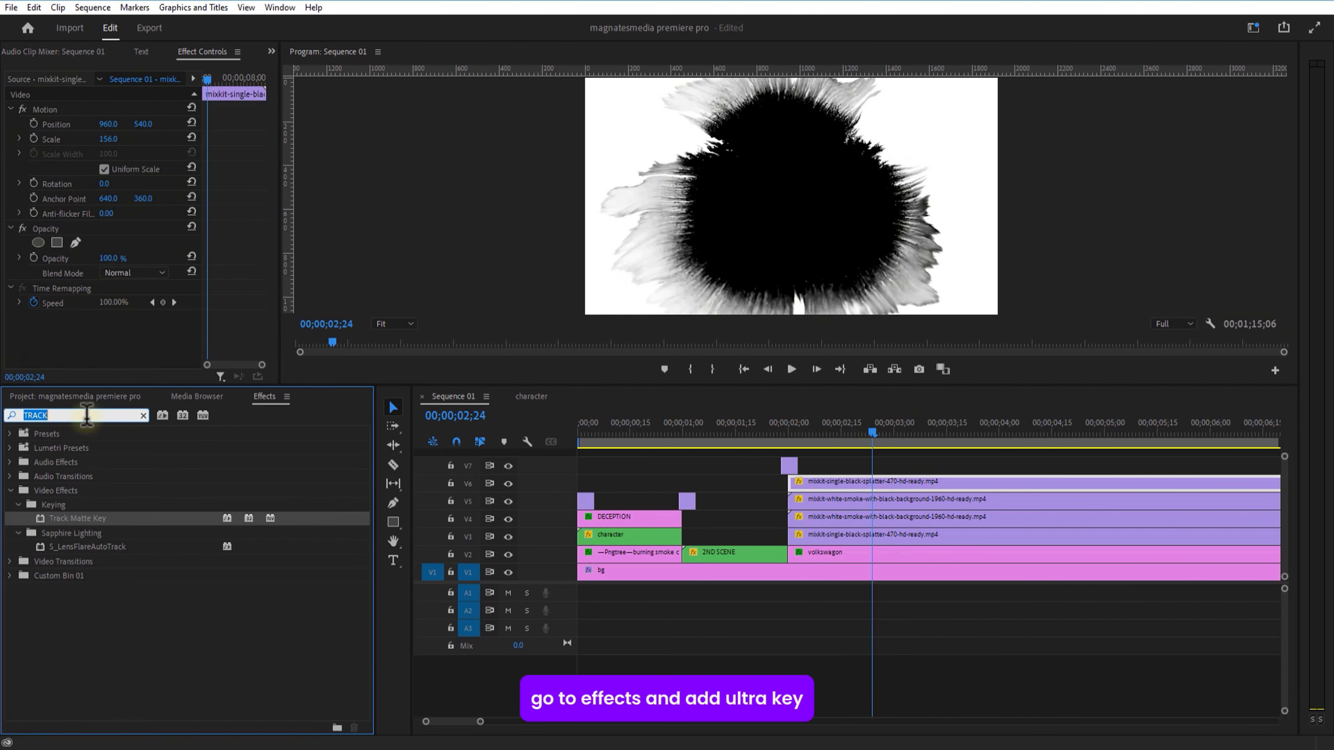
{"action": "left_click", "coordinate": [79, 415]}
{"action": "type", "text": "uLTR"}
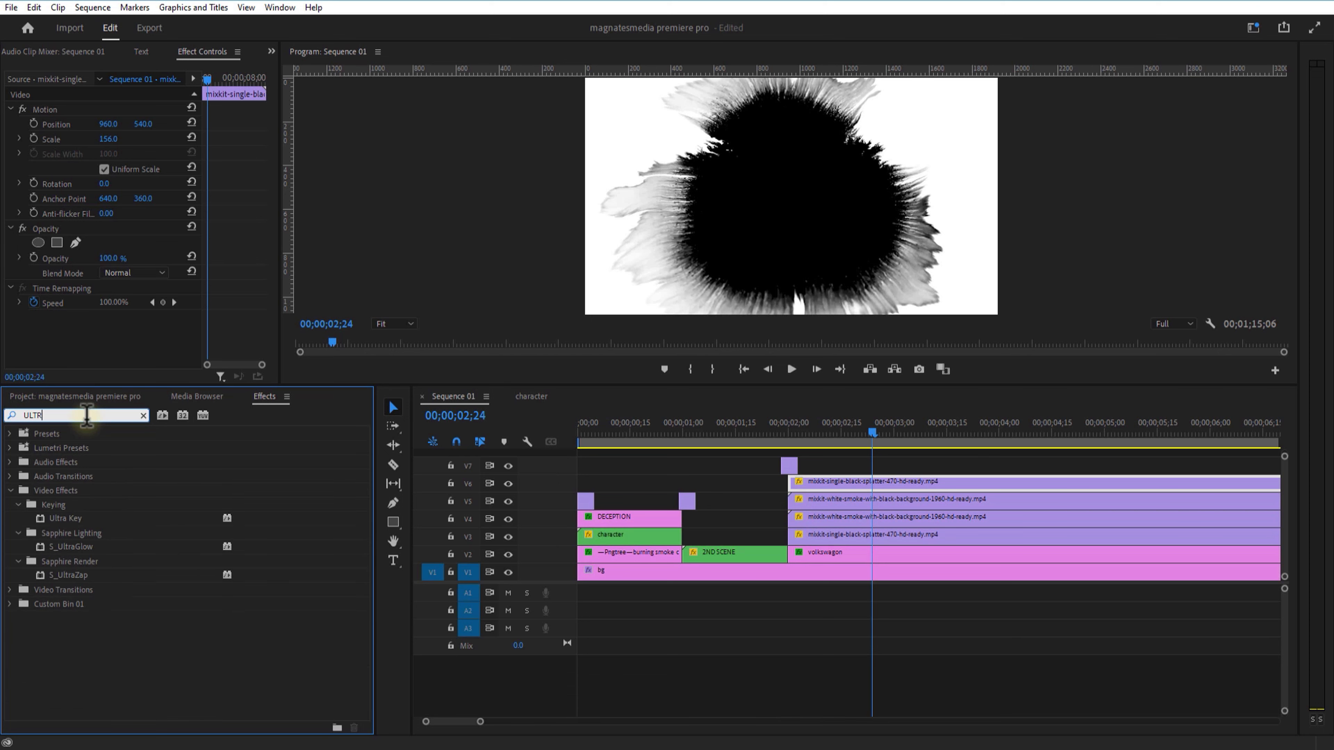
{"action": "left_click_drag", "start_coordinate": [62, 518], "coordinate": [846, 483]}
{"action": "left_click_drag", "start_coordinate": [271, 275], "coordinate": [262, 349]}
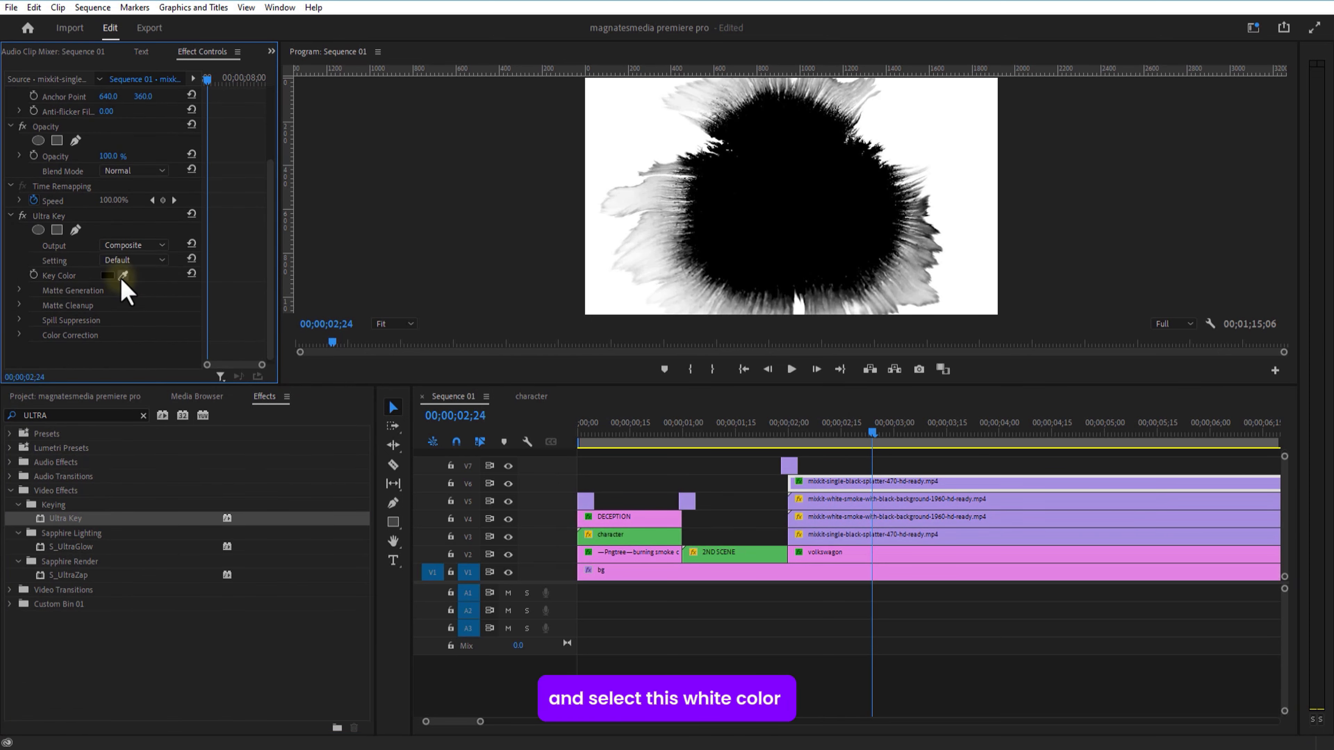
{"action": "left_click", "coordinate": [610, 138]}
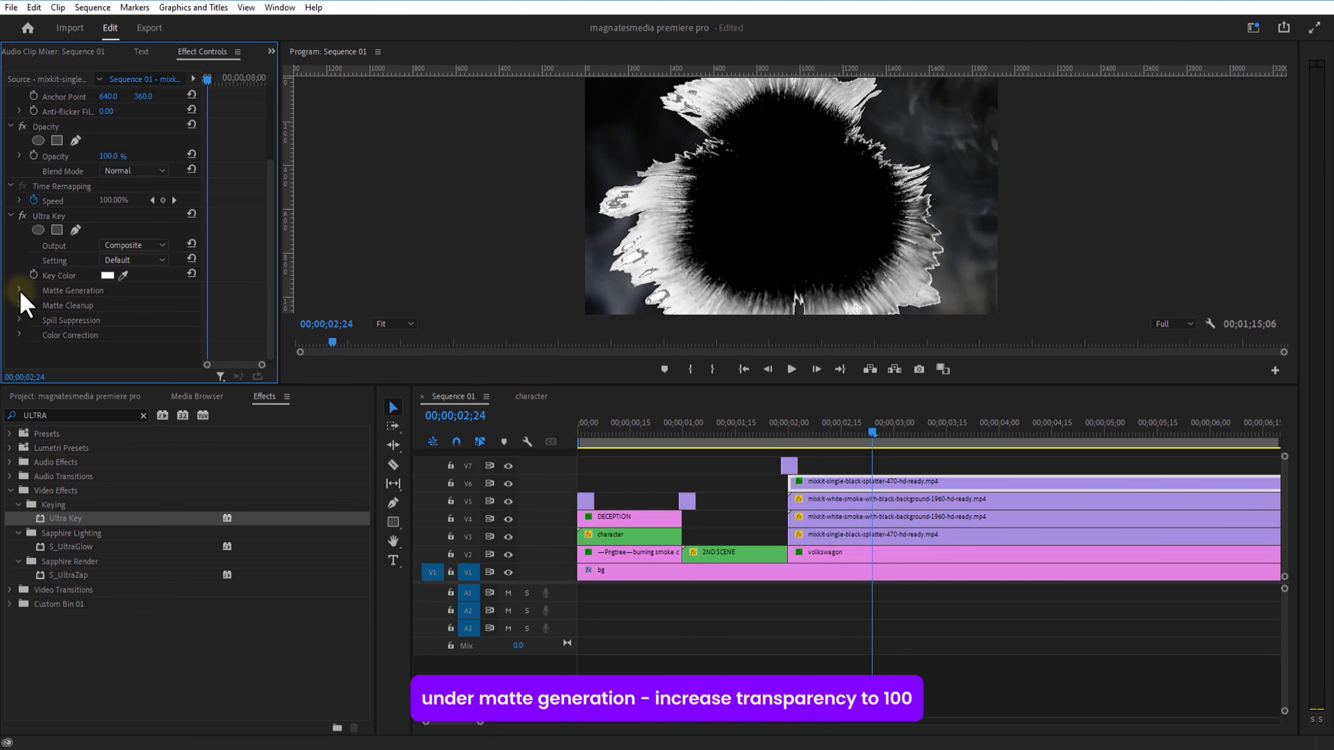
- Set the Ultra Key matte generation's Transparency and Highlight to 100 on the V6 splatter clip, then scrub through the result
{"action": "scroll", "coordinate": [23, 305], "scroll_direction": "down", "scroll_amount": 1}
{"action": "left_click_drag", "start_coordinate": [108, 277], "coordinate": [239, 280]}
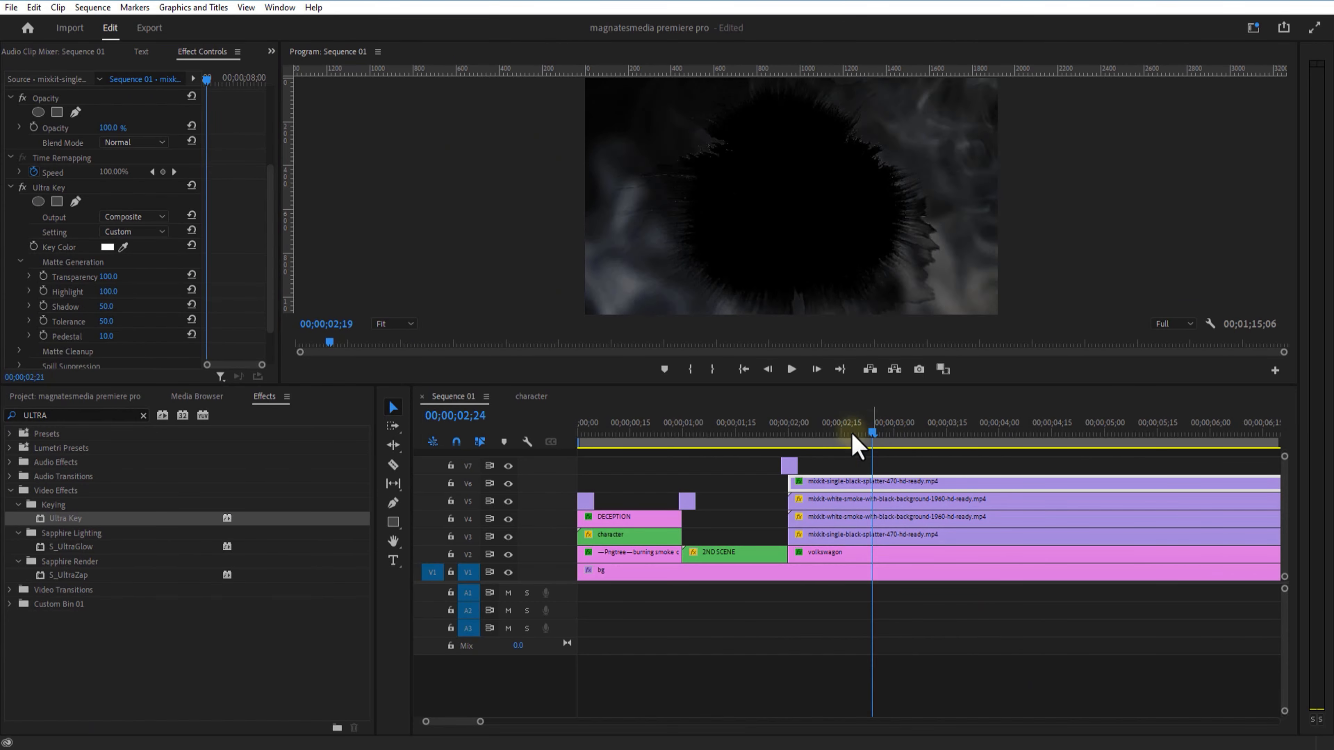
{"action": "left_click_drag", "start_coordinate": [1072, 543], "coordinate": [998, 562]}
{"action": "left_click_drag", "start_coordinate": [793, 448], "coordinate": [869, 459]}
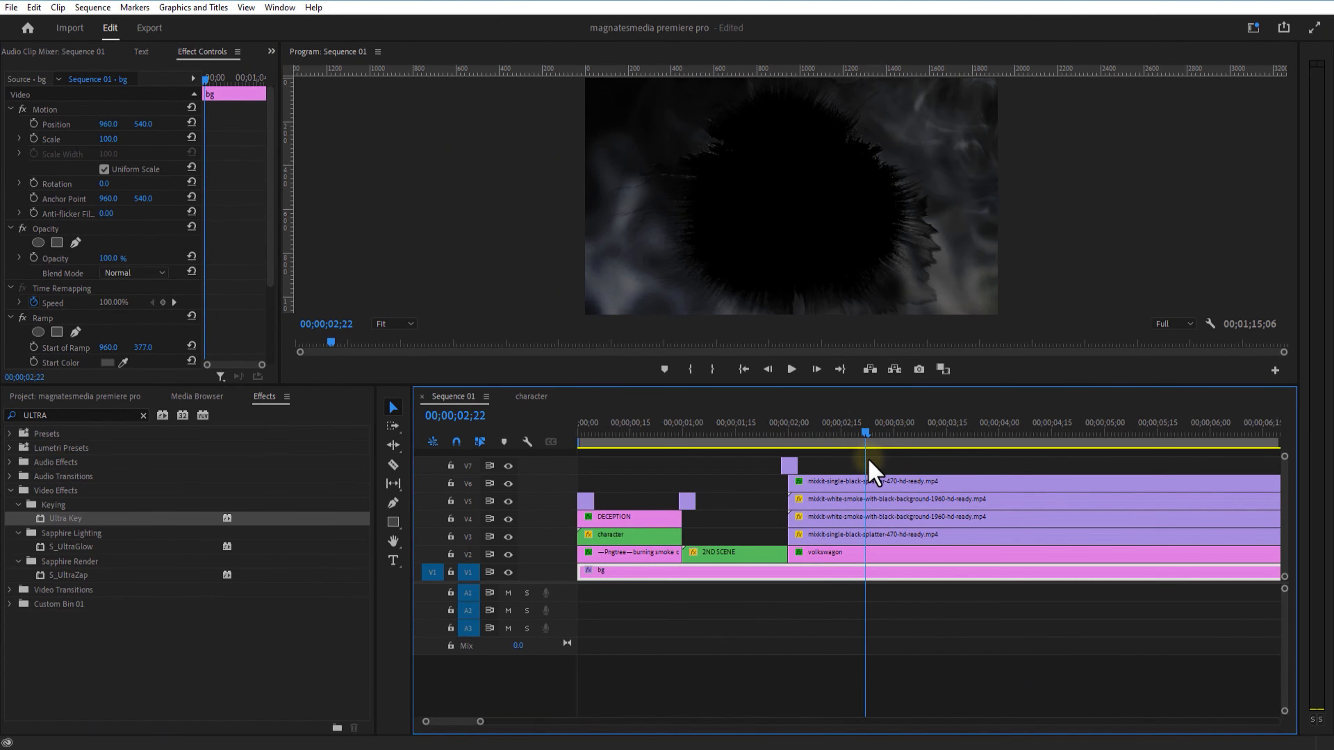
- Find the Tint effect and apply it to the splatter clip on track V6
{"action": "left_click", "coordinate": [868, 484]}
{"action": "left_click", "coordinate": [97, 416]}
{"action": "type", "text": "TINT"}
{"action": "left_click_drag", "start_coordinate": [229, 516], "coordinate": [866, 483]}
{"action": "left_click_drag", "start_coordinate": [273, 215], "coordinate": [271, 337]}
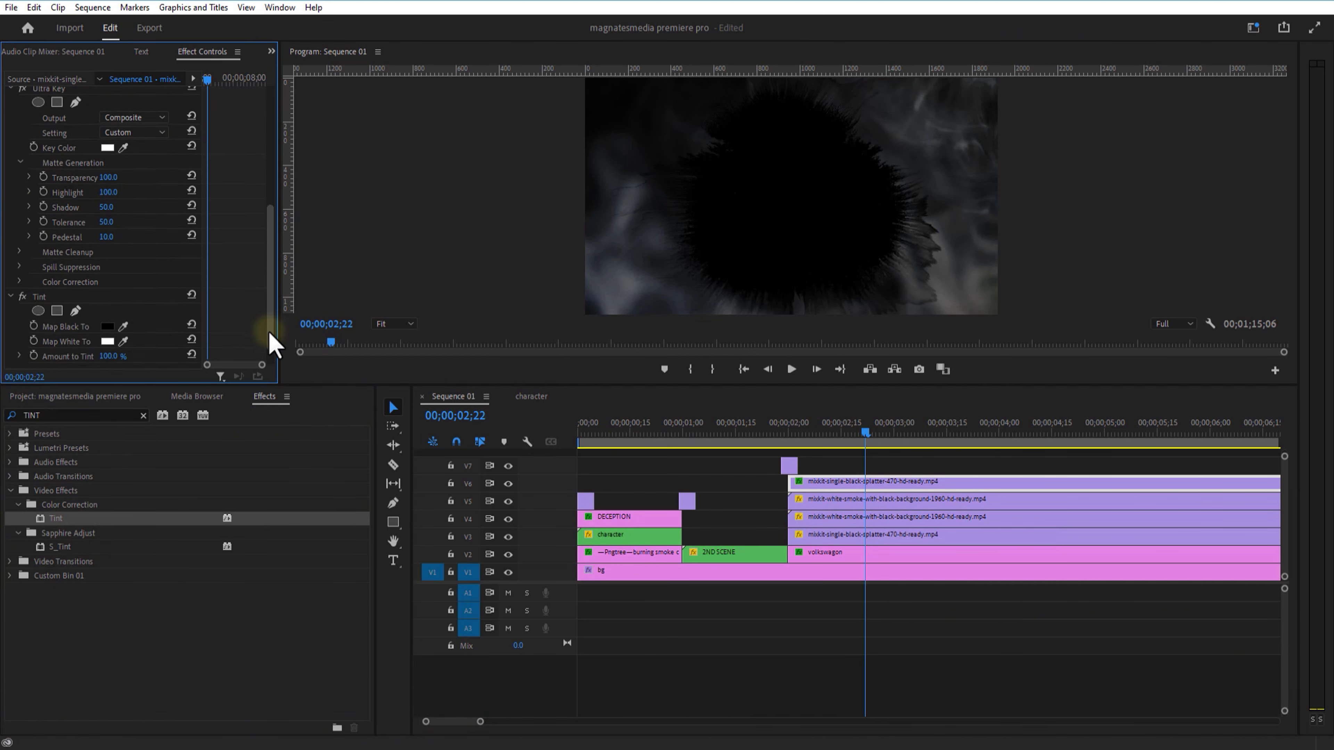
- Set the V6 splatter tint's Map Black To color to pure red and lower the clip's opacity to 26%
{"action": "left_click", "coordinate": [107, 301]}
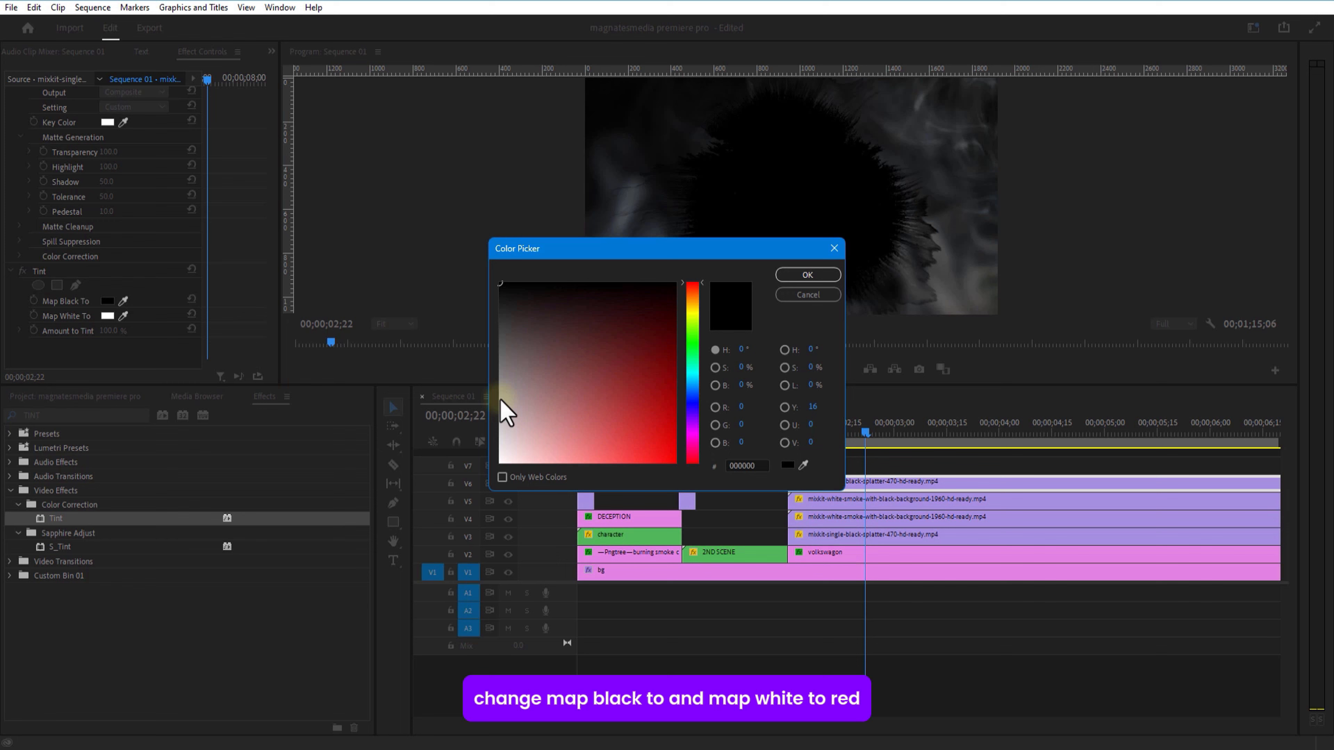
{"action": "left_click", "coordinate": [676, 462]}
{"action": "key", "text": "Return"}
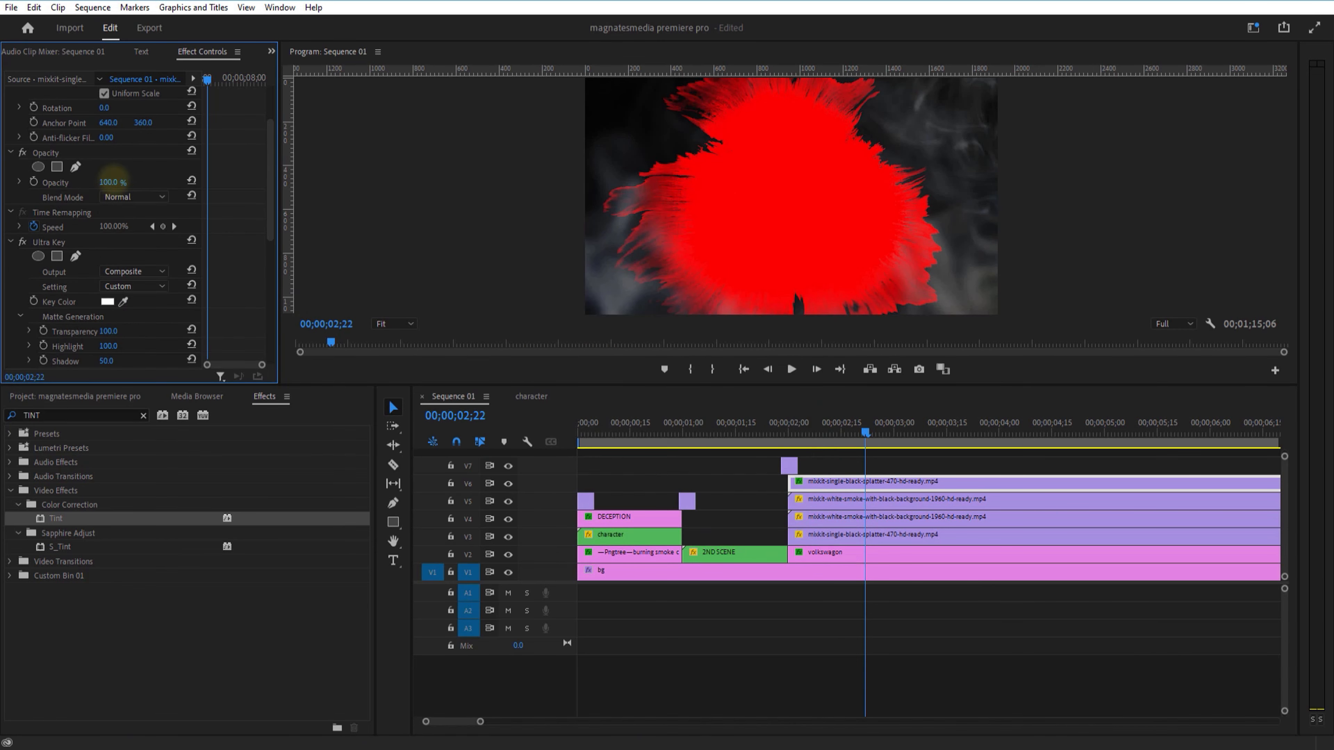
{"action": "left_click_drag", "start_coordinate": [113, 176], "coordinate": [55, 181]}
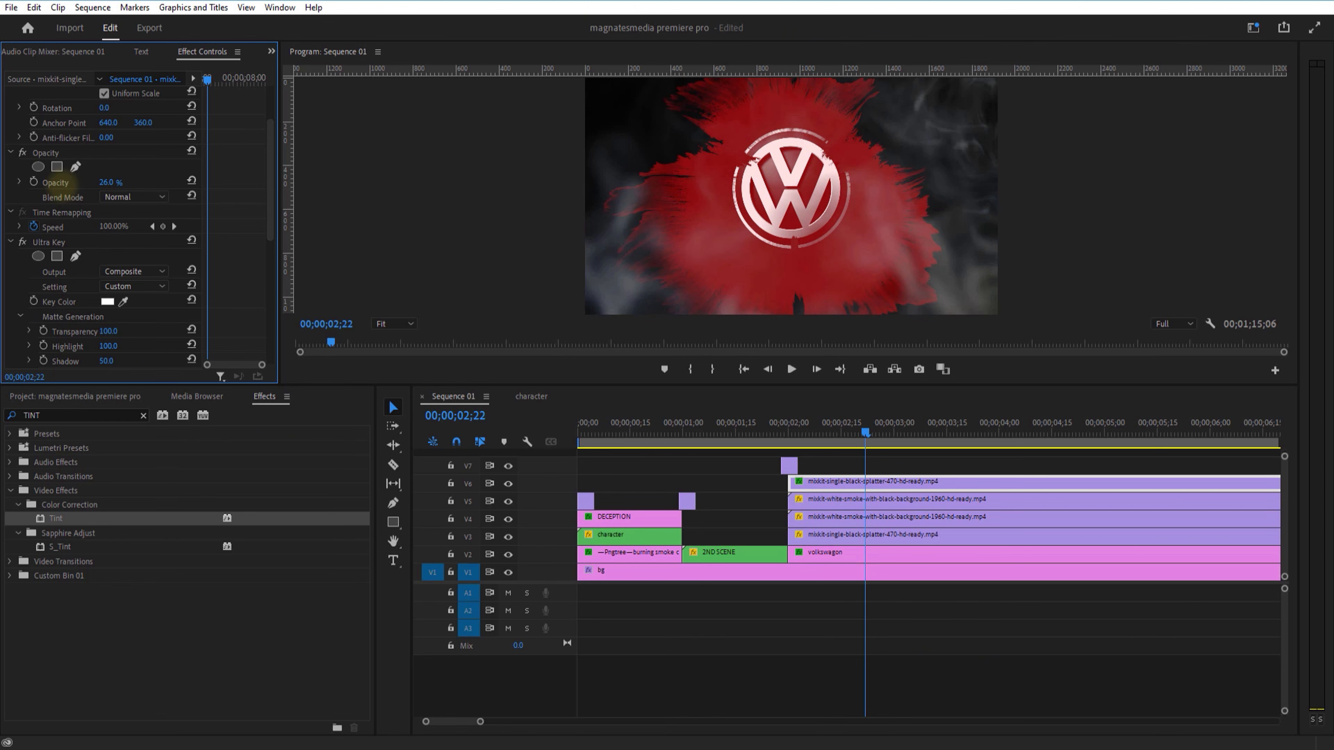
{"action": "left_click_drag", "start_coordinate": [74, 183], "coordinate": [75, 183]}
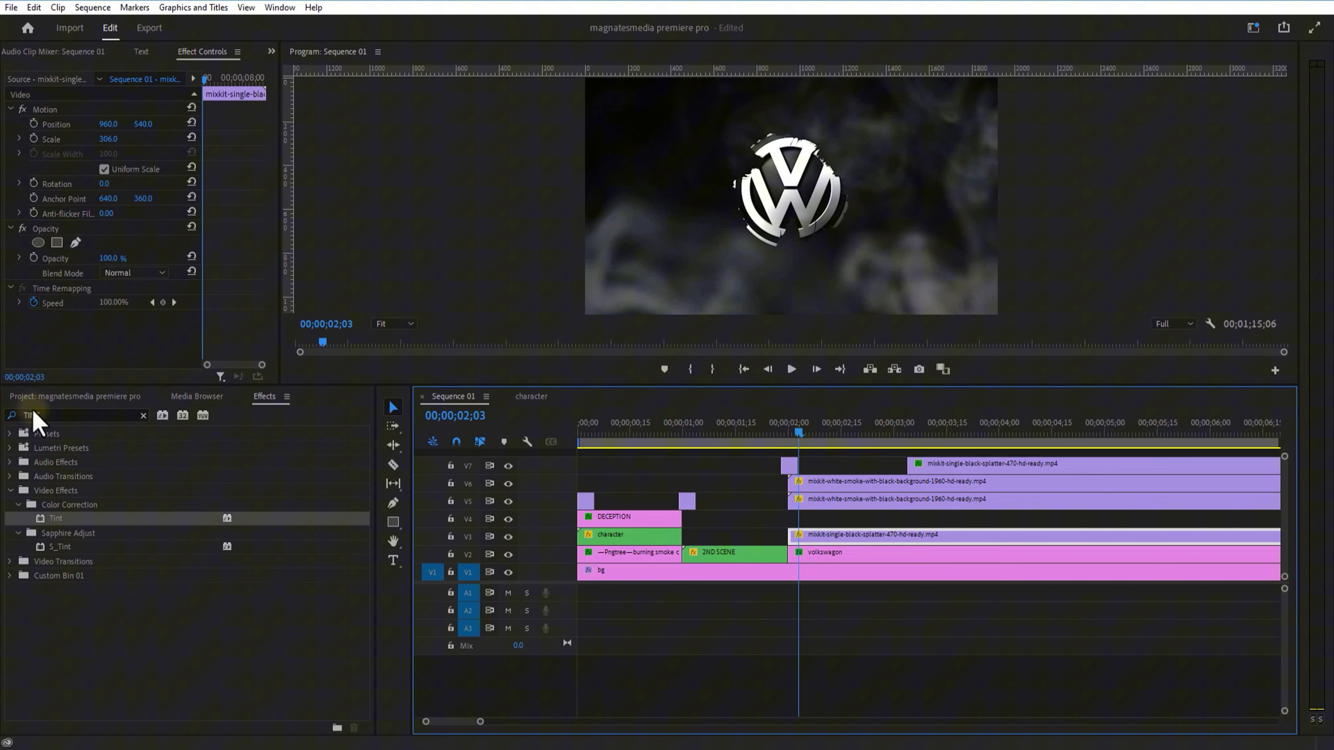
- Add close-up-hand-held-high.png to track V4 at the lower left of the logo, with scale 62 and rotation 29°, and apply Tint
{"action": "left_click", "coordinate": [75, 397]}
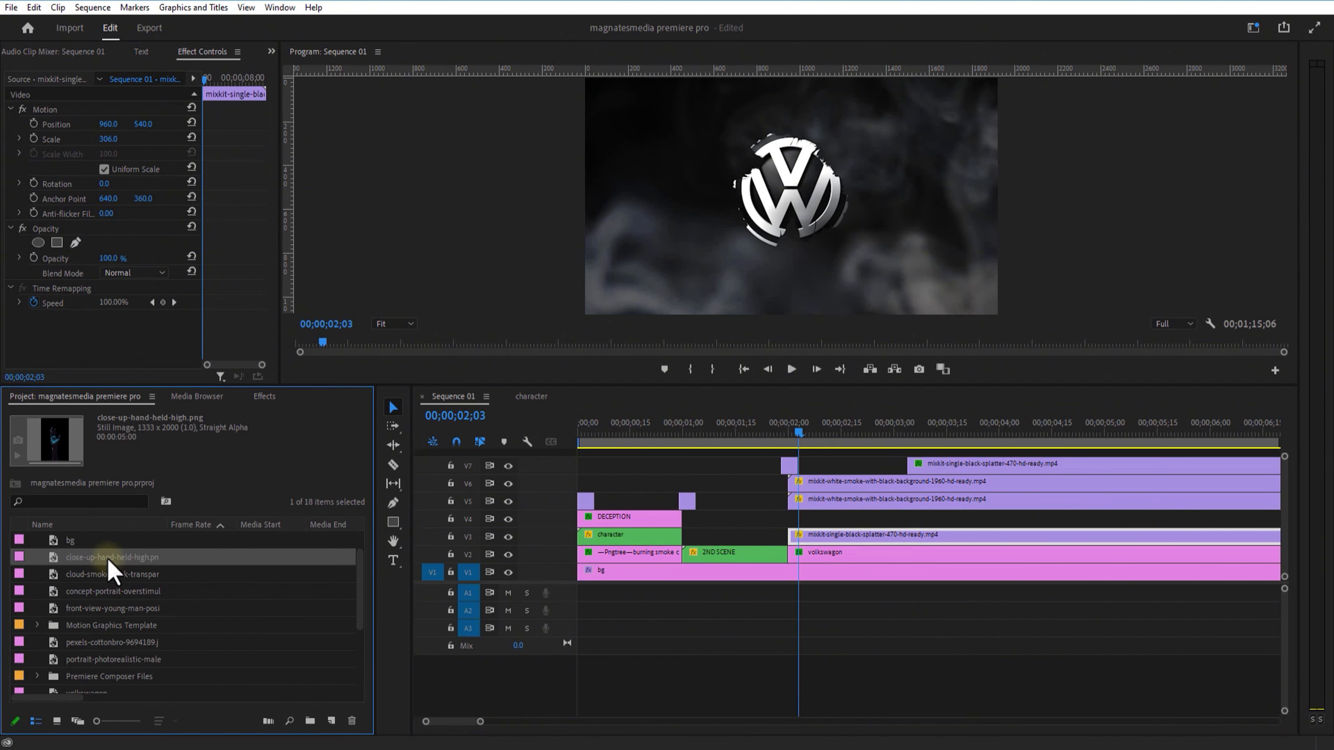
{"action": "left_click_drag", "start_coordinate": [107, 558], "coordinate": [791, 522]}
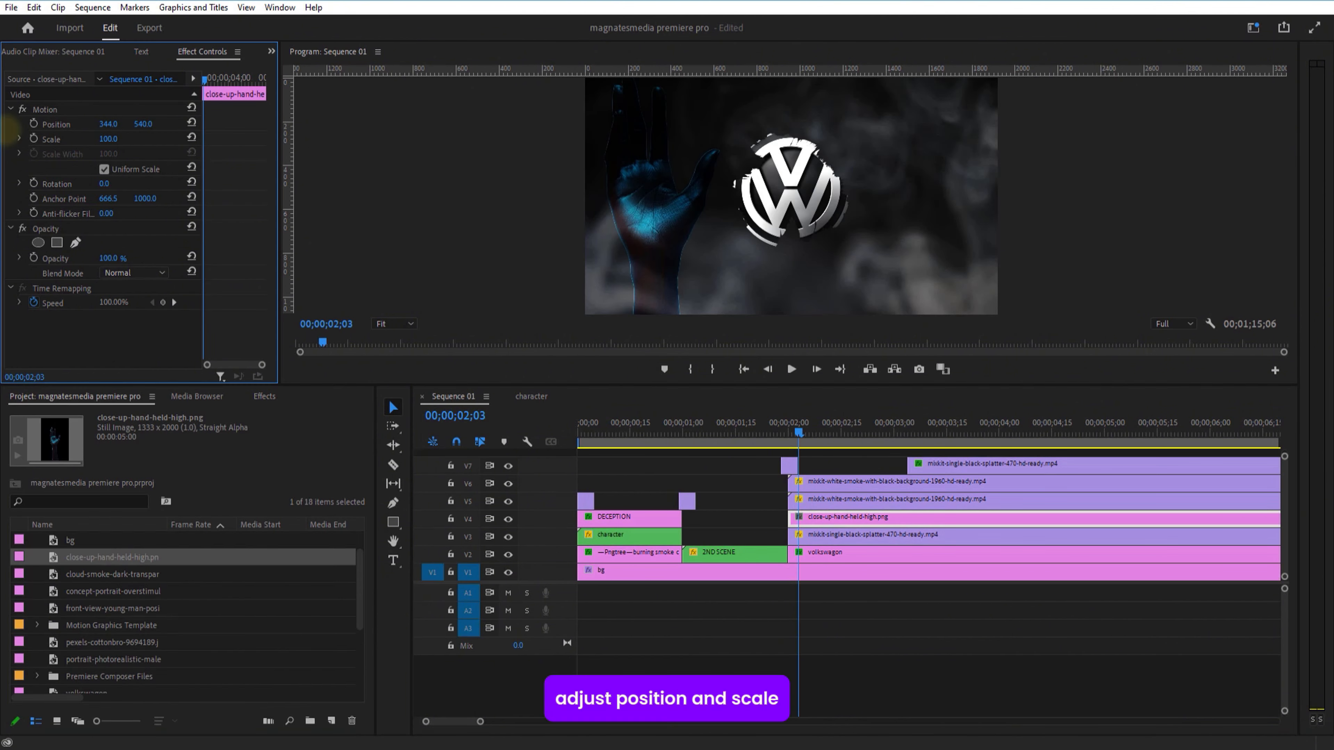
{"action": "left_click_drag", "start_coordinate": [142, 124], "coordinate": [136, 126]}
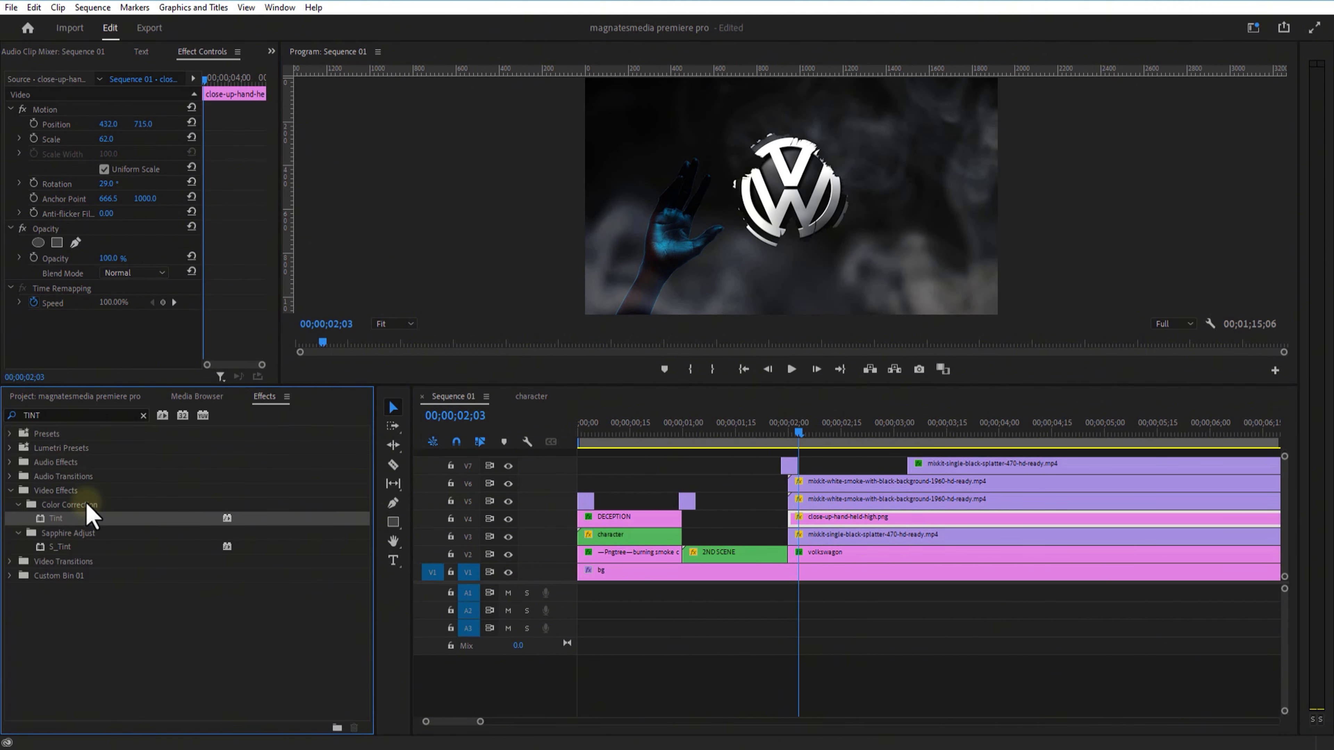
{"action": "left_click_drag", "start_coordinate": [89, 516], "coordinate": [819, 520]}
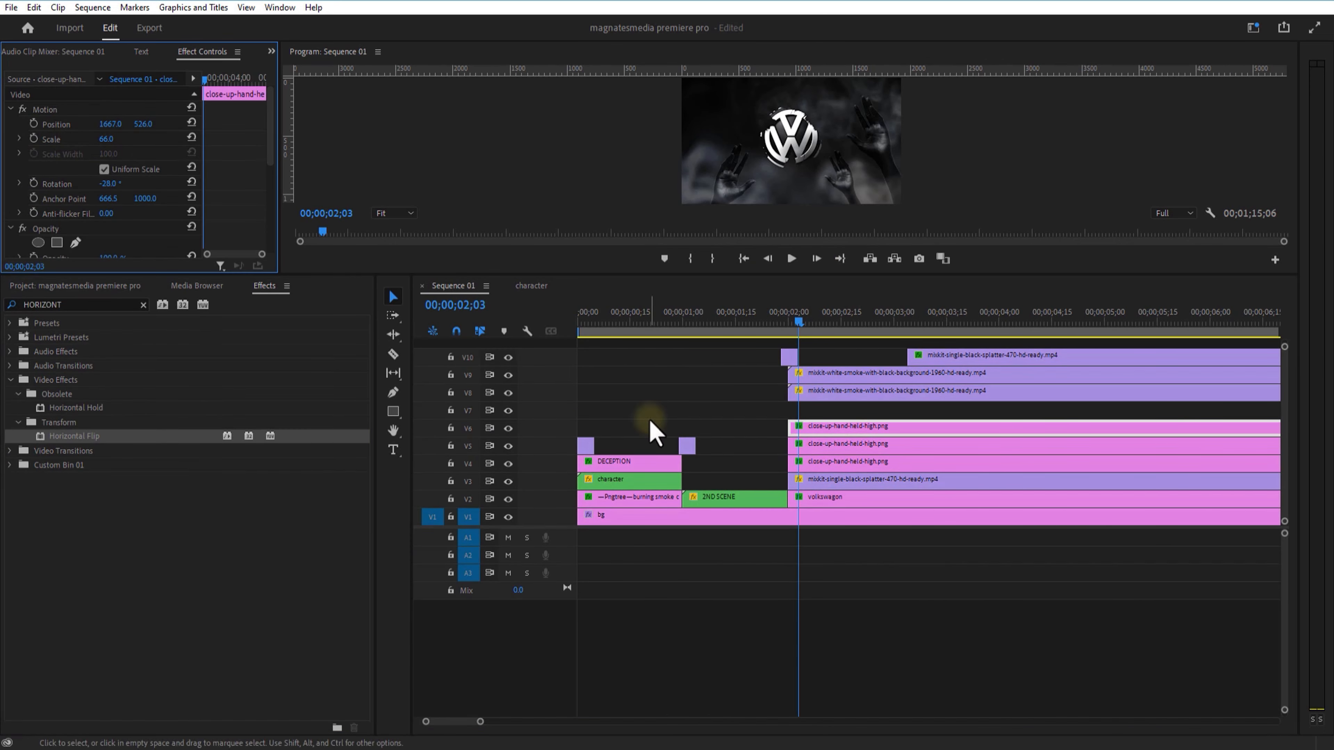
- Rename the three hand clips HAND 1, HAND 2 and HAND 3, and move the clips above them down one track
{"action": "right_click", "coordinate": [835, 444]}
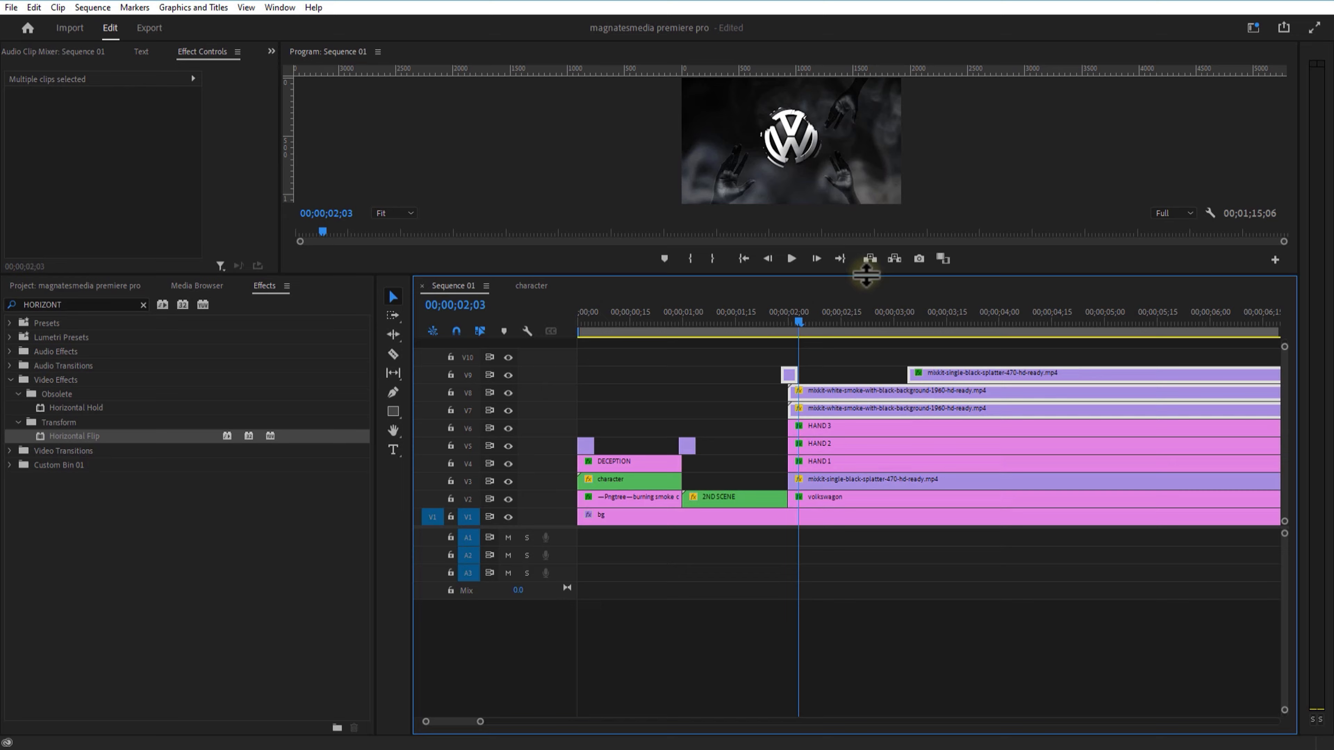
{"action": "left_click_drag", "start_coordinate": [863, 262], "coordinate": [866, 290]}
{"action": "left_click", "coordinate": [827, 371]}
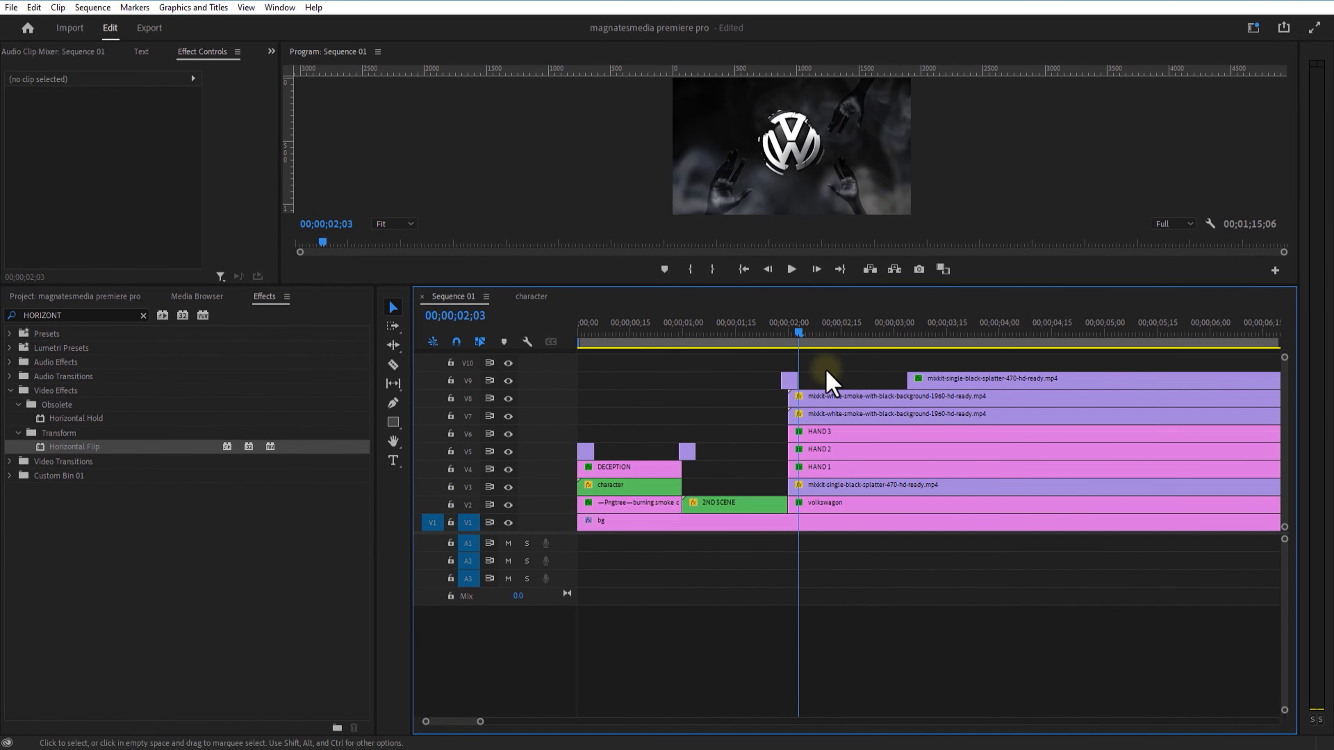
- Move the second film burn clip up to V10 and start the V9 splatter clip earlier, at about 00;00;02;15
{"action": "left_click_drag", "start_coordinate": [789, 383], "coordinate": [789, 364]}
{"action": "left_click_drag", "start_coordinate": [947, 382], "coordinate": [822, 382]}
{"action": "left_click", "coordinate": [778, 334]}
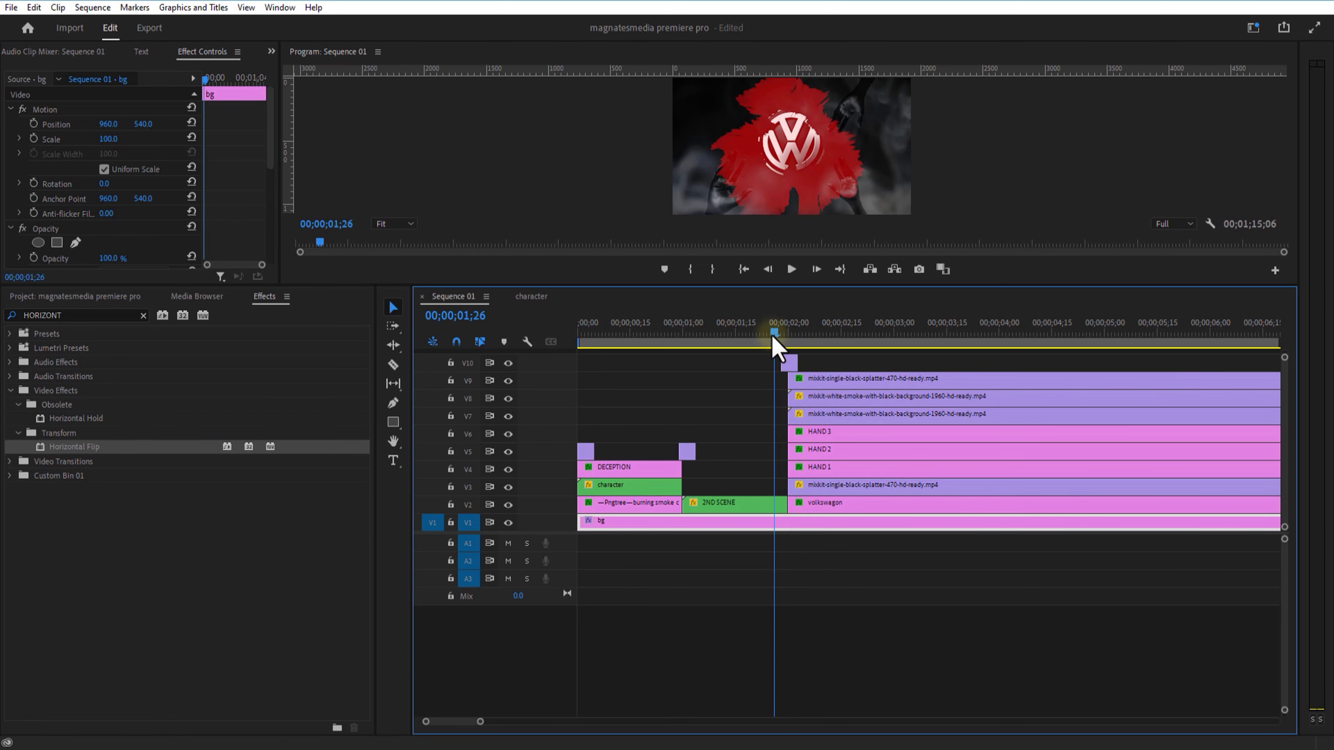
{"action": "left_click_drag", "start_coordinate": [778, 336], "coordinate": [854, 380]}
{"action": "left_click_drag", "start_coordinate": [841, 337], "coordinate": [819, 336]}
{"action": "mouse_move", "coordinate": [879, 286]}
{"action": "left_mouse_down"}
{"action": "mouse_move", "coordinate": [872, 352]}
{"action": "mouse_move", "coordinate": [872, 279]}
{"action": "left_mouse_up"}
{"action": "left_click_drag", "start_coordinate": [819, 348], "coordinate": [802, 346]}
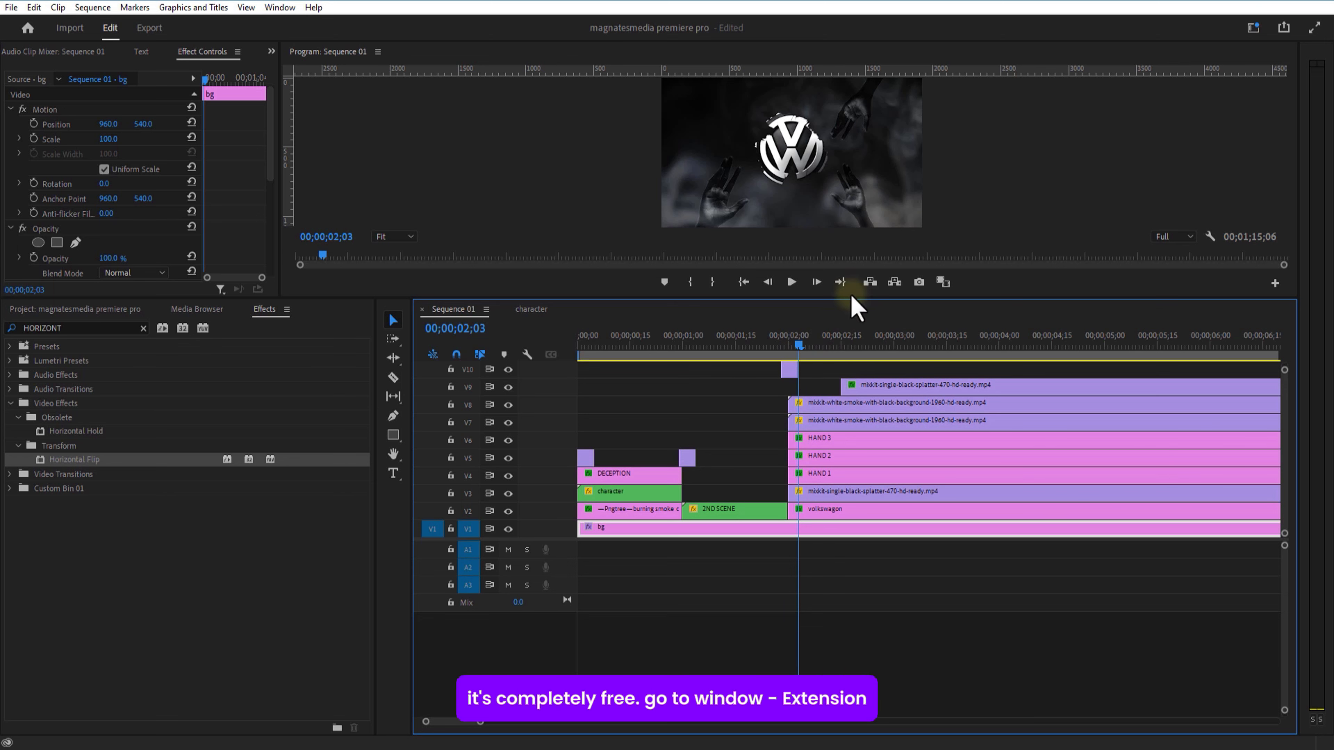
- Open the Premiere Composer extension and add the Fade & Scale & Tracking Characters text preset on V10 at 00;00;02;03
{"action": "left_click", "coordinate": [278, 8]}
{"action": "mouse_move", "coordinate": [347, 52]}
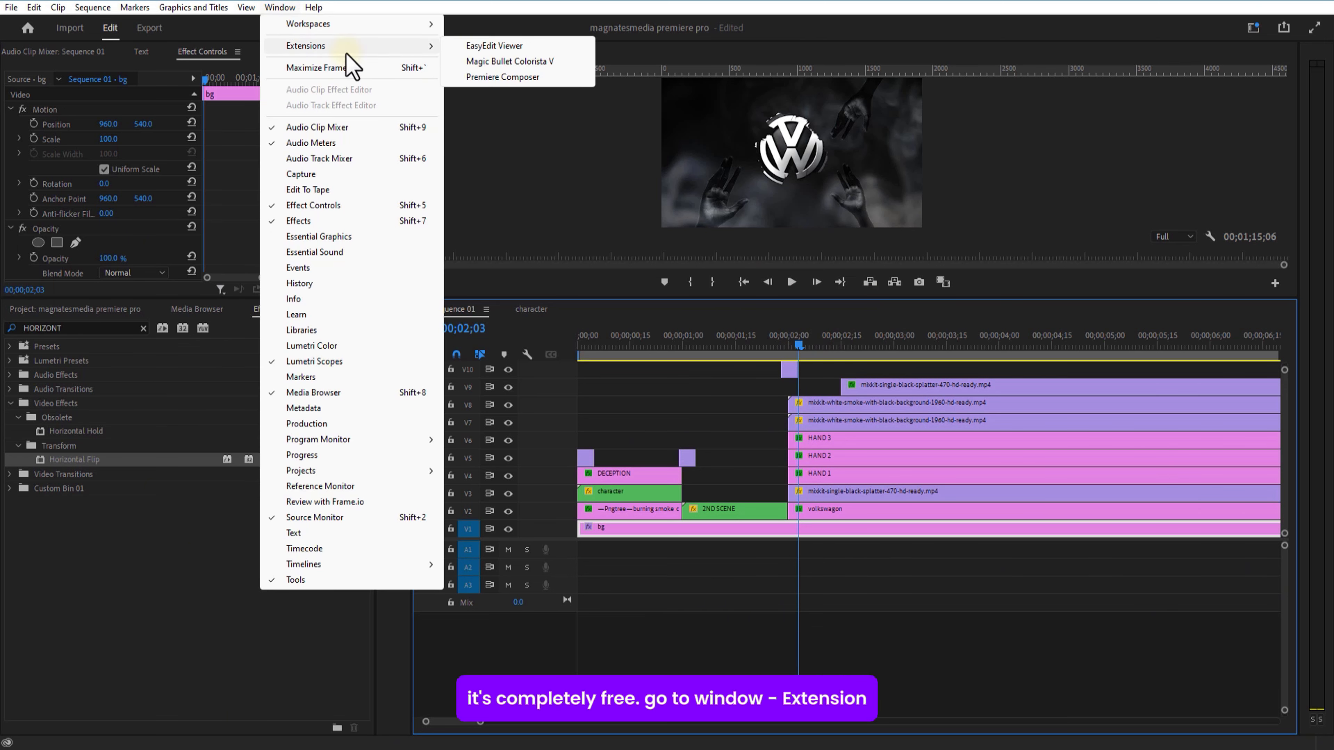
{"action": "left_click", "coordinate": [503, 77]}
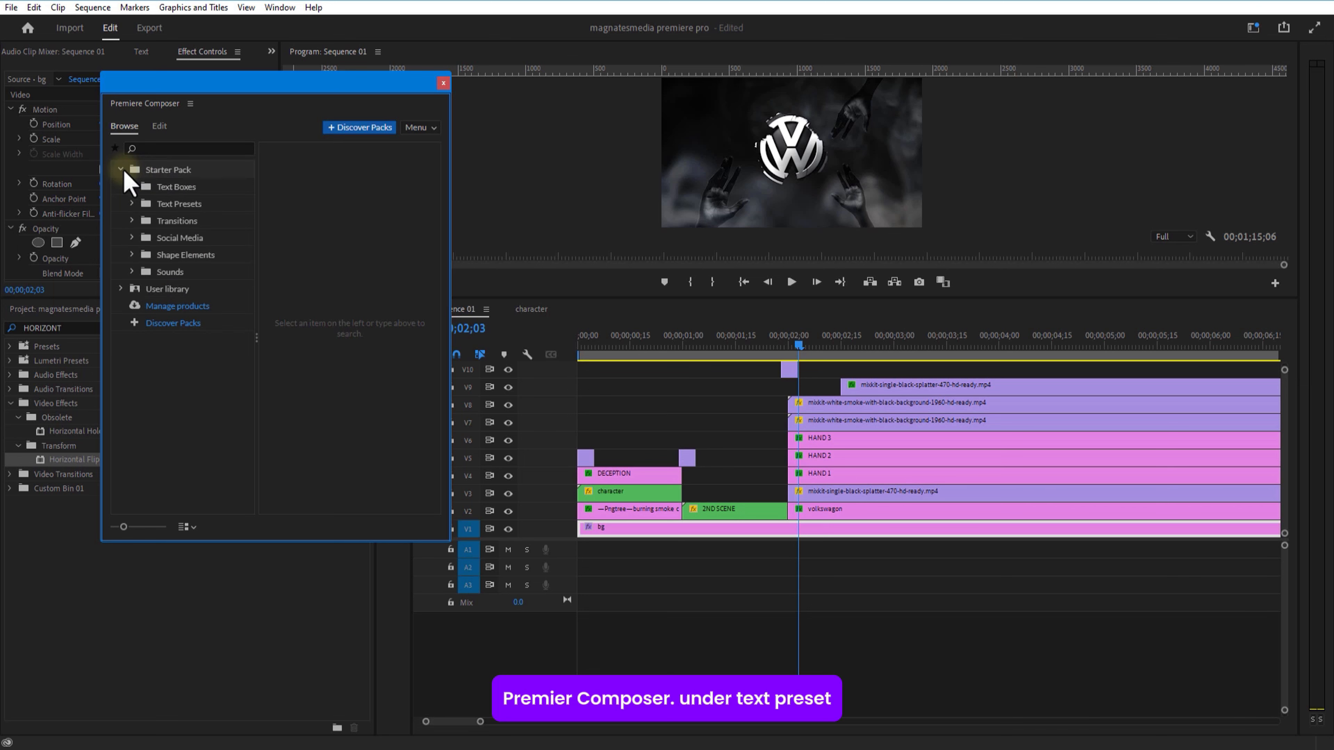
{"action": "left_click", "coordinate": [166, 206]}
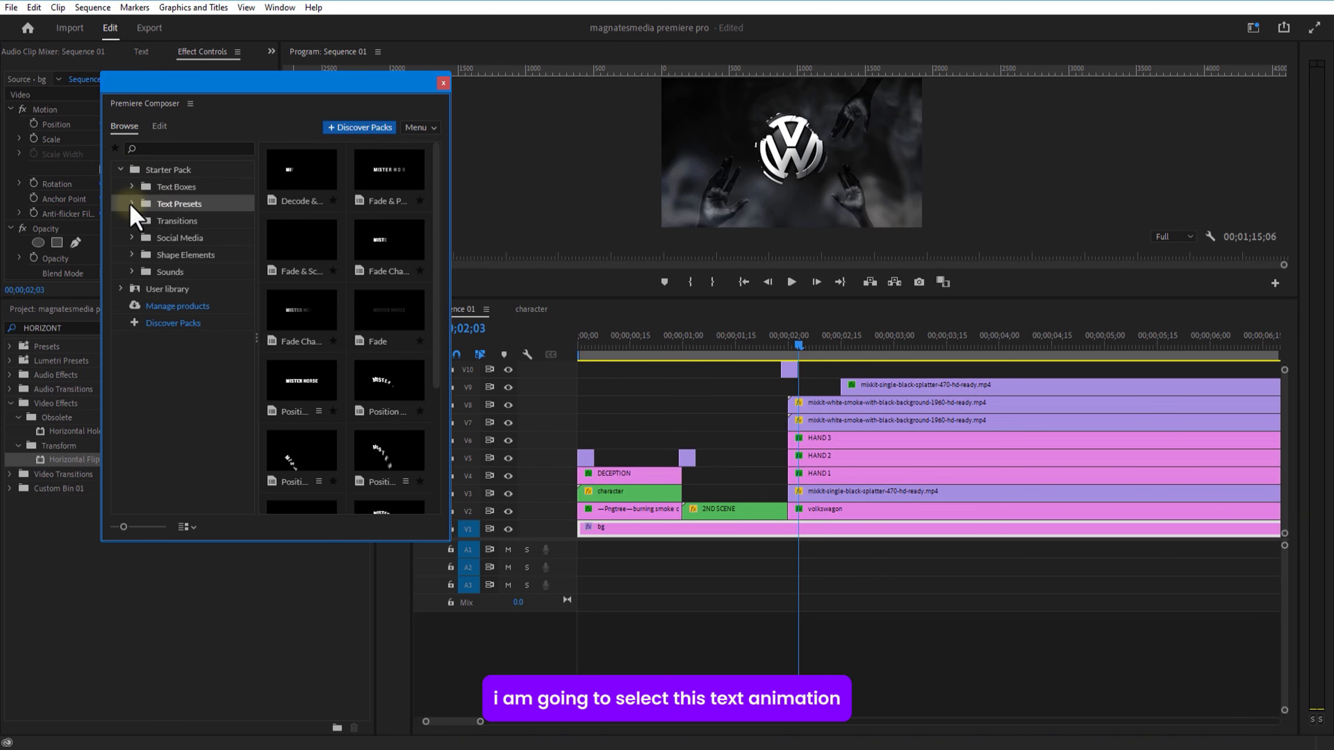
{"action": "left_click", "coordinate": [314, 248]}
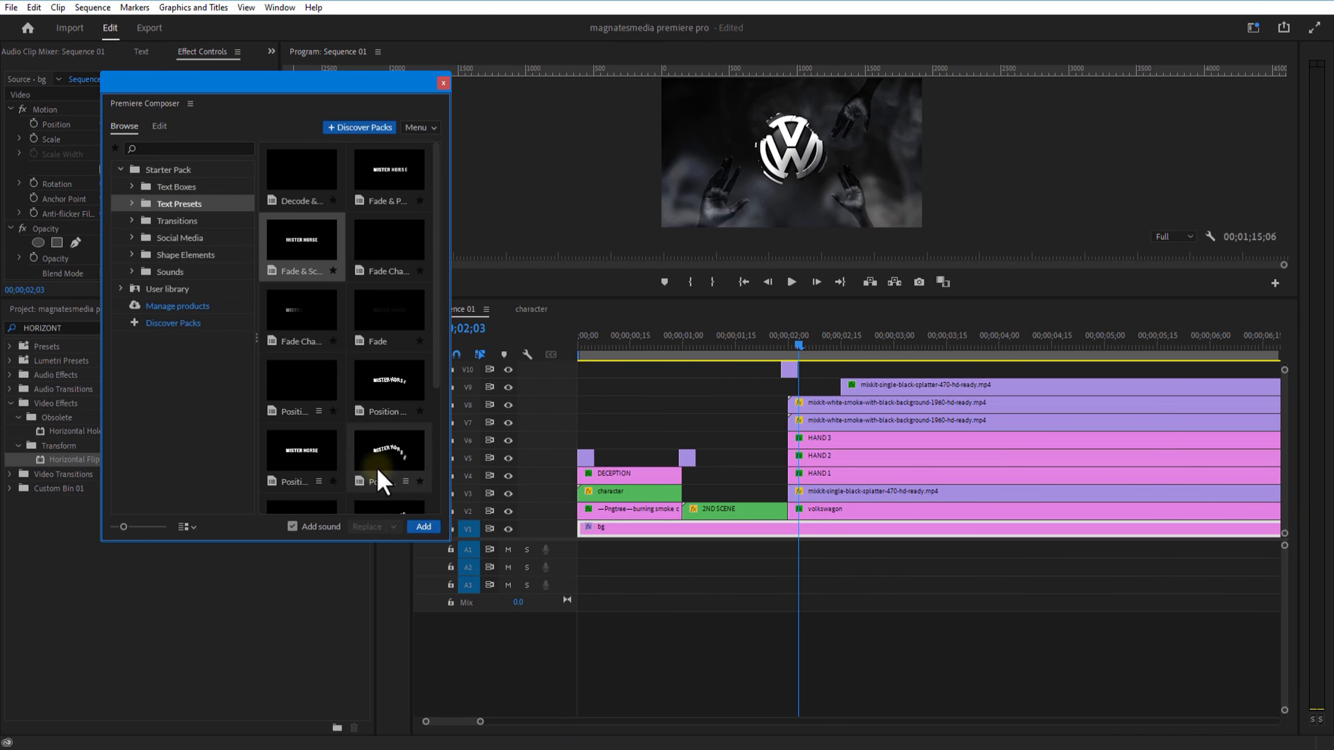
{"action": "left_click", "coordinate": [422, 528]}
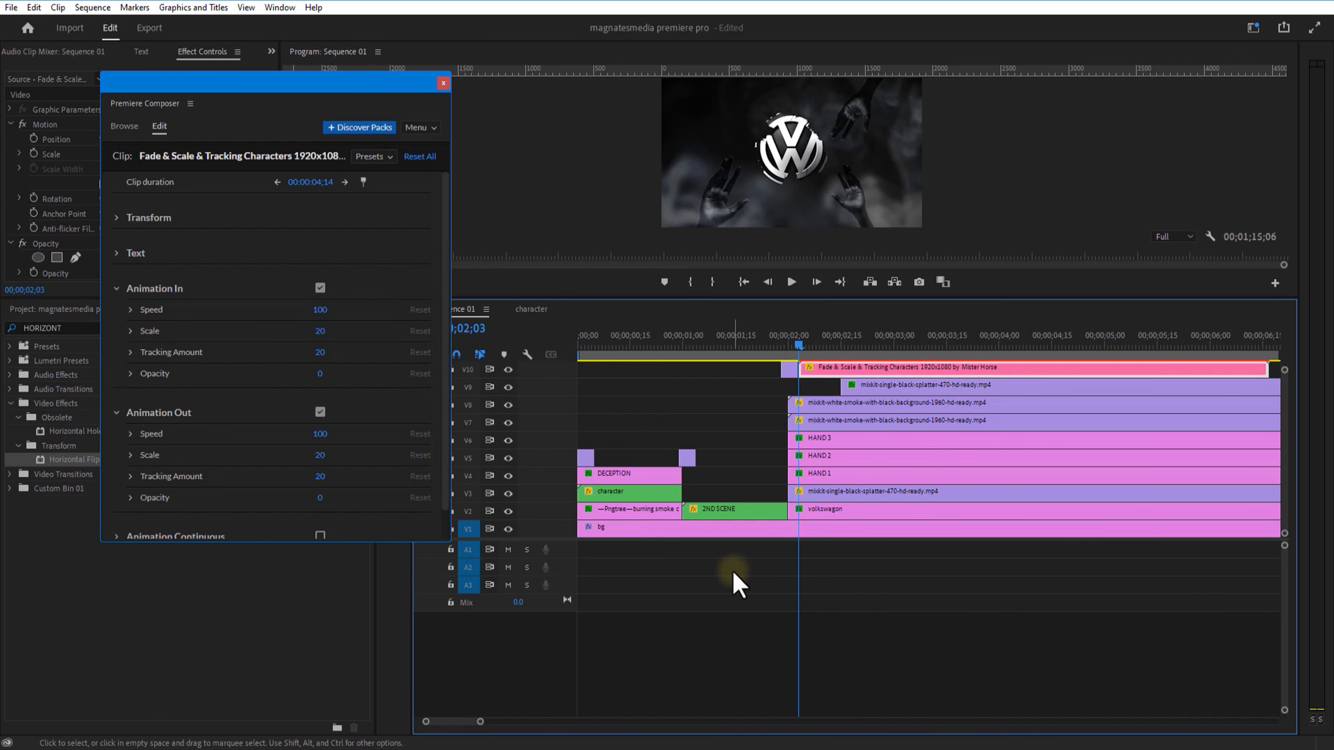
- Replace the text preset's placeholder wording with CRUELTY and preview the title over the logo
{"action": "scroll", "coordinate": [277, 251], "scroll_direction": "down", "scroll_amount": 1}
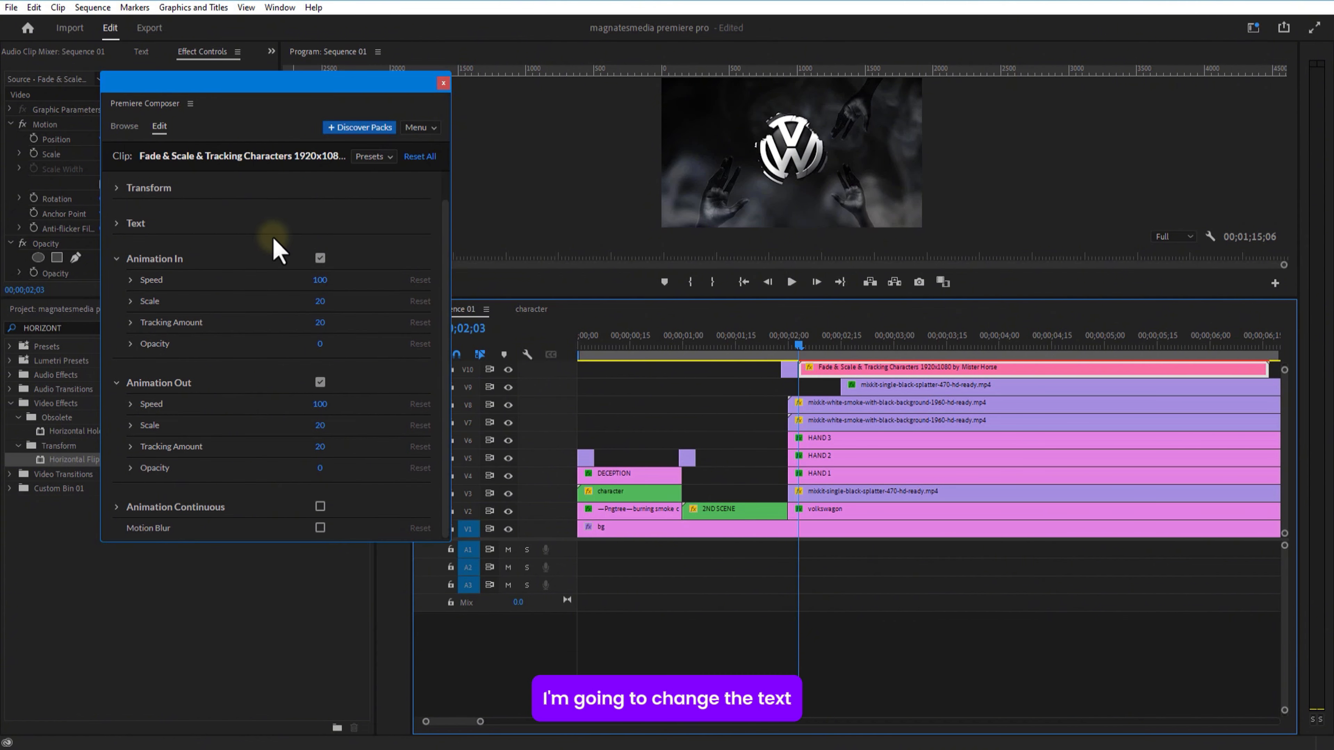
{"action": "scroll", "coordinate": [281, 255], "scroll_direction": "up", "scroll_amount": 1}
{"action": "left_click", "coordinate": [119, 255]}
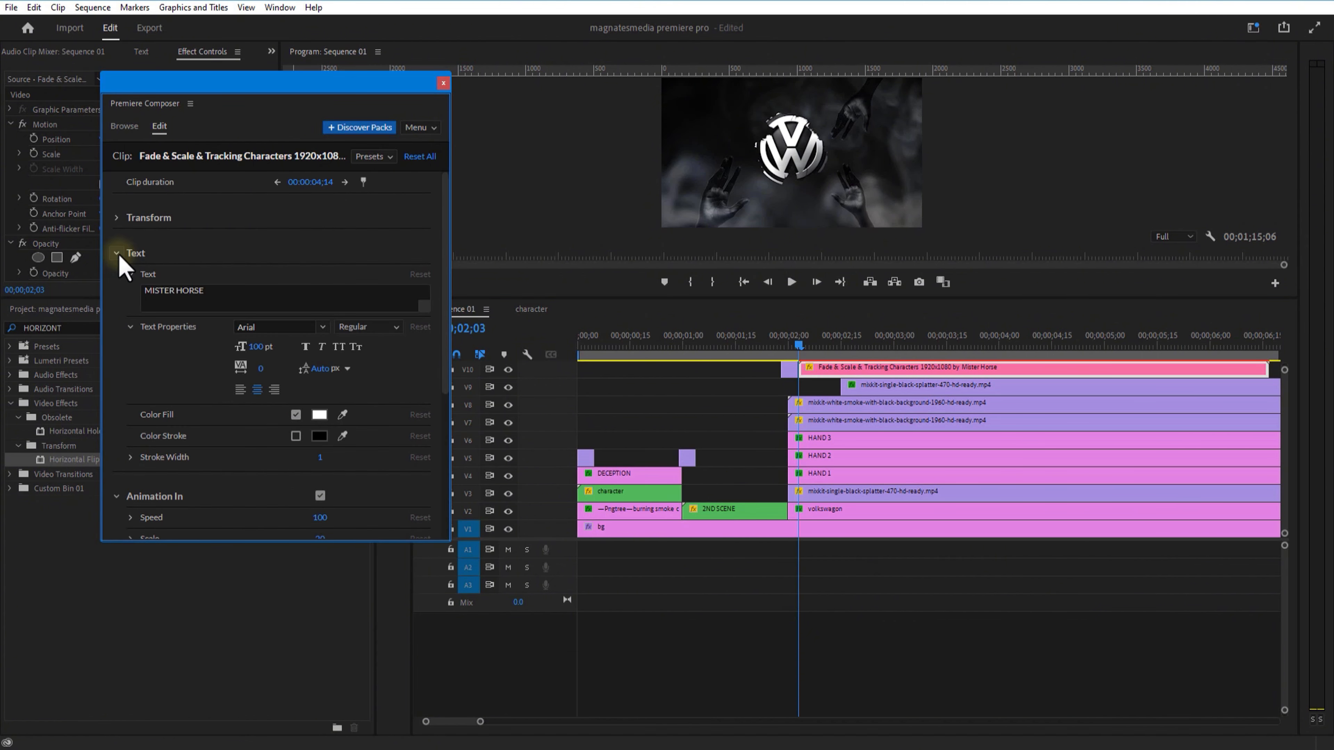
{"action": "left_click", "coordinate": [220, 294]}
{"action": "key", "text": "ctrl+a"}
{"action": "key", "text": "BackSpace"}
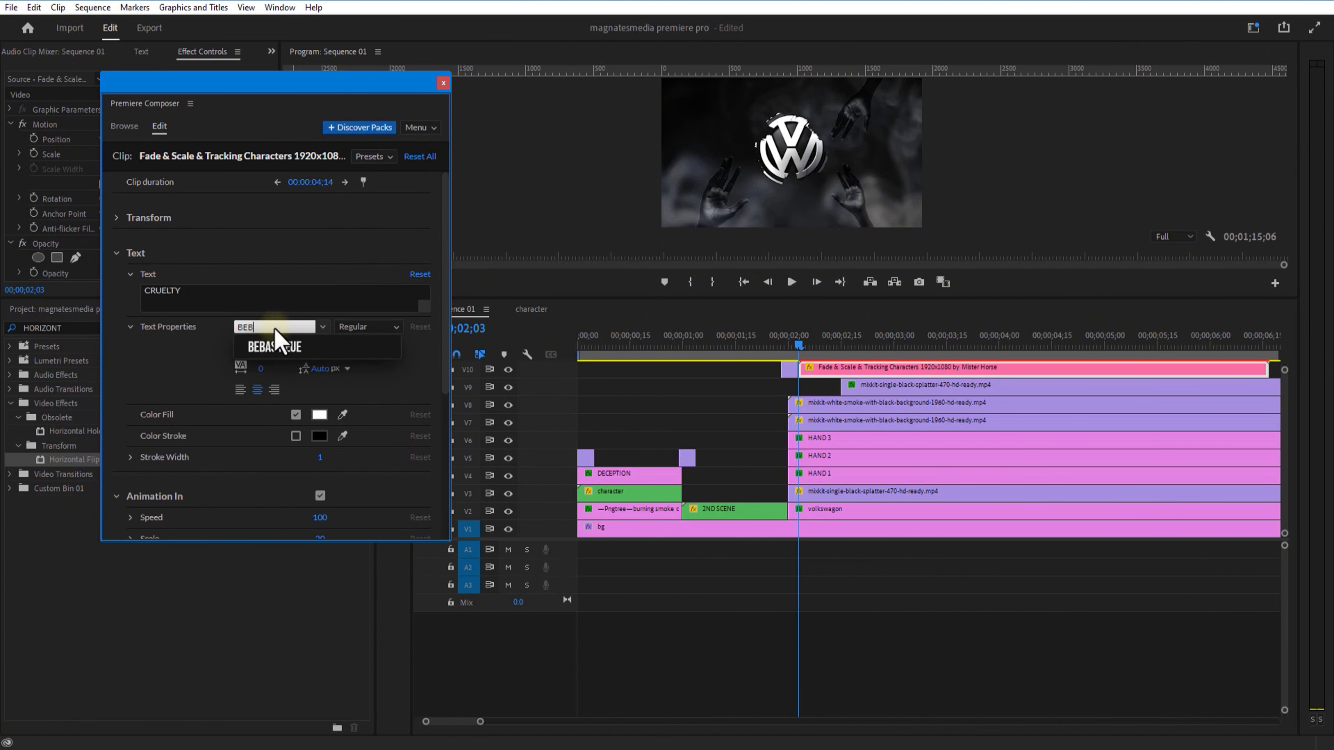
{"action": "left_click", "coordinate": [444, 83]}
{"action": "left_click_drag", "start_coordinate": [810, 347], "coordinate": [827, 348]}
{"action": "key", "text": "space"}
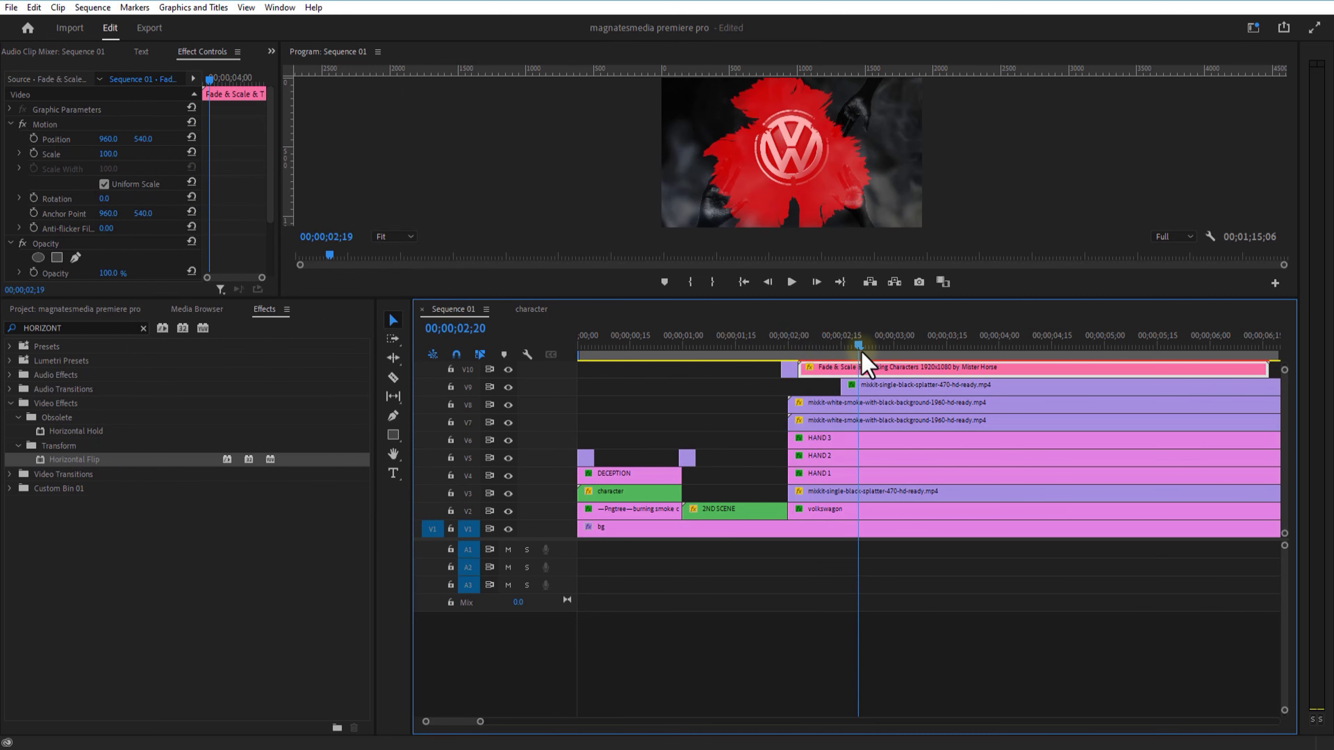
- Open the CRUELTY title's graphics properties and set its font to Bebas Neue
{"action": "double_click", "coordinate": [869, 370]}
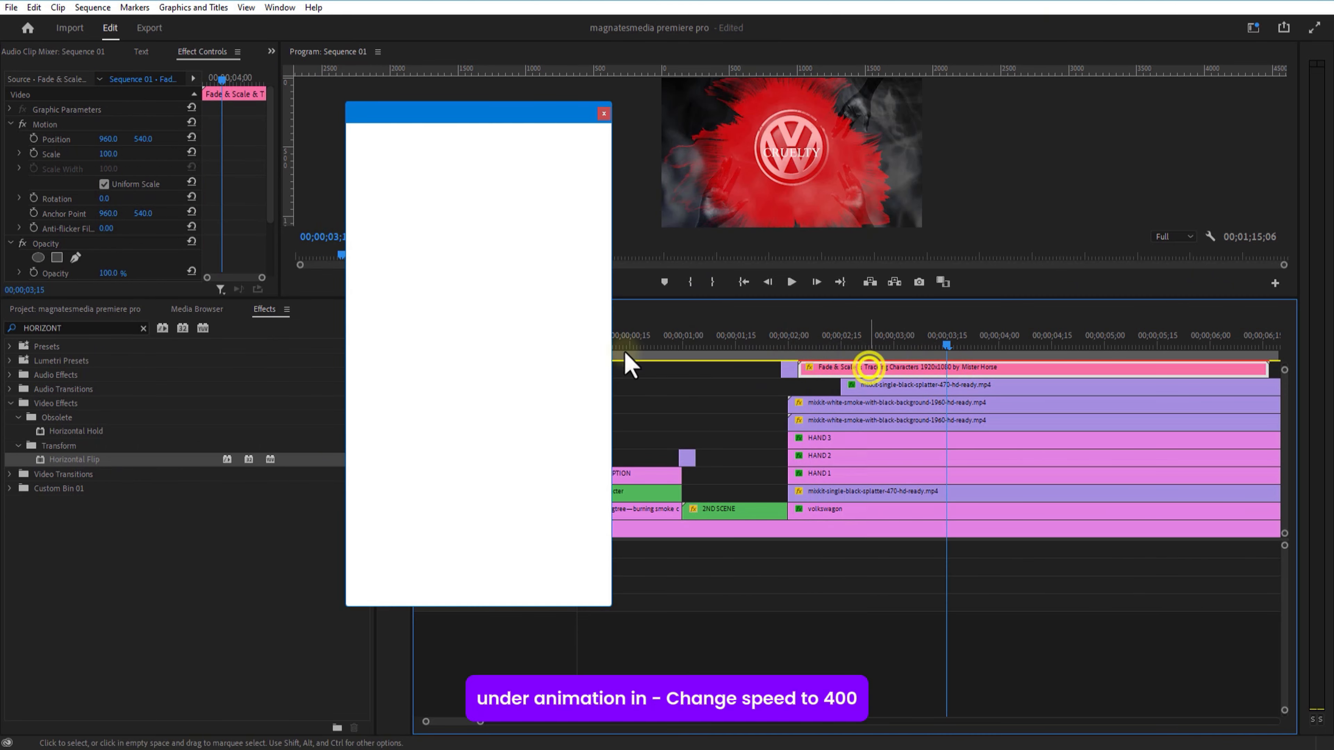
{"action": "scroll", "coordinate": [448, 386], "scroll_direction": "down", "scroll_amount": 1}
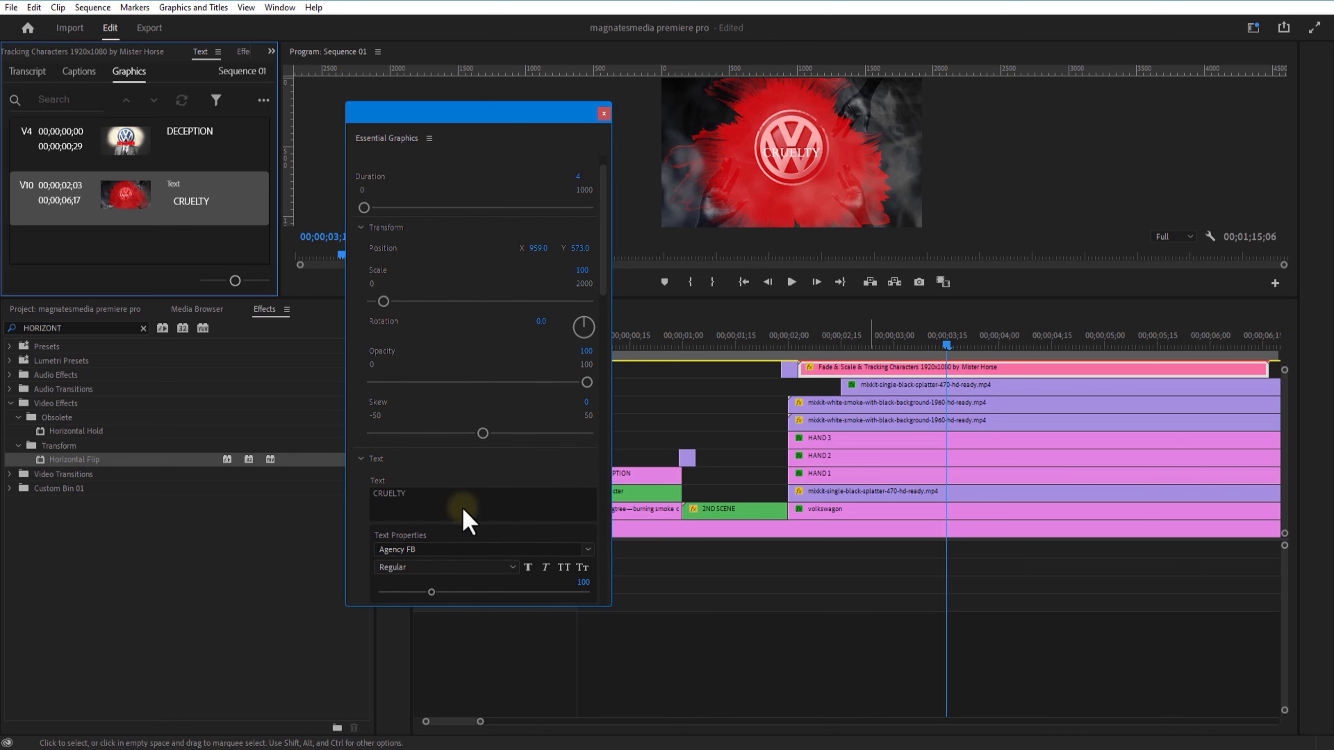
{"action": "left_click", "coordinate": [437, 549]}
{"action": "type", "text": "BEBA"}
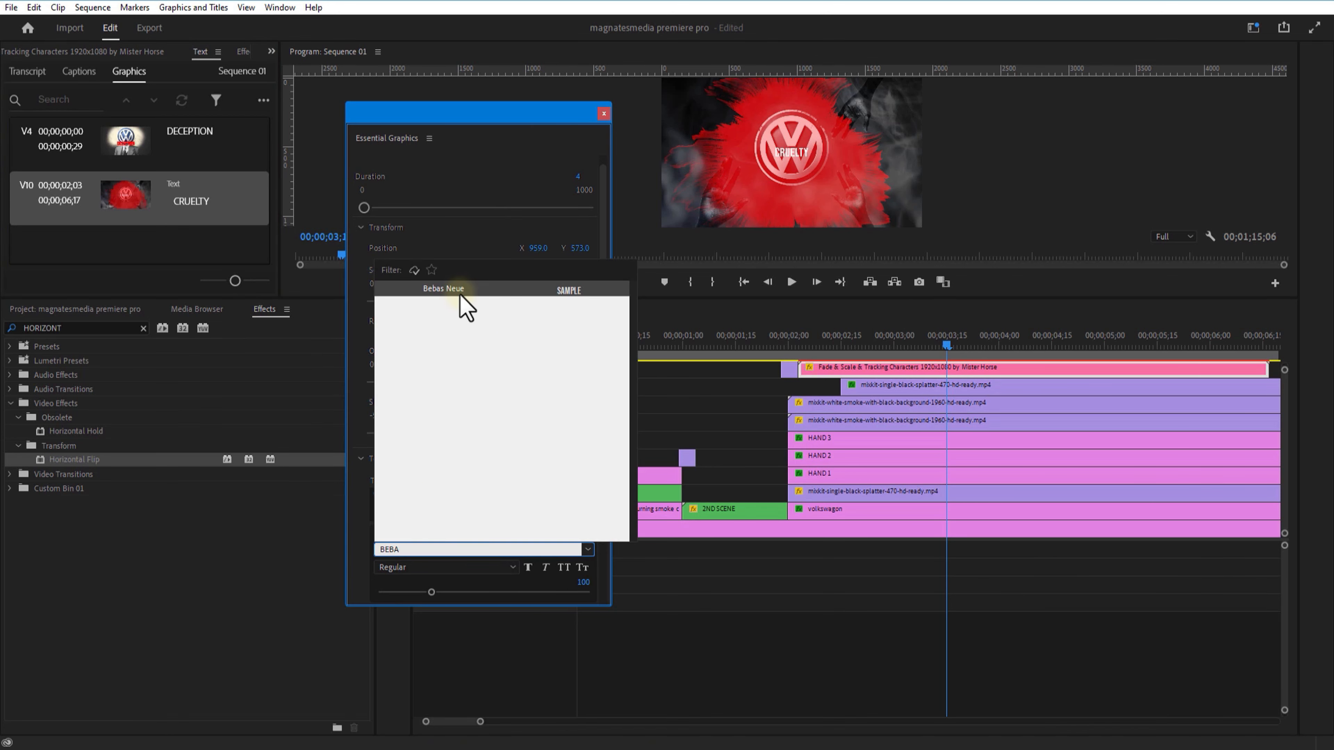
{"action": "left_click", "coordinate": [444, 289]}
- Enlarge the CRUELTY title, set its Animation In speed to 400, and check its entrance
{"action": "scroll", "coordinate": [463, 341], "scroll_direction": "down", "scroll_amount": 4}
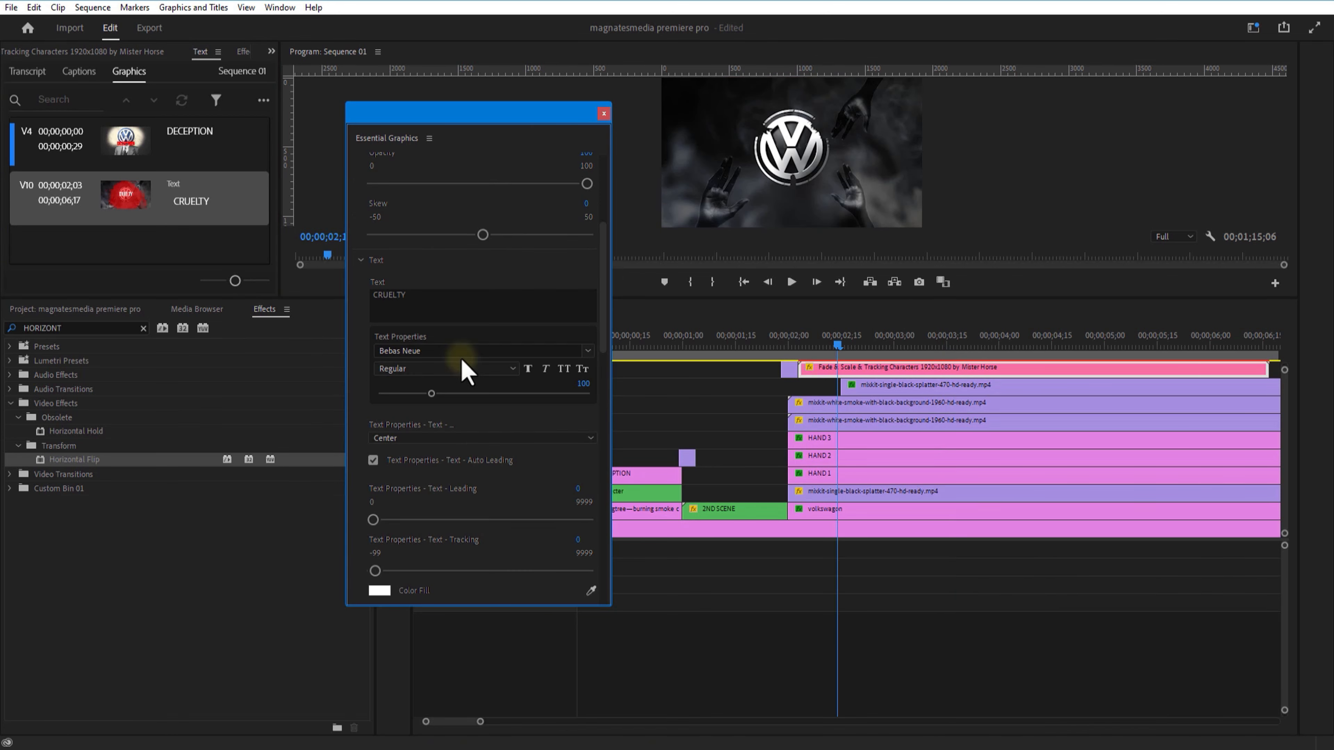
{"action": "scroll", "coordinate": [500, 480], "scroll_direction": "down", "scroll_amount": 4}
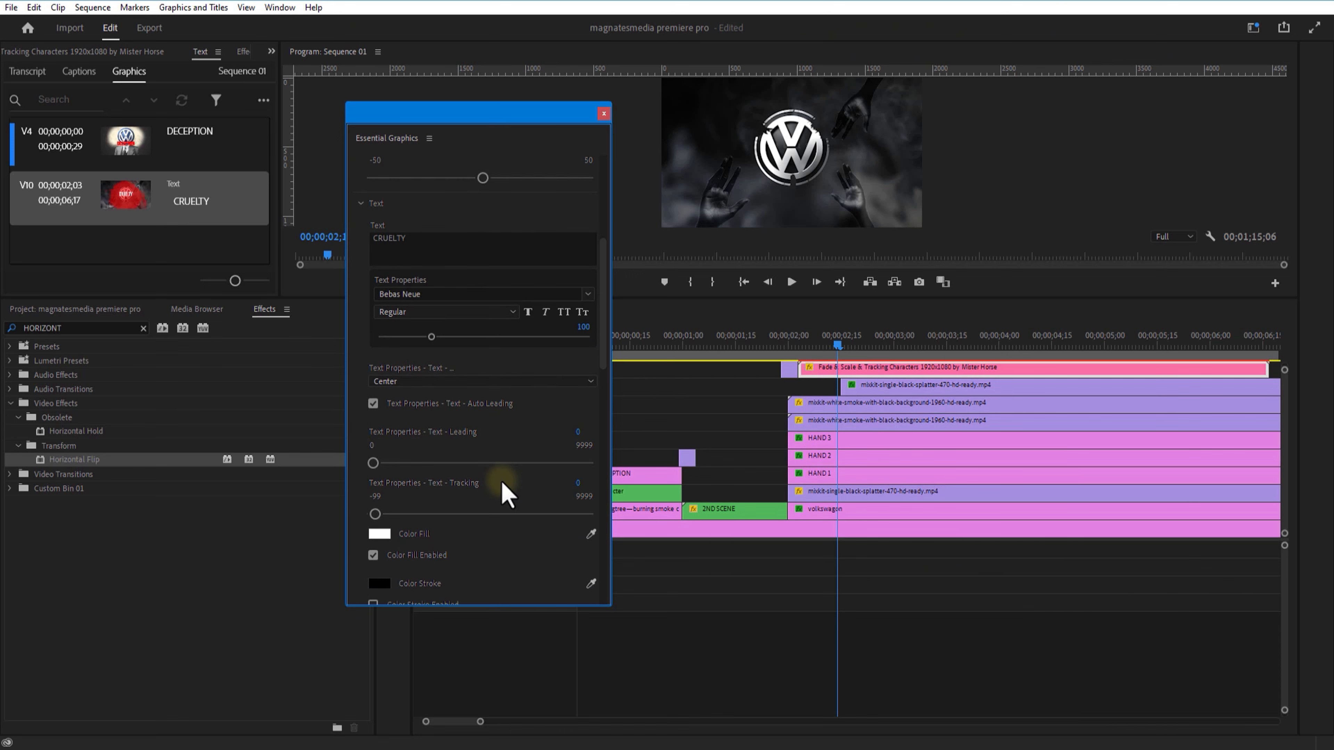
{"action": "scroll", "coordinate": [500, 480], "scroll_direction": "down", "scroll_amount": 3}
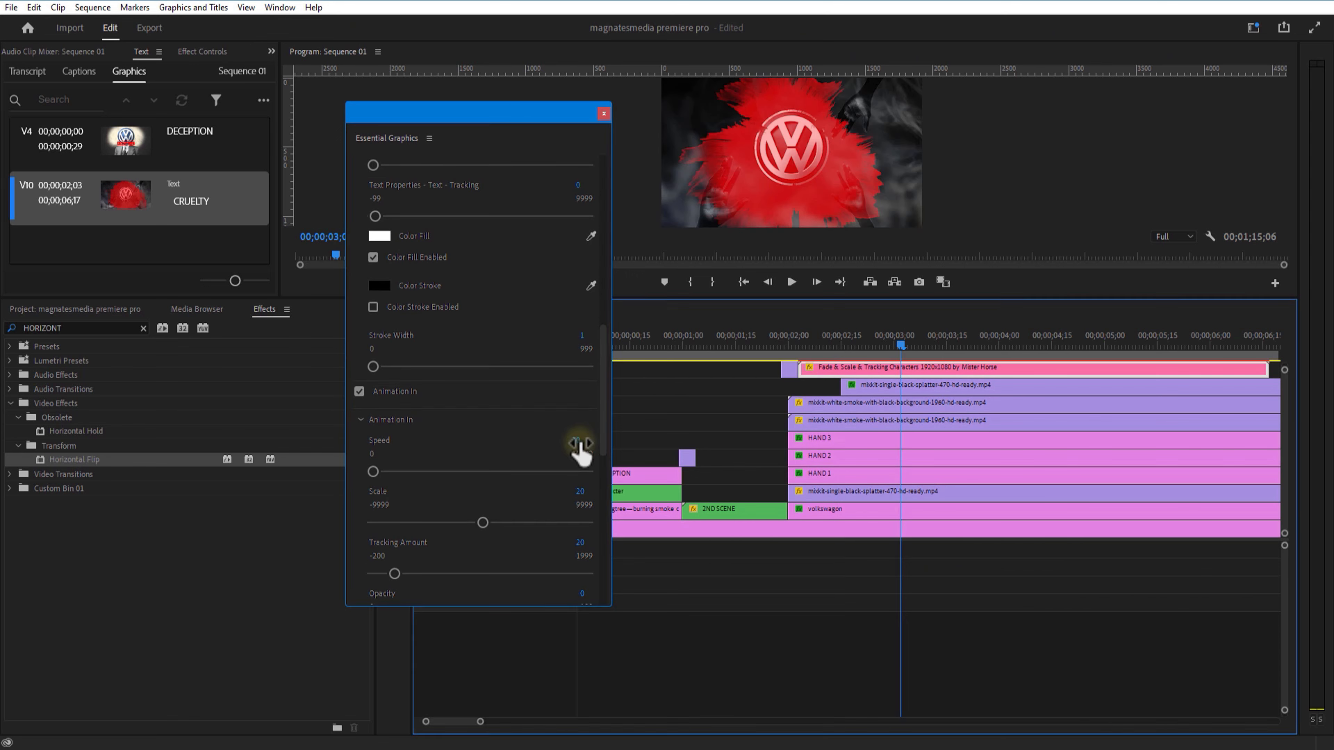
{"action": "left_click", "coordinate": [579, 439]}
{"action": "type", "text": "4"}
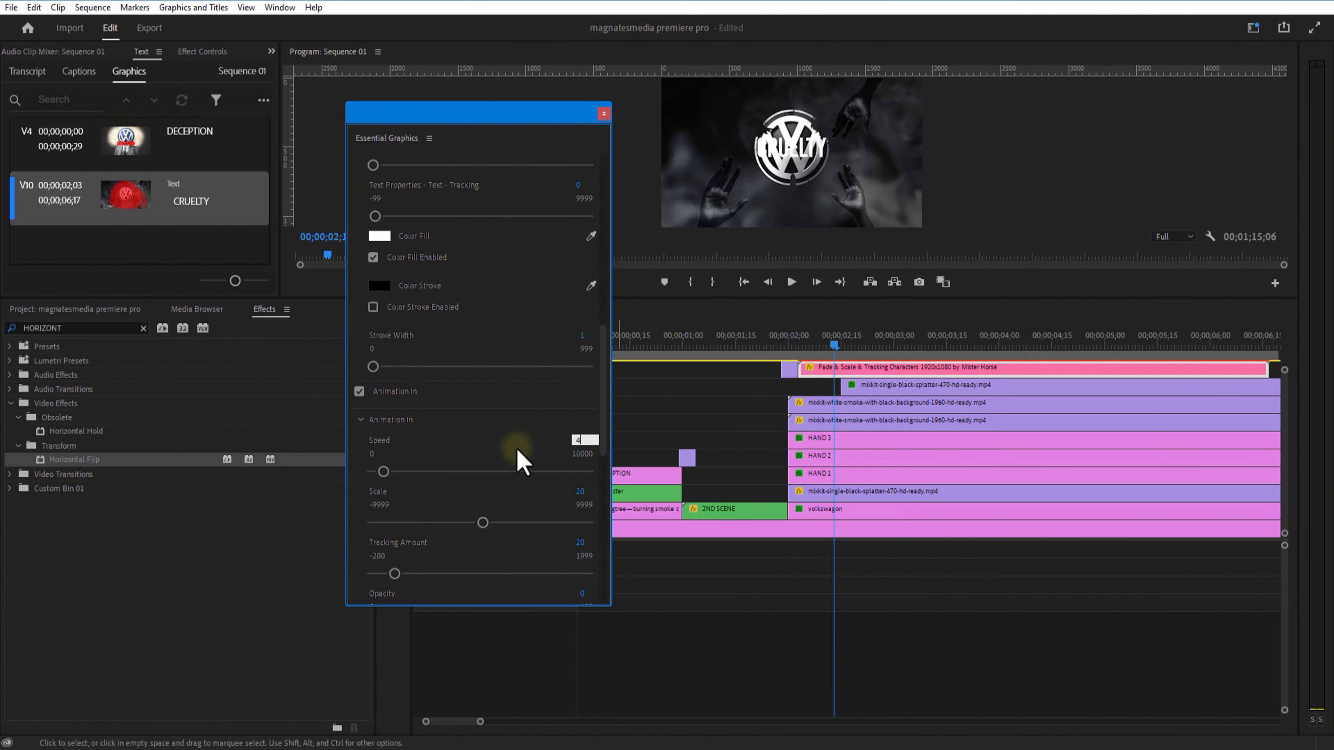
{"action": "left_click", "coordinate": [809, 347]}
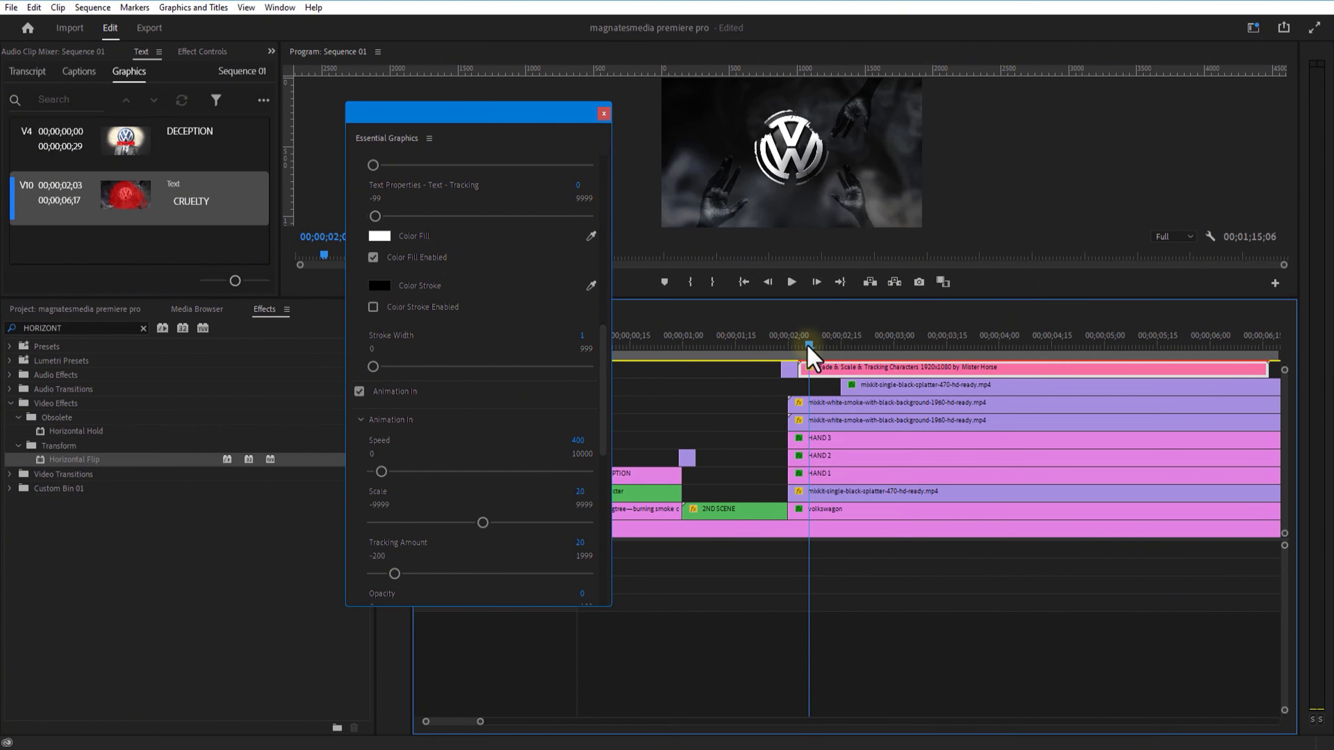
{"action": "left_click_drag", "start_coordinate": [819, 353], "coordinate": [840, 369]}
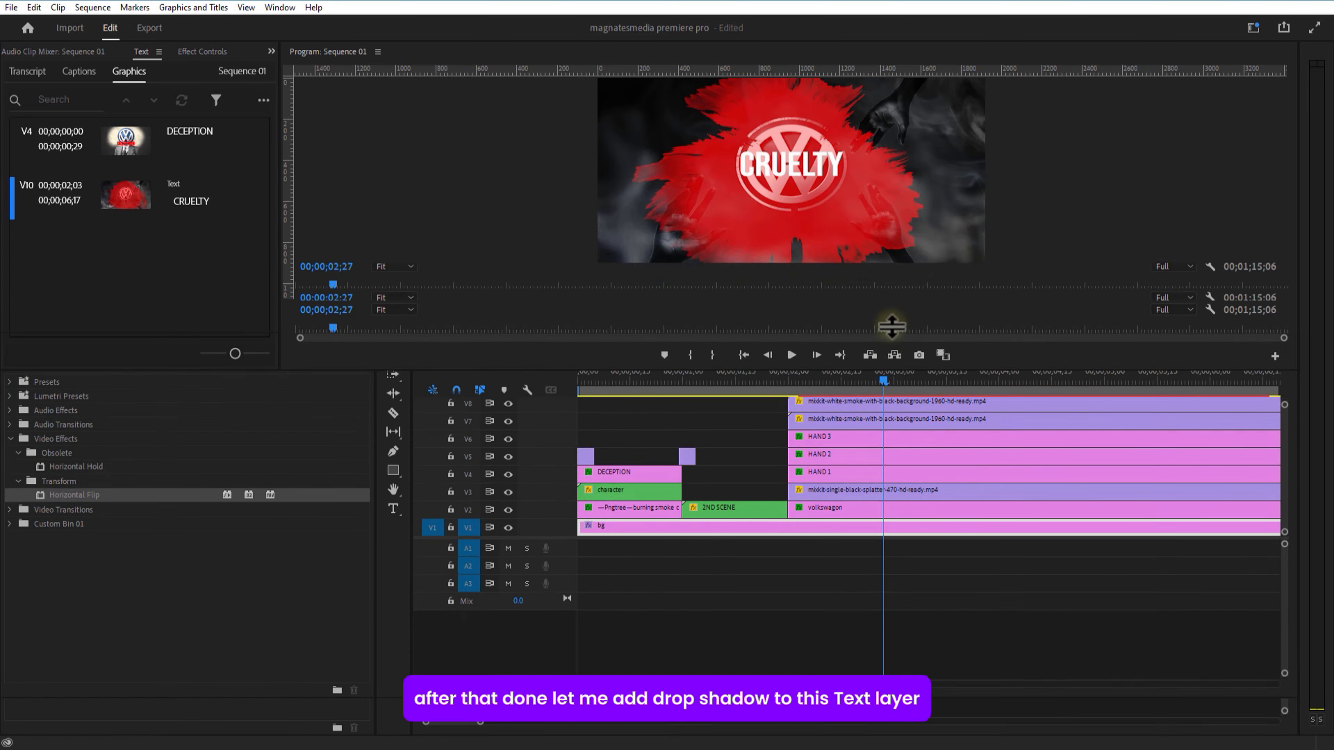
- Find the Drop Shadow effect and apply it to the CRUELTY title clip on V10
{"action": "left_click_drag", "start_coordinate": [892, 327], "coordinate": [892, 301]}
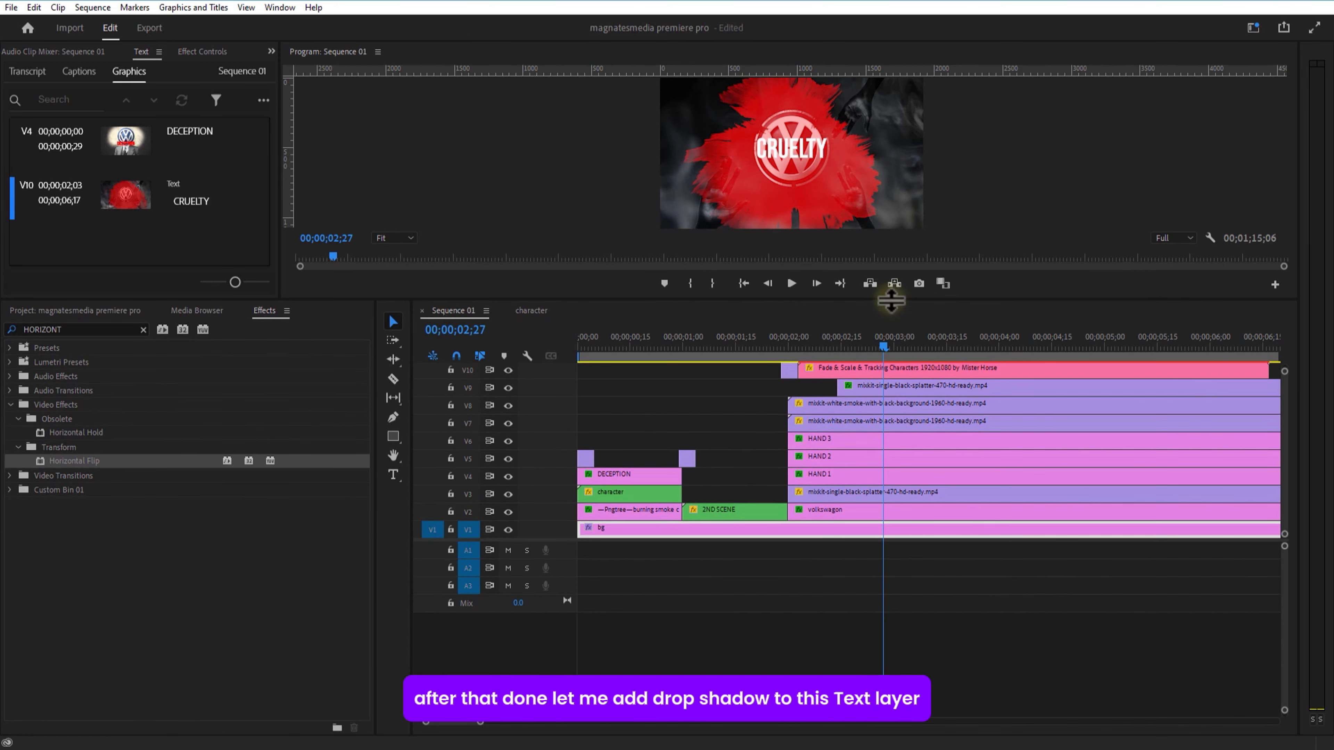
{"action": "left_click", "coordinate": [873, 370]}
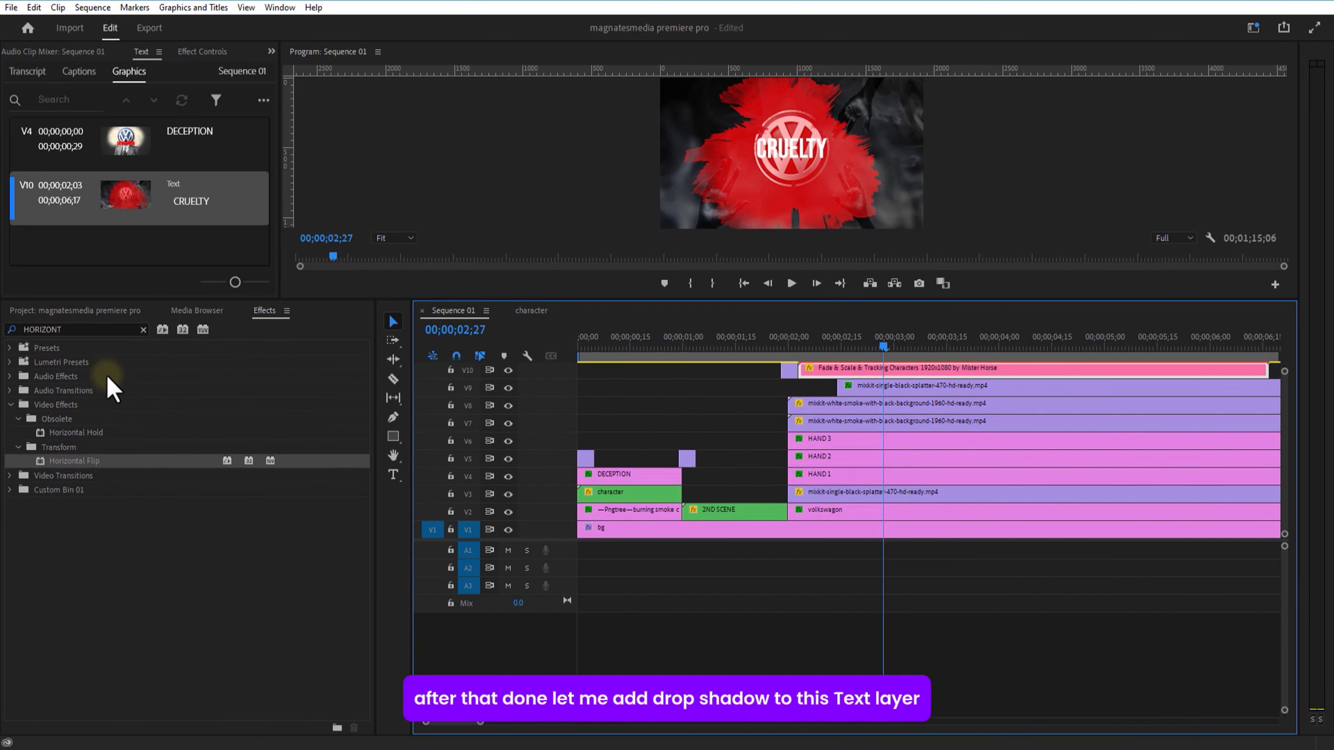
{"action": "double_click", "coordinate": [79, 330]}
{"action": "type", "text": "DROP"}
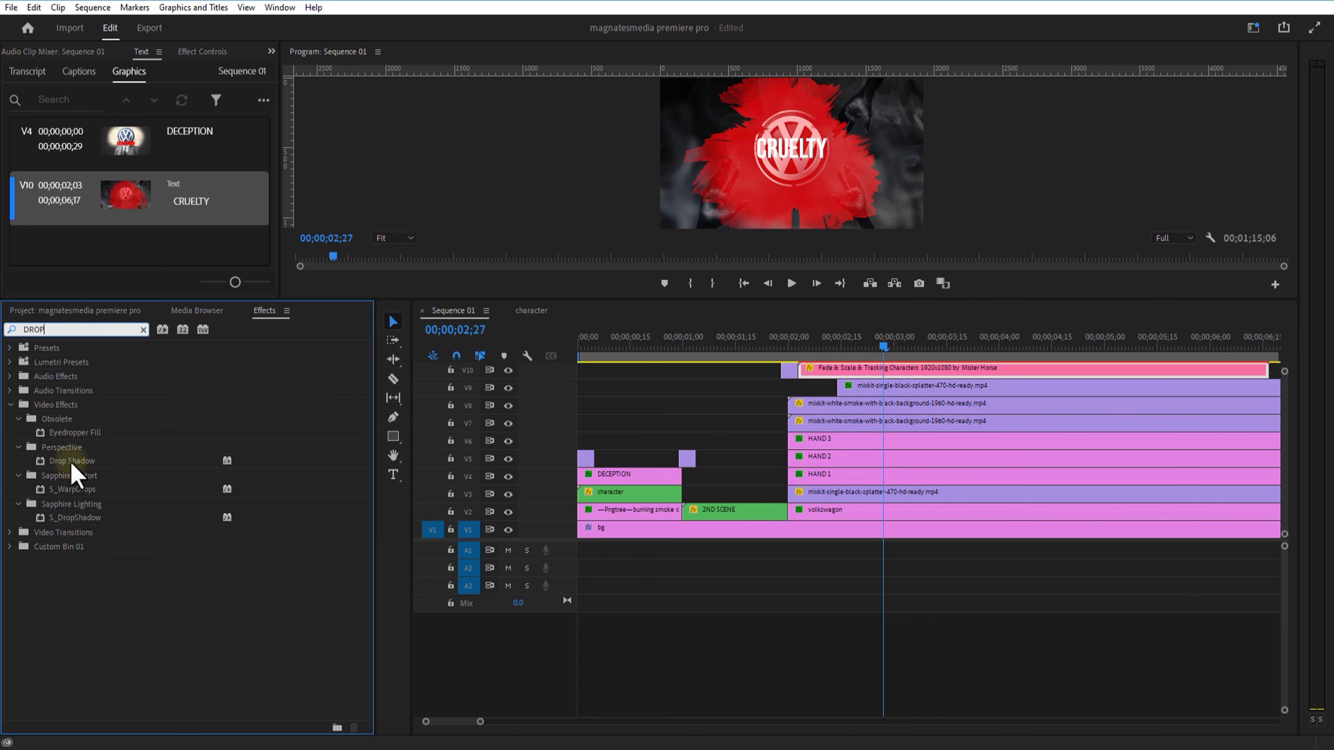
{"action": "left_click_drag", "start_coordinate": [74, 462], "coordinate": [810, 373]}
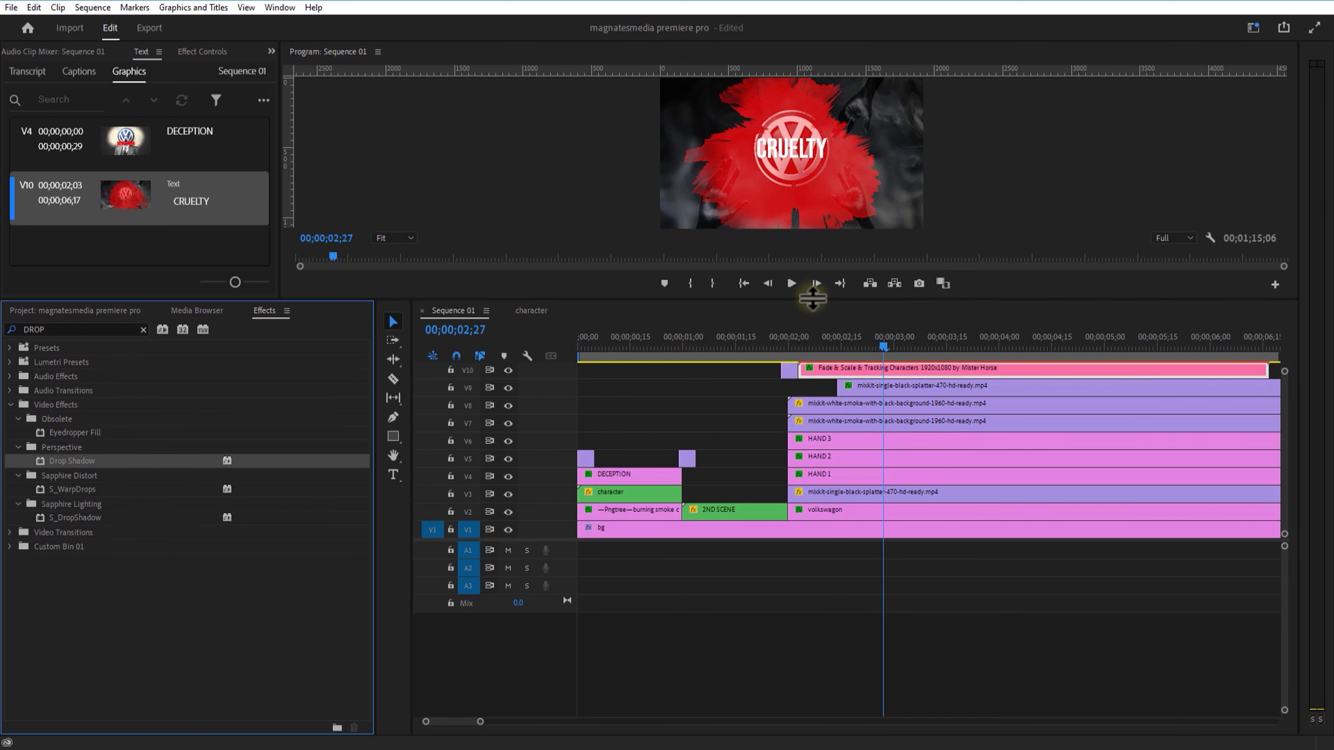
- Cut the logo scene's clips on V2 to V10 at 00;00;03;02 and delete everything on those tracks after the cut
{"action": "left_click_drag", "start_coordinate": [813, 298], "coordinate": [810, 443]}
{"action": "left_click", "coordinate": [768, 494]}
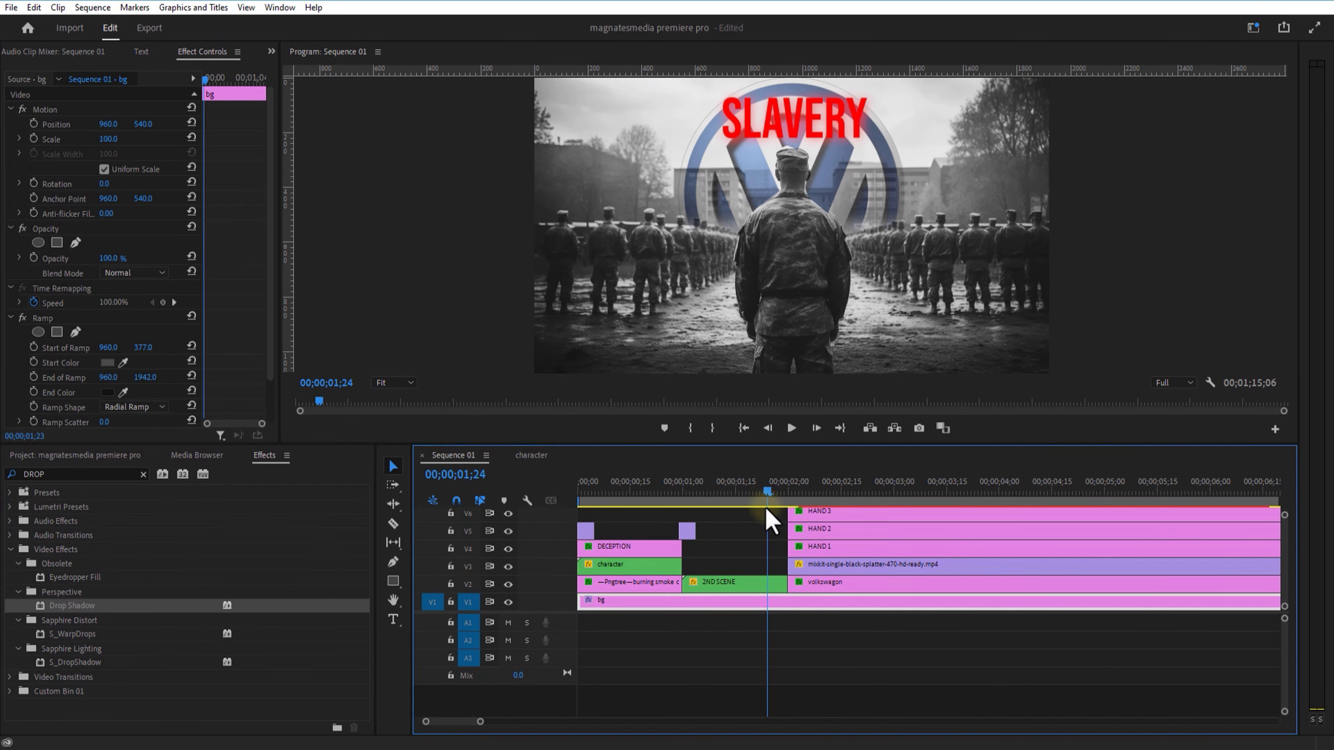
{"action": "left_click_drag", "start_coordinate": [770, 520], "coordinate": [901, 557]}
{"action": "left_click_drag", "start_coordinate": [947, 445], "coordinate": [941, 252]}
{"action": "left_click", "coordinate": [393, 331]}
{"action": "left_click", "coordinate": [901, 344]}
{"action": "left_click", "coordinate": [901, 362]}
{"action": "left_click", "coordinate": [902, 379]}
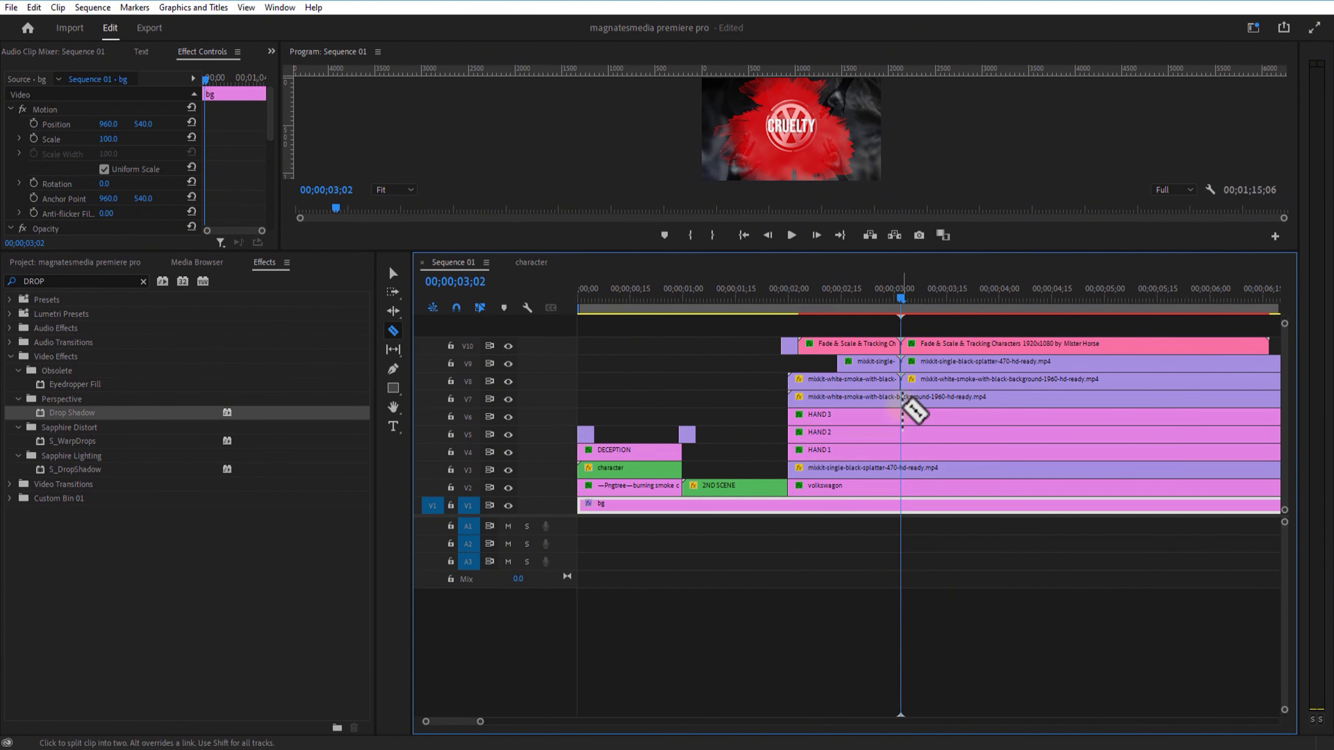
{"action": "left_click", "coordinate": [393, 274]}
{"action": "left_click_drag", "start_coordinate": [1156, 327], "coordinate": [968, 485]}
{"action": "key", "text": "Delete"}
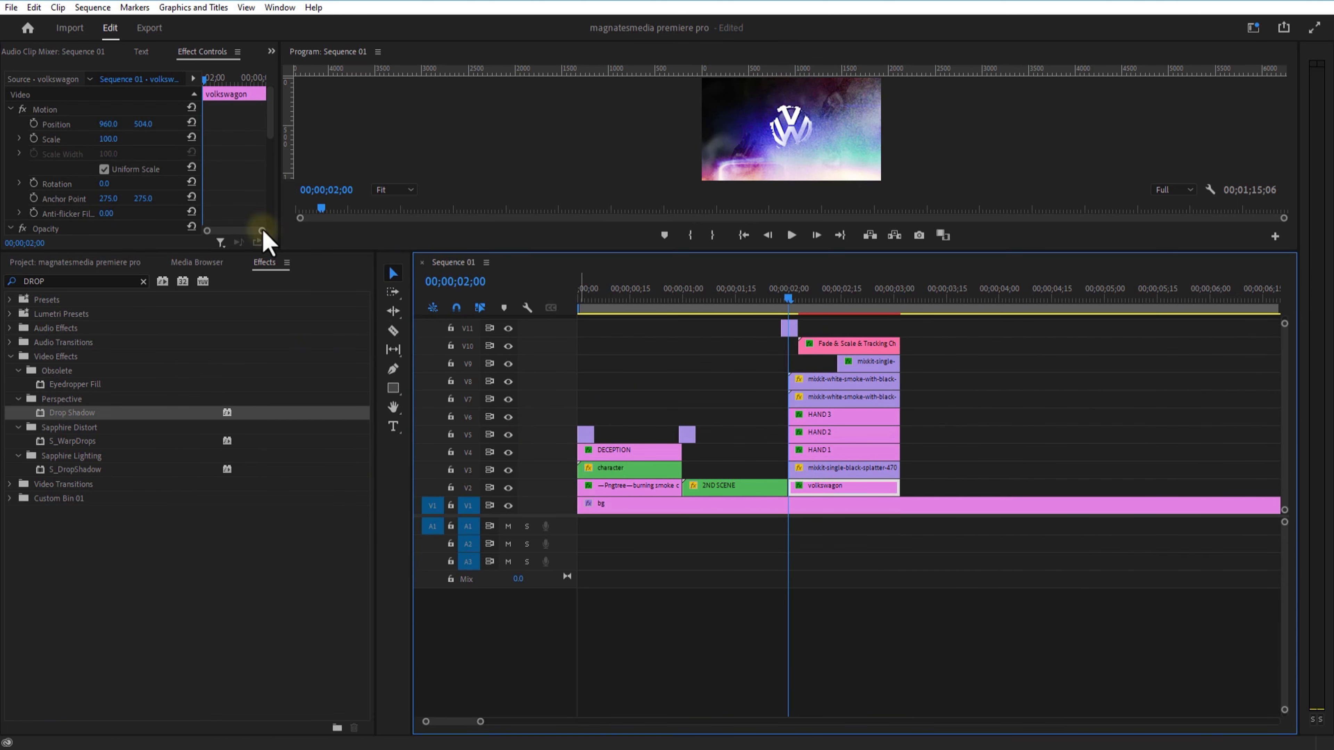
- Keyframe the volkswagon clip's Scale from 100 at 00;00;02;00 to 105 at 00;00;03;01
{"action": "left_click_drag", "start_coordinate": [687, 252], "coordinate": [679, 361]}
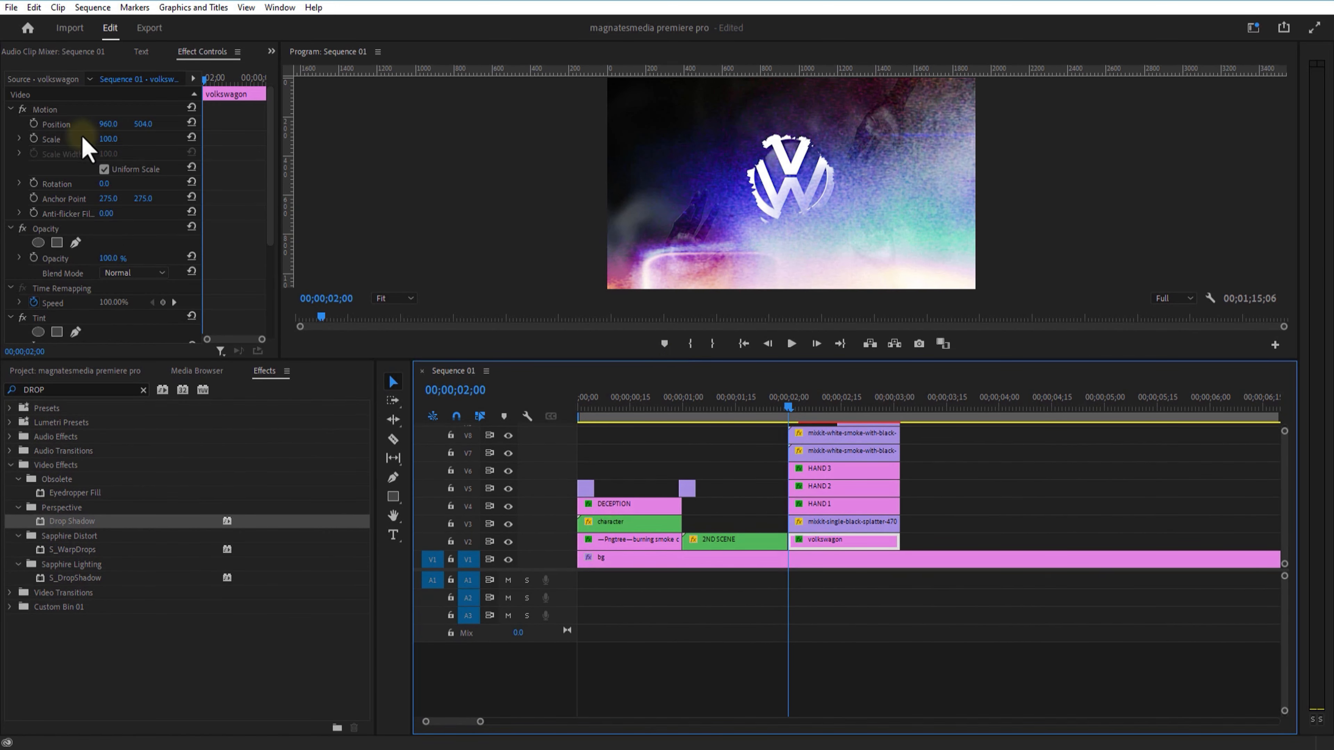
{"action": "left_click", "coordinate": [34, 138]}
{"action": "left_click_drag", "start_coordinate": [205, 81], "coordinate": [260, 112]}
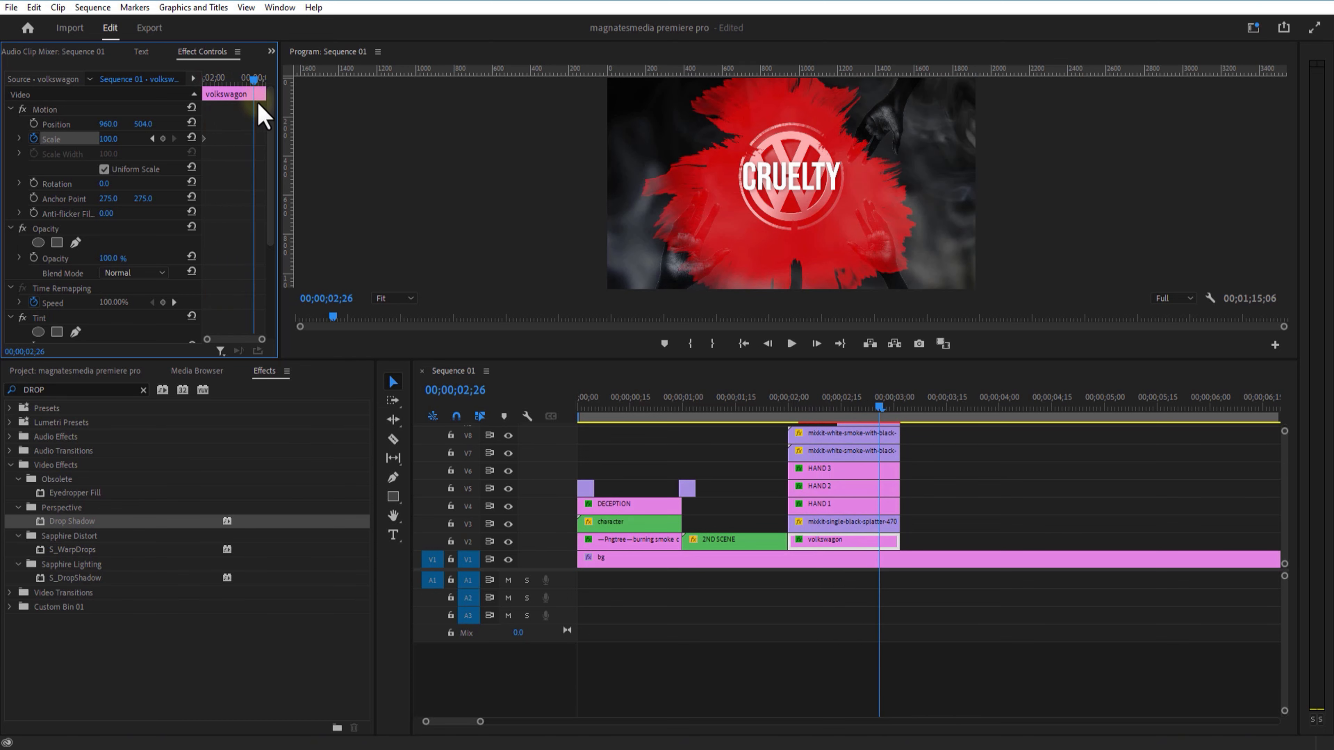
{"action": "left_click_drag", "start_coordinate": [893, 394], "coordinate": [898, 414]}
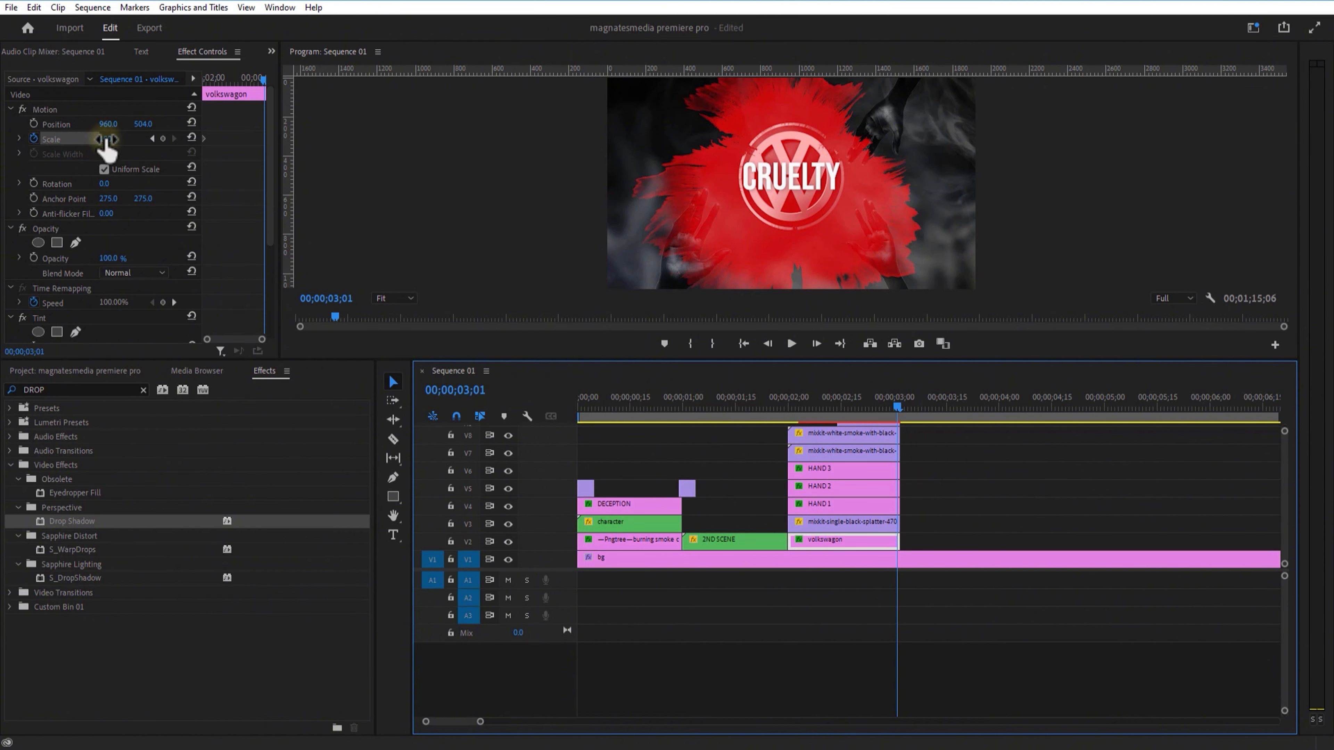
{"action": "left_click", "coordinate": [107, 139]}
{"action": "type", "text": "105"}
{"action": "key", "text": "Return"}
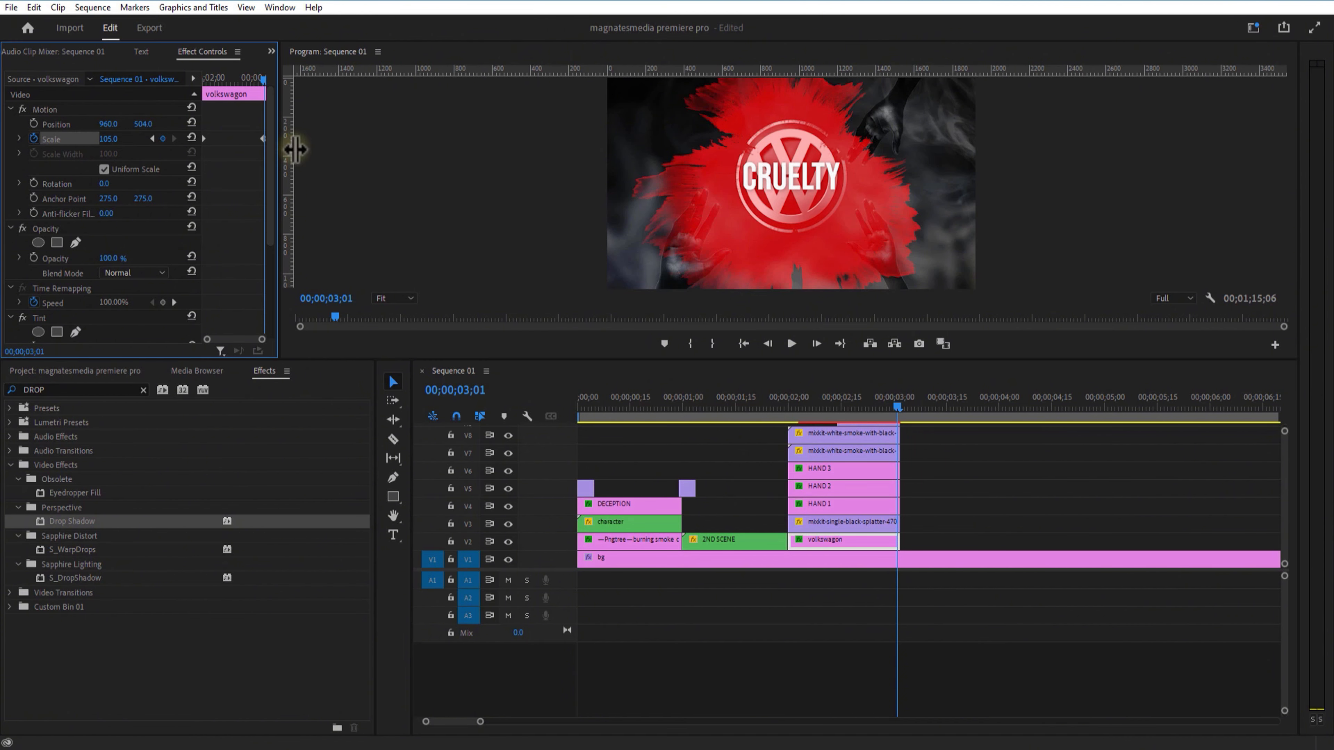
- Add starting and ending Scale keyframes to the black splatter, hand and smoke layers and the CRUELTY title for a slow zoom
{"action": "left_click_drag", "start_coordinate": [884, 415], "coordinate": [788, 440]}
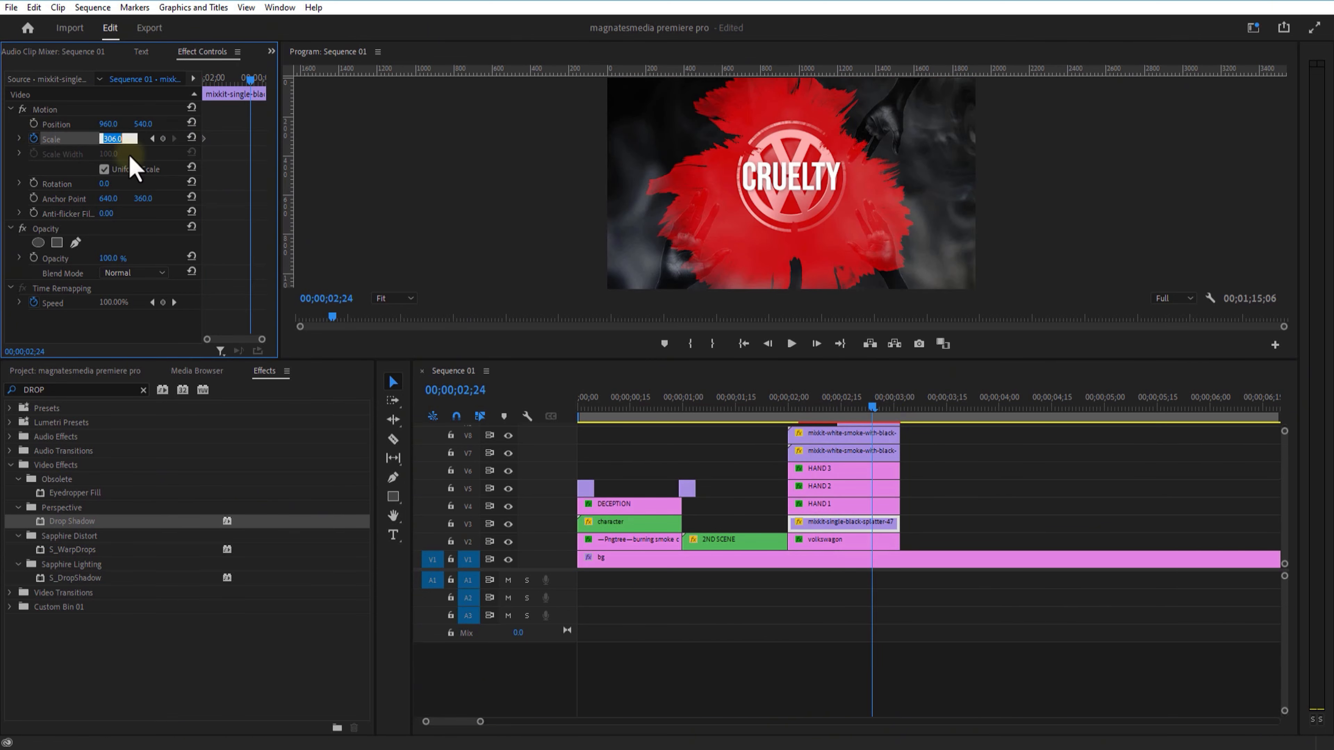
{"action": "left_click", "coordinate": [116, 139]}
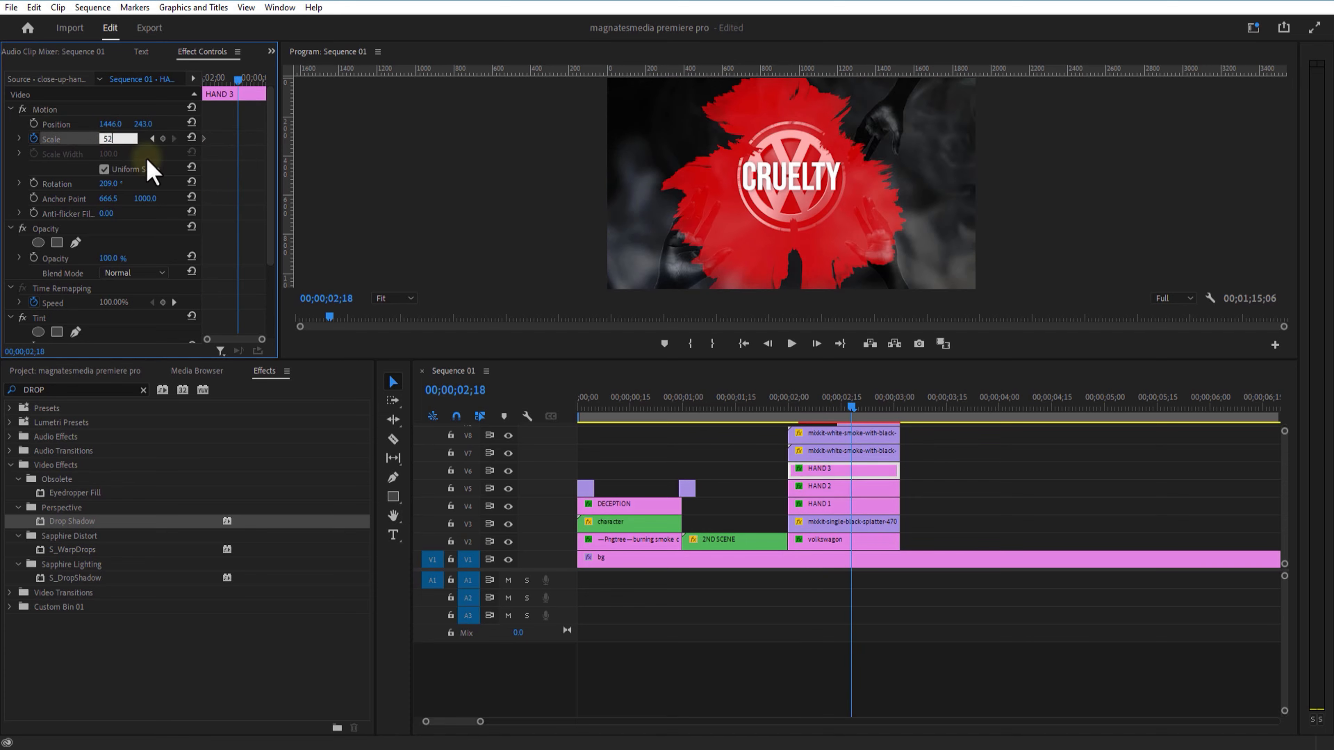
{"action": "type", "text": "100.0"}
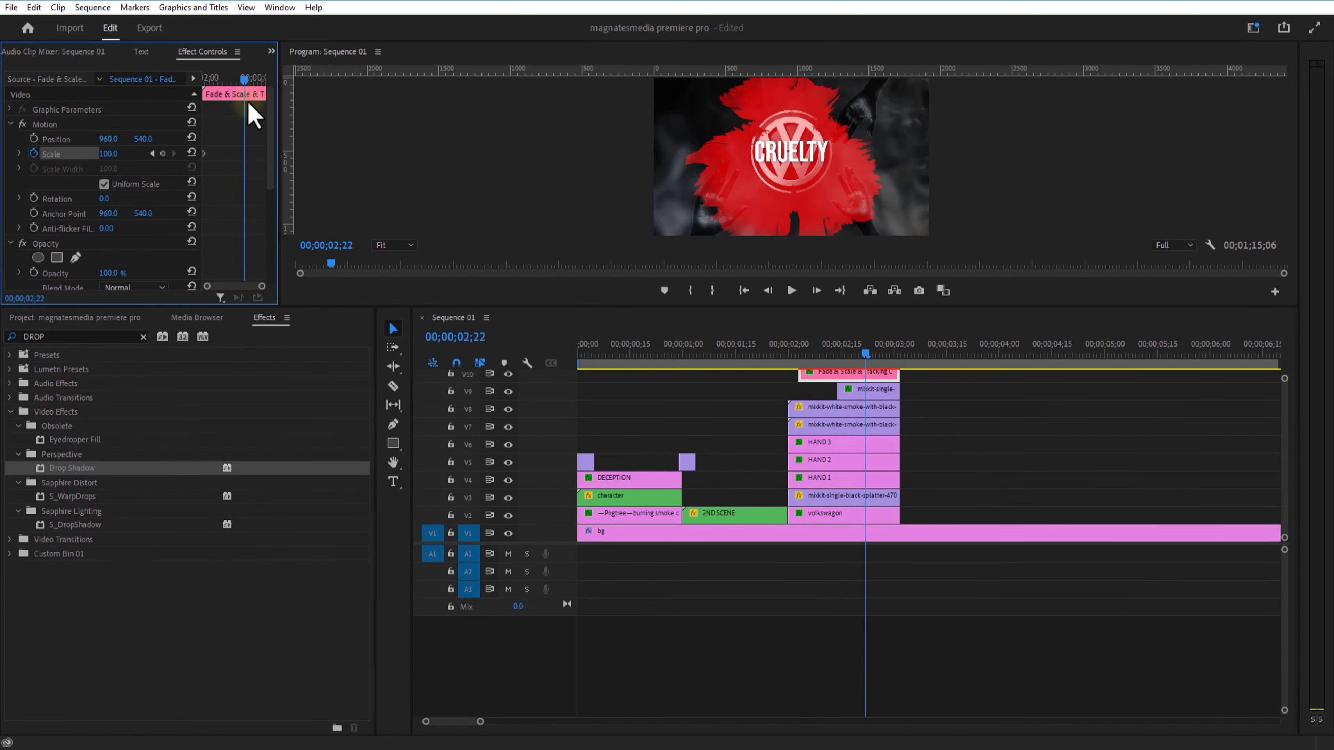
- Duplicate the film burn clip on V11 to the end of the logo scene at 00;00;03;02
{"action": "left_click", "coordinate": [901, 353]}
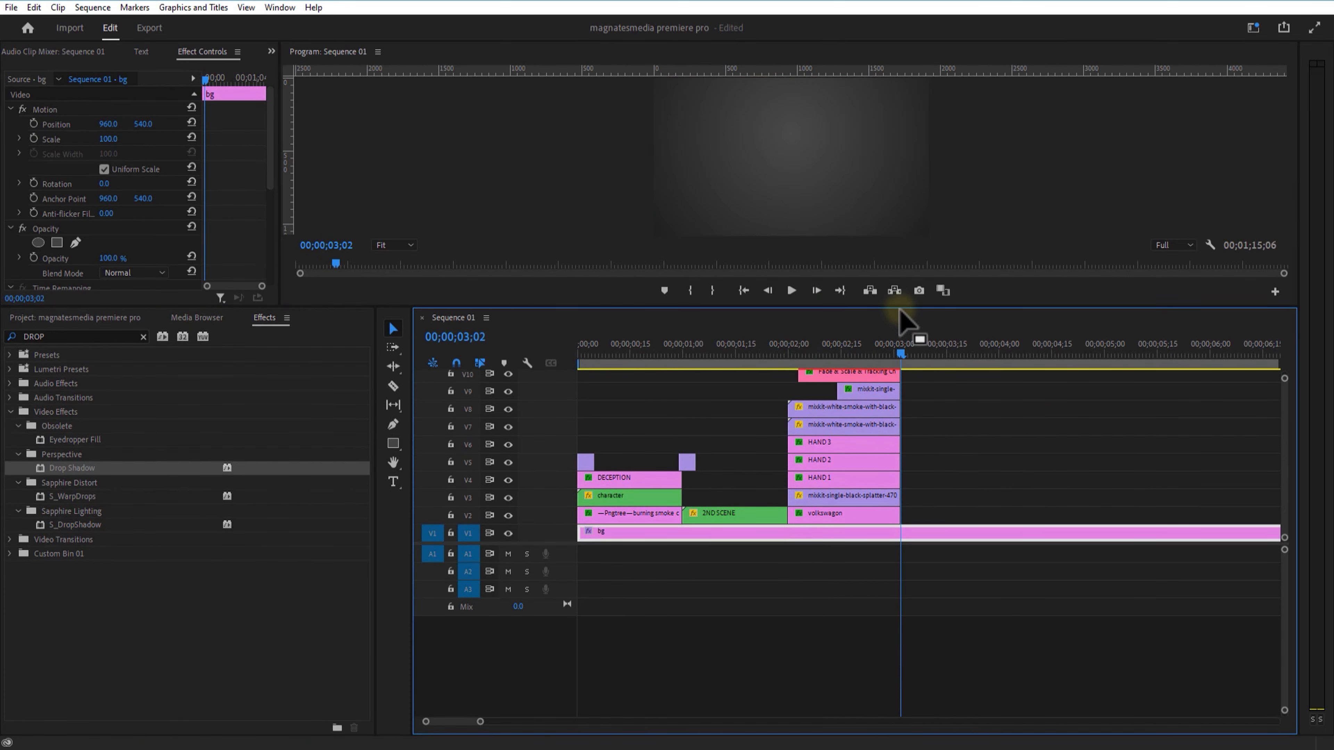
{"action": "left_click_drag", "start_coordinate": [899, 310], "coordinate": [892, 214]}
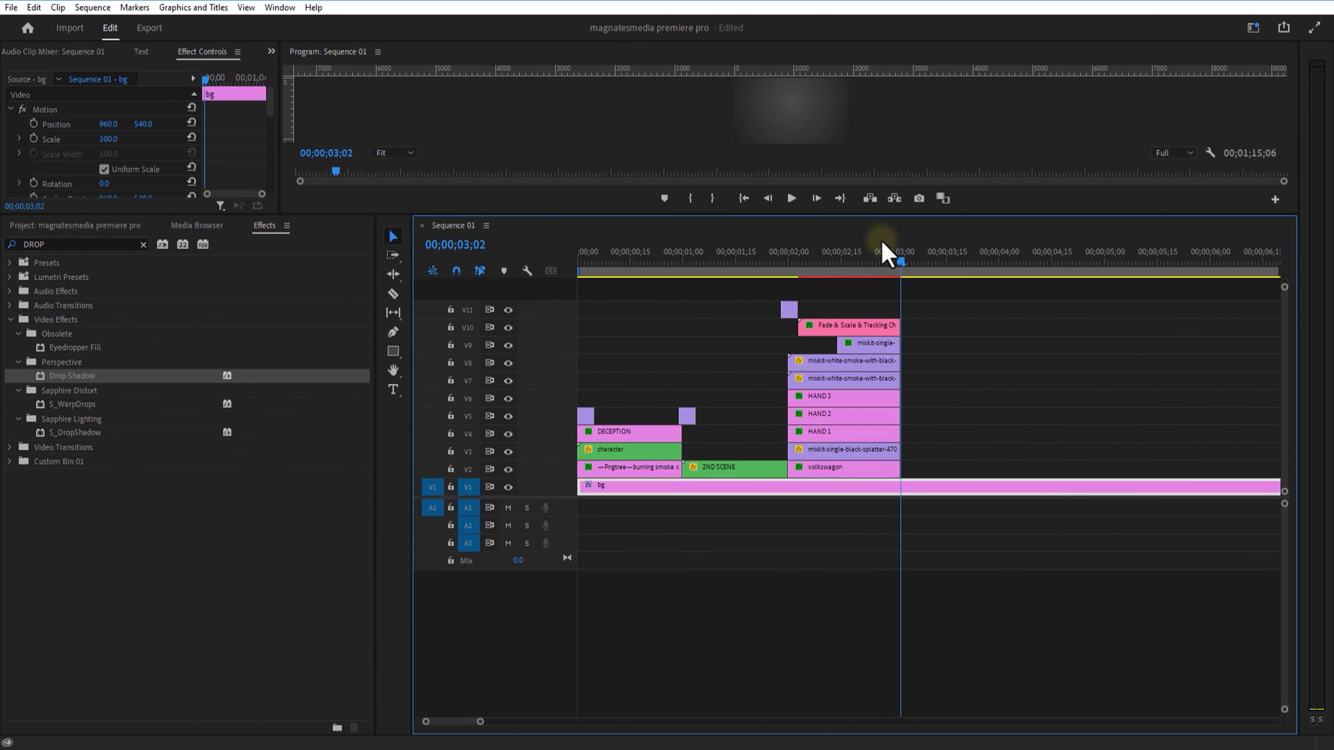
{"action": "left_click", "coordinate": [791, 314]}
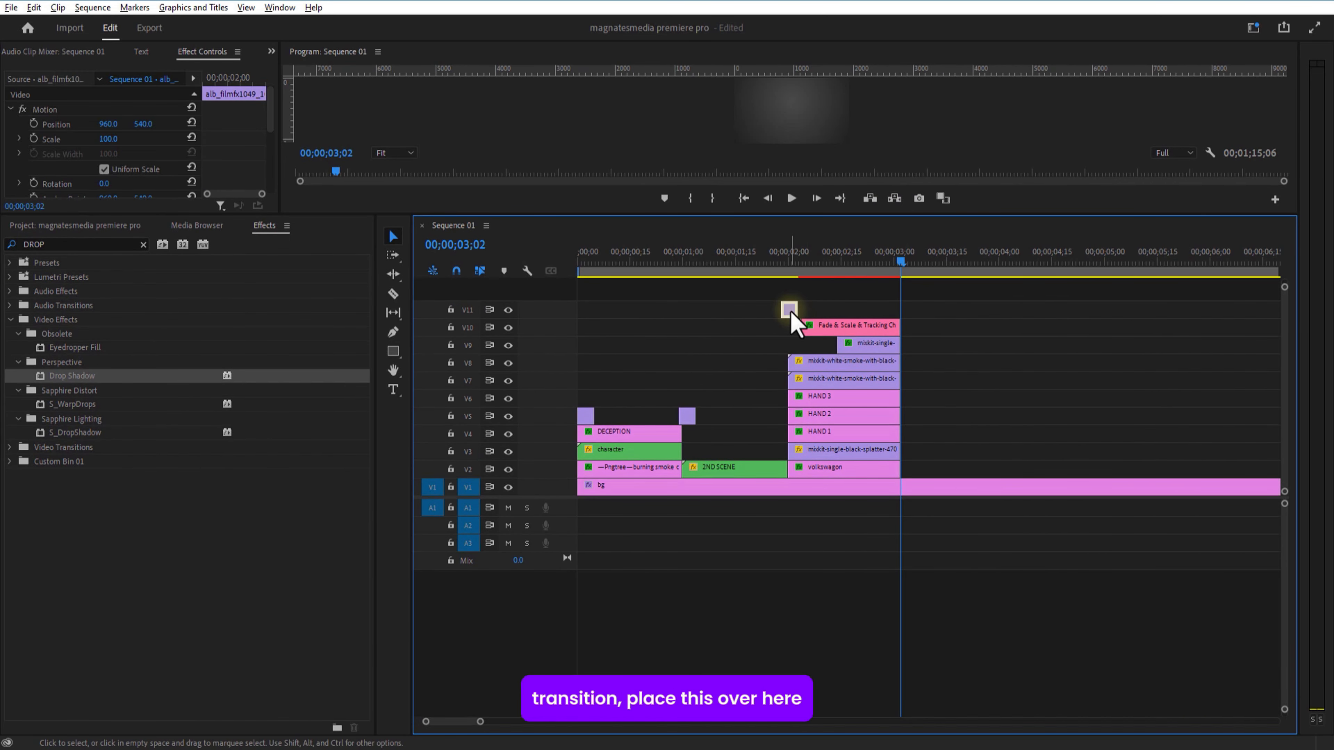
{"action": "left_click_drag", "start_coordinate": [792, 313], "coordinate": [902, 310]}
{"action": "left_click", "coordinate": [894, 262]}
{"action": "left_click_drag", "start_coordinate": [894, 259], "coordinate": [902, 281]}
{"action": "left_click_drag", "start_coordinate": [921, 215], "coordinate": [935, 358]}
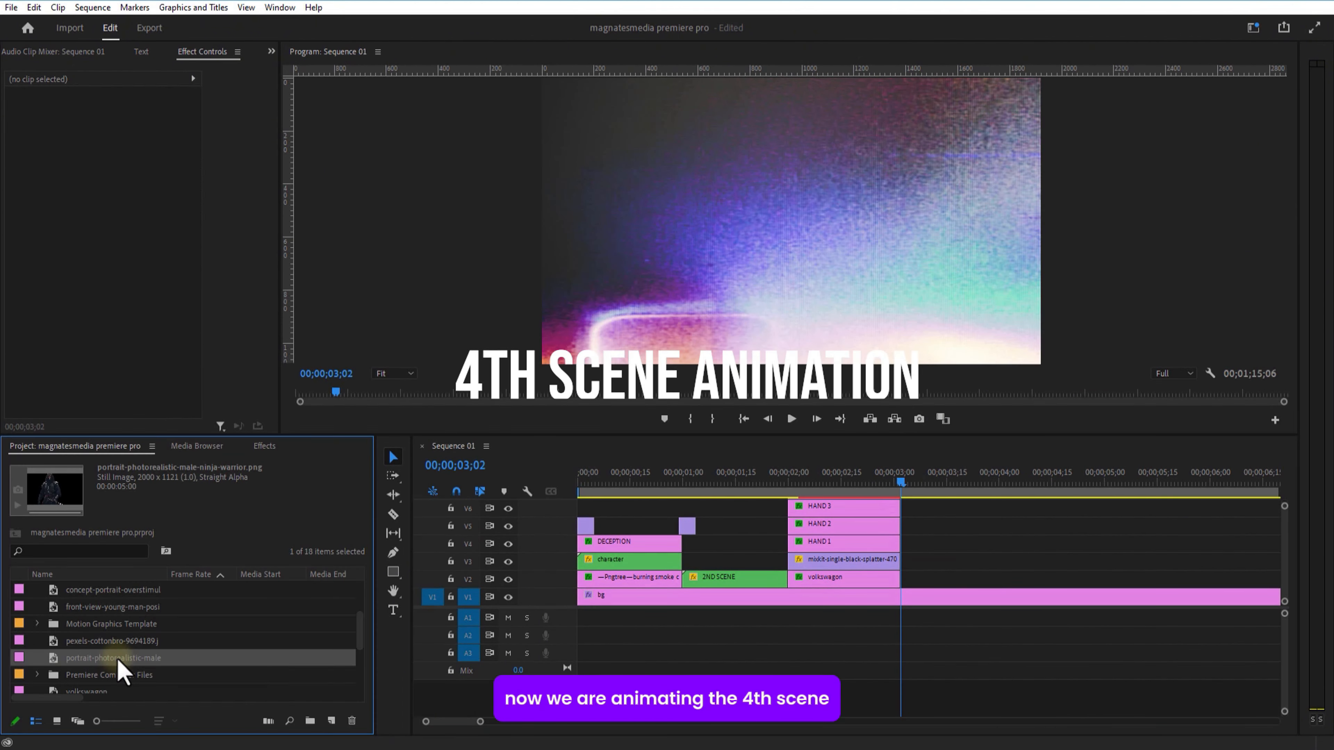
- Place the male ninja warrior image on V2 directly after the volkswagon clip and rename it ninja
{"action": "left_click_drag", "start_coordinate": [119, 663], "coordinate": [960, 589]}
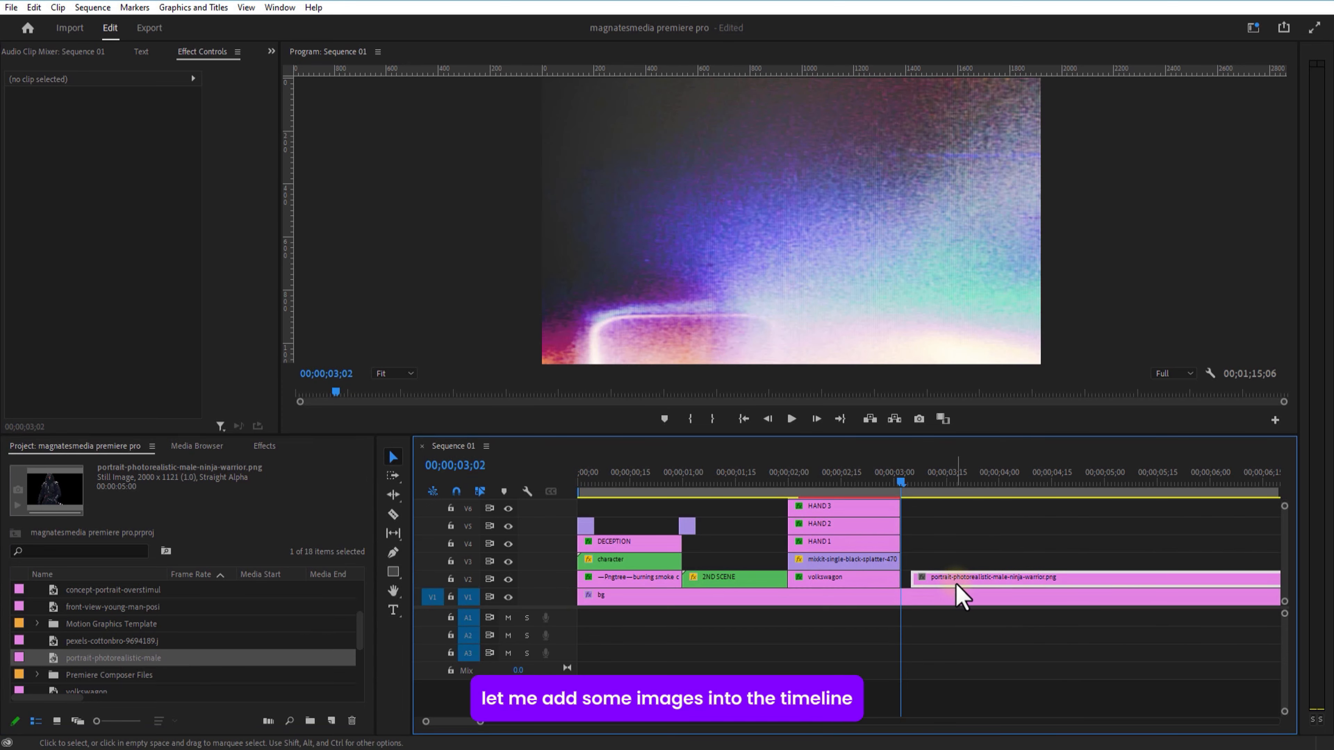
{"action": "left_click", "coordinate": [968, 589]}
{"action": "right_click", "coordinate": [968, 589]}
{"action": "left_click", "coordinate": [997, 666]}
{"action": "type", "text": "ninja"}
{"action": "key", "text": "Return"}
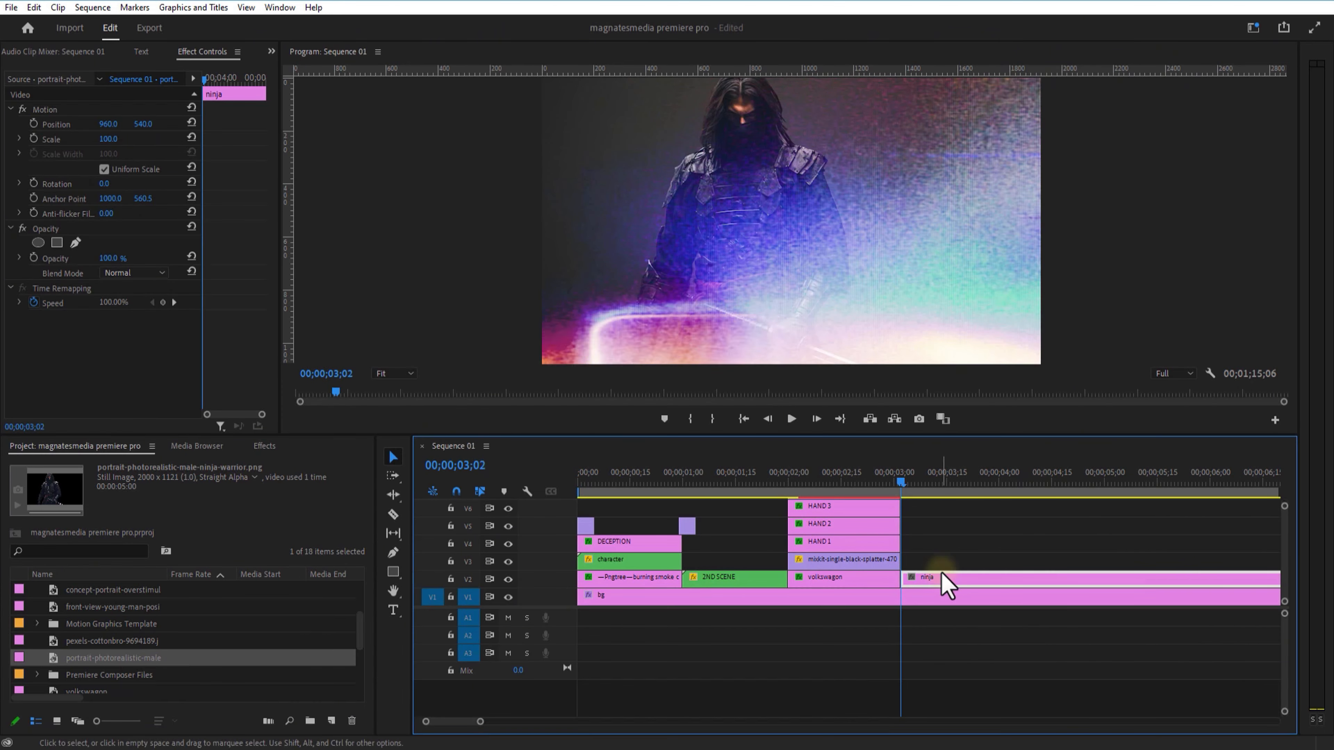
- Reposition the ninja clip to about 1076, 667 and reduce its Scale to about 77
{"action": "left_click", "coordinate": [916, 486]}
{"action": "left_click_drag", "start_coordinate": [924, 435], "coordinate": [924, 387]}
{"action": "left_click", "coordinate": [129, 580]}
{"action": "scroll", "coordinate": [127, 573], "scroll_direction": "up", "scroll_amount": 1}
{"action": "left_click", "coordinate": [121, 561]}
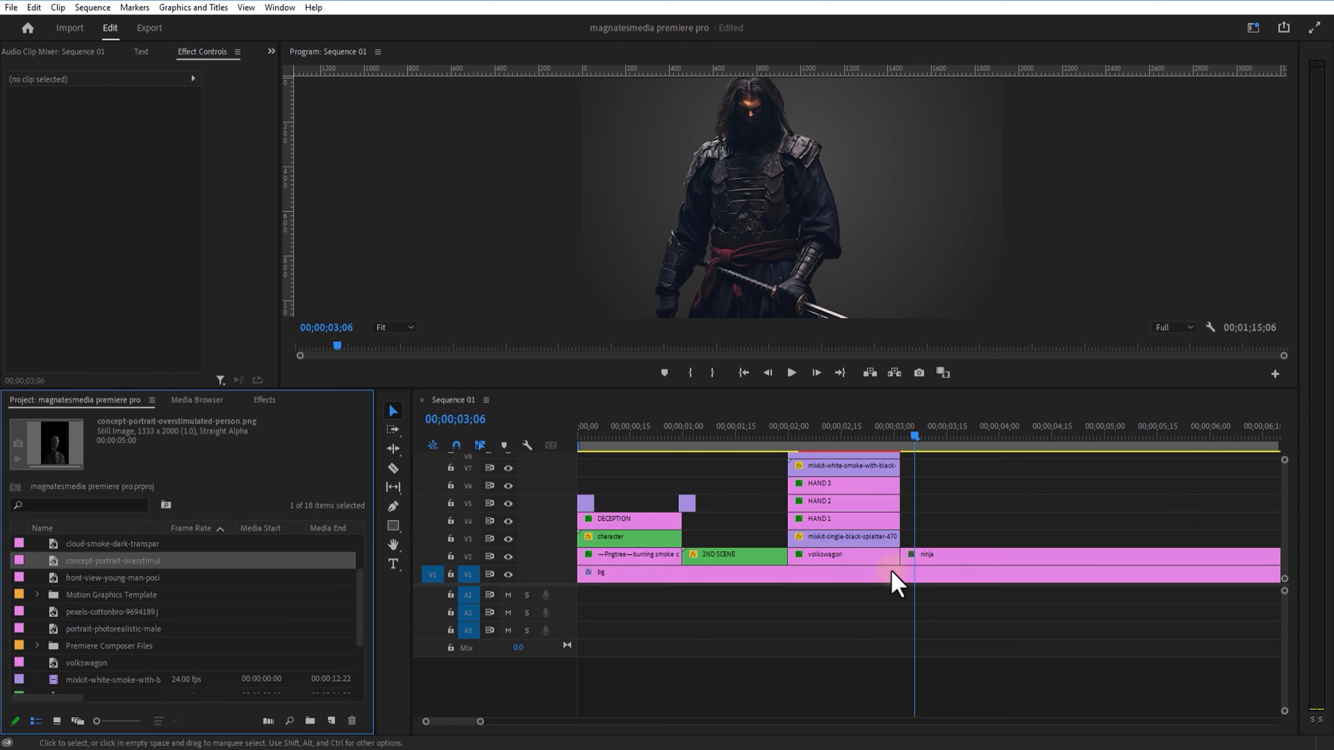
{"action": "left_click", "coordinate": [918, 560]}
{"action": "left_click_drag", "start_coordinate": [110, 125], "coordinate": [226, 140]}
{"action": "left_click_drag", "start_coordinate": [106, 139], "coordinate": [82, 126]}
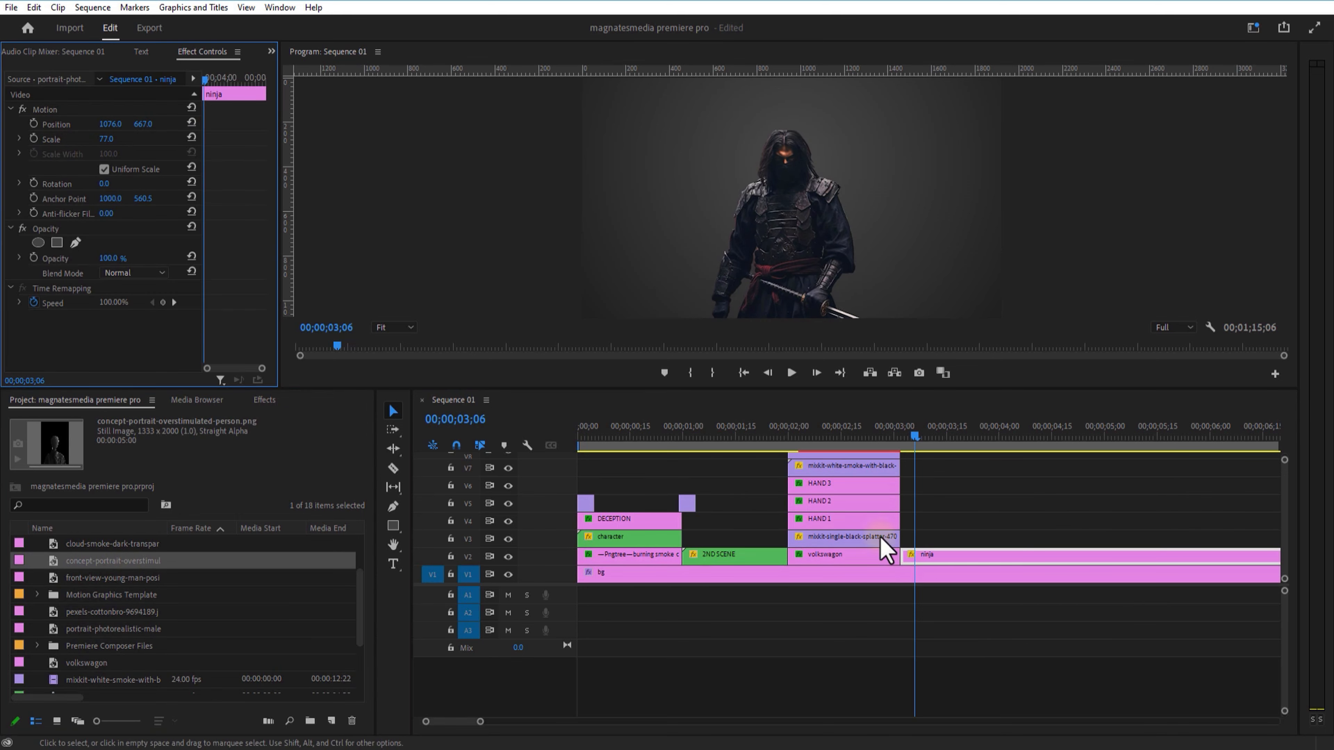
- Move the ninja to V3 and place man-front-empire-state-building.png beneath it on V2 at Scale 49 and horizontal Position about 1412
{"action": "left_click_drag", "start_coordinate": [940, 557], "coordinate": [941, 539]}
{"action": "left_click_drag", "start_coordinate": [113, 579], "coordinate": [935, 558]}
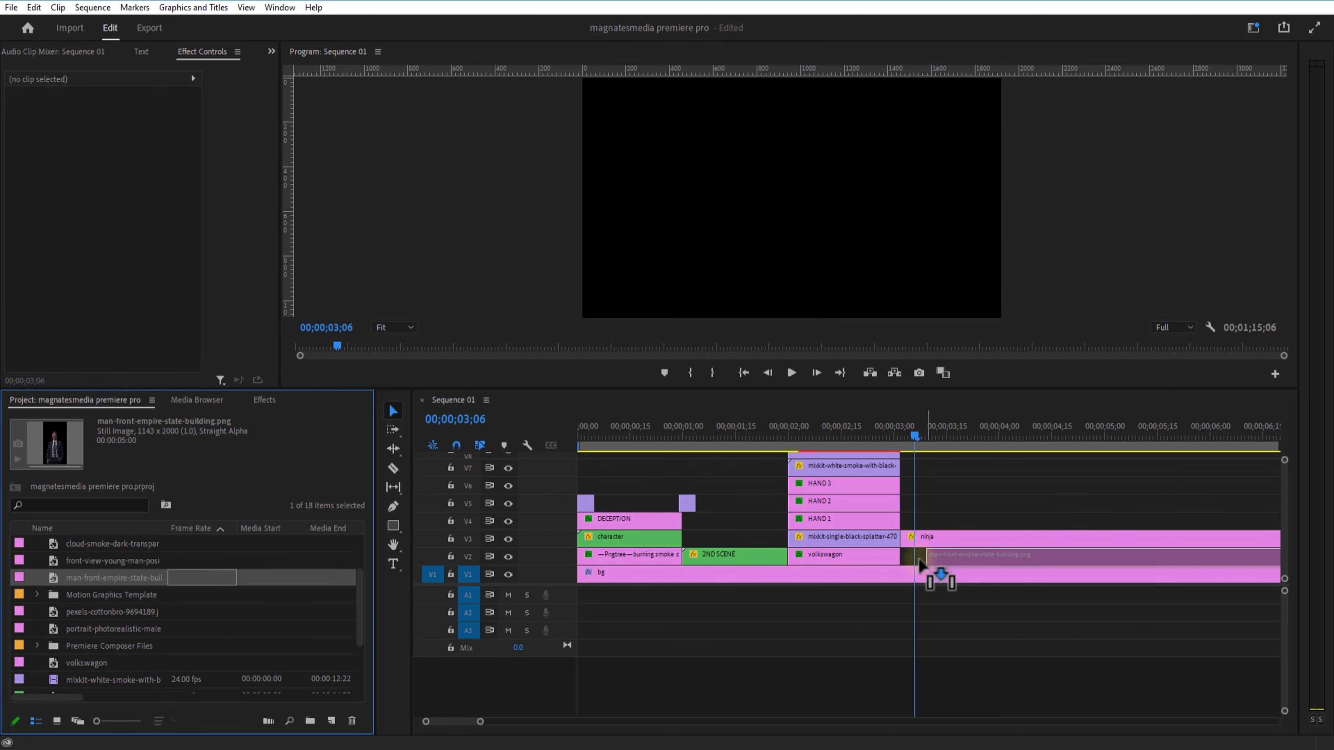
{"action": "left_click_drag", "start_coordinate": [110, 125], "coordinate": [402, 133]}
{"action": "left_click_drag", "start_coordinate": [106, 140], "coordinate": [212, 127]}
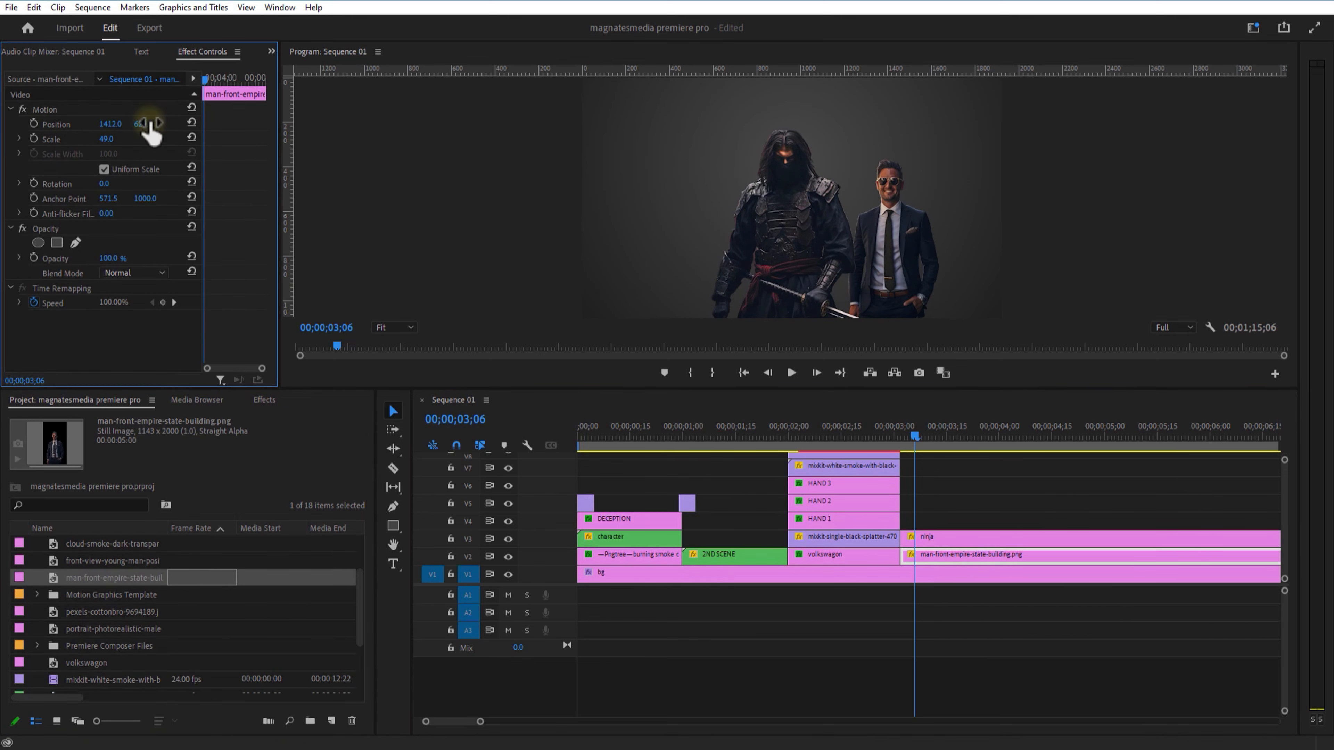
- Move the ninja clip to V6 and duplicate the suited man on V3 to V5, positioning two men on each side of the ninja
{"action": "left_click_drag", "start_coordinate": [950, 540], "coordinate": [945, 486]}
{"action": "left_click_drag", "start_coordinate": [953, 557], "coordinate": [954, 541]}
{"action": "left_click_drag", "start_coordinate": [110, 125], "coordinate": [404, 153]}
{"action": "left_click_drag", "start_coordinate": [950, 540], "coordinate": [947, 504], "text": "alt"}
{"action": "left_click_drag", "start_coordinate": [110, 125], "coordinate": [153, 129]}
{"action": "left_click_drag", "start_coordinate": [944, 505], "coordinate": [944, 520], "text": "alt"}
{"action": "left_click_drag", "start_coordinate": [138, 126], "coordinate": [333, 128]}
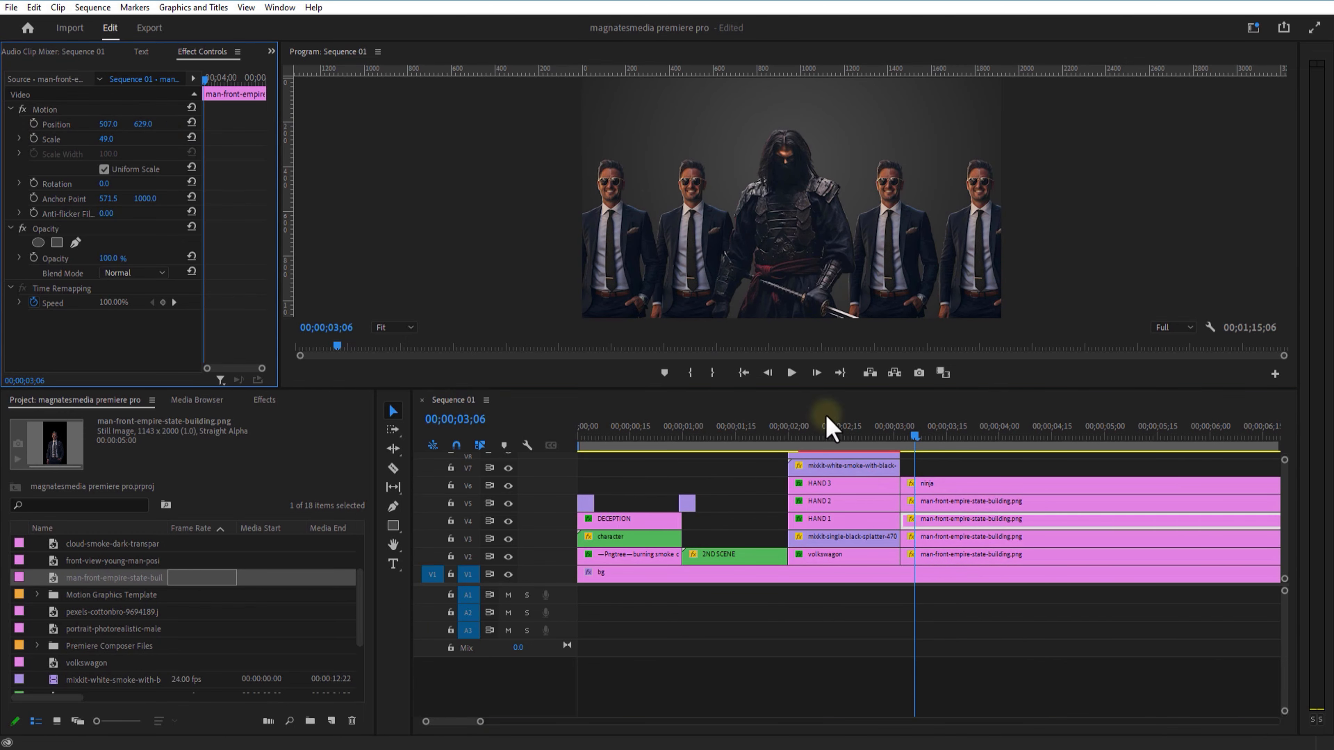
- Nest the ninja and all four suited man clips into a sequence named people
{"action": "left_click_drag", "start_coordinate": [964, 561], "coordinate": [963, 560]}
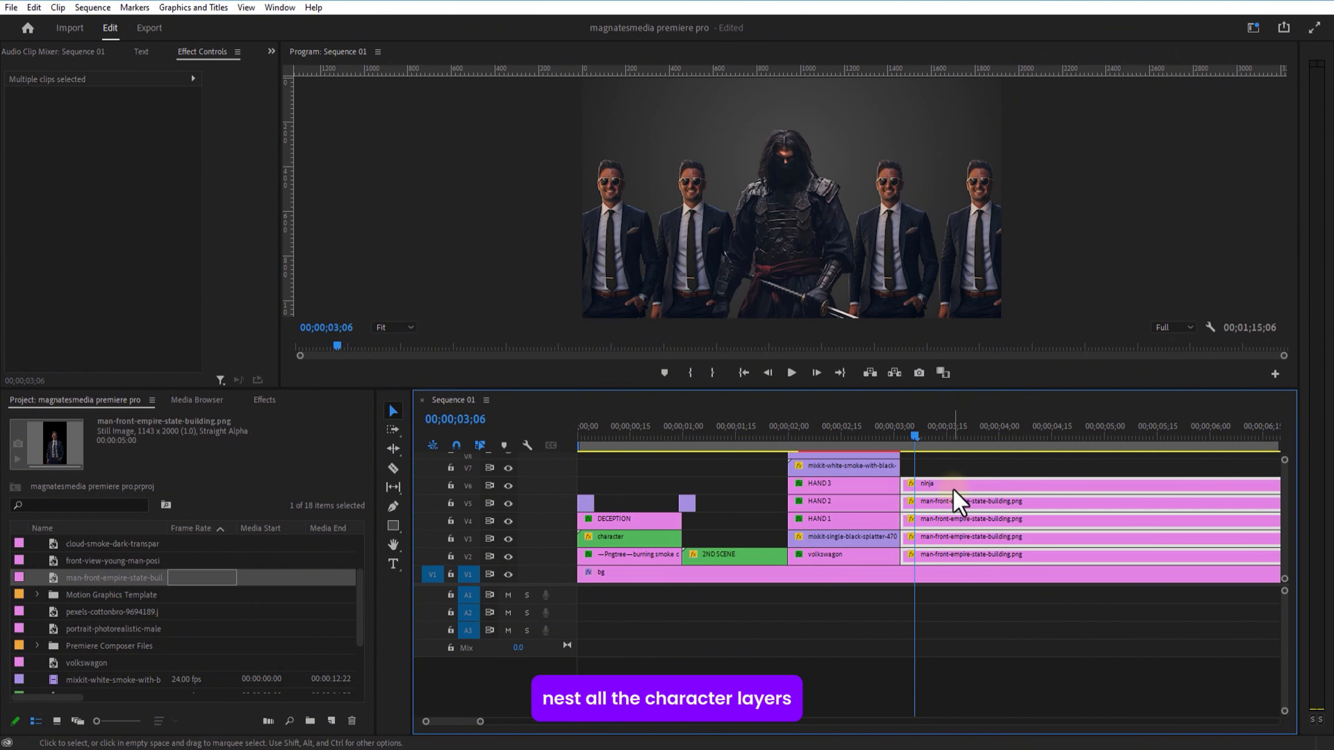
{"action": "right_click", "coordinate": [954, 500]}
{"action": "left_click", "coordinate": [1001, 426]}
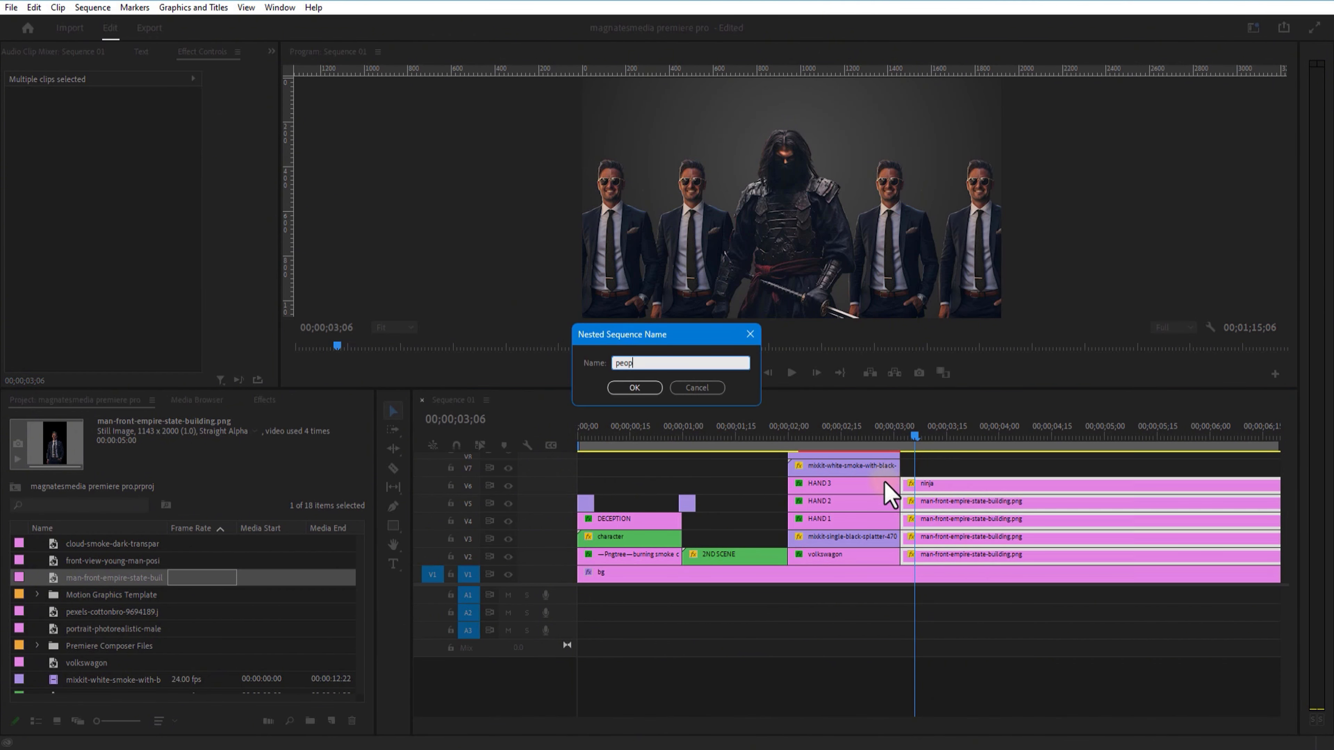
{"action": "left_click", "coordinate": [652, 392]}
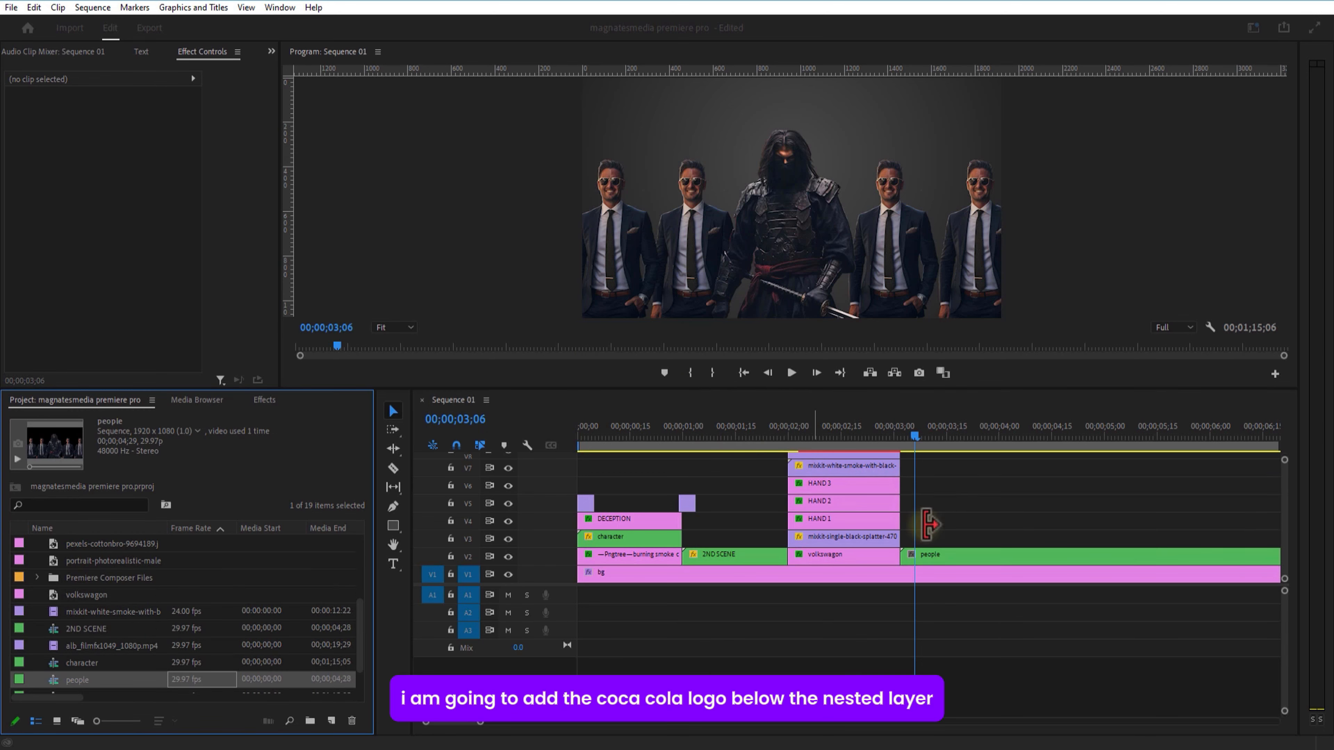
- Add the cocacoal logo on V3 beneath the people clip on V4, with Position 960, 263 and Scale 66
{"action": "left_click", "coordinate": [940, 558]}
{"action": "left_click_drag", "start_coordinate": [916, 442], "coordinate": [899, 441]}
{"action": "left_click", "coordinate": [108, 629]}
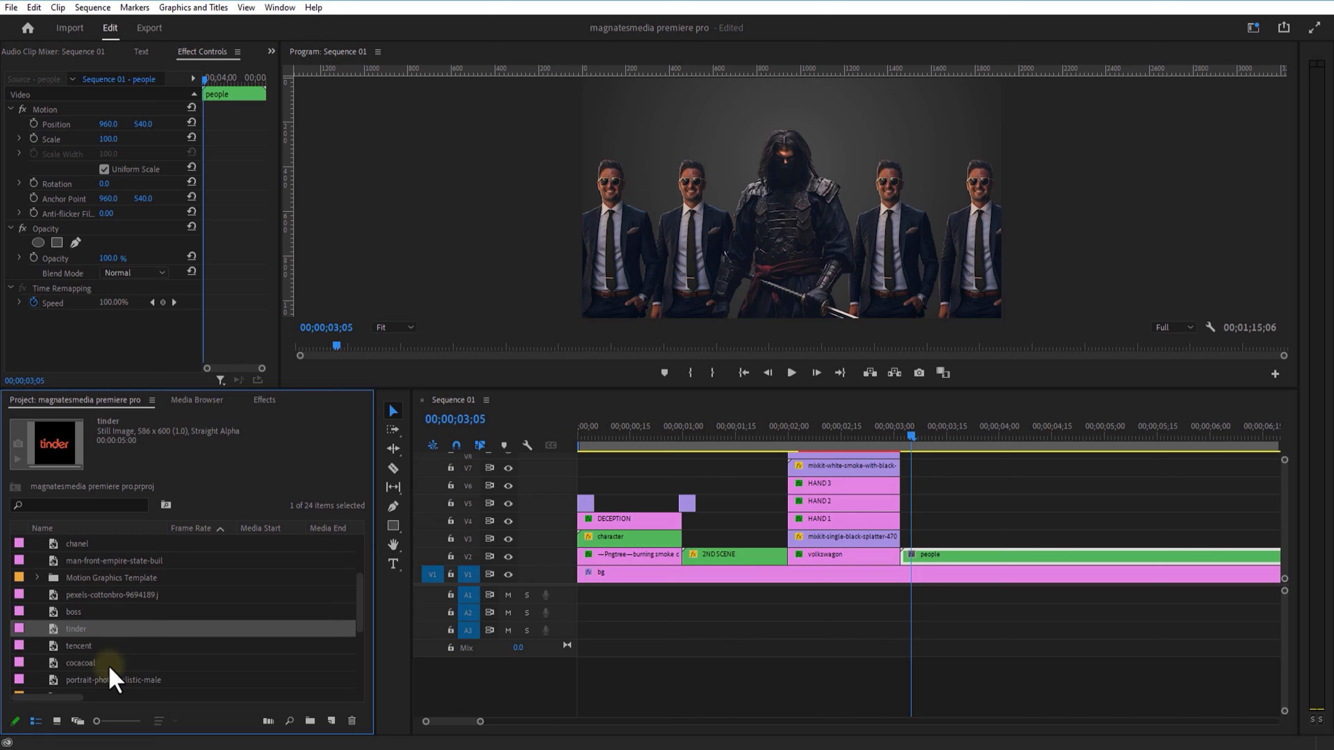
{"action": "left_click_drag", "start_coordinate": [108, 663], "coordinate": [932, 522]}
{"action": "left_click_drag", "start_coordinate": [927, 542], "coordinate": [935, 553]}
{"action": "left_click_drag", "start_coordinate": [111, 140], "coordinate": [68, 124]}
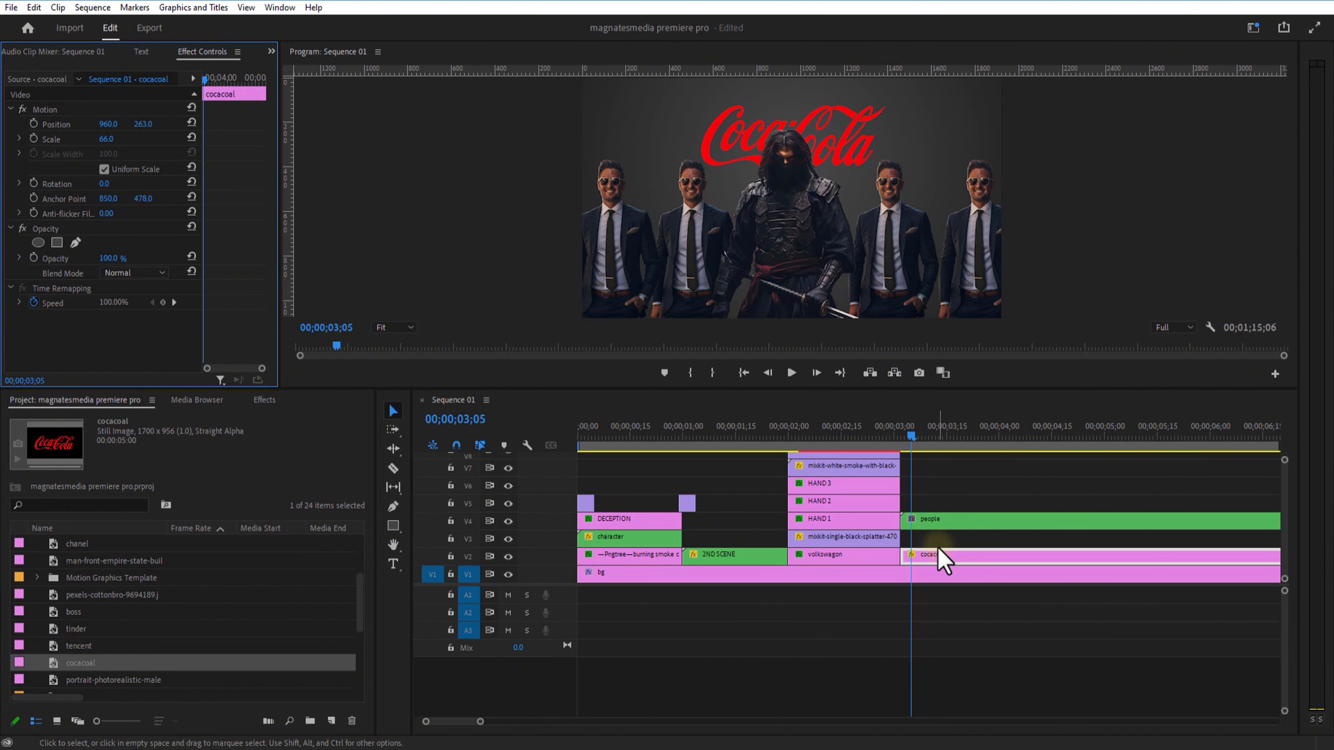
{"action": "left_click_drag", "start_coordinate": [939, 554], "coordinate": [944, 539]}
- Create a light pink color matte and place it on V2 beneath the cocacoal logo
{"action": "left_click", "coordinate": [947, 600]}
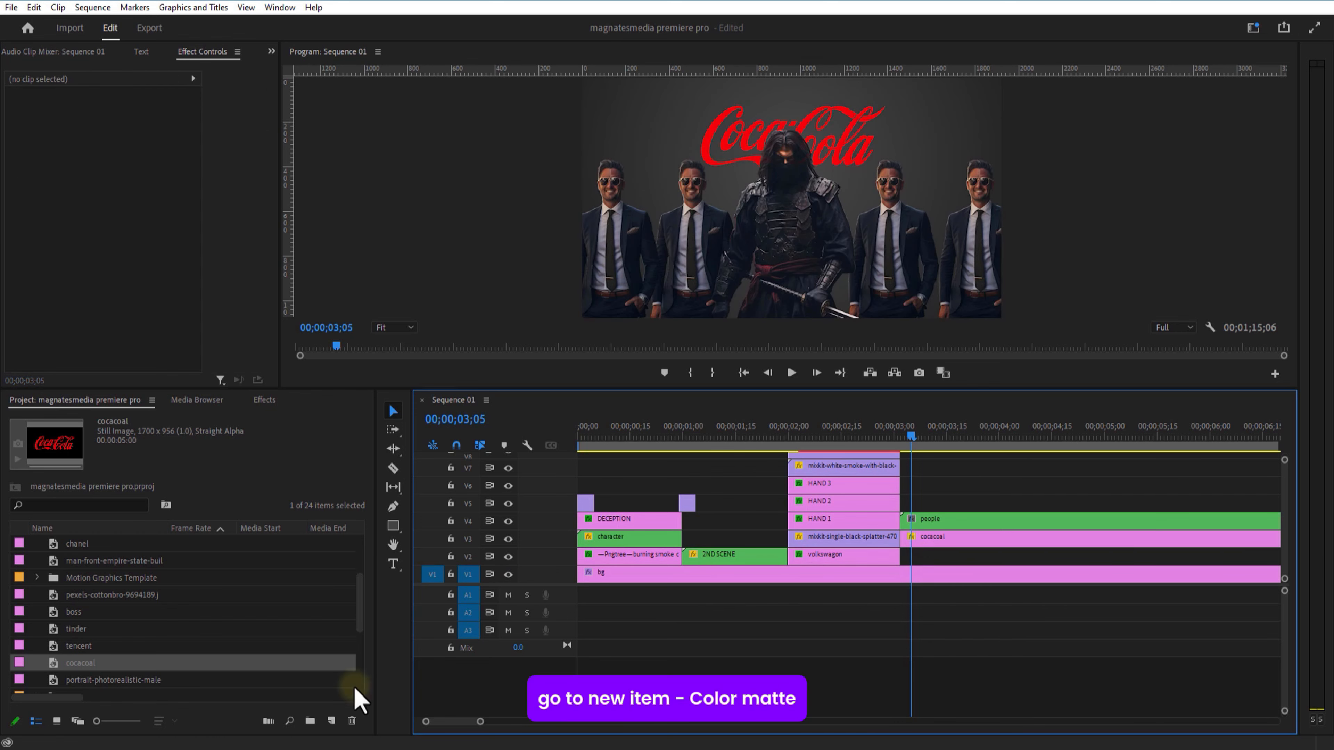
{"action": "left_click", "coordinate": [330, 721]}
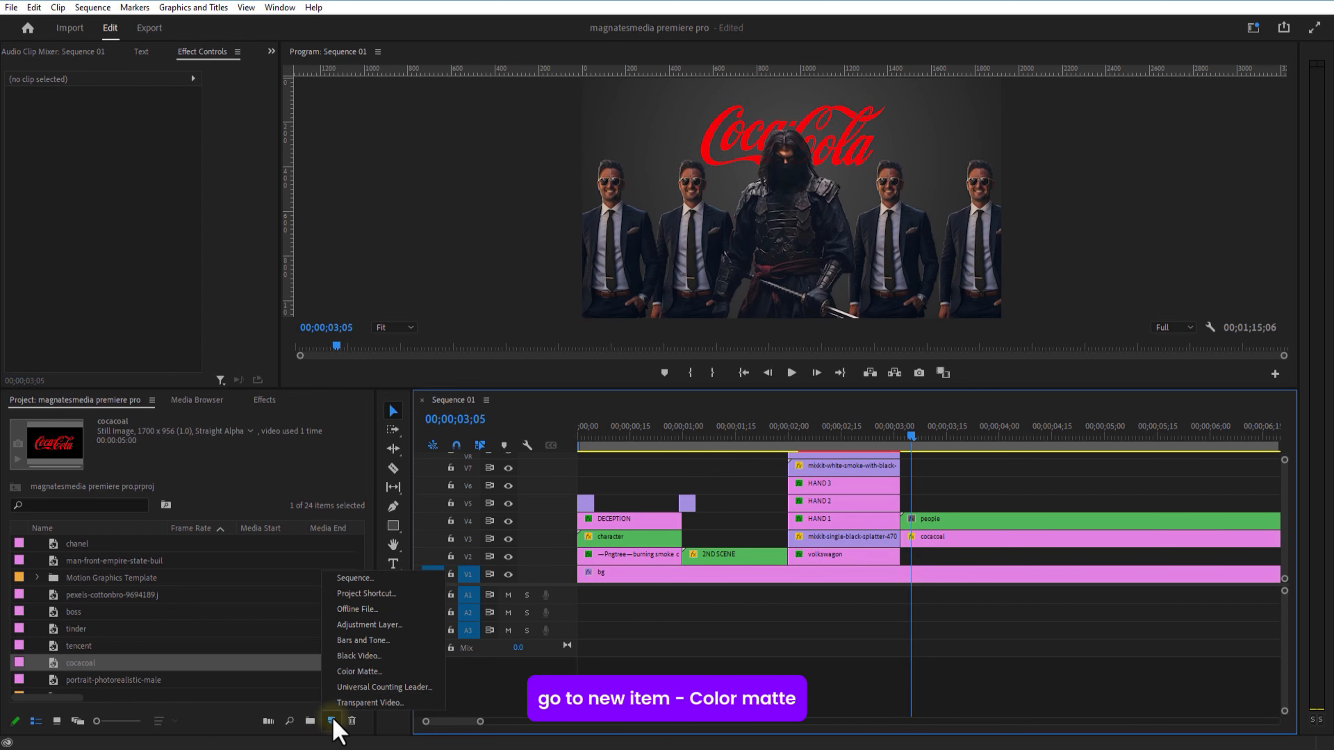
{"action": "left_click", "coordinate": [364, 677]}
{"action": "left_click", "coordinate": [693, 423]}
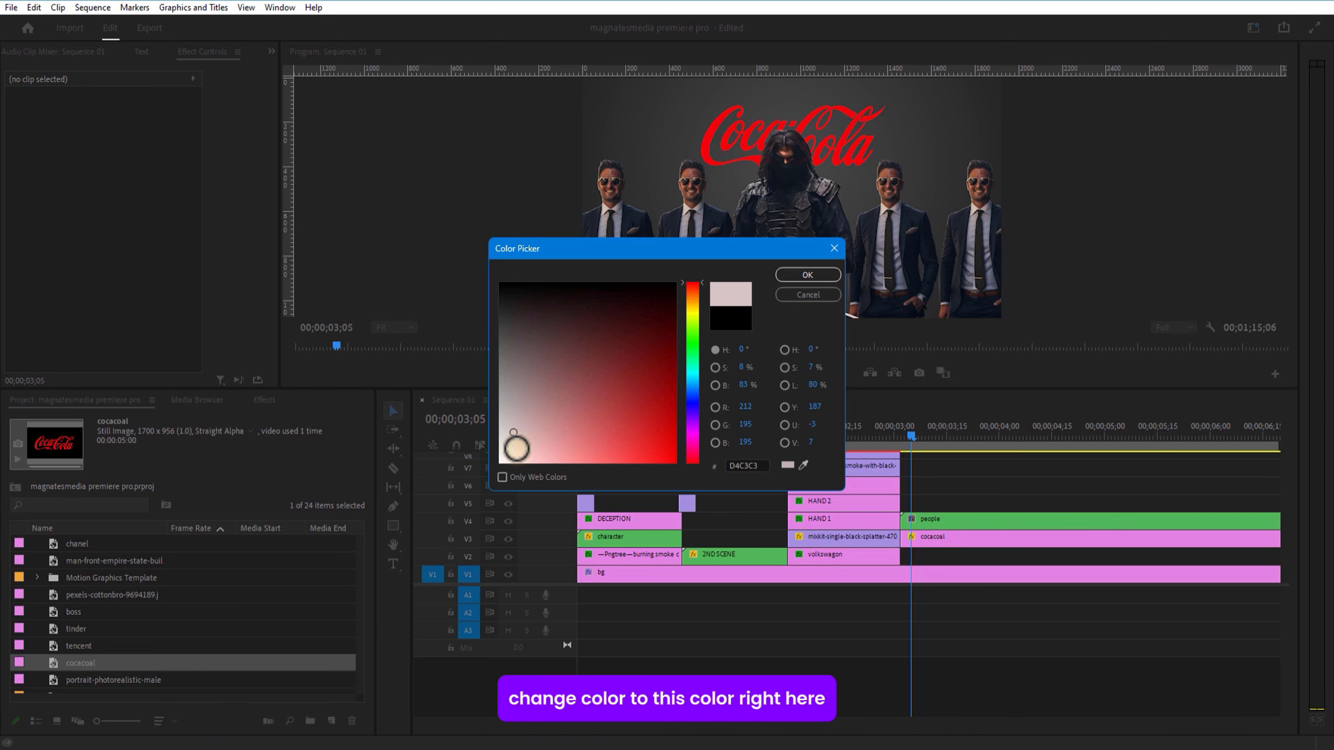
{"action": "left_click", "coordinate": [807, 275]}
{"action": "left_click", "coordinate": [630, 392]}
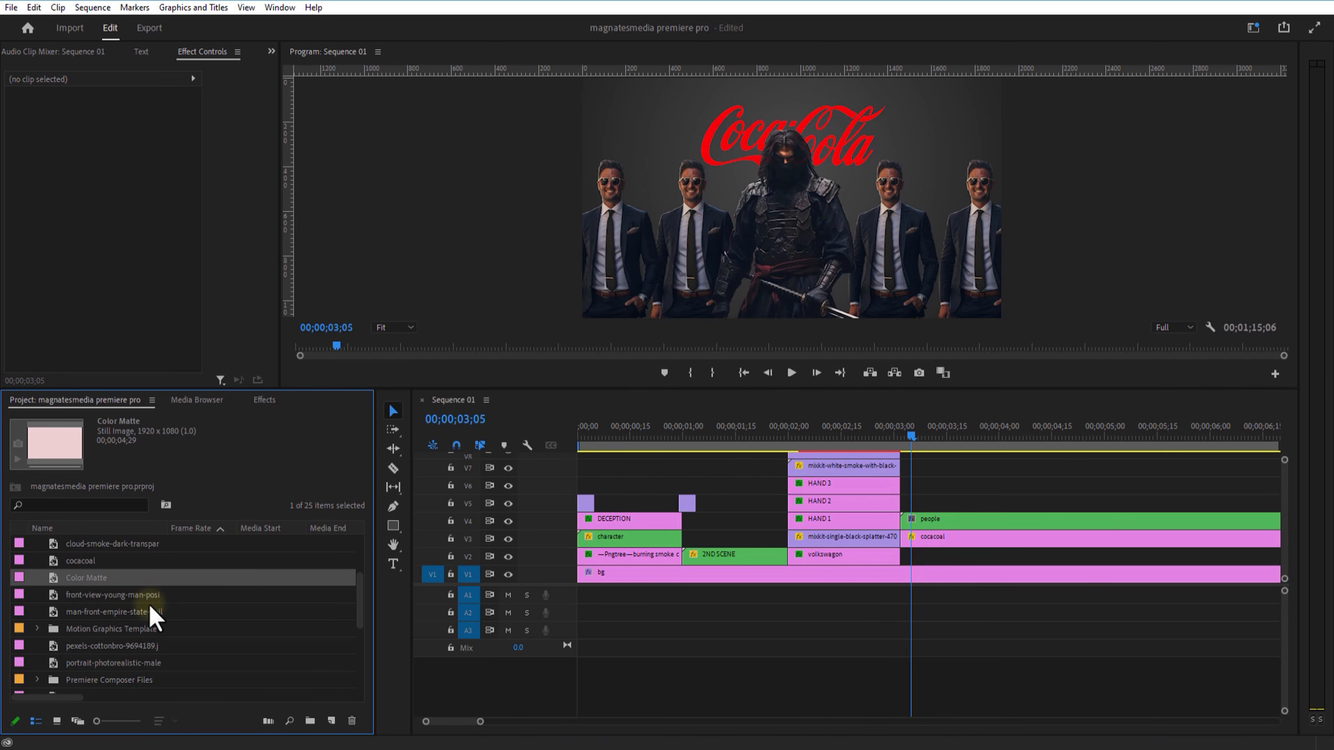
{"action": "left_click_drag", "start_coordinate": [472, 578], "coordinate": [944, 558]}
{"action": "left_click", "coordinate": [948, 622]}
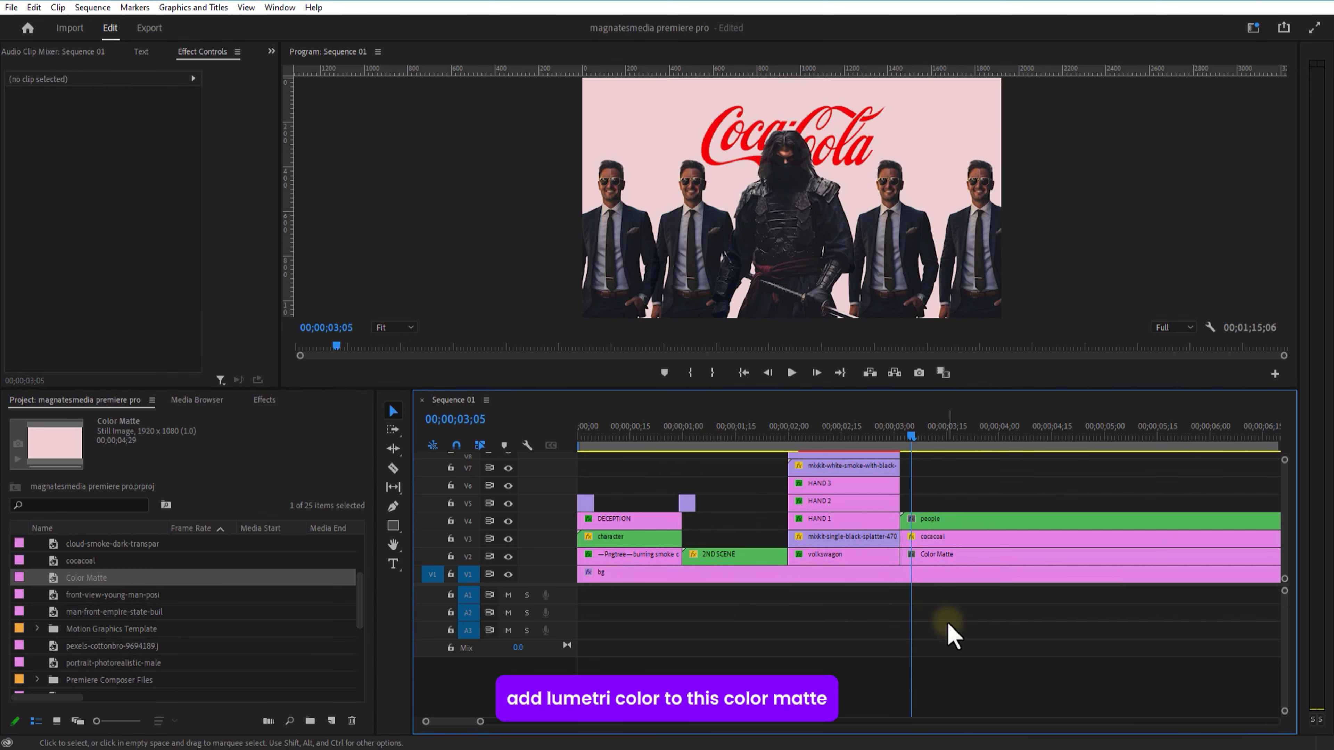
- Apply the Lumetri Color effect to the Color Matte clip and set its Vignette Amount to -1.6
{"action": "left_click", "coordinate": [922, 562]}
{"action": "left_click", "coordinate": [264, 400]}
{"action": "left_click", "coordinate": [110, 419]}
{"action": "type", "text": "lumetri col"}
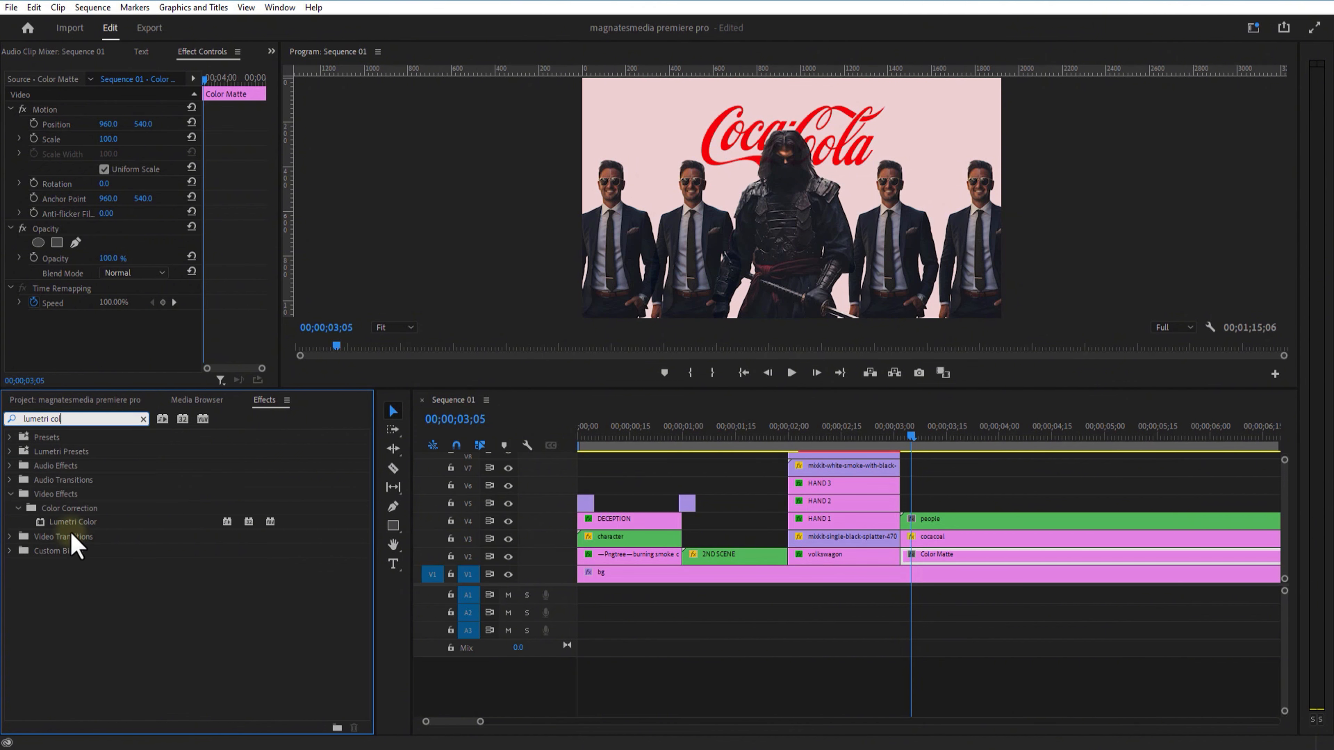
{"action": "left_click_drag", "start_coordinate": [72, 522], "coordinate": [914, 553]}
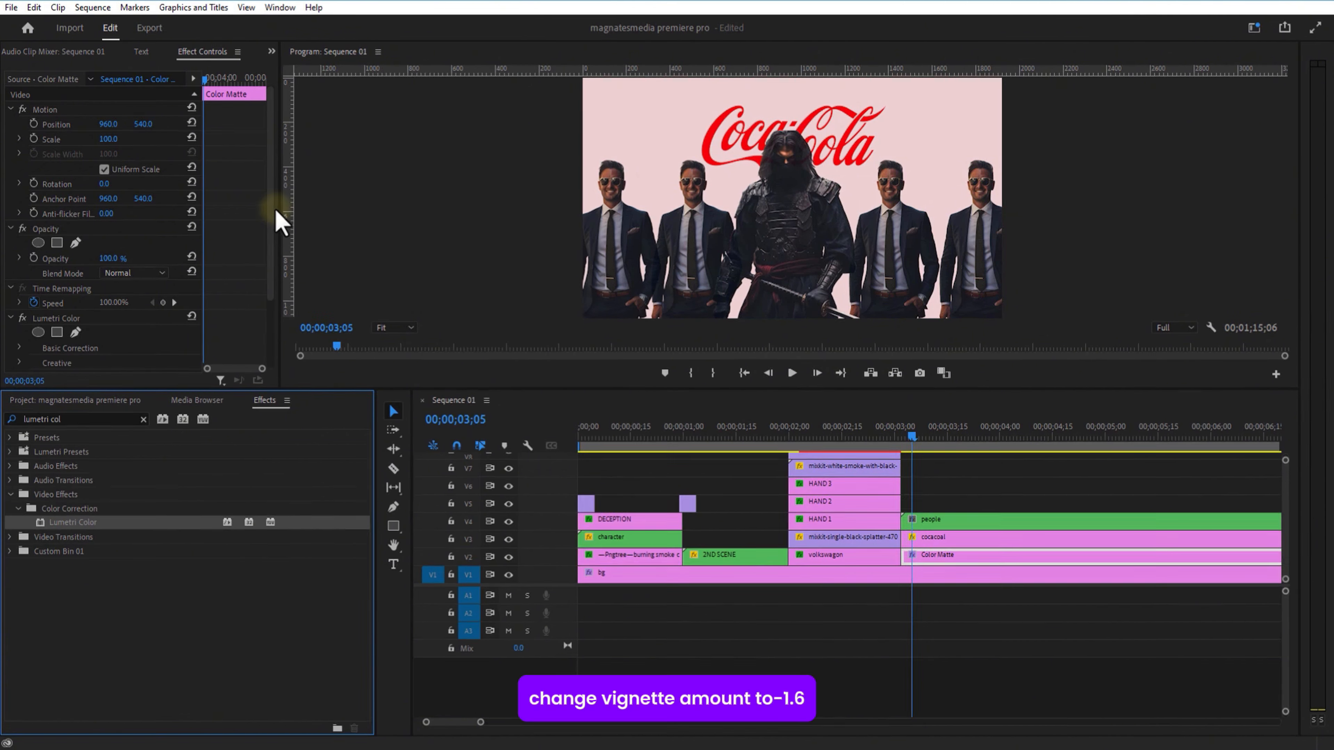
{"action": "left_click_drag", "start_coordinate": [273, 210], "coordinate": [274, 313]}
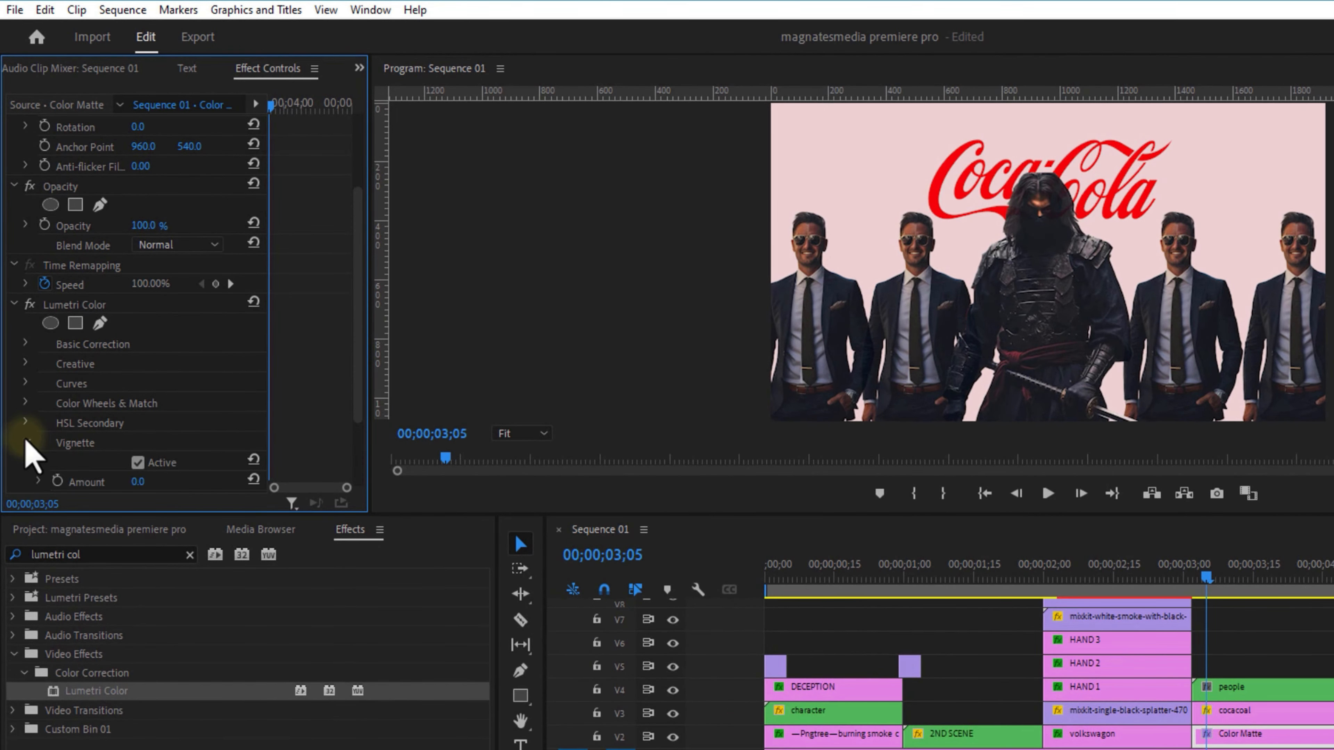
{"action": "scroll", "coordinate": [221, 438], "scroll_direction": "down", "scroll_amount": 3}
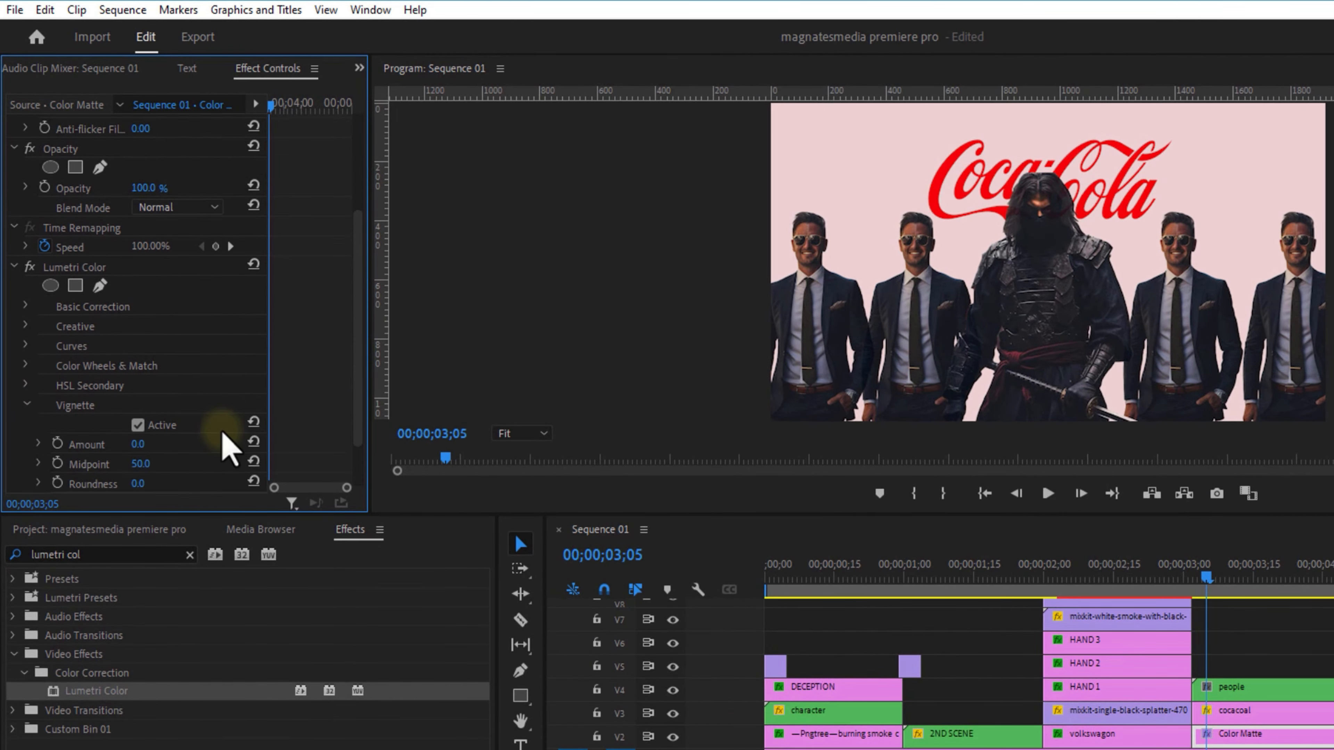
{"action": "mouse_move", "coordinate": [137, 426]}
{"action": "left_mouse_down"}
{"action": "mouse_move", "coordinate": [176, 444]}
{"action": "mouse_move", "coordinate": [153, 447]}
{"action": "left_mouse_up"}
- Move the people clip up to V5 to free V4 above the cocacoal logo
{"action": "left_click", "coordinate": [1229, 711]}
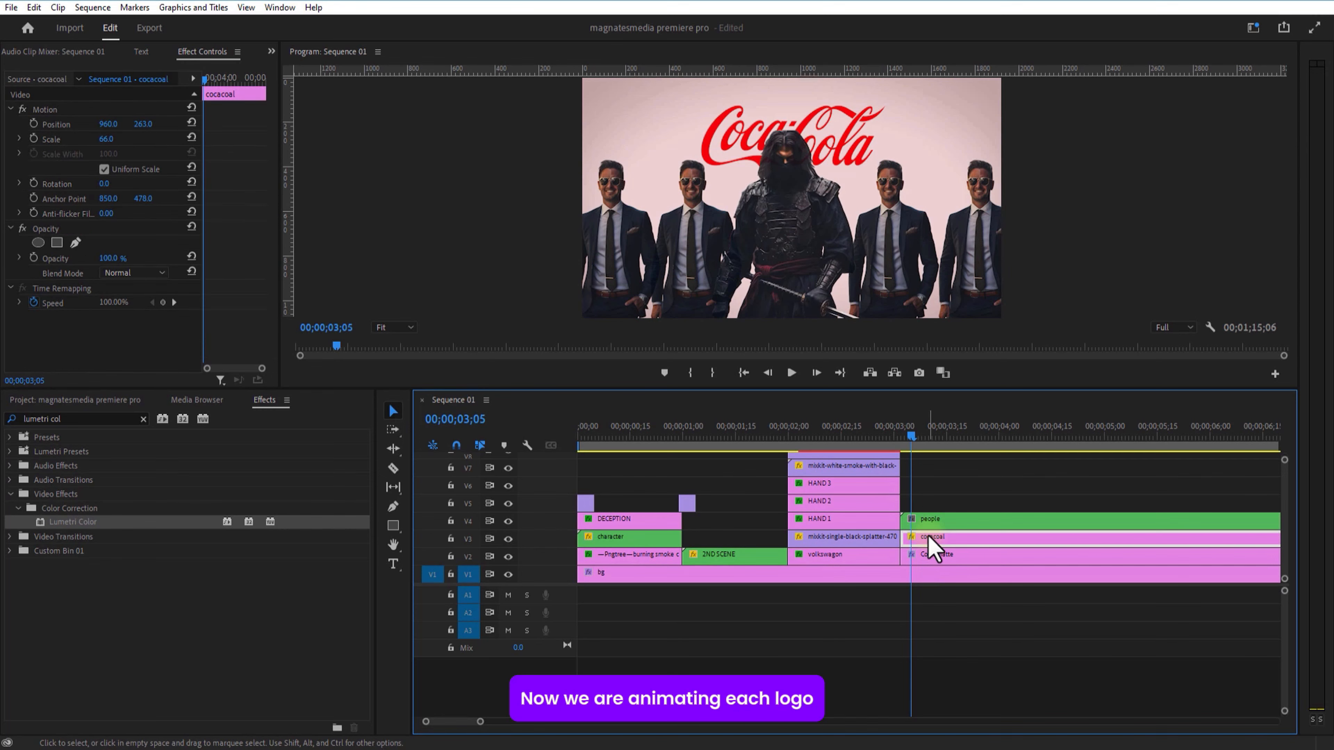
{"action": "left_click_drag", "start_coordinate": [930, 526], "coordinate": [934, 507]}
{"action": "left_click_drag", "start_coordinate": [934, 507], "coordinate": [934, 504]}
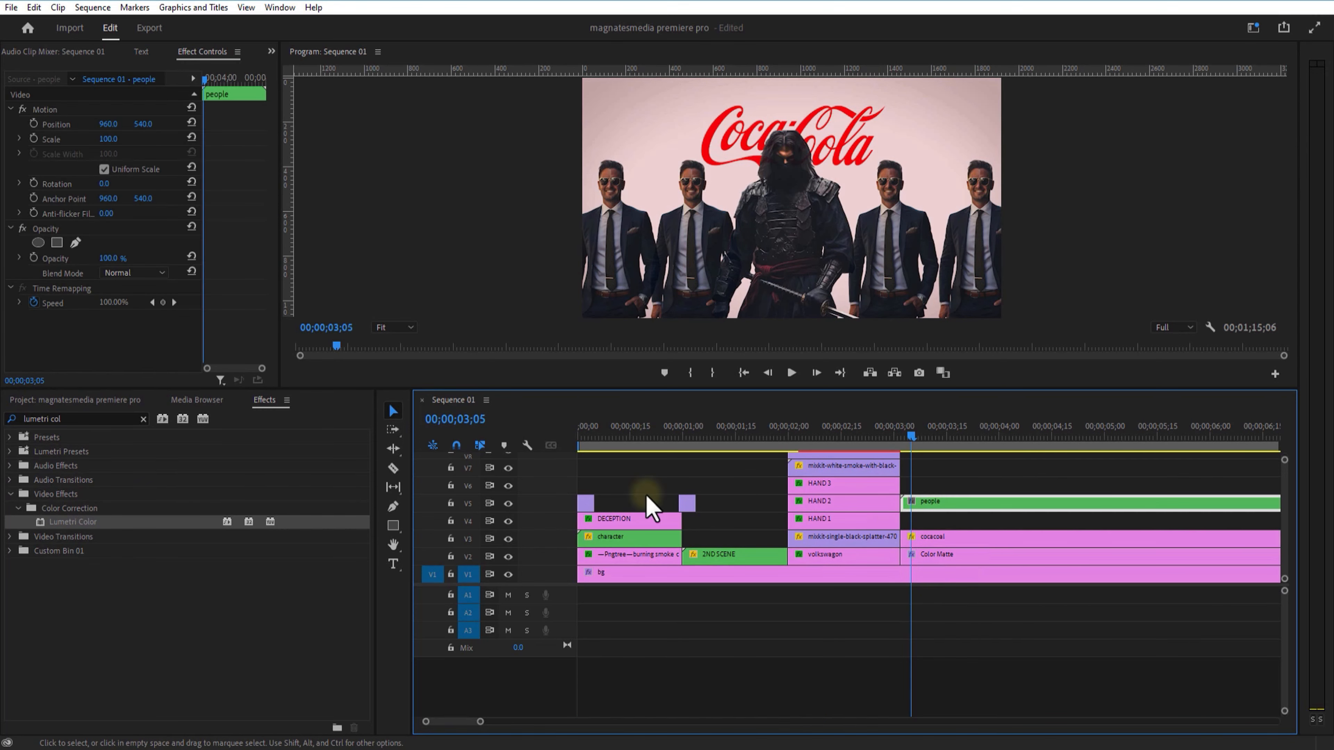
- Add the Pan Top transition from Premiere Composer's Starter Pack above the cocacoal logo
{"action": "left_click", "coordinate": [279, 8]}
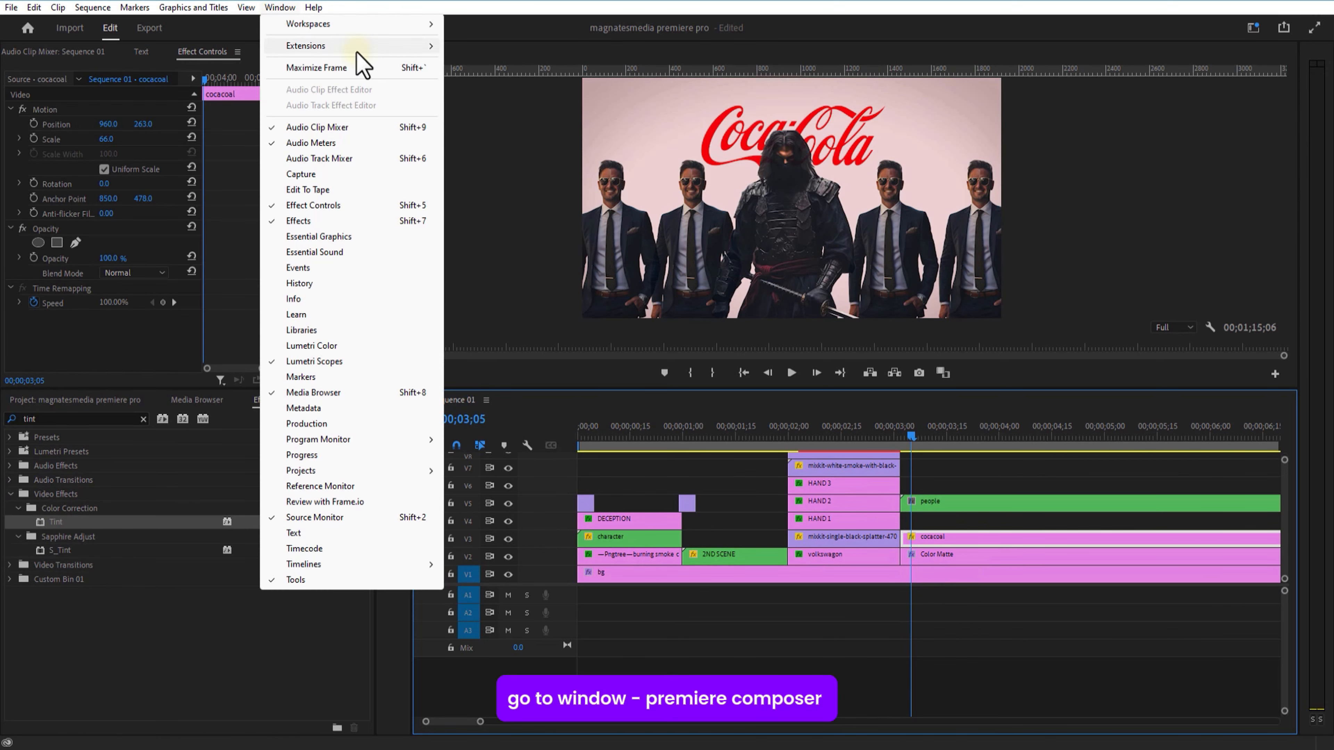
{"action": "mouse_move", "coordinate": [357, 47]}
{"action": "left_click", "coordinate": [530, 77]}
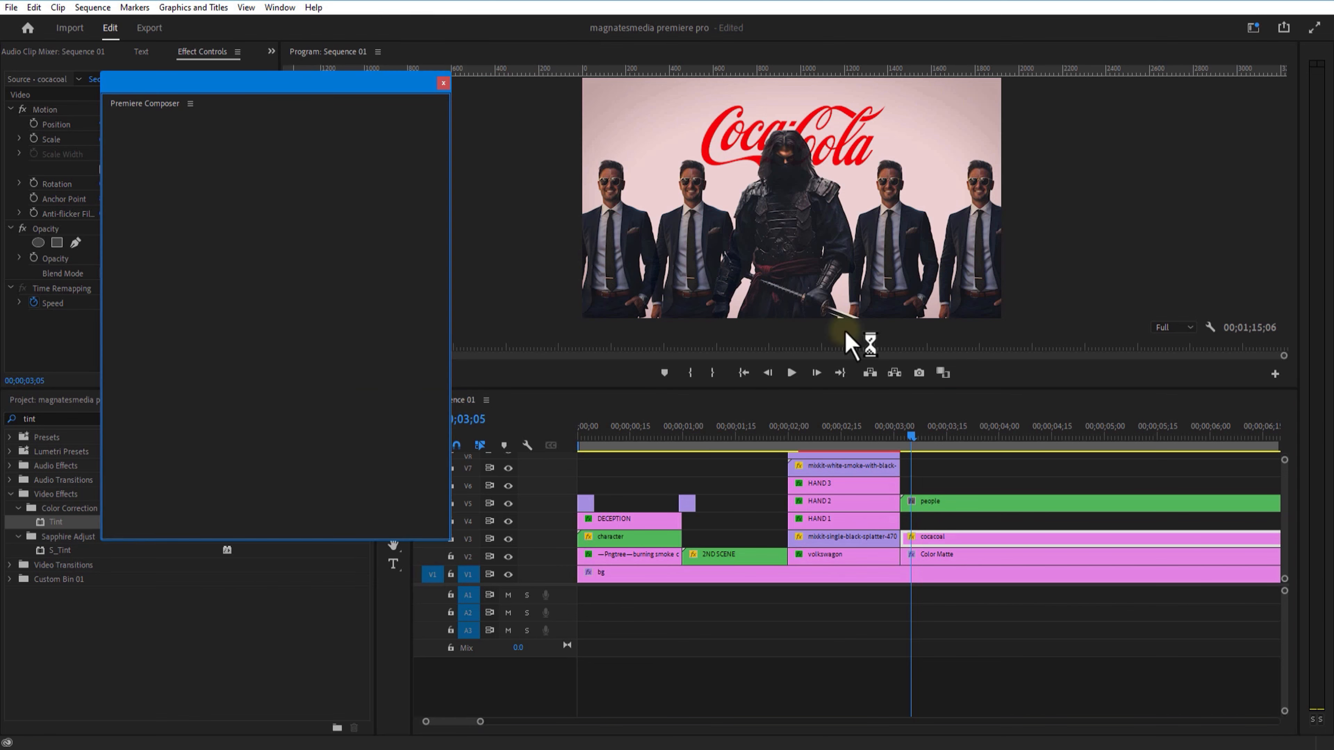
{"action": "left_click", "coordinate": [120, 170]}
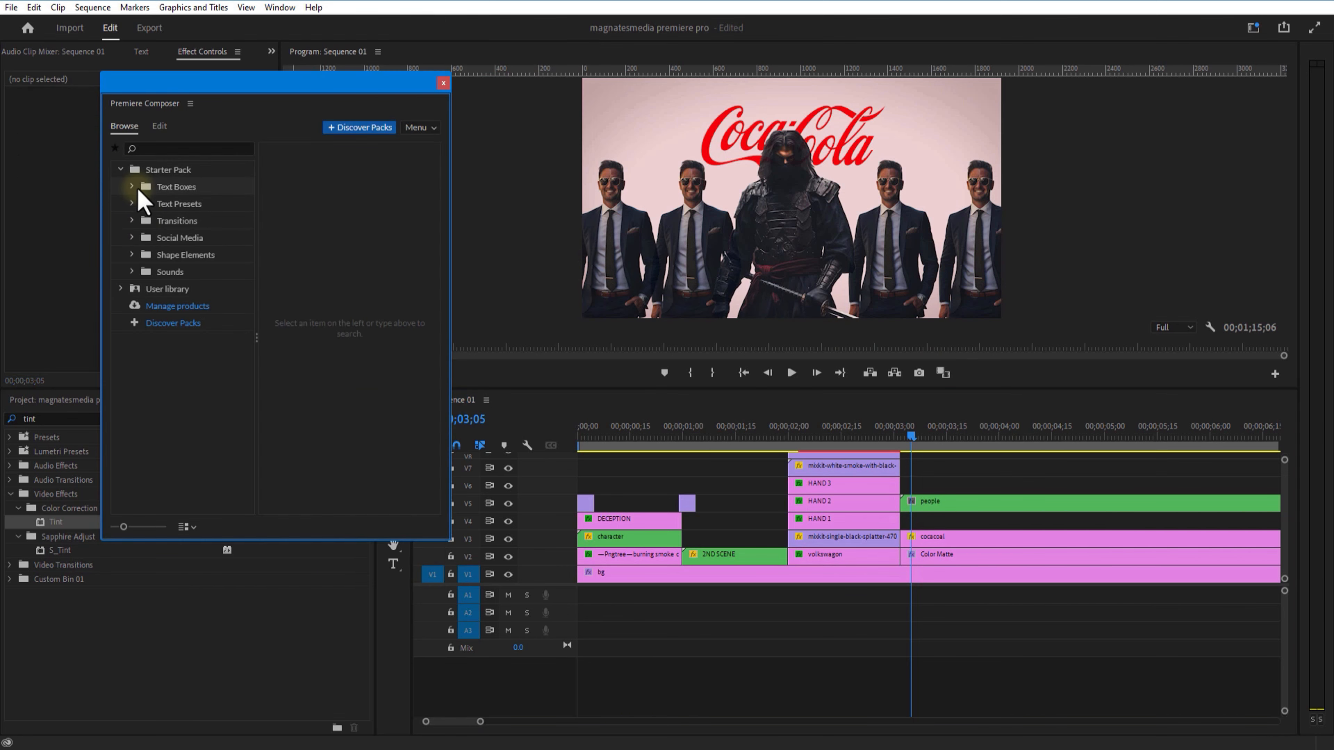
{"action": "left_click", "coordinate": [132, 221]}
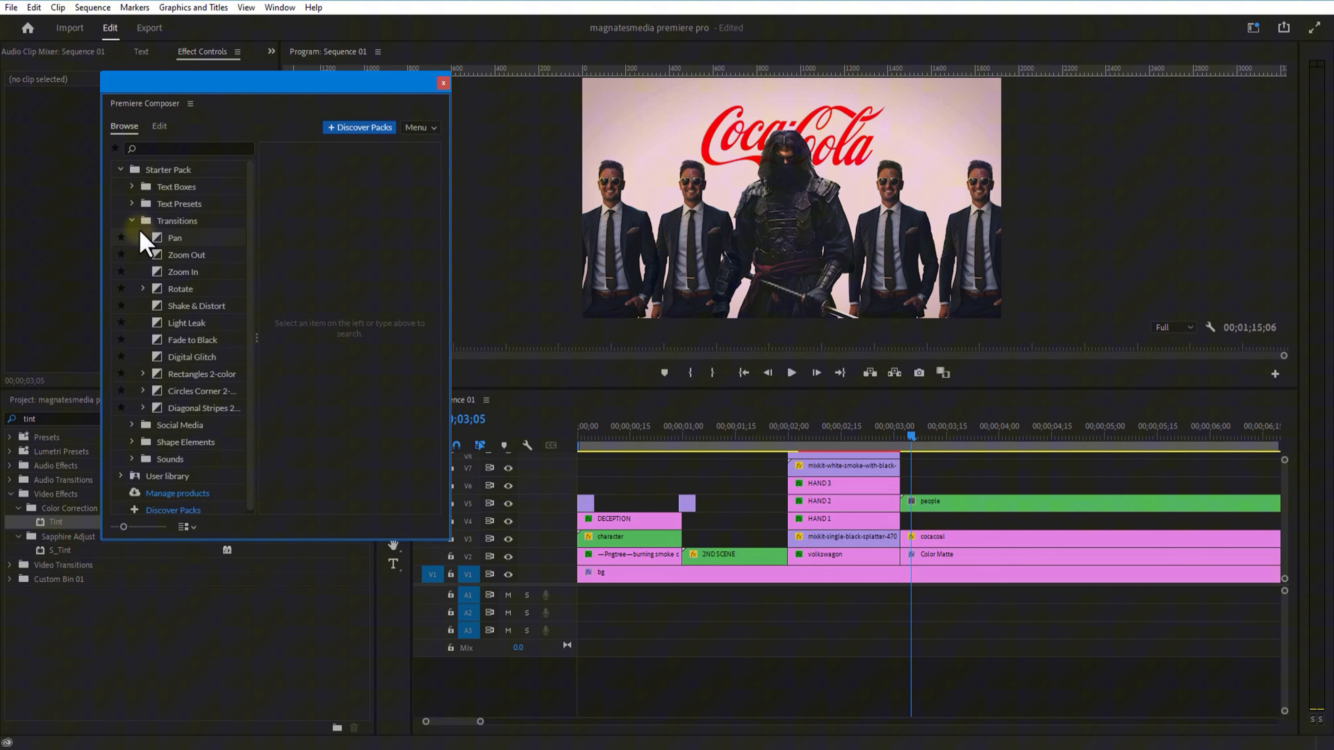
{"action": "left_click", "coordinate": [173, 239]}
{"action": "left_click", "coordinate": [390, 246]}
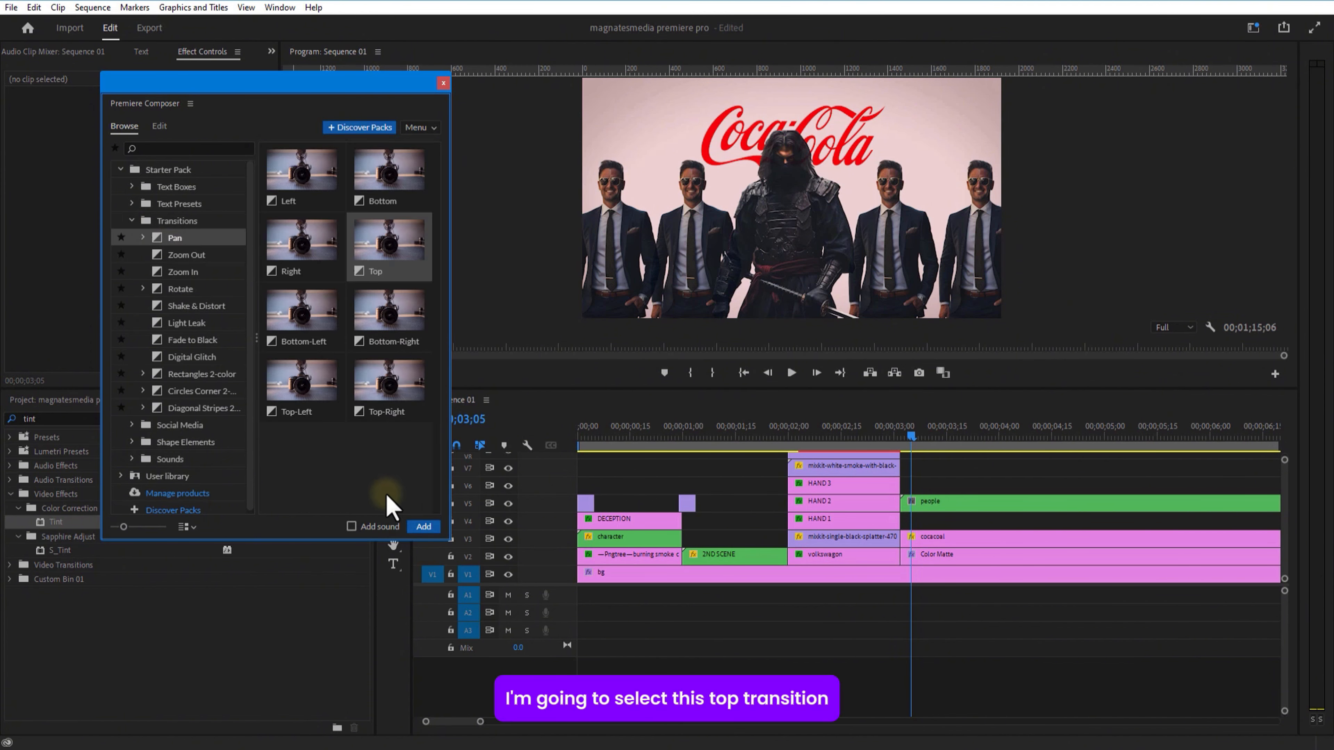
{"action": "left_click", "coordinate": [424, 526]}
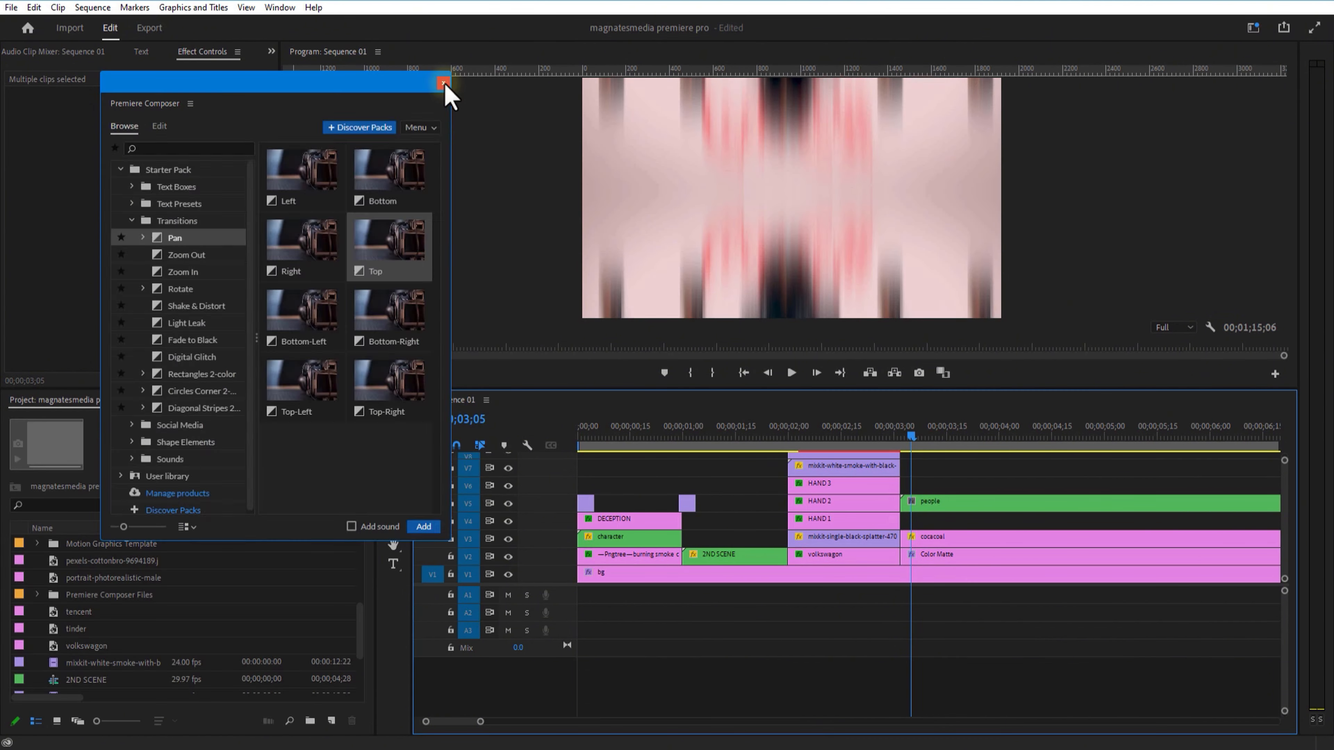
{"action": "left_click", "coordinate": [444, 83]}
- Shift the transition clips on V4 and V5 beneath the people clip to start at about 00;00;03;08
{"action": "left_click_drag", "start_coordinate": [874, 389], "coordinate": [870, 148]}
{"action": "left_click_drag", "start_coordinate": [1007, 257], "coordinate": [971, 336]}
{"action": "left_click_drag", "start_coordinate": [935, 385], "coordinate": [936, 372]}
{"action": "left_click_drag", "start_coordinate": [1054, 327], "coordinate": [938, 385]}
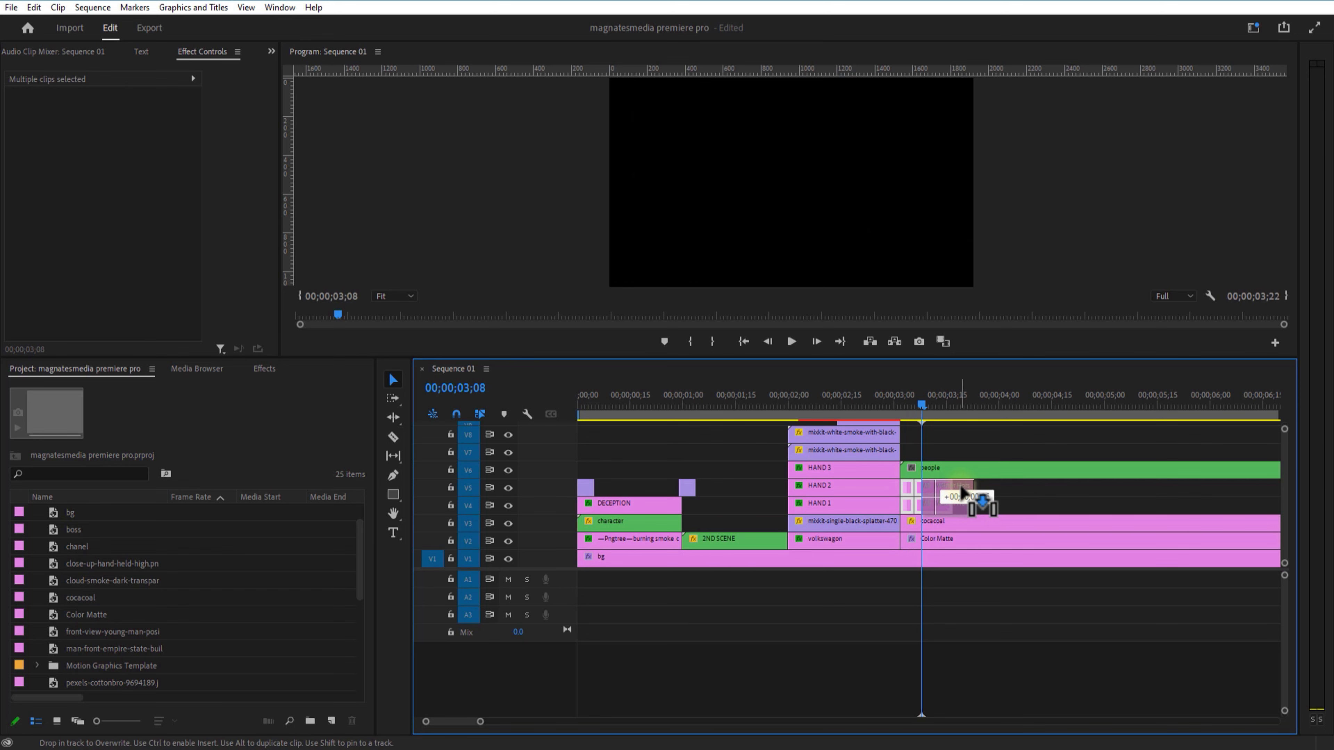
{"action": "left_click_drag", "start_coordinate": [963, 486], "coordinate": [963, 487]}
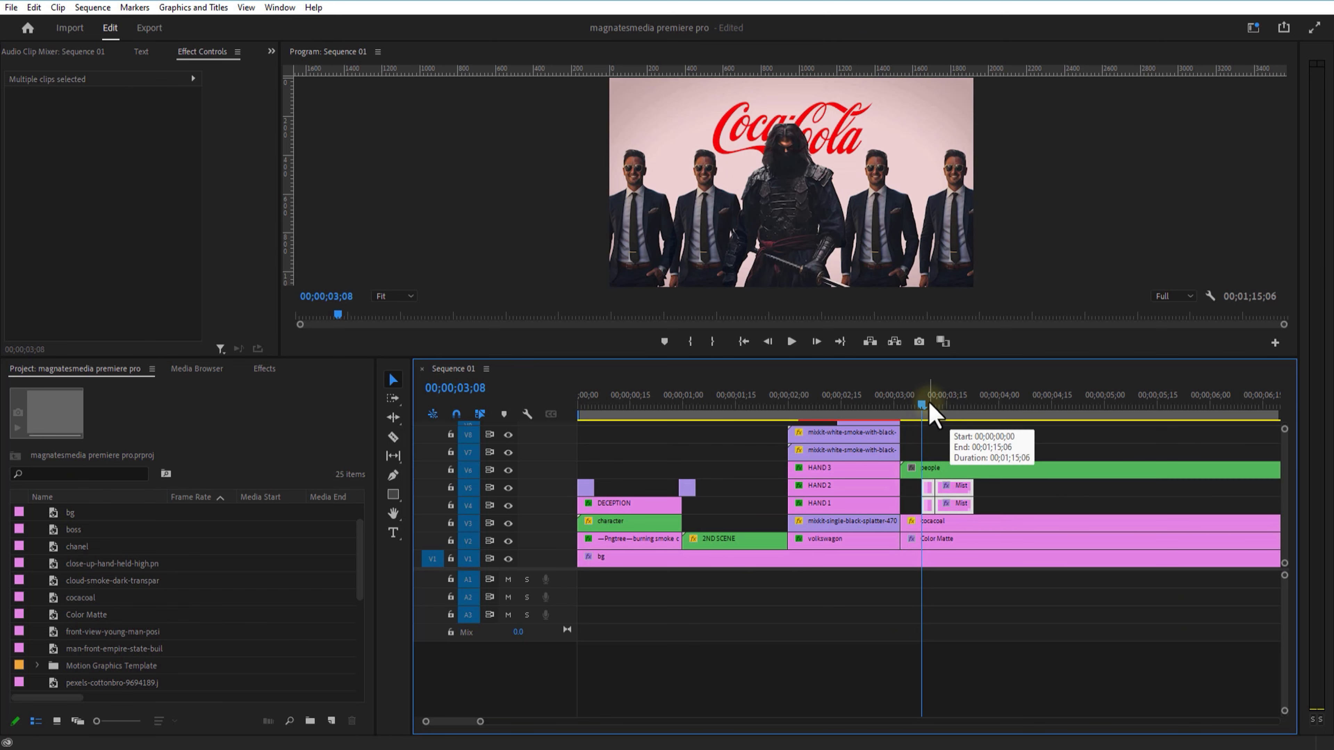
- Split the cocacoal logo clip at 00;00;03;12, in the middle of the transition, and delete the part after the cut
{"action": "left_click_drag", "start_coordinate": [926, 407], "coordinate": [939, 411]}
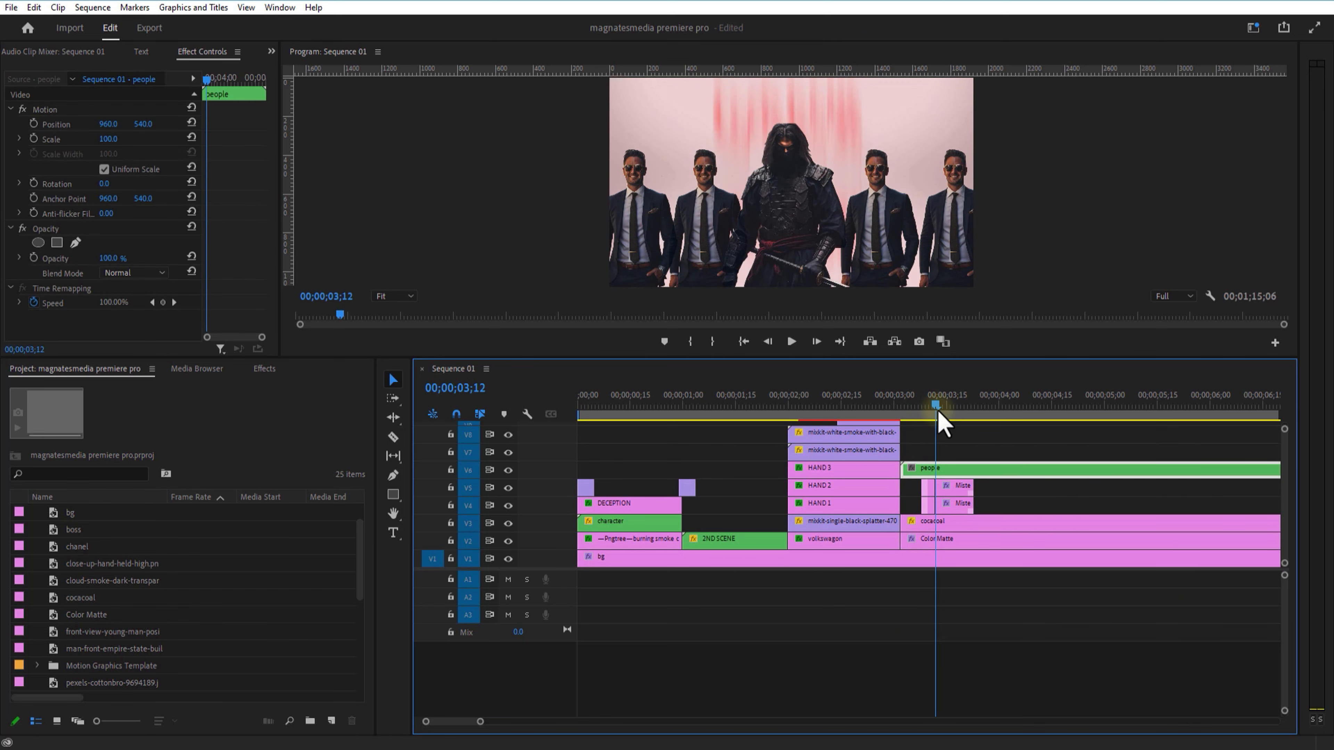
{"action": "left_click", "coordinate": [949, 523]}
{"action": "left_click", "coordinate": [394, 438]}
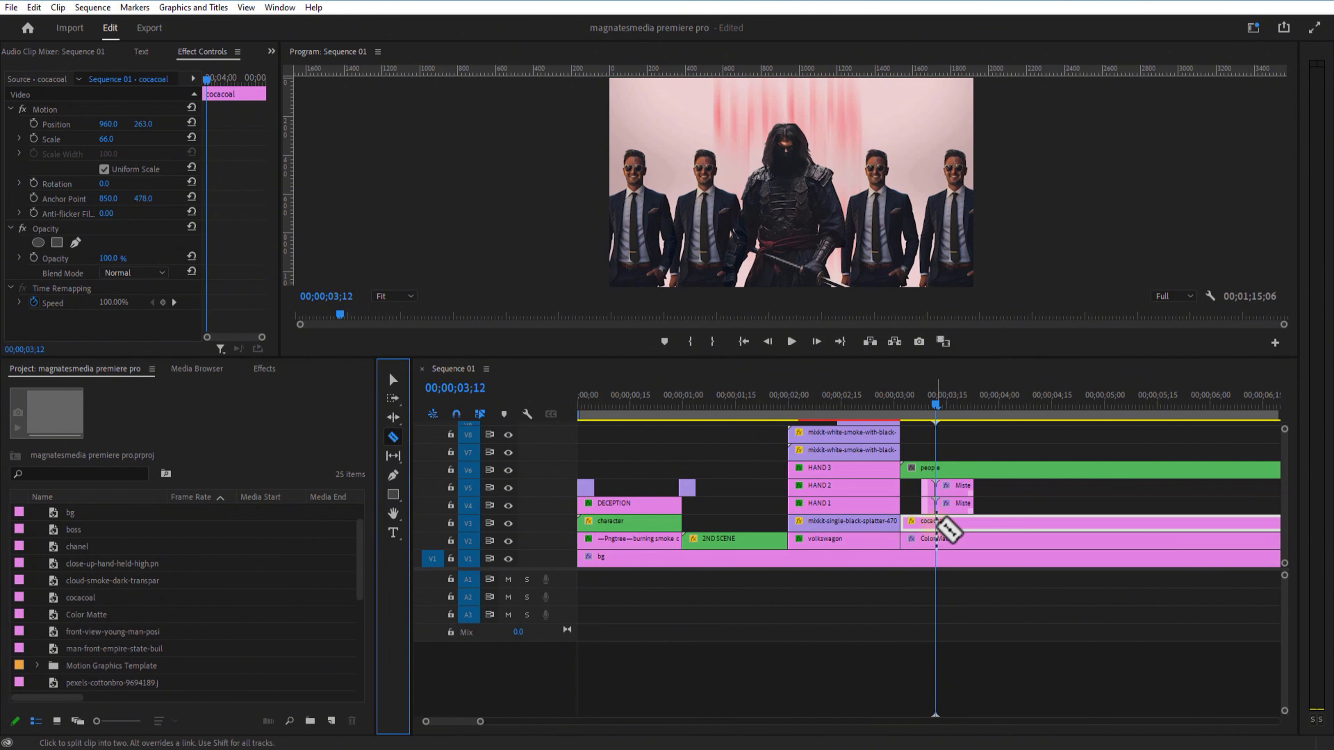
{"action": "left_click", "coordinate": [950, 528]}
{"action": "left_click", "coordinate": [394, 381]}
{"action": "left_click", "coordinate": [954, 530]}
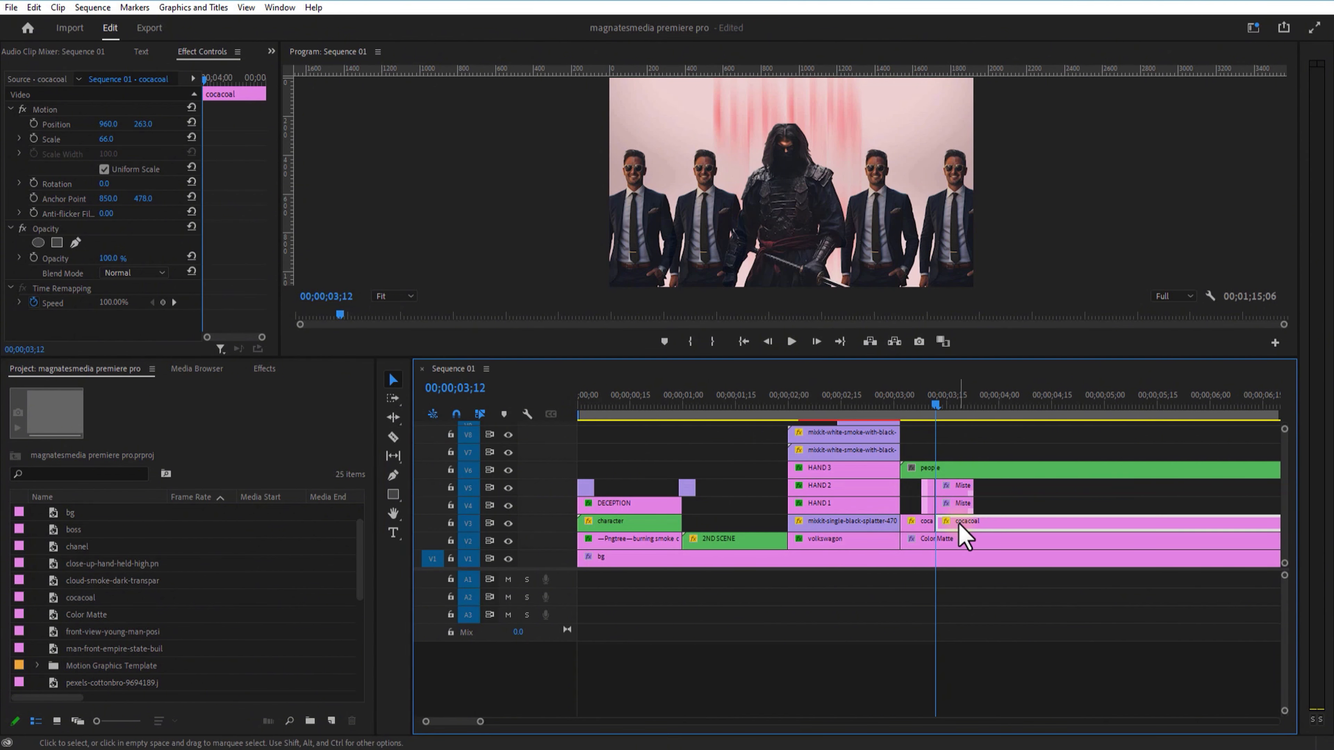
{"action": "key", "text": "Delete"}
- Add the tinder logo on V3 right after cocacoal, with Position 960, 198 and Scale 140
{"action": "scroll", "coordinate": [98, 612], "scroll_direction": "down", "scroll_amount": 3}
{"action": "left_click_drag", "start_coordinate": [77, 598], "coordinate": [1001, 536]}
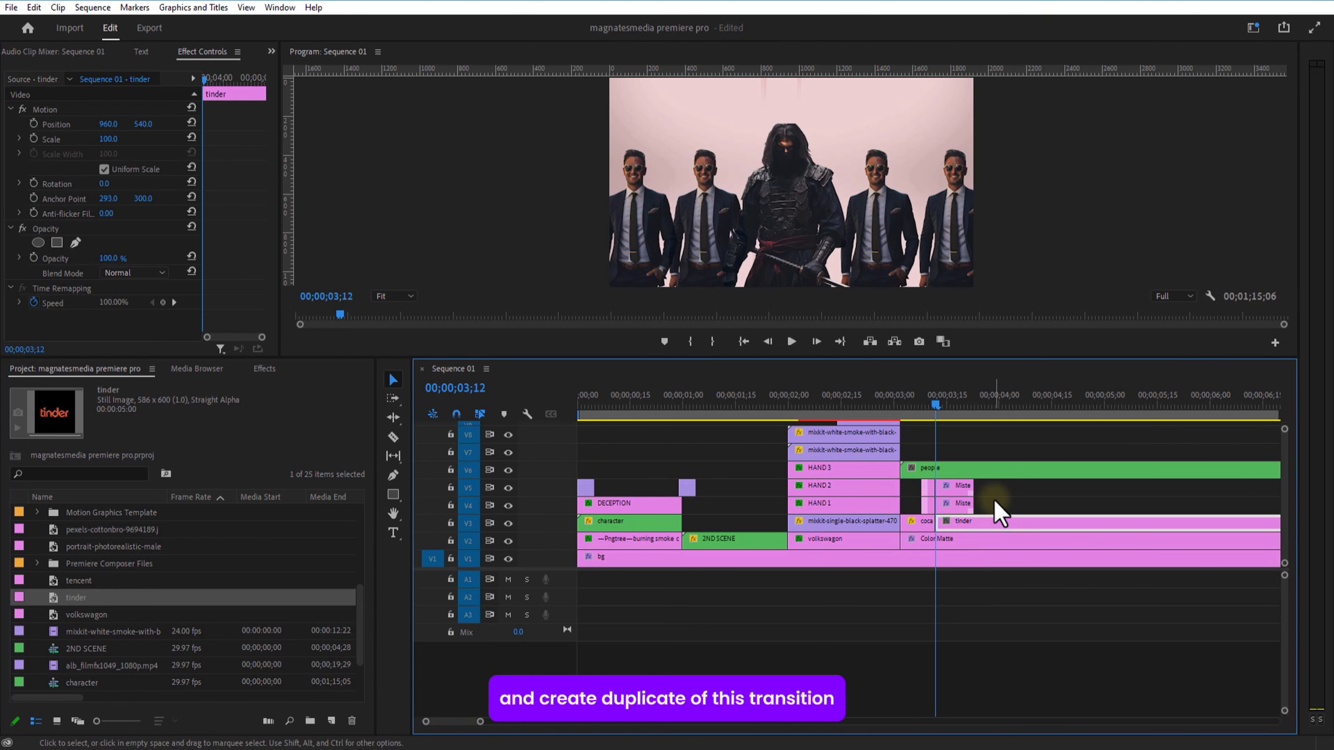
{"action": "left_click_drag", "start_coordinate": [938, 406], "coordinate": [946, 406]}
{"action": "left_click_drag", "start_coordinate": [946, 406], "coordinate": [964, 406]}
{"action": "left_click_drag", "start_coordinate": [143, 124], "coordinate": [57, 101]}
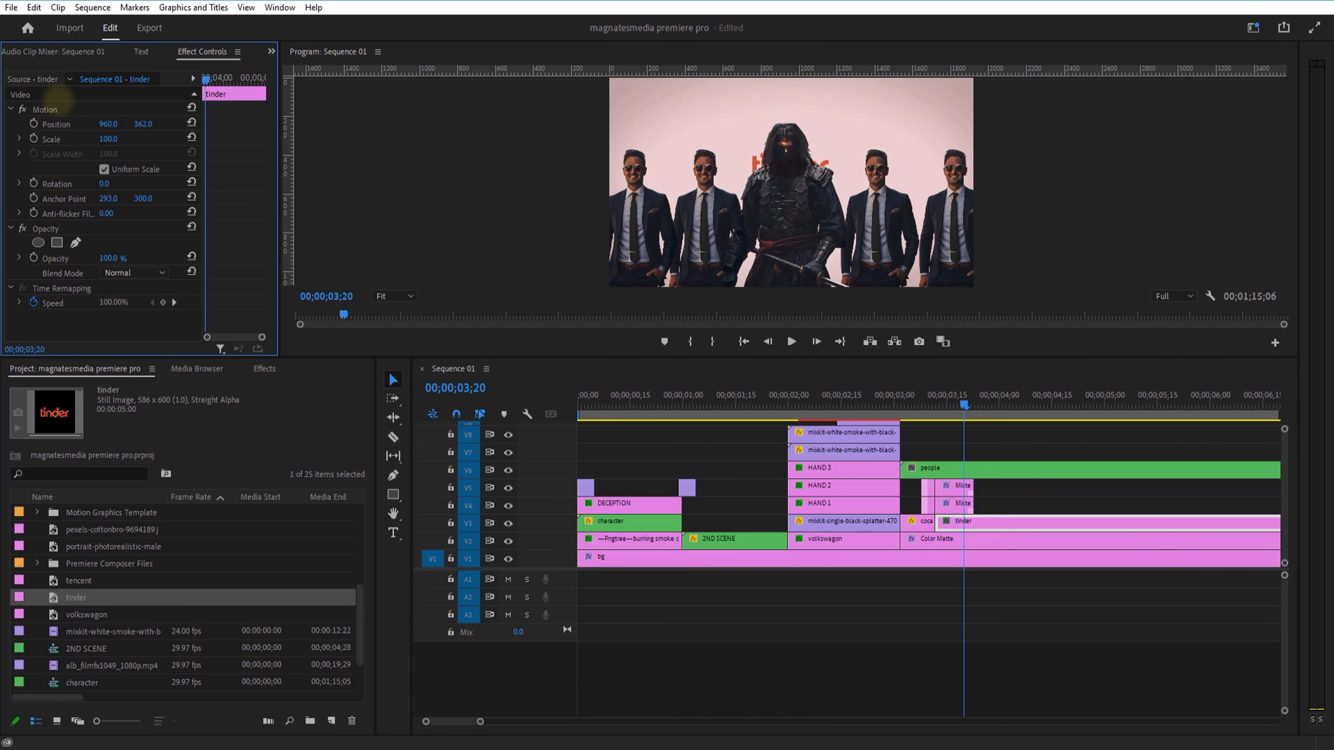
- Duplicate the transition clips on V4 and V5 so the copy is centred at about 00;00;04;04 over tinder
{"action": "left_click_drag", "start_coordinate": [964, 411], "coordinate": [999, 412]}
{"action": "mouse_move", "coordinate": [1033, 507]}
{"action": "left_mouse_down"}
{"action": "mouse_move", "coordinate": [922, 485]}
{"action": "mouse_move", "coordinate": [1038, 489]}
{"action": "left_mouse_up"}
{"action": "left_click_drag", "start_coordinate": [999, 412], "coordinate": [1013, 416]}
- Split the tinder clip at 00;00;04;04 and delete the part after the cut
{"action": "left_click", "coordinate": [1031, 526]}
{"action": "left_click", "coordinate": [393, 437]}
{"action": "left_click", "coordinate": [1014, 526]}
{"action": "left_click", "coordinate": [393, 379]}
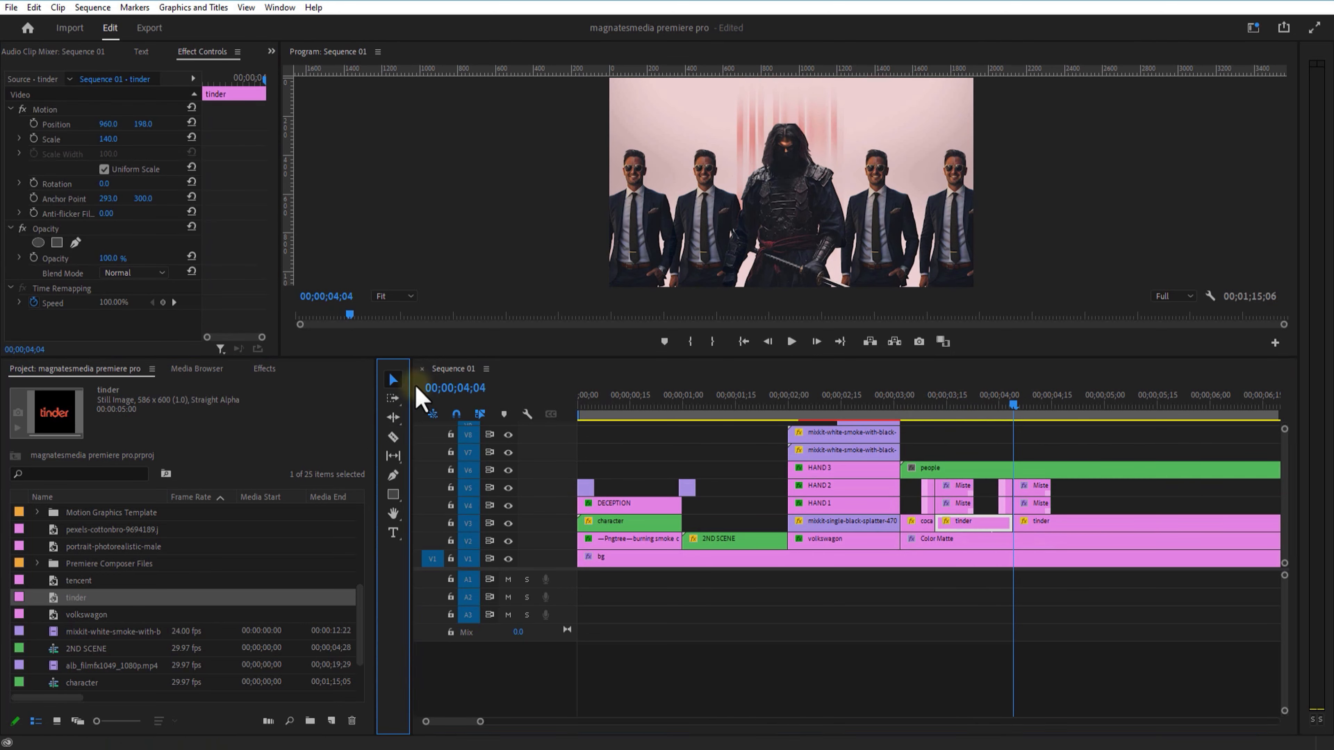
{"action": "left_click", "coordinate": [1043, 525]}
{"action": "key", "text": "Delete"}
- Place the tencent logo on V3 after tinder and duplicate the transition clips above its end at about 00;00;05;00
{"action": "left_click_drag", "start_coordinate": [84, 580], "coordinate": [1020, 528]}
{"action": "left_click", "coordinate": [1073, 531]}
{"action": "left_click_drag", "start_coordinate": [1013, 413], "coordinate": [1091, 412]}
{"action": "left_click_drag", "start_coordinate": [1075, 507], "coordinate": [1003, 487]}
{"action": "left_click_drag", "start_coordinate": [1034, 490], "coordinate": [1126, 492]}
{"action": "left_click_drag", "start_coordinate": [1091, 412], "coordinate": [1104, 412]}
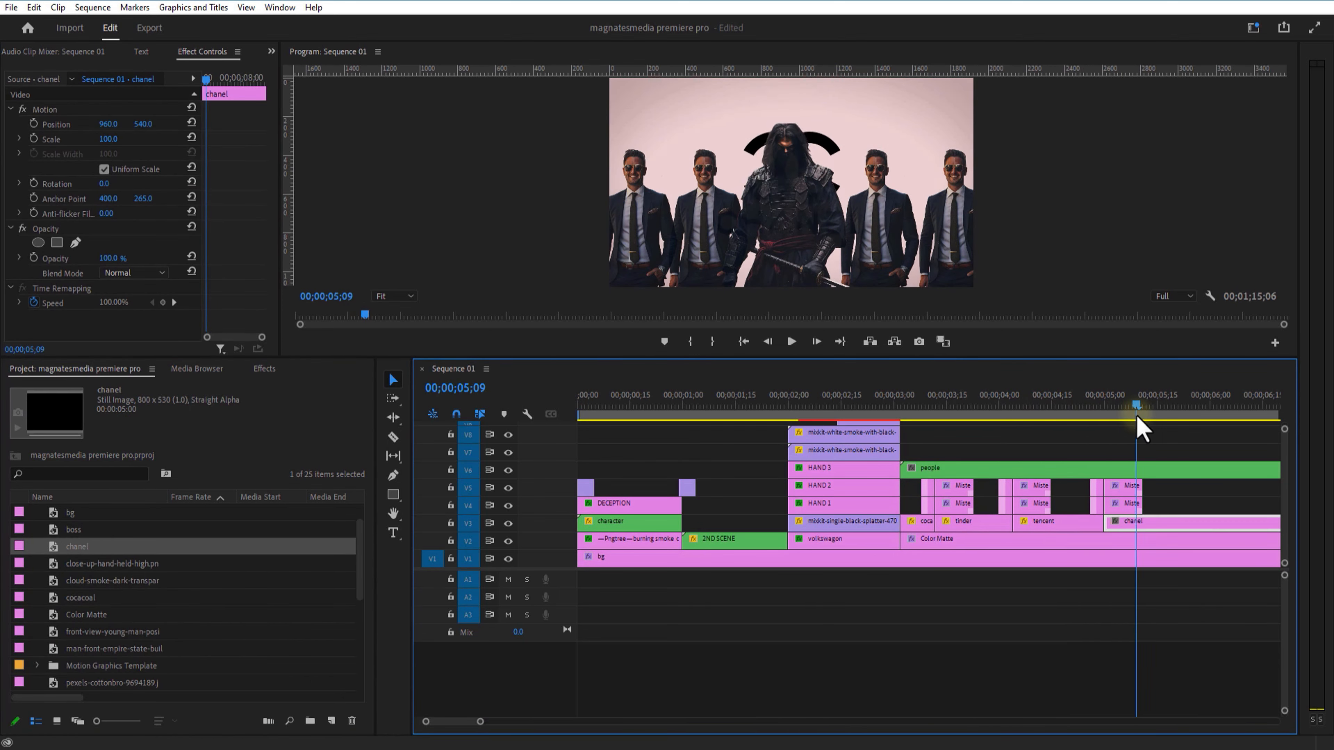
- Mask the chanel logo with Position 960, 45 and Scale 71, and duplicate the transition clips over its end near 00;00;06;00
{"action": "left_click_drag", "start_coordinate": [1138, 419], "coordinate": [1101, 418]}
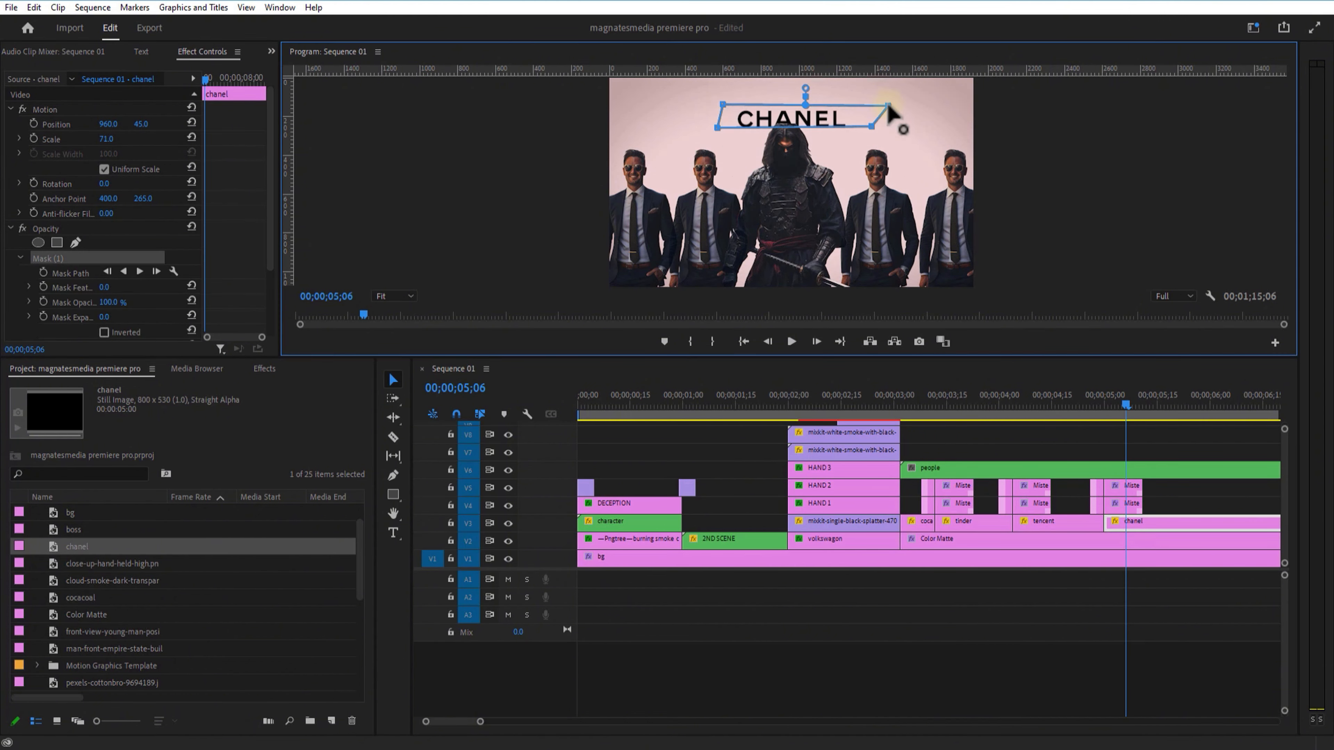
{"action": "left_click_drag", "start_coordinate": [480, 722], "coordinate": [495, 723]}
{"action": "left_click_drag", "start_coordinate": [969, 412], "coordinate": [995, 413]}
{"action": "left_click_drag", "start_coordinate": [977, 507], "coordinate": [932, 487]}
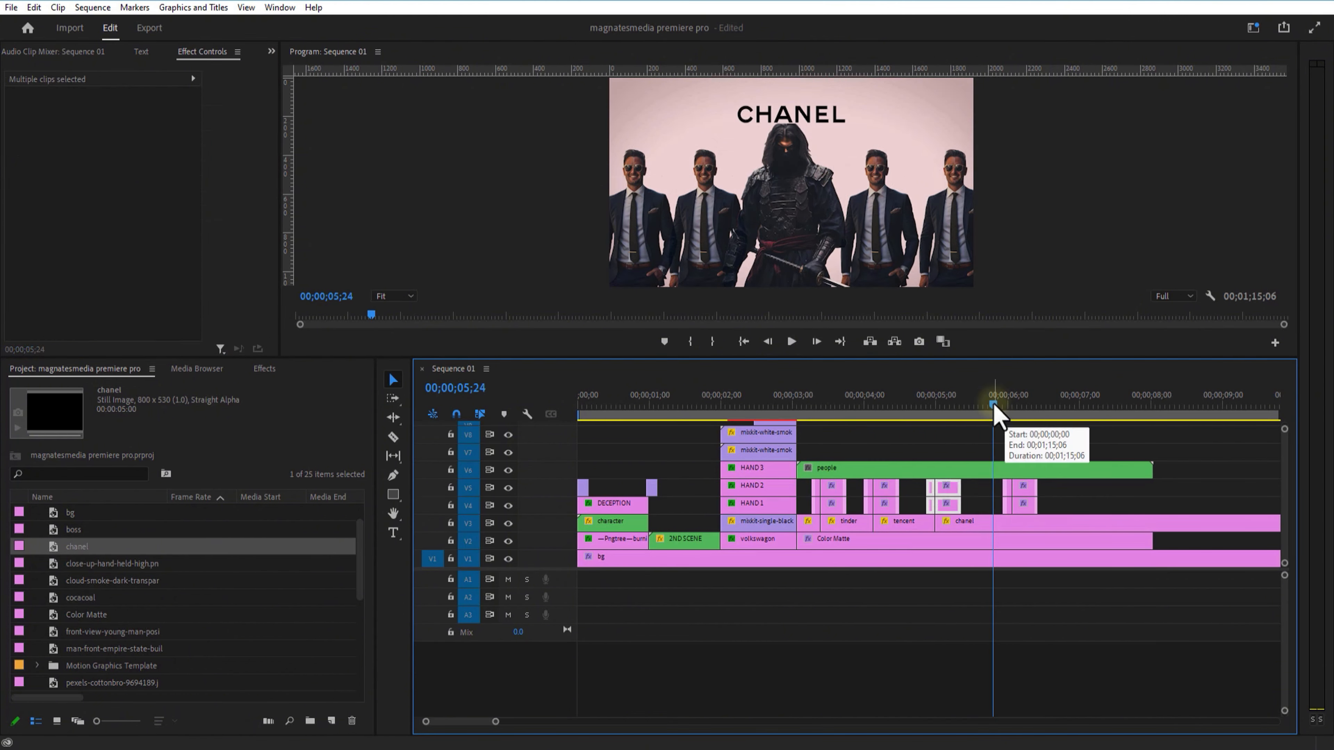
- Add the masked boss logo on V3 after chanel at Position 960, 159 and Scale 70, followed by the volkswagon logo
{"action": "left_click_drag", "start_coordinate": [73, 529], "coordinate": [1018, 526]}
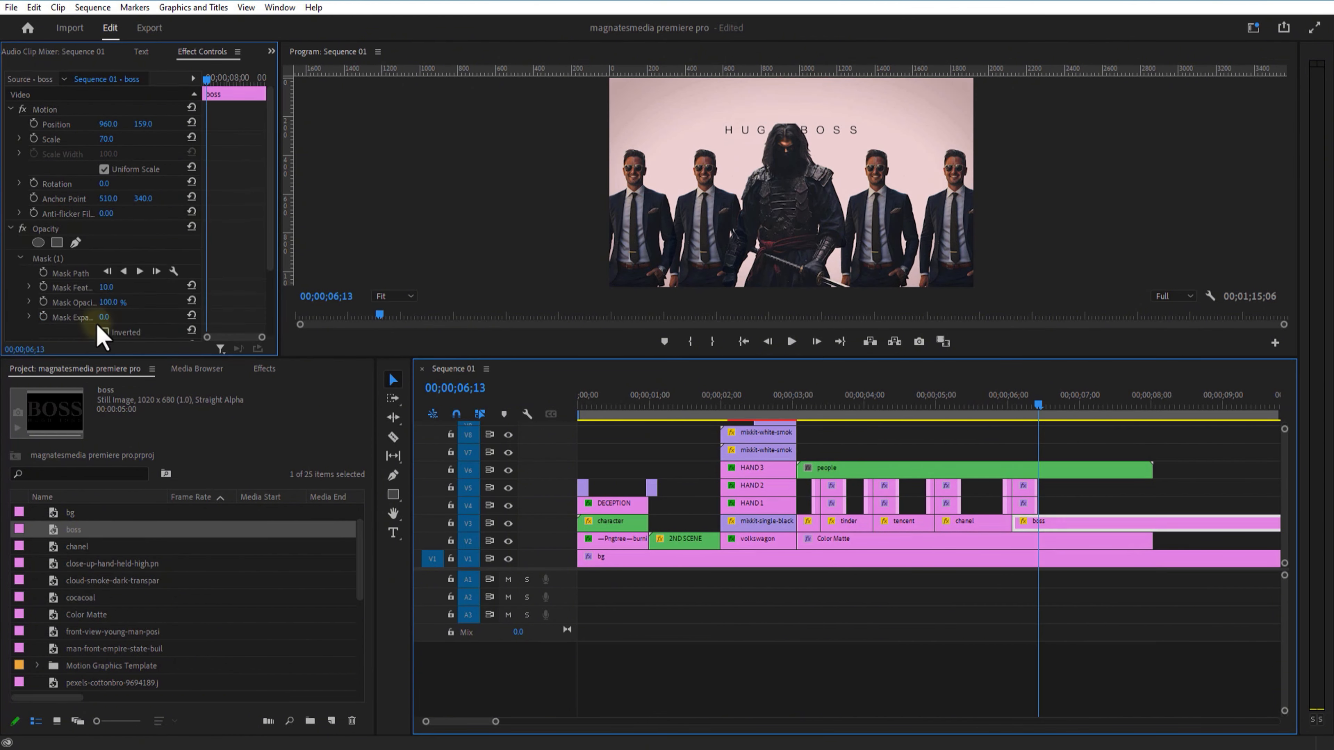
{"action": "left_click", "coordinate": [126, 138]}
{"action": "type", "text": "60"}
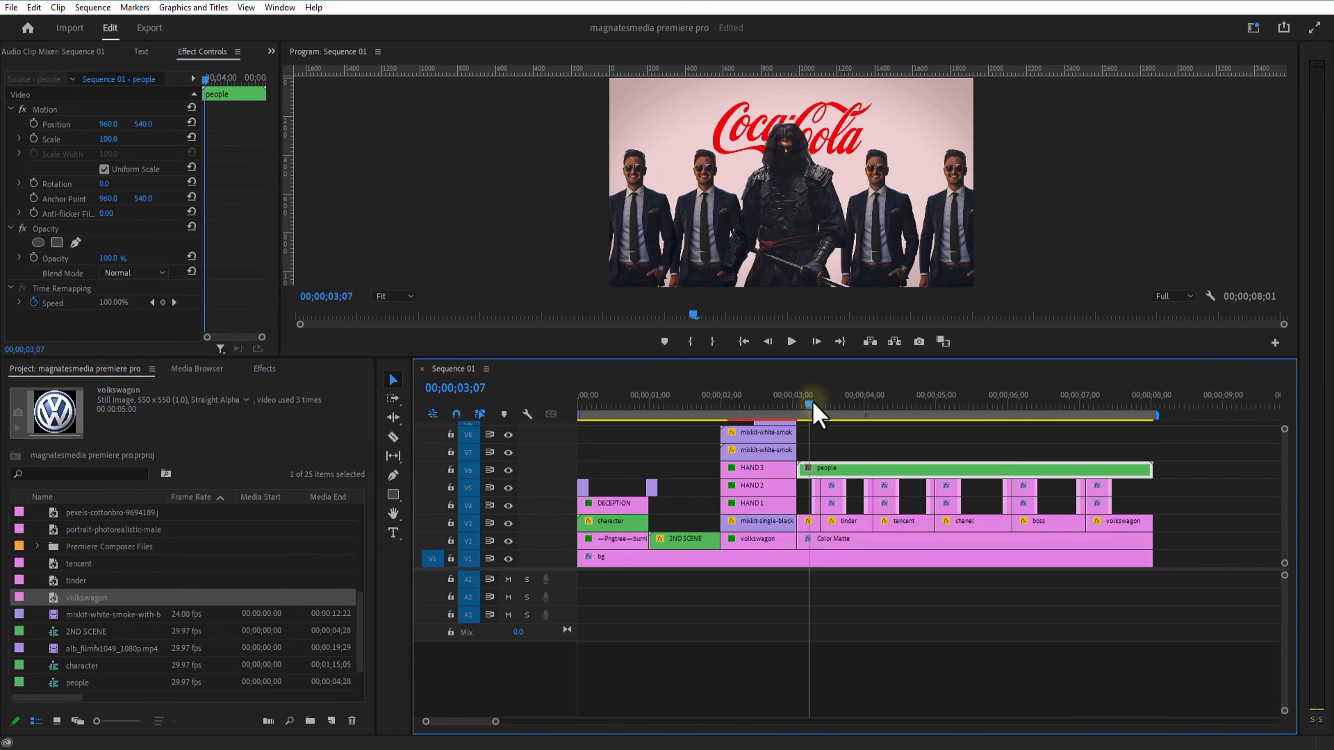
- Place the dust particles video 9665239-uhd_4096_2160_25fps.mp4 on V7 above the people clip and try Screen as its blend mode
{"action": "left_click_drag", "start_coordinate": [810, 402], "coordinate": [825, 406]}
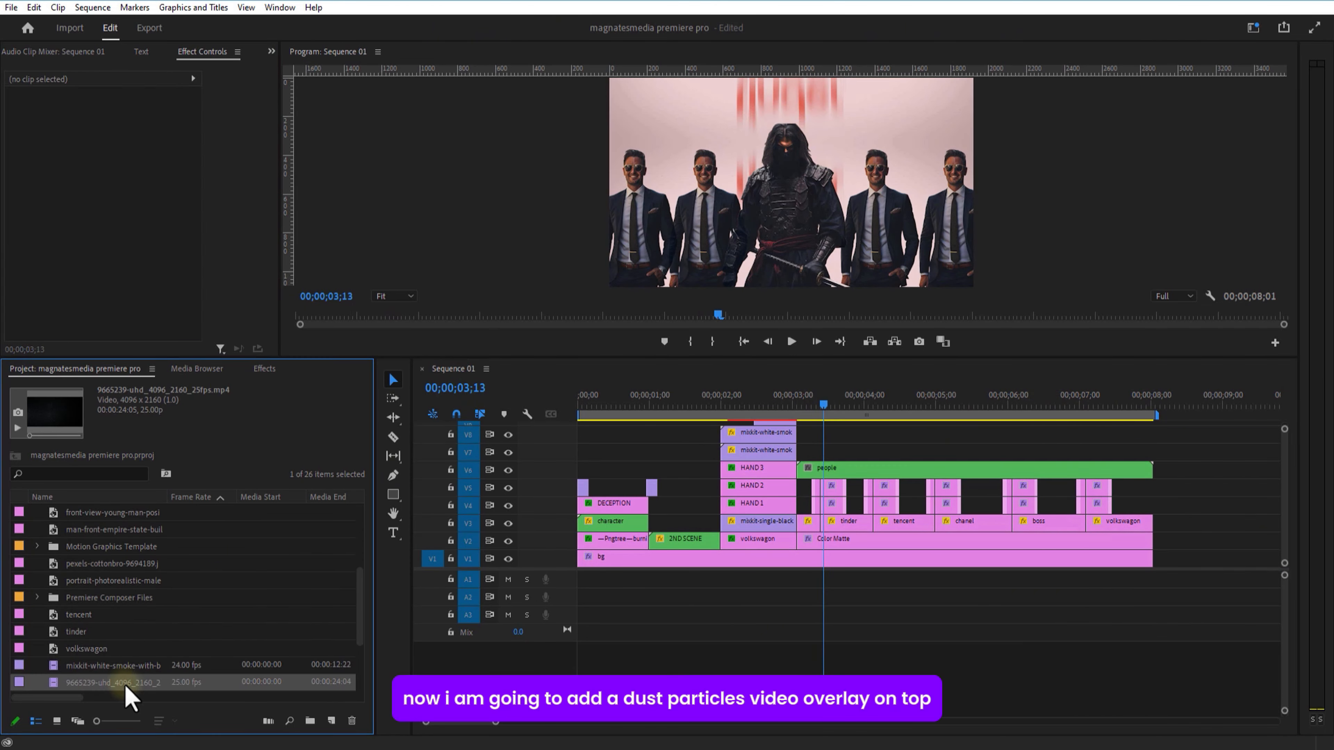
{"action": "left_click_drag", "start_coordinate": [126, 688], "coordinate": [800, 459]}
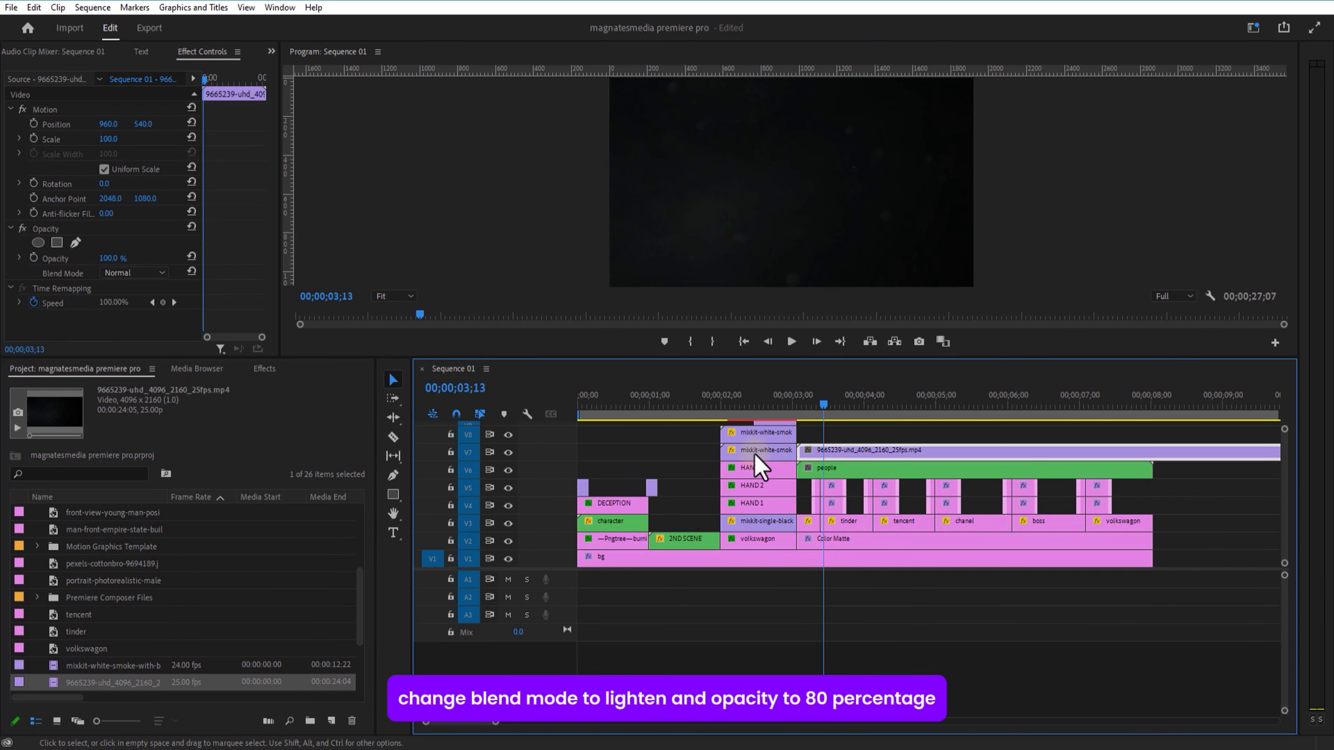
{"action": "left_click", "coordinate": [139, 272]}
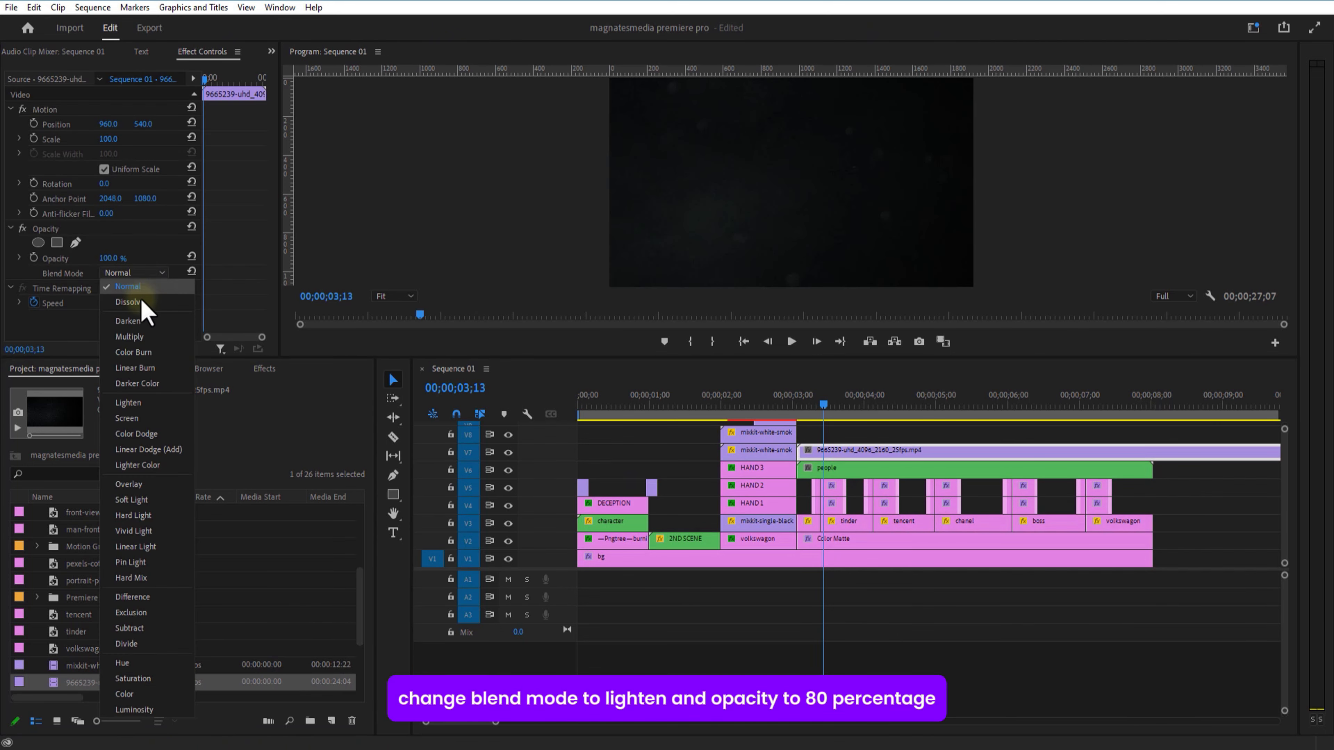
{"action": "left_click", "coordinate": [138, 420]}
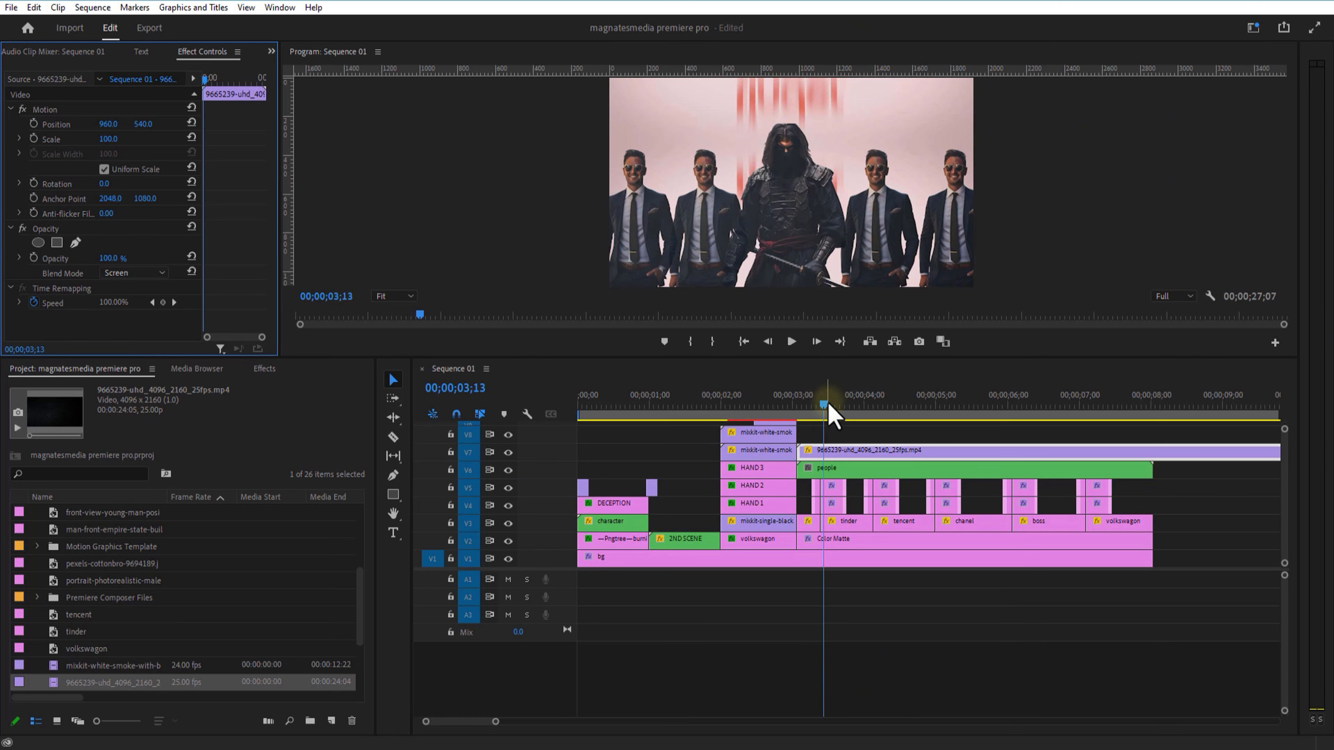
{"action": "left_click_drag", "start_coordinate": [829, 406], "coordinate": [897, 407]}
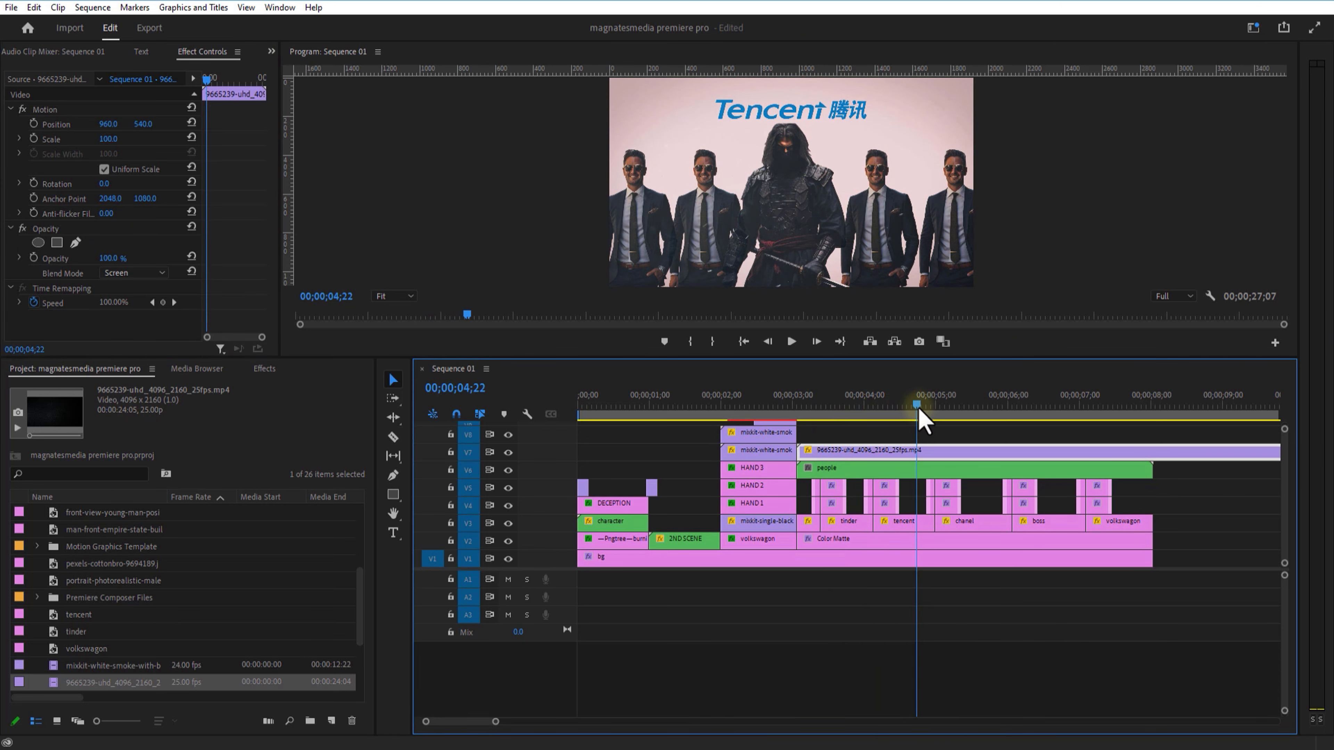
- Set the dust overlay's Opacity to 80% and its blend mode to Lighten, trimming it to the people clip's end
{"action": "left_click_drag", "start_coordinate": [116, 258], "coordinate": [56, 265]}
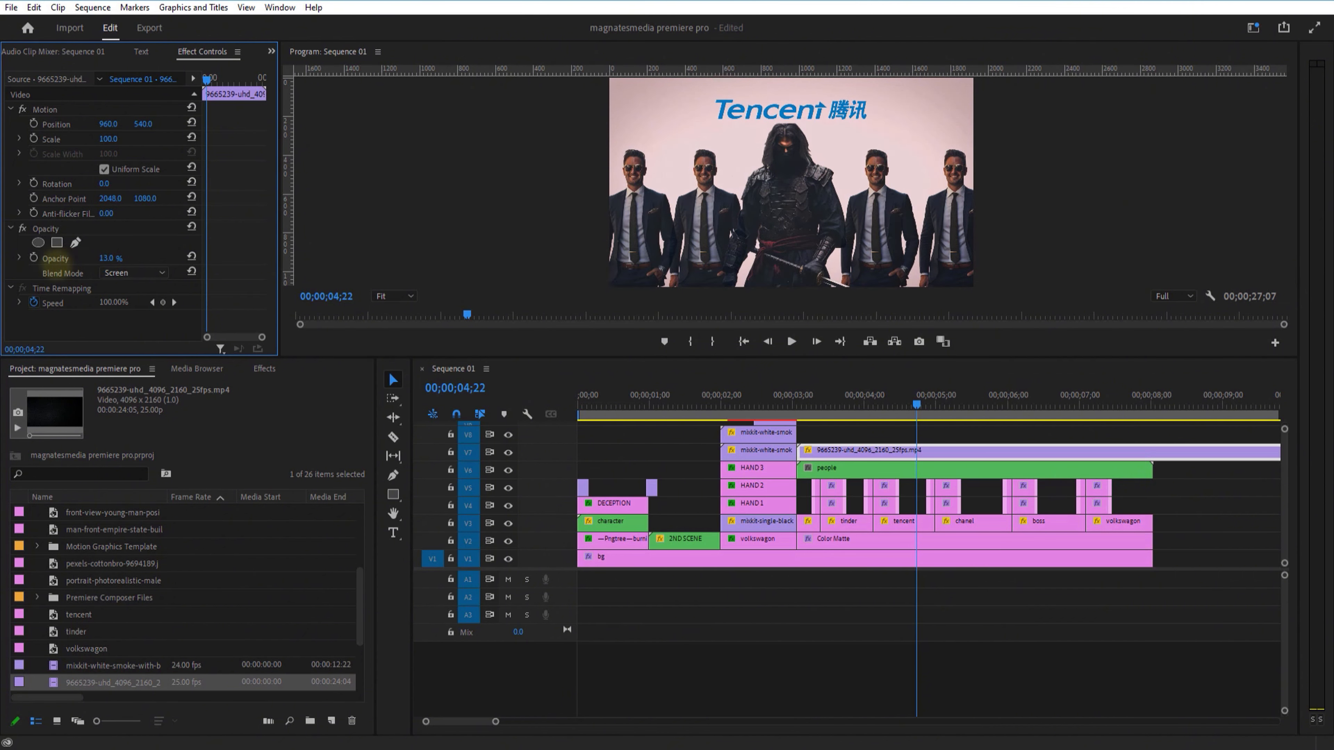
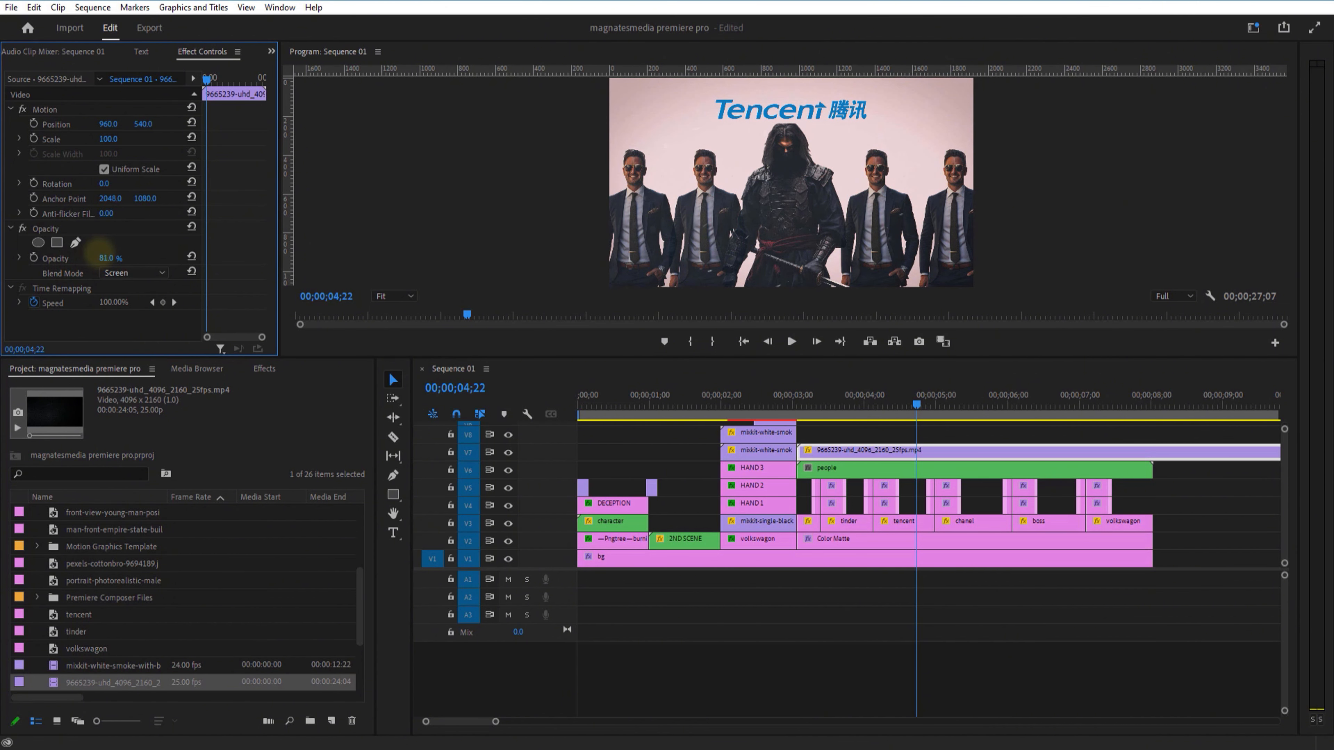
{"action": "left_click_drag", "start_coordinate": [100, 247], "coordinate": [98, 250]}
{"action": "left_click", "coordinate": [131, 273]}
{"action": "left_click", "coordinate": [149, 412]}
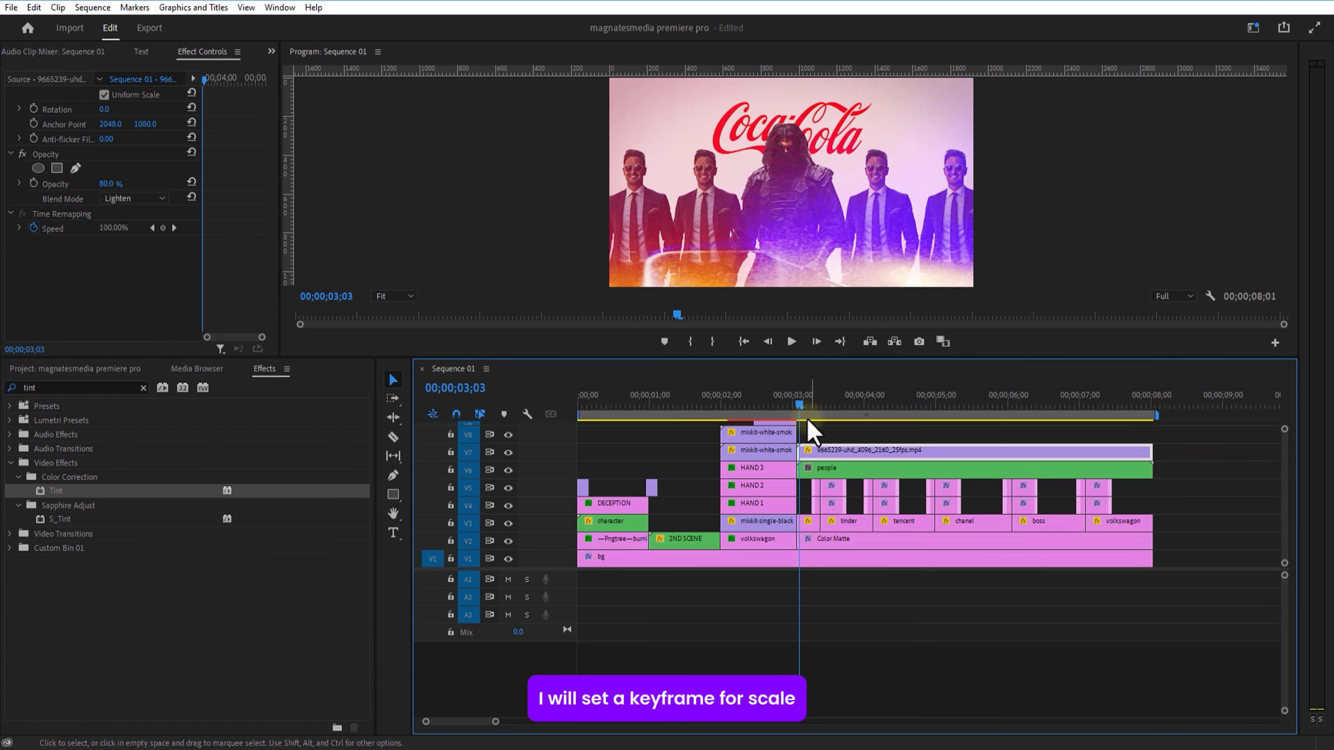
- Keyframe the people clip's Scale from 100 at 00;00;03;02 to a larger value at the clip's end
{"action": "left_click", "coordinate": [798, 406]}
{"action": "left_click", "coordinate": [829, 471]}
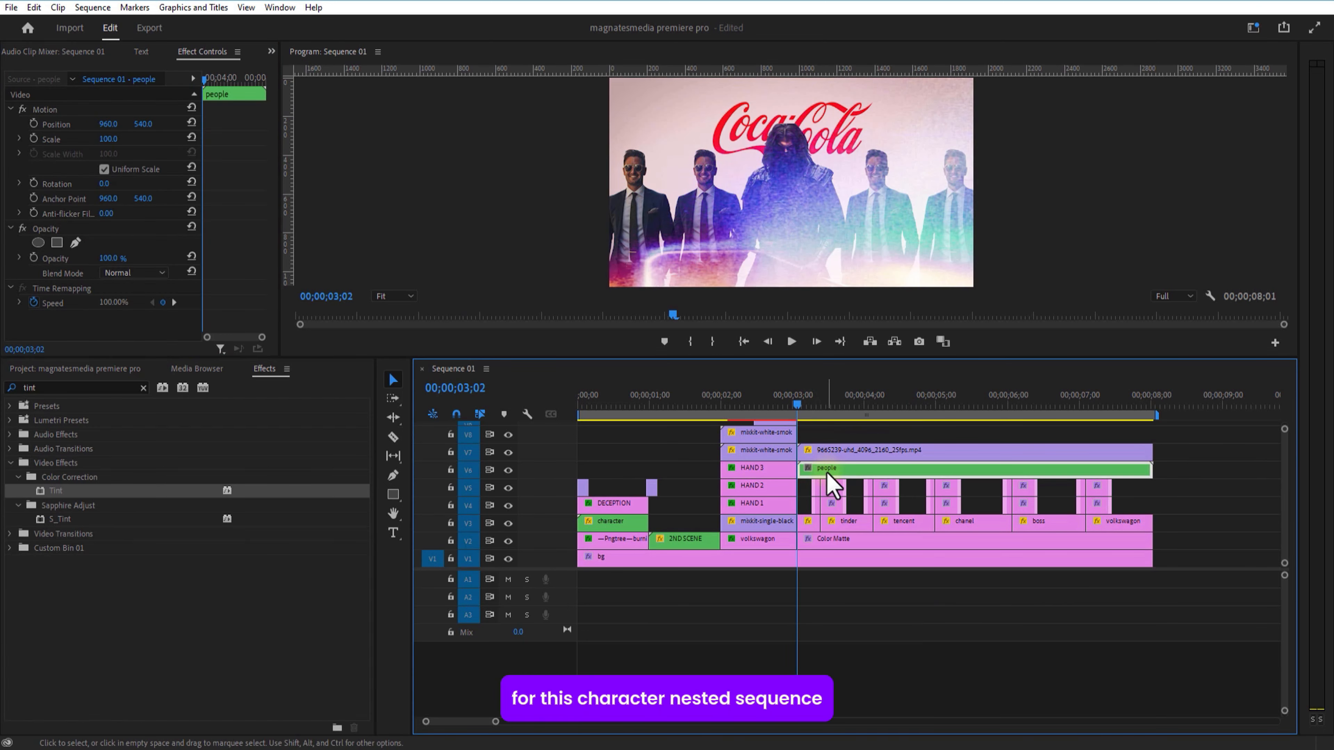
{"action": "left_click", "coordinate": [33, 138]}
{"action": "left_click_drag", "start_coordinate": [206, 80], "coordinate": [239, 93]}
{"action": "left_click", "coordinate": [108, 139]}
{"action": "type", "text": "10"}
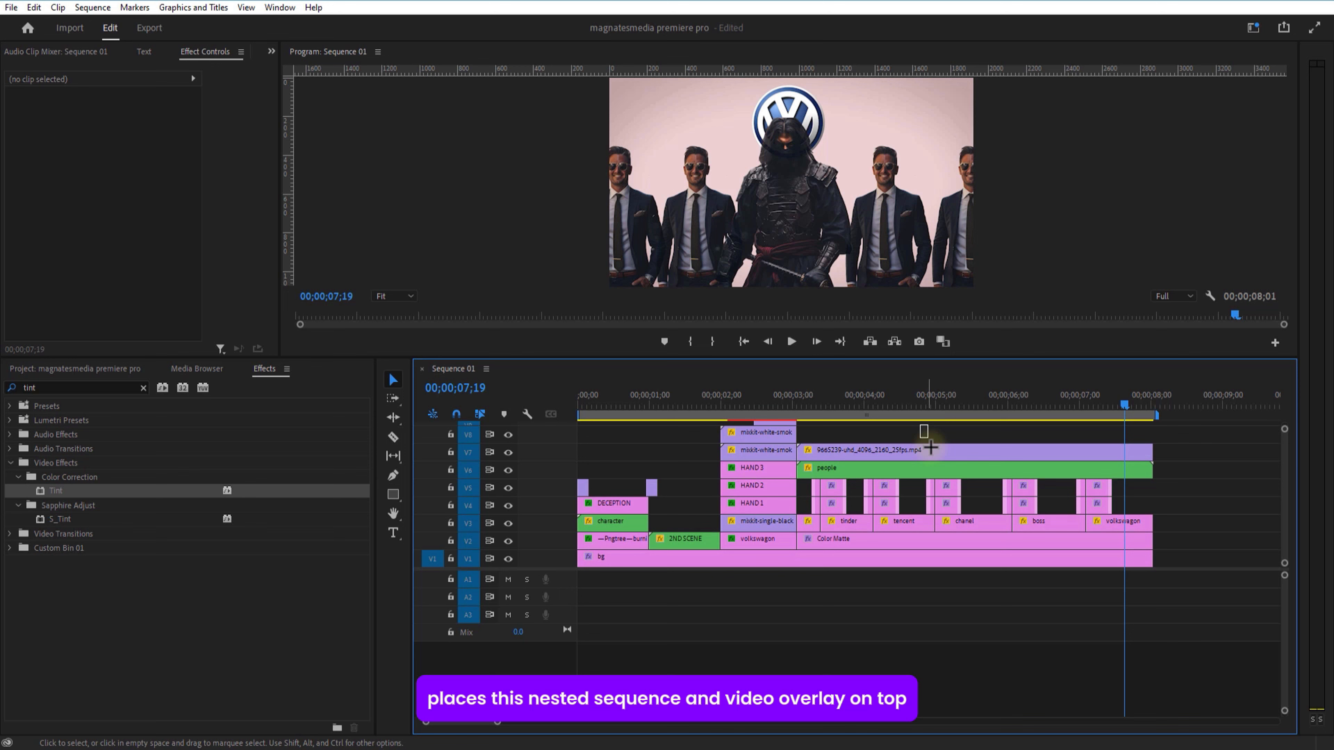
- Move the people and dust overlay clips up one track and place the cloud image pexels-cottonbro-9694189.jpg on V6 beneath them
{"action": "mouse_move", "coordinate": [931, 448]}
{"action": "left_mouse_down"}
{"action": "mouse_move", "coordinate": [941, 468]}
{"action": "mouse_move", "coordinate": [935, 450]}
{"action": "left_mouse_up"}
{"action": "left_click", "coordinate": [108, 371]}
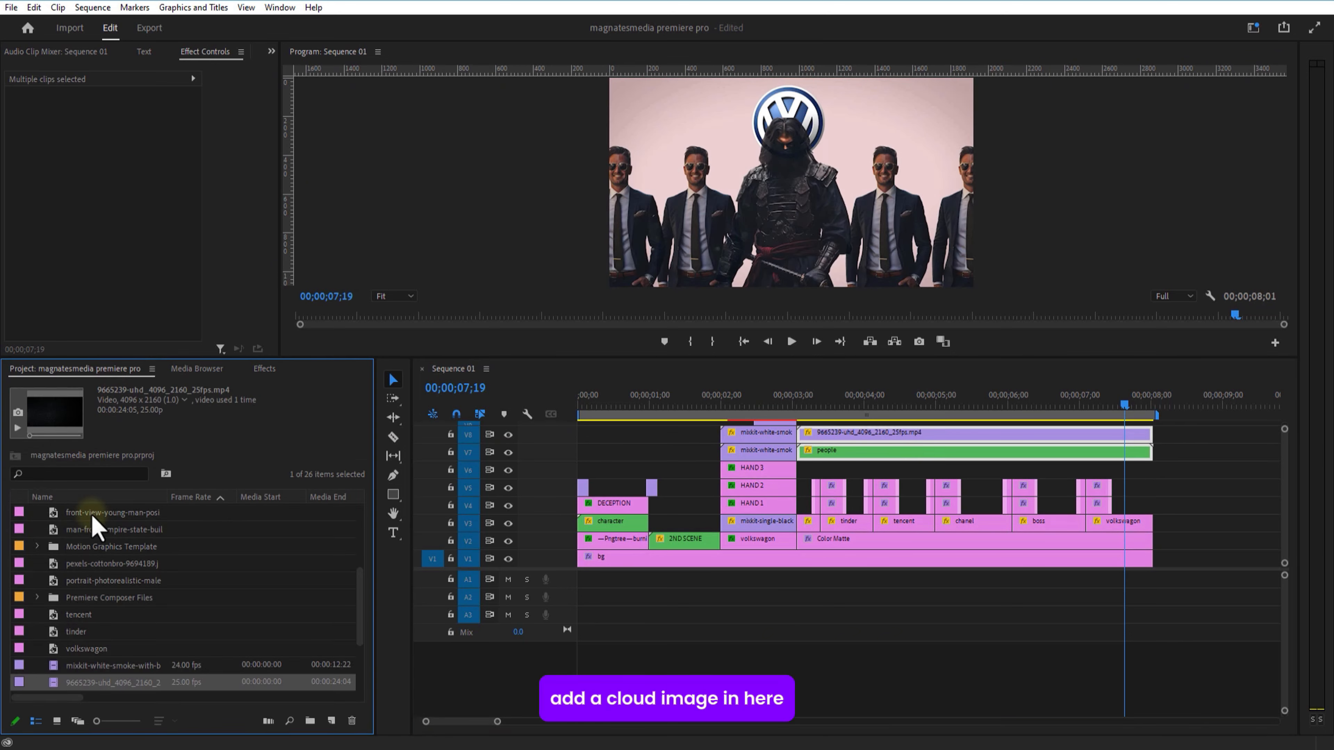
{"action": "scroll", "coordinate": [103, 550], "scroll_direction": "down", "scroll_amount": 1}
{"action": "left_click", "coordinate": [107, 551]}
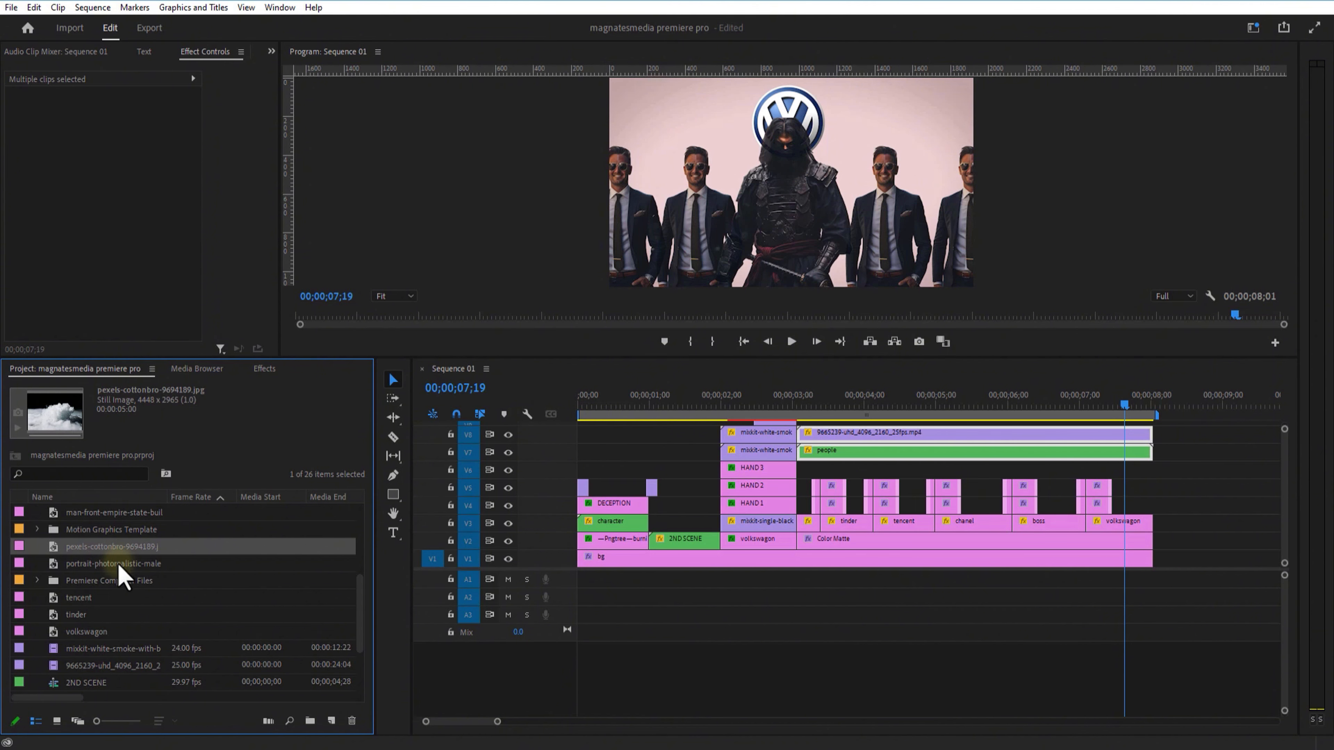
{"action": "left_click_drag", "start_coordinate": [119, 556], "coordinate": [802, 476]}
- Set the cloud image's Position to 1239, 660, its Scale to 45 and its blend mode to Screen
{"action": "left_click", "coordinate": [1024, 469]}
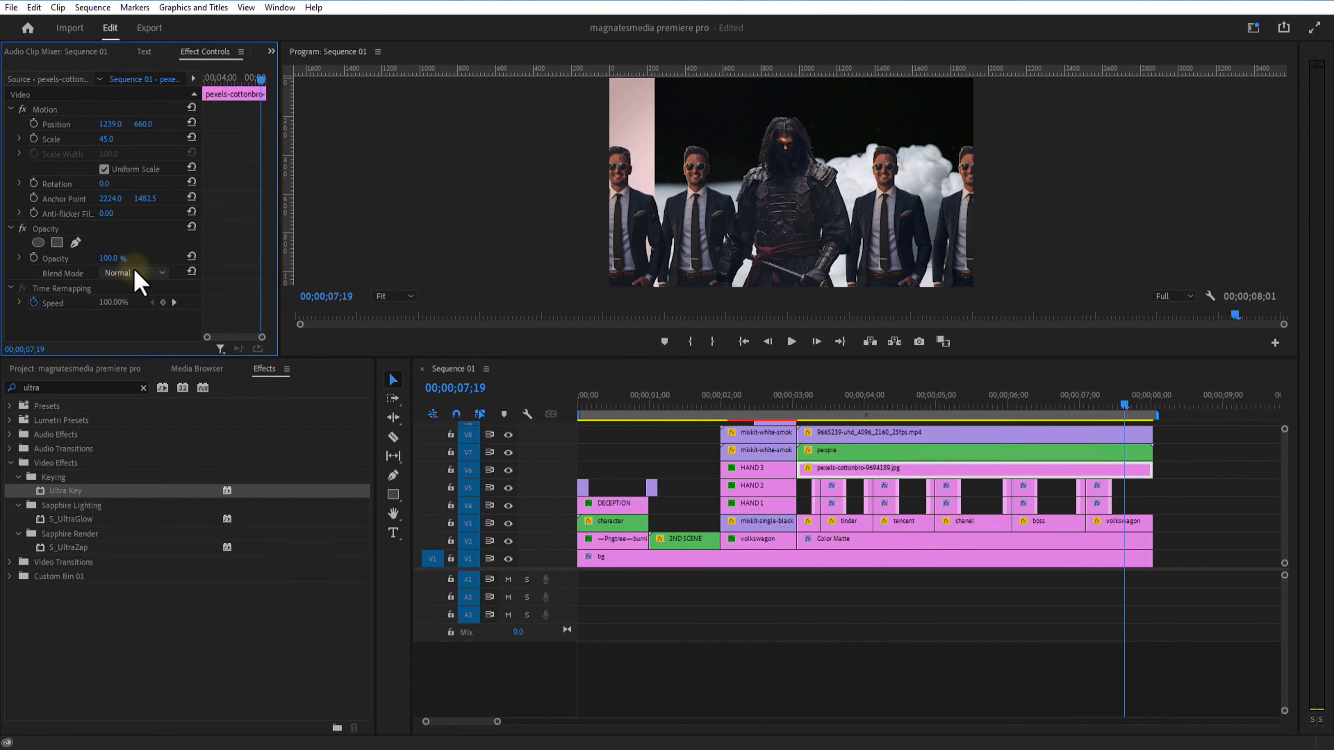
{"action": "left_click", "coordinate": [134, 273]}
{"action": "left_click", "coordinate": [141, 419]}
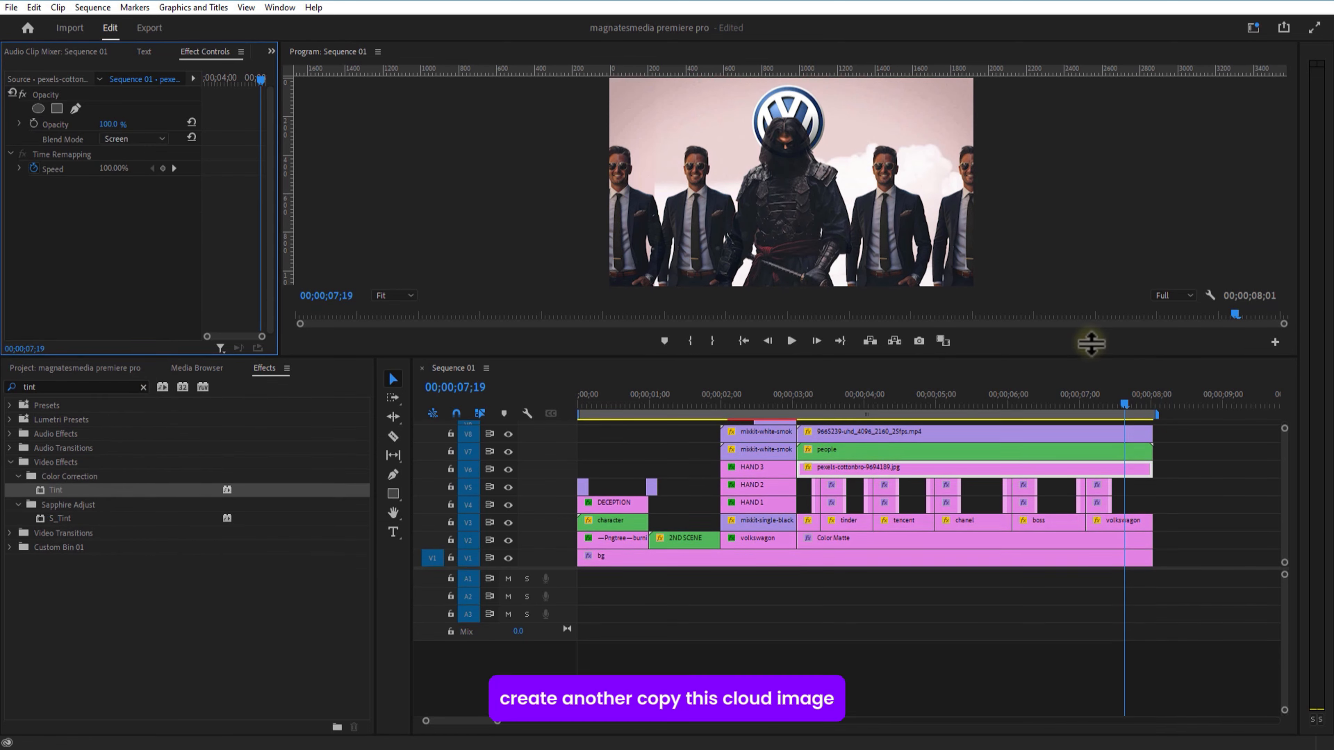
- Duplicate the cloud image onto V7 beneath the people clip and shift the copy's horizontal Position
{"action": "left_click_drag", "start_coordinate": [1089, 357], "coordinate": [1087, 317]}
{"action": "left_click_drag", "start_coordinate": [1140, 428], "coordinate": [1006, 438]}
{"action": "left_click", "coordinate": [996, 449]}
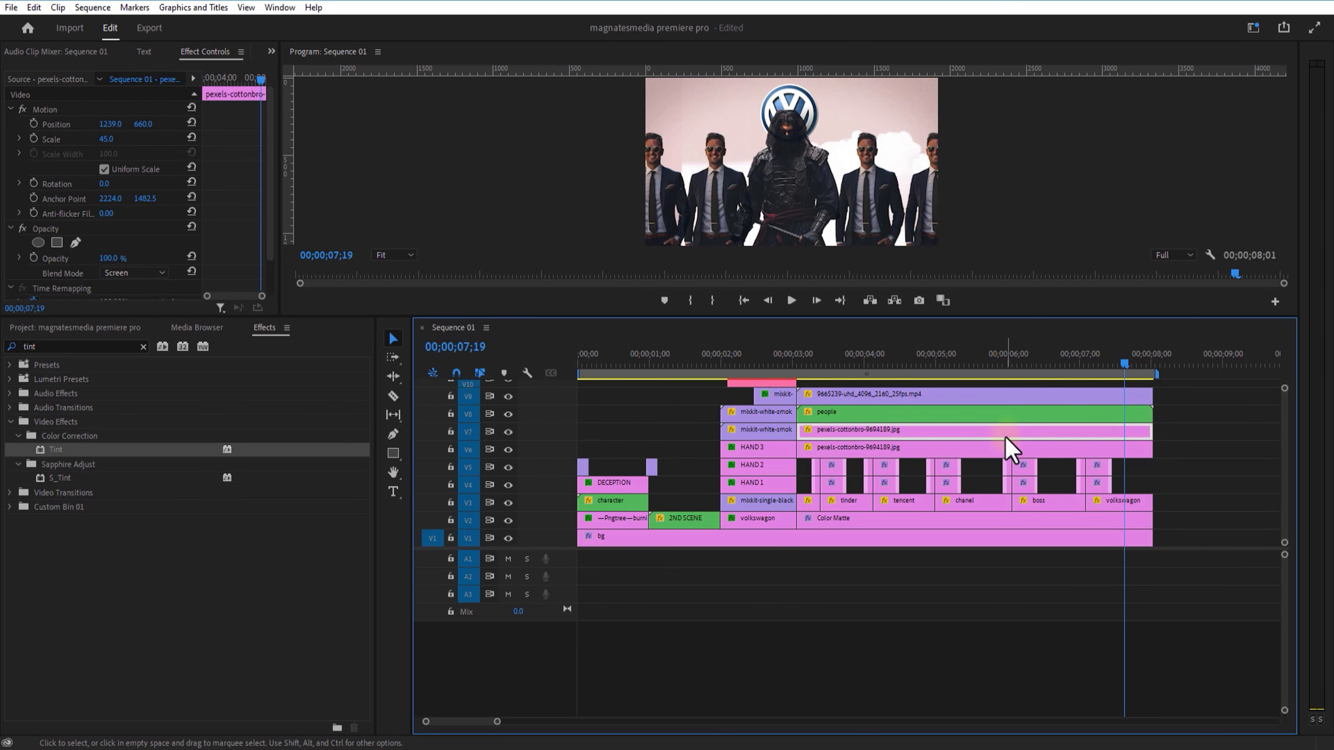
{"action": "left_click_drag", "start_coordinate": [112, 129], "coordinate": [109, 127]}
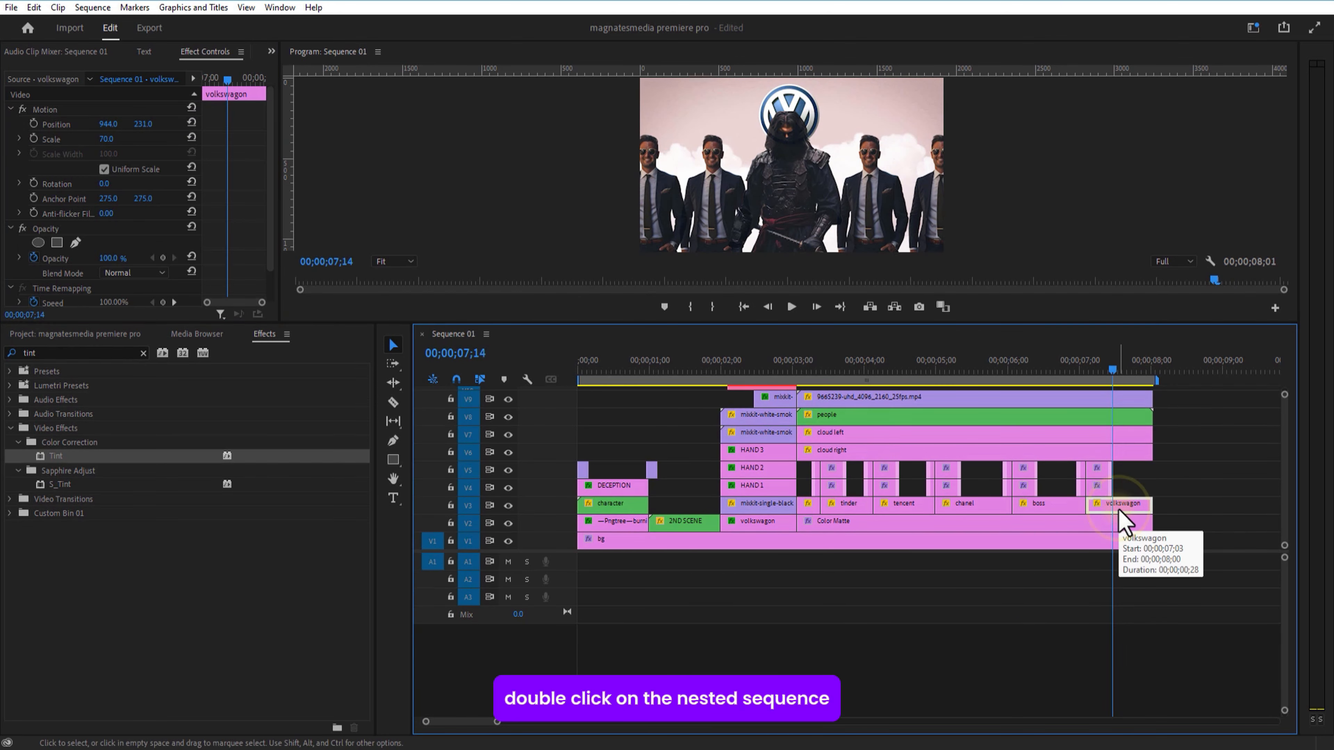
- Open the people nested sequence and split the ninja clip at 00;00;04;12
{"action": "left_click", "coordinate": [1111, 416]}
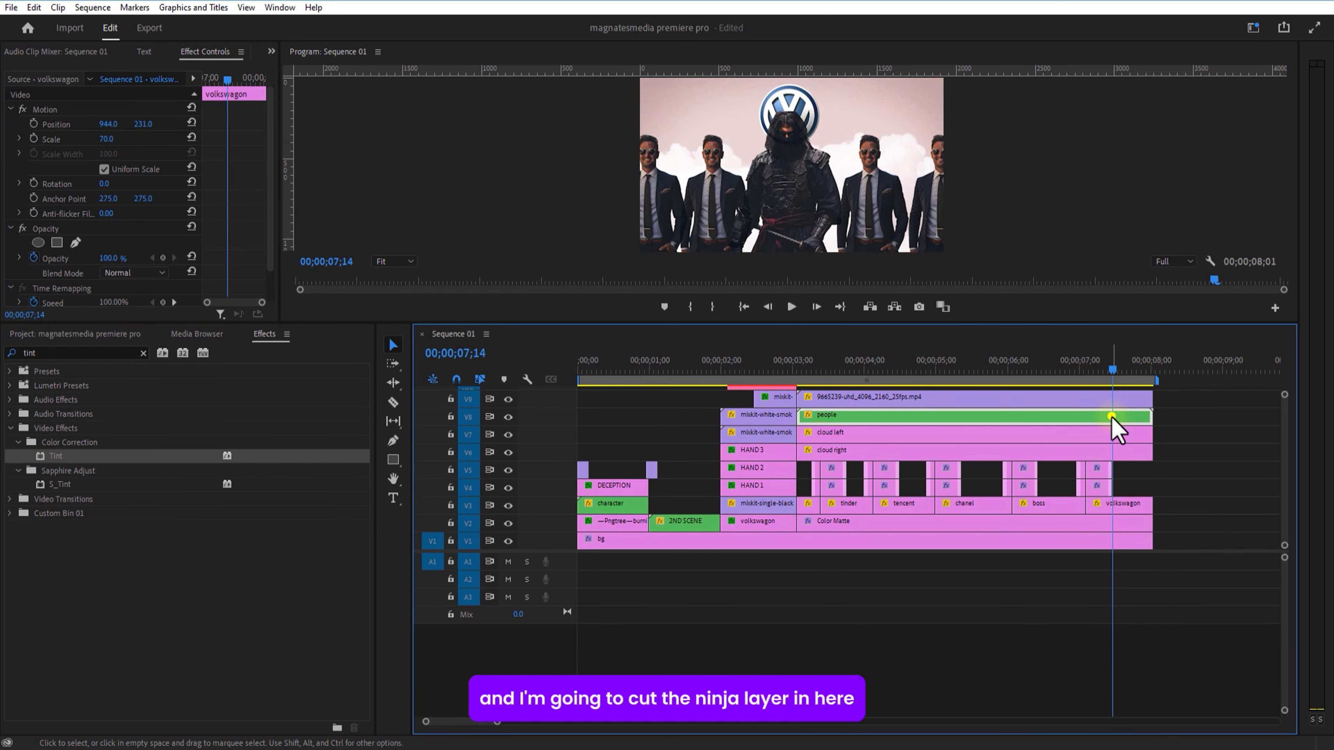
{"action": "double_click", "coordinate": [1111, 416]}
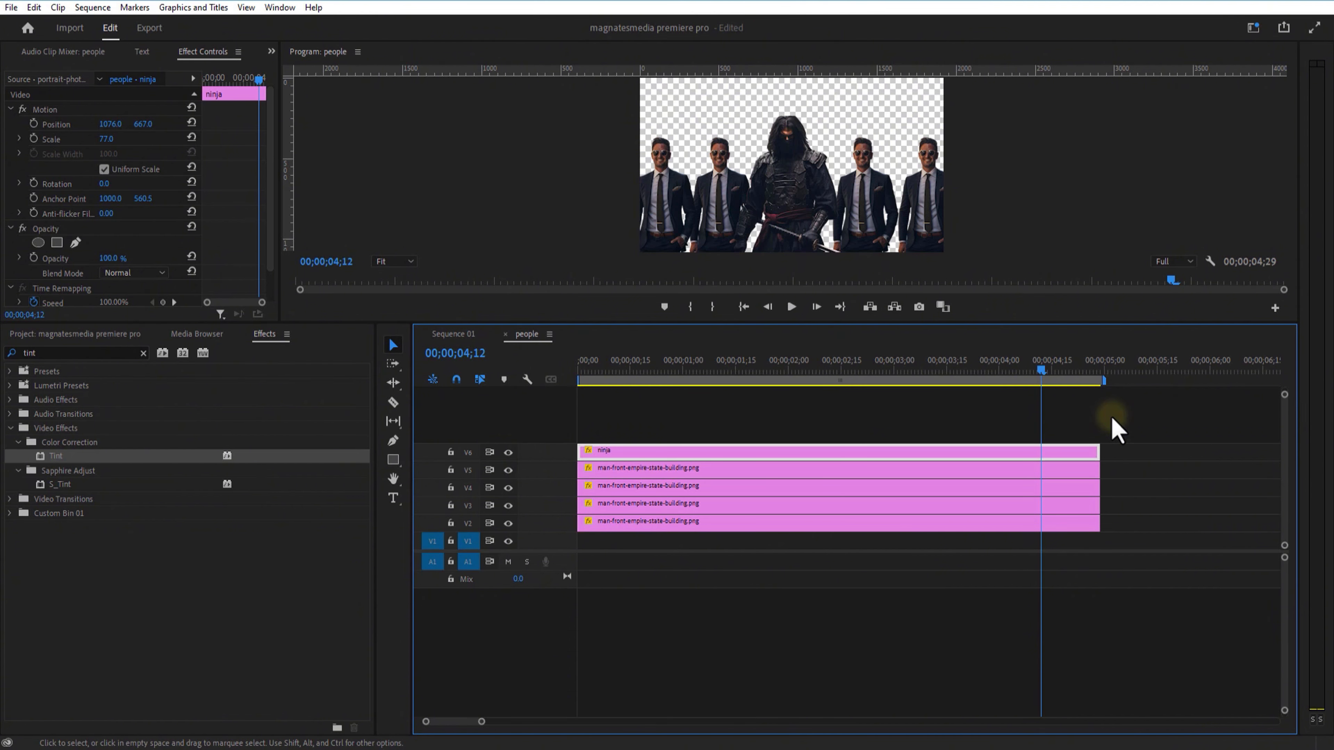
{"action": "left_click", "coordinate": [393, 403]}
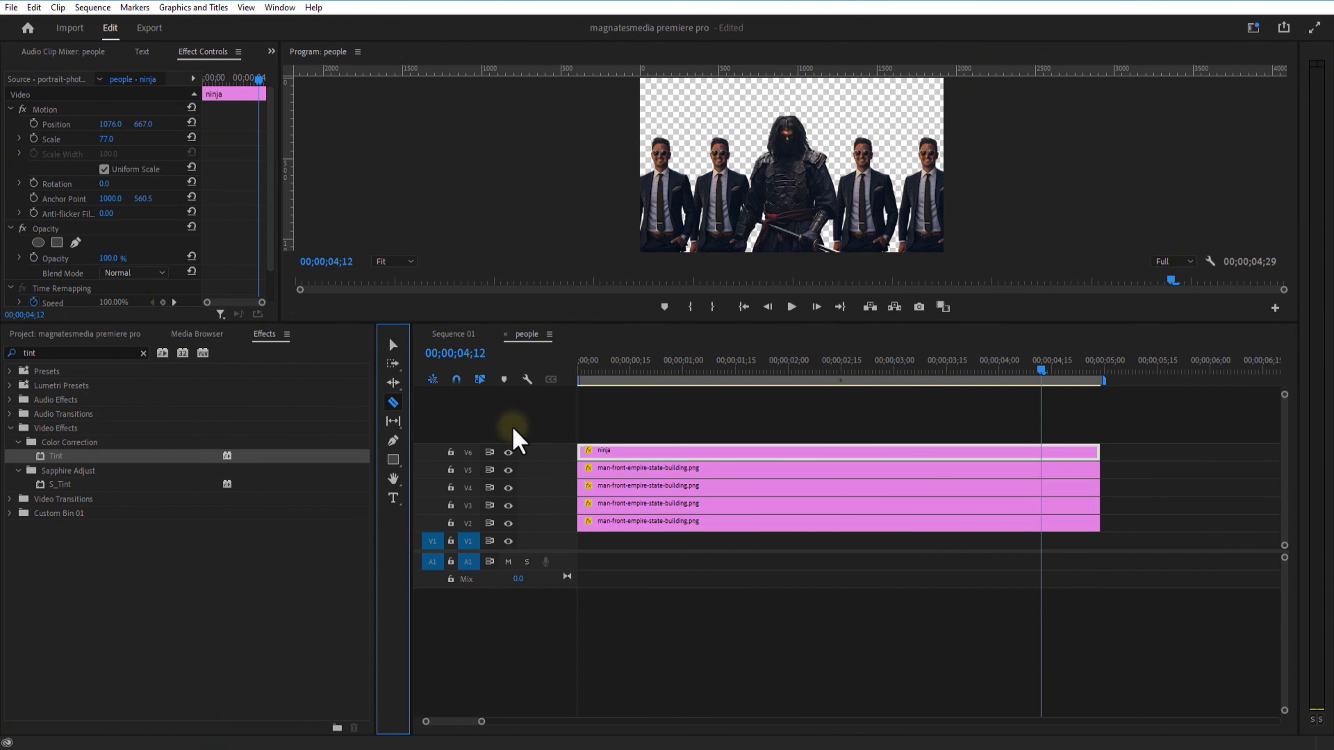
{"action": "left_click", "coordinate": [1042, 455]}
{"action": "left_click", "coordinate": [395, 347]}
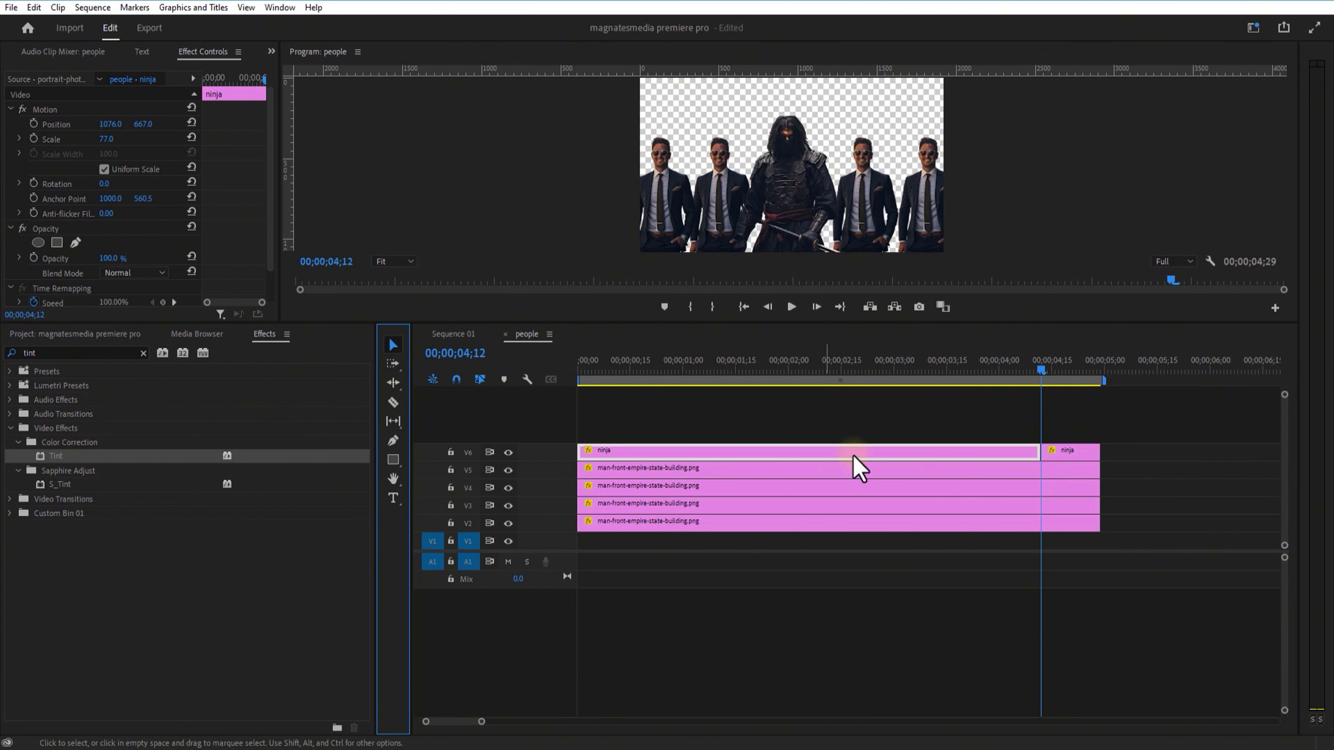
{"action": "left_click", "coordinate": [1060, 458]}
- Draw a small tilted ellipse over the eye on the left side of the ninja's face
{"action": "left_click_drag", "start_coordinate": [1024, 323], "coordinate": [1042, 408]}
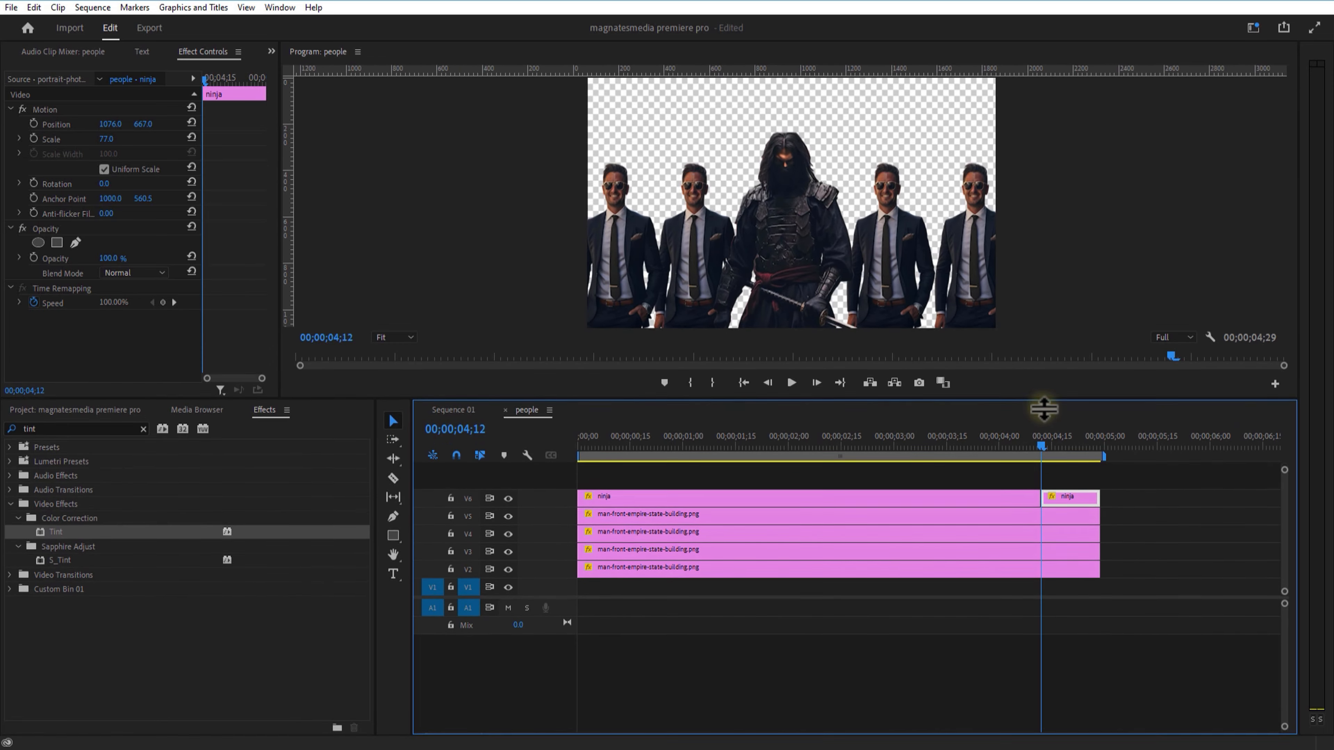
{"action": "left_click", "coordinate": [866, 634]}
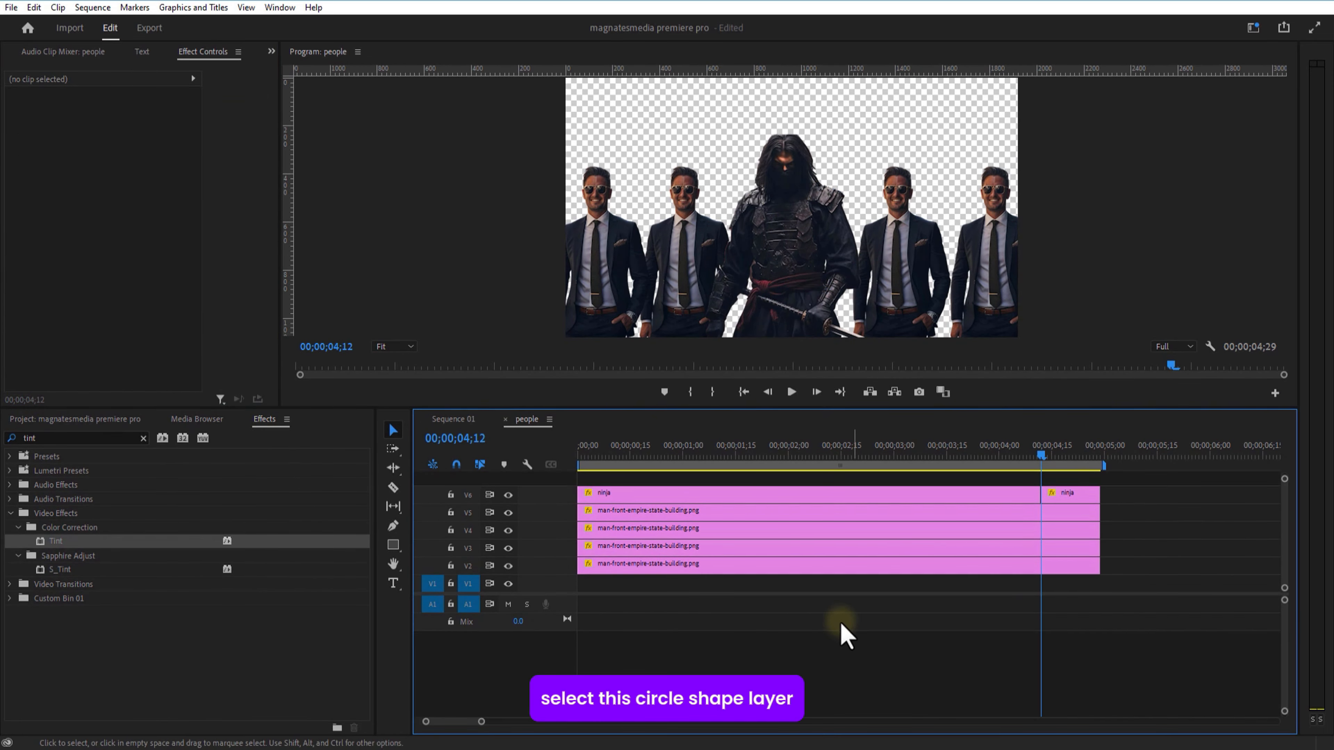
{"action": "left_click", "coordinate": [393, 545]}
{"action": "left_click", "coordinate": [440, 559]}
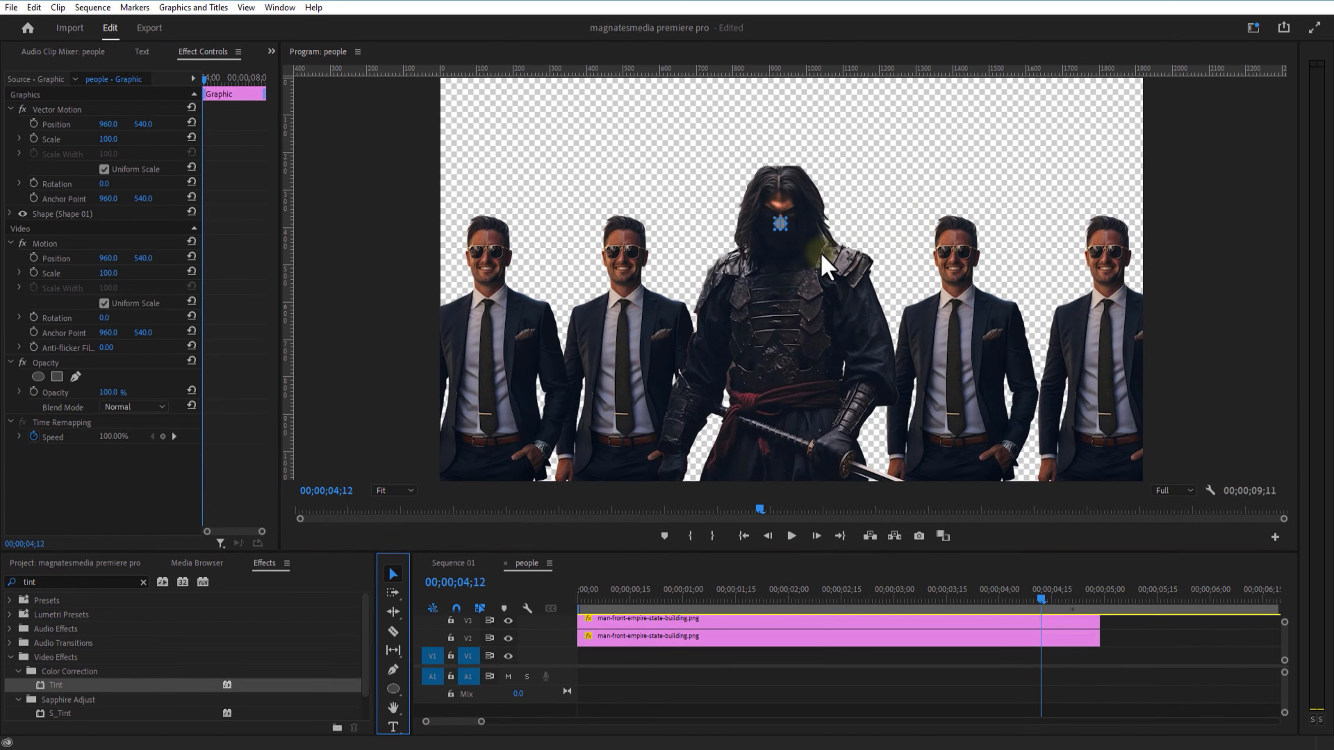
{"action": "left_click", "coordinate": [394, 491]}
{"action": "left_click", "coordinate": [392, 622]}
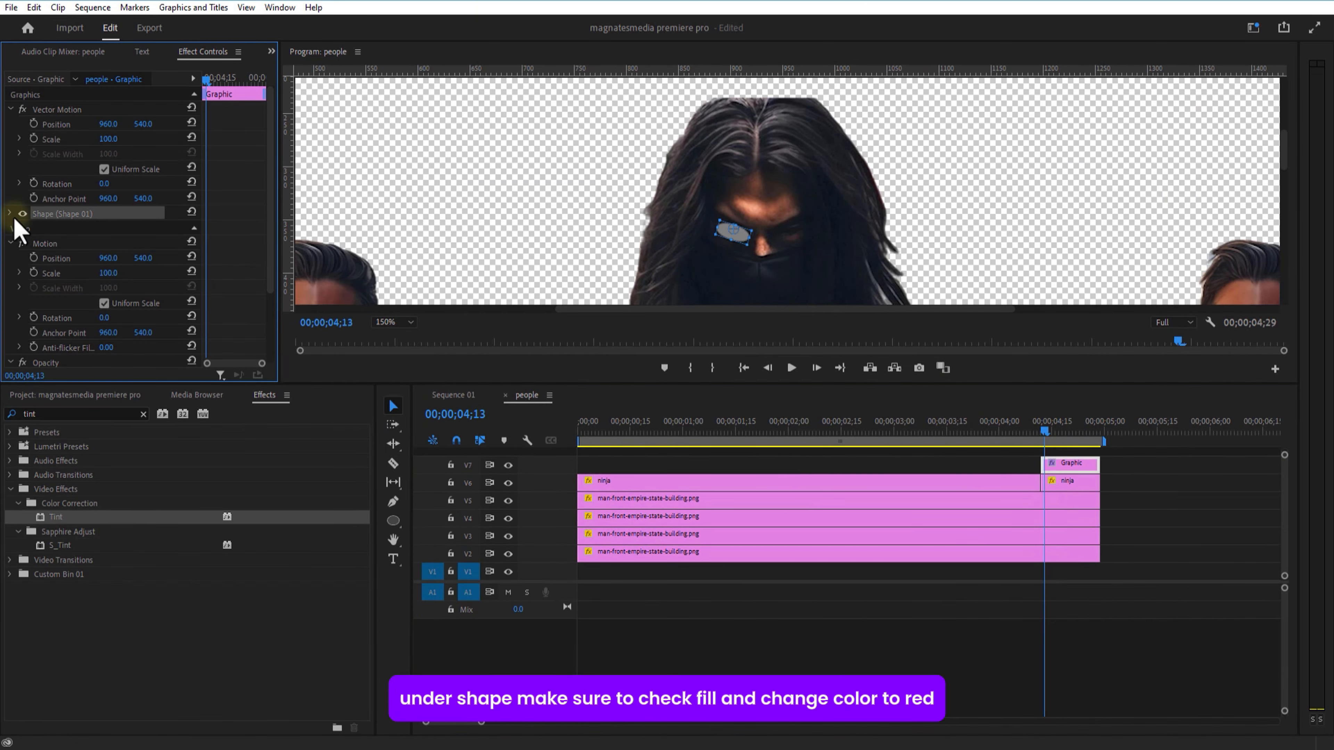
- Set the eye ellipse's fill color to bright red
{"action": "left_click", "coordinate": [10, 214]}
{"action": "left_click", "coordinate": [72, 302]}
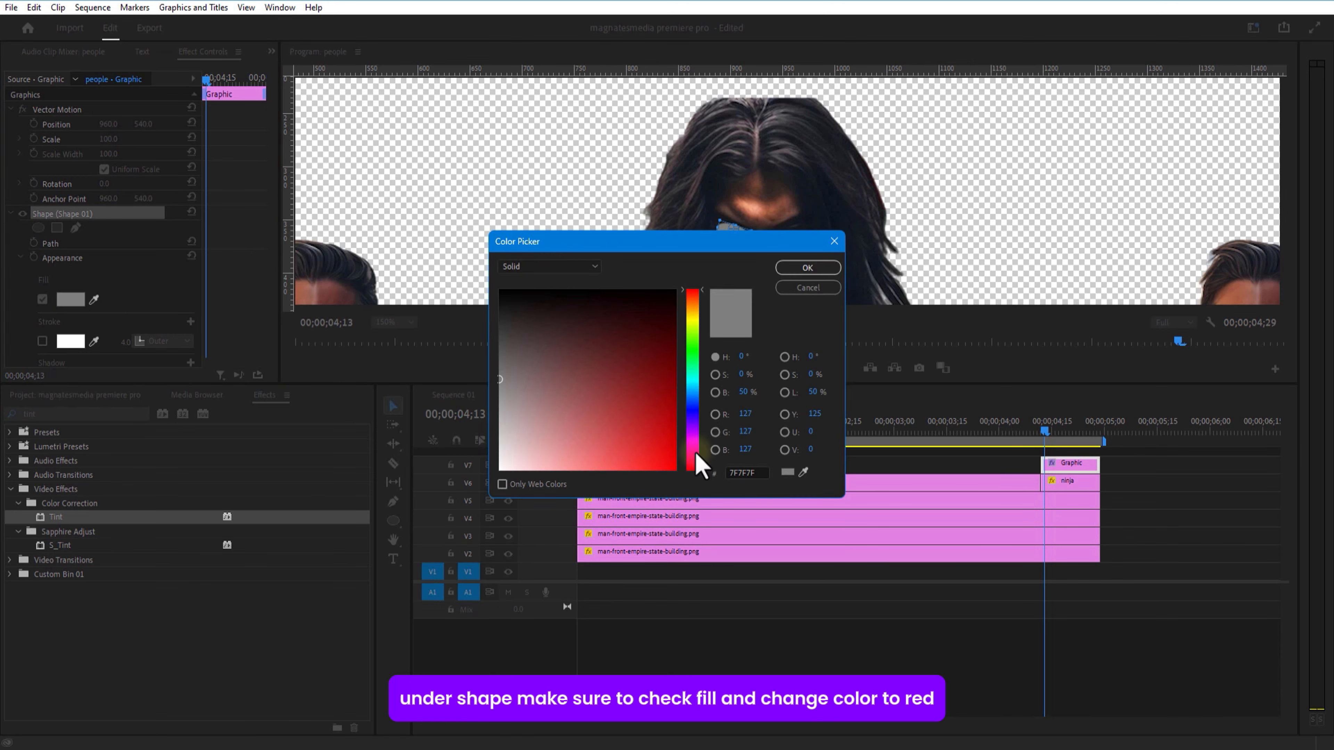
{"action": "left_click", "coordinate": [672, 467]}
{"action": "left_click", "coordinate": [807, 268]}
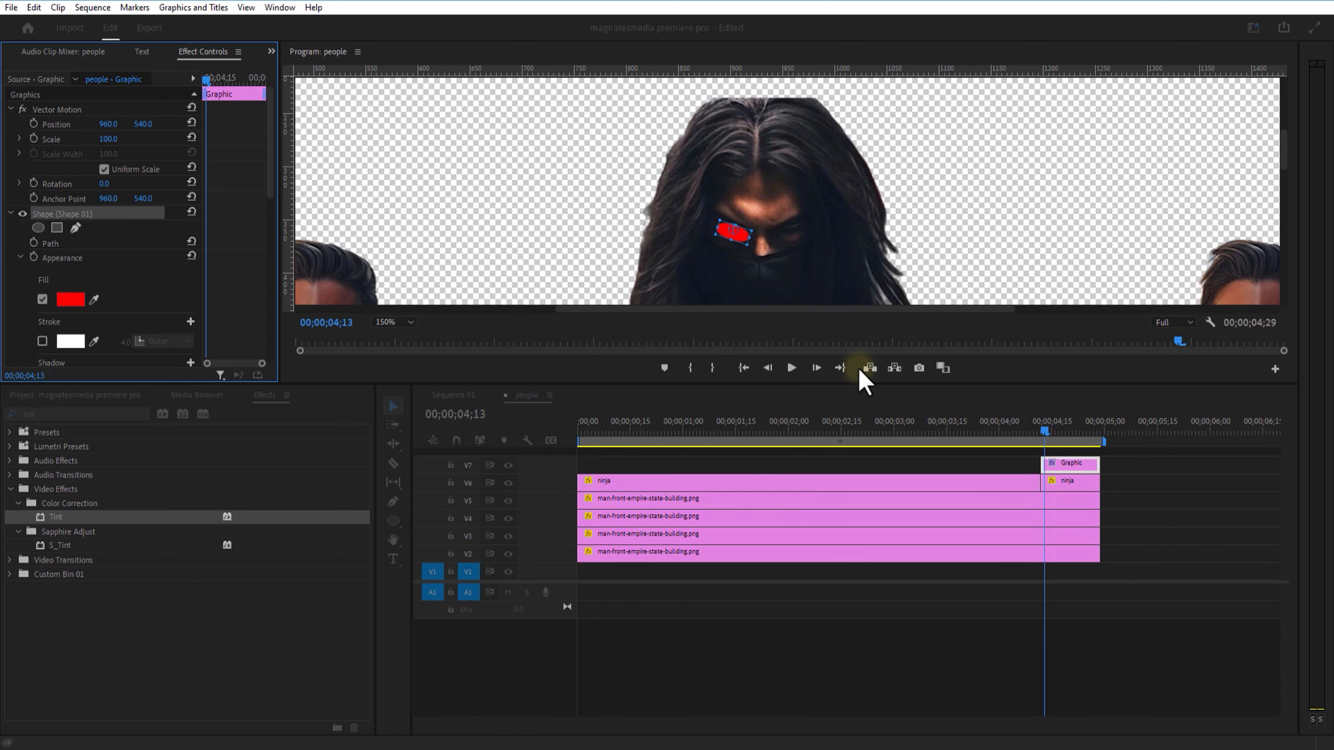
{"action": "left_click", "coordinate": [1148, 504]}
- Duplicate the red ellipse onto V8 and fit it over the other eye, with Vector Motion Position 1107, 476 and Rotation -34
{"action": "left_click", "coordinate": [1058, 466]}
{"action": "left_click_drag", "start_coordinate": [269, 158], "coordinate": [270, 194]}
{"action": "left_click_drag", "start_coordinate": [1058, 465], "coordinate": [1058, 448]}
{"action": "left_click_drag", "start_coordinate": [110, 124], "coordinate": [162, 125]}
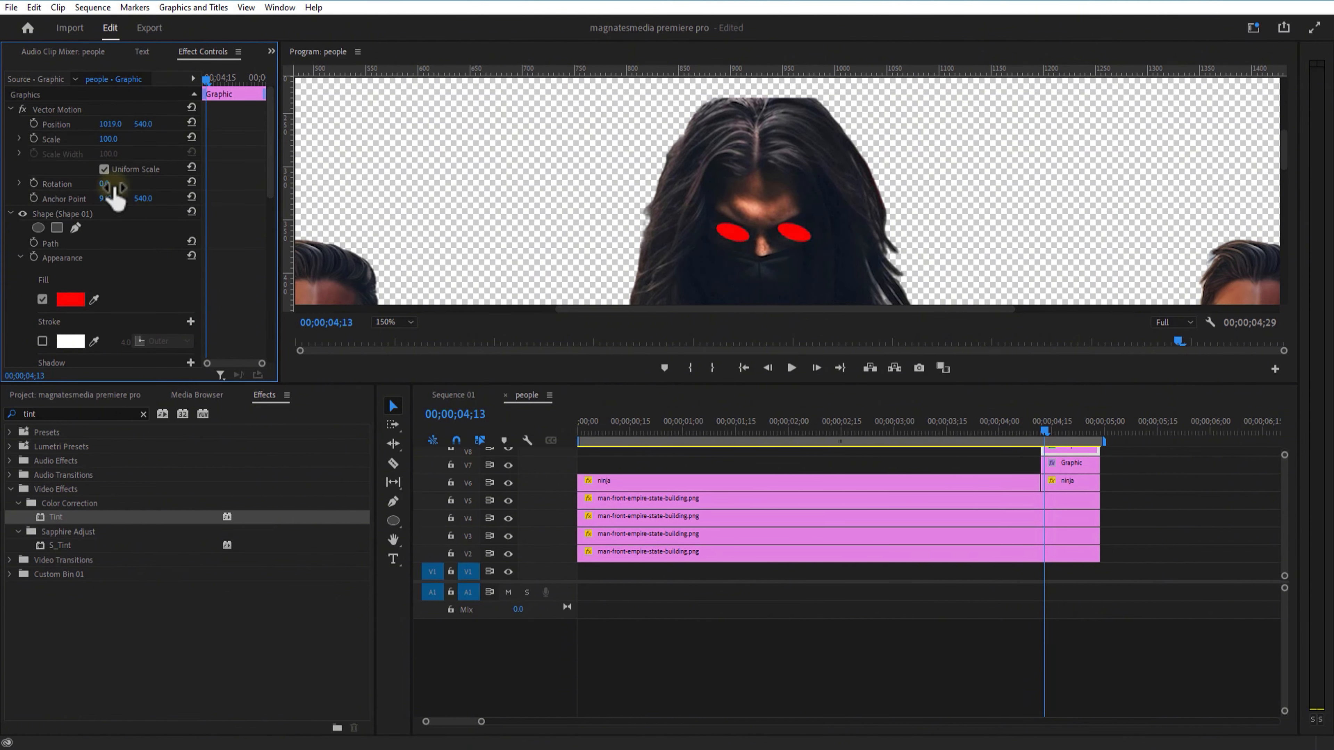
{"action": "left_click_drag", "start_coordinate": [108, 184], "coordinate": [85, 183]}
{"action": "left_click_drag", "start_coordinate": [110, 125], "coordinate": [184, 125]}
{"action": "left_click_drag", "start_coordinate": [143, 125], "coordinate": [91, 134]}
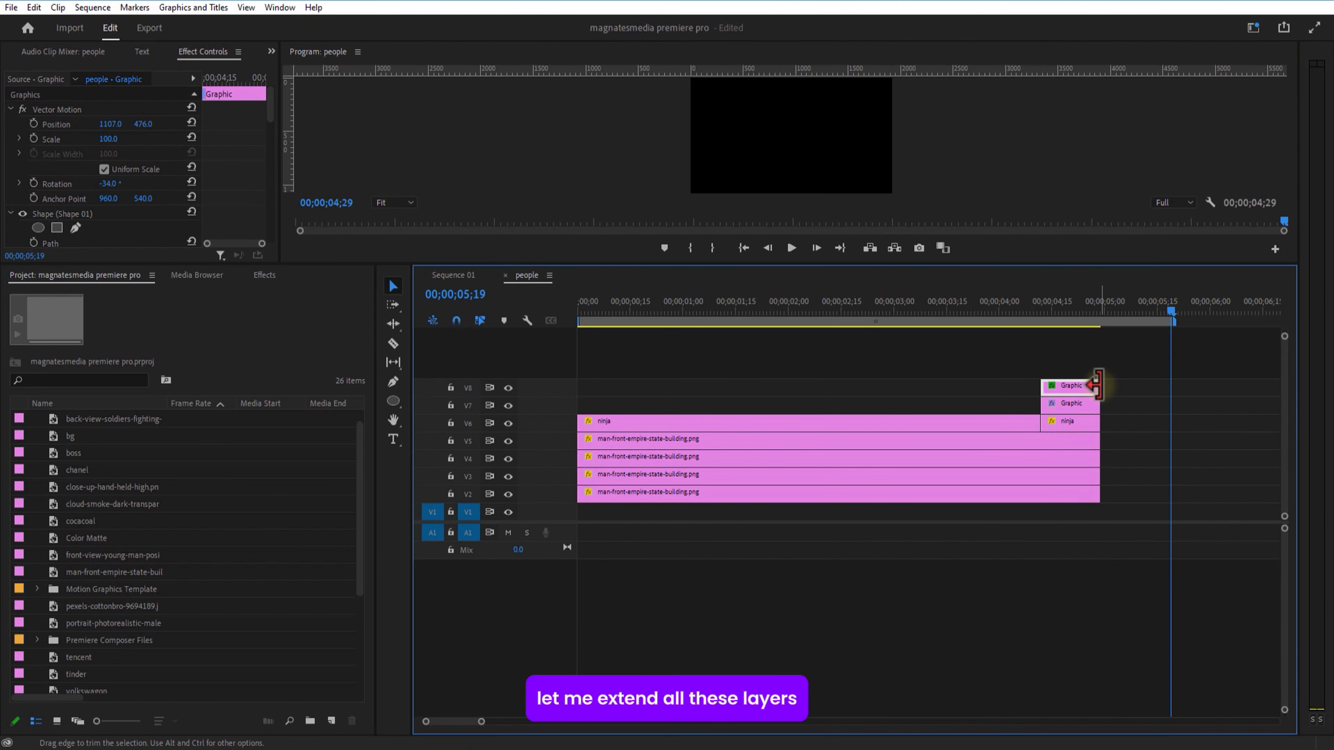
- Extend the eye graphics, the second ninja clip and all the suited men clips to a common end at 00;00;06;02
{"action": "left_click_drag", "start_coordinate": [1098, 386], "coordinate": [1171, 405]}
{"action": "left_click_drag", "start_coordinate": [1098, 423], "coordinate": [1170, 423]}
{"action": "left_click_drag", "start_coordinate": [1098, 441], "coordinate": [1171, 461]}
{"action": "left_click_drag", "start_coordinate": [1098, 477], "coordinate": [1170, 476]}
{"action": "left_click_drag", "start_coordinate": [1098, 494], "coordinate": [1170, 494]}
{"action": "left_click_drag", "start_coordinate": [1186, 320], "coordinate": [1064, 309]}
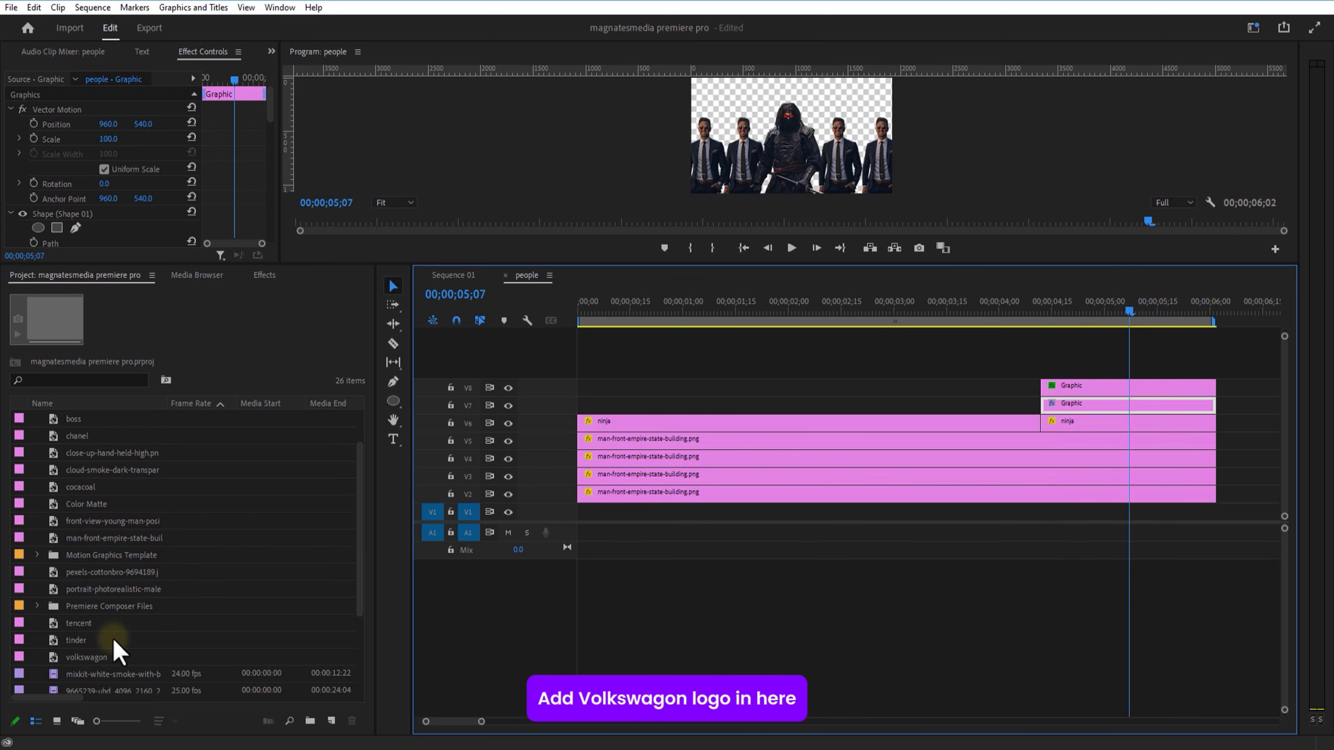
- Place the volkswagon image above the eye graphics at 00;00;05;07 and trim it to end with the other clips
{"action": "left_click", "coordinate": [126, 658]}
{"action": "left_click_drag", "start_coordinate": [273, 650], "coordinate": [1130, 370]}
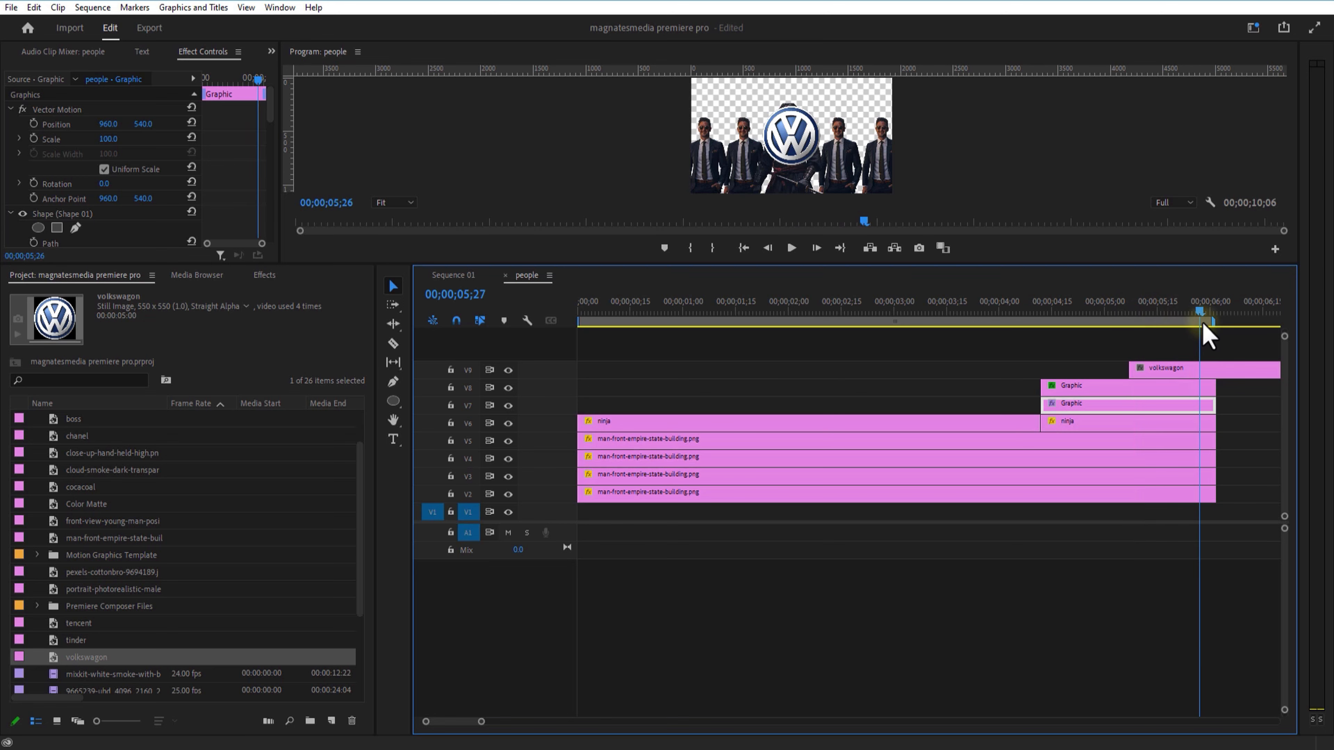
{"action": "left_click", "coordinate": [393, 345]}
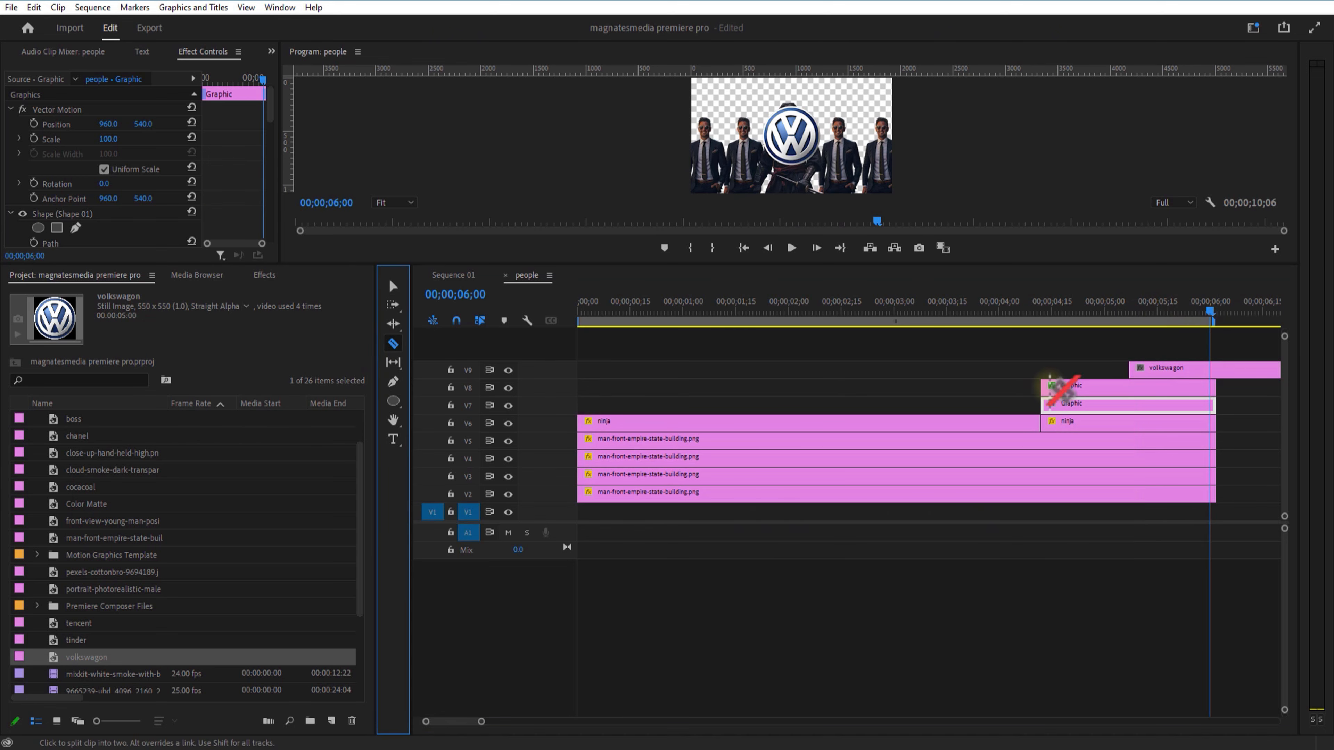
{"action": "left_click", "coordinate": [1209, 370]}
{"action": "left_click", "coordinate": [389, 288]}
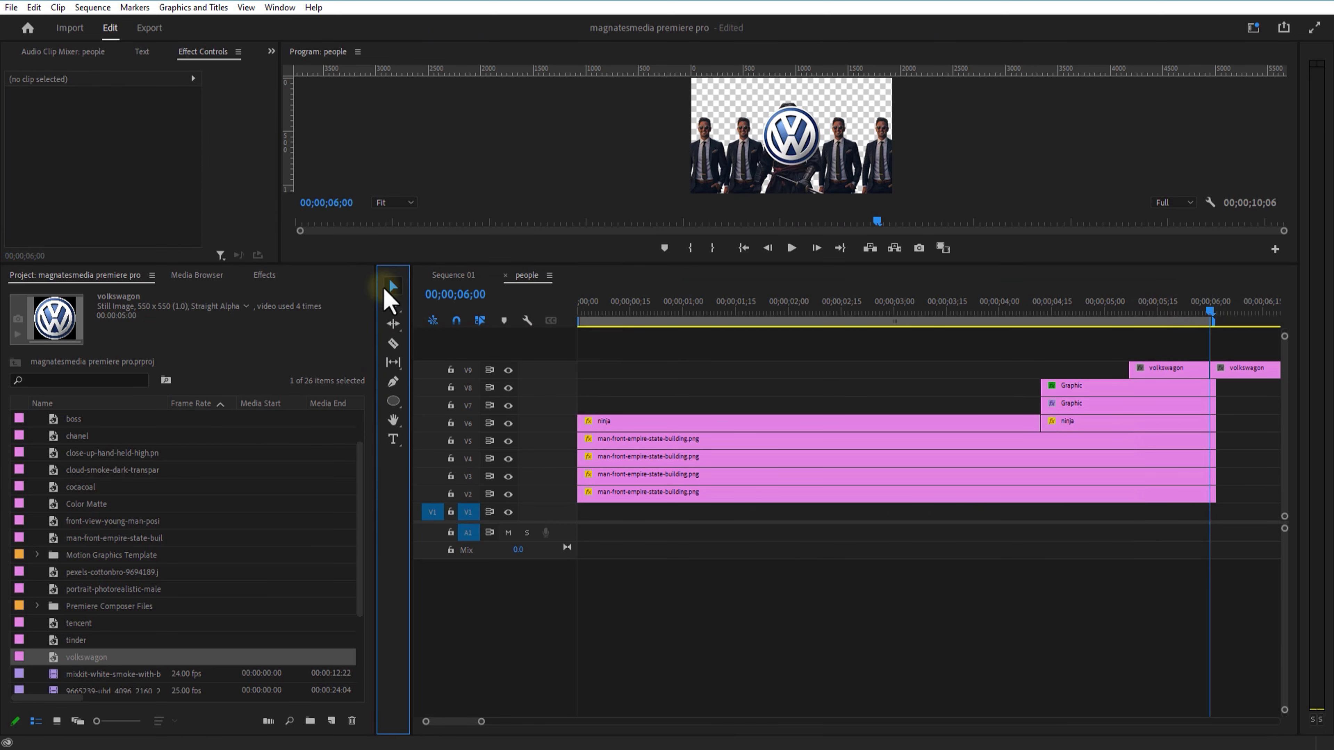
{"action": "left_click", "coordinate": [1245, 369]}
{"action": "key", "text": "Delete"}
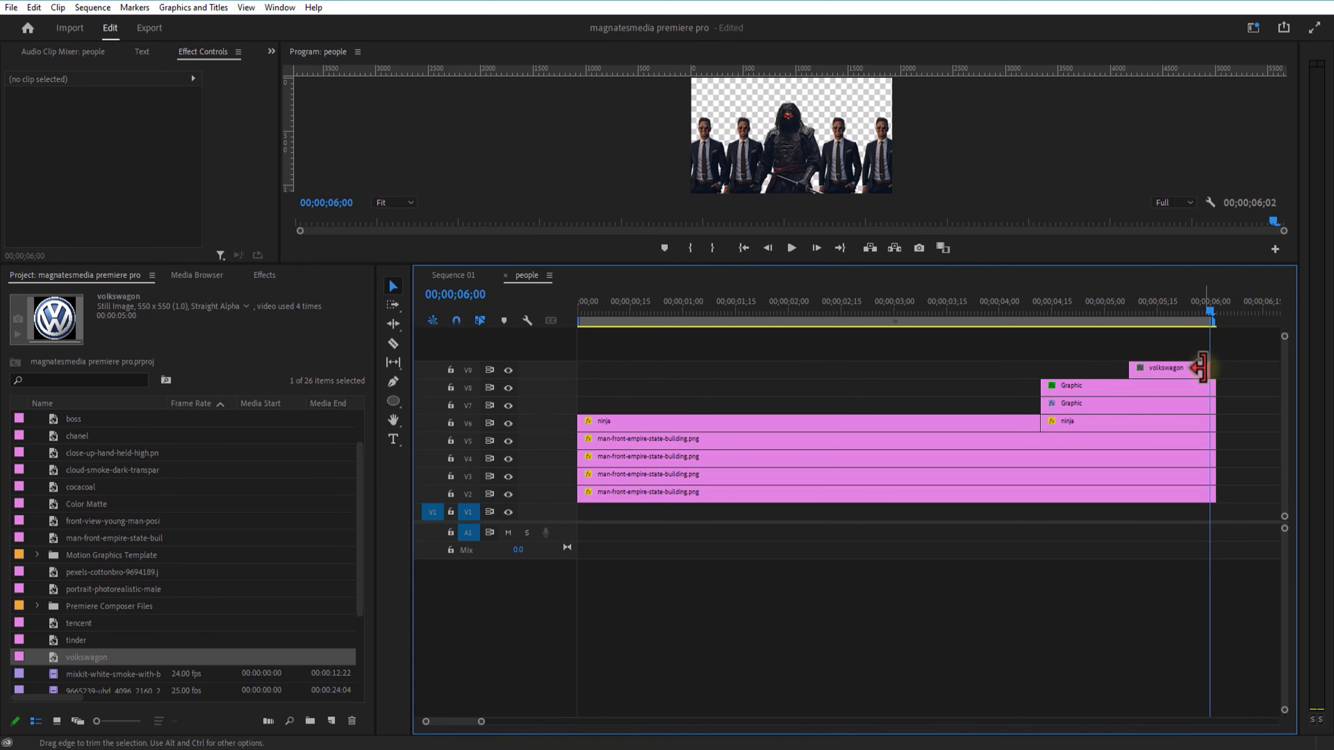
{"action": "left_click_drag", "start_coordinate": [1206, 368], "coordinate": [1214, 369]}
- Scale the volkswagon logo to 46 and position it over one suited man's head
{"action": "left_click", "coordinate": [1185, 369]}
{"action": "left_click_drag", "start_coordinate": [1165, 265], "coordinate": [1161, 322]}
{"action": "left_click_drag", "start_coordinate": [106, 140], "coordinate": [69, 141]}
{"action": "left_click_drag", "start_coordinate": [109, 124], "coordinate": [419, 125]}
{"action": "left_click_drag", "start_coordinate": [142, 124], "coordinate": [83, 136]}
- Duplicate the volkswagon logo onto the tracks above so that each of the four suited men's heads is covered
{"action": "left_click_drag", "start_coordinate": [1165, 322], "coordinate": [1166, 235]}
{"action": "left_click_drag", "start_coordinate": [1181, 357], "coordinate": [1181, 339], "text": "alt"}
{"action": "left_click", "coordinate": [1154, 281]}
{"action": "left_click_drag", "start_coordinate": [1166, 235], "coordinate": [1167, 361]}
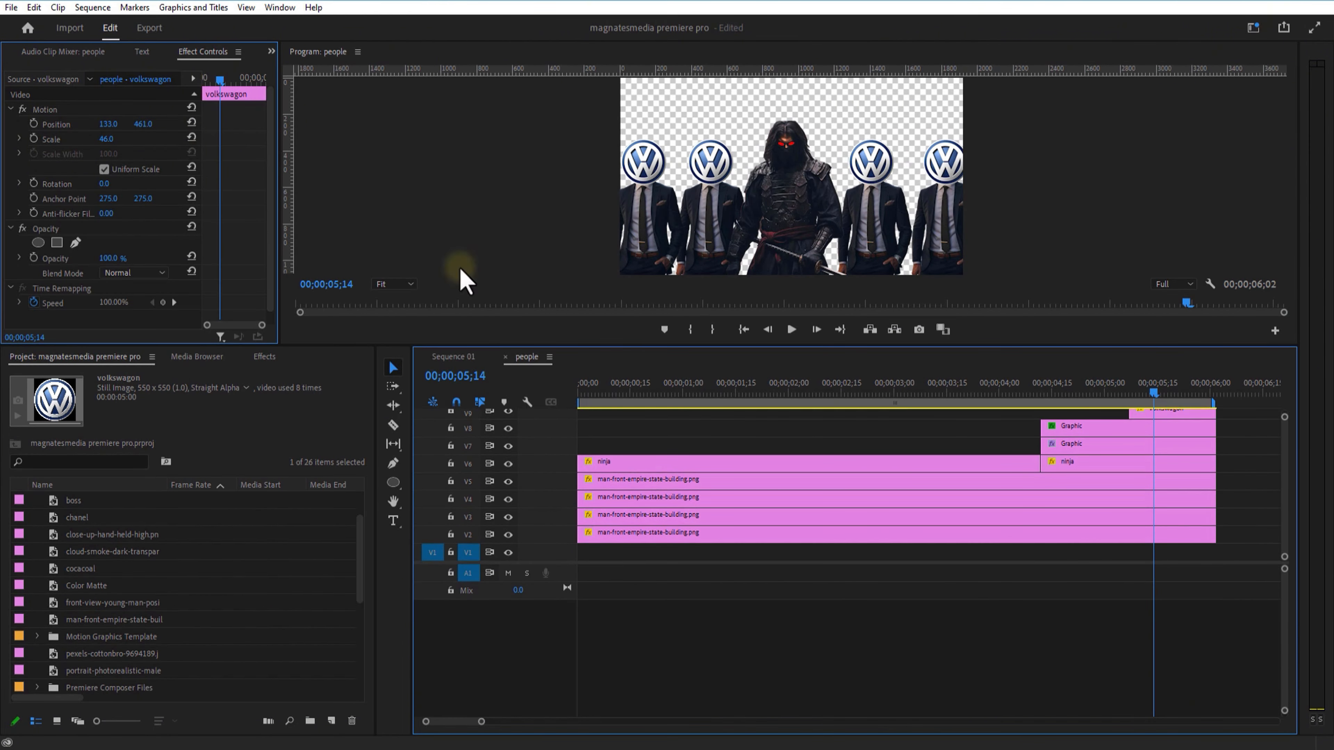
- Return to Sequence 01 and extend all of the fourth scene's full-length layers to 00;00;09;00
{"action": "left_click", "coordinate": [457, 358]}
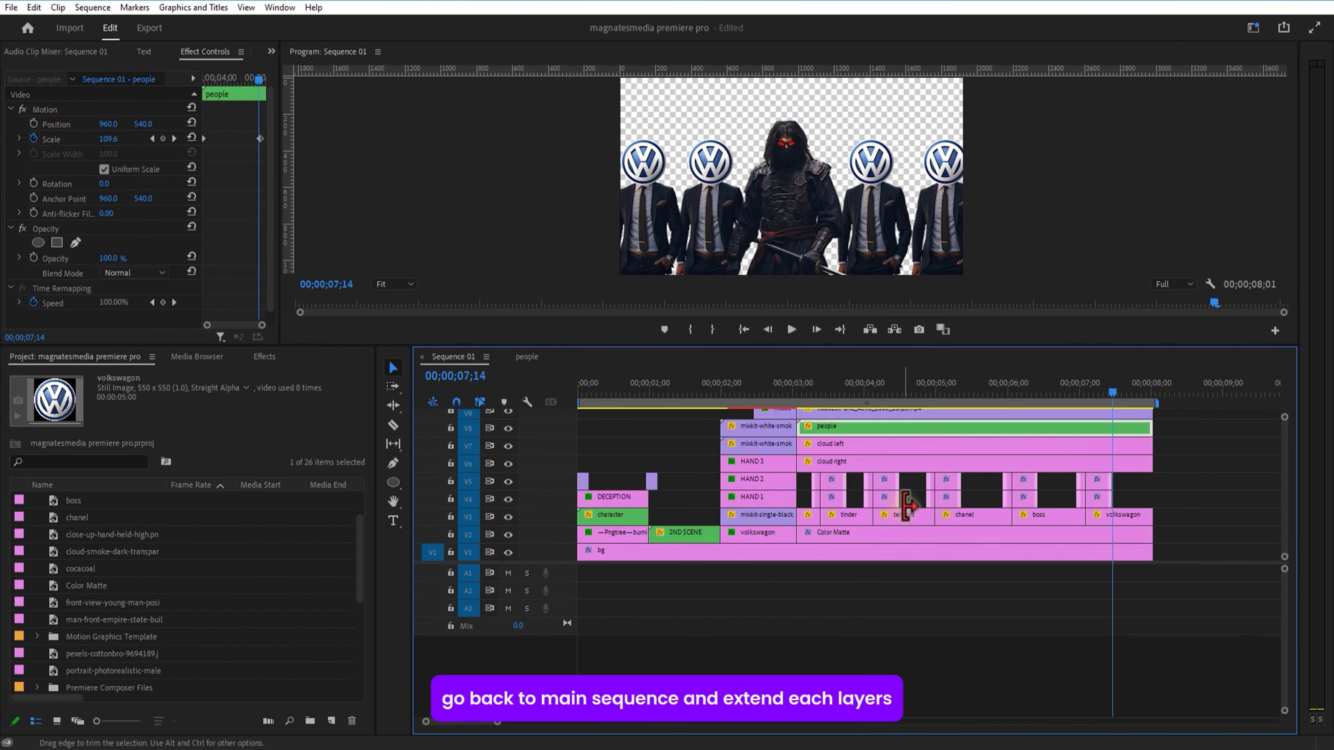
{"action": "left_click_drag", "start_coordinate": [1062, 392], "coordinate": [1223, 415]}
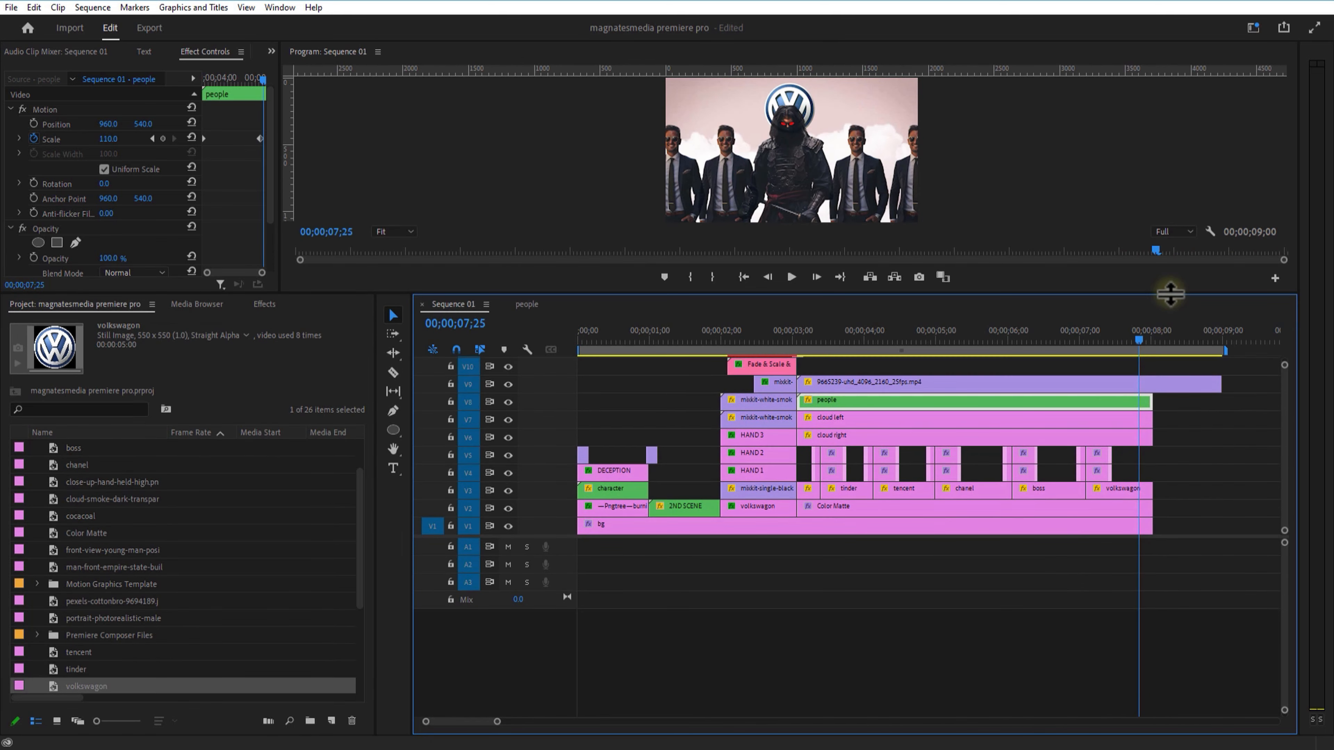
{"action": "left_click_drag", "start_coordinate": [1221, 419], "coordinate": [1167, 512]}
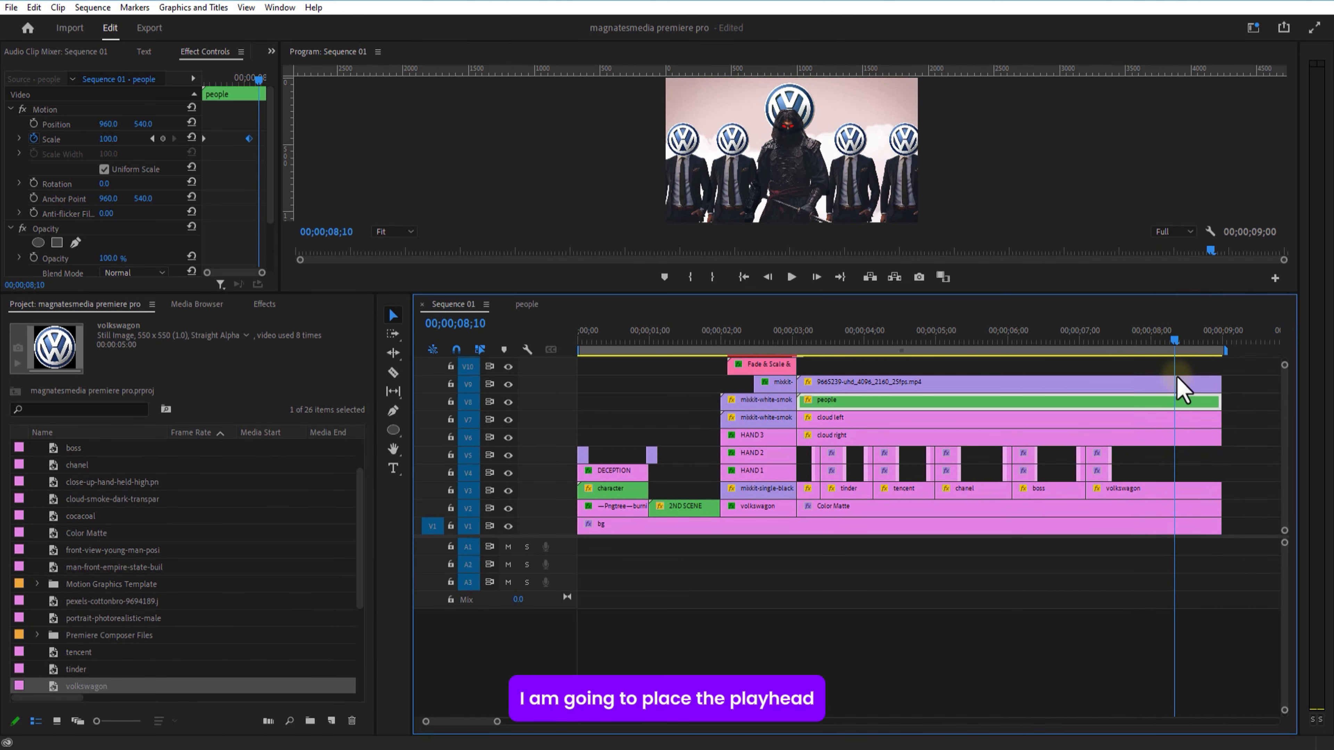
- Add the Shake & Distort transition from Premiere Composer's Starter Pack without sound, with the playhead at 00;00;08;04
{"action": "left_click_drag", "start_coordinate": [1177, 377], "coordinate": [1162, 377]}
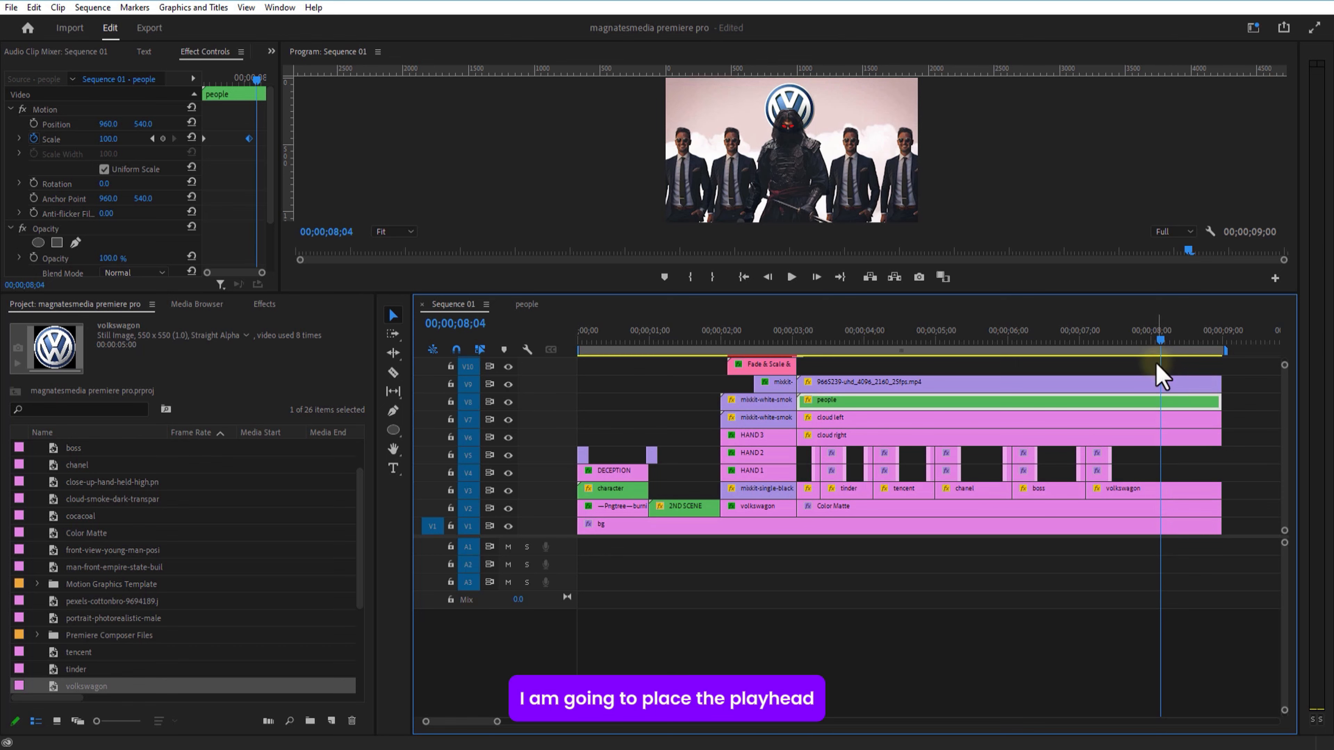
{"action": "left_click_drag", "start_coordinate": [1135, 294], "coordinate": [1135, 217]}
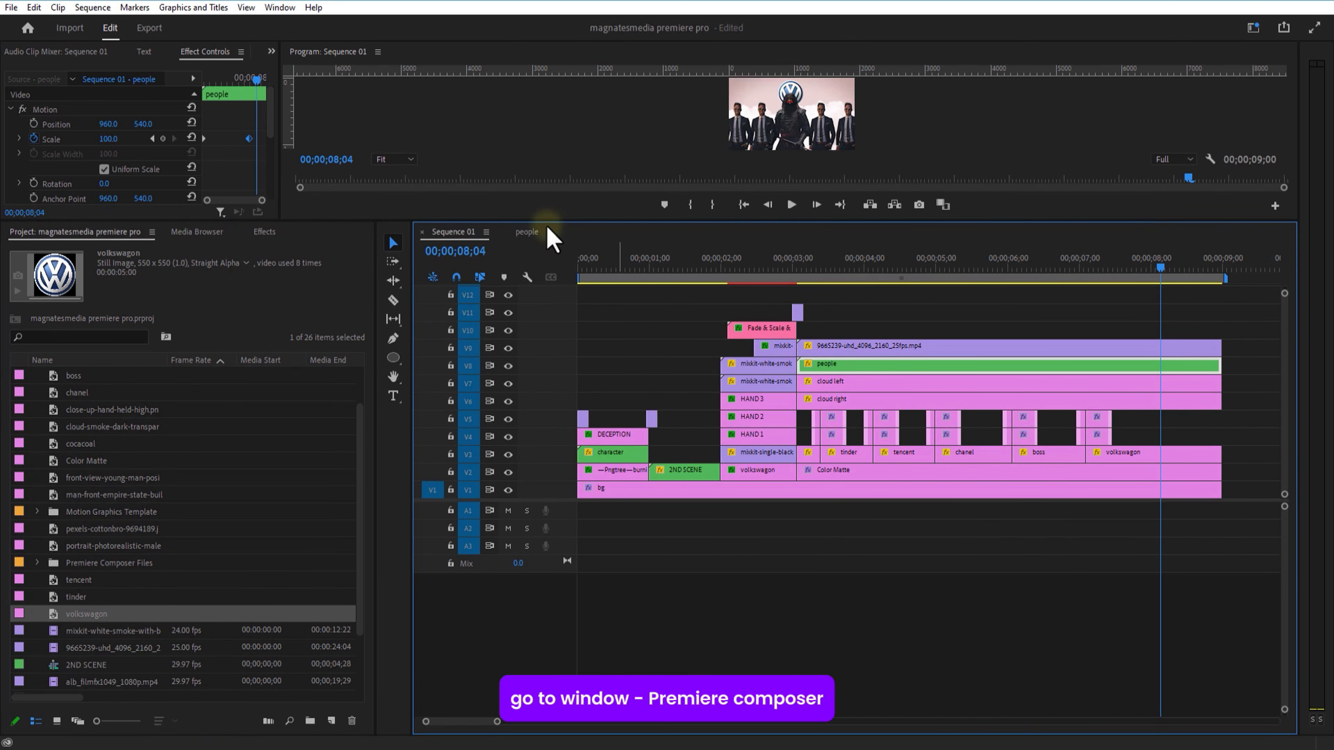
{"action": "left_click", "coordinate": [280, 8]}
{"action": "mouse_move", "coordinate": [315, 46]}
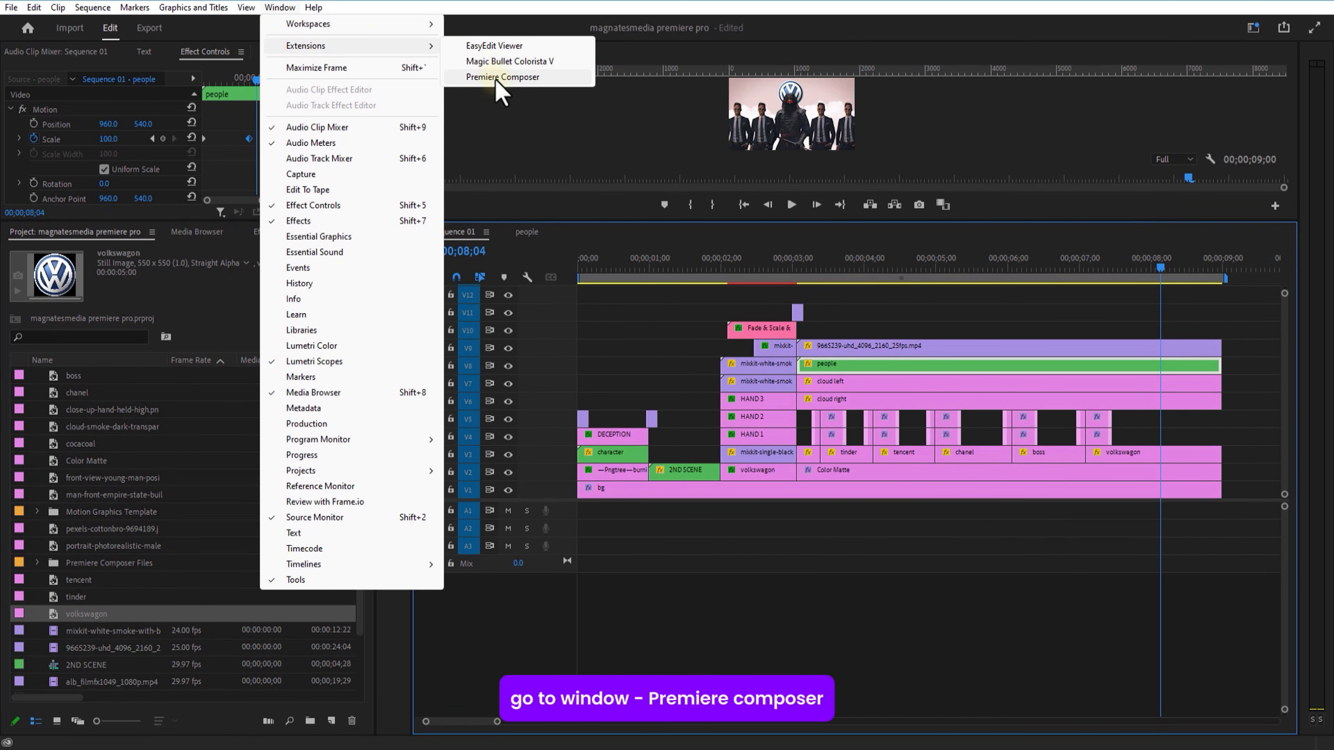
{"action": "left_click", "coordinate": [497, 79]}
{"action": "left_click", "coordinate": [122, 169]}
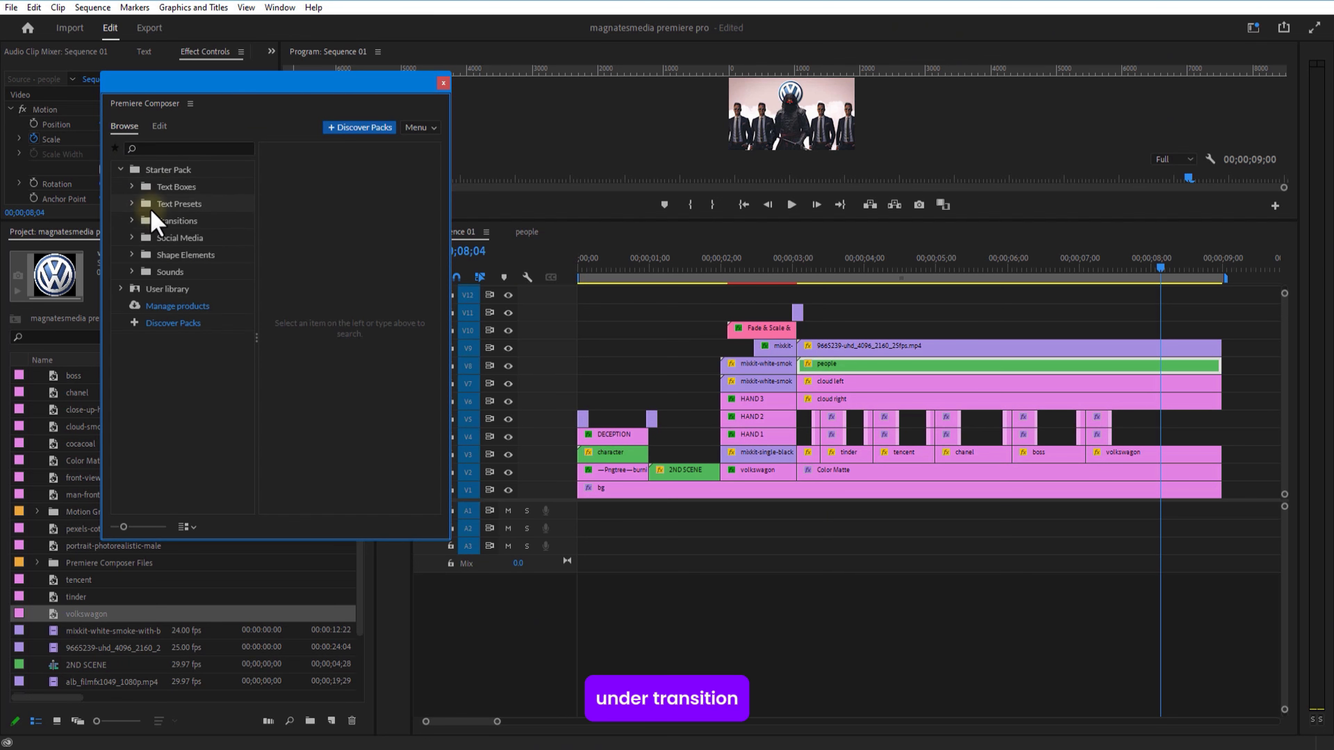
{"action": "left_click", "coordinate": [132, 220]}
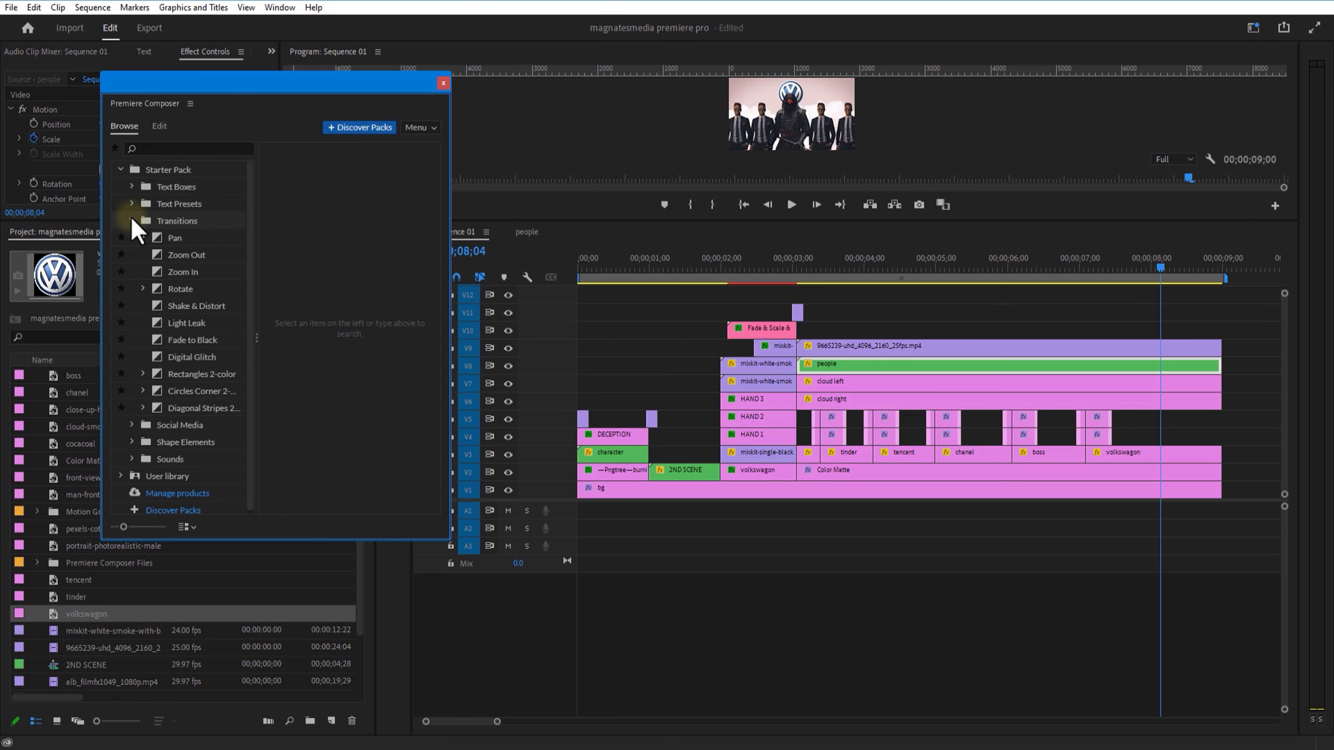
{"action": "left_click", "coordinate": [195, 306]}
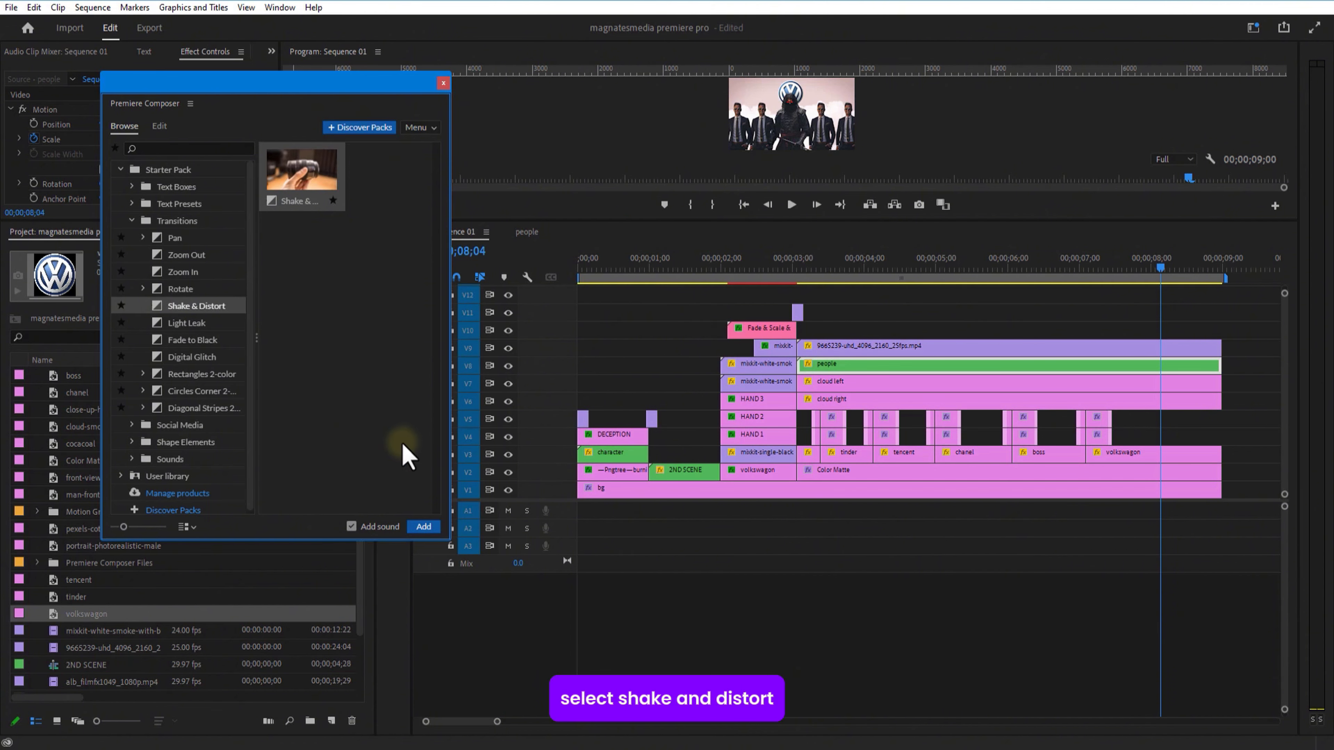
{"action": "left_click", "coordinate": [425, 527]}
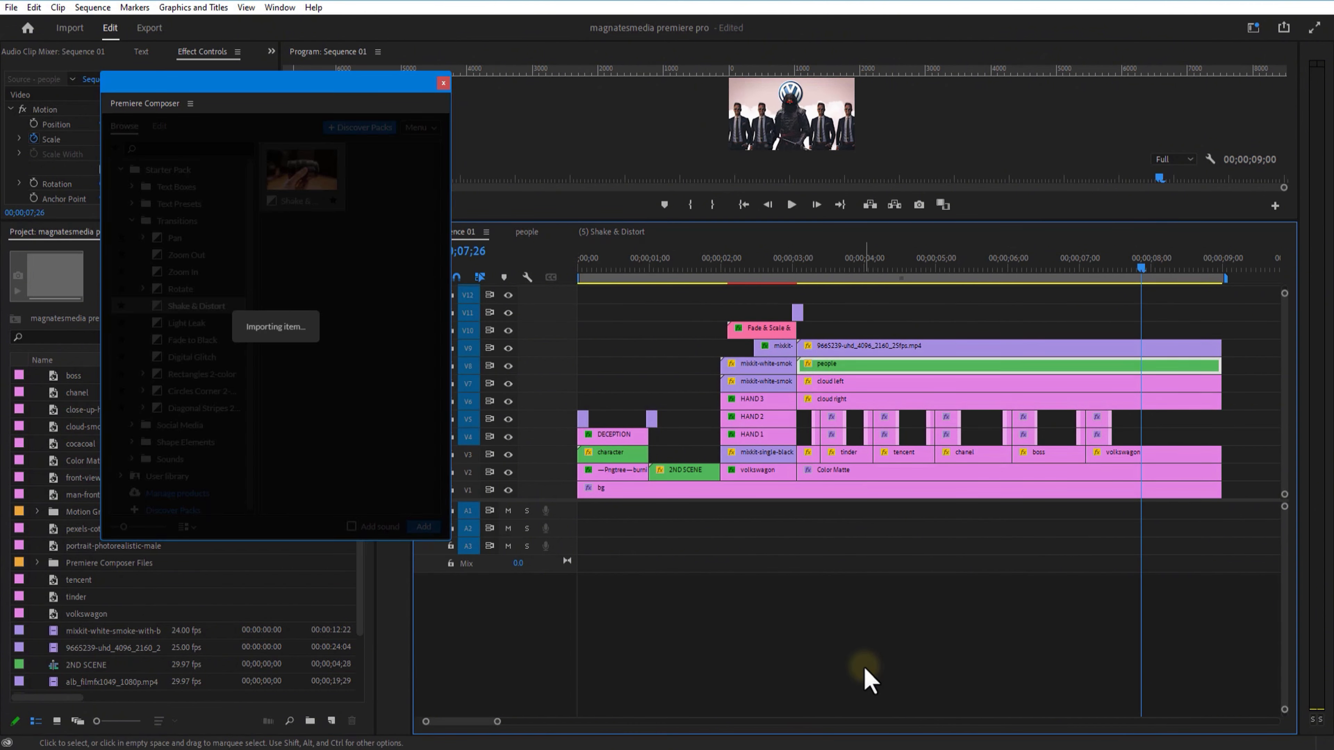
- Move the Shake & Distort clips onto V10 and V11 above the dust overlay, where the logos replace the men's heads
{"action": "left_click_drag", "start_coordinate": [1151, 431], "coordinate": [1170, 327]}
{"action": "left_click", "coordinate": [1160, 268]}
{"action": "left_click_drag", "start_coordinate": [1183, 324], "coordinate": [1179, 267]}
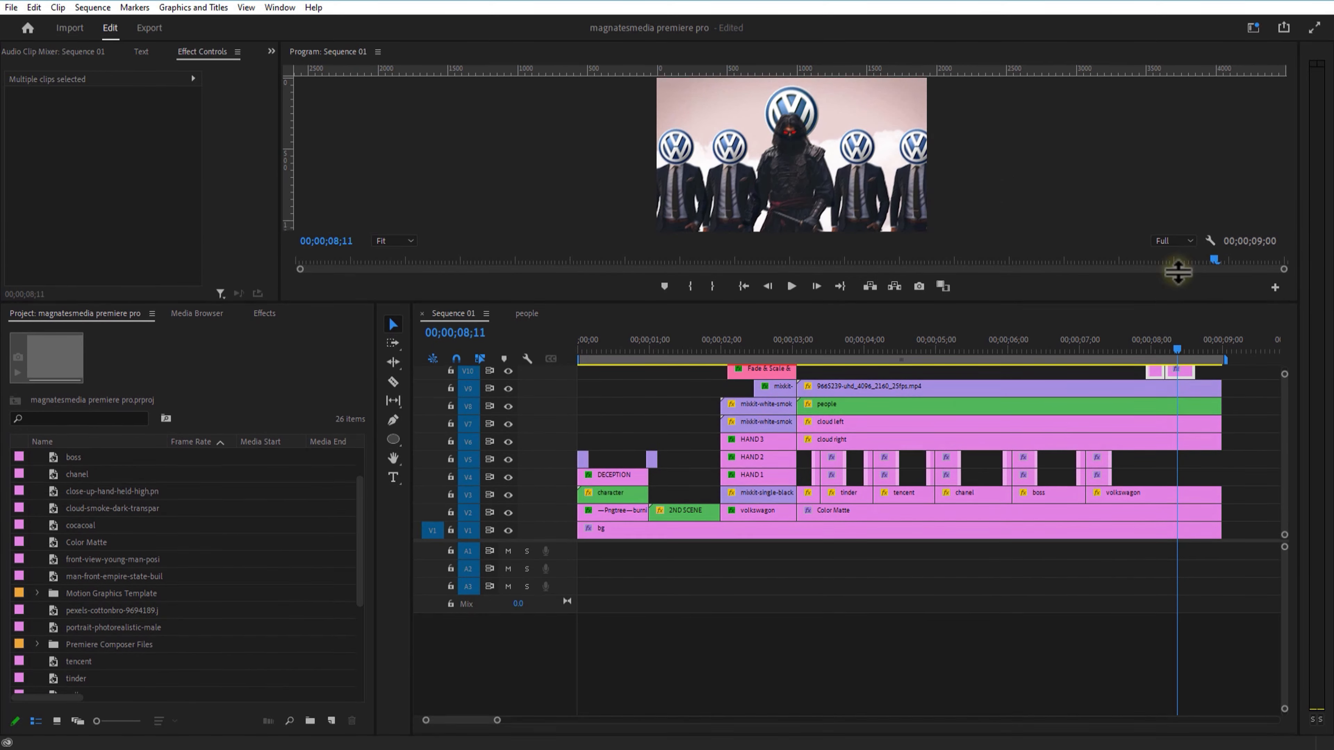
{"action": "mouse_move", "coordinate": [1176, 315]}
{"action": "left_mouse_down"}
{"action": "mouse_move", "coordinate": [1159, 317]}
{"action": "mouse_move", "coordinate": [1174, 323]}
{"action": "left_mouse_up"}
- Add the text MOST HORRIFYING over the ninja with a red drop shadow, reducing its Opacity to 60% and its Softness
{"action": "left_click_drag", "start_coordinate": [1172, 267], "coordinate": [1170, 209]}
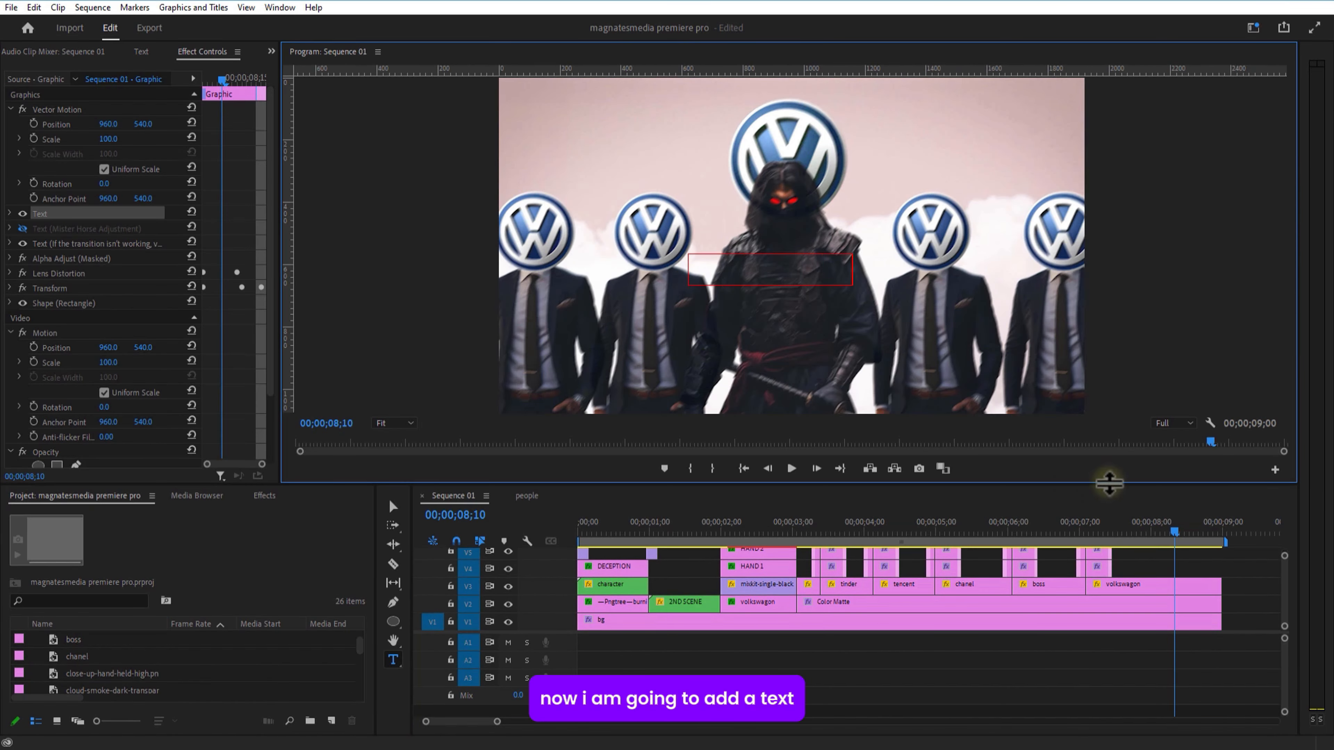
{"action": "left_click_drag", "start_coordinate": [1107, 498], "coordinate": [1058, 221]}
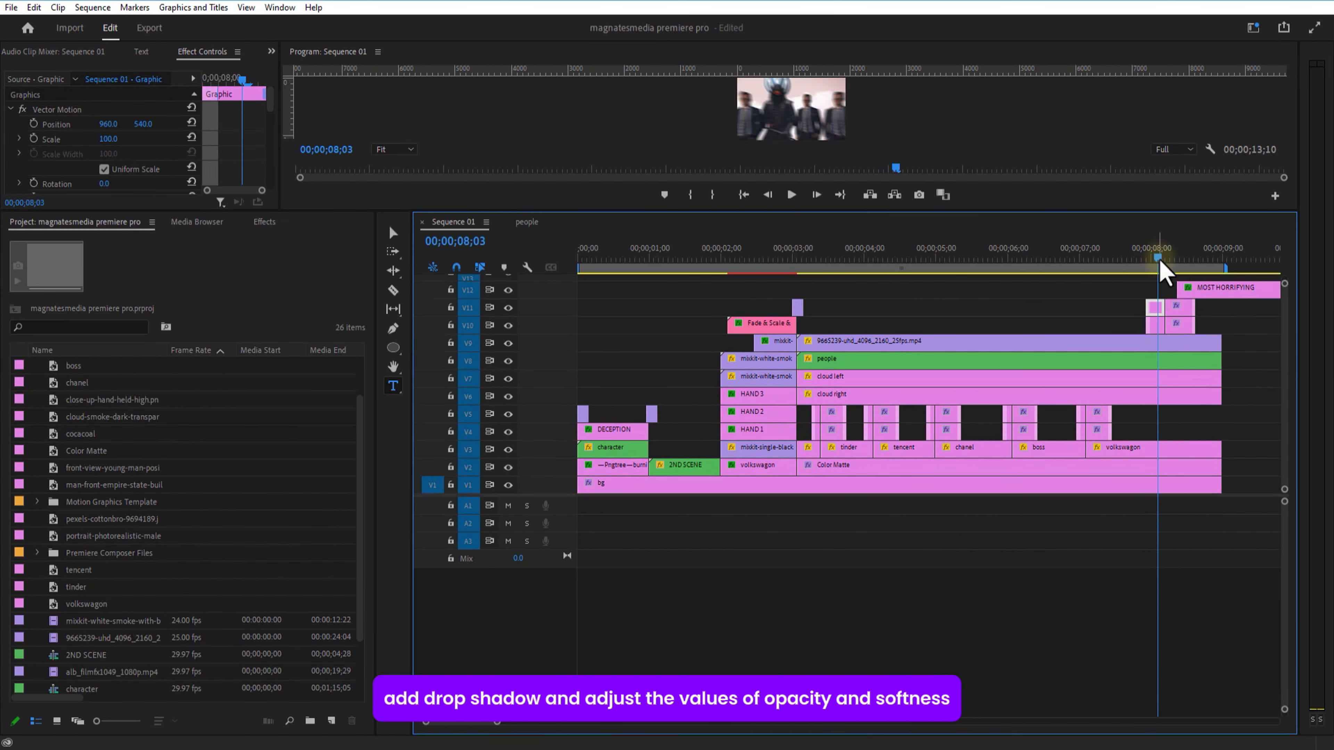
{"action": "left_click", "coordinate": [1246, 310]}
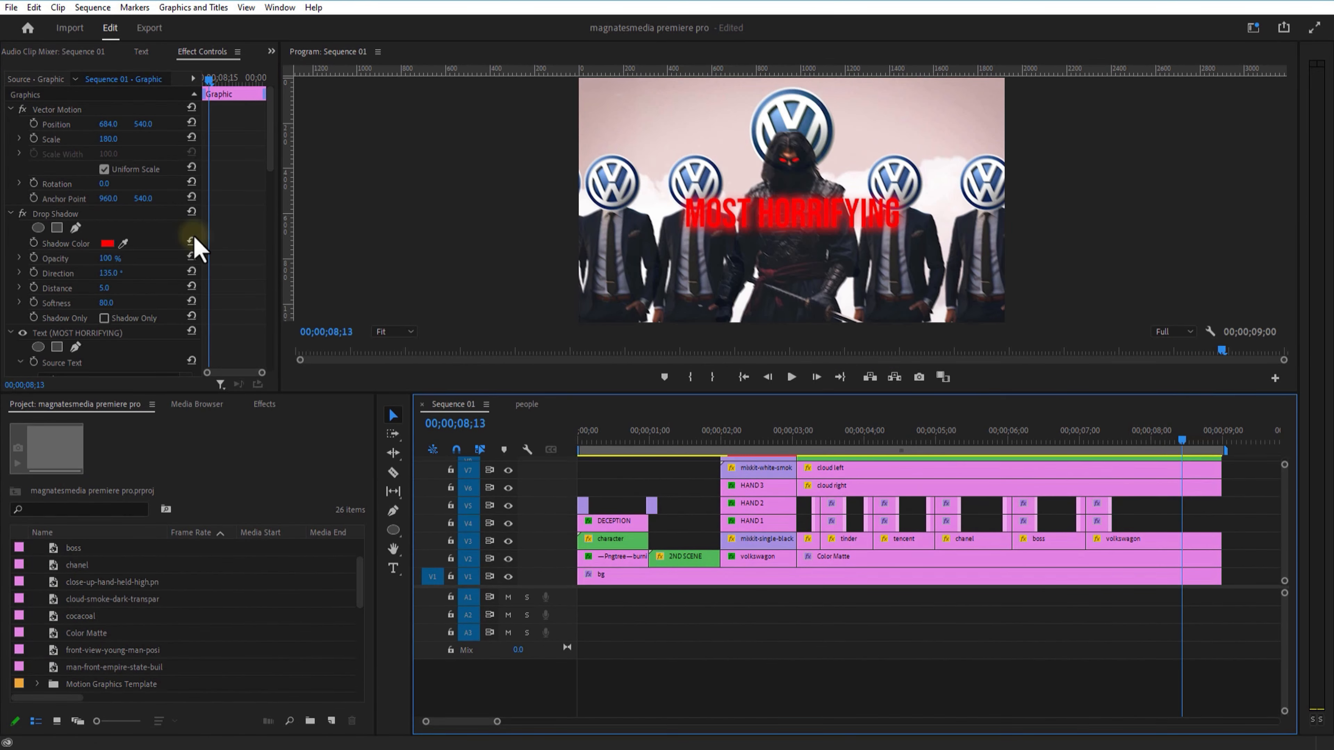
{"action": "left_click", "coordinate": [113, 303]}
{"action": "type", "text": "4"}
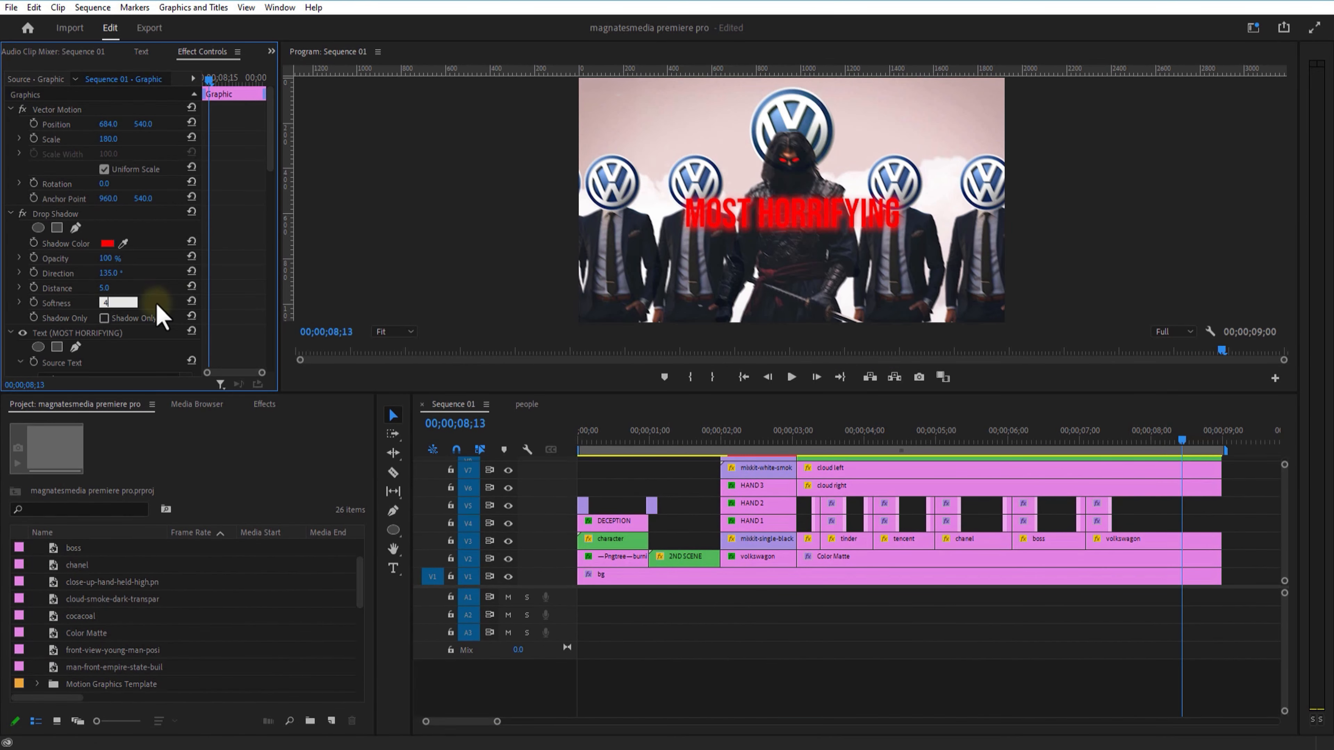
- Open the people sequence and split both eye Graphic clips on V7 and V8 at every frame from 00;00;04;13 to 00;00;04;17
{"action": "left_click_drag", "start_coordinate": [1174, 394], "coordinate": [1186, 310]}
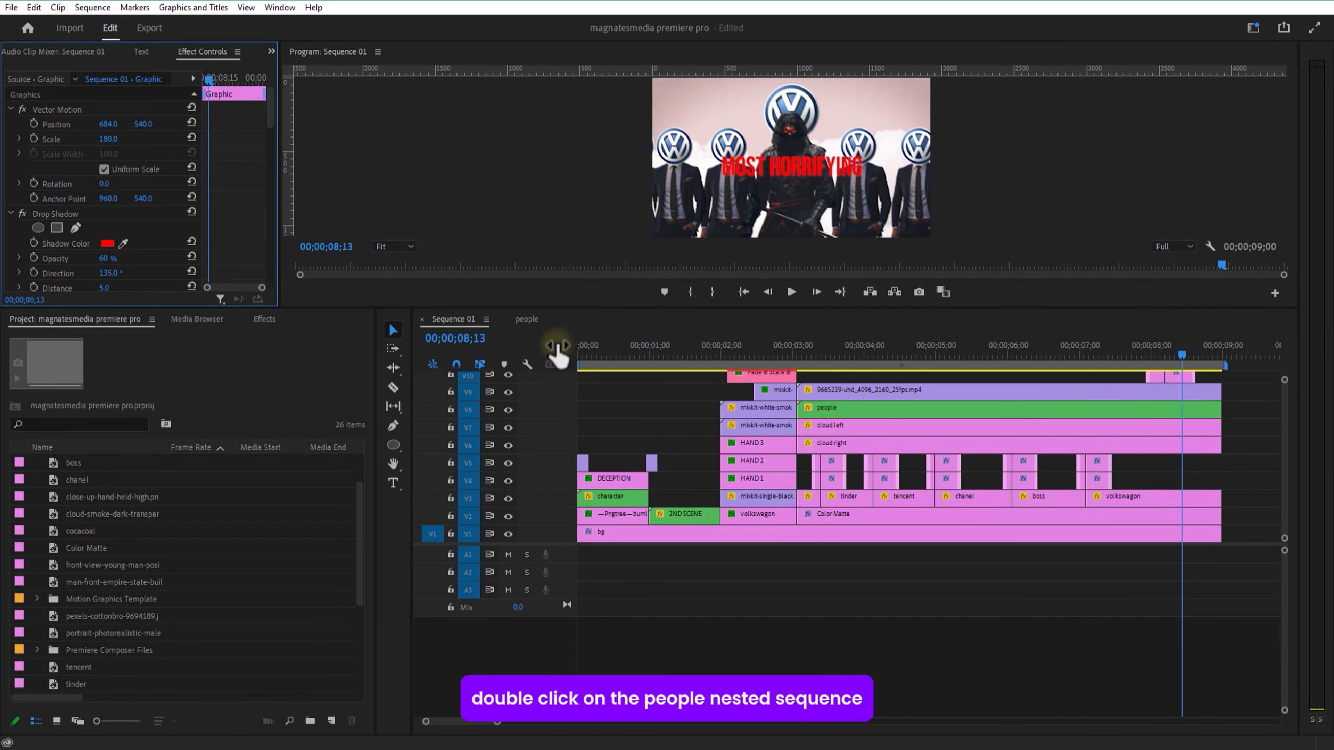
{"action": "left_click", "coordinate": [530, 323]}
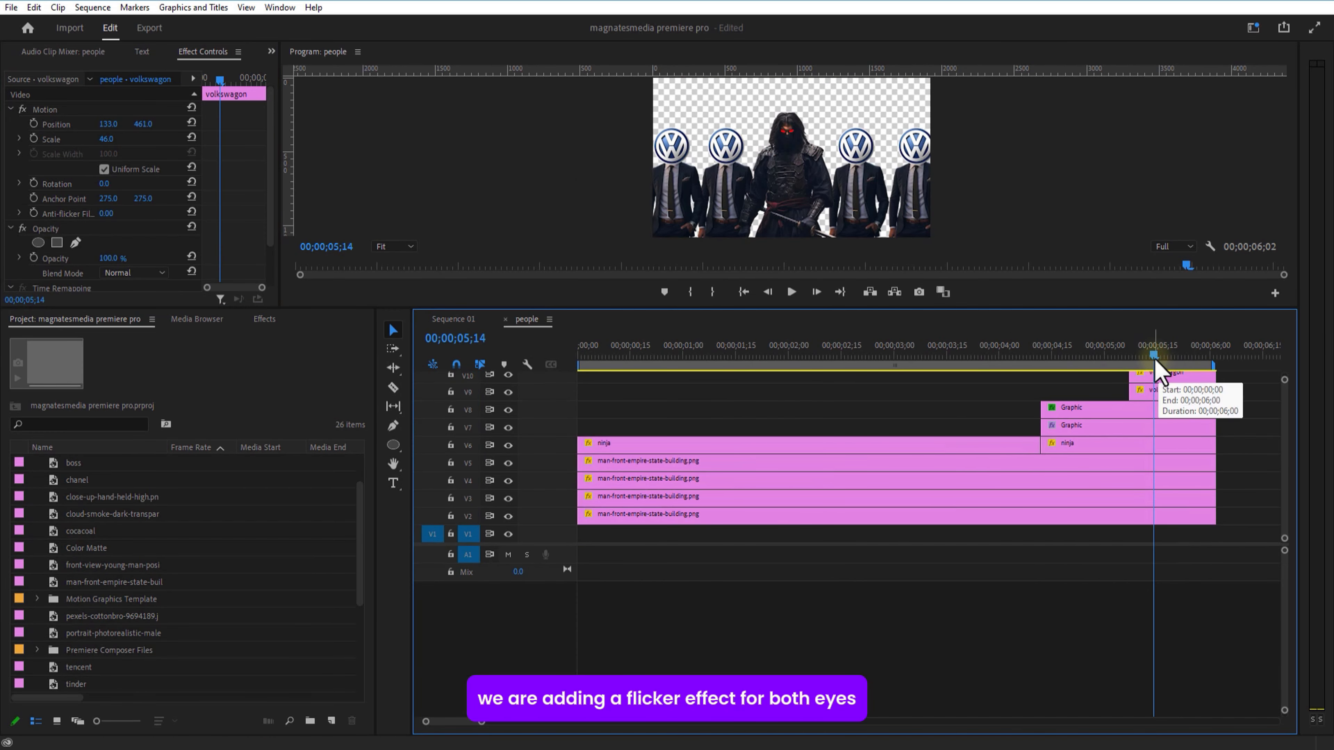
{"action": "left_click_drag", "start_coordinate": [1154, 357], "coordinate": [1042, 389]}
{"action": "key", "text": "Right"}
{"action": "left_click", "coordinate": [393, 387]}
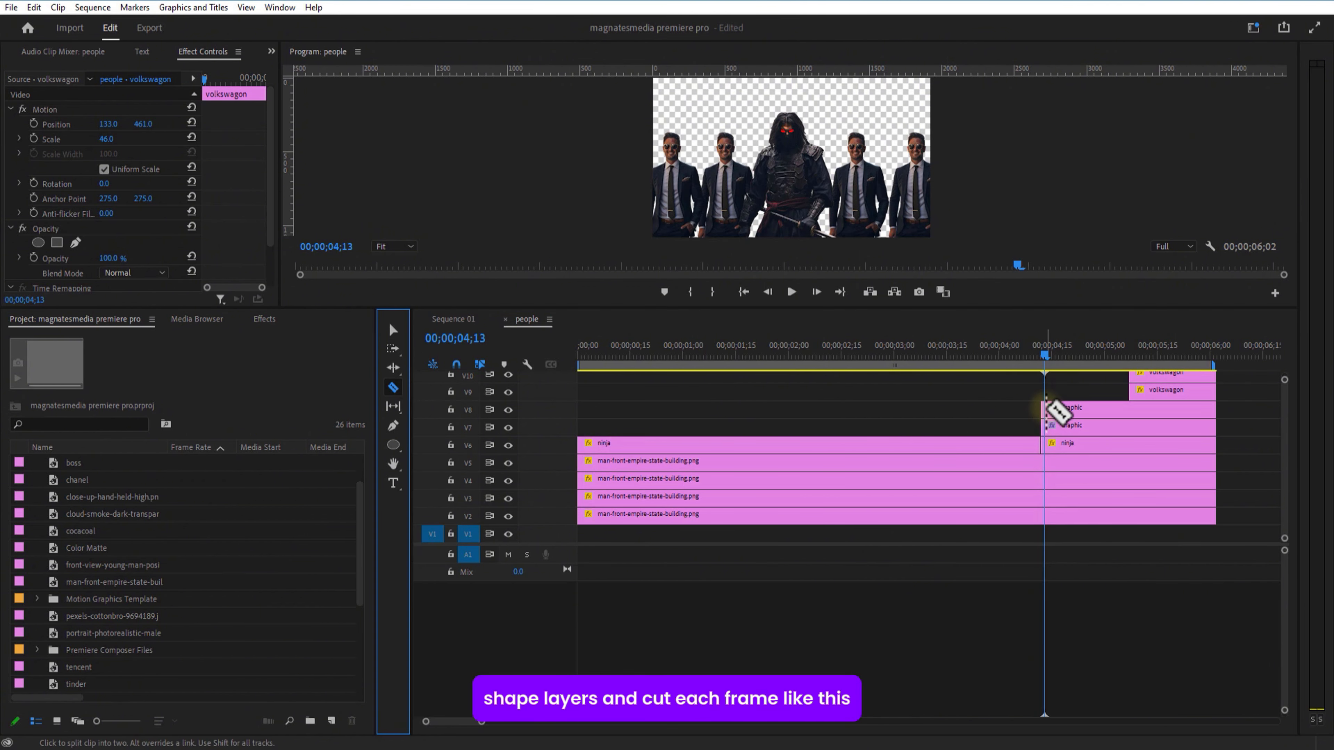
{"action": "left_click", "coordinate": [1046, 410]}
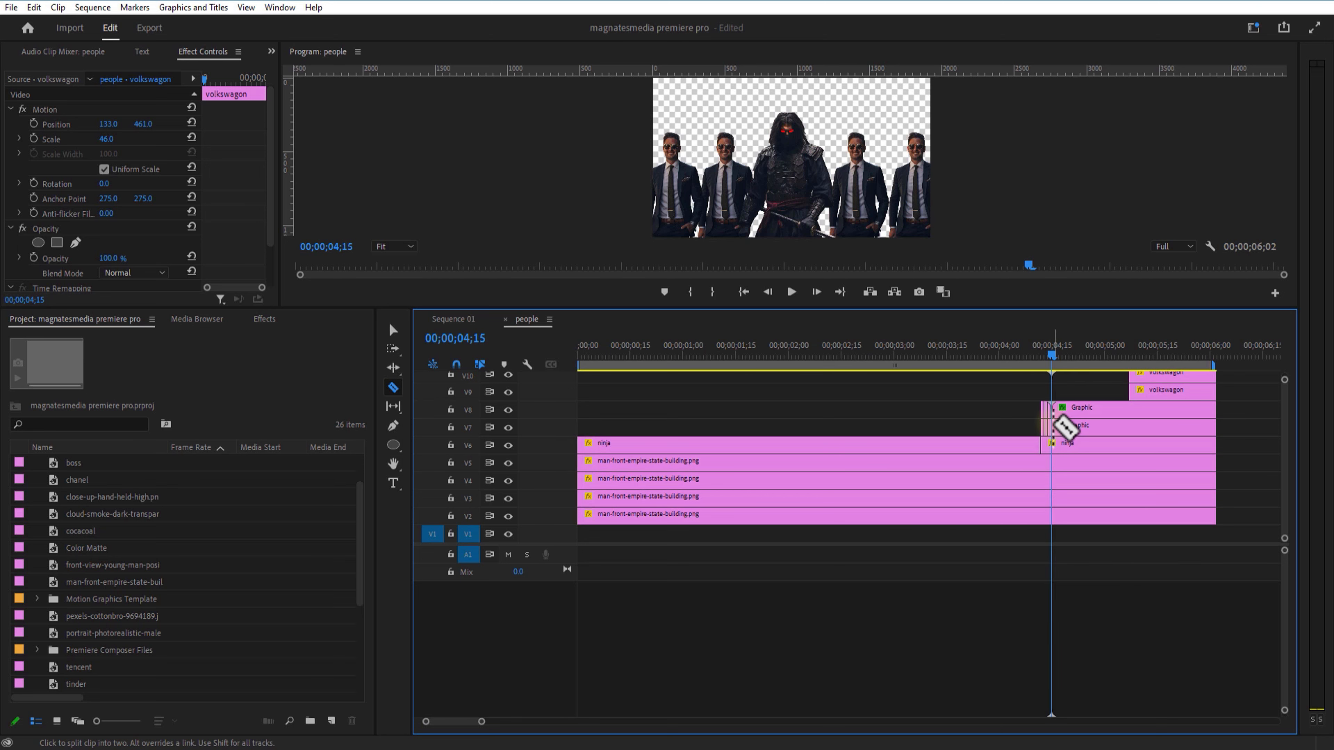
- Delete every second one-frame slice of both eye Graphic clips before 00;00;04;17 to create a flicker
{"action": "left_click", "coordinate": [393, 330]}
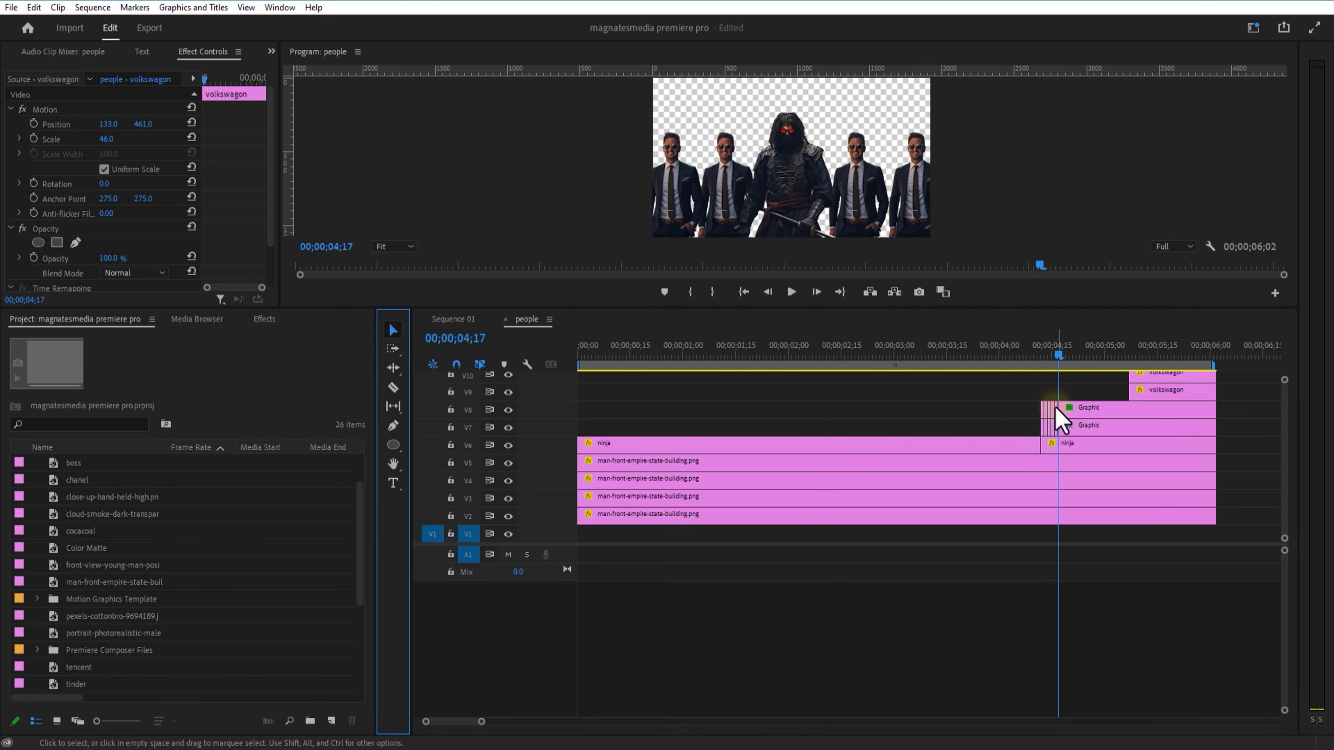
{"action": "left_click", "coordinate": [1046, 409]}
{"action": "key", "text": "Delete"}
{"action": "left_click", "coordinate": [1047, 428]}
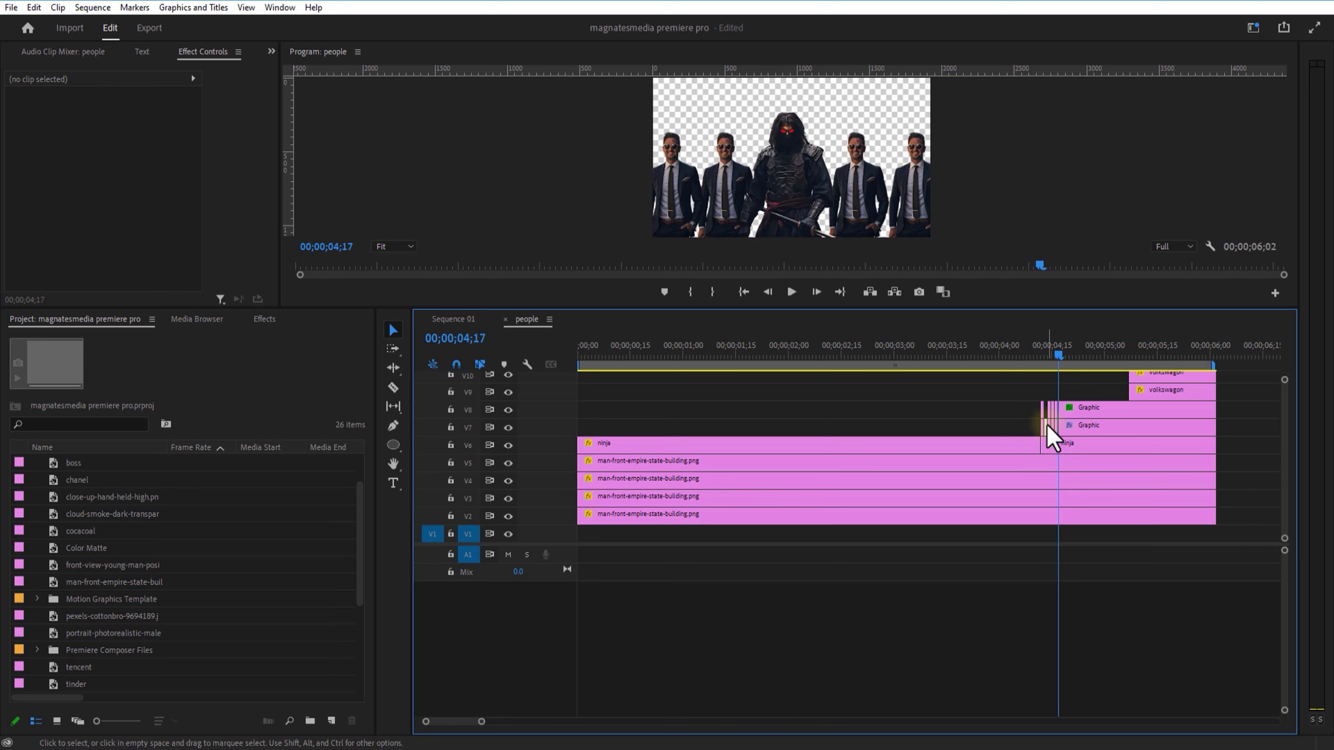
{"action": "key", "text": "Delete"}
{"action": "left_click", "coordinate": [1052, 411]}
{"action": "key", "text": "Delete"}
{"action": "left_click", "coordinate": [1053, 430]}
{"action": "key", "text": "Delete"}
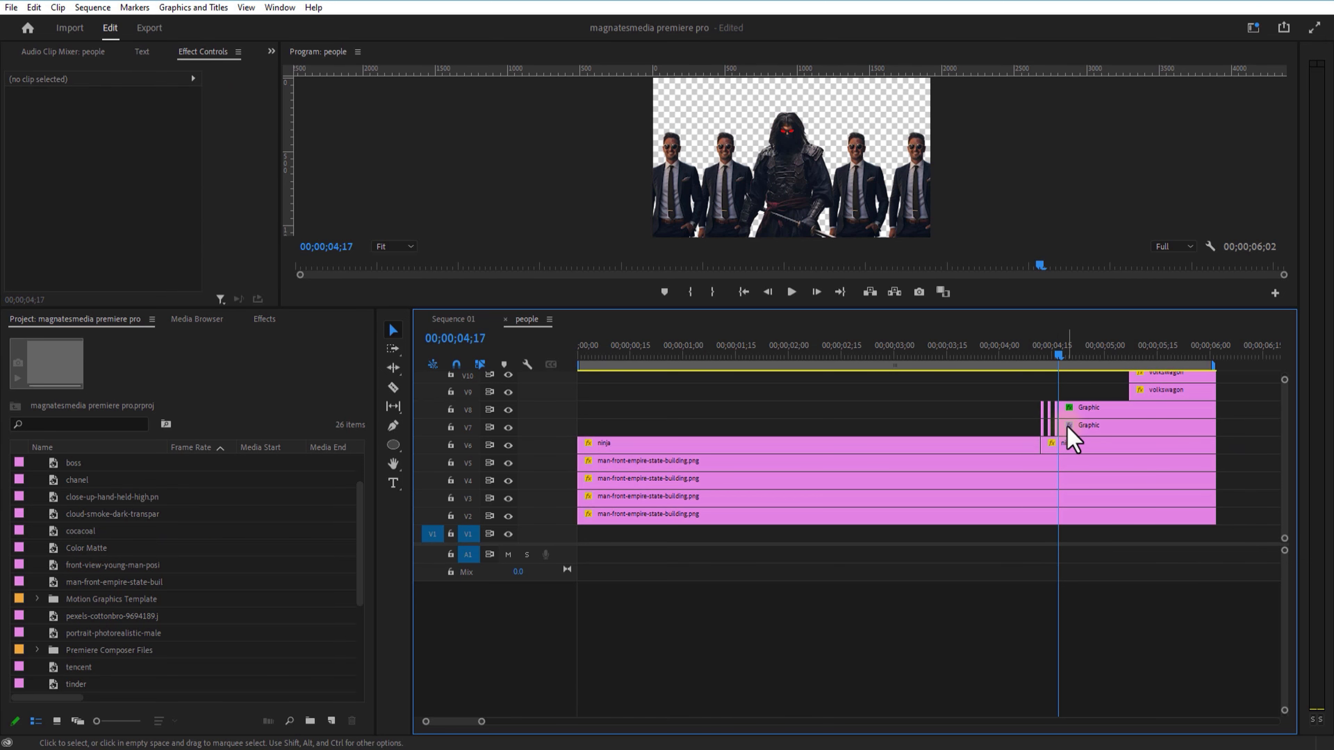
- Split both eye Graphic clips once more at 00;00;04;18 and delete the single-frame slices just before that cut
{"action": "left_click", "coordinate": [393, 388]}
{"action": "left_click", "coordinate": [1062, 412]}
{"action": "left_click", "coordinate": [1062, 425]}
{"action": "left_click", "coordinate": [393, 330]}
{"action": "left_click", "coordinate": [1060, 411]}
{"action": "key", "text": "Delete"}
{"action": "left_click", "coordinate": [1060, 426]}
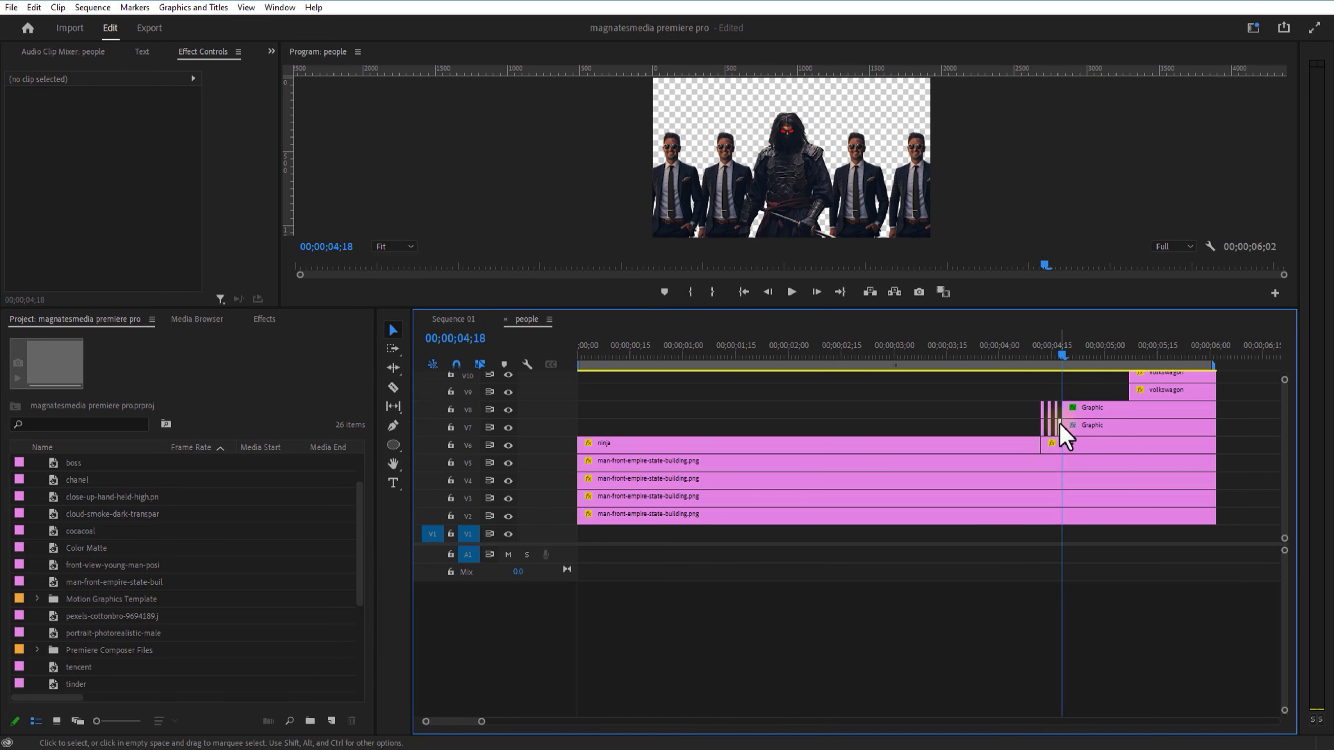
{"action": "key", "text": "Delete"}
- Find the Tint effect and apply it to the four volkswagen logo clips on V9 to V12 of the people sequence
{"action": "left_click_drag", "start_coordinate": [1146, 307], "coordinate": [1147, 207]}
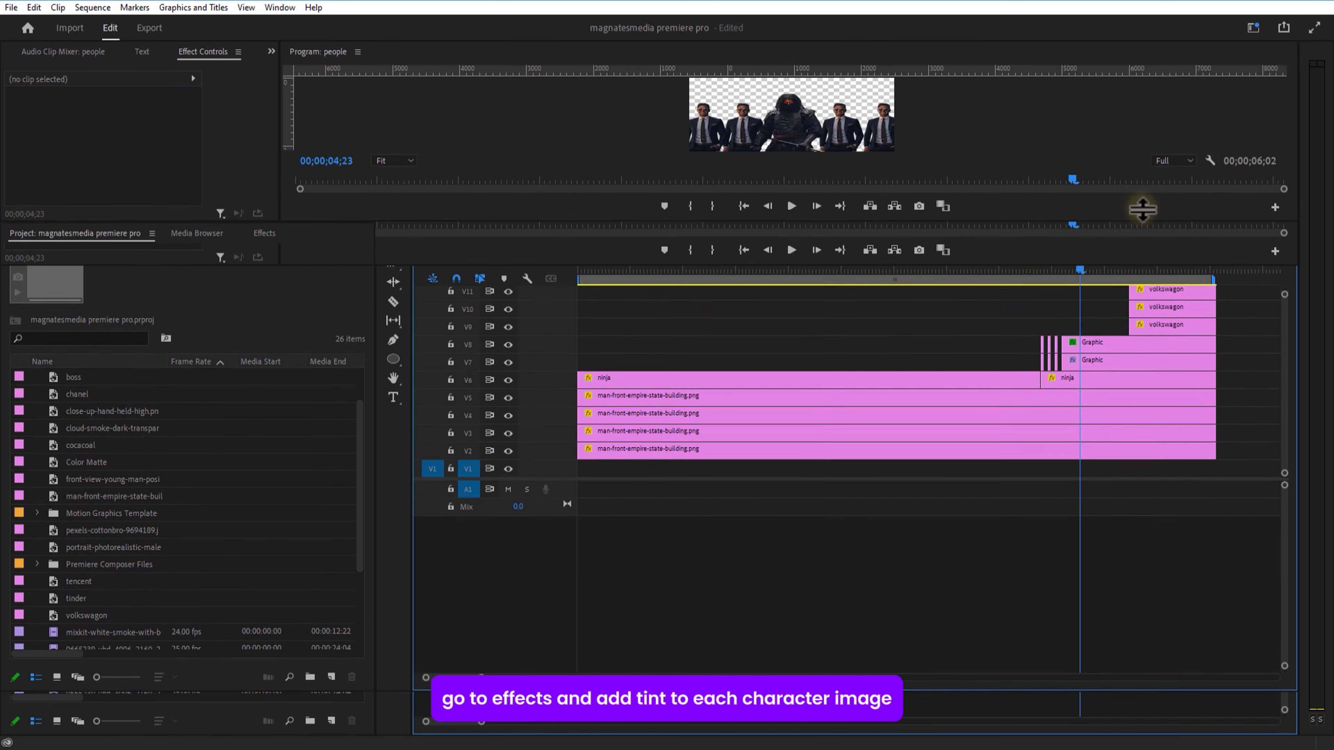
{"action": "double_click", "coordinate": [1161, 341]}
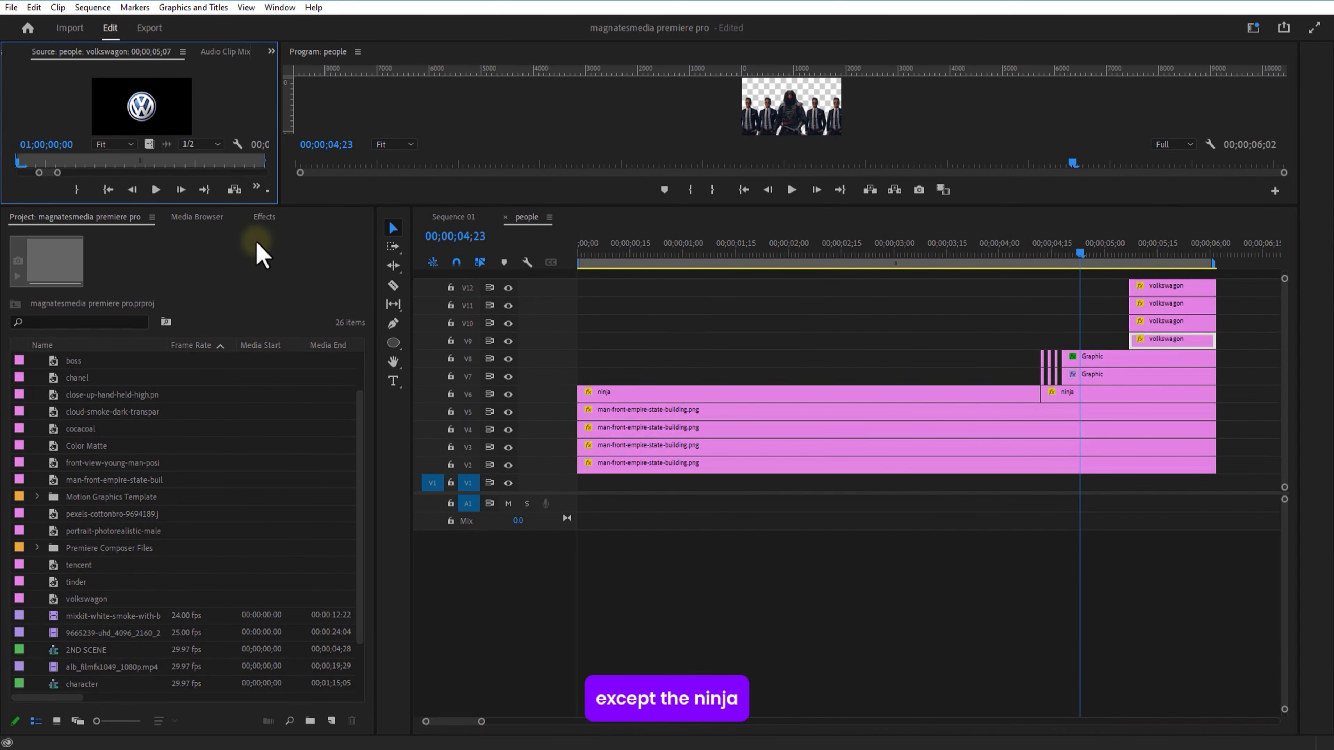
{"action": "left_click", "coordinate": [264, 216]}
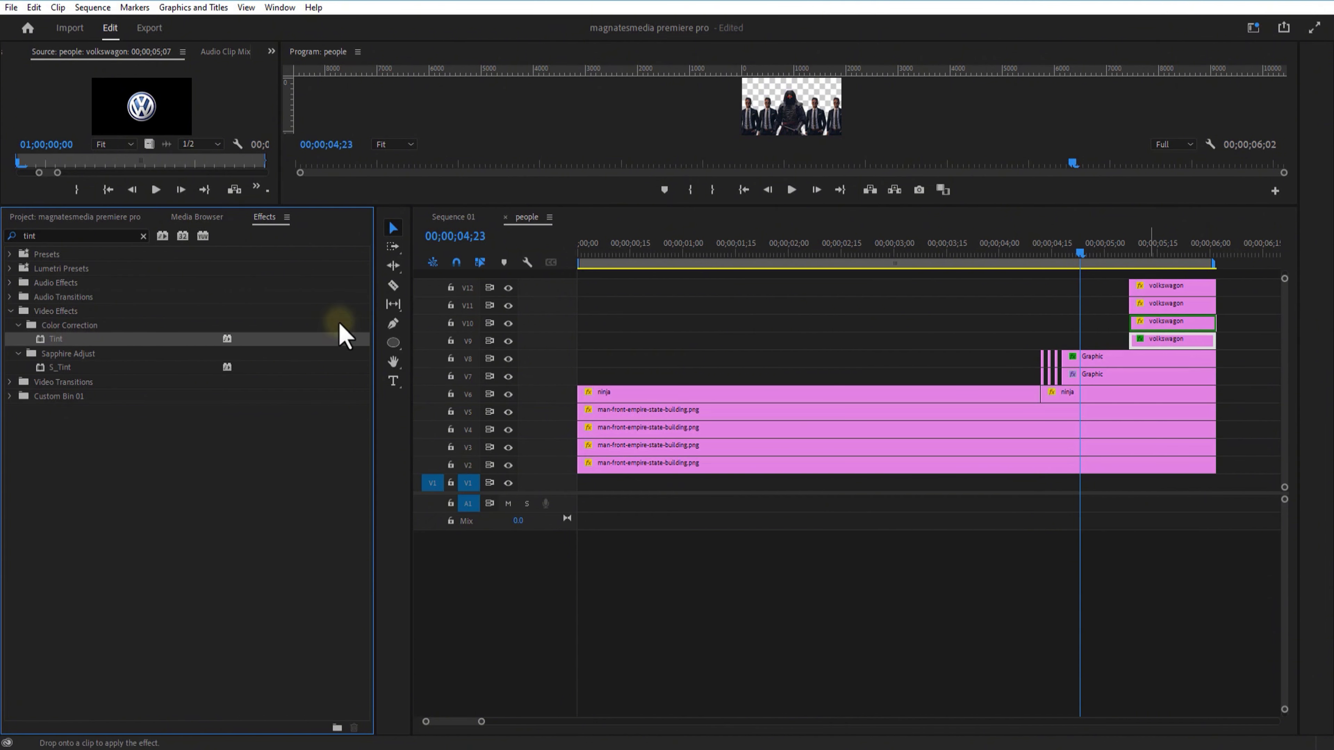
{"action": "left_click_drag", "start_coordinate": [82, 340], "coordinate": [89, 339]}
{"action": "left_click_drag", "start_coordinate": [1137, 305], "coordinate": [1138, 305]}
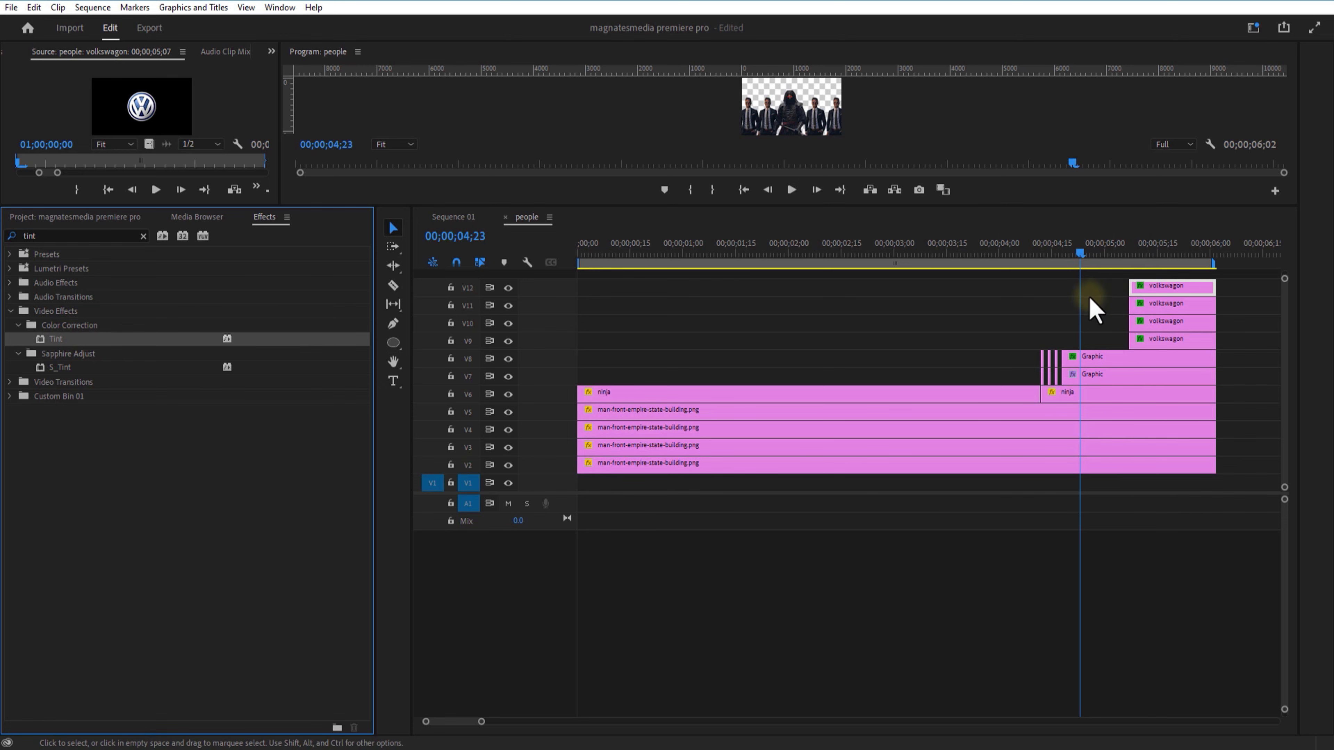
{"action": "left_click_drag", "start_coordinate": [858, 204], "coordinate": [858, 347]}
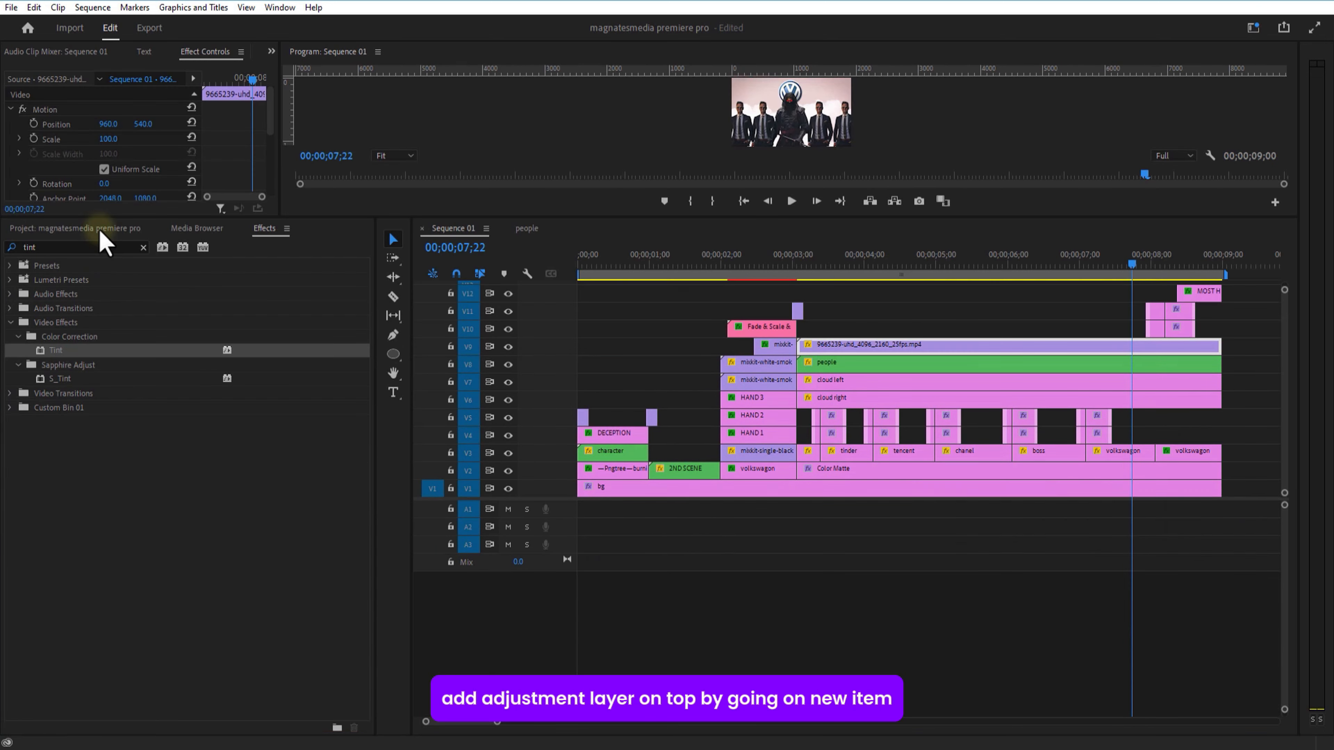
- Create a 1920 x 1080 adjustment layer and place it on V13 of Sequence 01, trimmed to the span before the MOST HORRIFYING title
{"action": "left_click", "coordinate": [331, 721]}
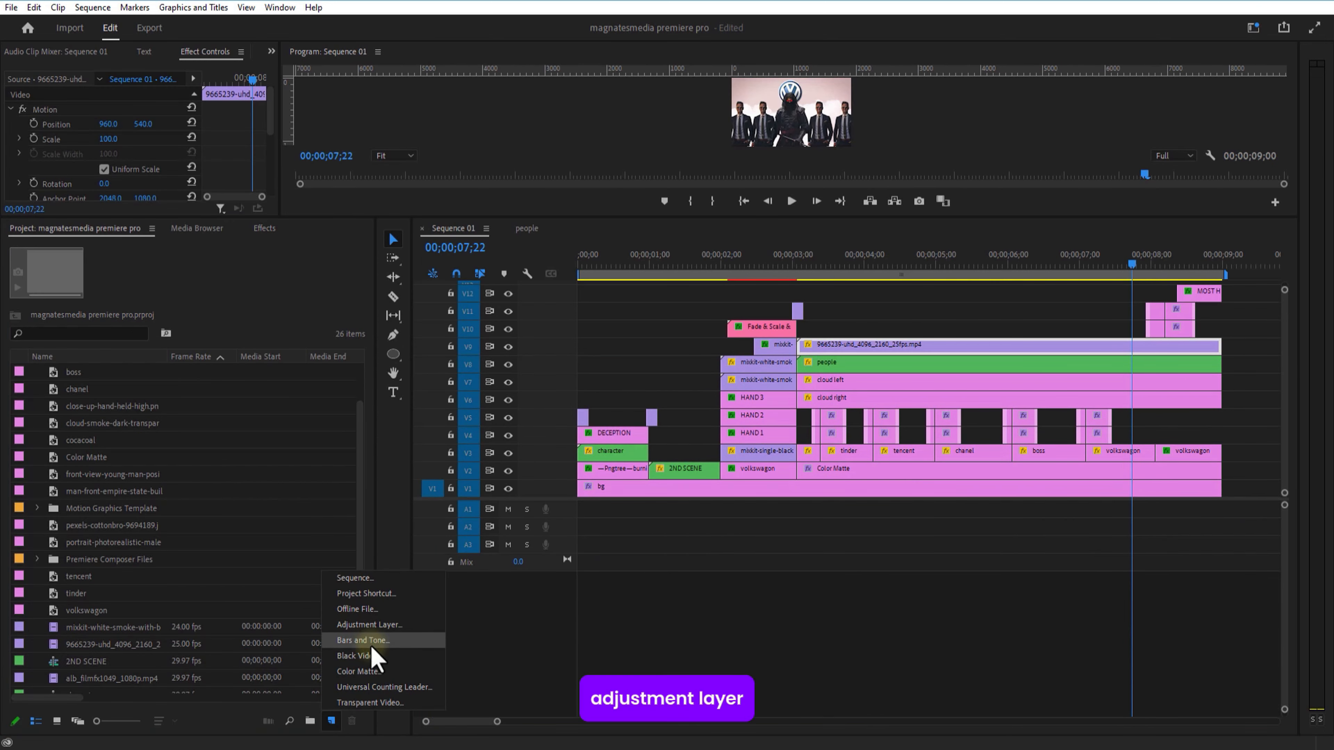
{"action": "left_click", "coordinate": [370, 624]}
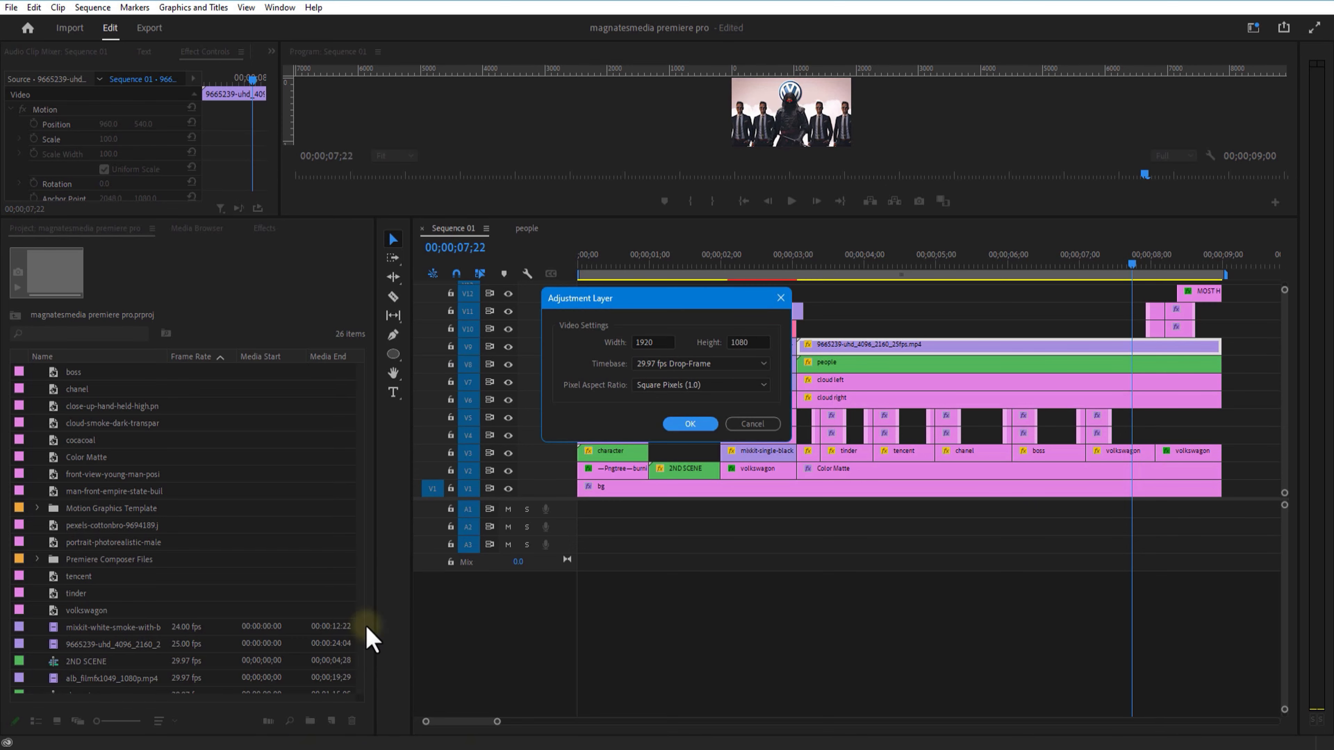
{"action": "left_click", "coordinate": [691, 426]}
{"action": "left_click_drag", "start_coordinate": [220, 371], "coordinate": [1227, 290]}
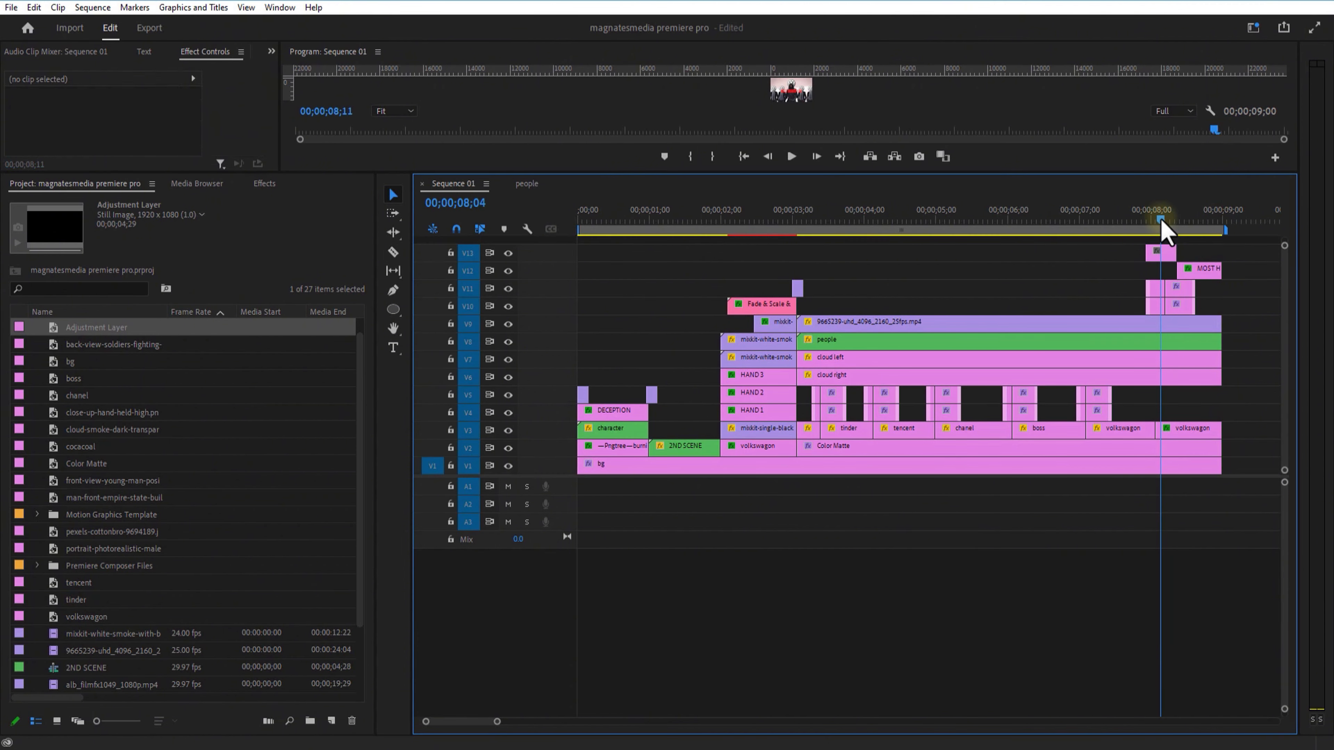
- Search the effects for INVERT and apply the Channel Invert video effect to the adjustment layer on V13
{"action": "left_click", "coordinate": [264, 184]}
{"action": "left_click", "coordinate": [99, 202]}
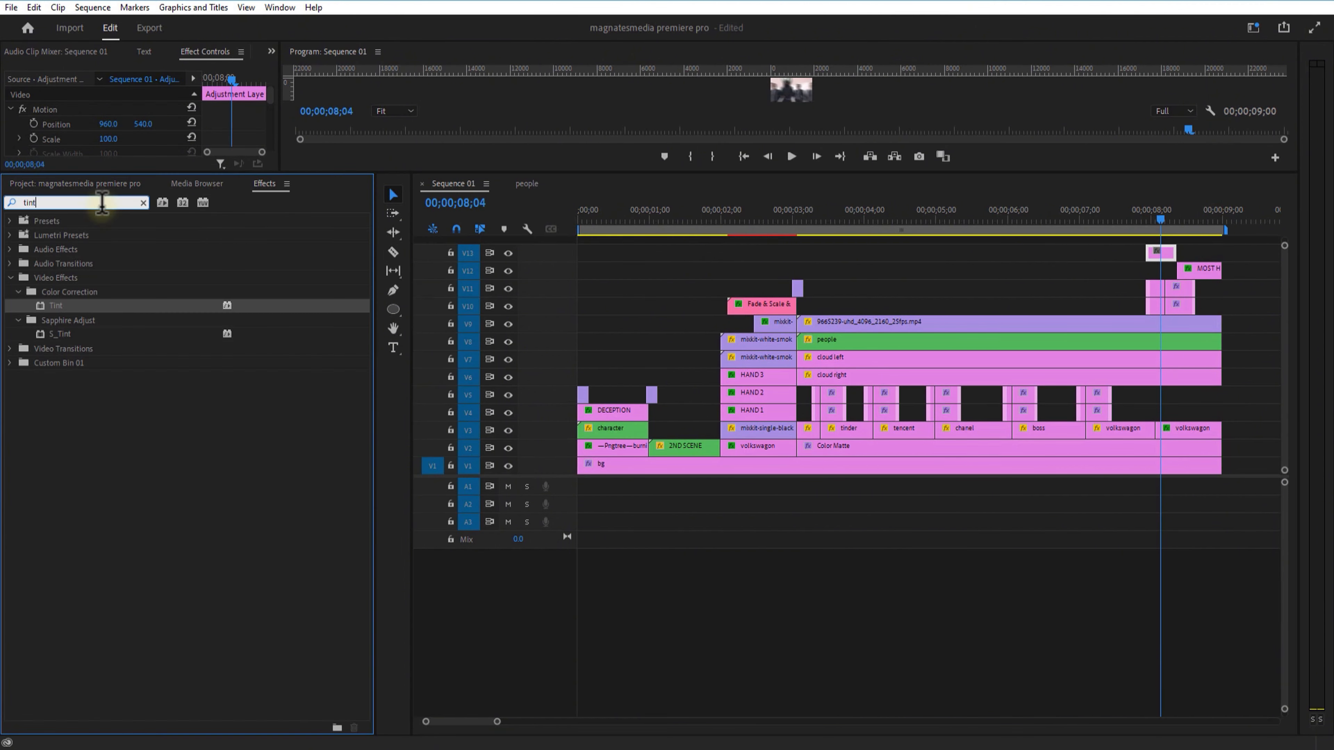
{"action": "type", "text": "INVERT"}
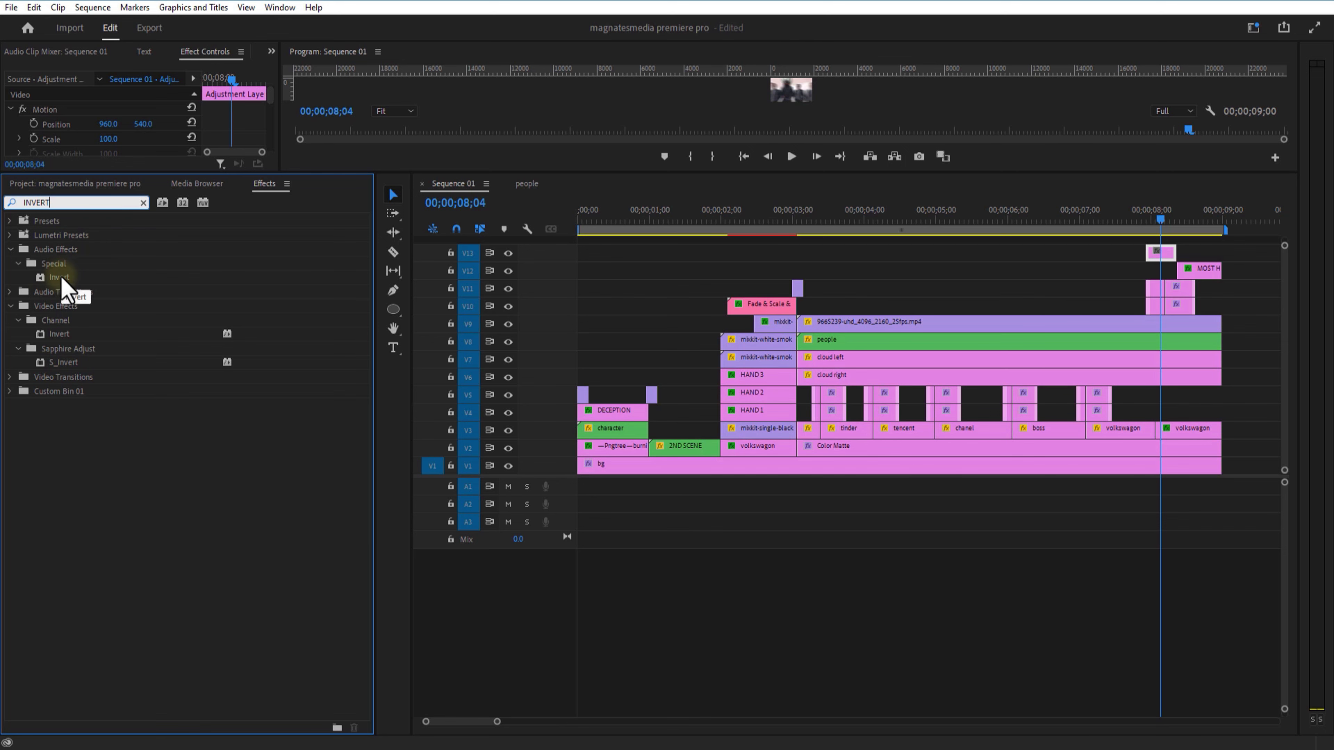
{"action": "left_click", "coordinate": [59, 334]}
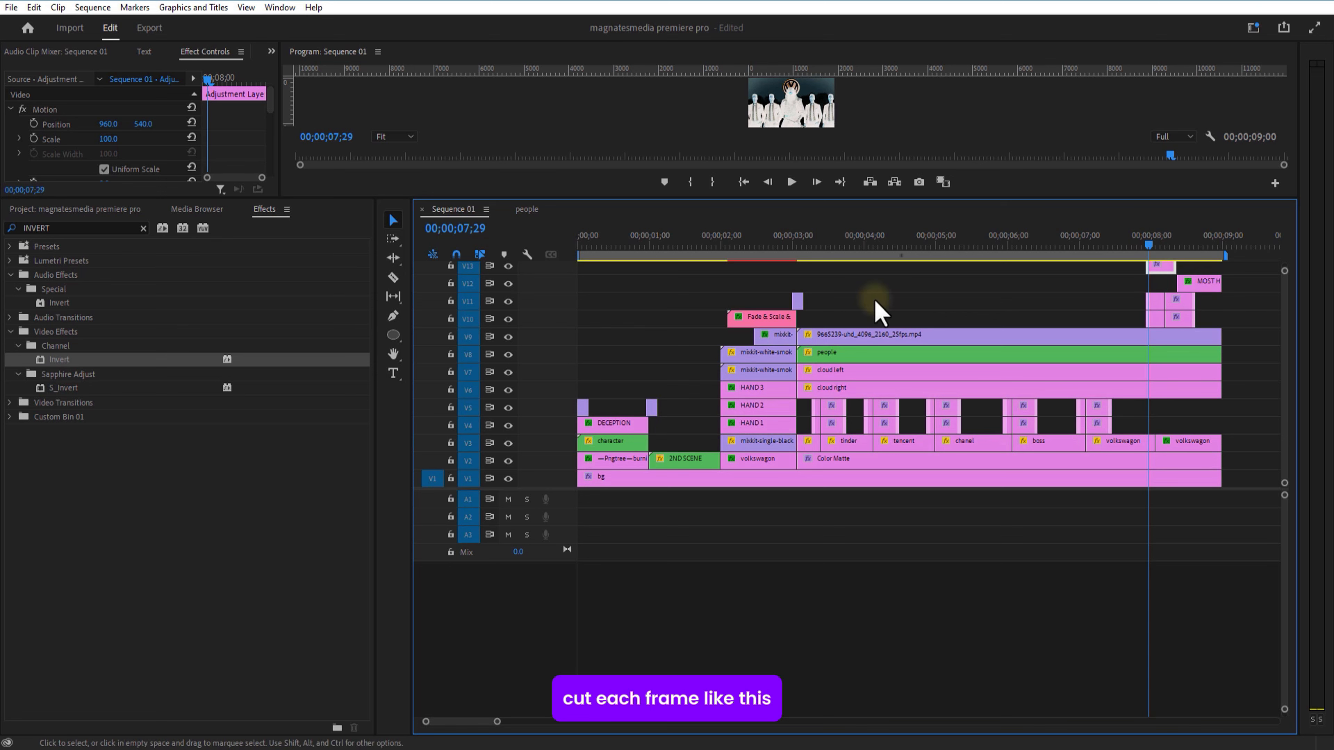
- Split the adjustment layer on V13 at every frame from 00;00;07;29 to 00;00;08;04
{"action": "left_click", "coordinate": [393, 277]}
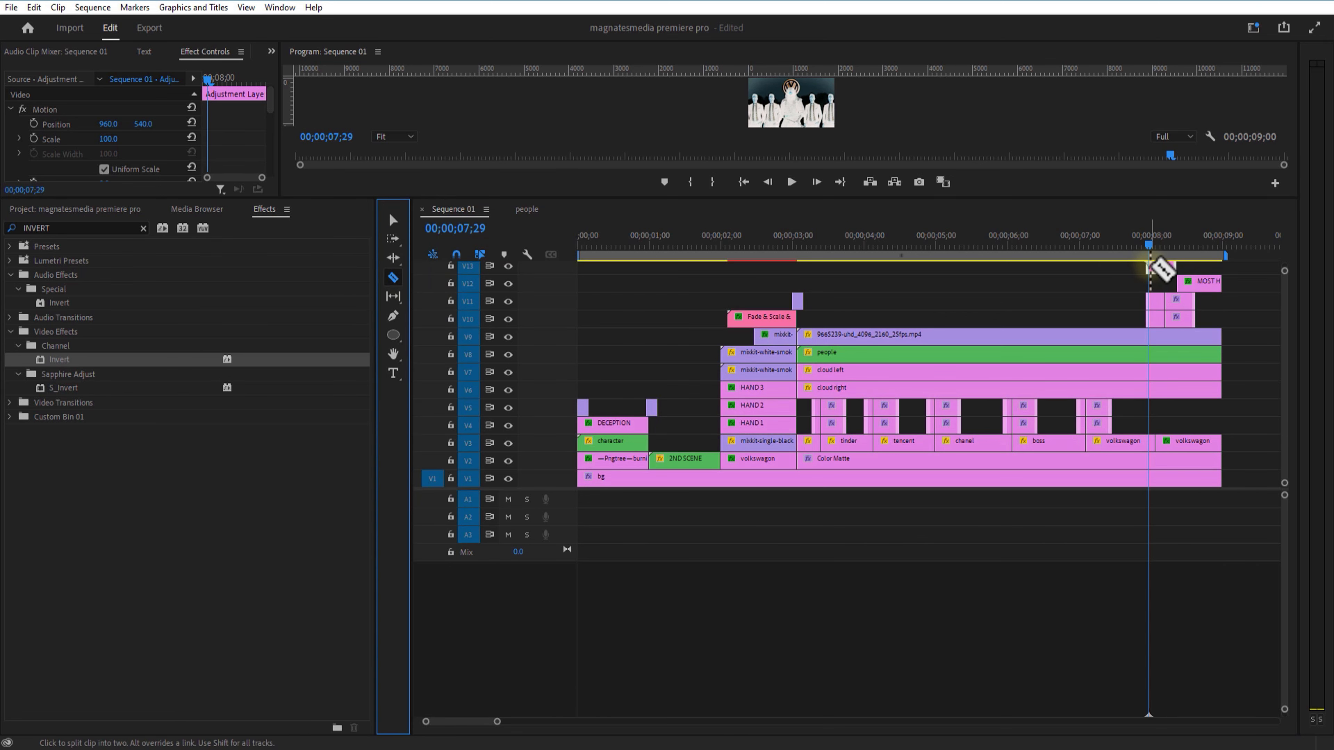
{"action": "left_click", "coordinate": [1149, 267]}
{"action": "key", "text": "Right"}
{"action": "key", "text": "Right"}
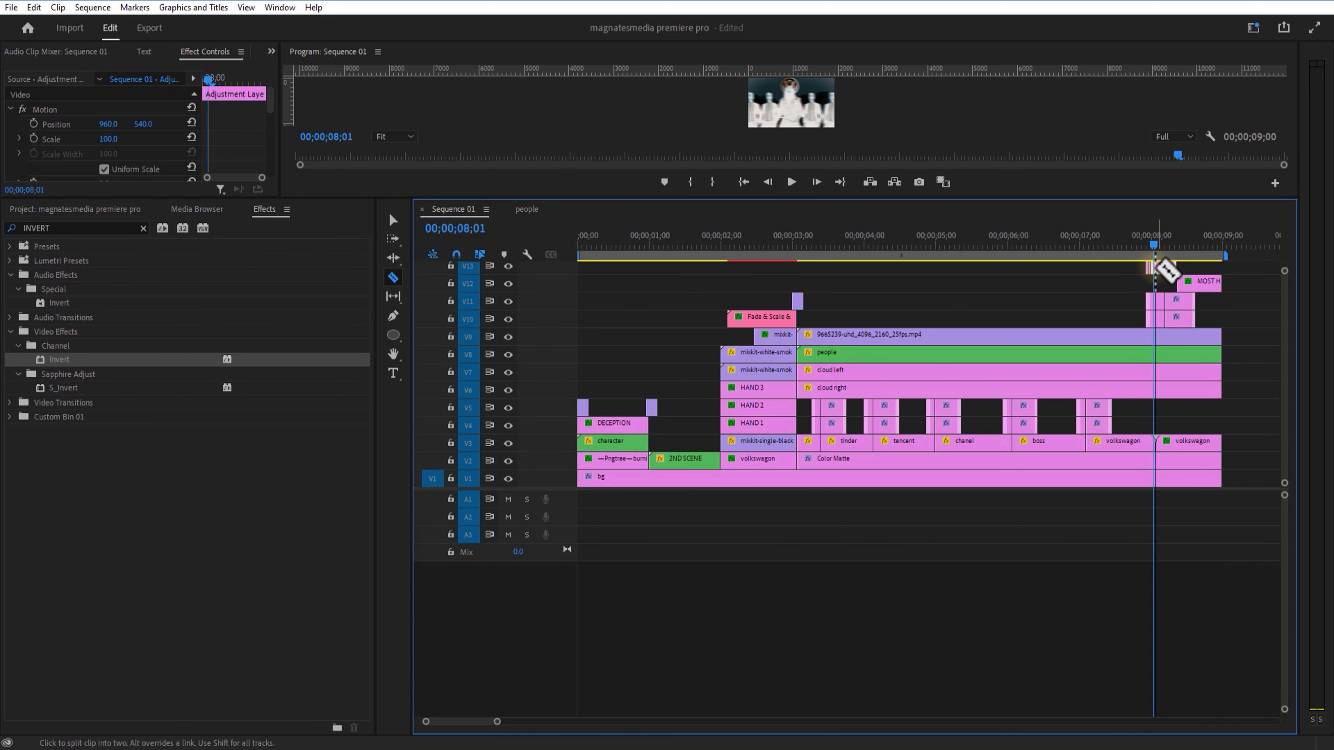
{"action": "key", "text": "Right"}
{"action": "key", "text": "Right"}
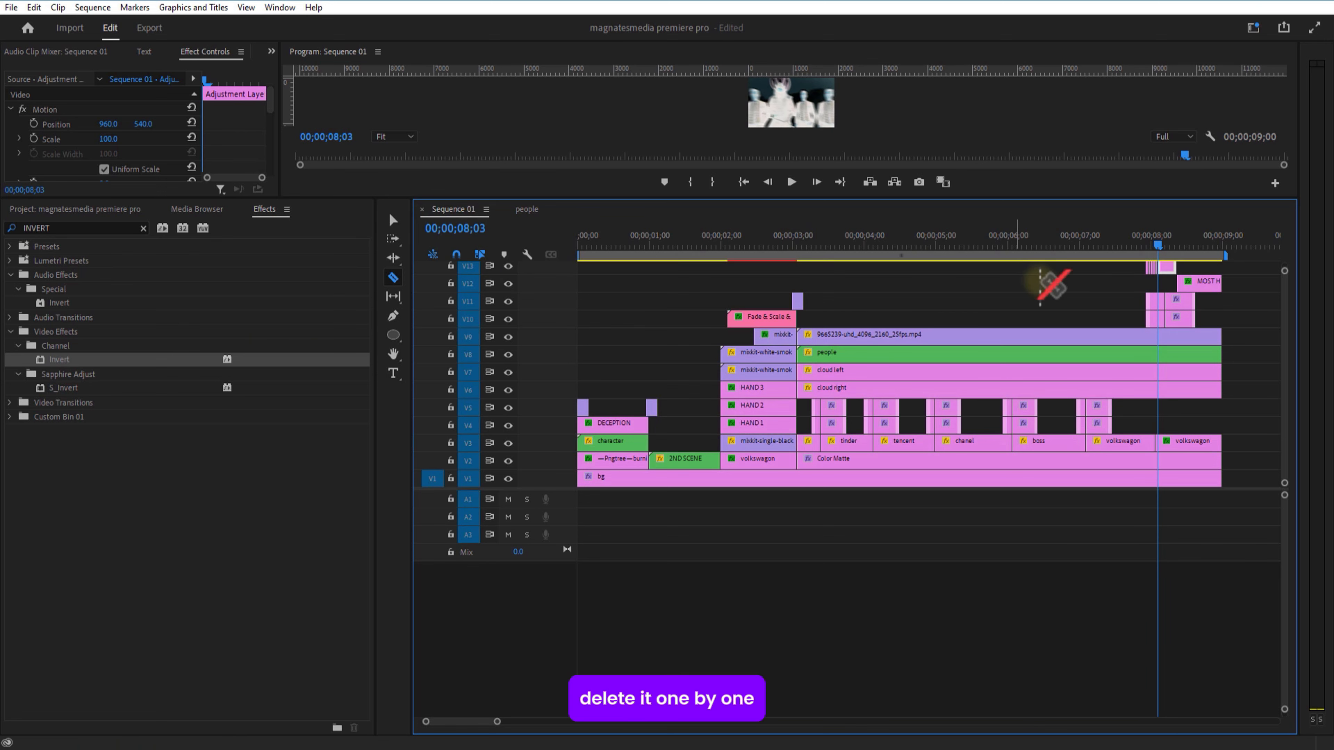
{"action": "key", "text": "Right"}
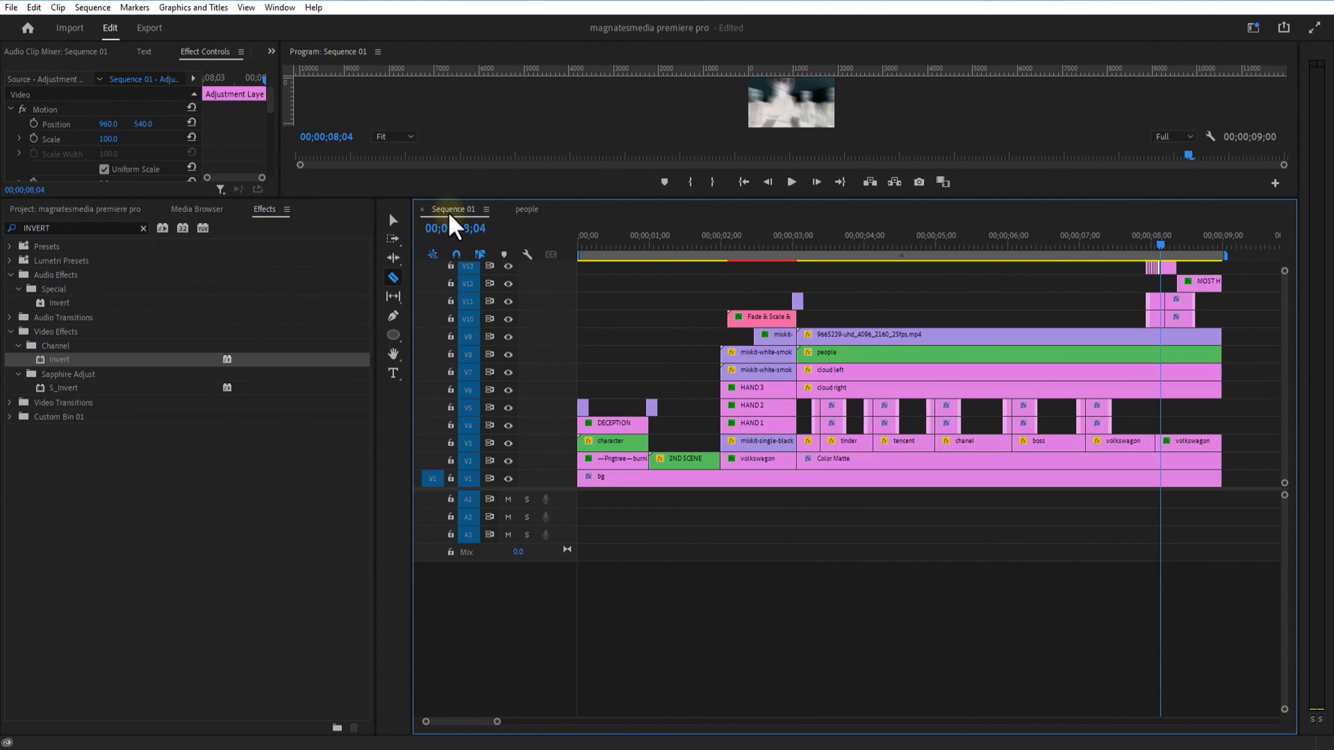
- Delete the adjustment layer's remainder after 00;00;08;04 and every second one-frame slice, keeping three alternating slices
{"action": "key", "text": "v"}
{"action": "left_click", "coordinate": [1172, 278]}
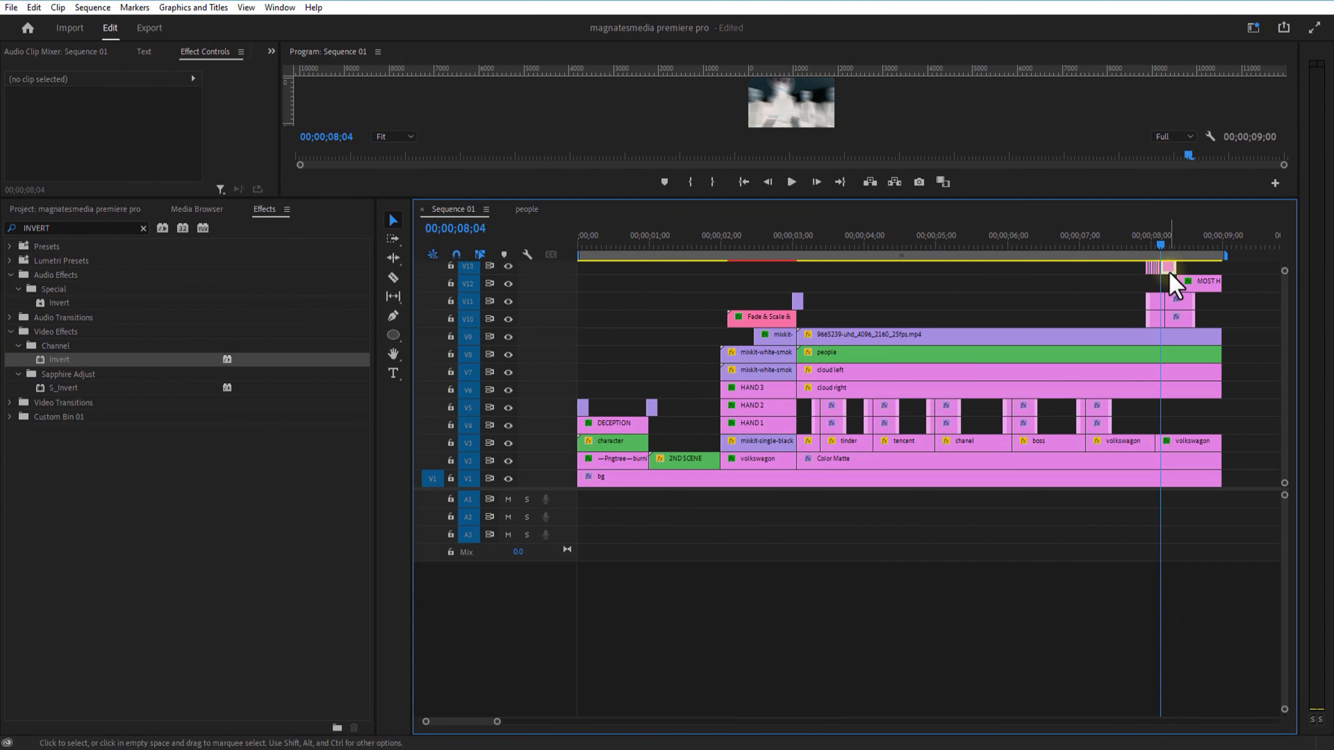
{"action": "key", "text": "Delete"}
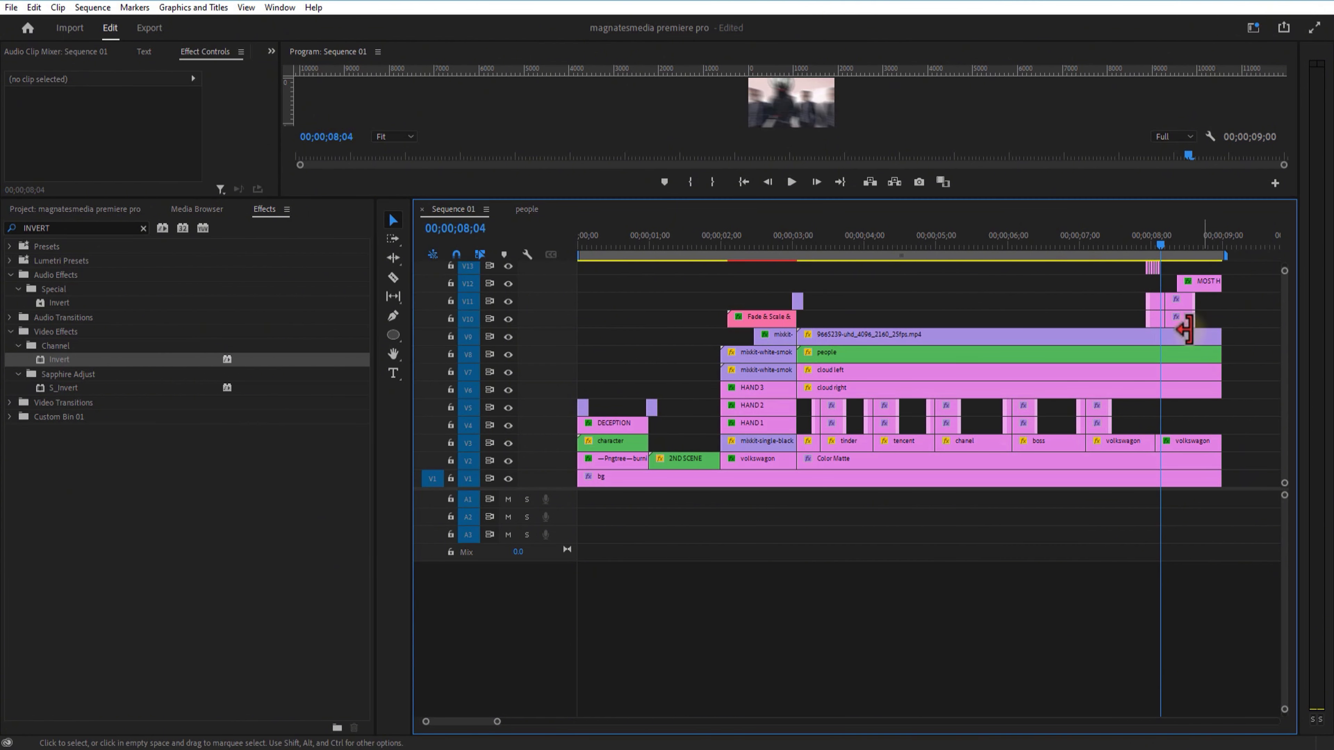
{"action": "left_click_drag", "start_coordinate": [497, 722], "coordinate": [457, 722]}
{"action": "left_click", "coordinate": [835, 267]}
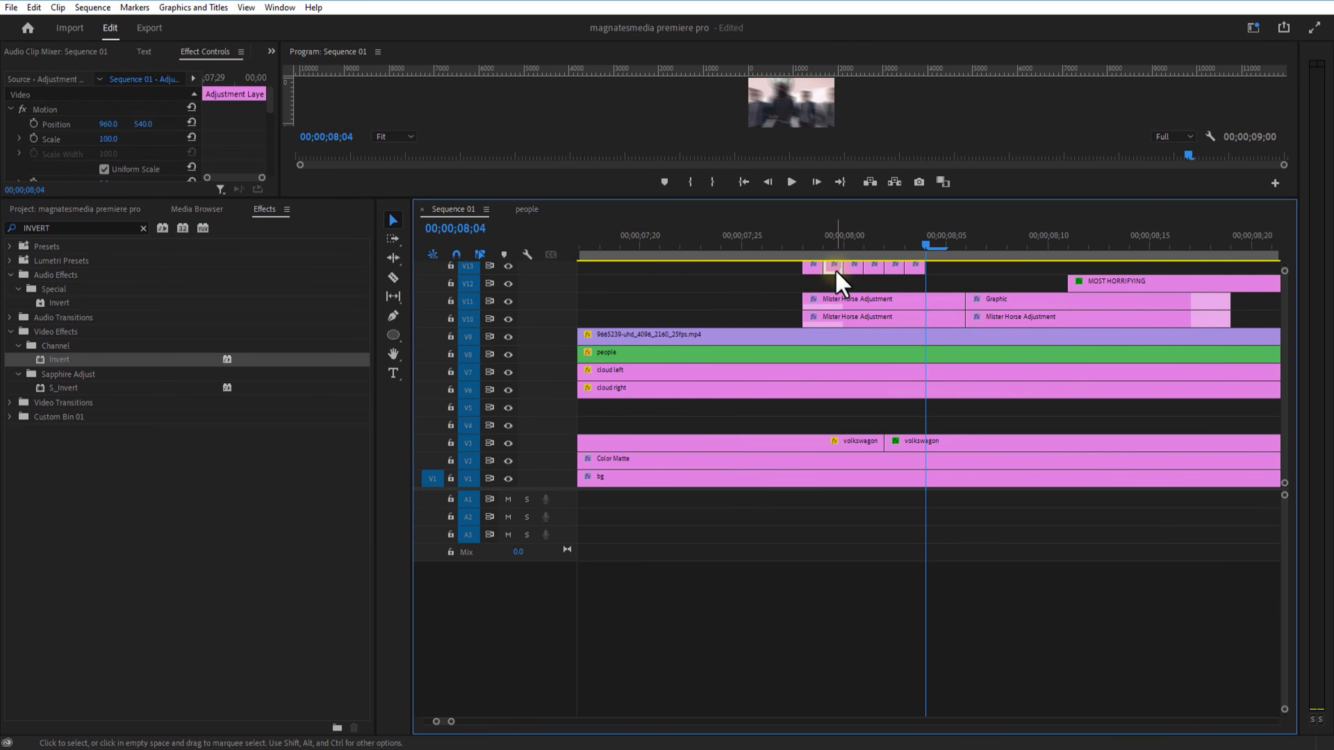
{"action": "key", "text": "Delete"}
{"action": "left_click", "coordinate": [917, 271]}
{"action": "key", "text": "Delete"}
- Move the Invert slices, MOST HORRIFYING title, Shake & Distort clips, dust overlay and people clip up one track, freeing V8 in the fourth scene
{"action": "left_click_drag", "start_coordinate": [801, 249], "coordinate": [1027, 286]}
{"action": "left_click_drag", "start_coordinate": [995, 200], "coordinate": [1005, 320]}
{"action": "left_click_drag", "start_coordinate": [1030, 367], "coordinate": [1084, 373]}
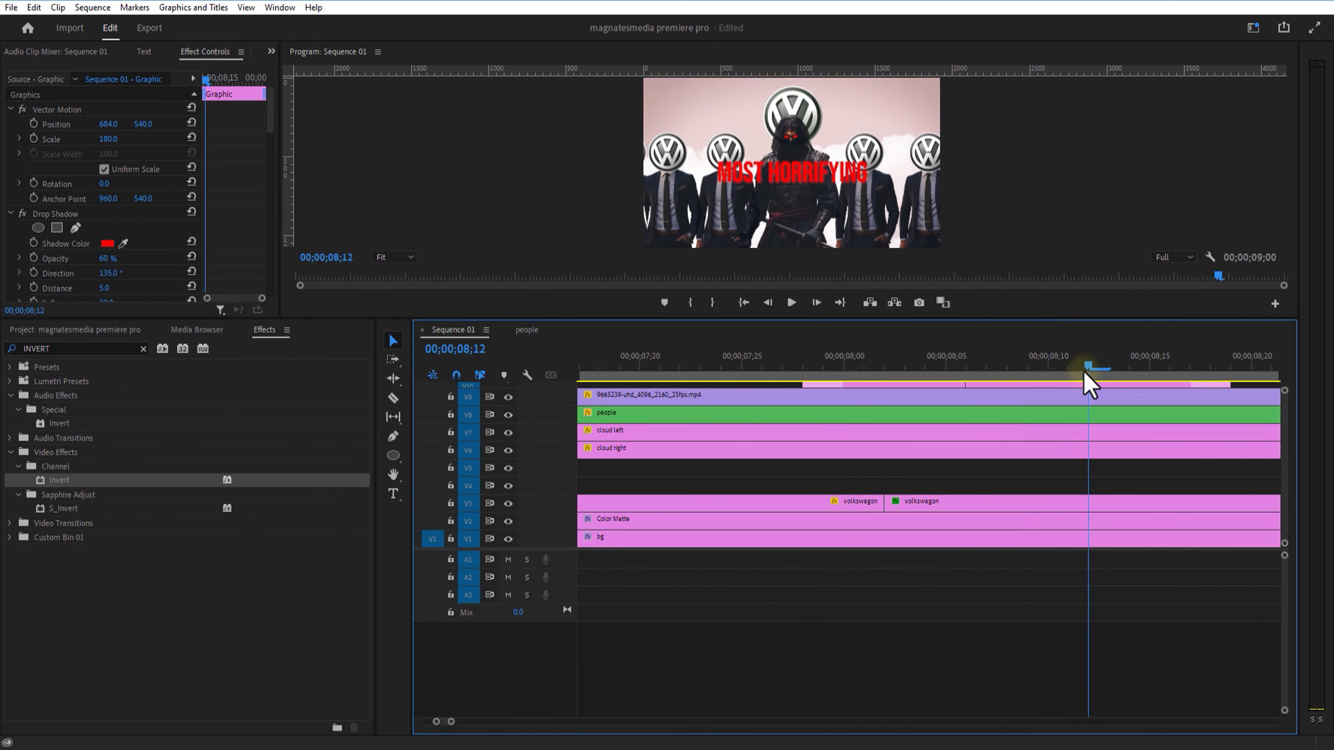
{"action": "left_click_drag", "start_coordinate": [1079, 318], "coordinate": [1073, 190]}
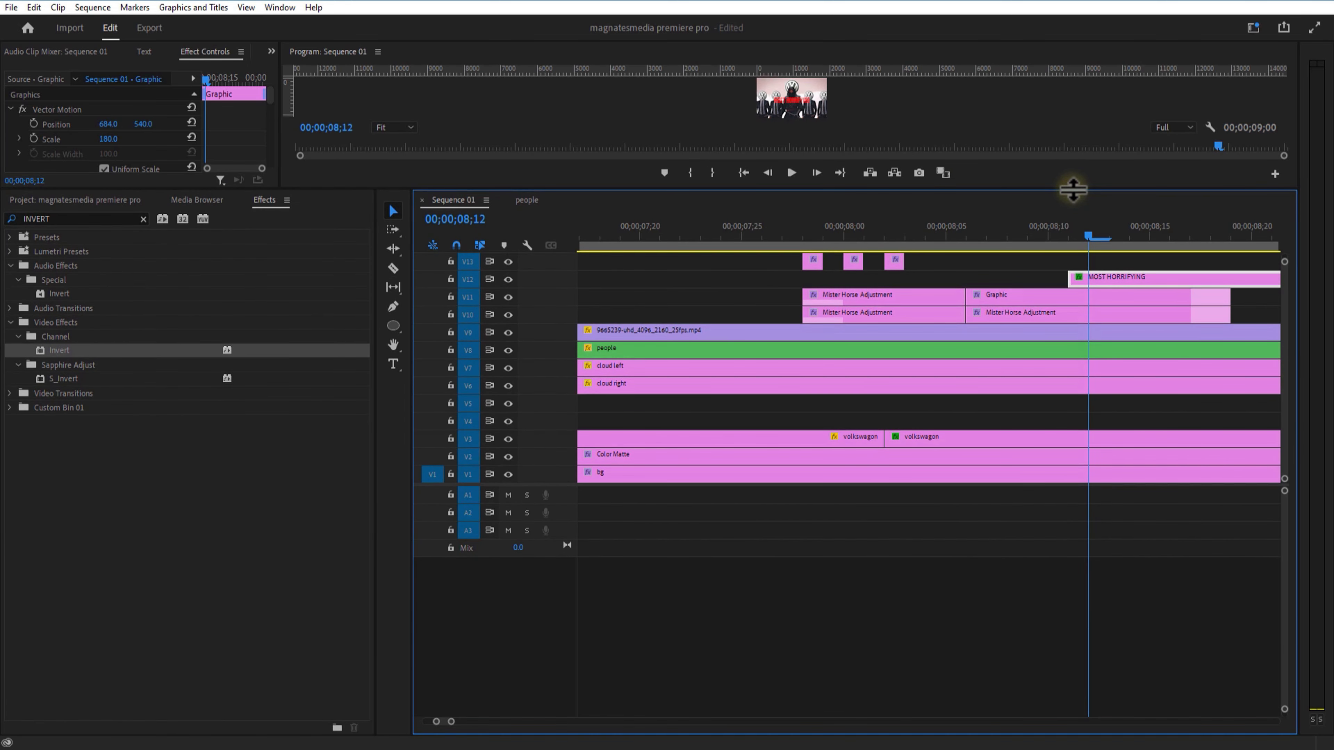
{"action": "left_click", "coordinate": [725, 288]}
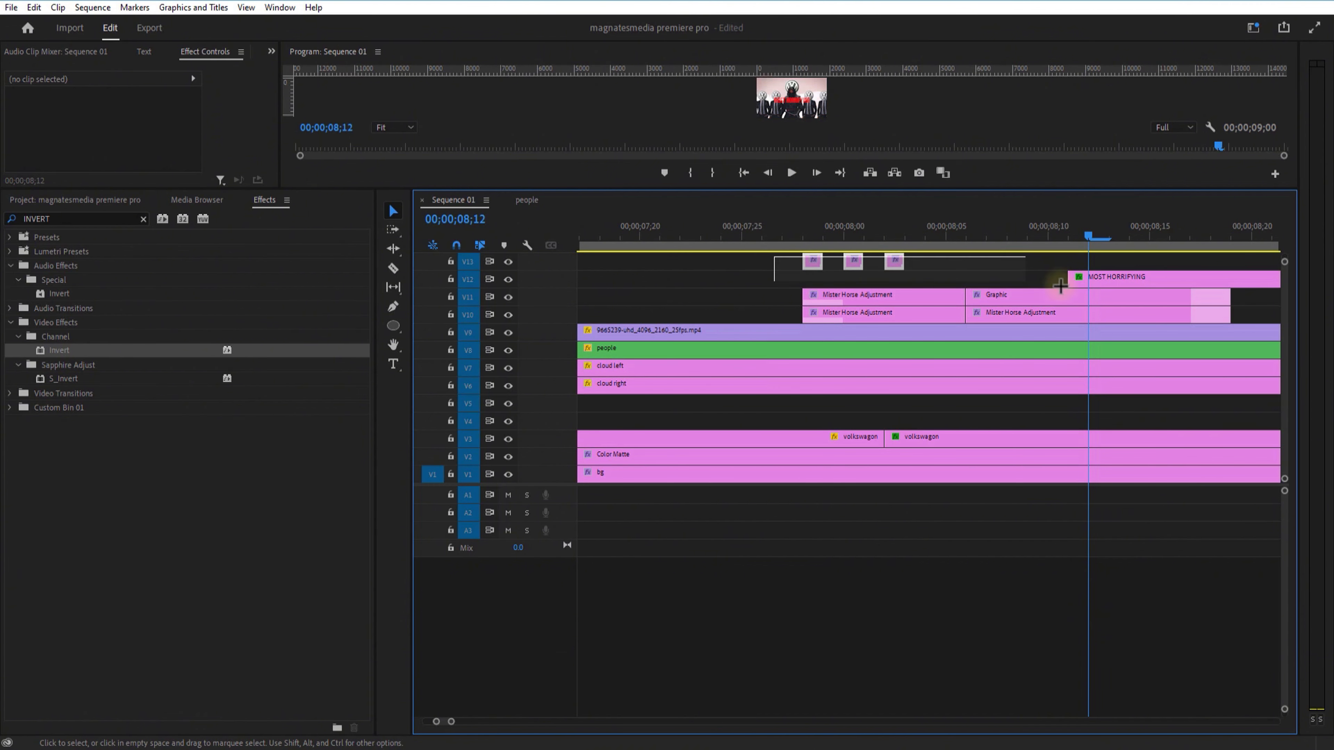
{"action": "left_click_drag", "start_coordinate": [1061, 286], "coordinate": [1017, 284]}
{"action": "left_click", "coordinate": [867, 330]}
{"action": "left_click", "coordinate": [872, 348], "text": "shift"}
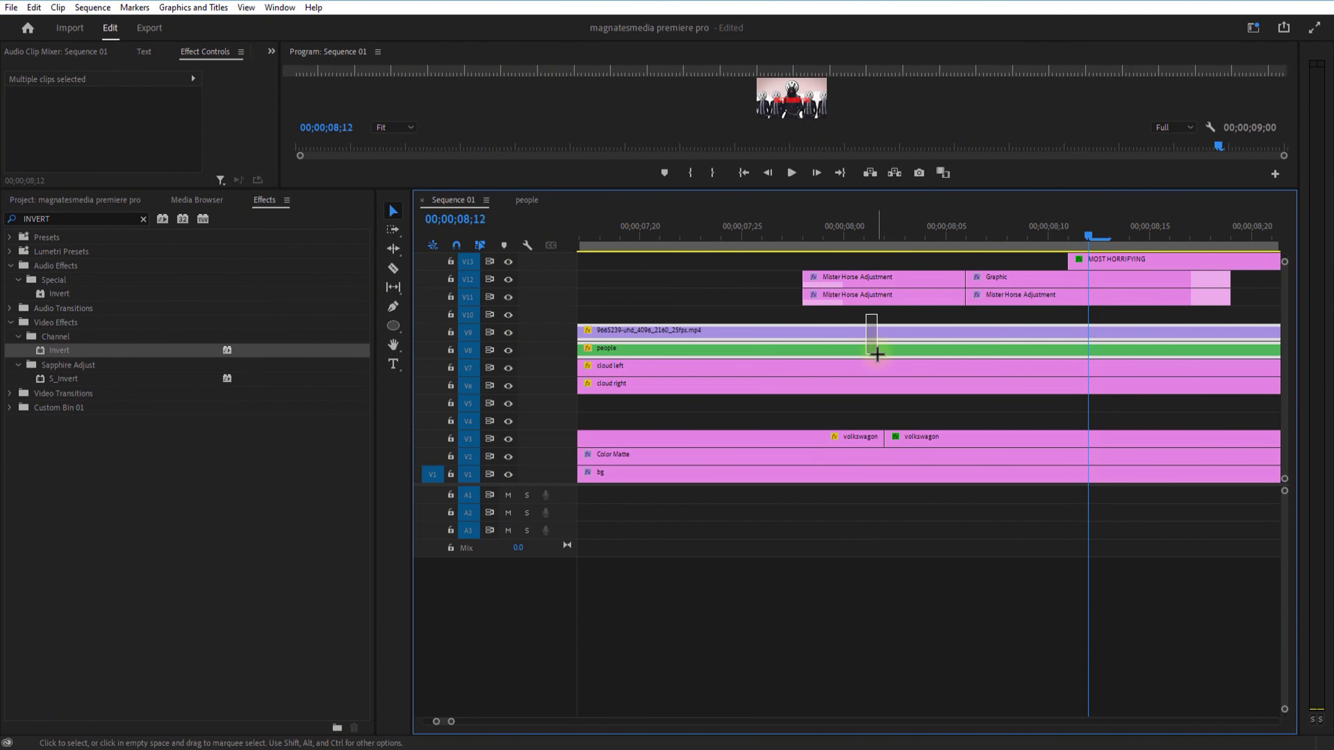
{"action": "left_click_drag", "start_coordinate": [877, 329], "coordinate": [879, 313]}
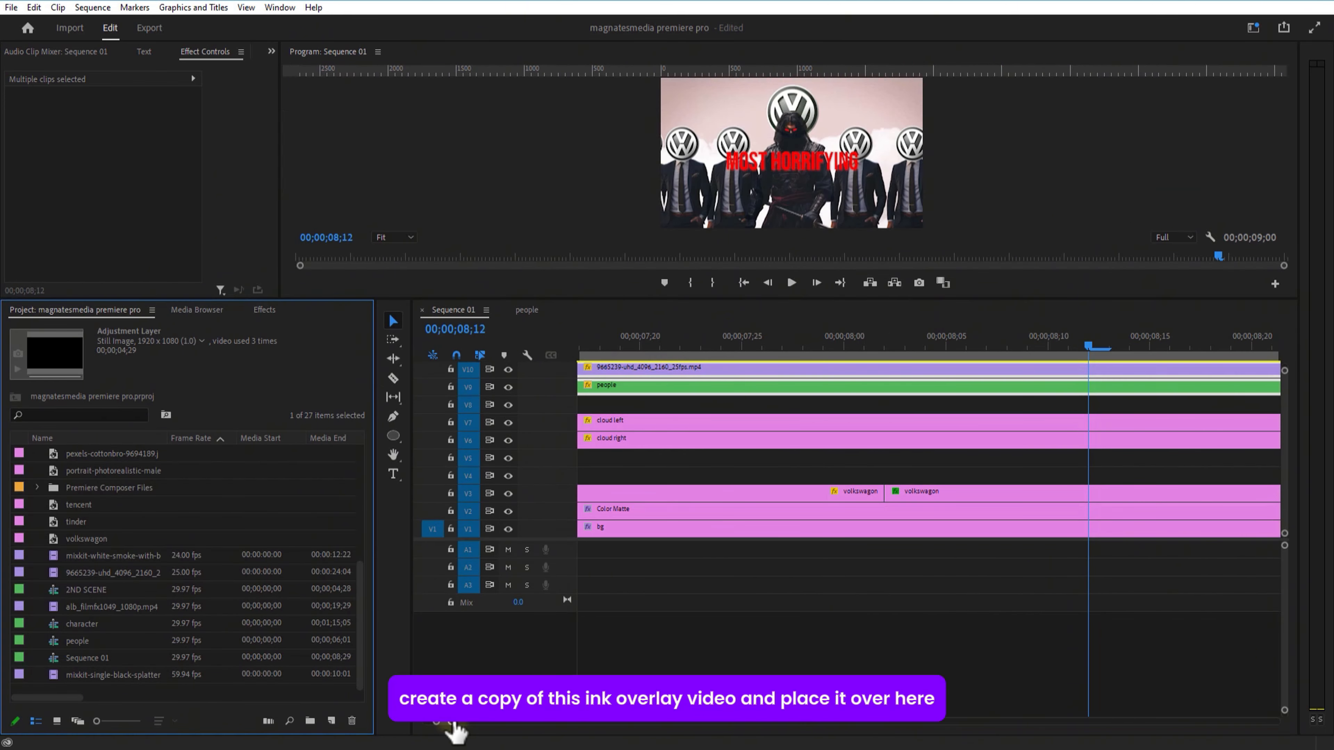
- Select the mixkit-single-black ink overlay clip on V9 at 00;00;02;16 in the CRUELTY scene, checking it by toggling the track's visibility
{"action": "left_click_drag", "start_coordinate": [450, 723], "coordinate": [534, 723]}
{"action": "left_click", "coordinate": [671, 347]}
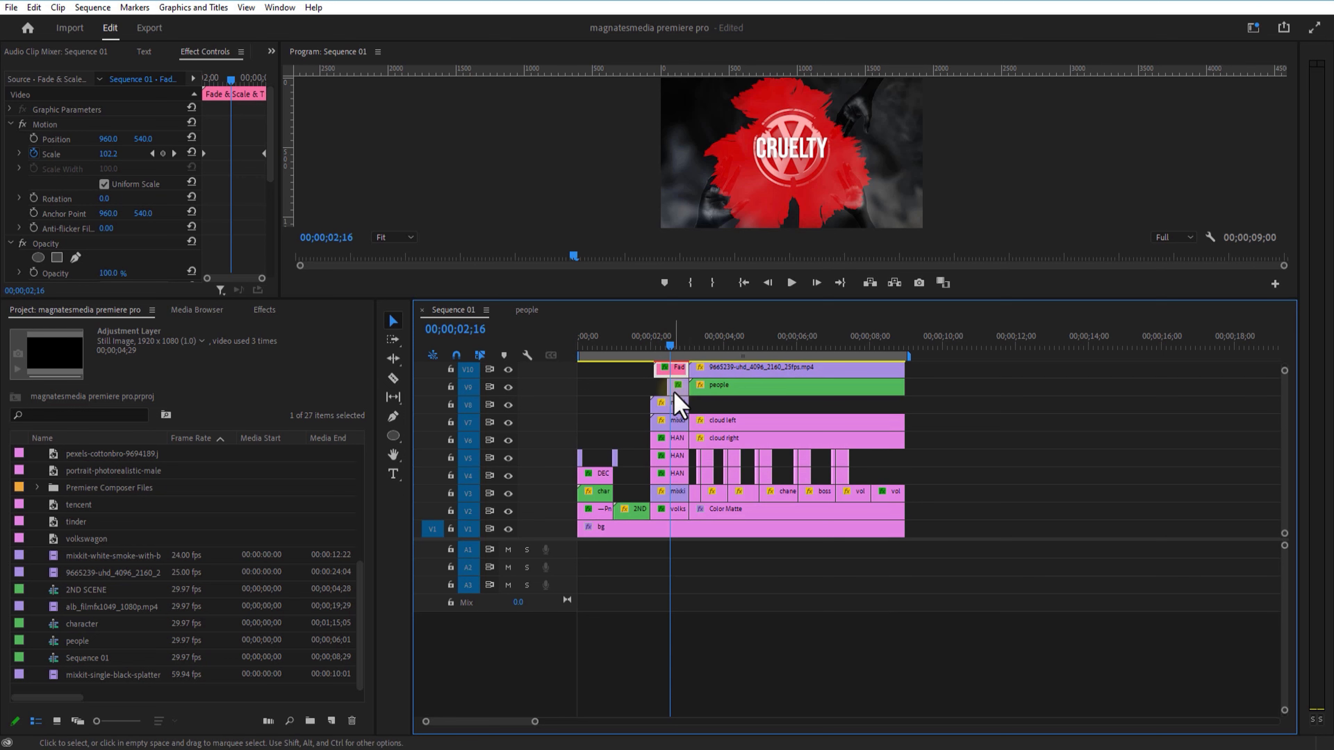
{"action": "left_click", "coordinate": [677, 402]}
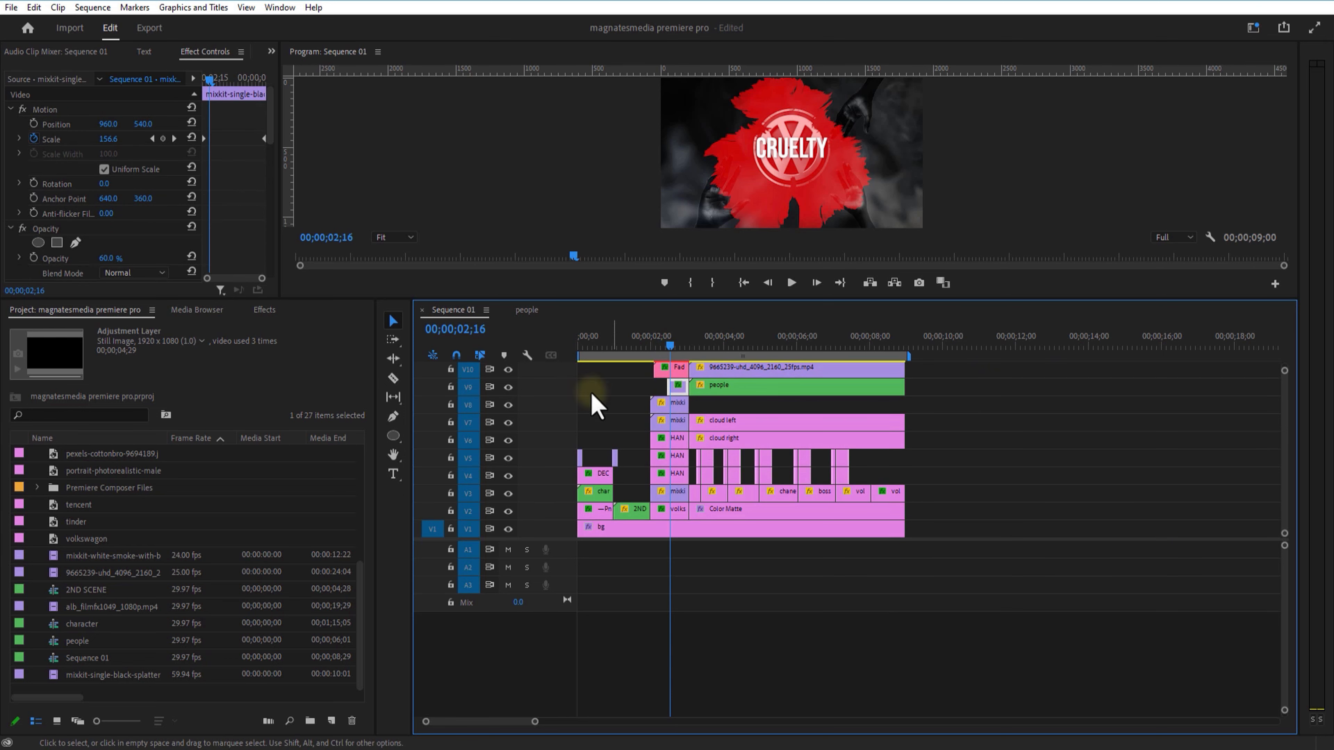
{"action": "left_click", "coordinate": [508, 387]}
{"action": "left_click", "coordinate": [509, 387]}
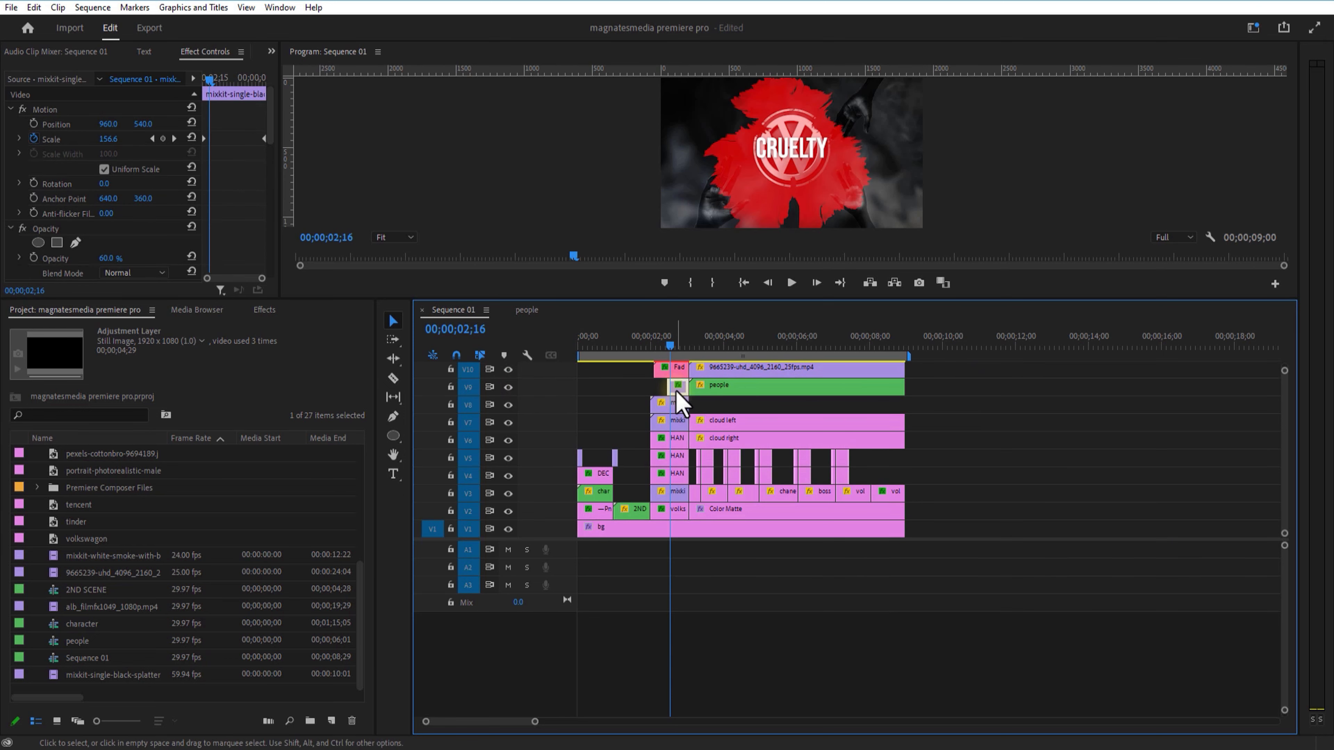
- Copy the ink splatter clip to track V8 and place it at the closing Volkswagen section, about 8 seconds into the sequence
{"action": "left_click_drag", "start_coordinate": [686, 405], "coordinate": [759, 384]}
{"action": "left_click", "coordinate": [746, 344]}
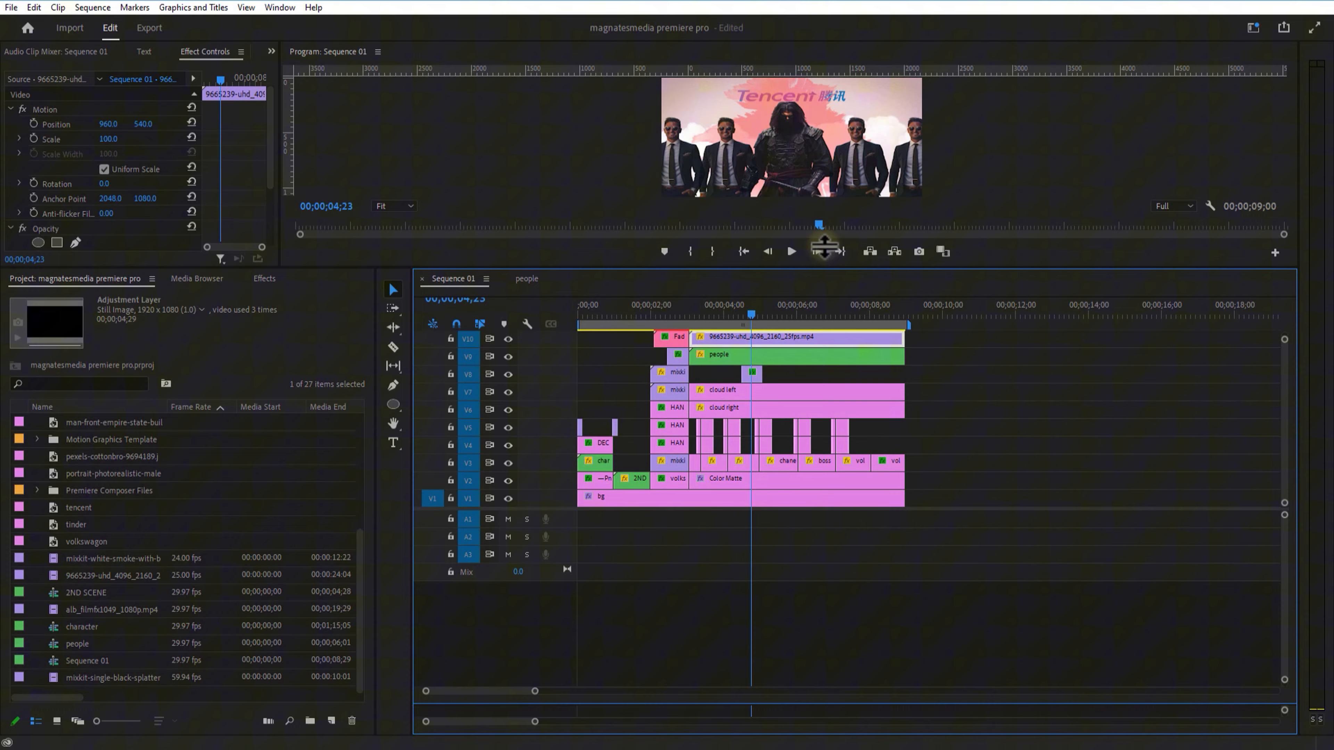
{"action": "left_click", "coordinate": [879, 266]}
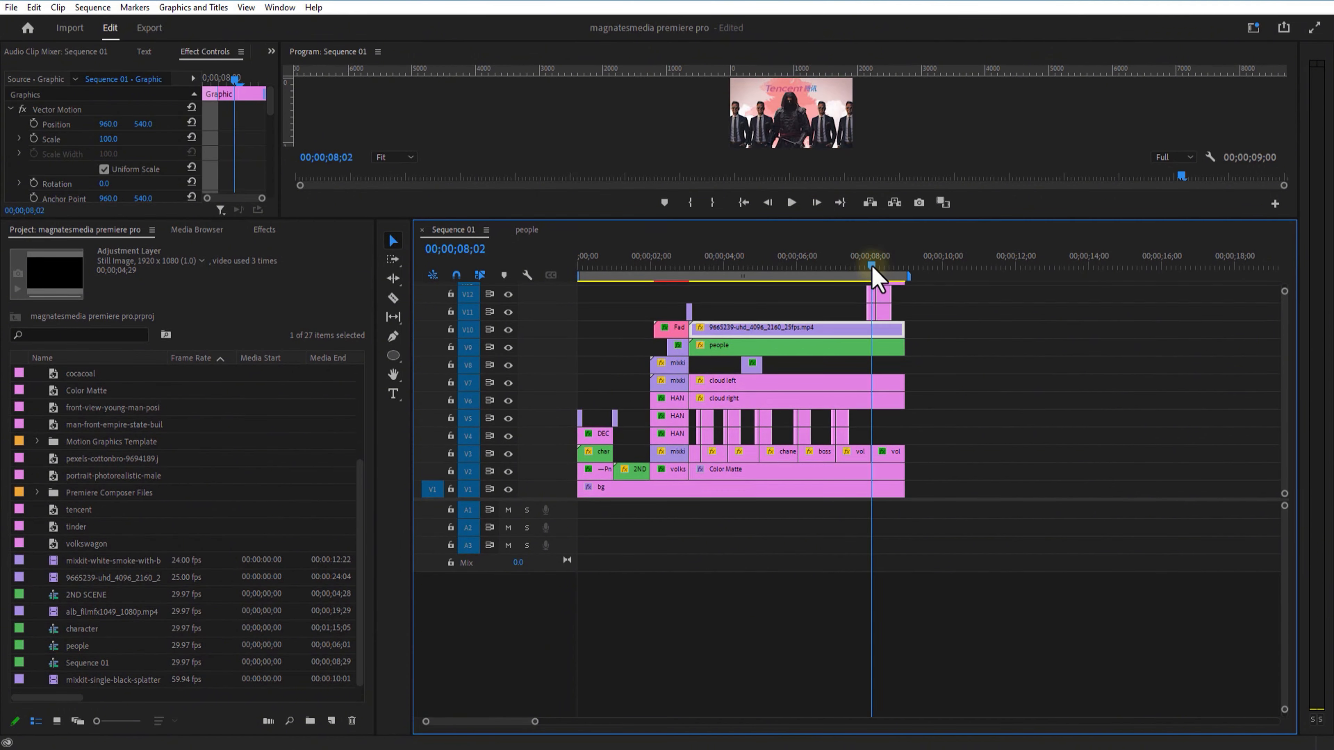
{"action": "left_click_drag", "start_coordinate": [754, 363], "coordinate": [894, 379]}
- Set the closing ink splatter clip's opacity to 100% and preview the end of the sequence
{"action": "left_click_drag", "start_coordinate": [776, 220], "coordinate": [775, 418]}
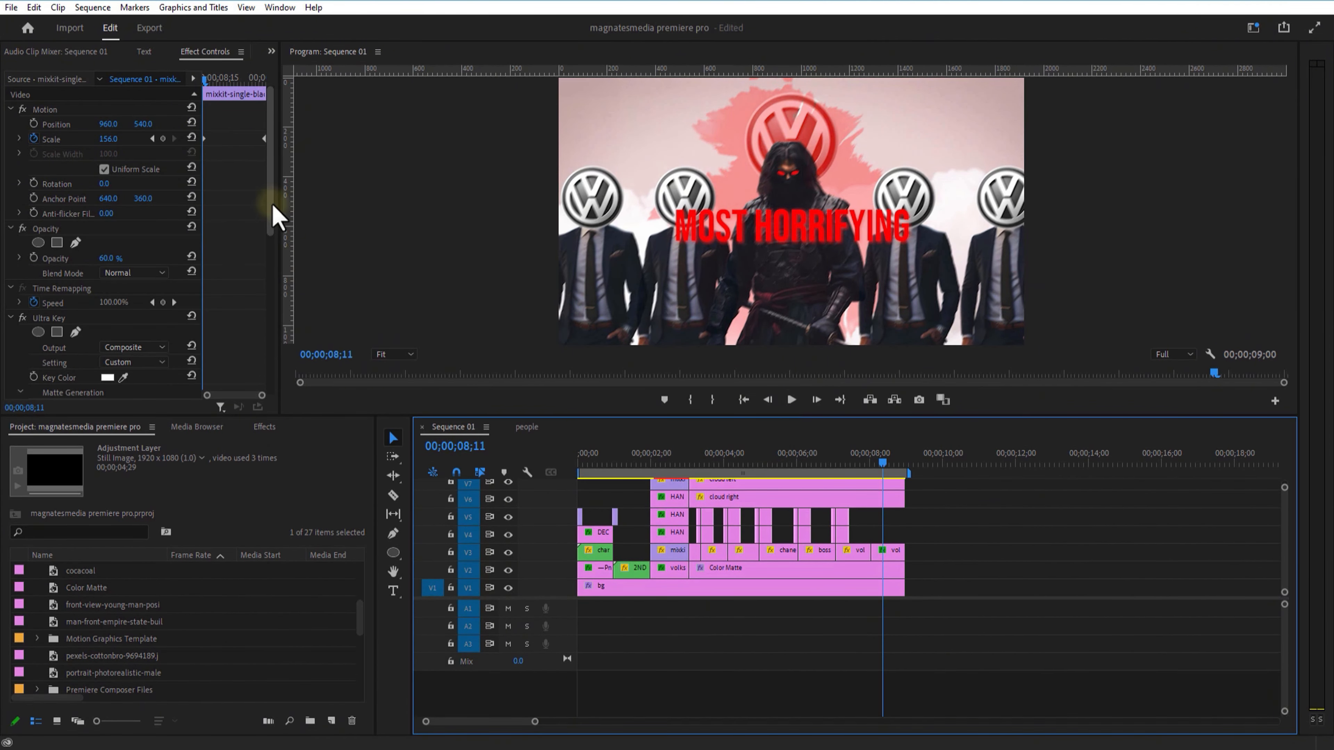
{"action": "left_click_drag", "start_coordinate": [275, 208], "coordinate": [276, 256]}
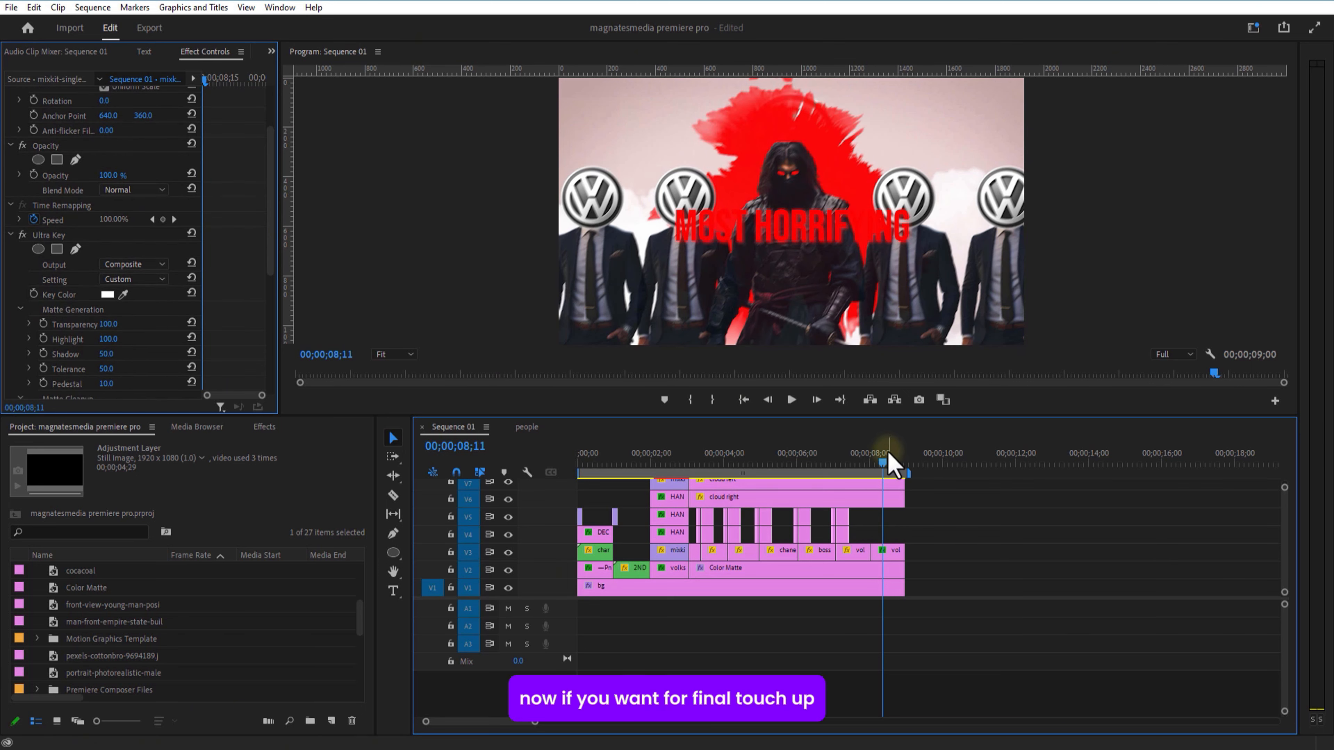
{"action": "left_click_drag", "start_coordinate": [888, 455], "coordinate": [909, 472]}
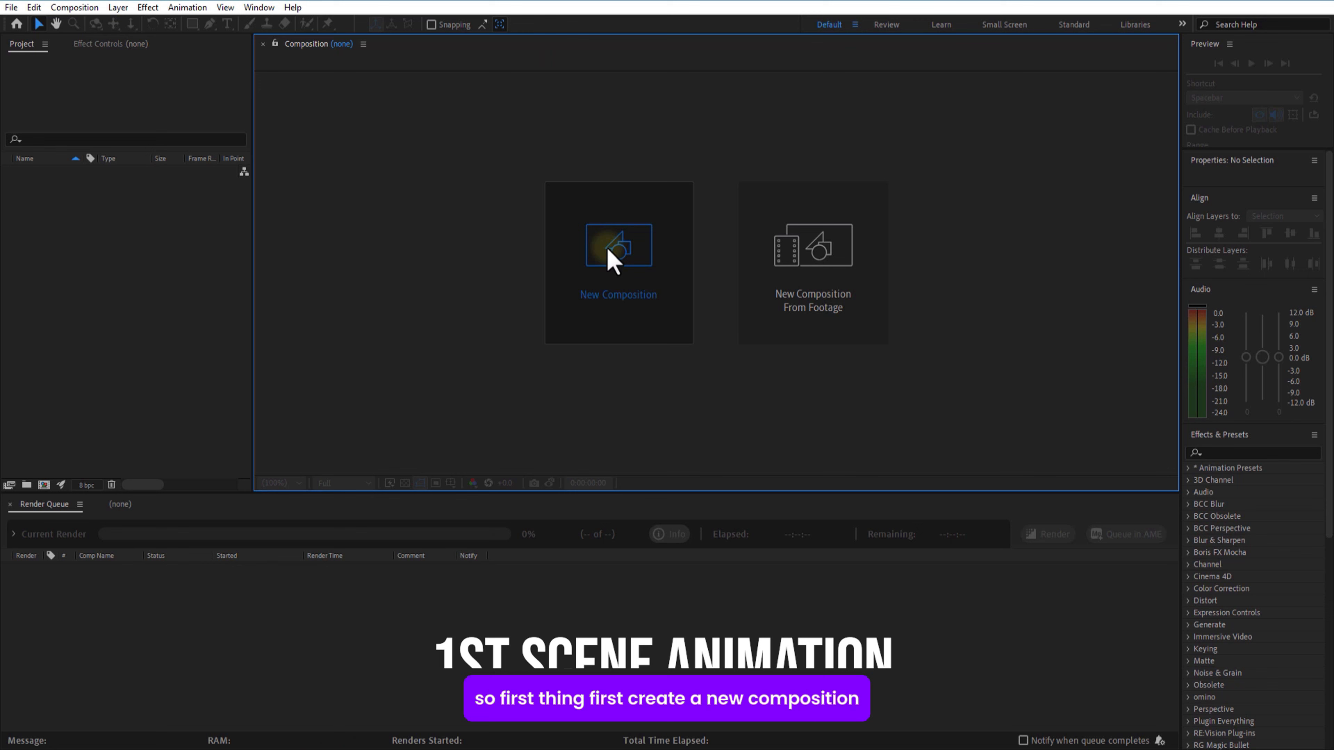
- In After Effects, create a 1920x1080 composition named "magnates media after effects" at 29.97 fps with a duration of 0;00;10;00
{"action": "left_click", "coordinate": [608, 255]}
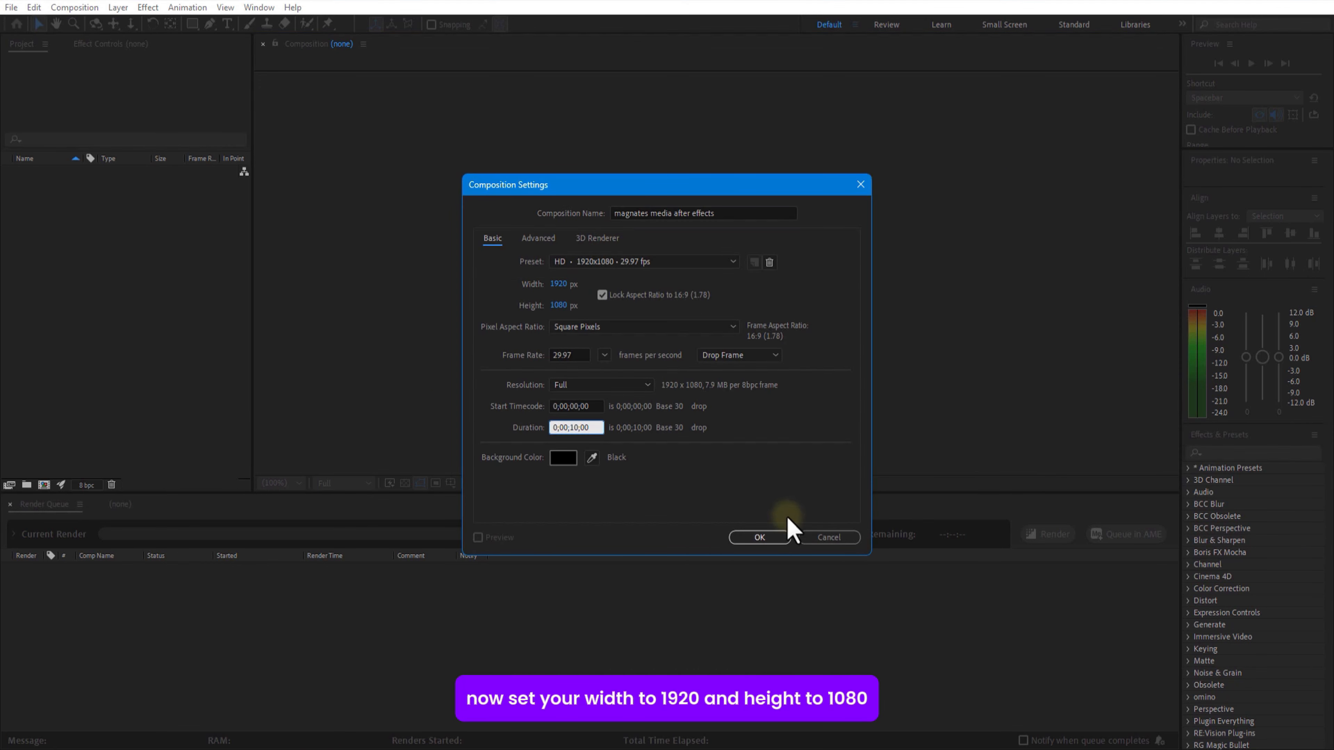
{"action": "left_click", "coordinate": [760, 537]}
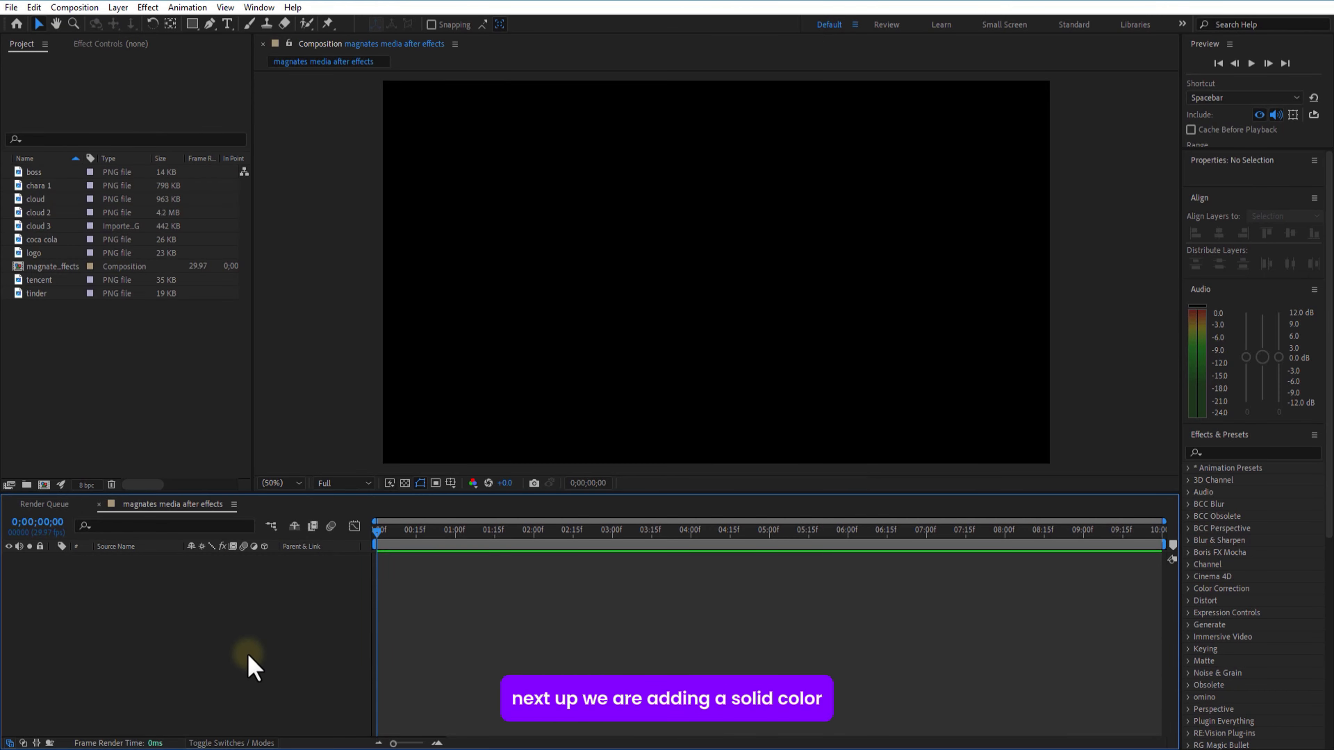
- Add a 1920x1080 dark grey solid layer named "bg" to the composition
{"action": "right_click", "coordinate": [167, 608]}
{"action": "mouse_move", "coordinate": [213, 434]}
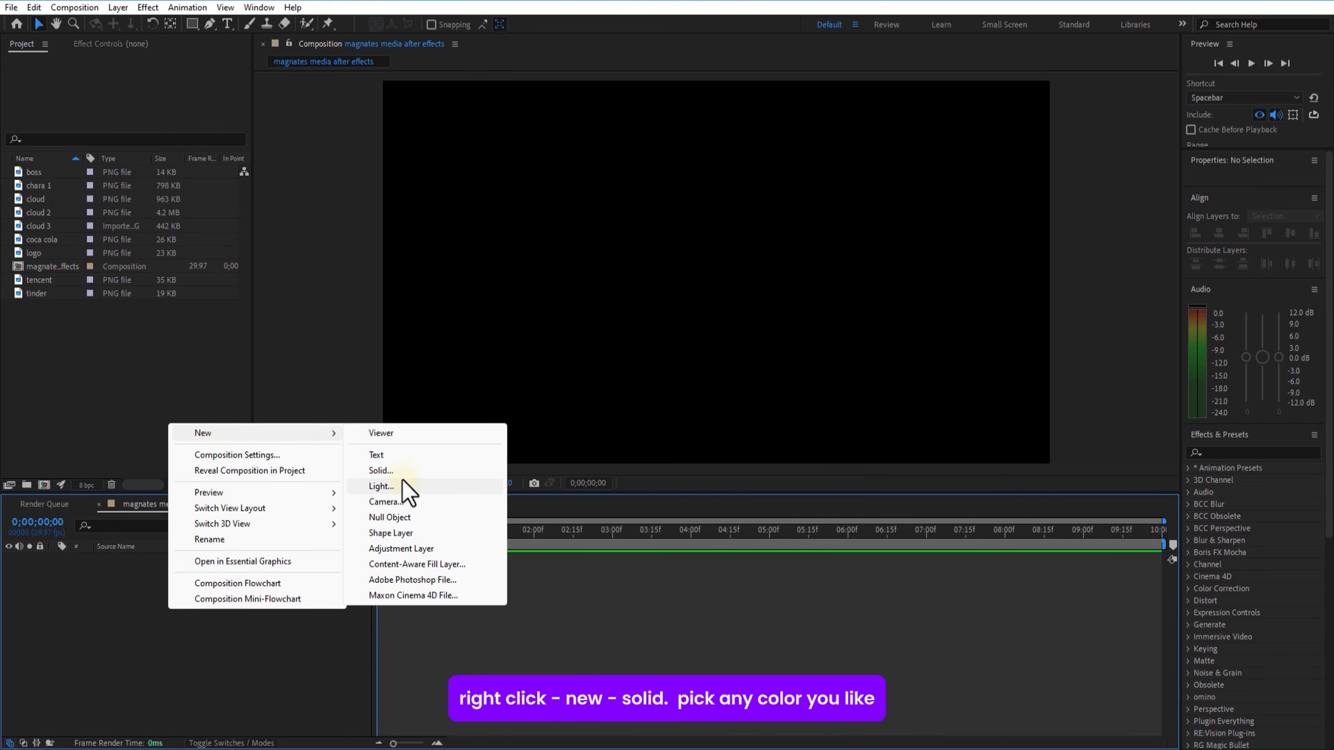
{"action": "left_click", "coordinate": [392, 471]}
{"action": "type", "text": "bg"}
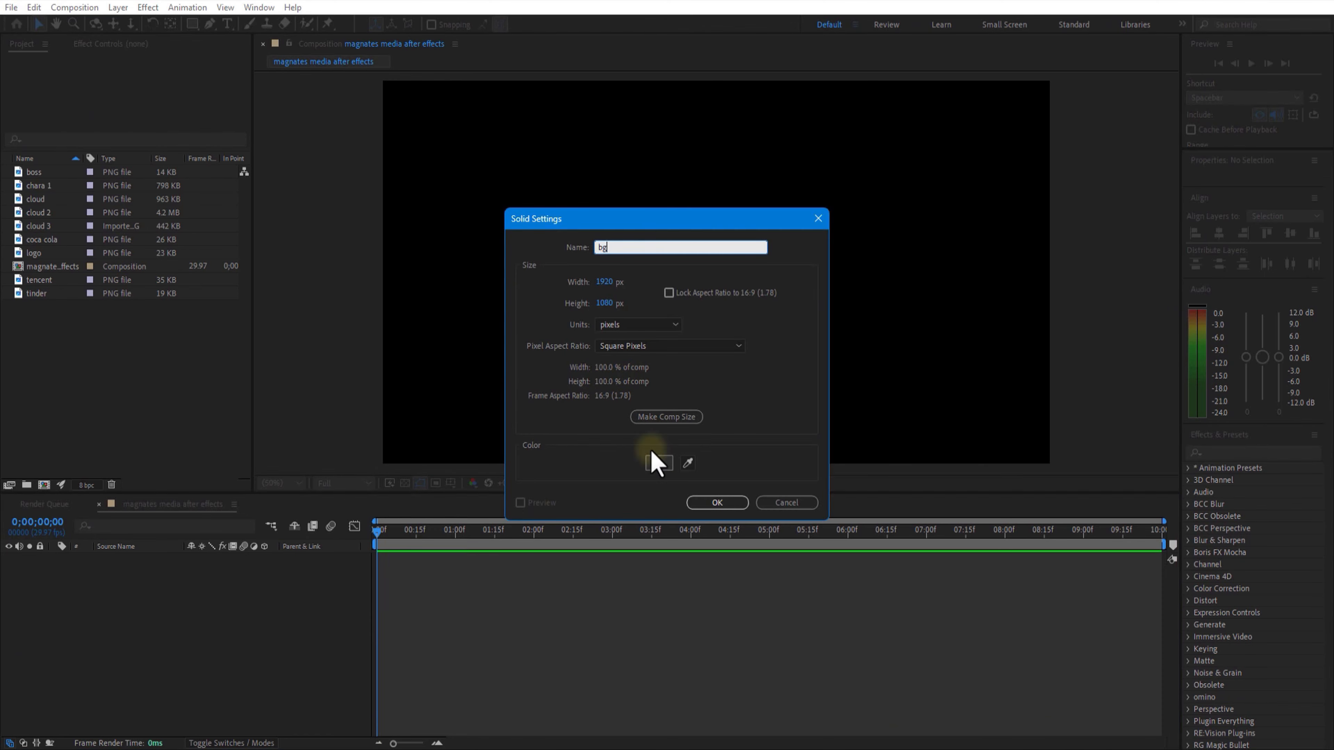
{"action": "key", "text": "Return"}
- Search the effects for "ramp" and apply Gradient Ramp to the bg layer
{"action": "left_click", "coordinate": [1239, 452]}
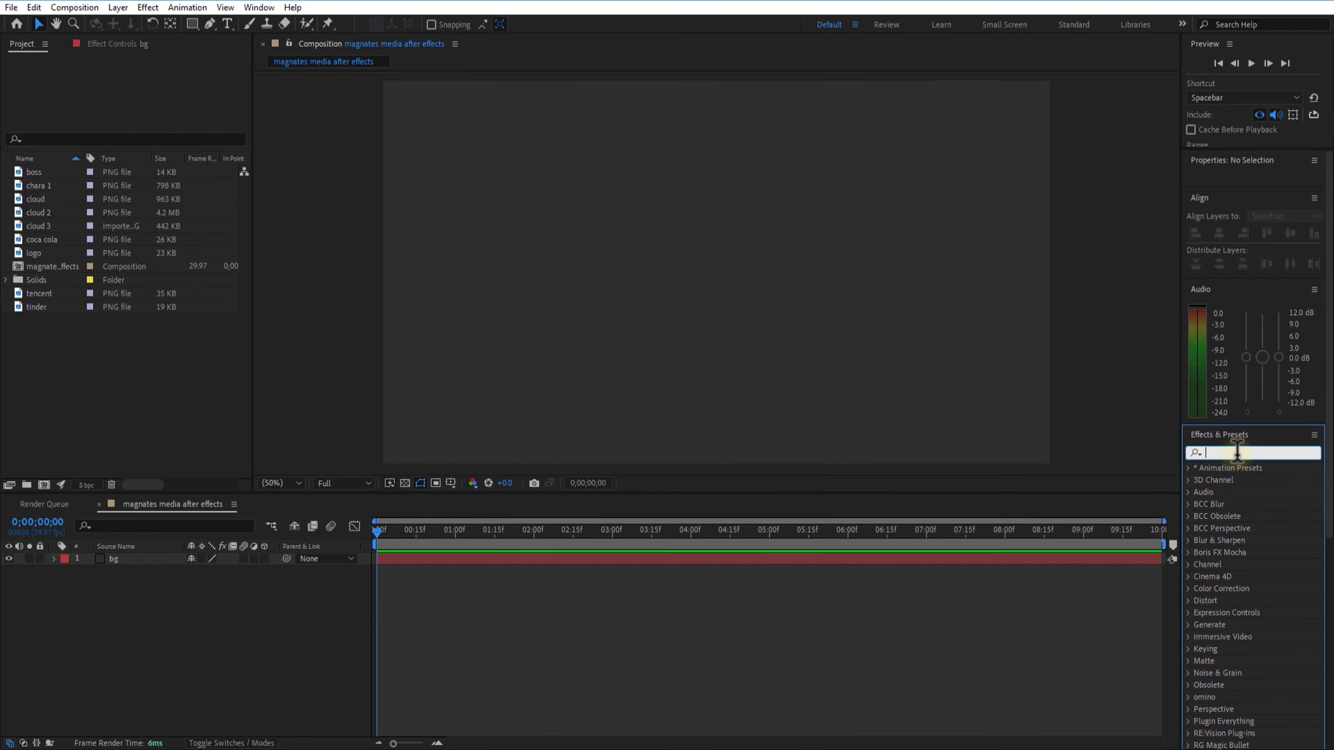
{"action": "type", "text": "ramp"}
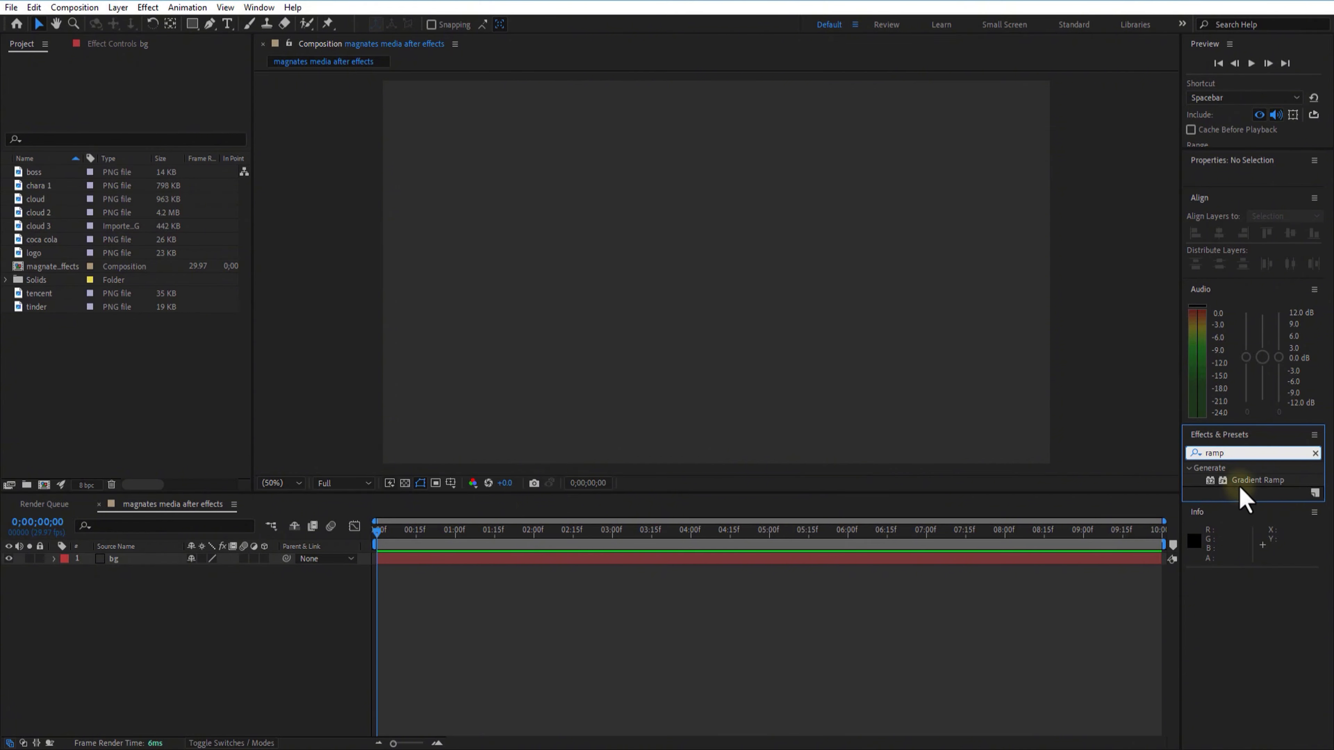
{"action": "left_click_drag", "start_coordinate": [1242, 483], "coordinate": [131, 572]}
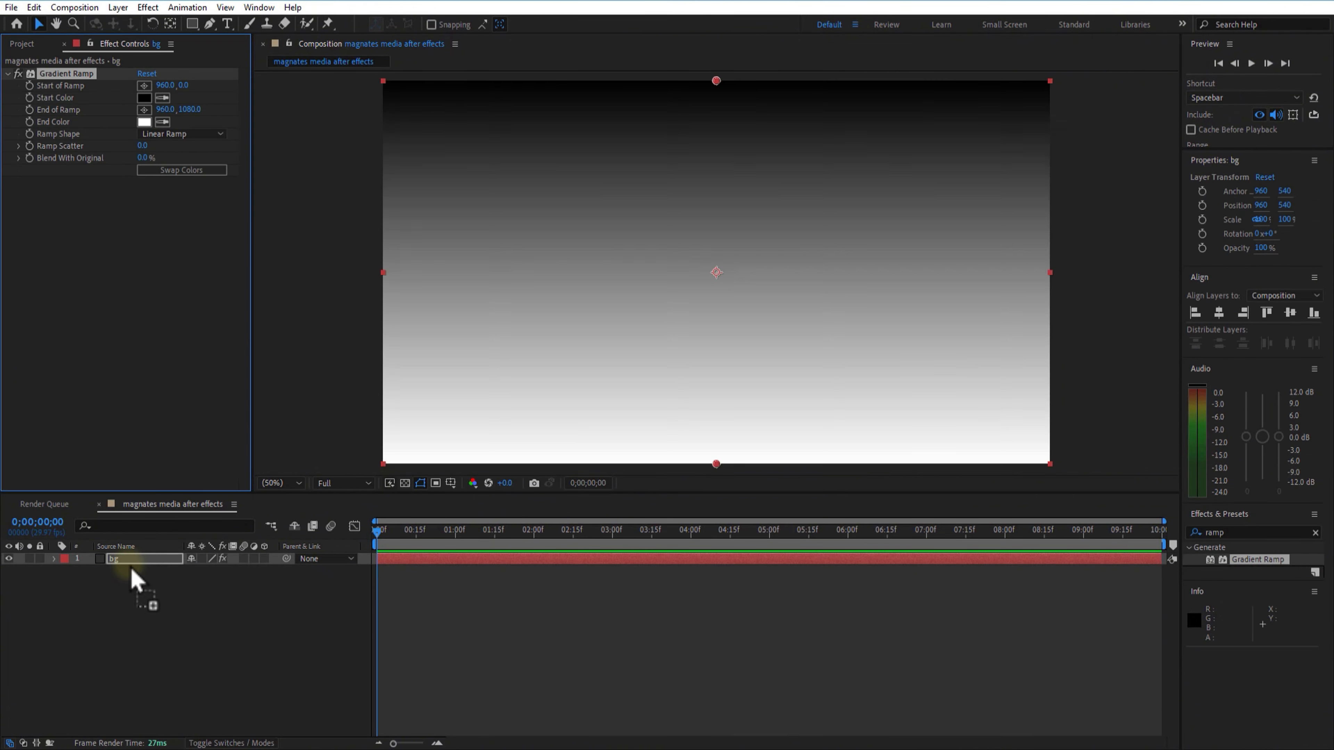
- Change the gradient to Radial Ramp, with the ramp start at 960, 499 and the ramp end at 960, 1824
{"action": "left_click", "coordinate": [179, 133]}
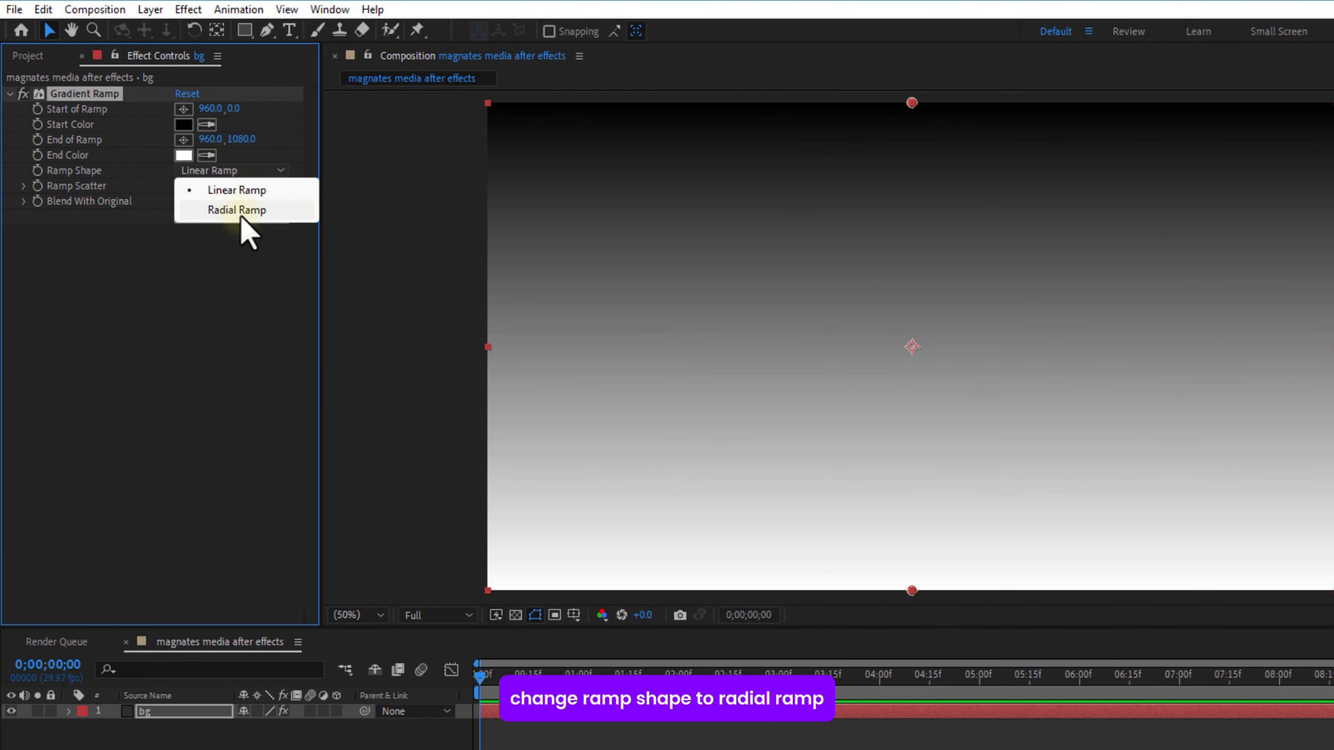
{"action": "left_click", "coordinate": [237, 210]}
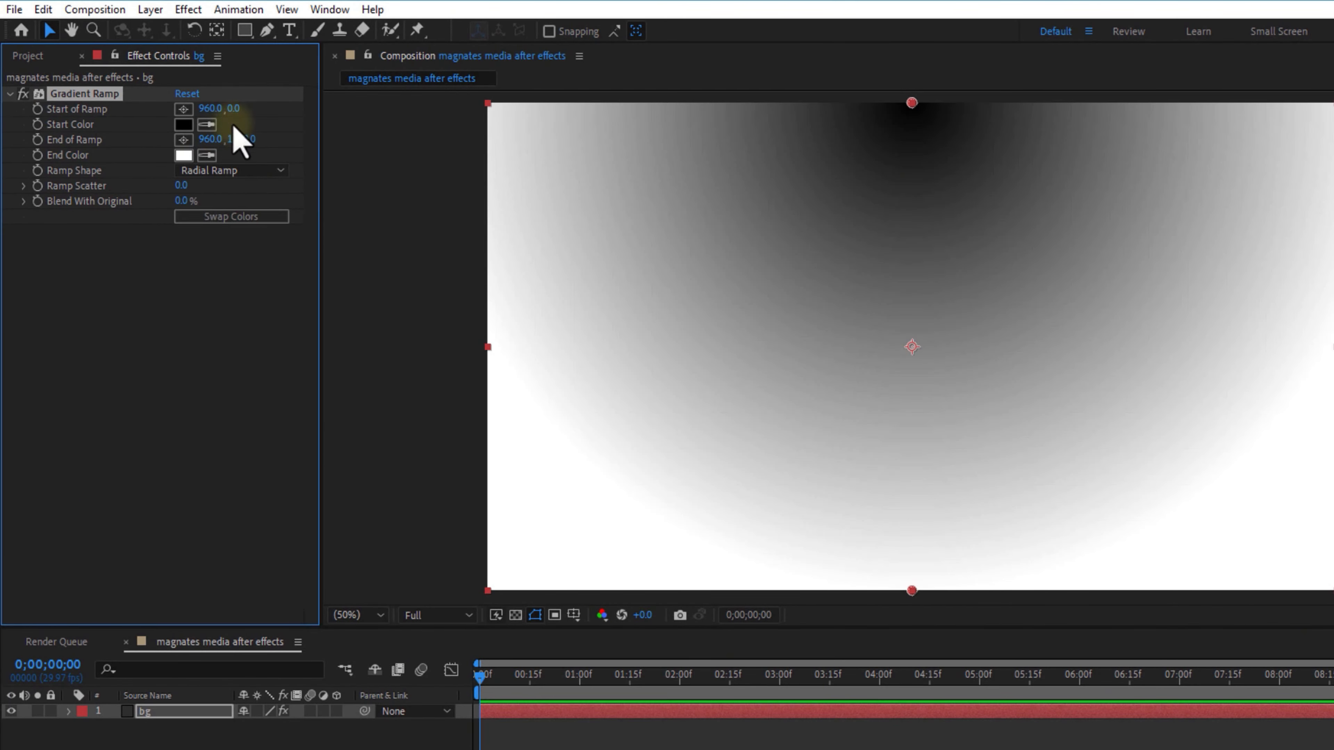
{"action": "left_click_drag", "start_coordinate": [395, 133], "coordinate": [632, 154]}
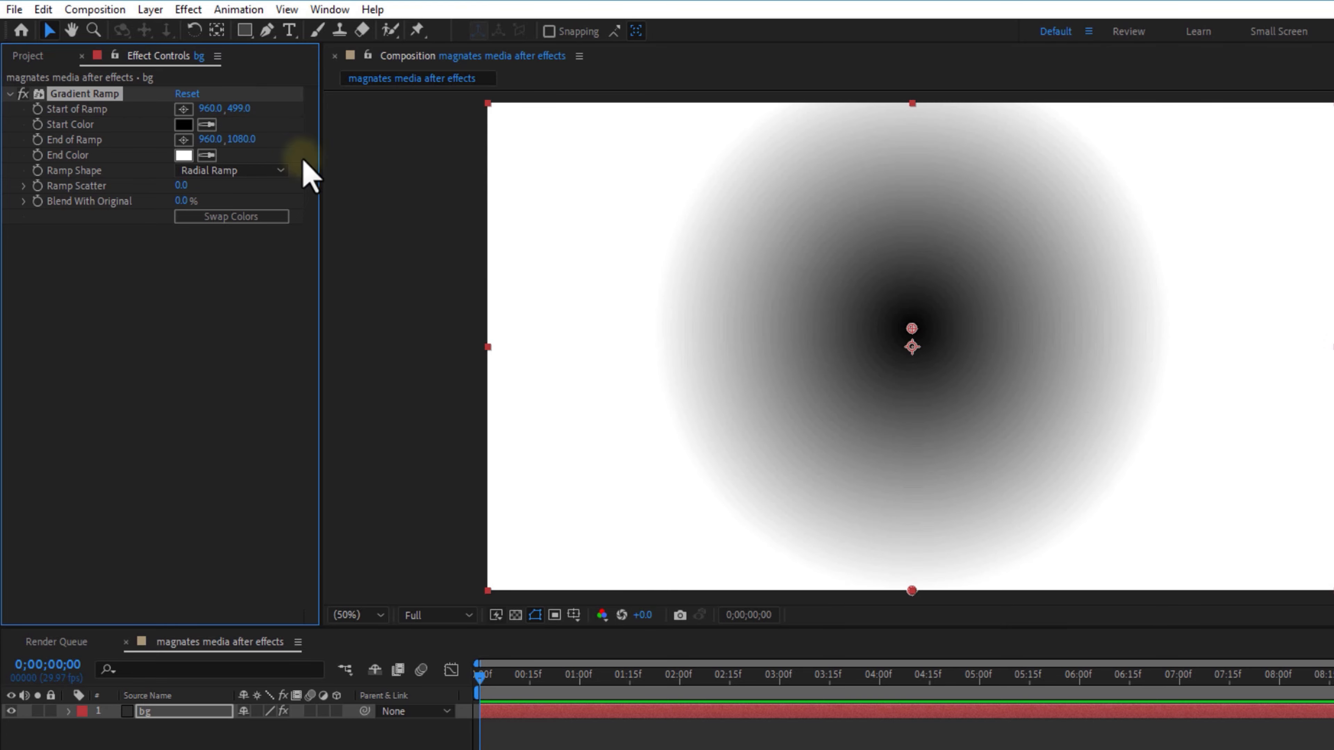
{"action": "left_click_drag", "start_coordinate": [243, 140], "coordinate": [915, 155]}
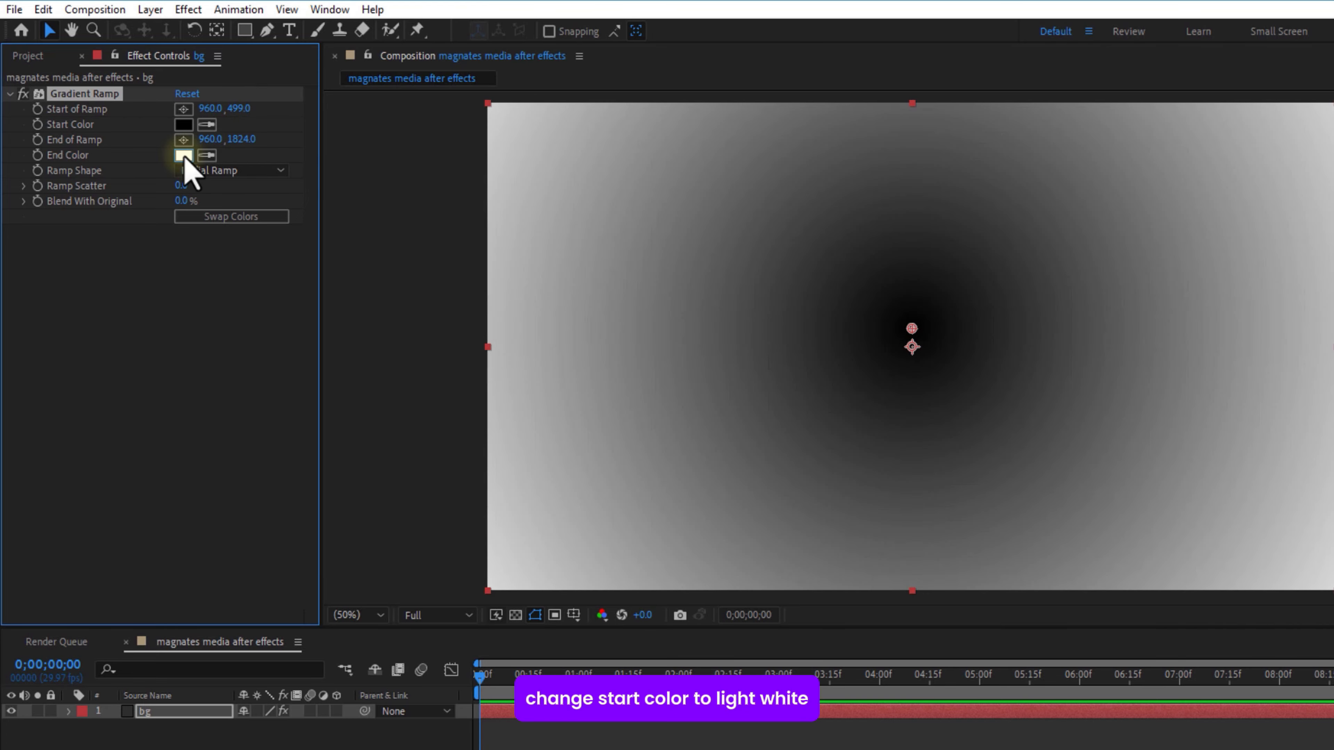
- Set the gradient's end color to dark grey and its start color to light grey E7E5E5
{"action": "left_click", "coordinate": [183, 155]}
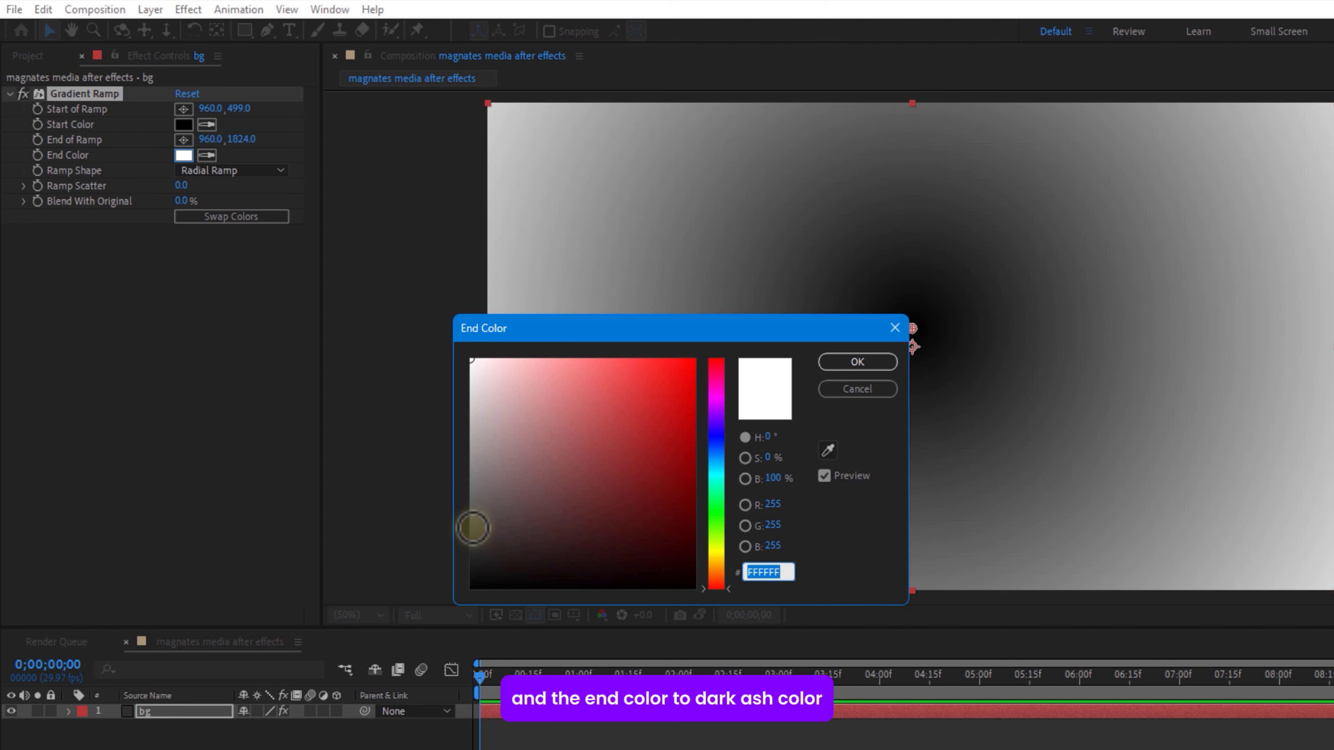
{"action": "left_click", "coordinate": [473, 539]}
{"action": "left_click", "coordinate": [857, 364]}
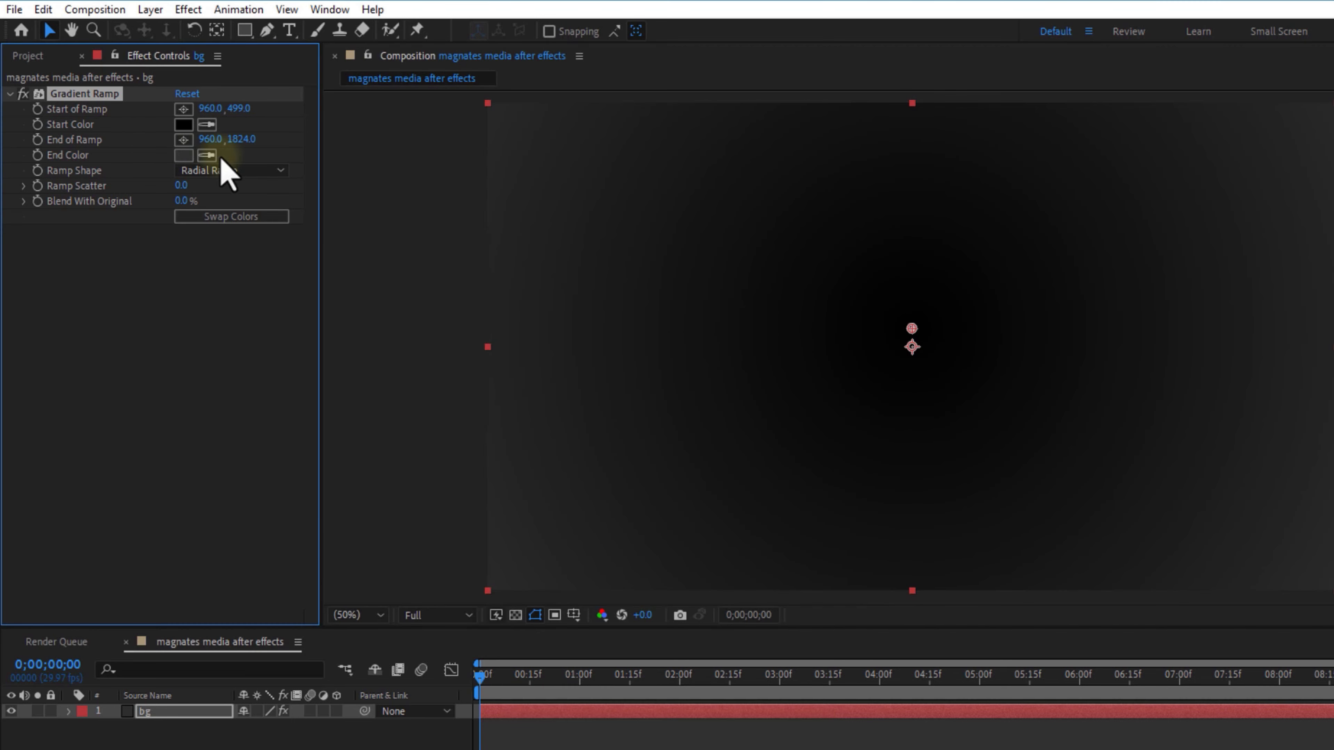
{"action": "left_click", "coordinate": [183, 125]}
{"action": "left_click", "coordinate": [472, 380]}
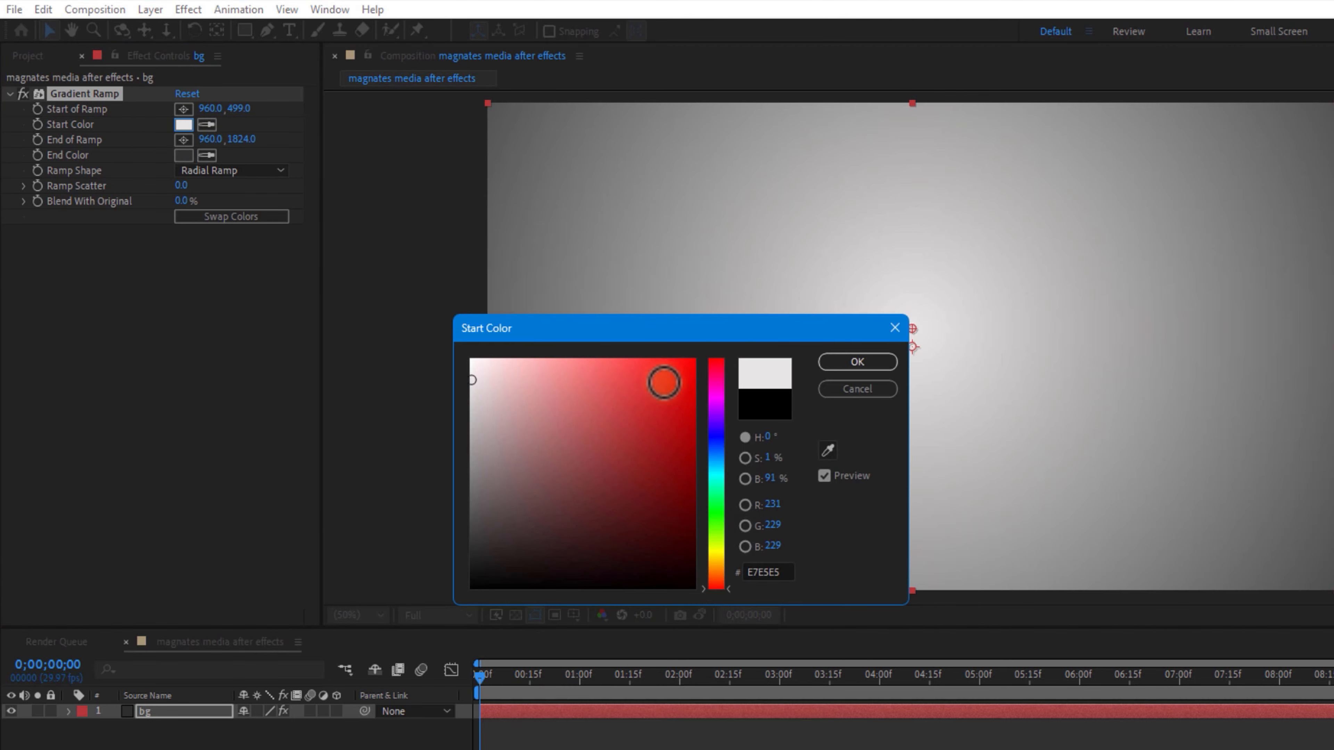
{"action": "left_click", "coordinate": [859, 364]}
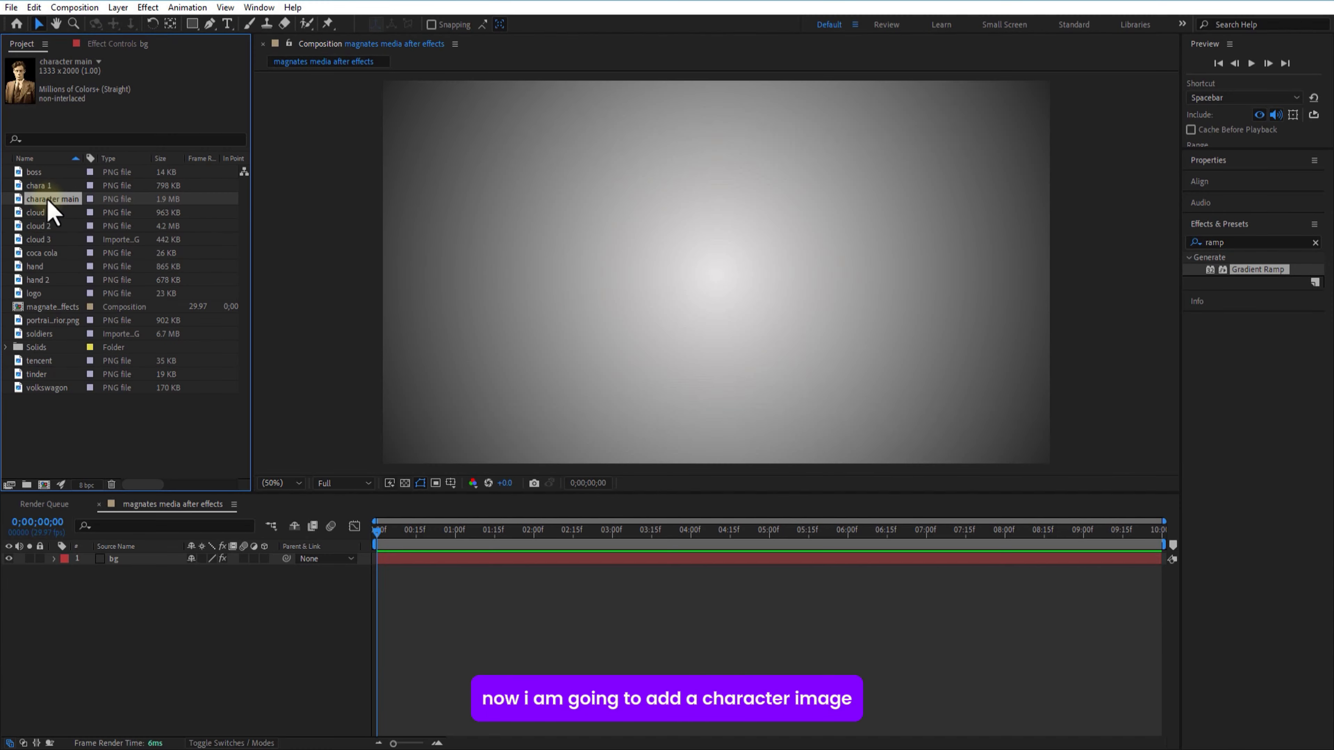
- Place the character main image above the bg layer, scale it down and lower it so the whole head fits in frame
{"action": "left_click_drag", "start_coordinate": [50, 200], "coordinate": [100, 560]}
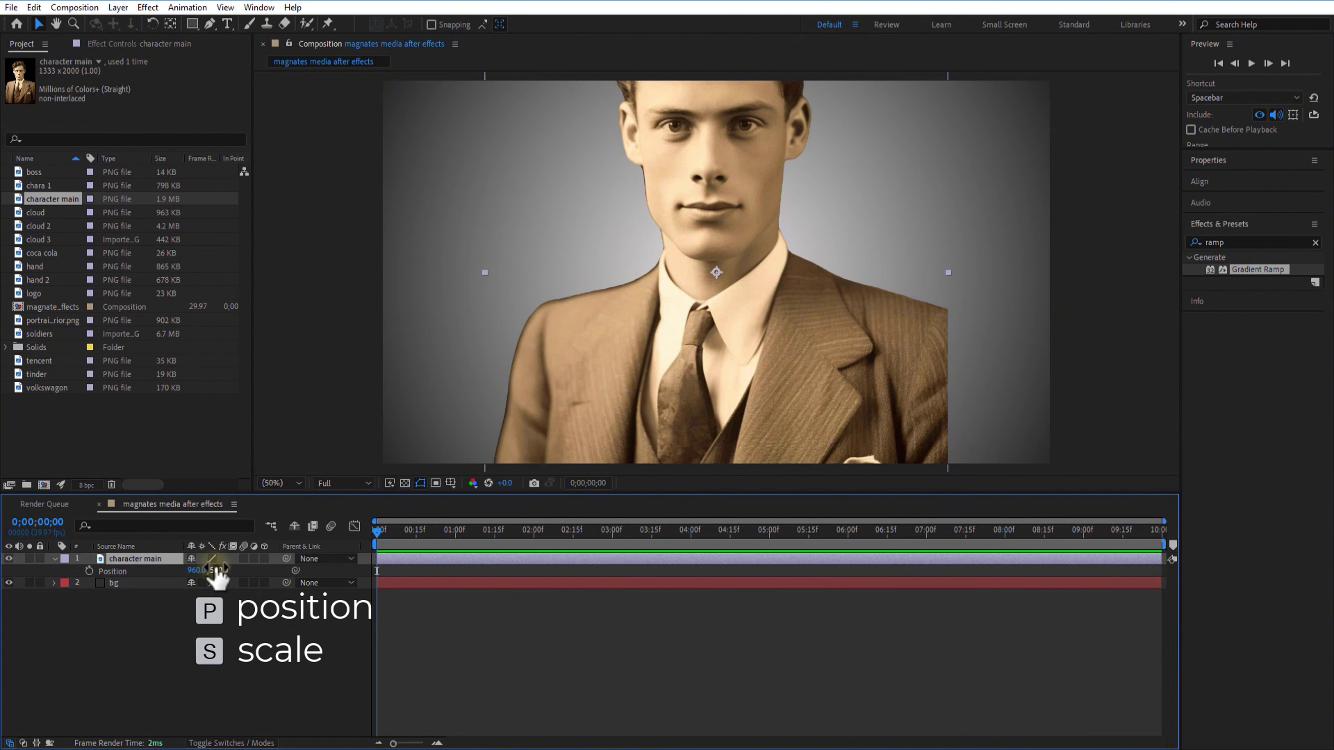
{"action": "left_click_drag", "start_coordinate": [218, 571], "coordinate": [524, 563]}
{"action": "left_click_drag", "start_coordinate": [218, 570], "coordinate": [158, 592]}
{"action": "key", "text": "s"}
{"action": "key", "text": "p"}
{"action": "key", "text": "p"}
{"action": "left_click", "coordinate": [154, 637]}
- Pre-compose the character main layer as "character", moving all attributes into the new composition
{"action": "left_click", "coordinate": [146, 560]}
{"action": "right_click", "coordinate": [146, 559]}
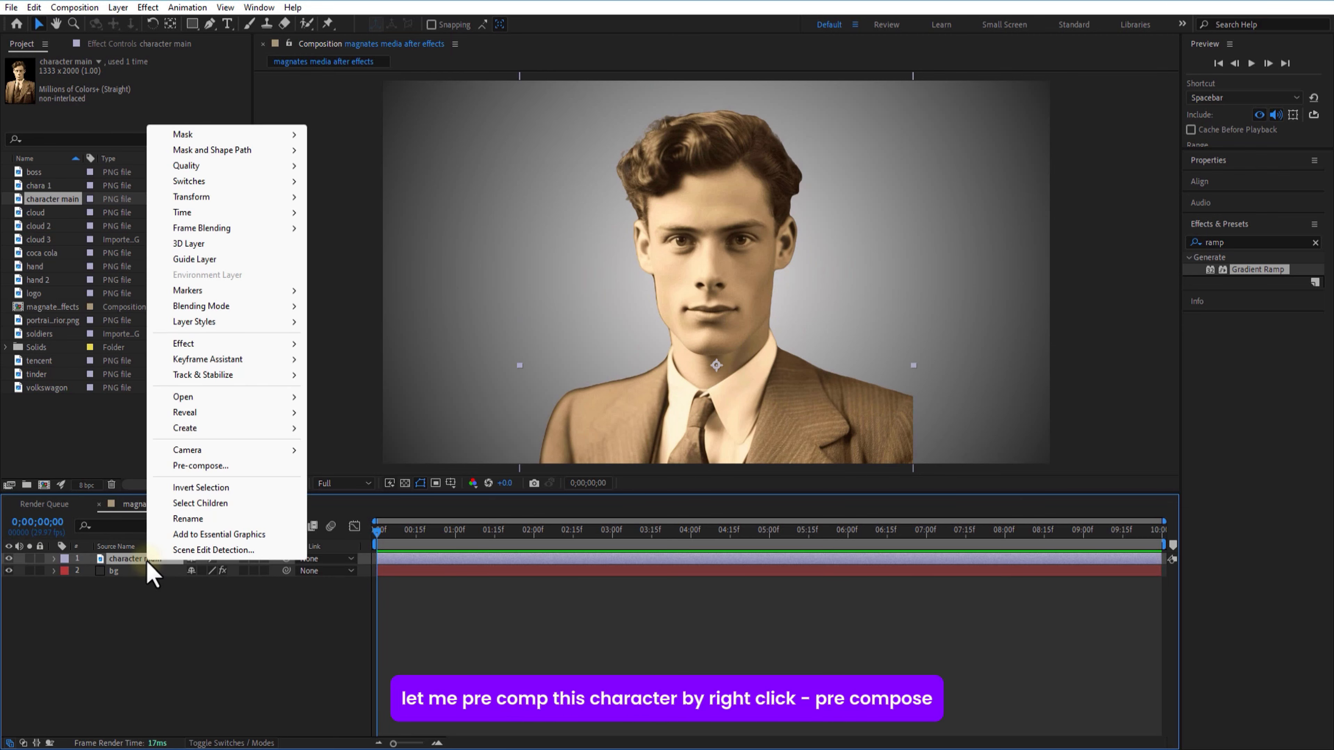
{"action": "left_click", "coordinate": [216, 469]}
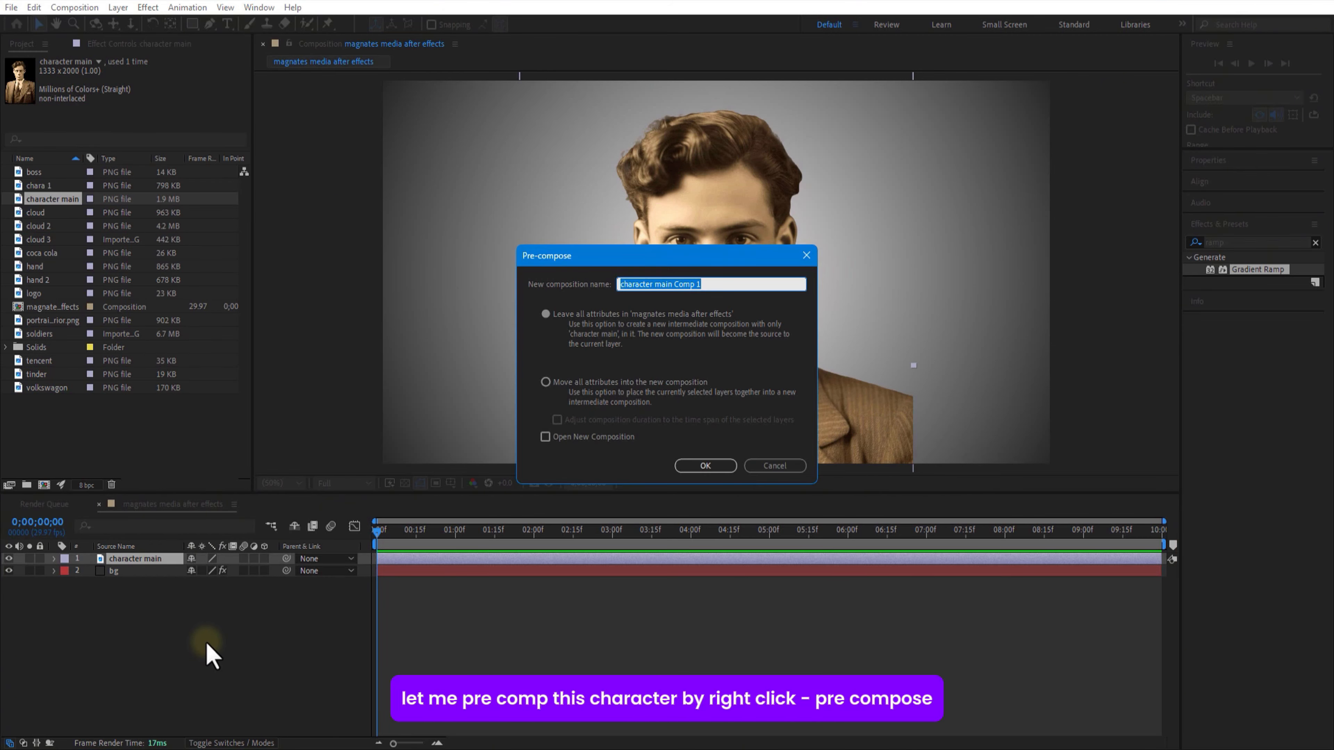
{"action": "type", "text": "character"}
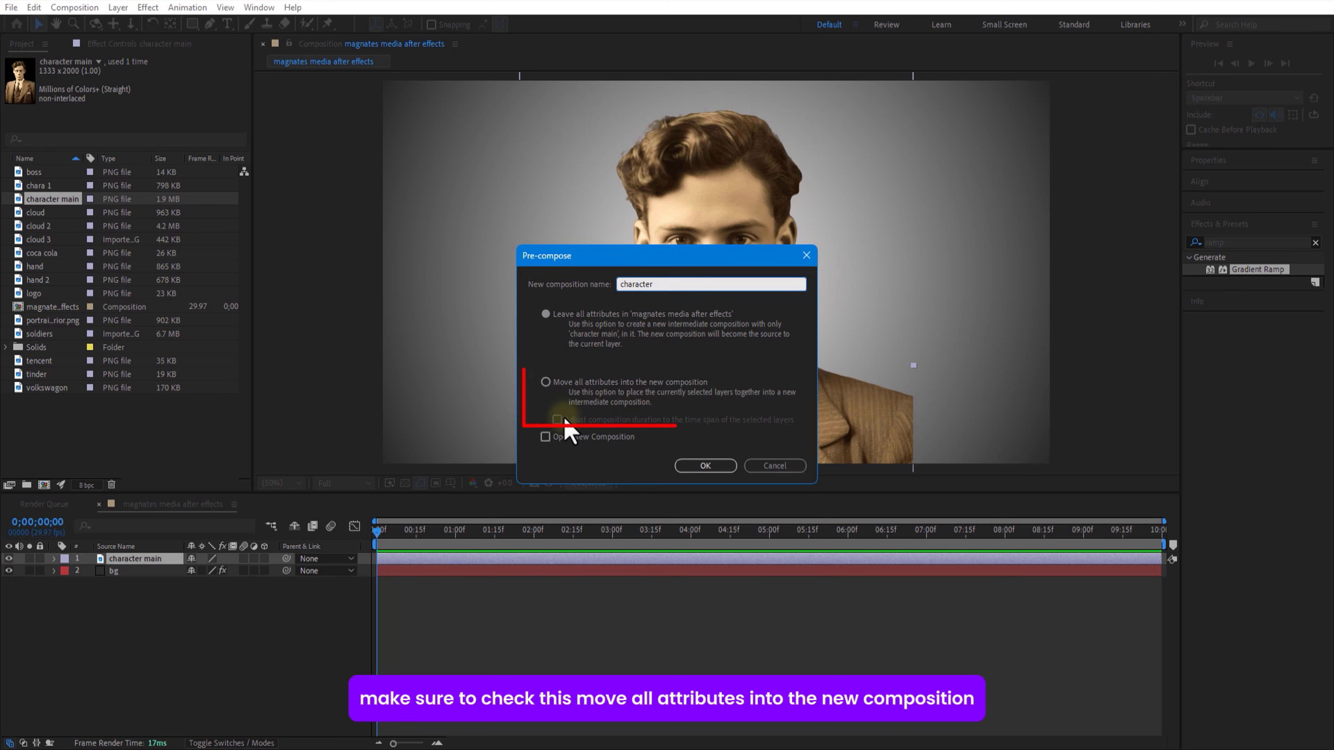
{"action": "left_click", "coordinate": [545, 382]}
{"action": "left_click", "coordinate": [724, 465]}
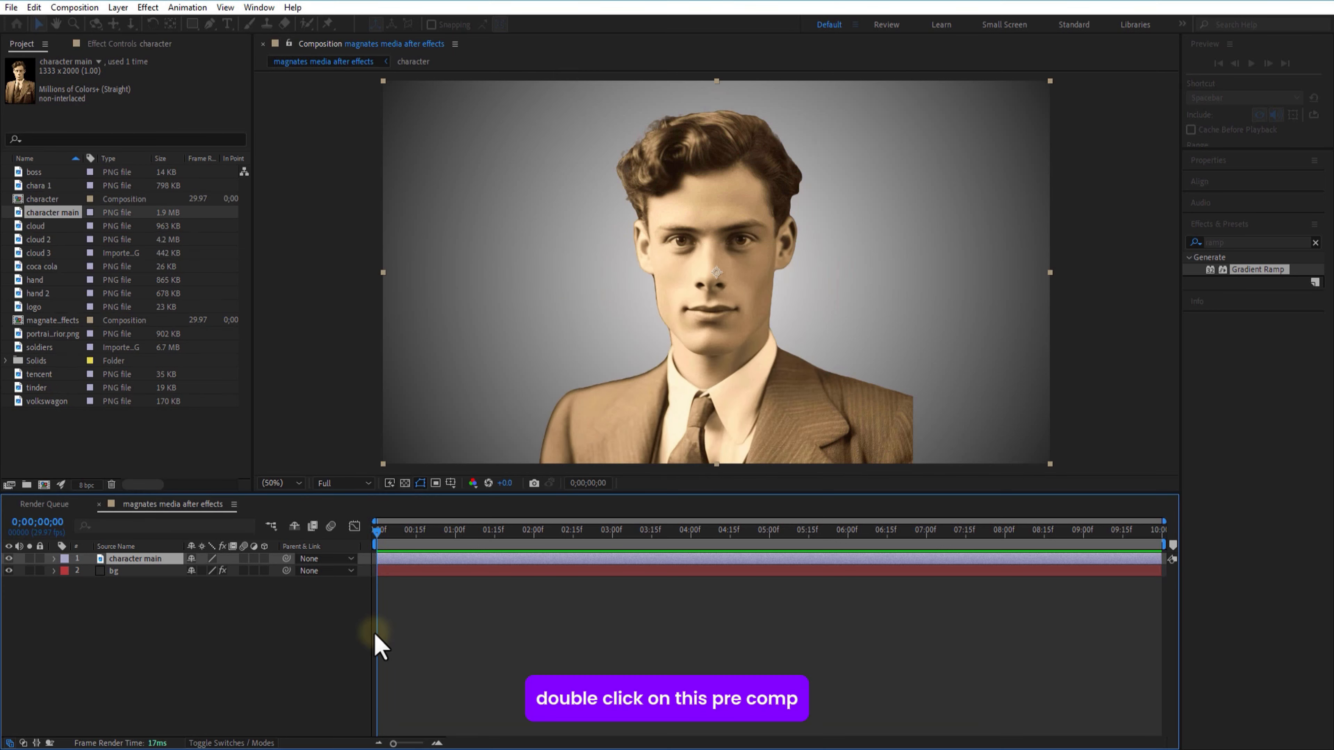
- Open the character pre-comp, place the black splatter video above the character main layer, and scrub through its animation
{"action": "double_click", "coordinate": [139, 560]}
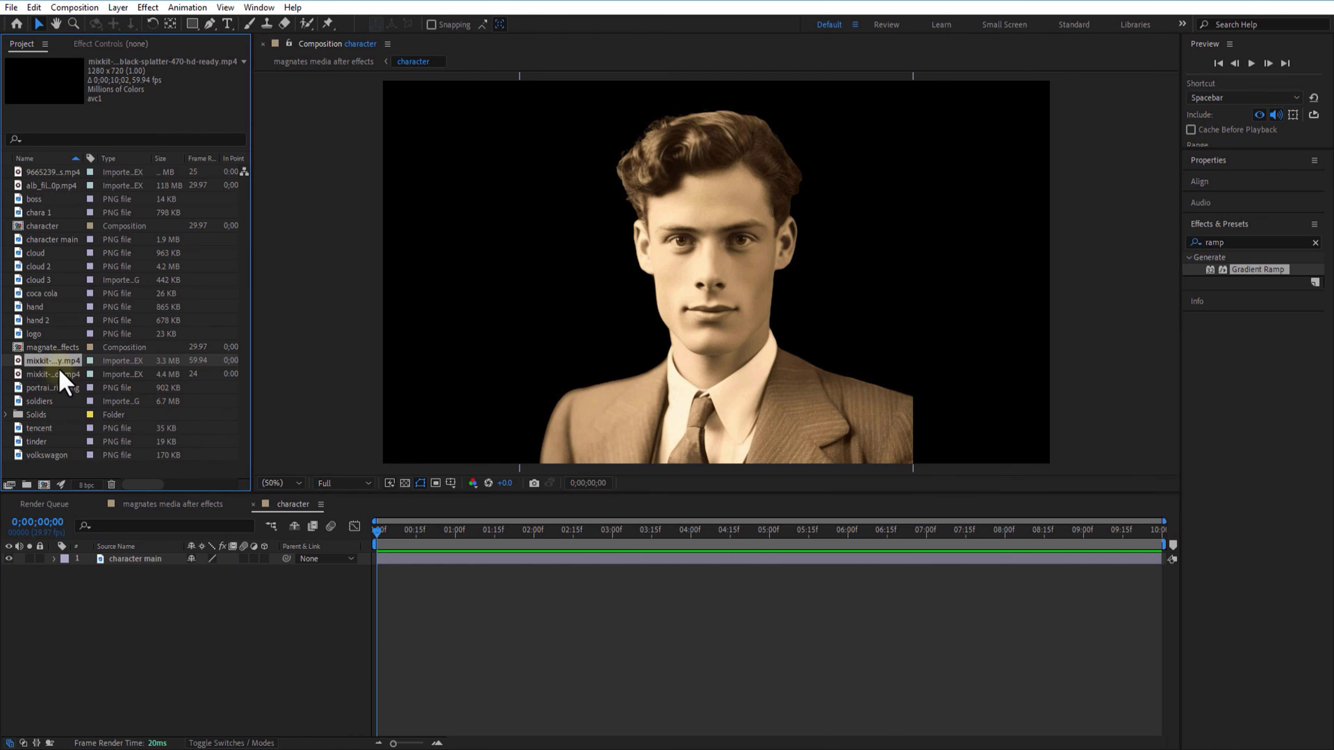
{"action": "left_click_drag", "start_coordinate": [59, 371], "coordinate": [223, 596]}
{"action": "left_click_drag", "start_coordinate": [377, 578], "coordinate": [428, 578]}
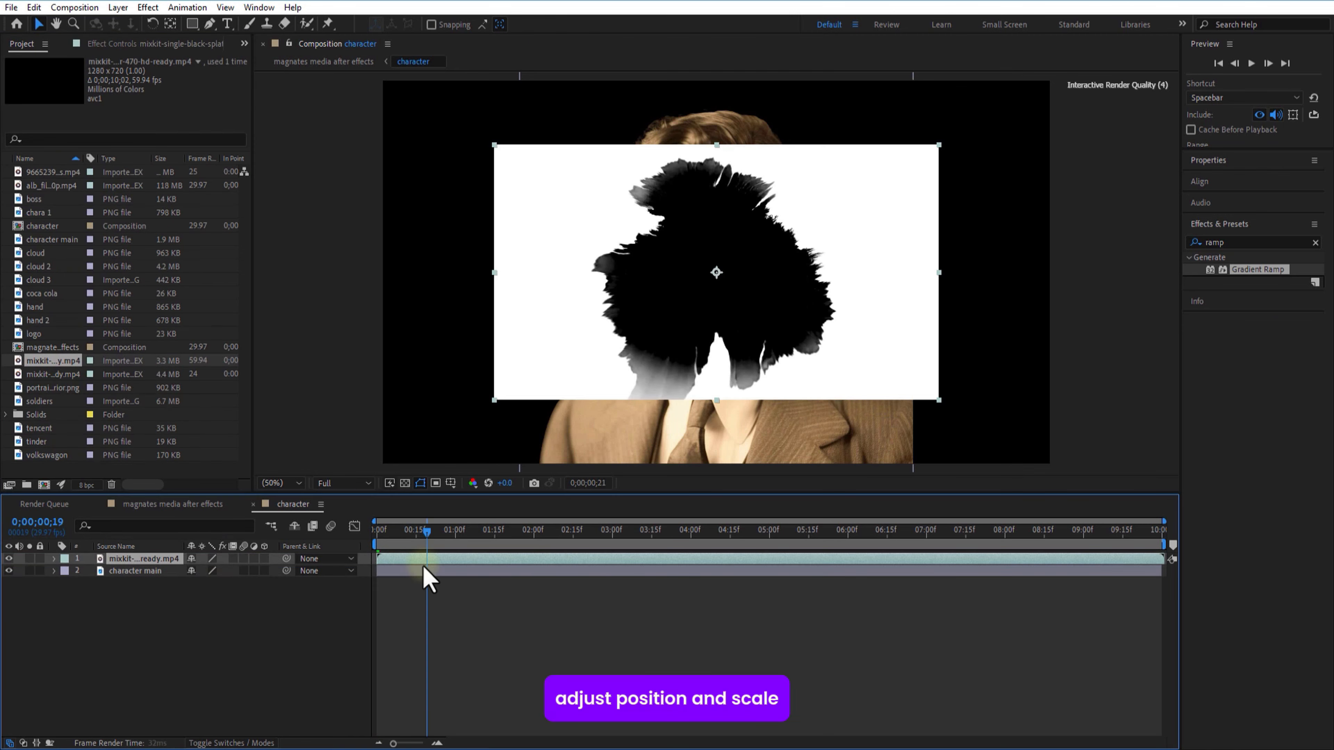
{"action": "left_click", "coordinate": [142, 559]}
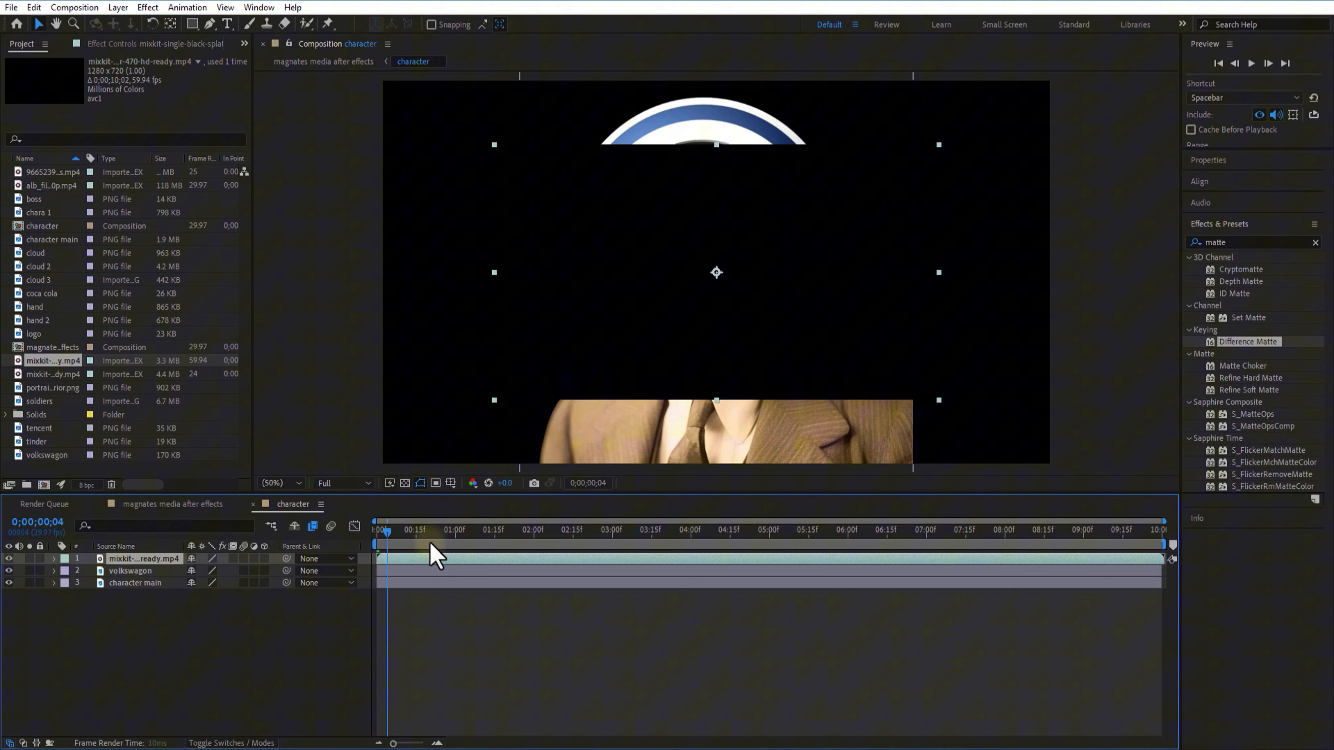
{"action": "left_click_drag", "start_coordinate": [430, 542], "coordinate": [520, 560]}
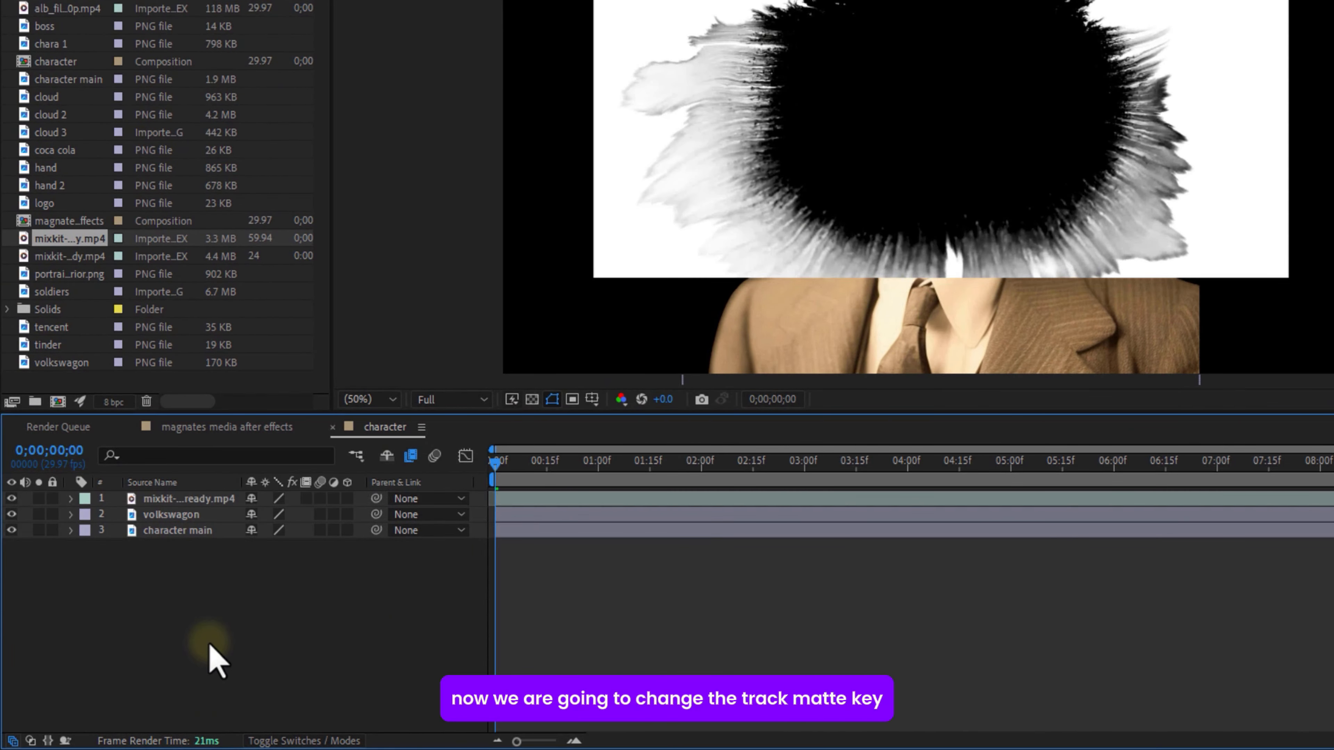
- Show the track matte options, use the splatter video as an inverted luma matte for the volkswagon layer, and preview the reveal
{"action": "left_click", "coordinate": [30, 741]}
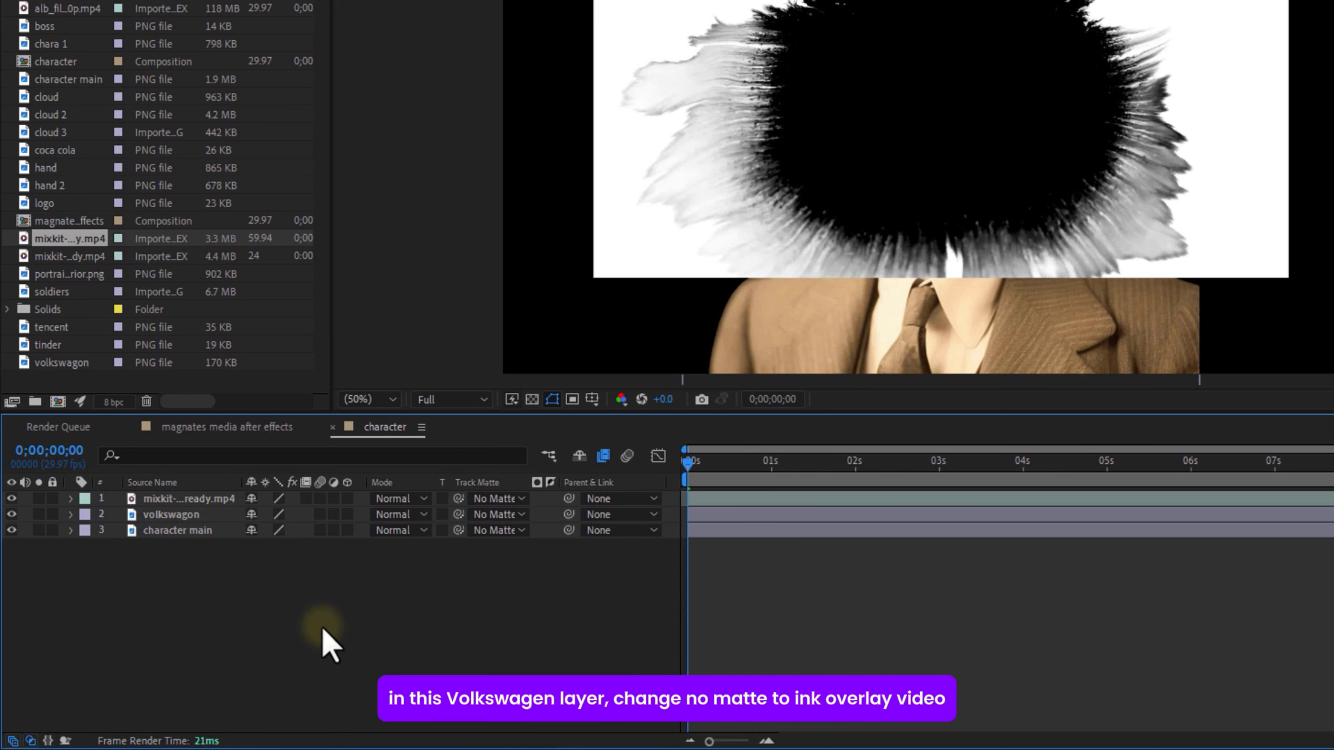
{"action": "left_click", "coordinate": [494, 514]}
{"action": "left_click", "coordinate": [544, 560]}
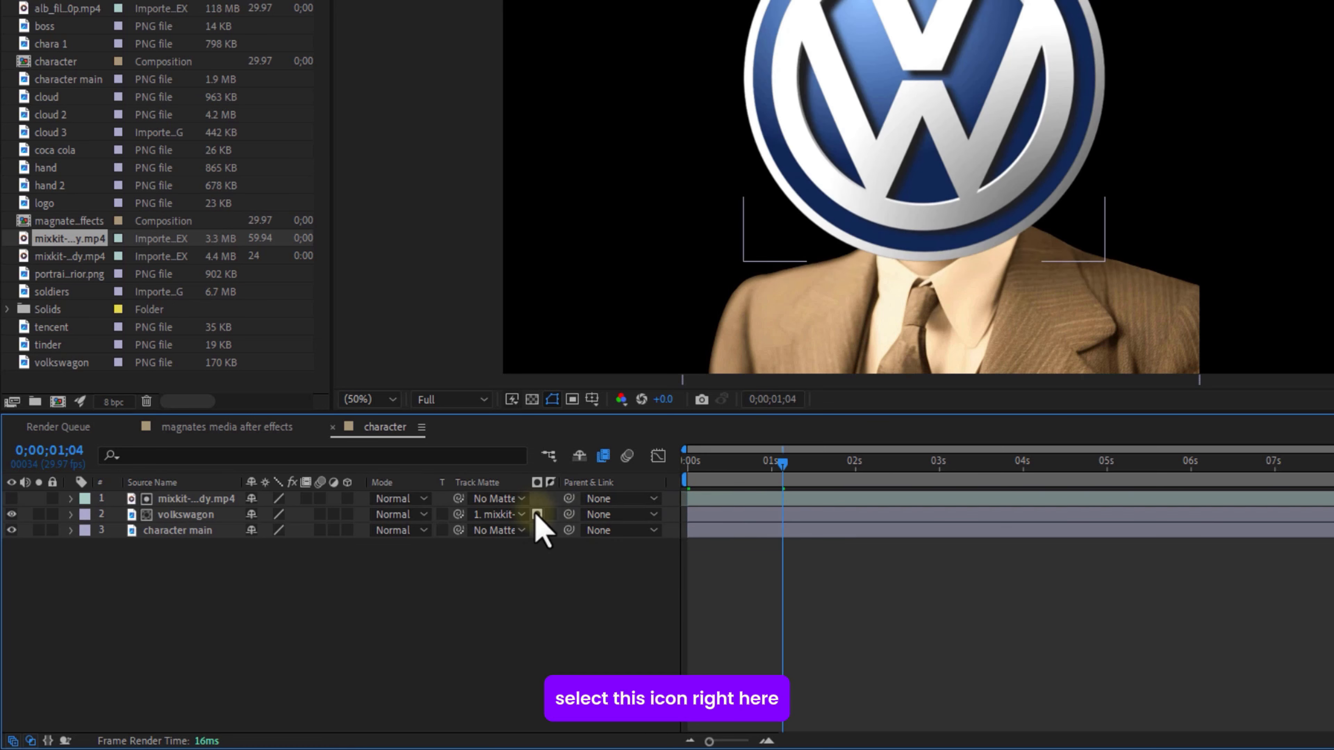
{"action": "left_click", "coordinate": [537, 514]}
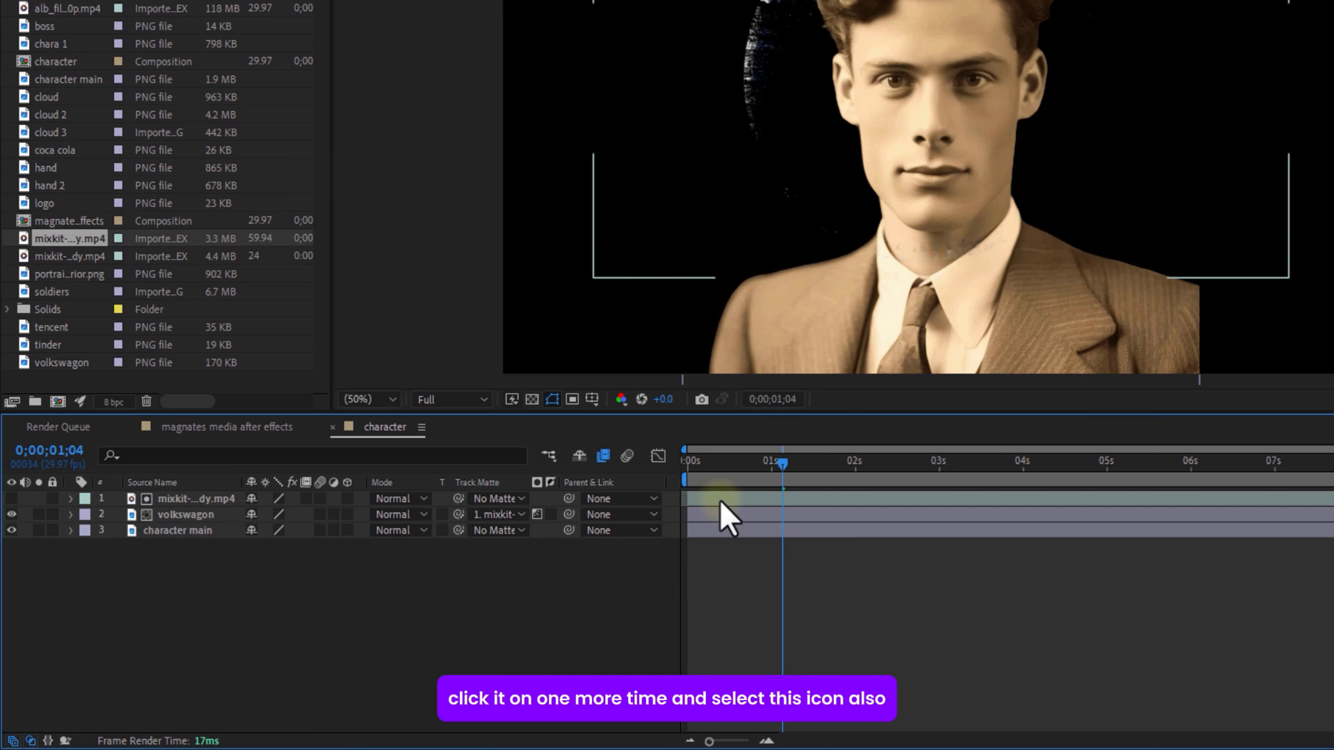
{"action": "left_click", "coordinate": [961, 463]}
{"action": "key", "text": "Home"}
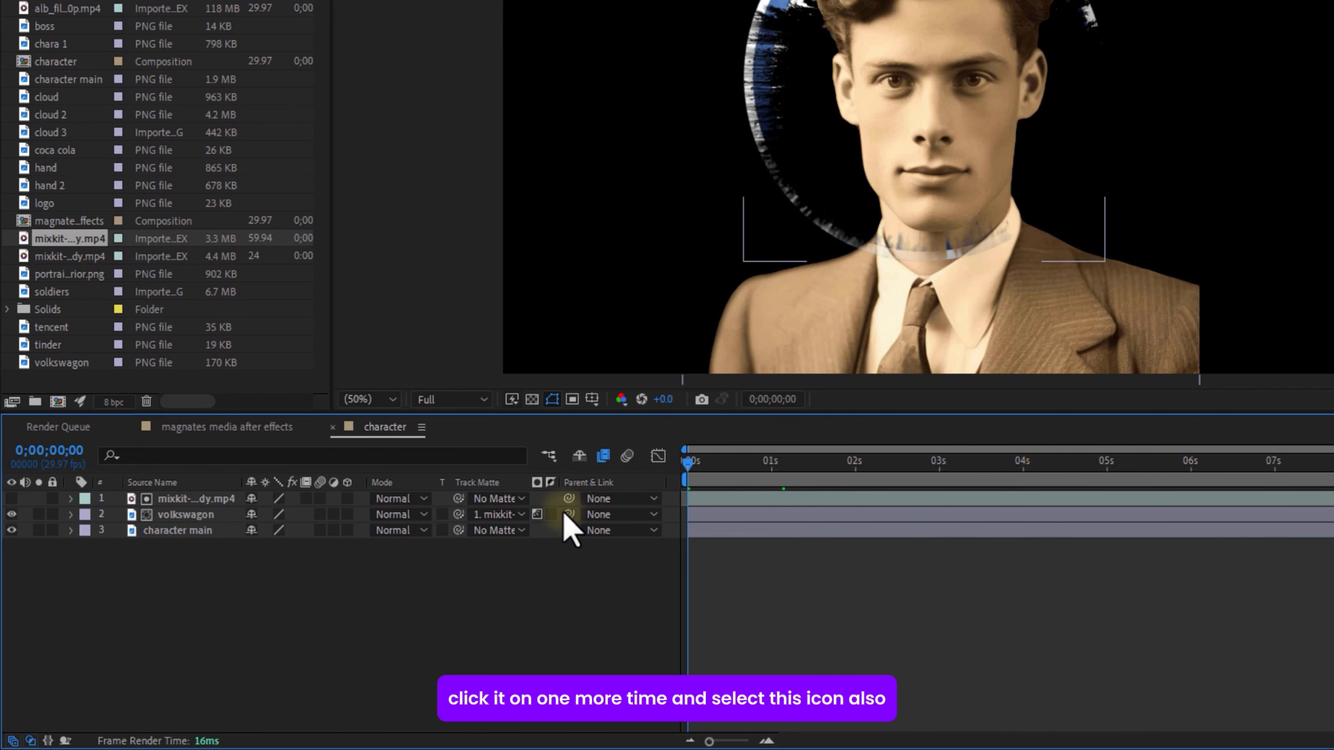
{"action": "left_click", "coordinate": [550, 515]}
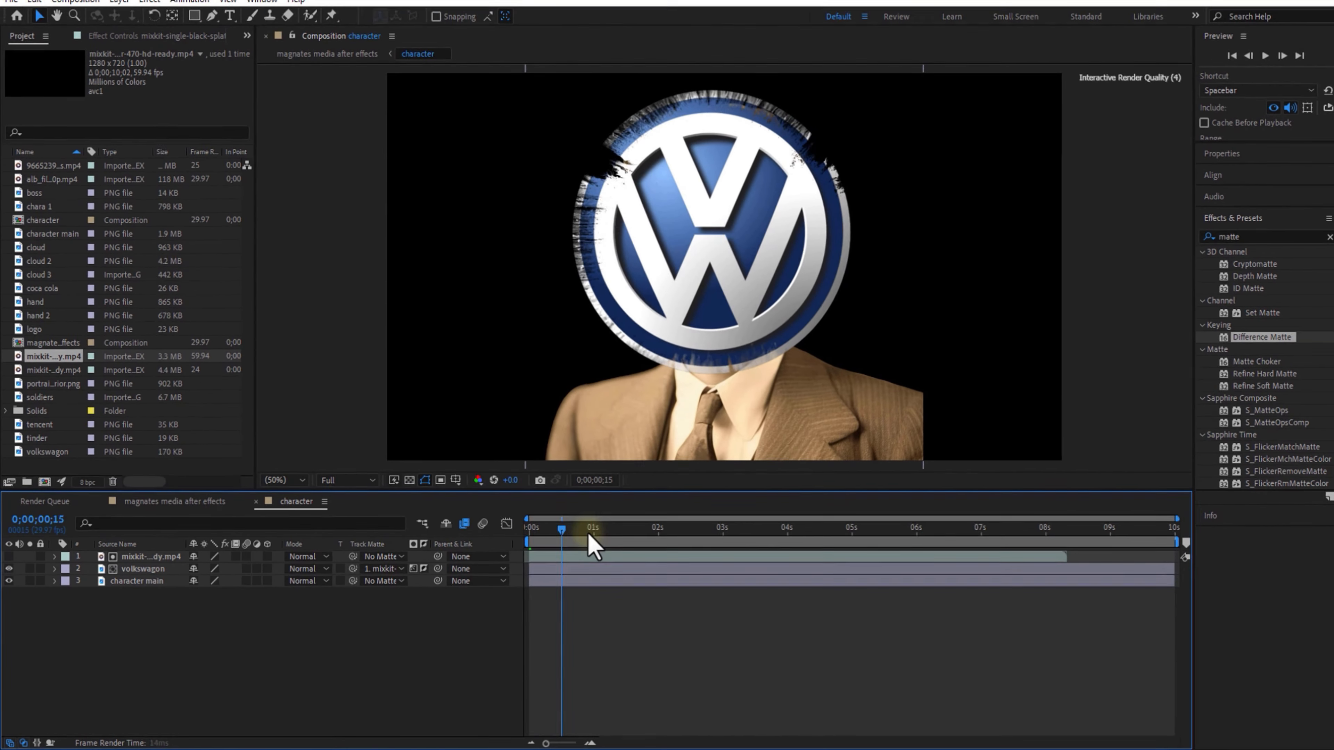
{"action": "left_click", "coordinate": [940, 462]}
{"action": "left_click_drag", "start_coordinate": [727, 549], "coordinate": [609, 568]}
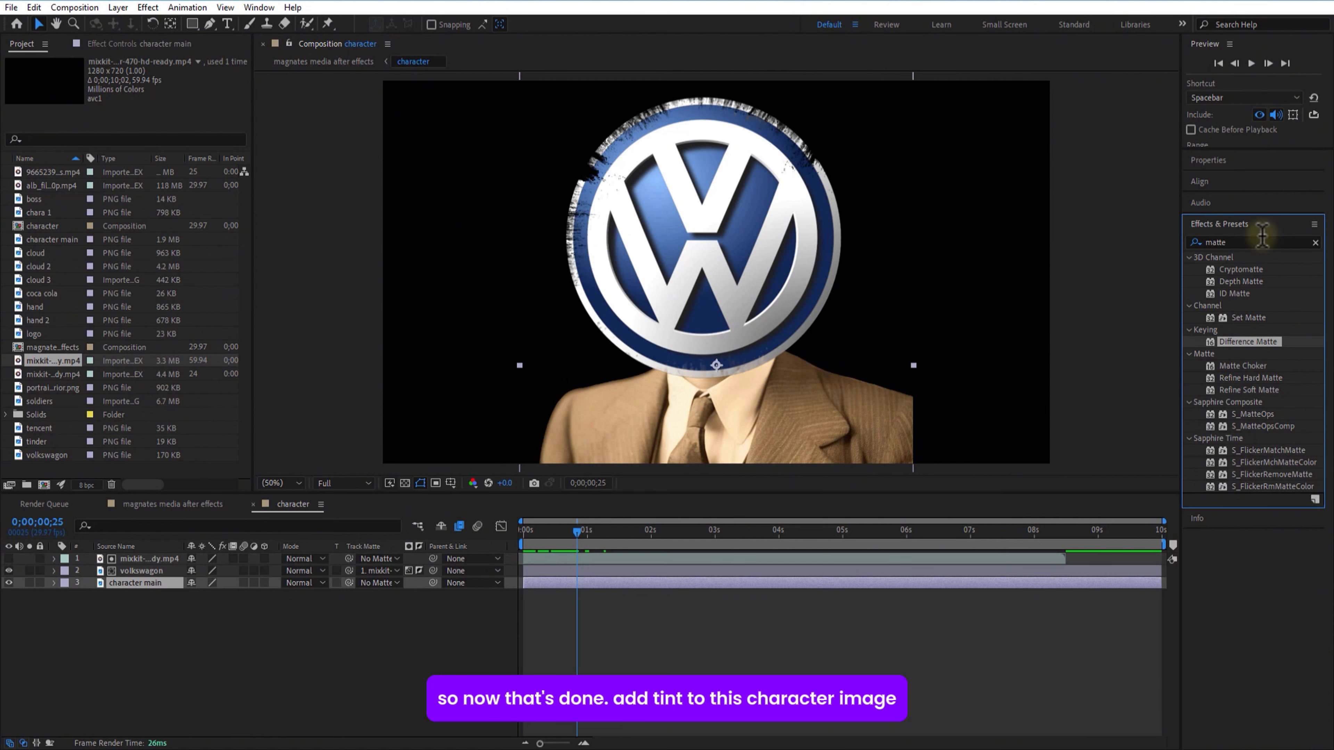
- Find the Tint effect and apply it to the character main layer to make the suited figure black and white
{"action": "left_click", "coordinate": [1259, 242]}
{"action": "key", "text": "BackSpace"}
{"action": "key", "text": "BackSpace"}
{"action": "key", "text": "BackSpace"}
{"action": "key", "text": "BackSpace"}
{"action": "key", "text": "BackSpace"}
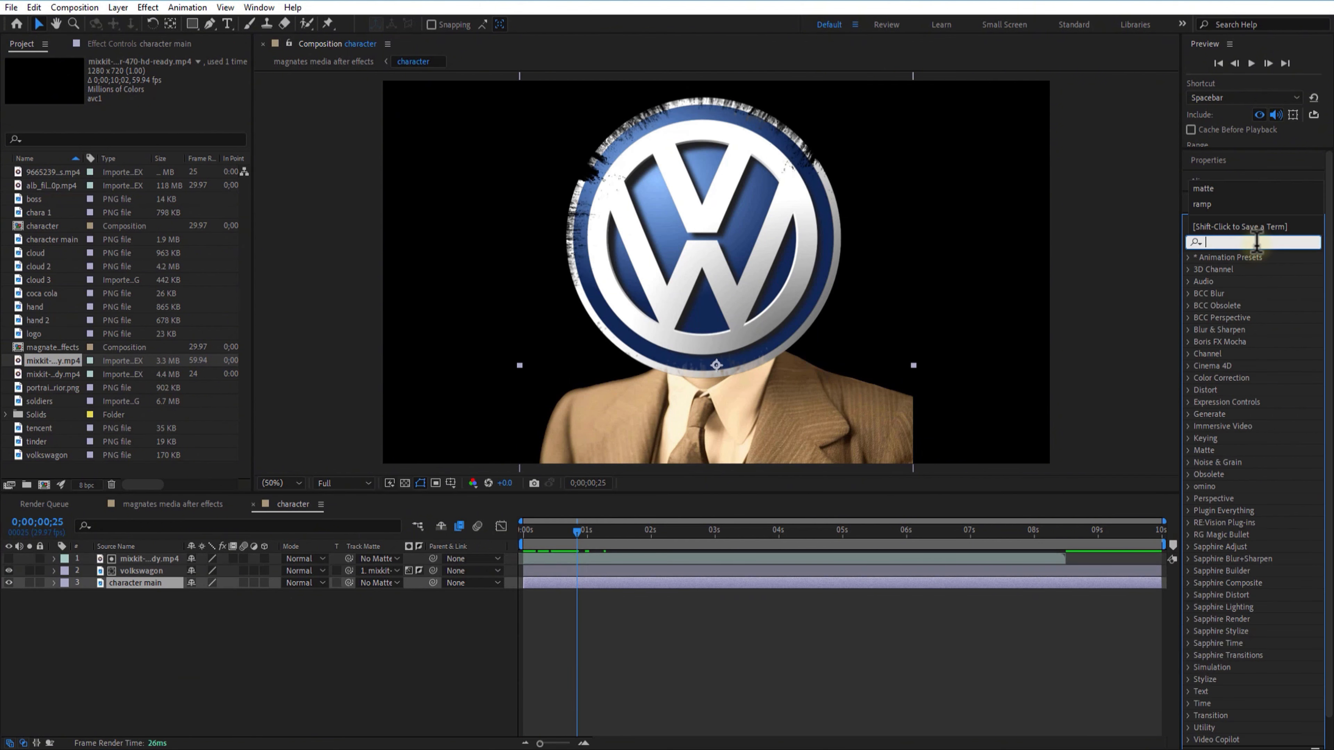
{"action": "type", "text": "tint"}
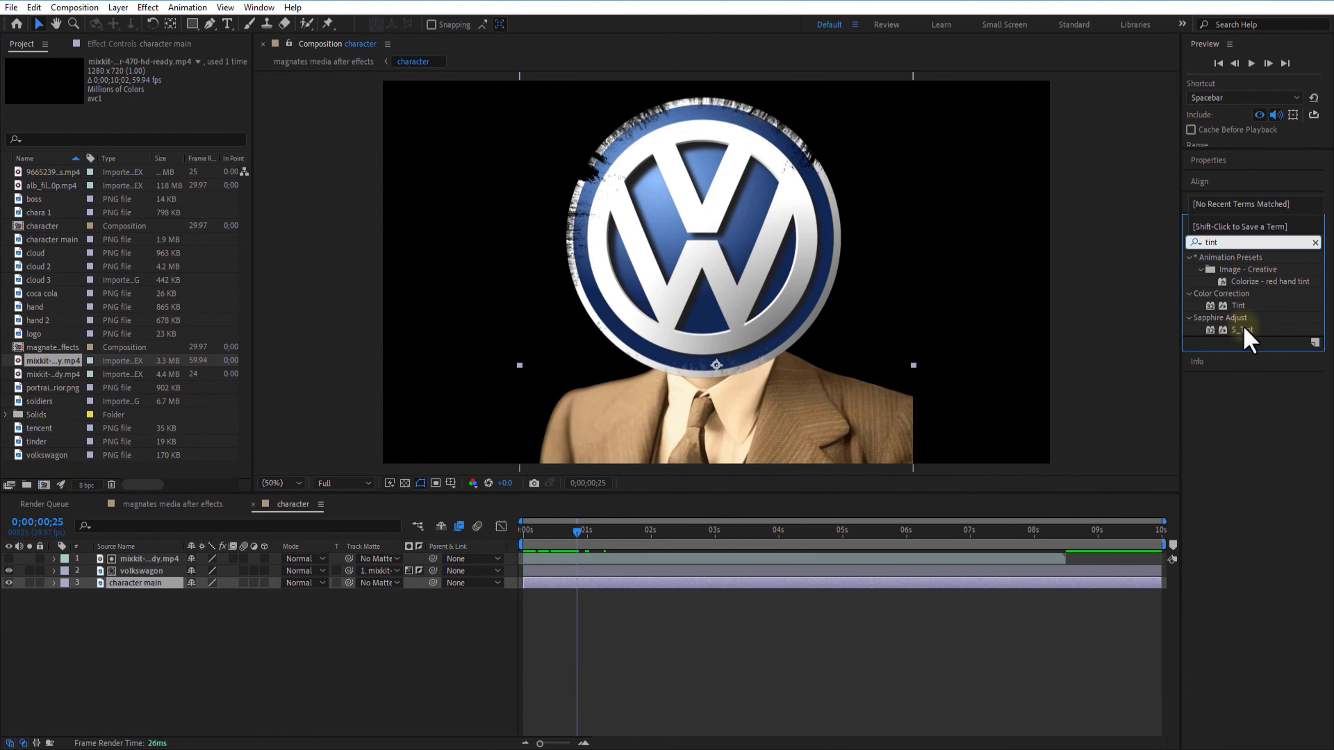
{"action": "left_click_drag", "start_coordinate": [1238, 305], "coordinate": [486, 625]}
{"action": "left_click_drag", "start_coordinate": [146, 593], "coordinate": [147, 586]}
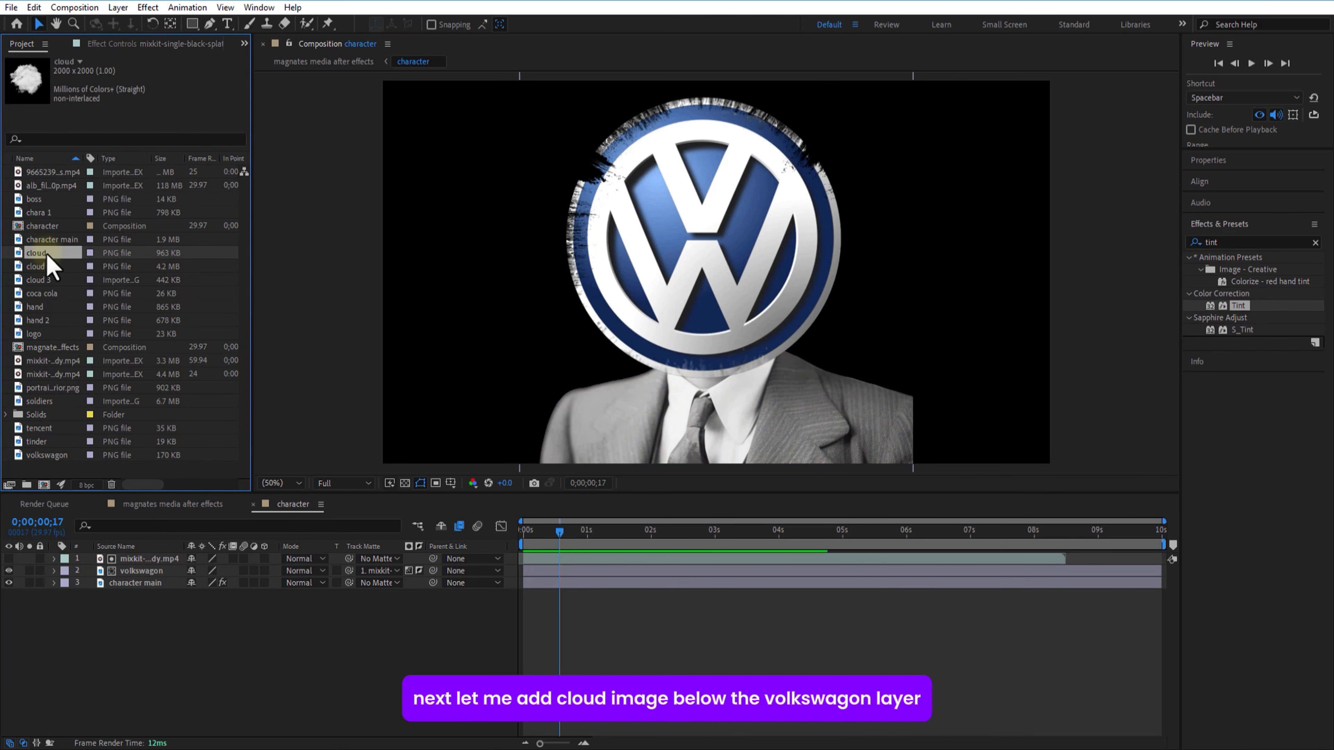
- Place the cloud 2 image beneath the volkswagon layer and stretch it to a scale of 76 by 48%
{"action": "left_click", "coordinate": [42, 266]}
{"action": "left_click_drag", "start_coordinate": [85, 414], "coordinate": [274, 565]}
{"action": "key", "text": "s"}
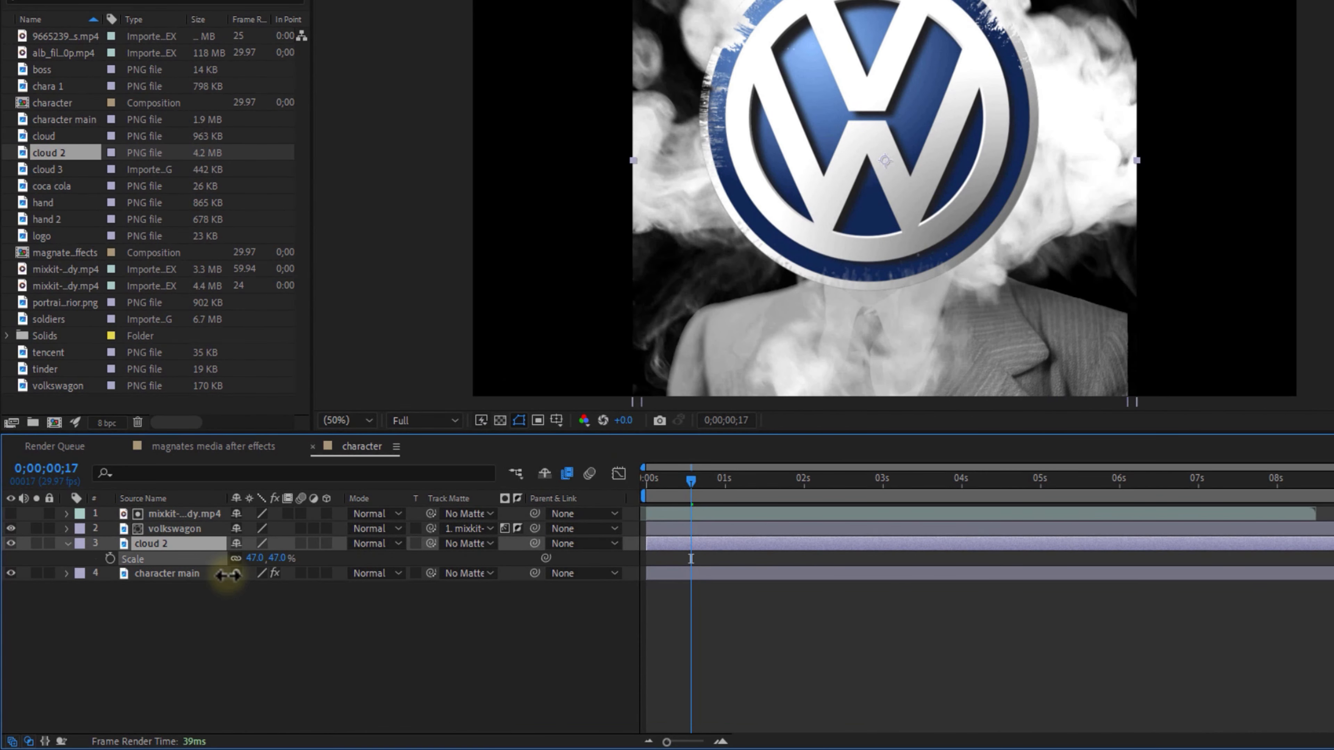
{"action": "left_click", "coordinate": [220, 662]}
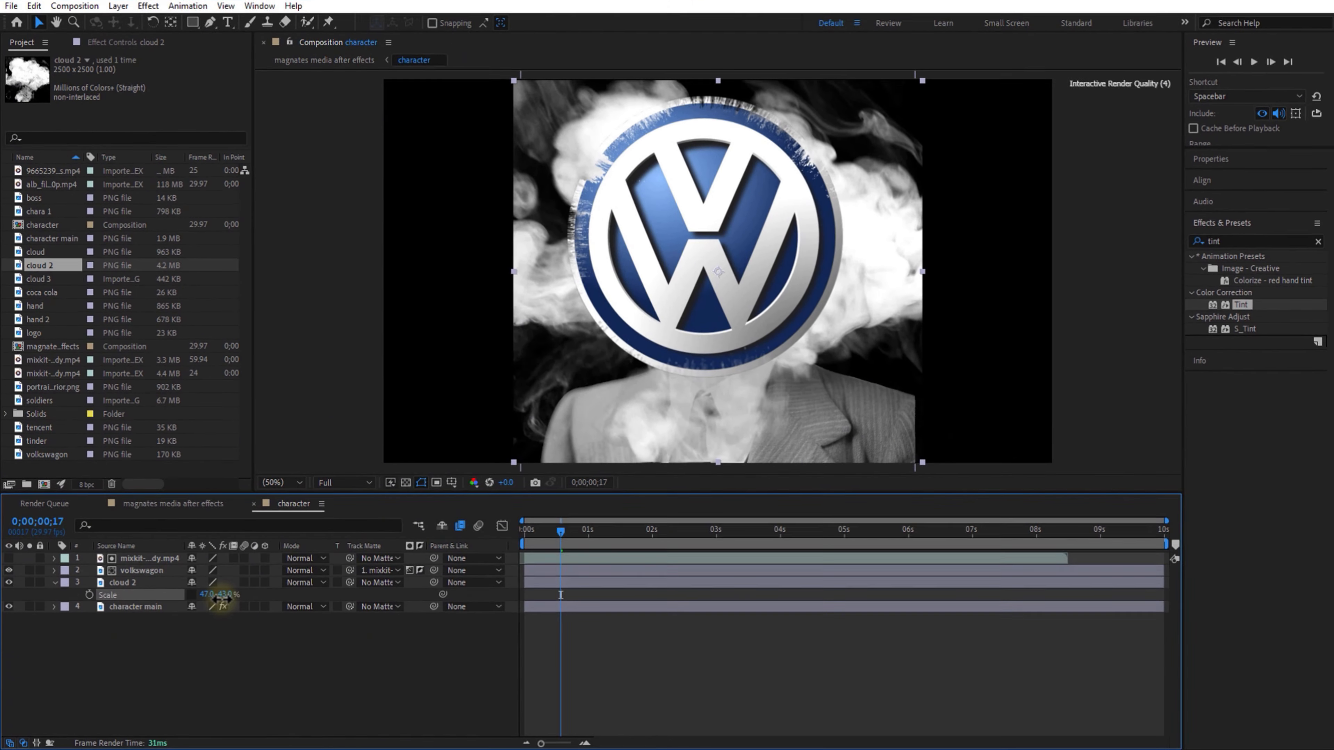
{"action": "left_click_drag", "start_coordinate": [221, 599], "coordinate": [220, 609]}
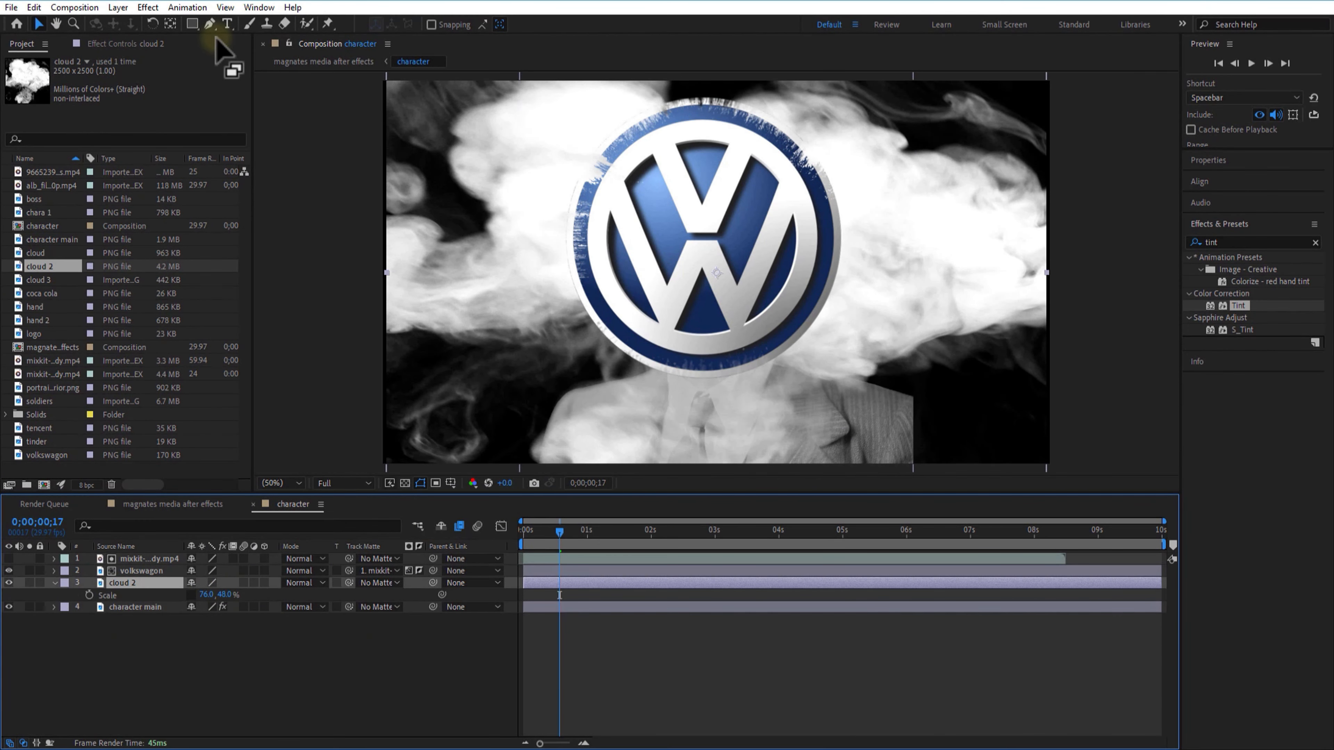
- Draw a closed, curved Pen tool mask on the cloud 2 layer around the logo, ending above the character's suit
{"action": "left_click", "coordinate": [210, 24]}
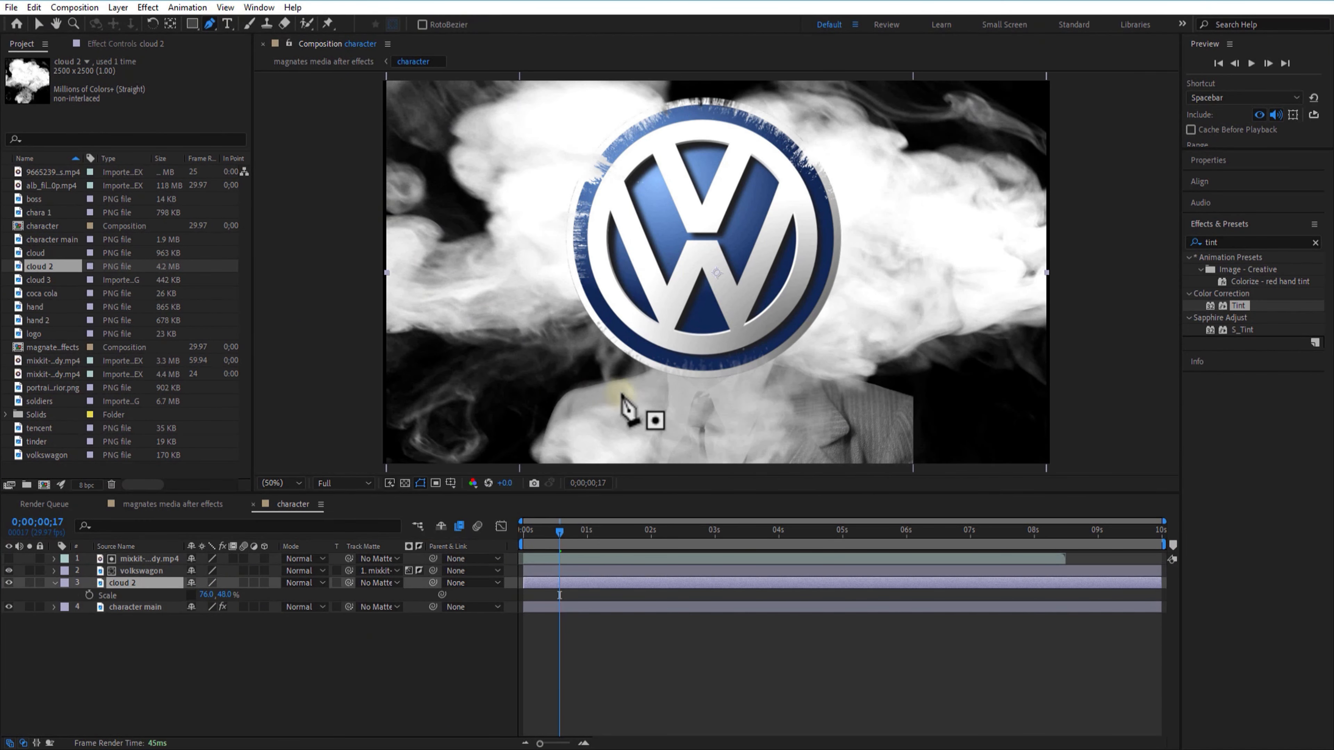
{"action": "left_click", "coordinate": [579, 400]}
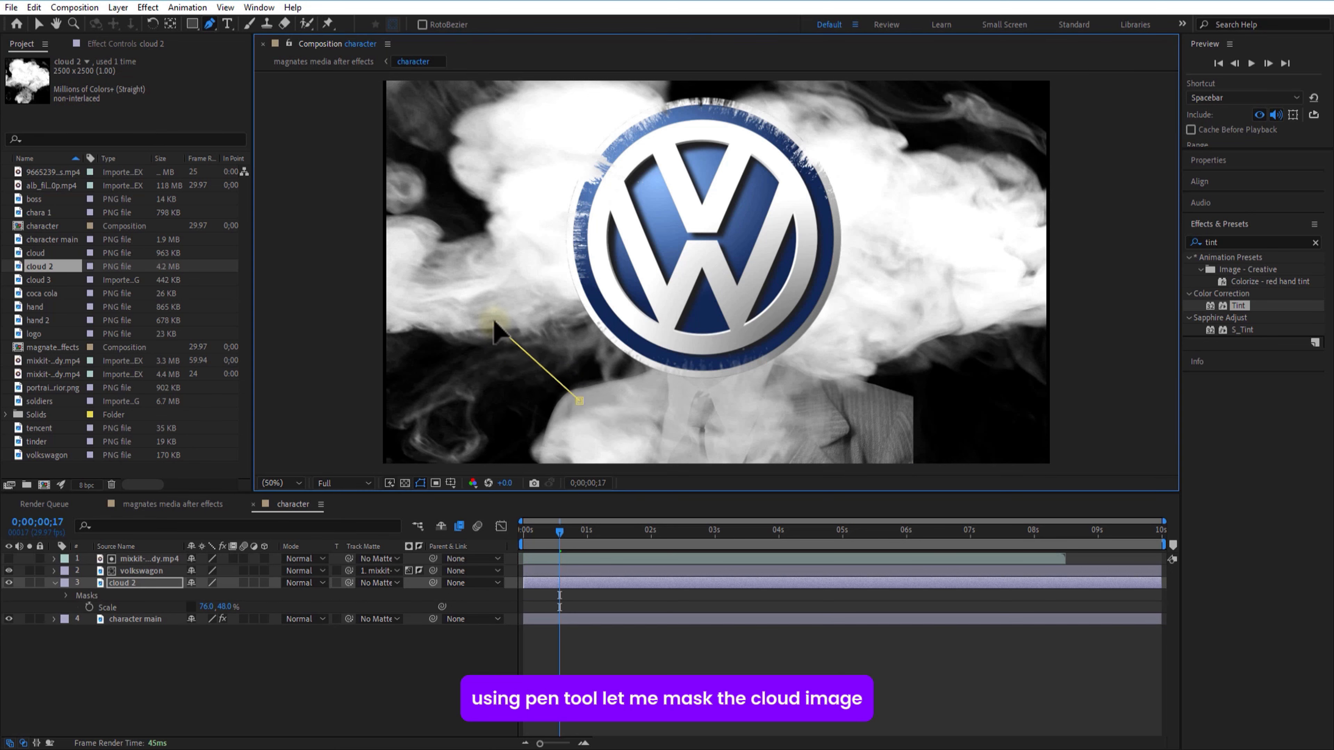
{"action": "left_click_drag", "start_coordinate": [535, 116], "coordinate": [548, 98]}
{"action": "left_click_drag", "start_coordinate": [702, 84], "coordinate": [841, 93]}
{"action": "left_click_drag", "start_coordinate": [949, 148], "coordinate": [964, 181]}
{"action": "left_click_drag", "start_coordinate": [988, 294], "coordinate": [991, 322]}
{"action": "left_click", "coordinate": [900, 391]}
{"action": "left_click", "coordinate": [580, 400]}
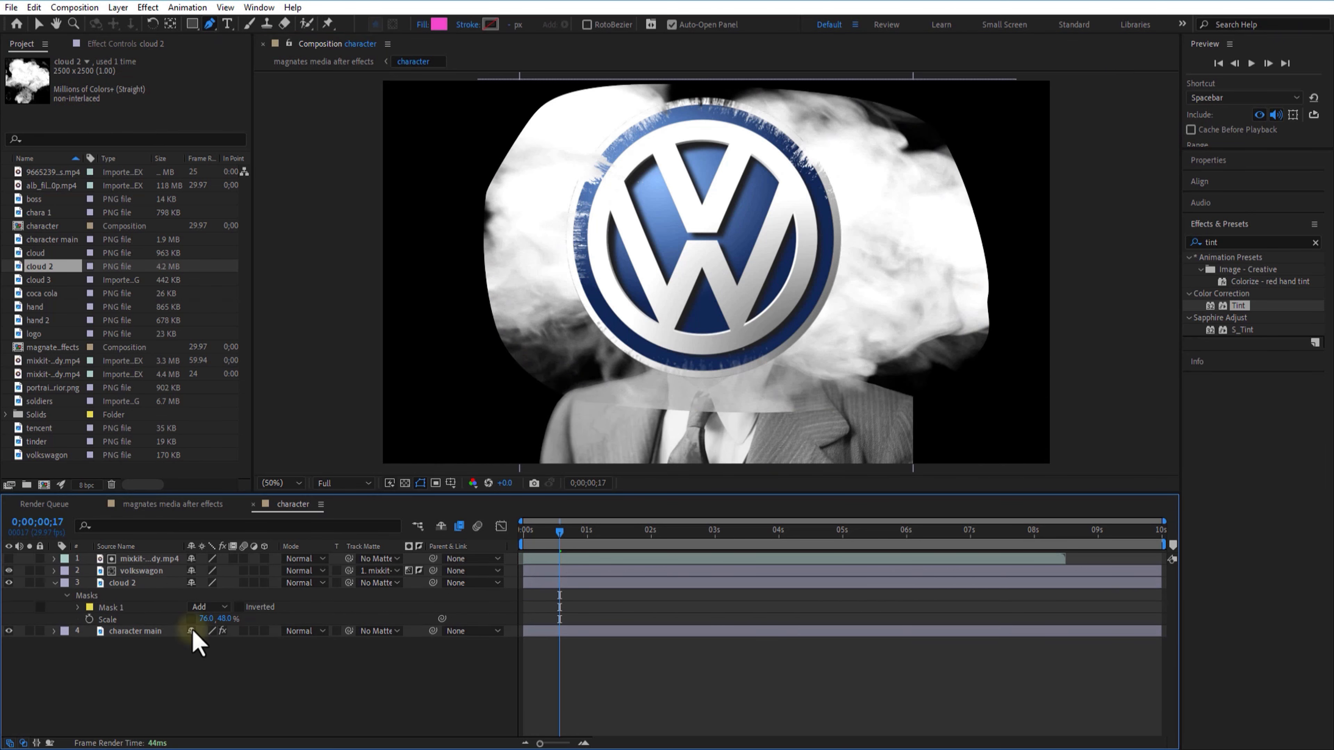
- Soften the cloud 2 mask with a feather of 139 pixels
{"action": "left_click", "coordinate": [79, 607]}
{"action": "left_click_drag", "start_coordinate": [206, 631], "coordinate": [196, 596]}
{"action": "left_click", "coordinate": [223, 706]}
- Reshape the cloud 2 mask path, drawing its sides and lower edge closer to the logo and extending it above the frame
{"action": "left_click", "coordinate": [122, 582]}
{"action": "key", "text": "s"}
{"action": "key", "text": "m"}
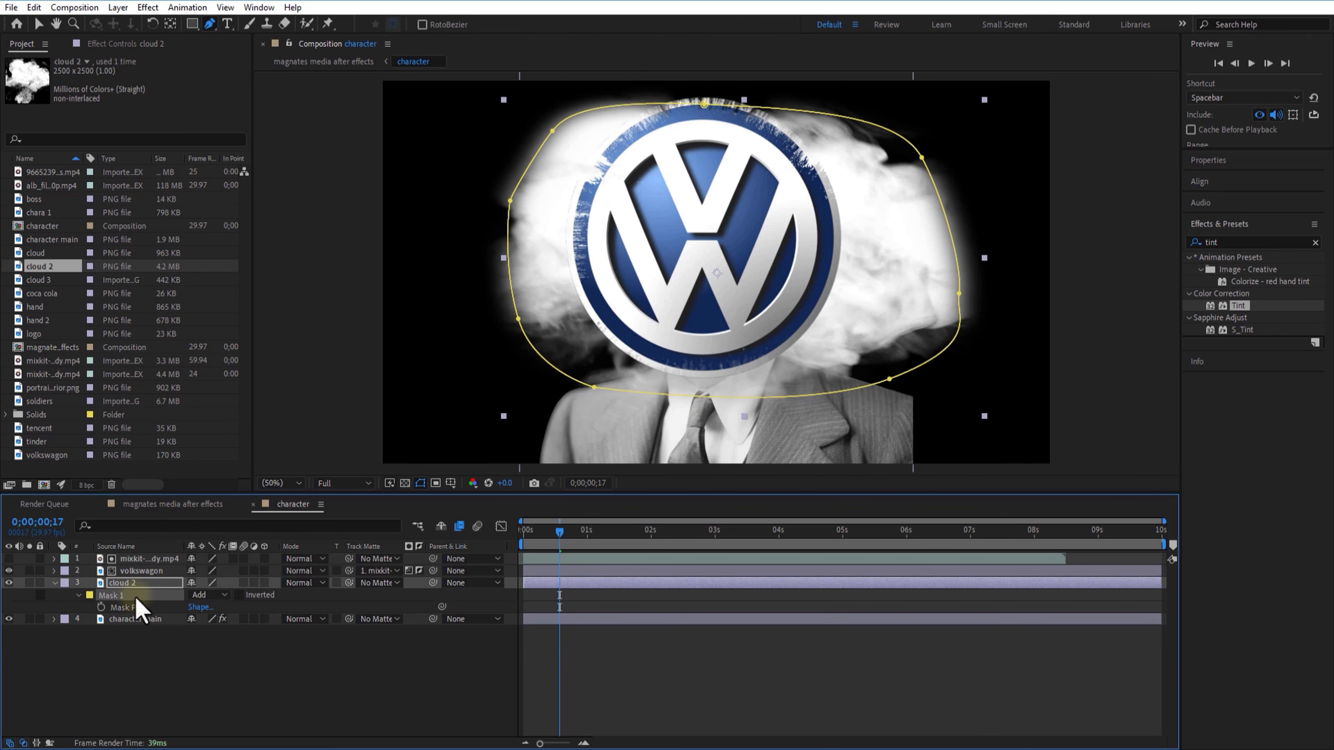
{"action": "left_click_drag", "start_coordinate": [714, 397], "coordinate": [712, 370]}
{"action": "left_click", "coordinate": [289, 673]}
{"action": "left_click", "coordinate": [123, 583]}
{"action": "key", "text": "m"}
{"action": "key", "text": "m"}
{"action": "left_click_drag", "start_coordinate": [932, 129], "coordinate": [910, 143]}
{"action": "left_click_drag", "start_coordinate": [911, 203], "coordinate": [890, 203]}
{"action": "left_click_drag", "start_coordinate": [494, 215], "coordinate": [530, 207]}
{"action": "left_click_drag", "start_coordinate": [880, 381], "coordinate": [877, 364]}
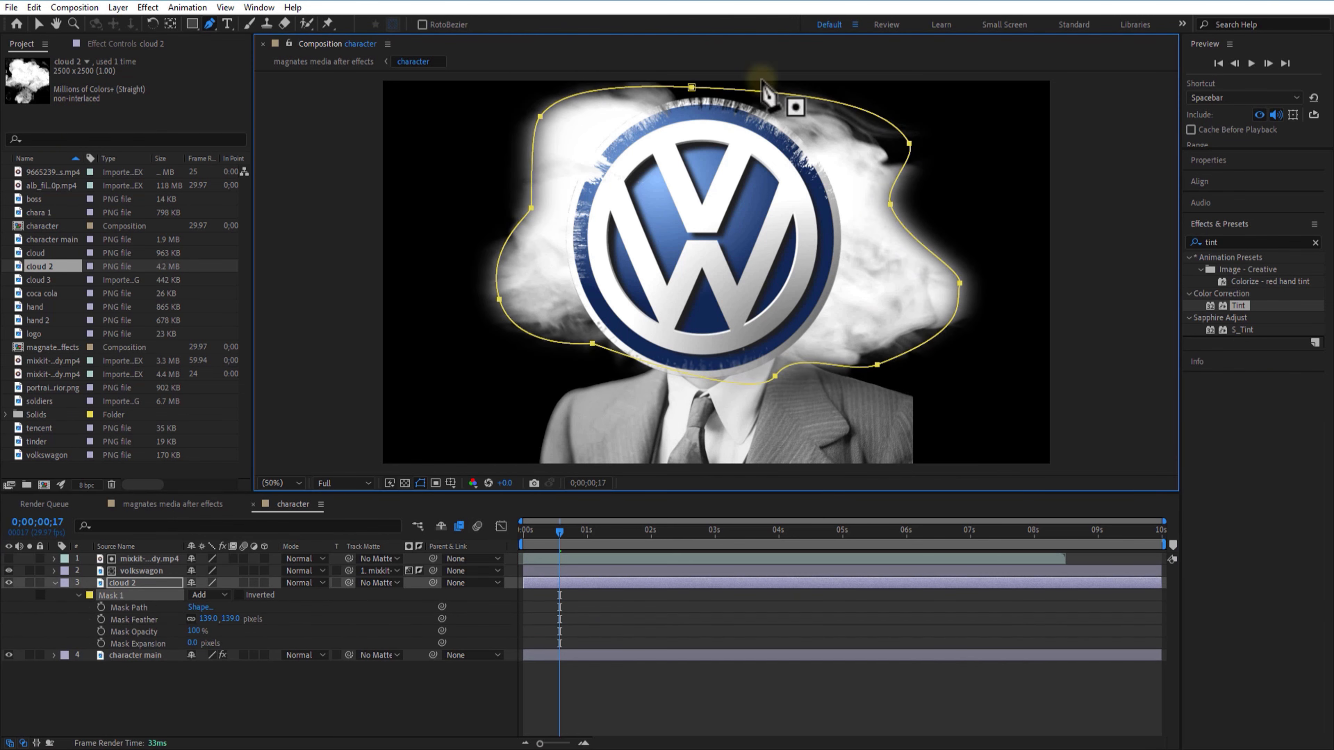
{"action": "left_click_drag", "start_coordinate": [768, 93], "coordinate": [769, 57]}
{"action": "left_click_drag", "start_coordinate": [570, 346], "coordinate": [558, 361]}
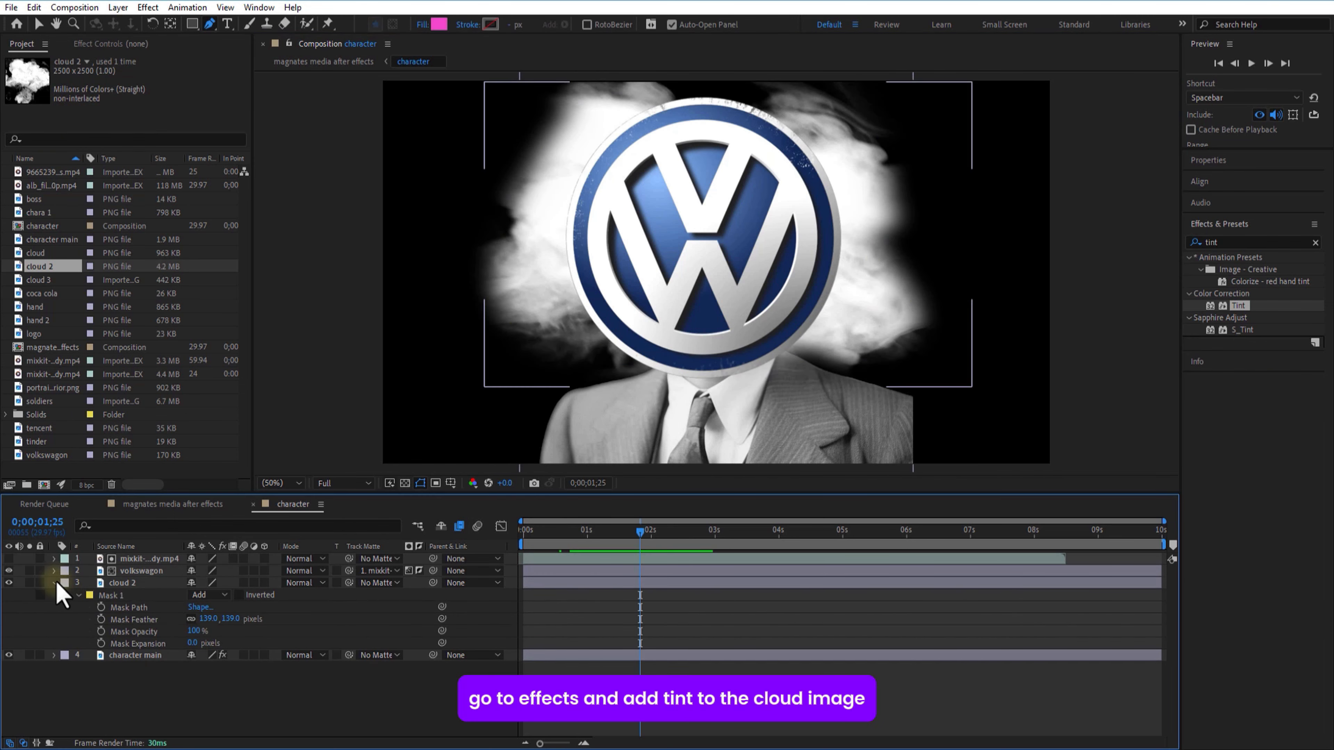
- Apply the Tint effect to the cloud 2 layer
{"action": "left_click", "coordinate": [54, 582]}
{"action": "left_click", "coordinate": [126, 584]}
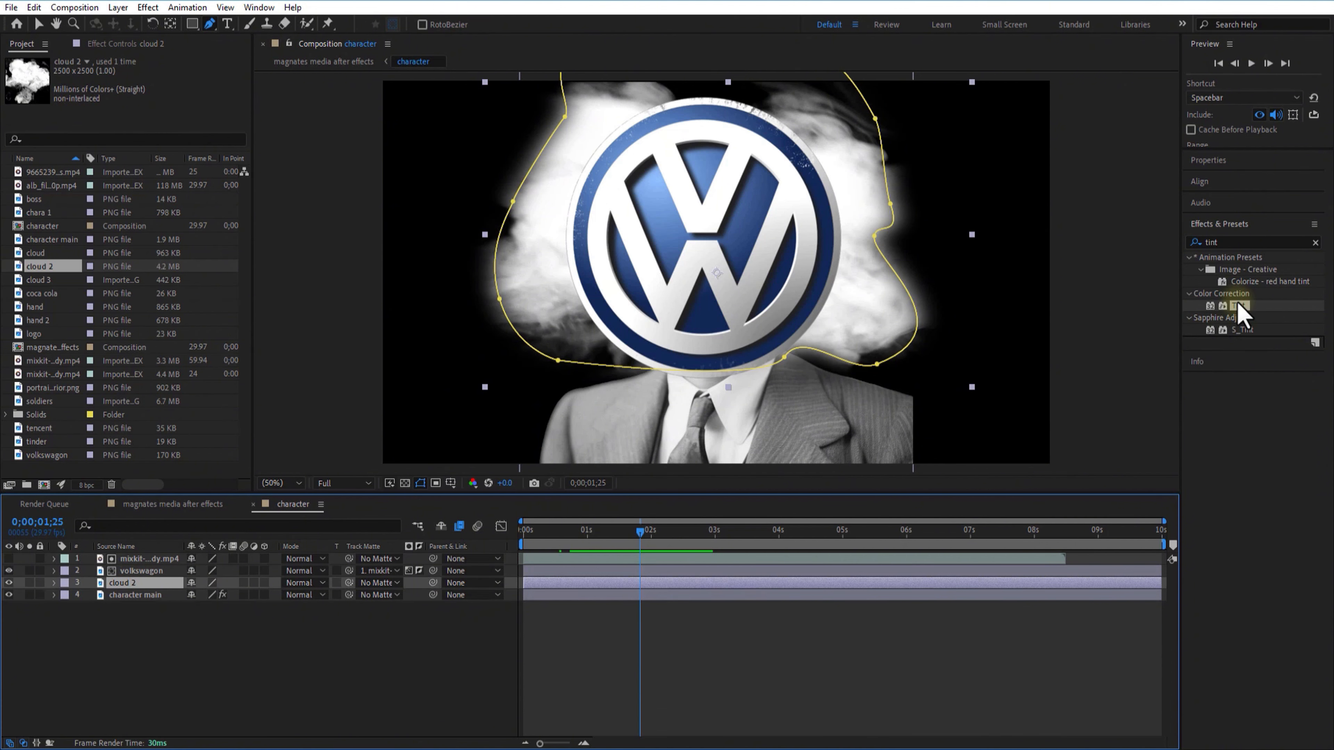
{"action": "left_click_drag", "start_coordinate": [1239, 305], "coordinate": [178, 586]}
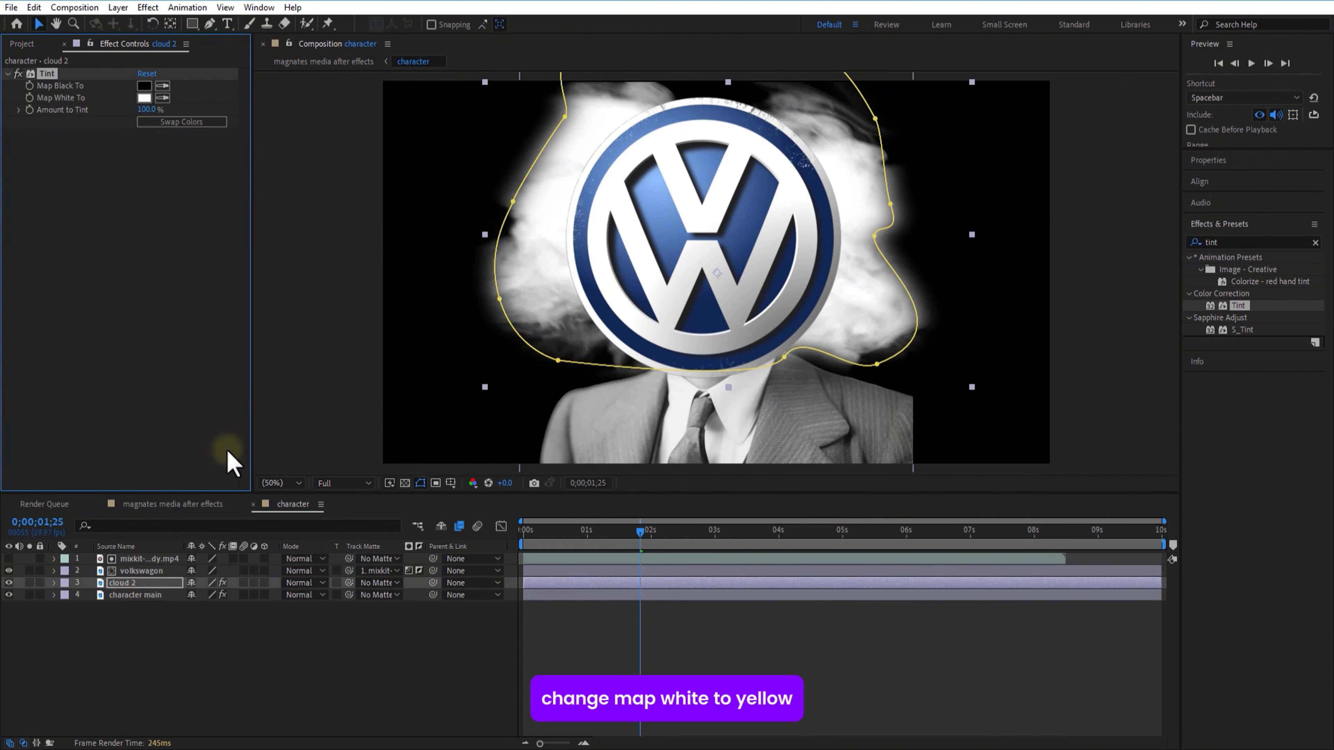
- Map the white of the cloud 2 tint to a golden yellow and lower the amount of tint
{"action": "left_click", "coordinate": [144, 98]}
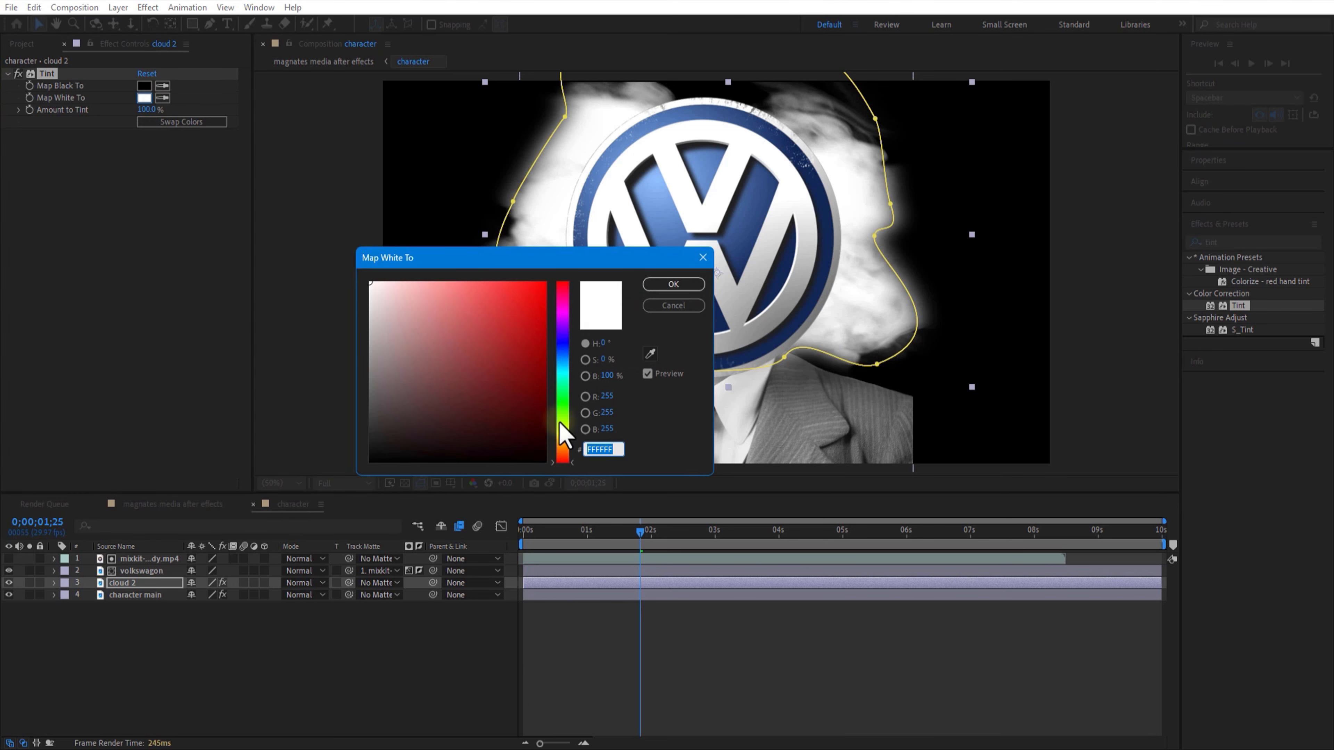
{"action": "left_click", "coordinate": [562, 432]}
{"action": "left_click", "coordinate": [521, 315]}
{"action": "left_click", "coordinate": [492, 294]}
{"action": "left_click", "coordinate": [673, 284]}
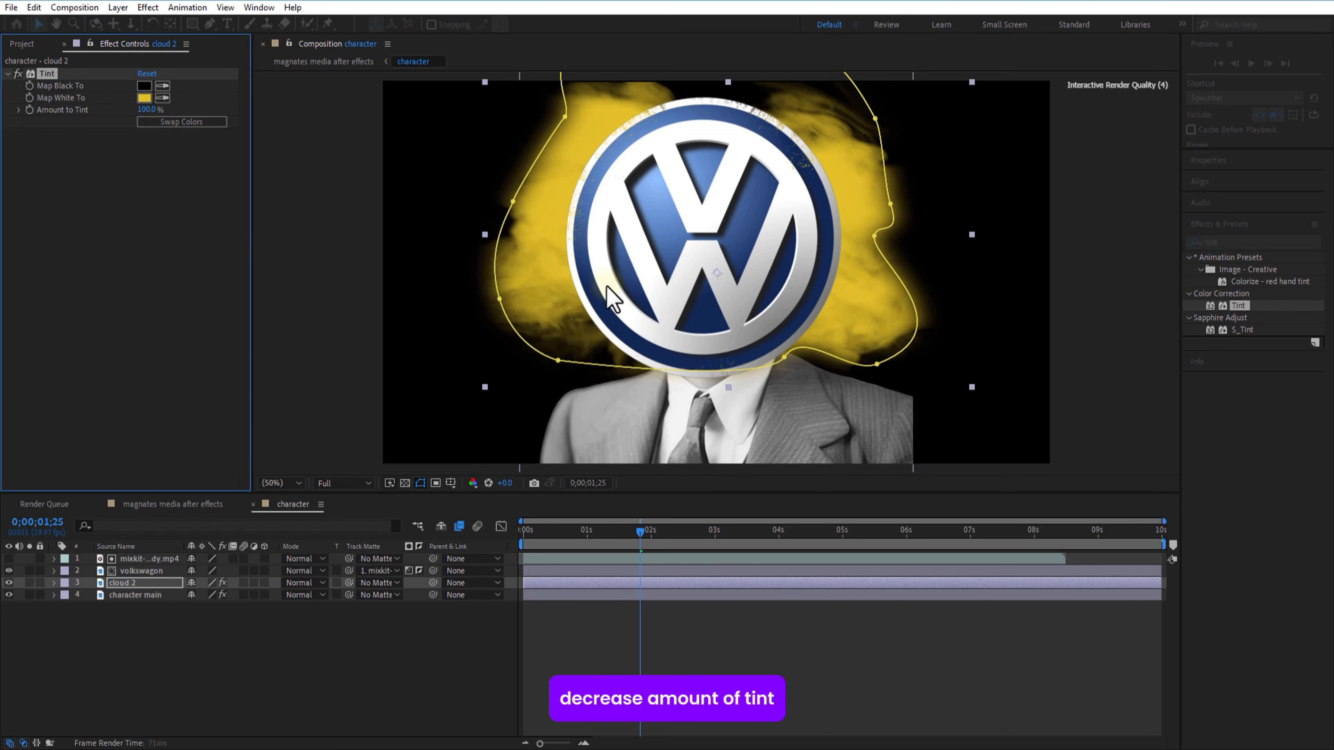
{"action": "left_click_drag", "start_coordinate": [151, 115], "coordinate": [121, 123]}
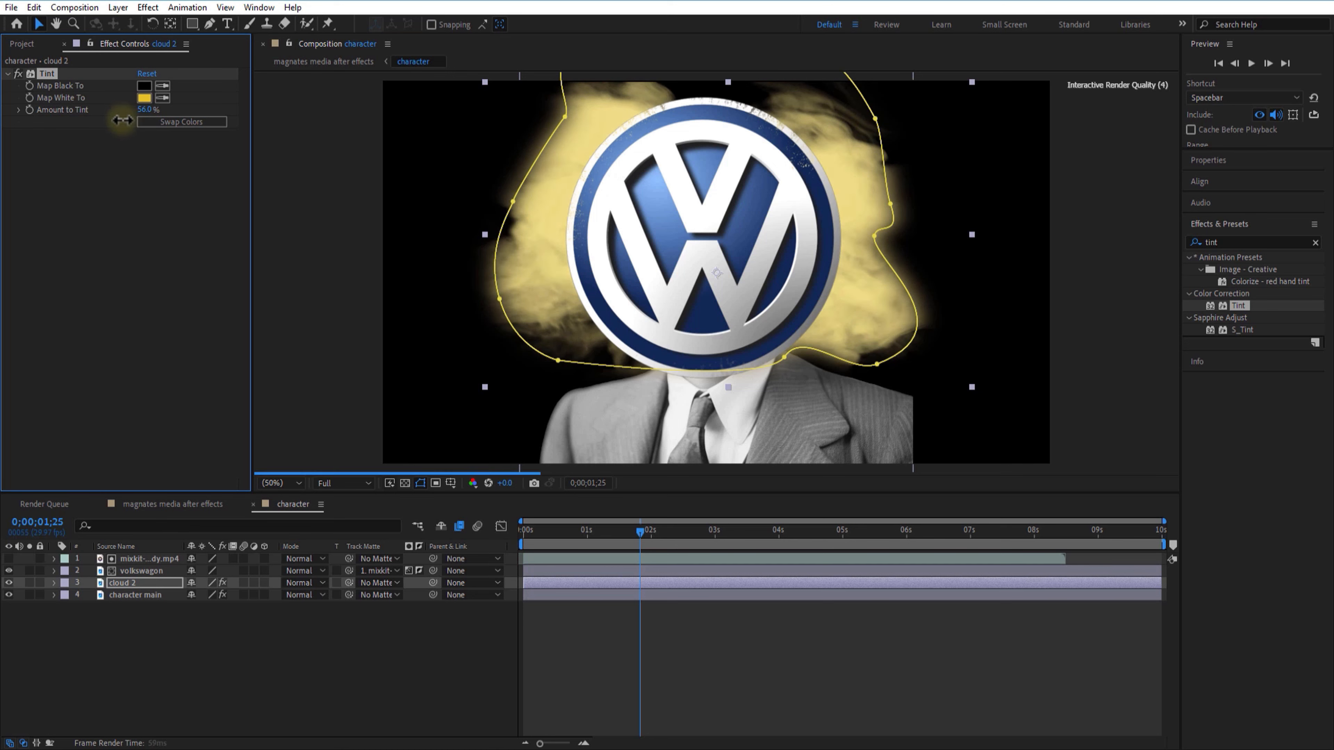
- In the magnates media after effects composition, split the character layer at 0;00;01;00 and remove the part after it
{"action": "left_click", "coordinate": [158, 506]}
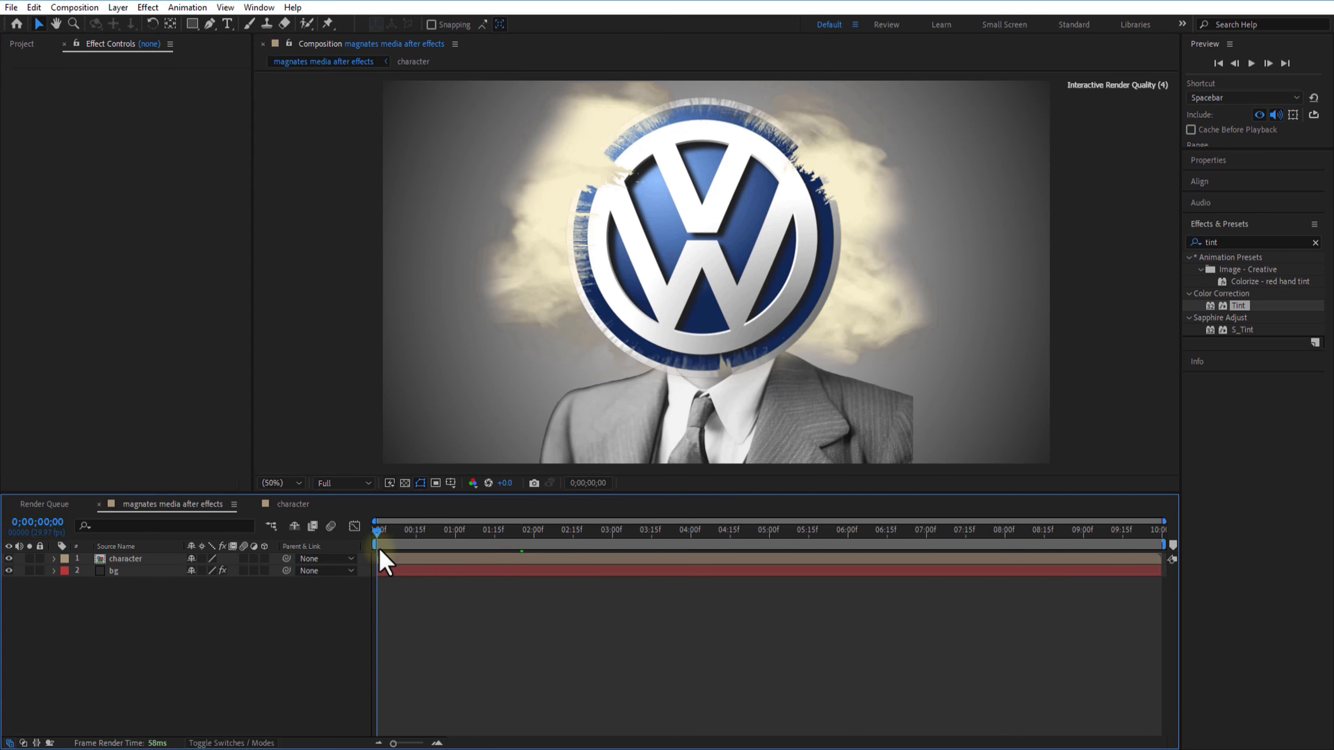
{"action": "left_click", "coordinate": [459, 561]}
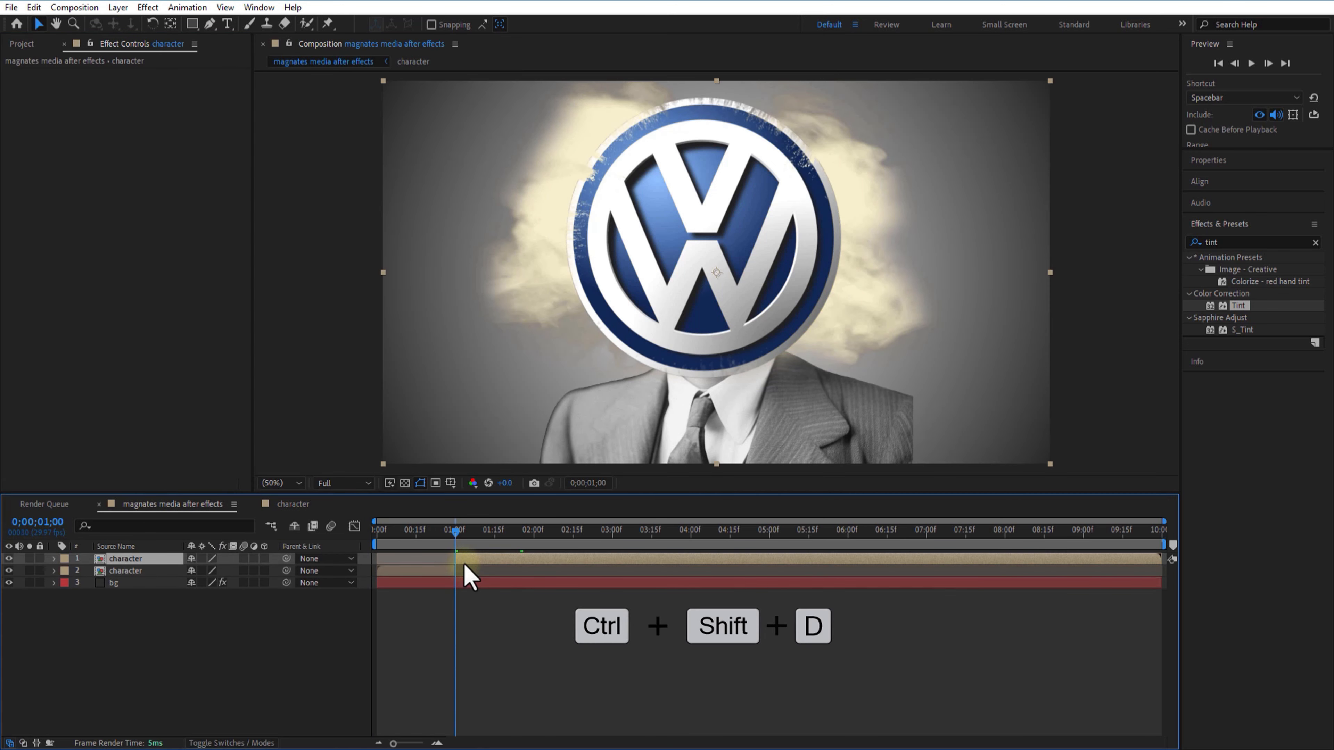
{"action": "key", "text": "ctrl+shift+d"}
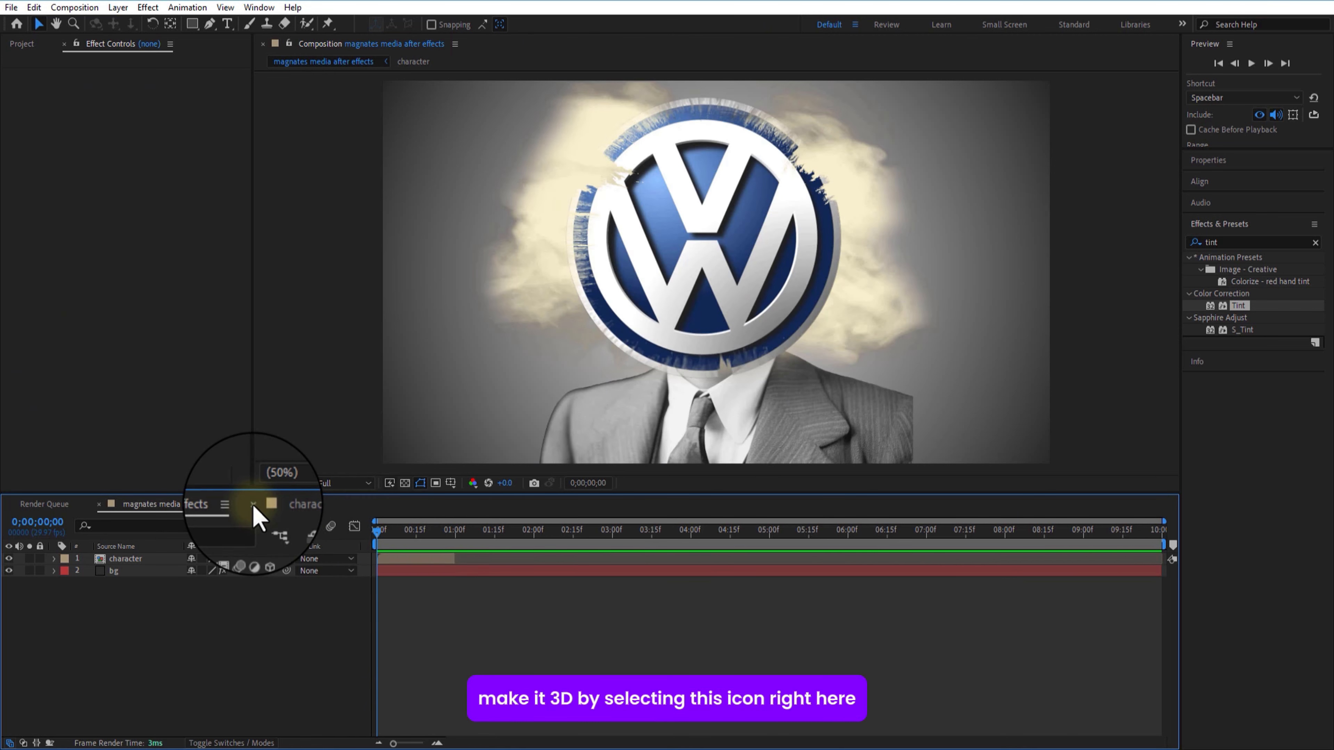
- Make the character layer 3D and keyframe its Z position from -60 at the start to 0 at 0;00;00;29
{"action": "left_click", "coordinate": [264, 558]}
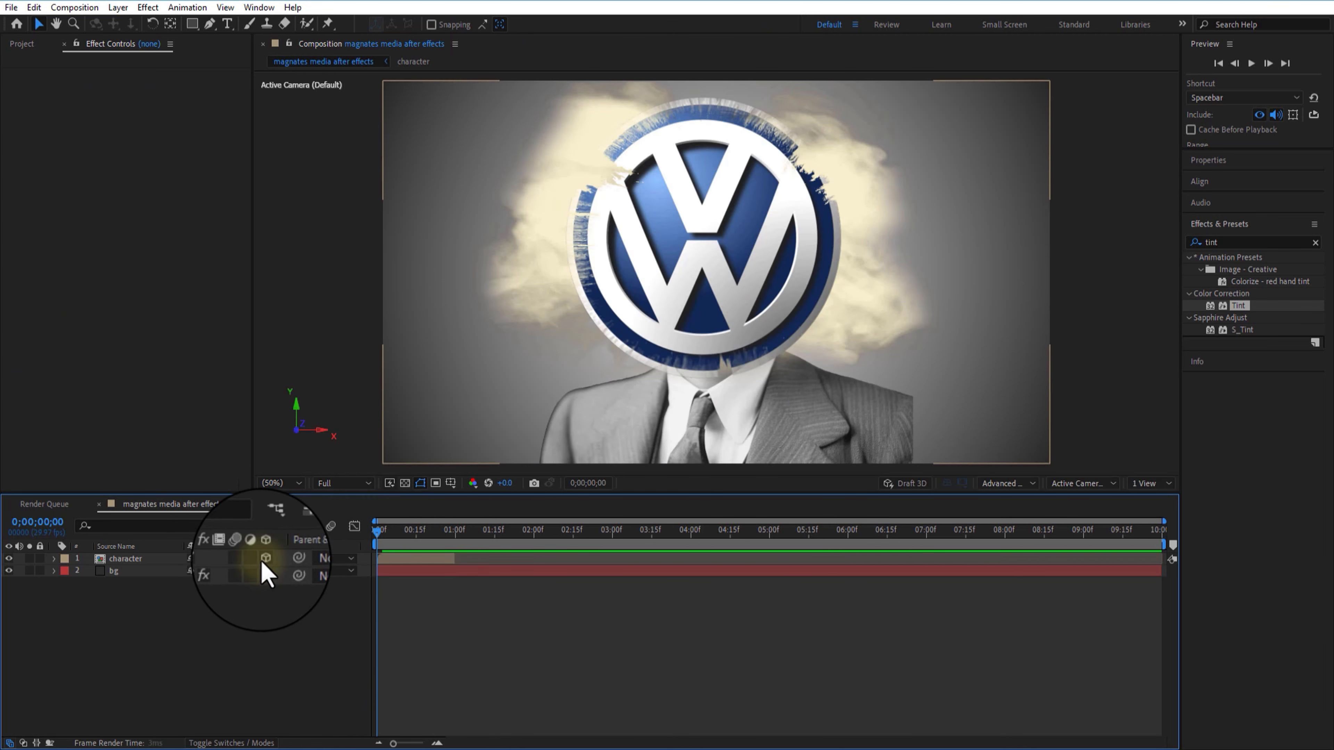
{"action": "left_click", "coordinate": [156, 558]}
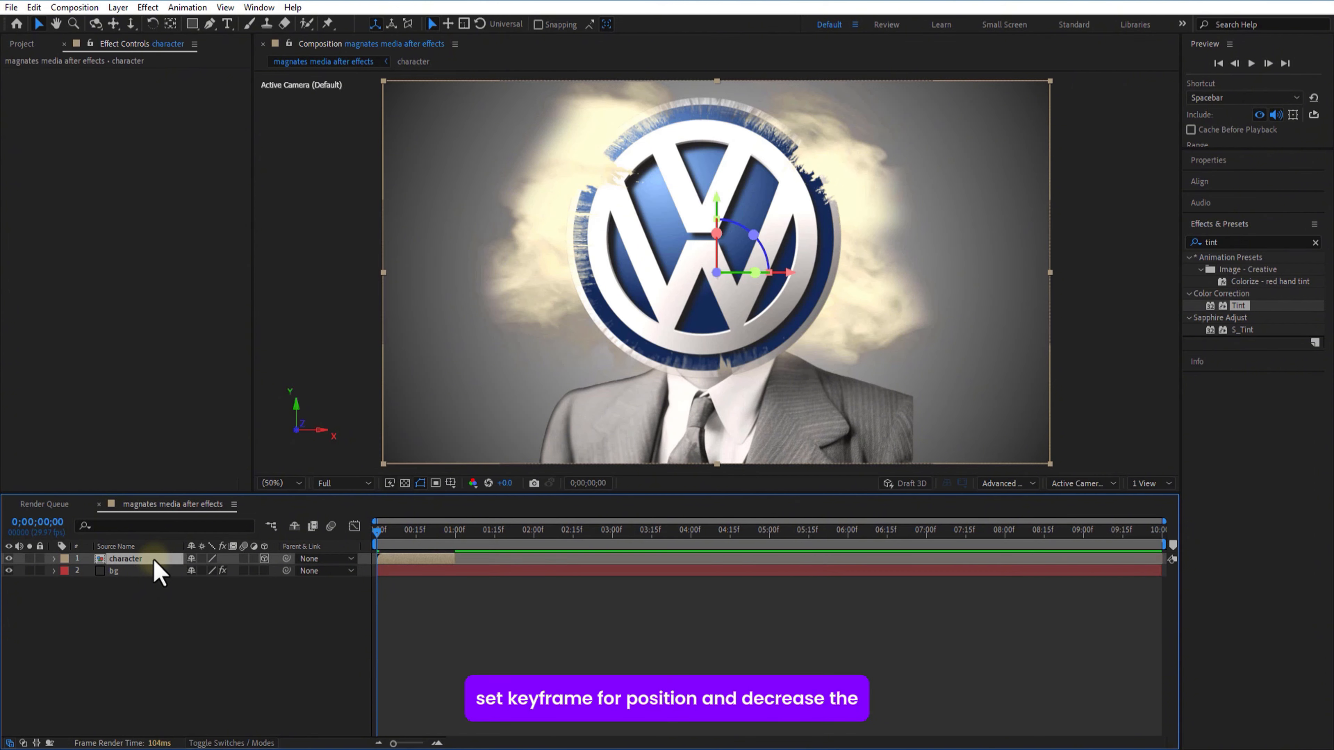
{"action": "key", "text": "alt+shift+p"}
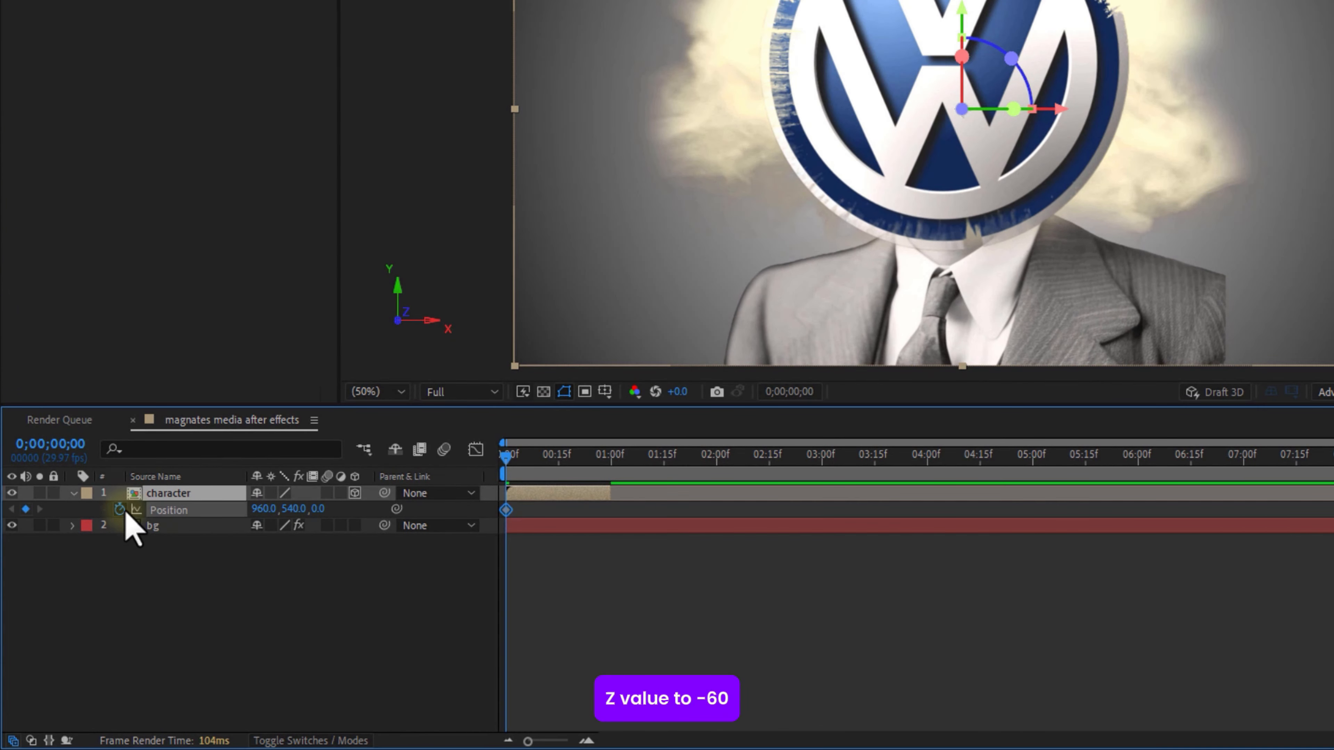
{"action": "left_click_drag", "start_coordinate": [315, 510], "coordinate": [269, 514]}
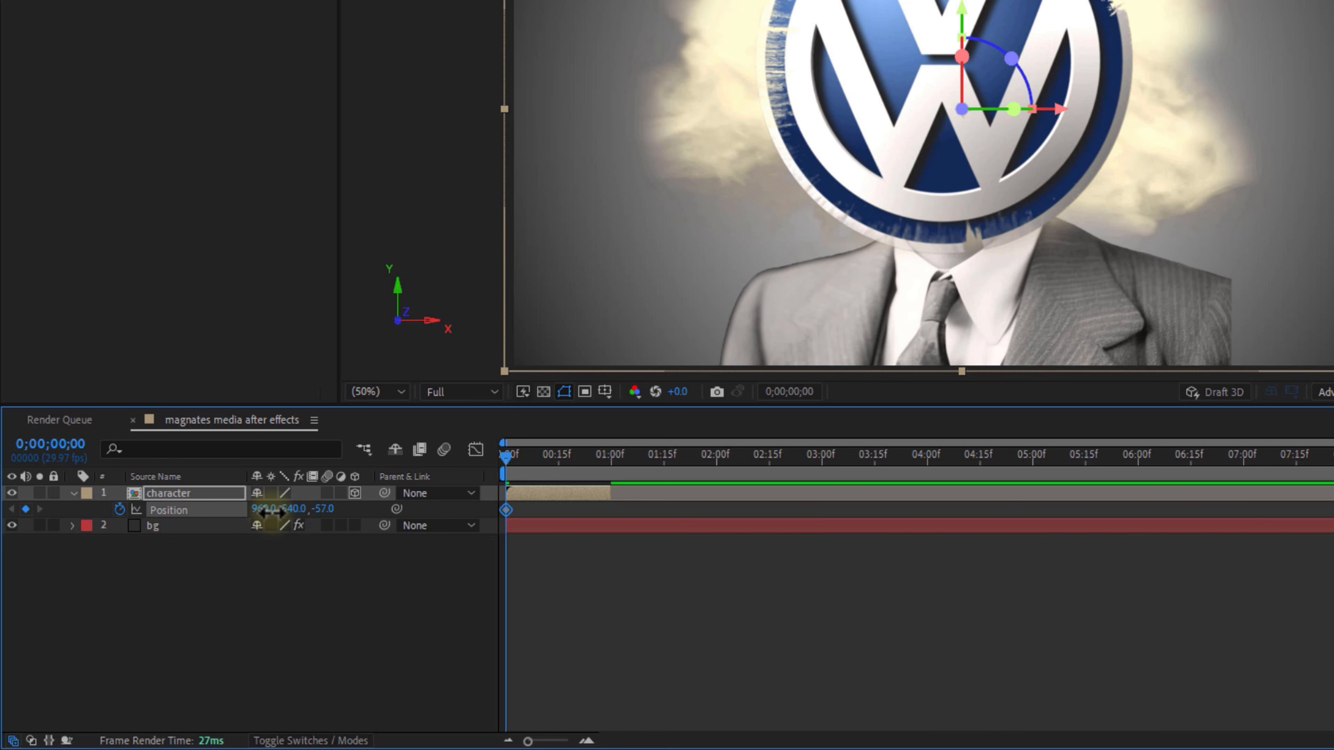
{"action": "left_click_drag", "start_coordinate": [506, 456], "coordinate": [608, 491]}
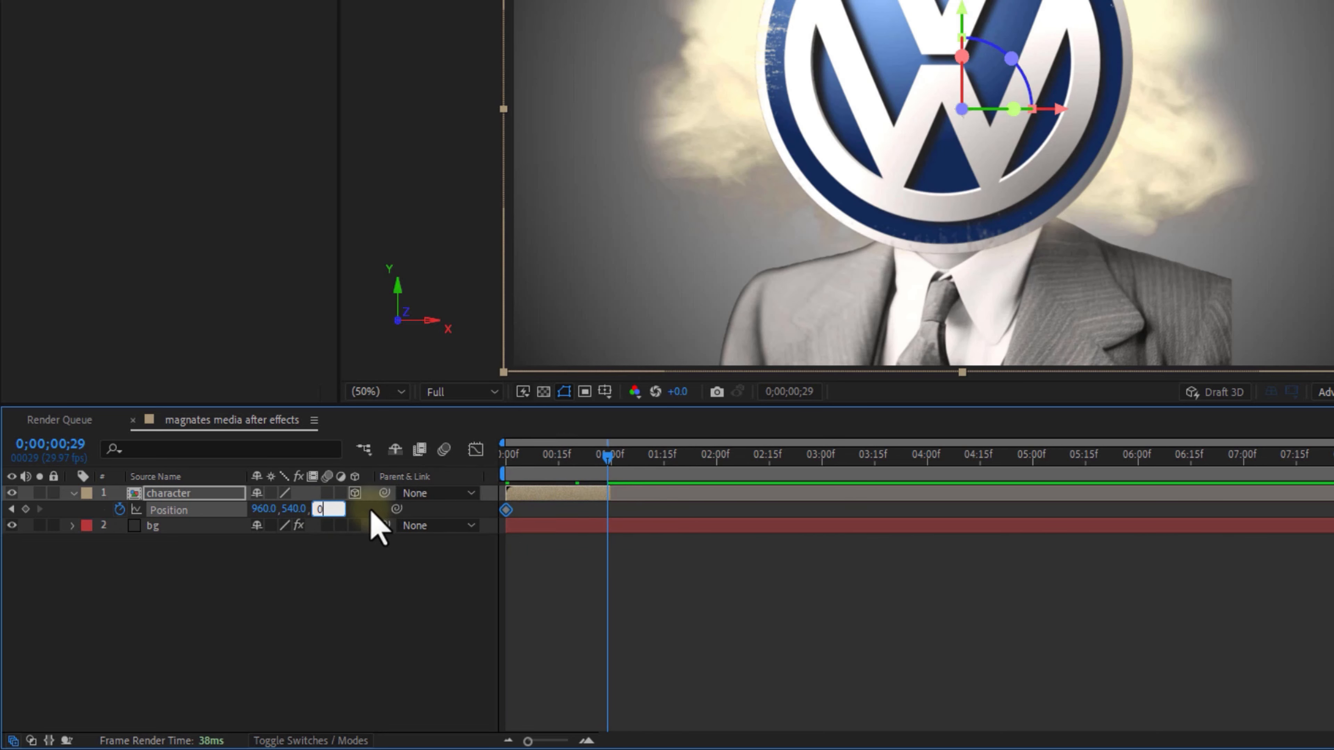
{"action": "key", "text": "Return"}
- Move the second position keyframe past the end of the character layer and apply Easy Ease to both keyframes
{"action": "left_click_drag", "start_coordinate": [607, 511], "coordinate": [503, 522]}
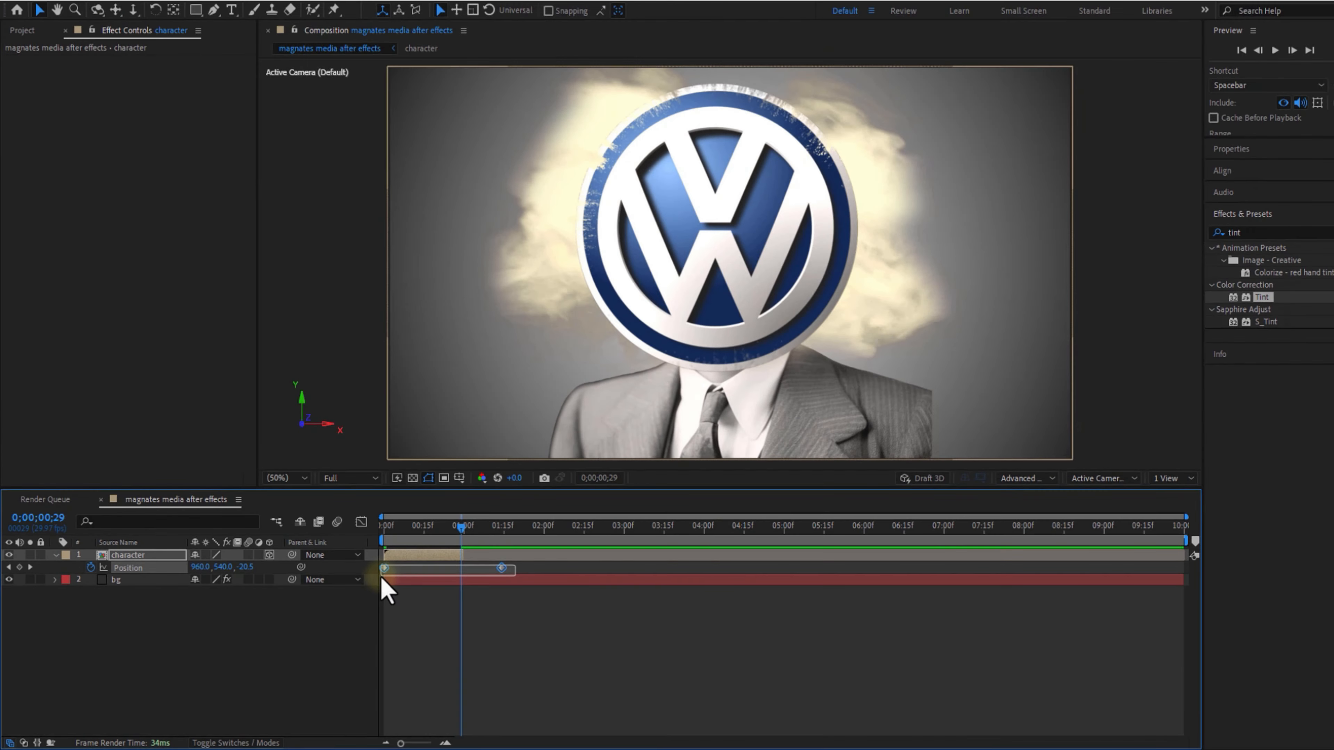
{"action": "right_click", "coordinate": [384, 567]}
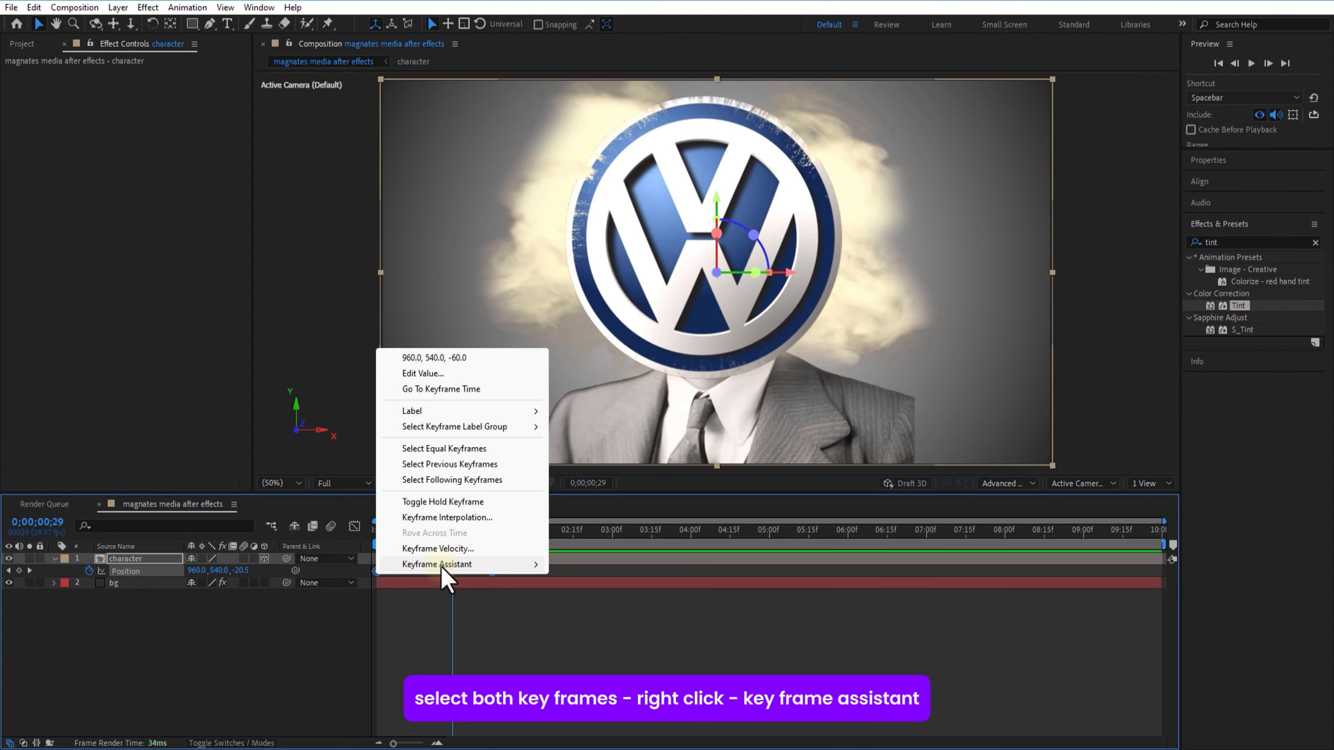
{"action": "mouse_move", "coordinate": [448, 567]}
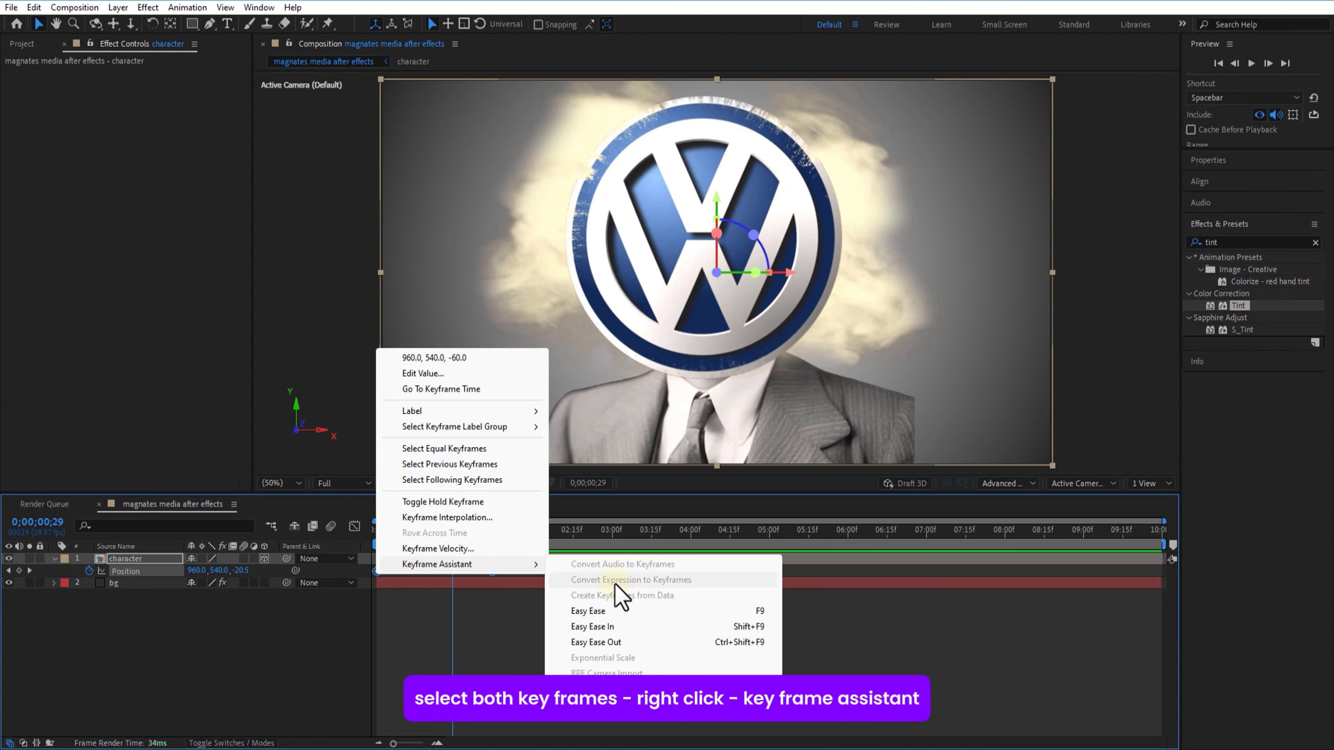
{"action": "left_click", "coordinate": [618, 611]}
{"action": "left_click_drag", "start_coordinate": [457, 531], "coordinate": [377, 545]}
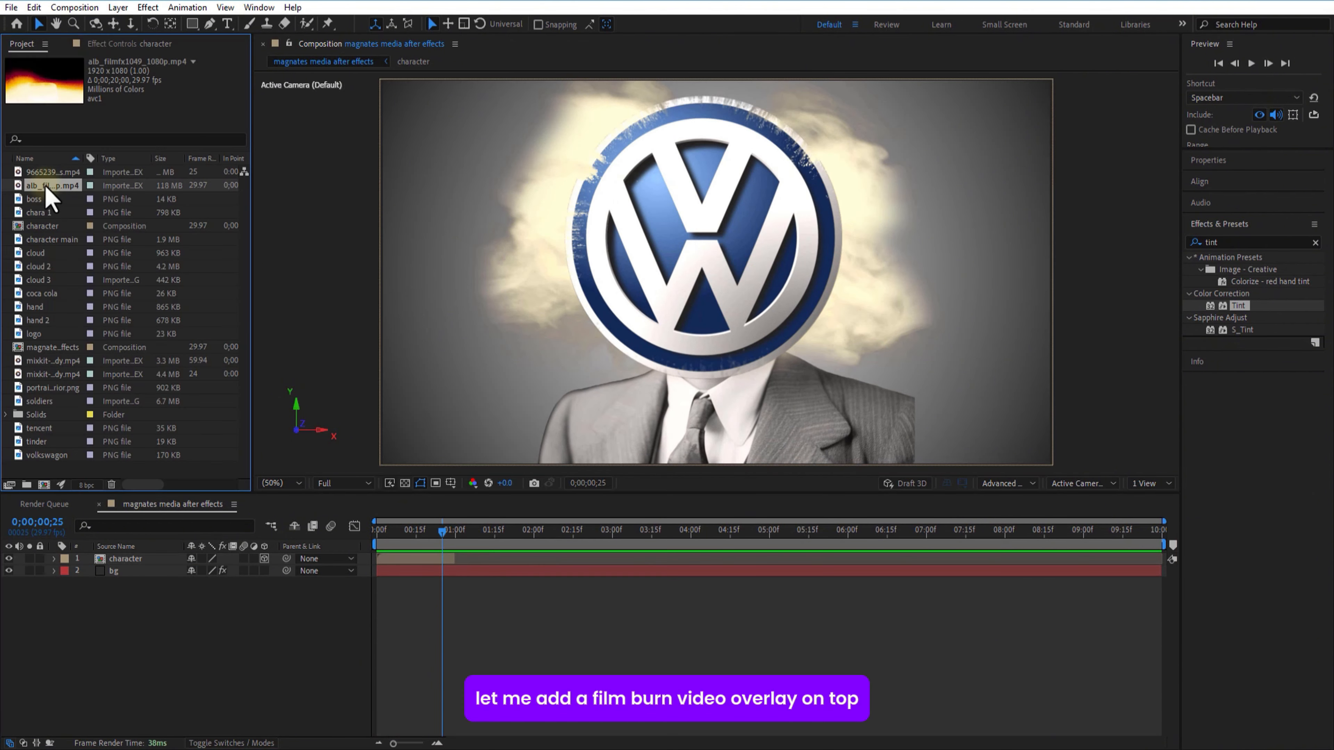
- Overlay a short opening clip of the alb_filmfx1049_1080p.mp4 film burn above the character layer and set its blending mode to Hard Light
{"action": "left_click_drag", "start_coordinate": [45, 185], "coordinate": [131, 573]}
{"action": "left_click_drag", "start_coordinate": [441, 560], "coordinate": [232, 536]}
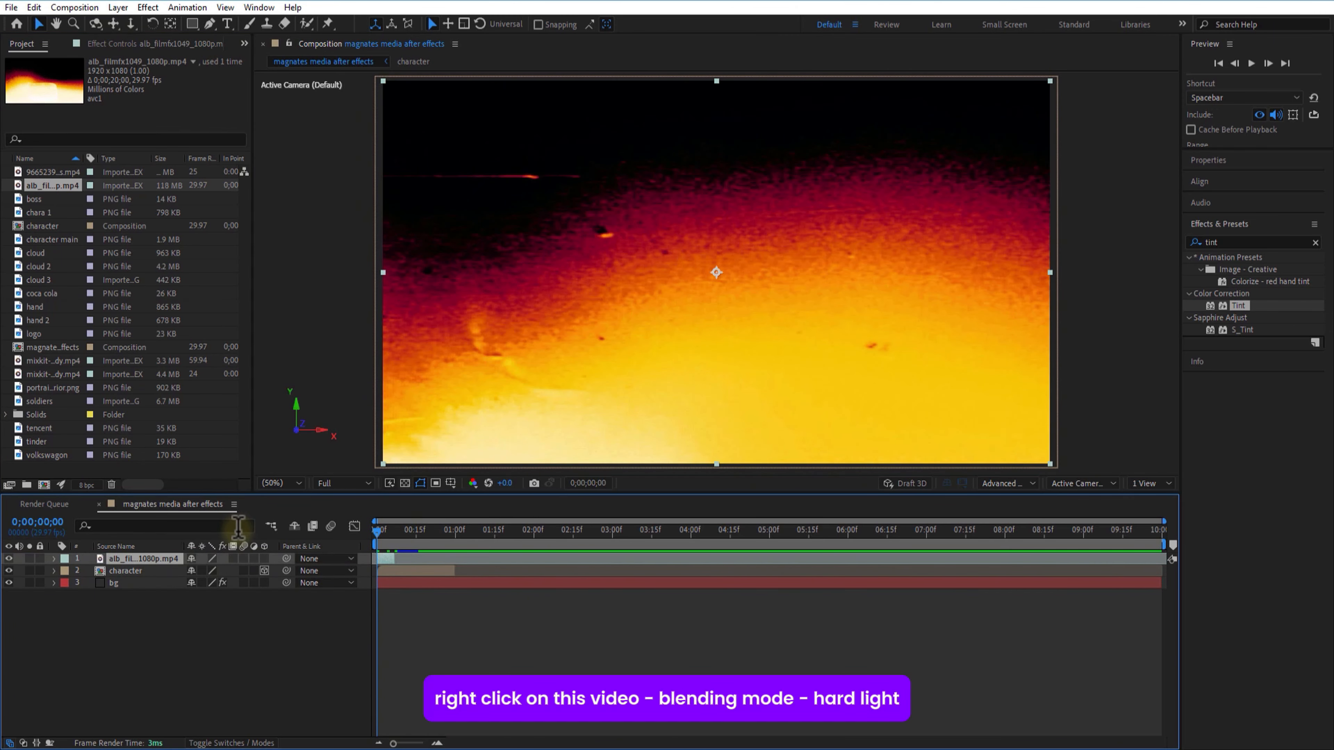
{"action": "right_click", "coordinate": [152, 560]}
{"action": "mouse_move", "coordinate": [211, 308]}
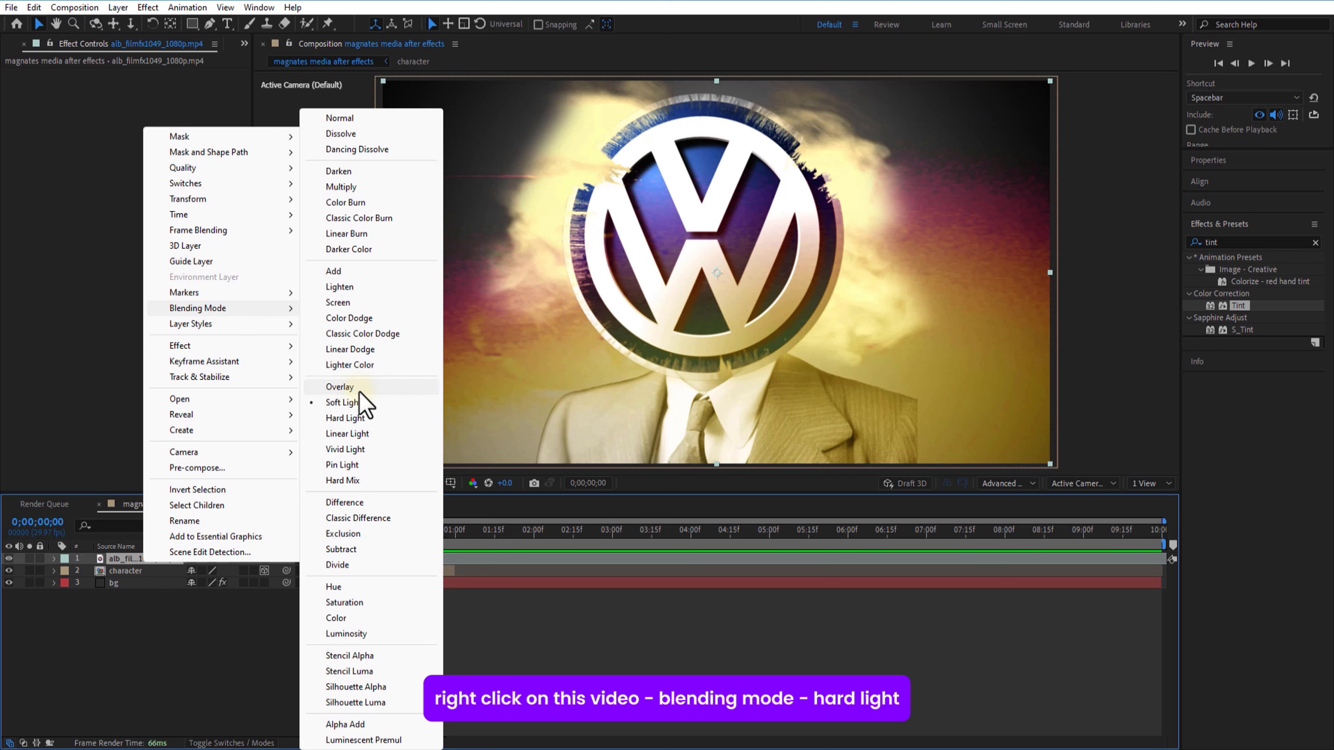
{"action": "left_click", "coordinate": [356, 419]}
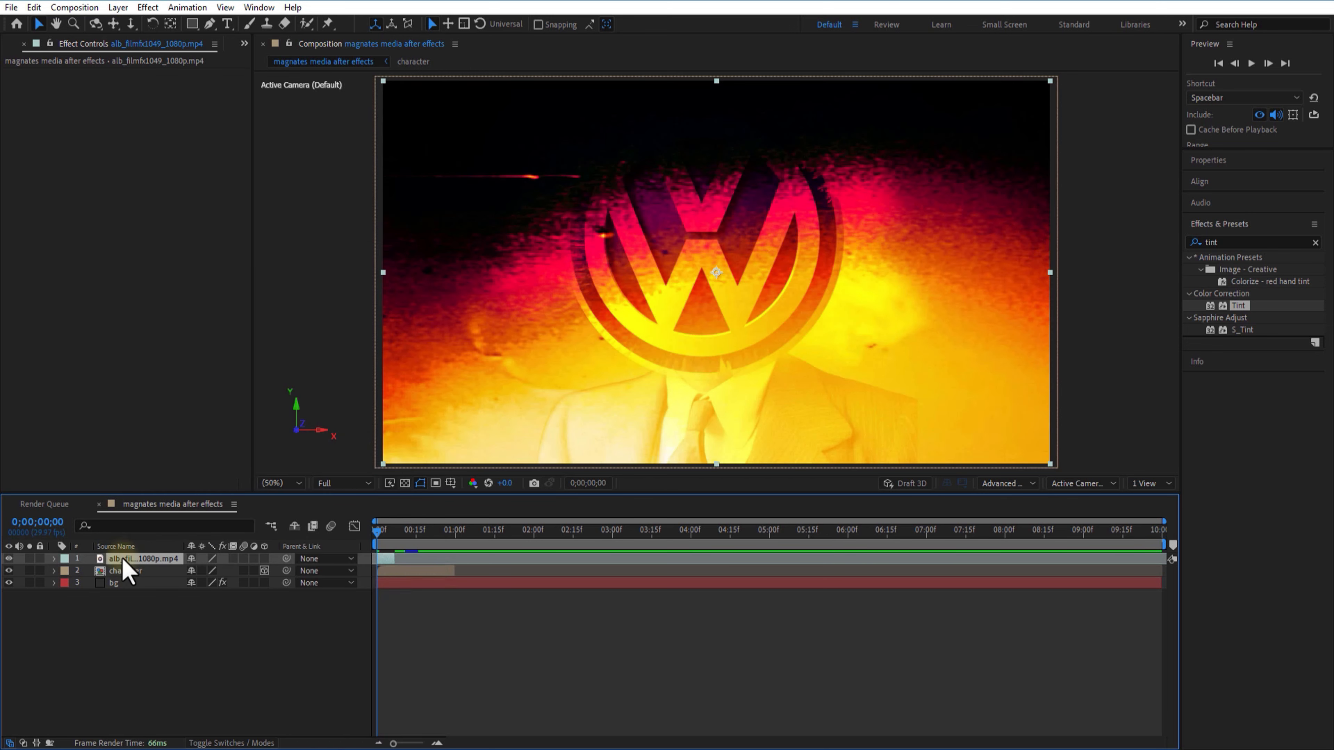
{"action": "mouse_move", "coordinate": [378, 533]}
{"action": "left_mouse_down"}
{"action": "mouse_move", "coordinate": [409, 547]}
{"action": "mouse_move", "coordinate": [376, 536]}
{"action": "left_mouse_up"}
{"action": "key", "text": "space"}
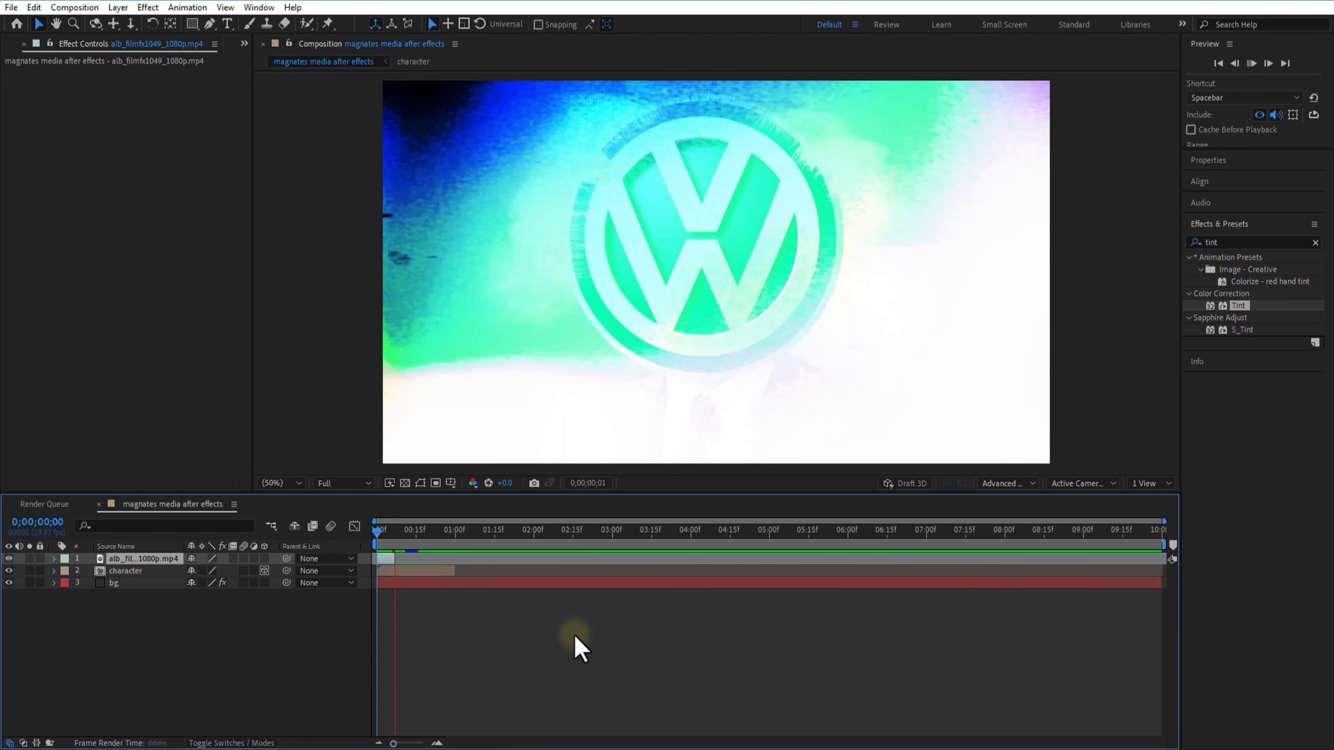
- Add the text "DECEPTION" over the logo with a font size of 200 px
{"action": "left_click", "coordinate": [227, 24]}
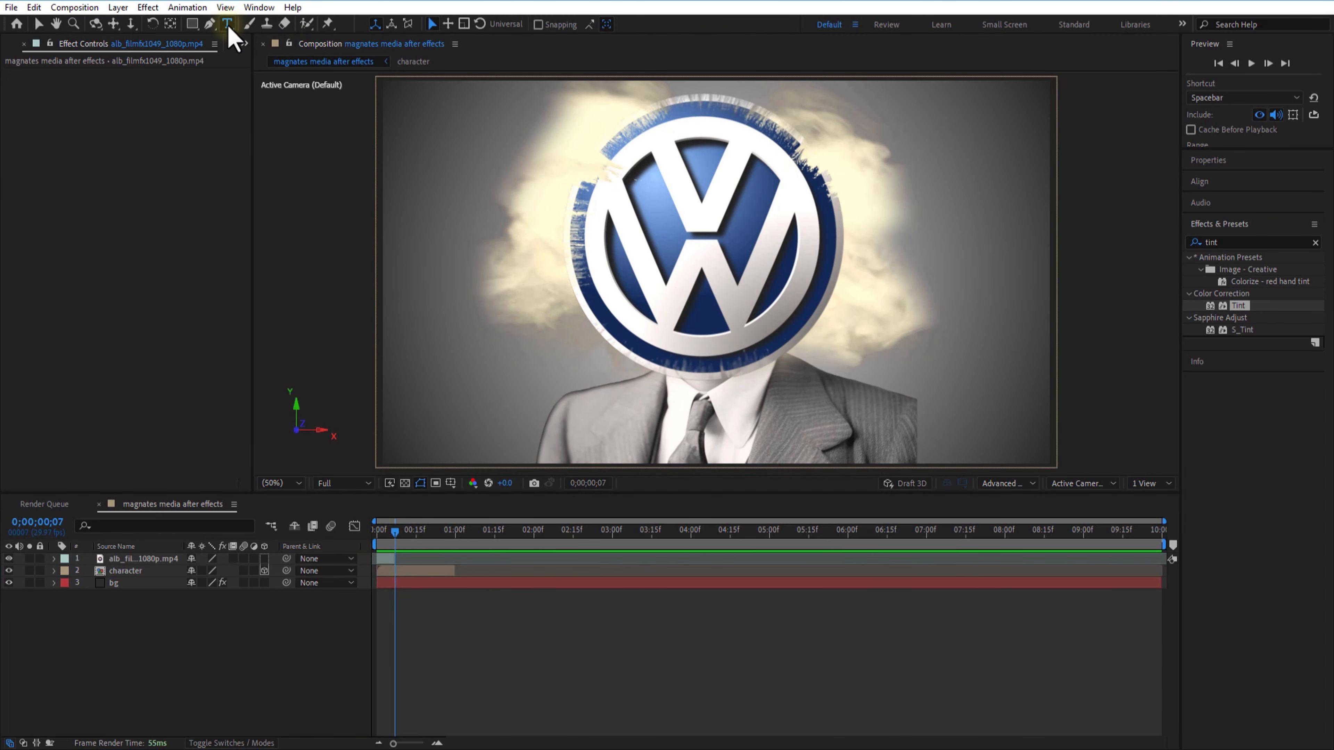
{"action": "left_click", "coordinate": [650, 303]}
{"action": "type", "text": "DECEPTION"}
{"action": "left_click_drag", "start_coordinate": [1265, 332], "coordinate": [1326, 334]}
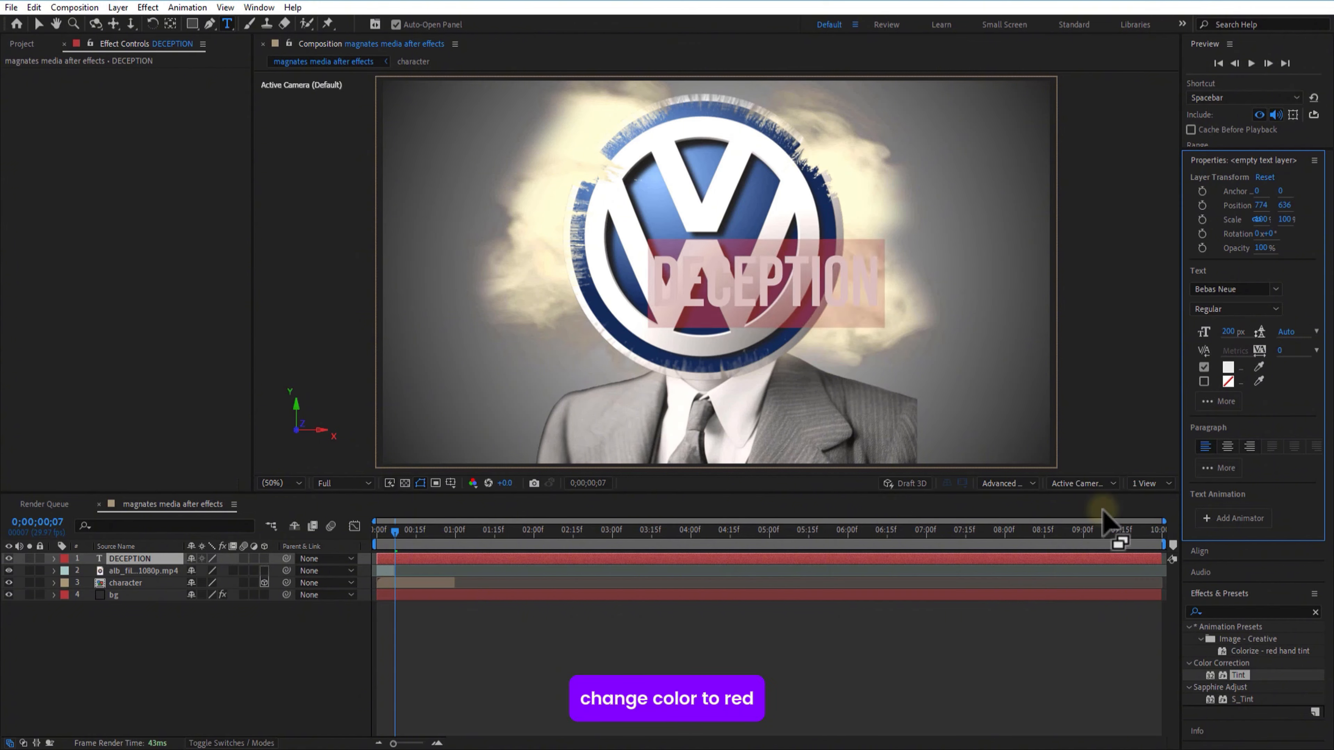
- Move the DECEPTION text below the centre of the logo and change its fill color to red
{"action": "left_click", "coordinate": [39, 24]}
{"action": "left_click_drag", "start_coordinate": [671, 294], "coordinate": [728, 368]}
{"action": "left_click", "coordinate": [1228, 368]}
{"action": "left_click", "coordinate": [313, 612]}
- Search the effects for glow and apply Deep Glow to the DECEPTION text
{"action": "left_click", "coordinate": [1238, 257]}
{"action": "key", "text": "BackSpace"}
{"action": "key", "text": "BackSpace"}
{"action": "key", "text": "BackSpace"}
{"action": "key", "text": "BackSpace"}
{"action": "type", "text": "glow"}
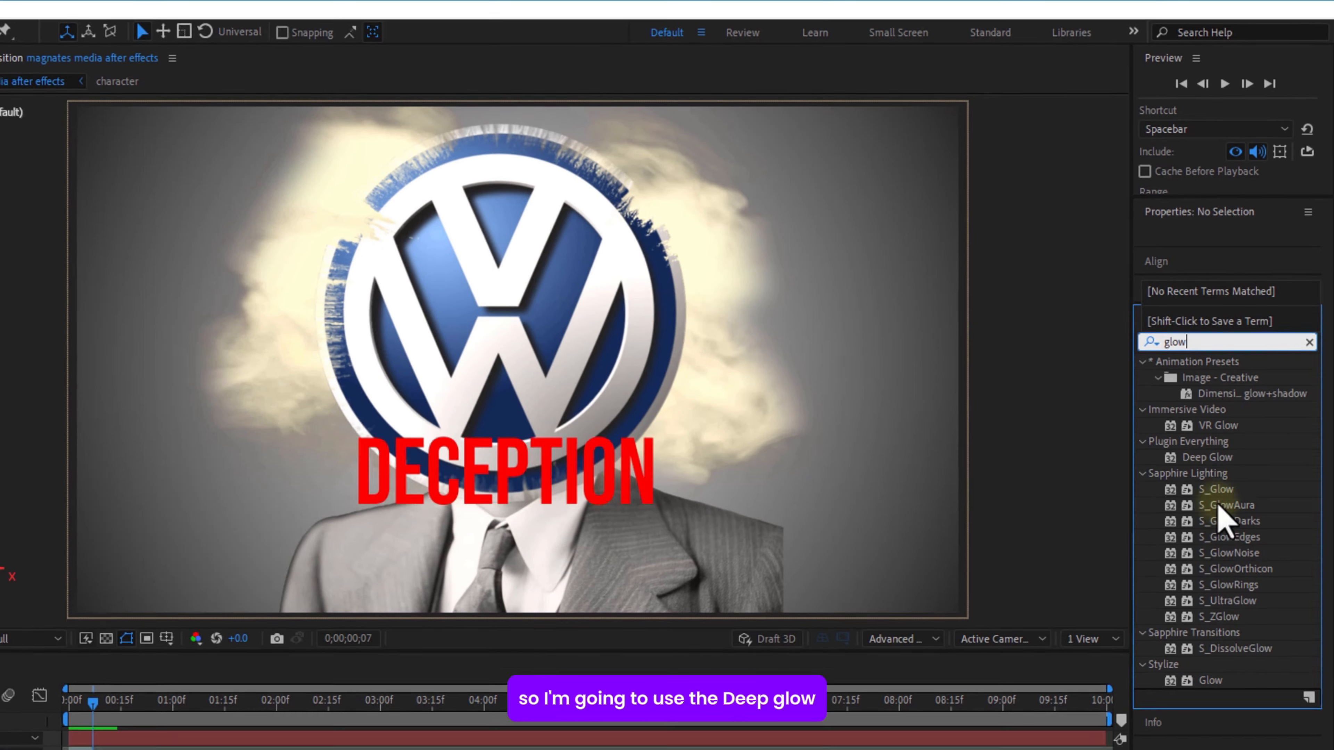
{"action": "left_click", "coordinate": [1205, 468]}
{"action": "left_click_drag", "start_coordinate": [1235, 368], "coordinate": [100, 596]}
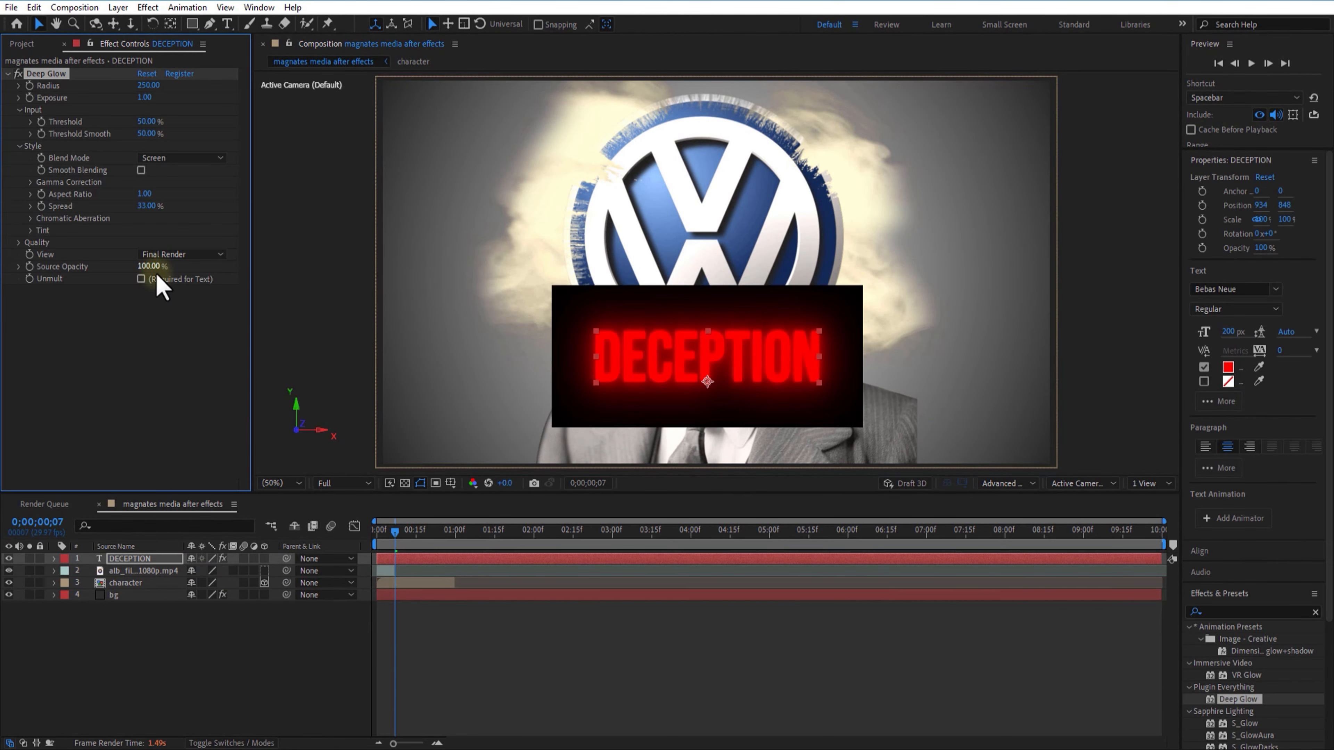
- Enable Unmult for the text's Deep Glow effect and set its exposure to 0.5
{"action": "left_click", "coordinate": [141, 279]}
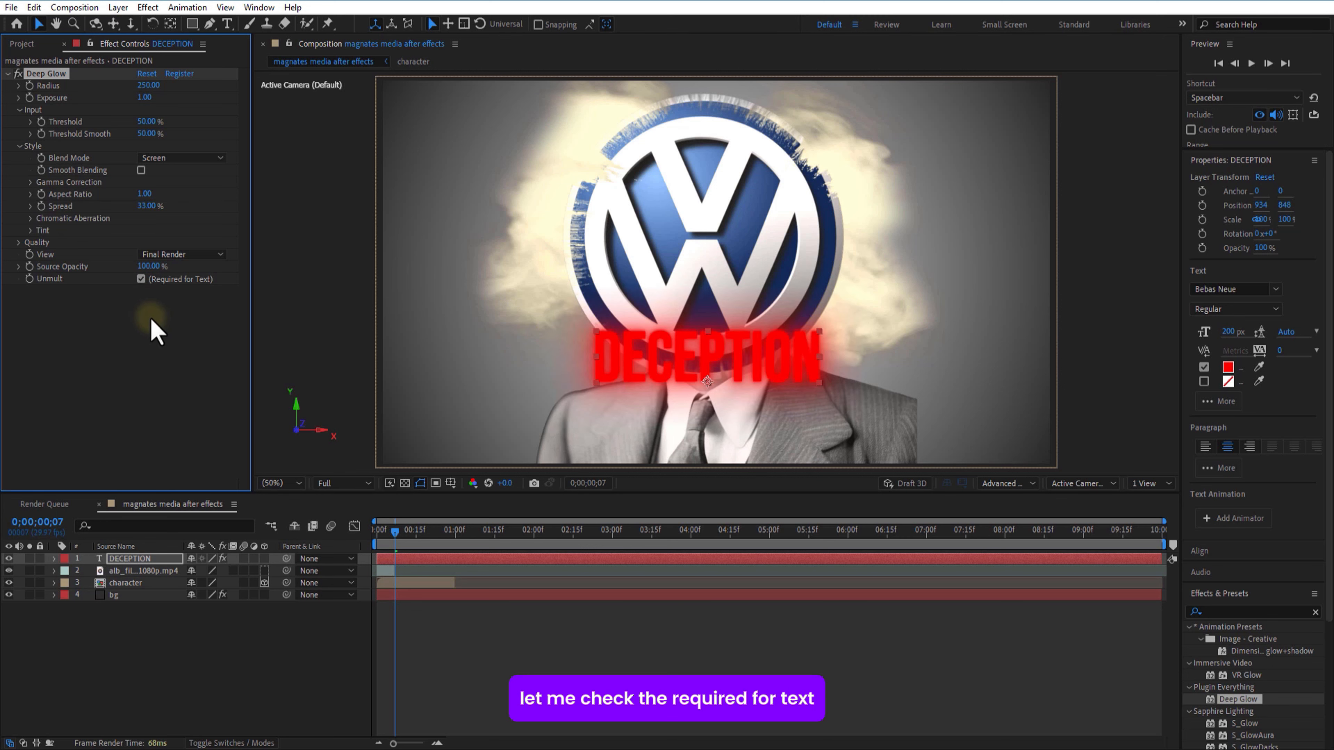
{"action": "left_click", "coordinate": [149, 97]}
{"action": "type", "text": "0.5"}
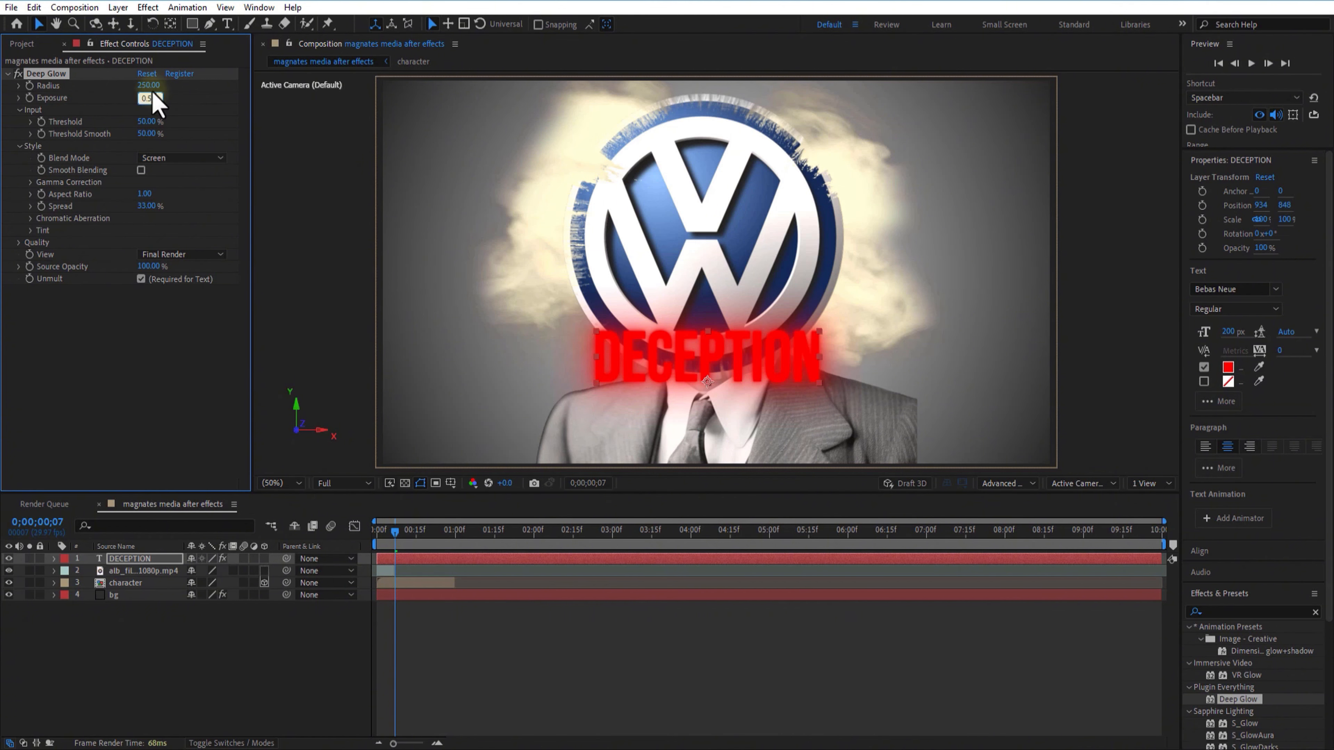
{"action": "key", "text": "Return"}
- Start the DECEPTION layer at 0;00;00;07 and keyframe its scale from 100% there to 95% at 0;00;00;29
{"action": "left_click", "coordinate": [402, 546]}
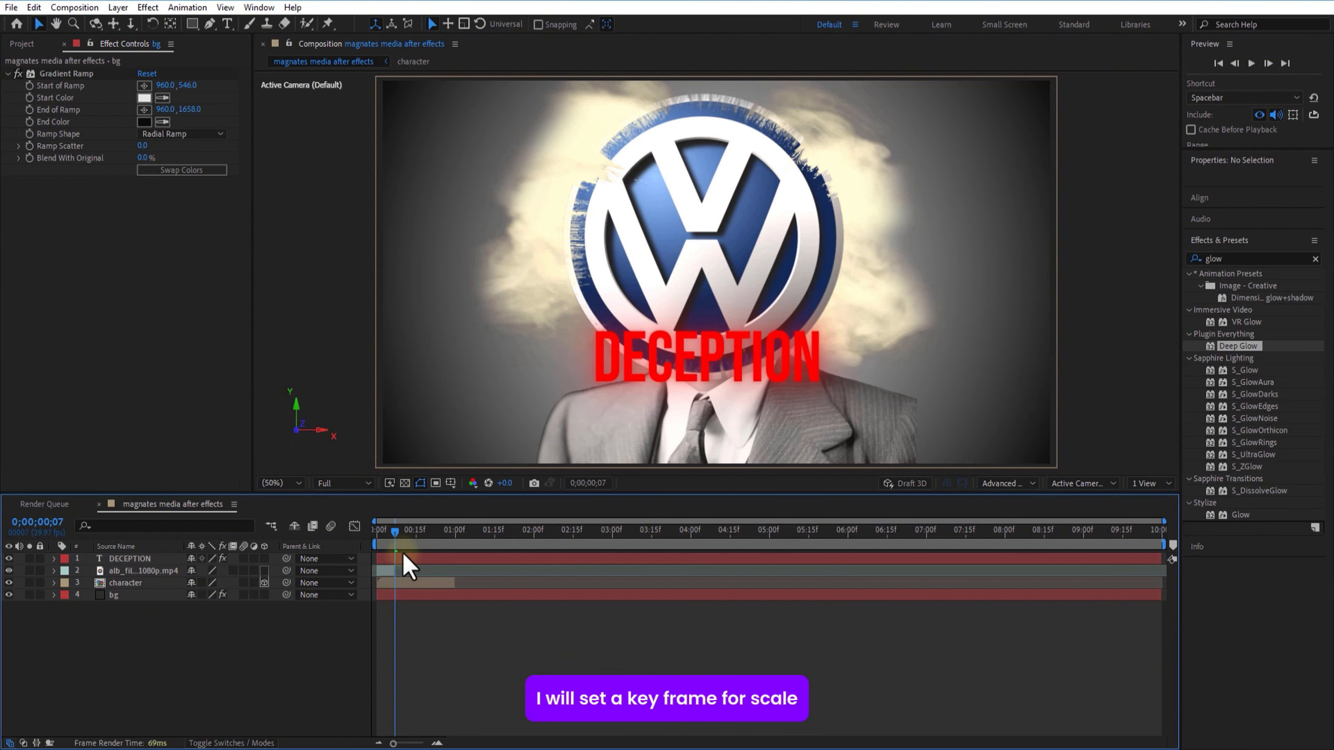
{"action": "left_click", "coordinate": [423, 559]}
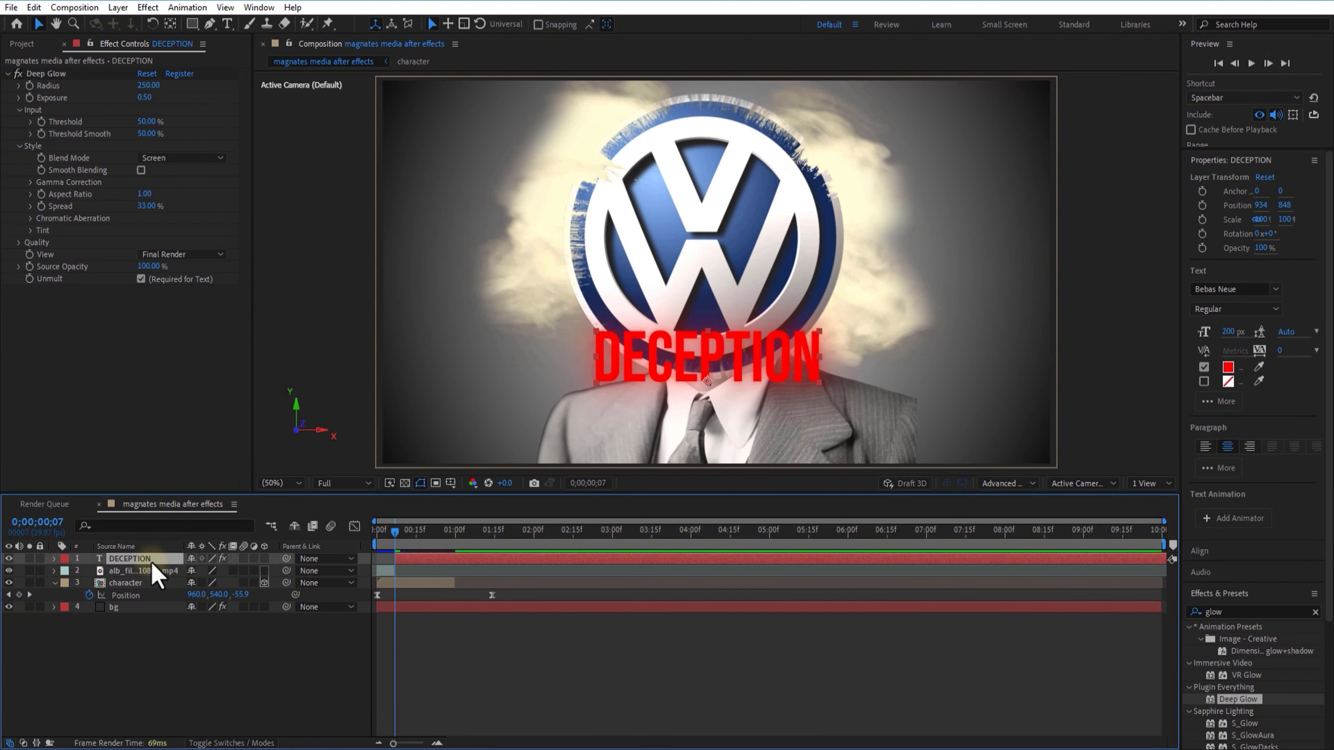
{"action": "key", "text": "s"}
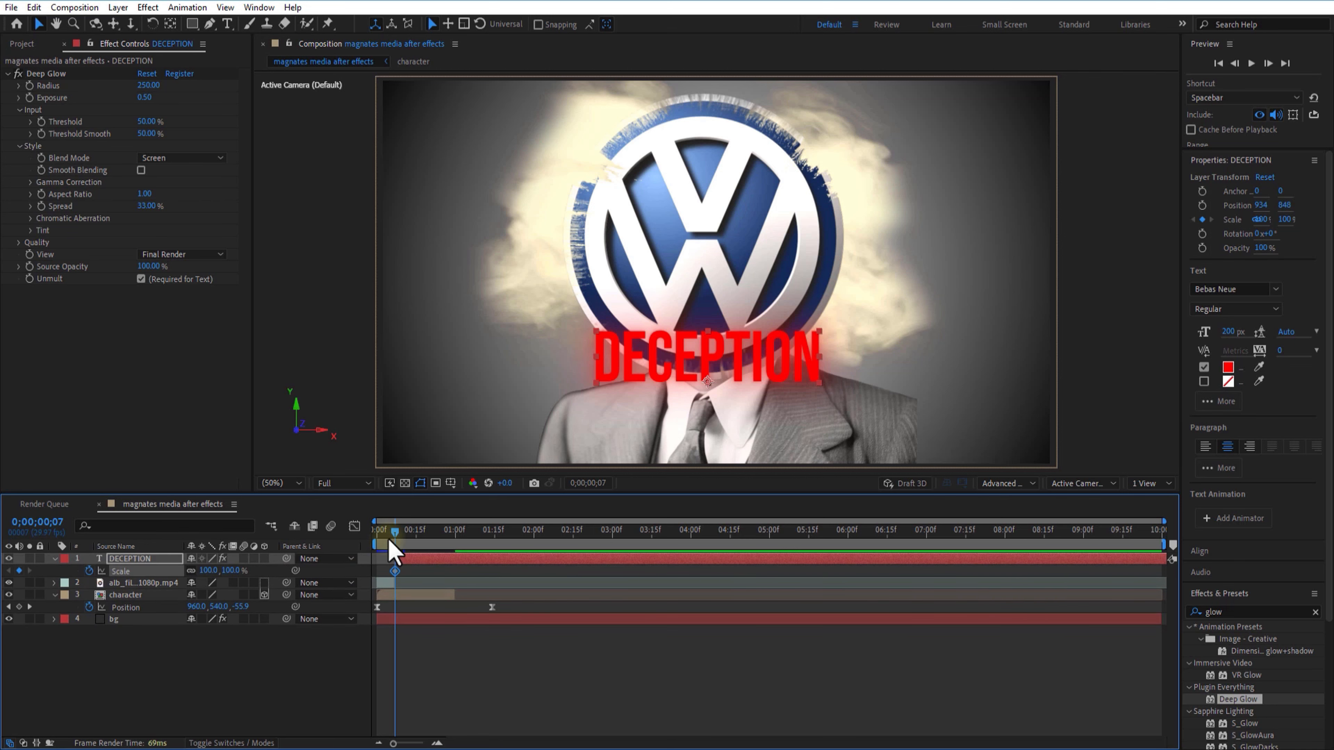
{"action": "left_click_drag", "start_coordinate": [390, 541], "coordinate": [455, 553]}
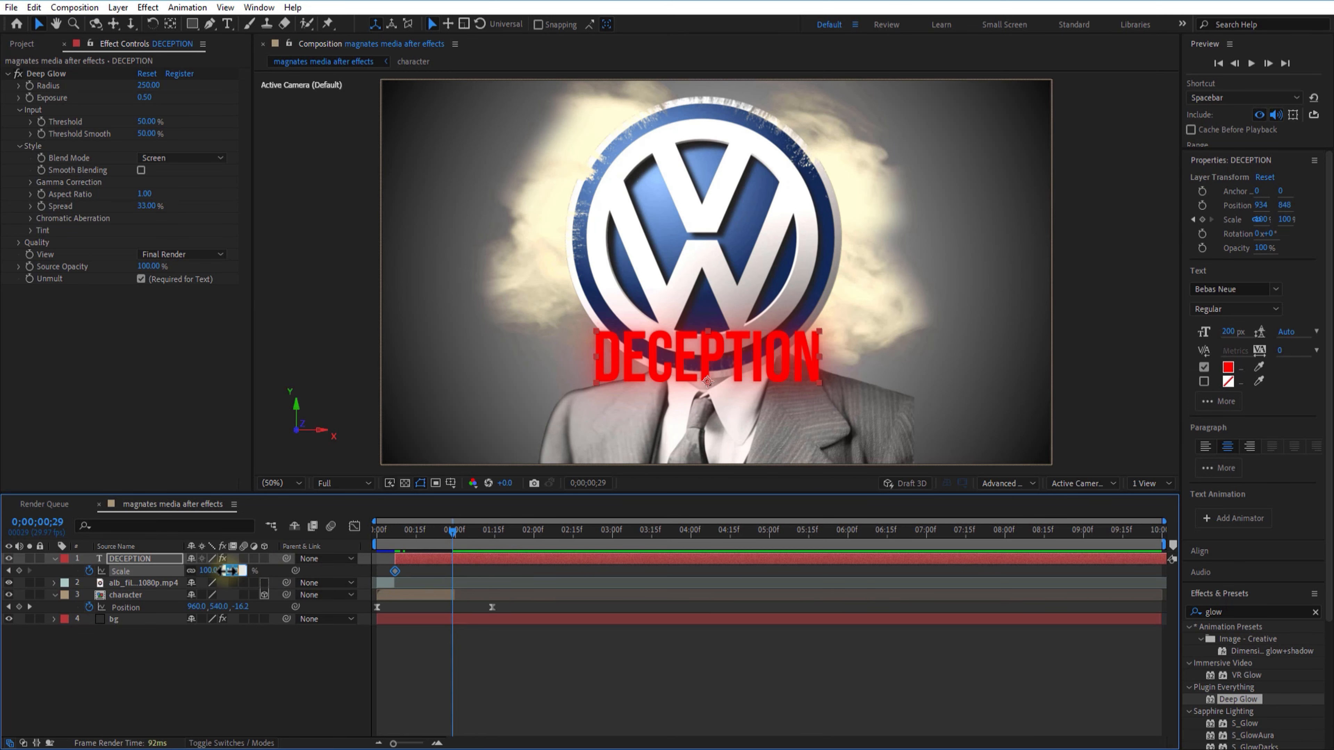
{"action": "left_click", "coordinate": [279, 578]}
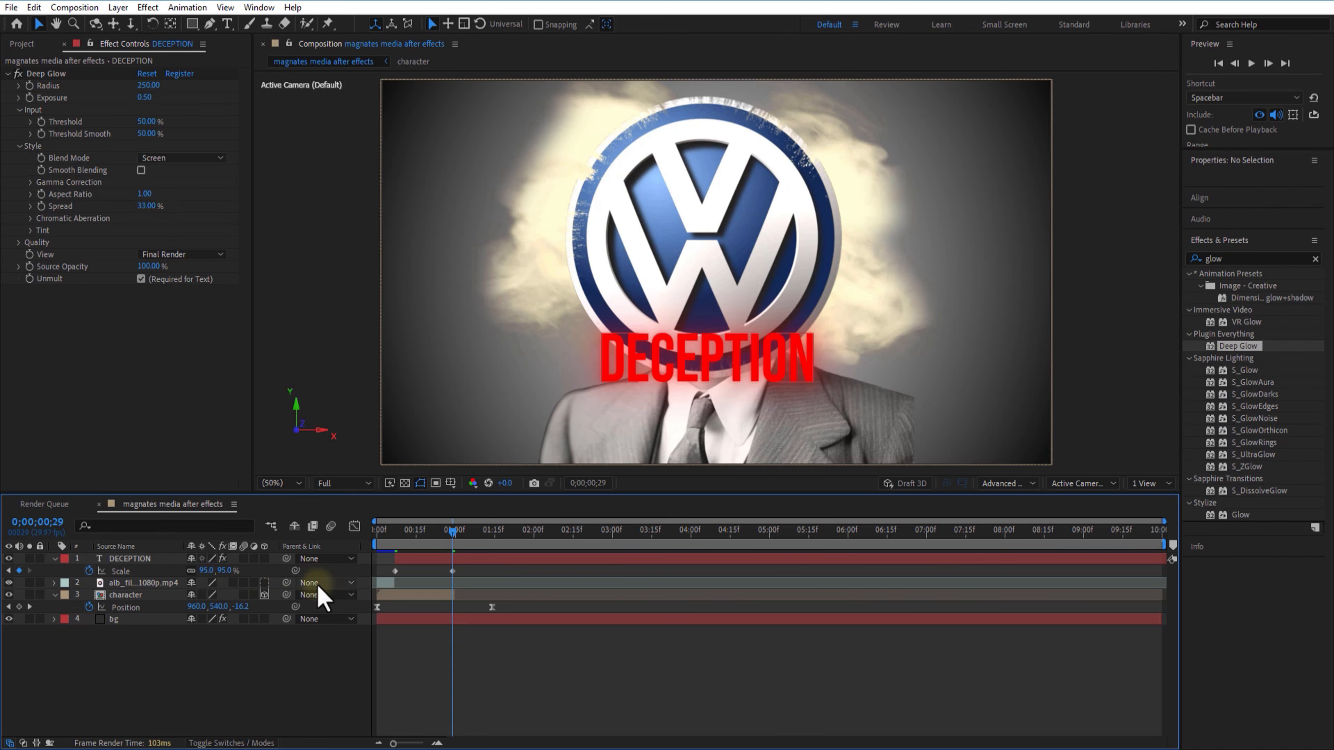
- Move the second scale keyframe in line with the character's last position keyframe and apply Easy Ease to both scale keyframes
{"action": "left_click_drag", "start_coordinate": [453, 572], "coordinate": [490, 573]}
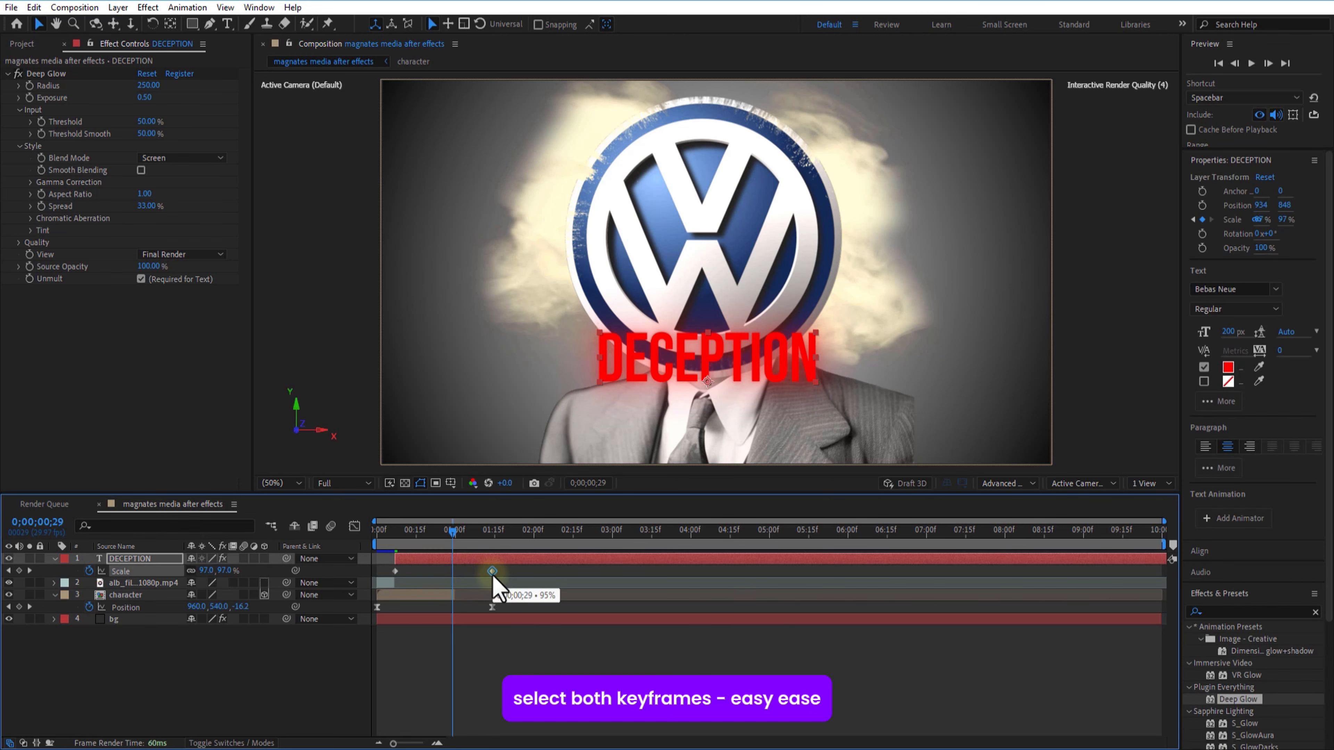
{"action": "left_click", "coordinate": [395, 572], "text": "shift"}
{"action": "right_click", "coordinate": [396, 572]}
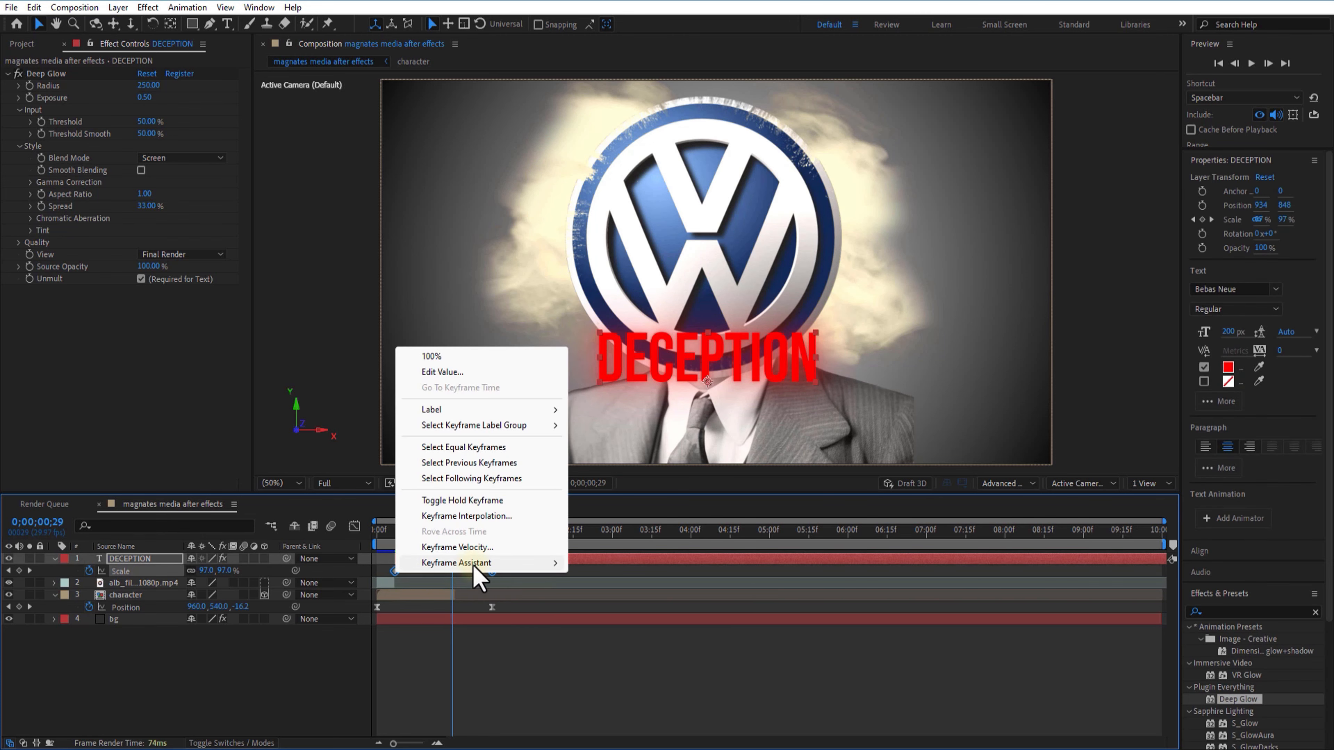
{"action": "mouse_move", "coordinate": [457, 562]}
{"action": "left_click", "coordinate": [610, 610]}
- Split the DECEPTION layer at the end of the character layer and delete the remainder
{"action": "left_click_drag", "start_coordinate": [468, 536], "coordinate": [398, 569]}
{"action": "key", "text": "ctrl+shift+d"}
{"action": "key", "text": "Delete"}
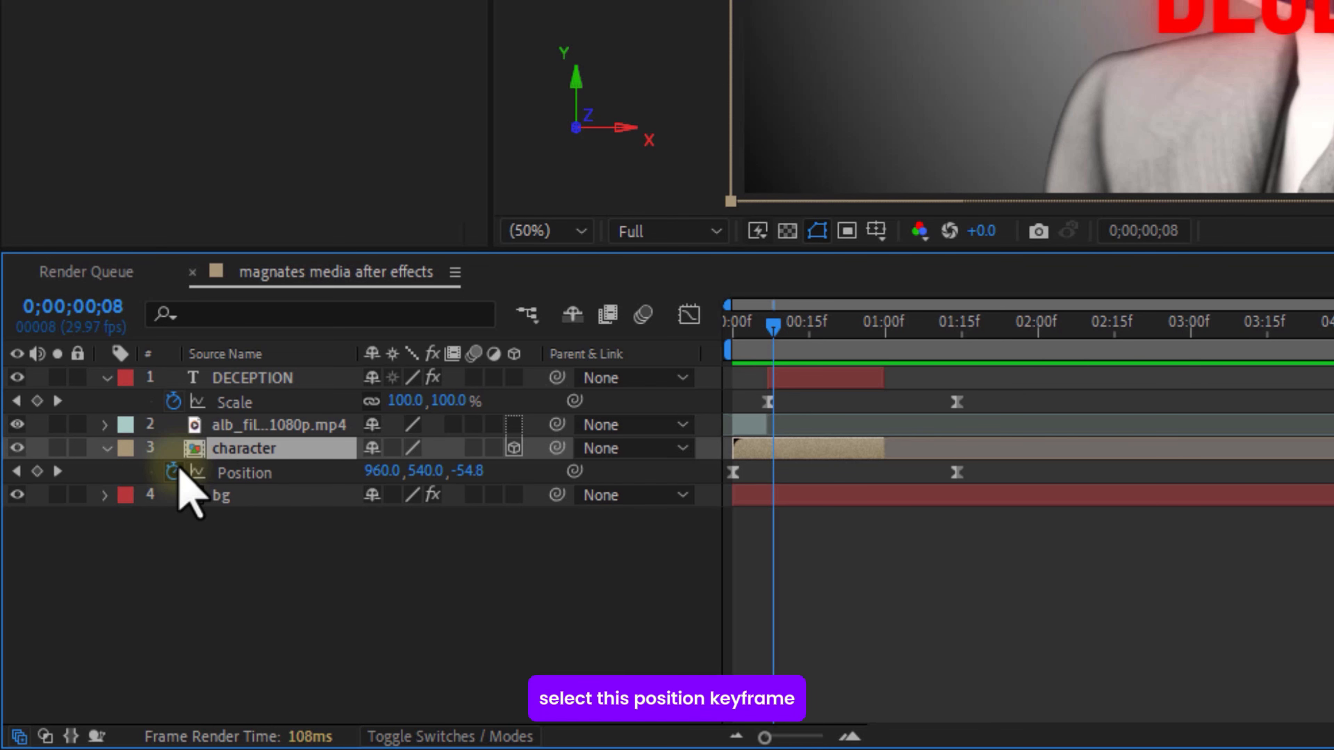
- Add a wiggle expression to the character layer's Position property
{"action": "left_click", "coordinate": [178, 468], "text": "alt"}
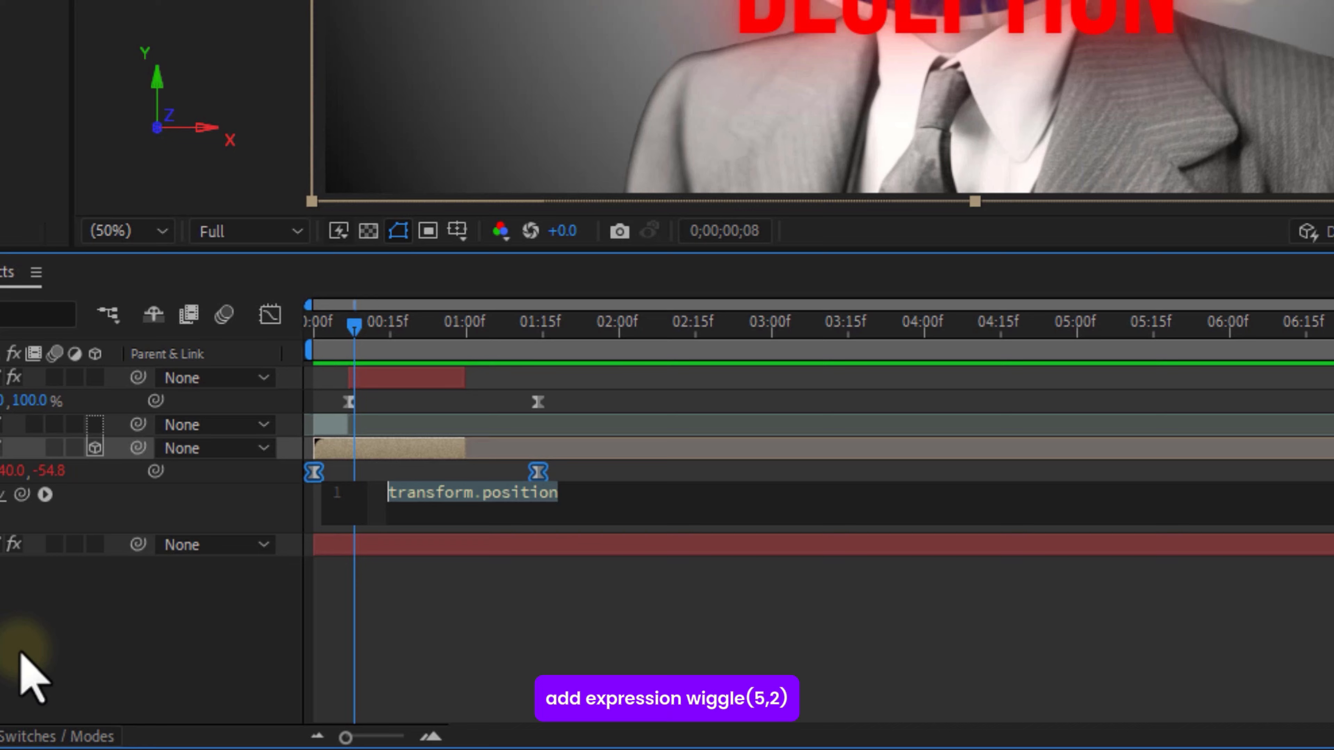
{"action": "type", "text": "w"}
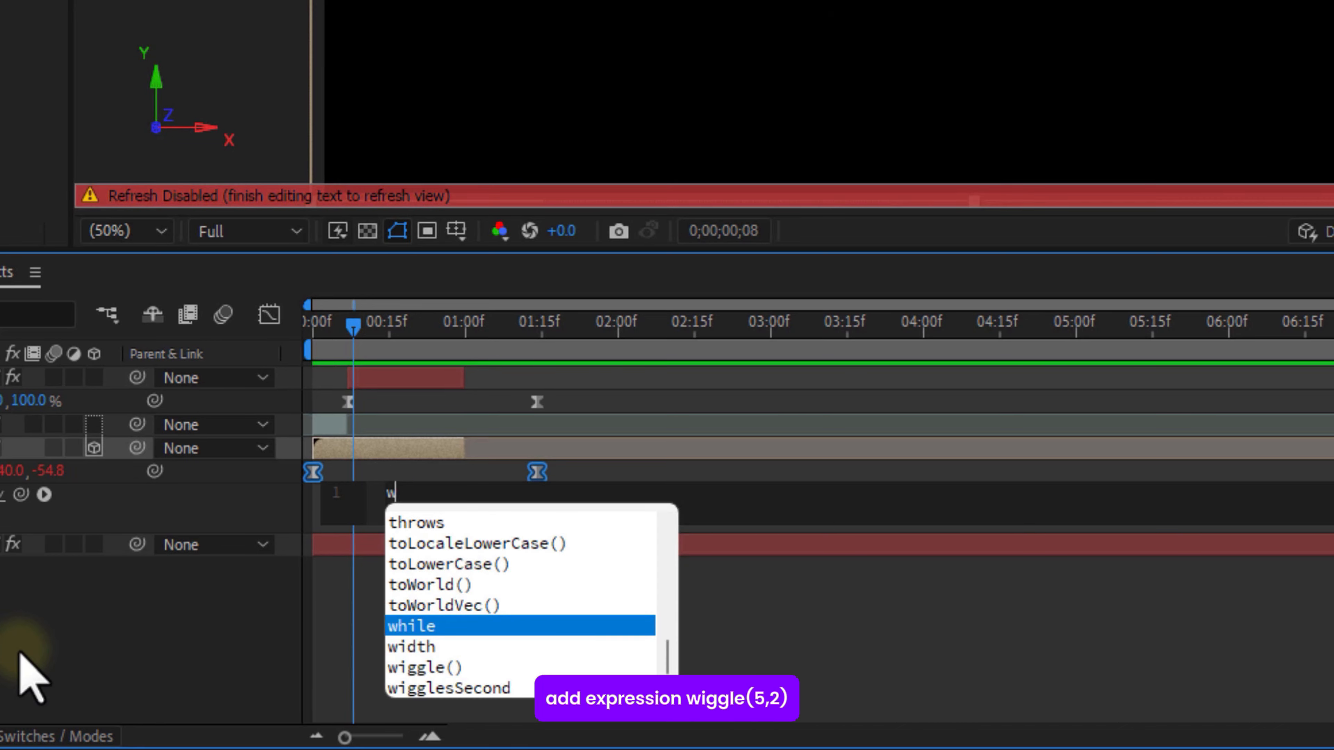
{"action": "type", "text": "iggle(1"}
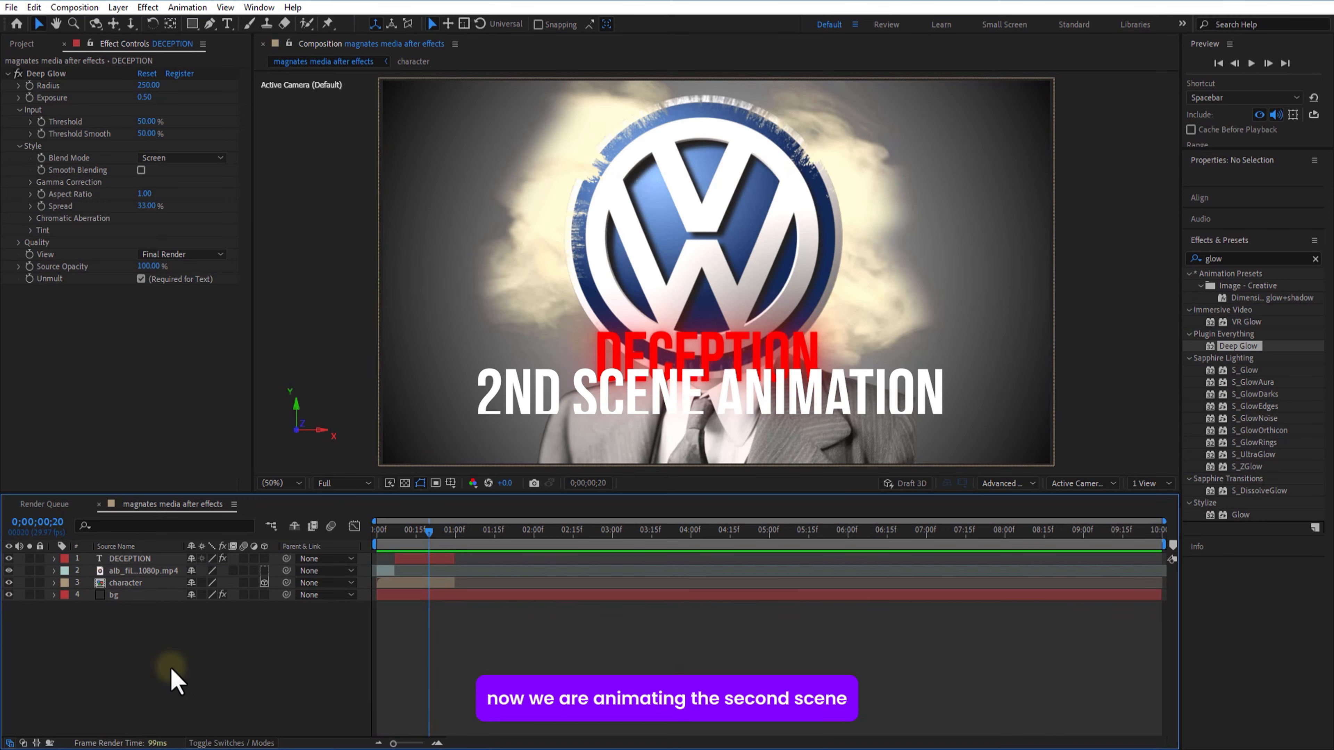
- Place the film burn clip right after the character layer, then add the soldiers image at 0;00;01;06 scaled to 34%
{"action": "left_click_drag", "start_coordinate": [131, 570], "coordinate": [457, 566]}
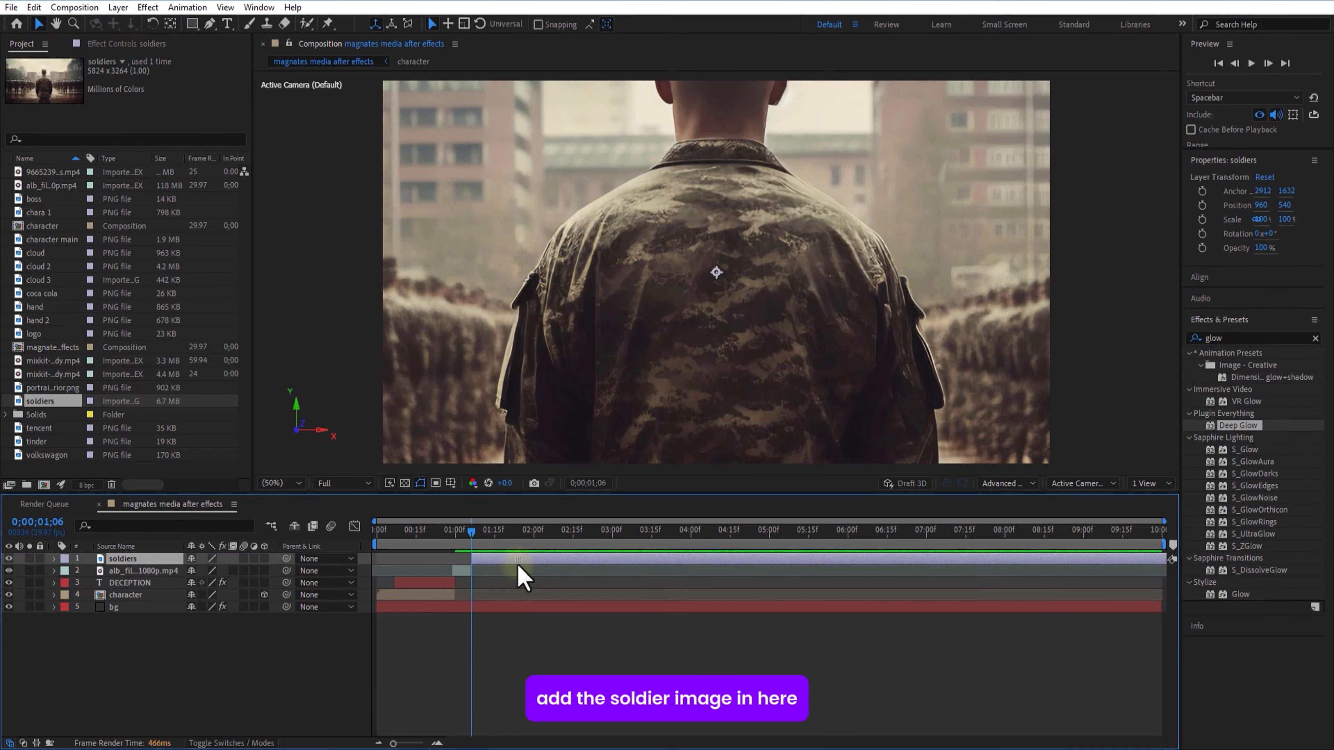
{"action": "key", "text": "s"}
{"action": "left_click_drag", "start_coordinate": [166, 580], "coordinate": [168, 580]}
{"action": "left_click", "coordinate": [322, 666]}
- Pre-compose the soldiers layer as "soldiers" with all attributes moved, and trim its start to 0;00;01;06
{"action": "right_click", "coordinate": [134, 559]}
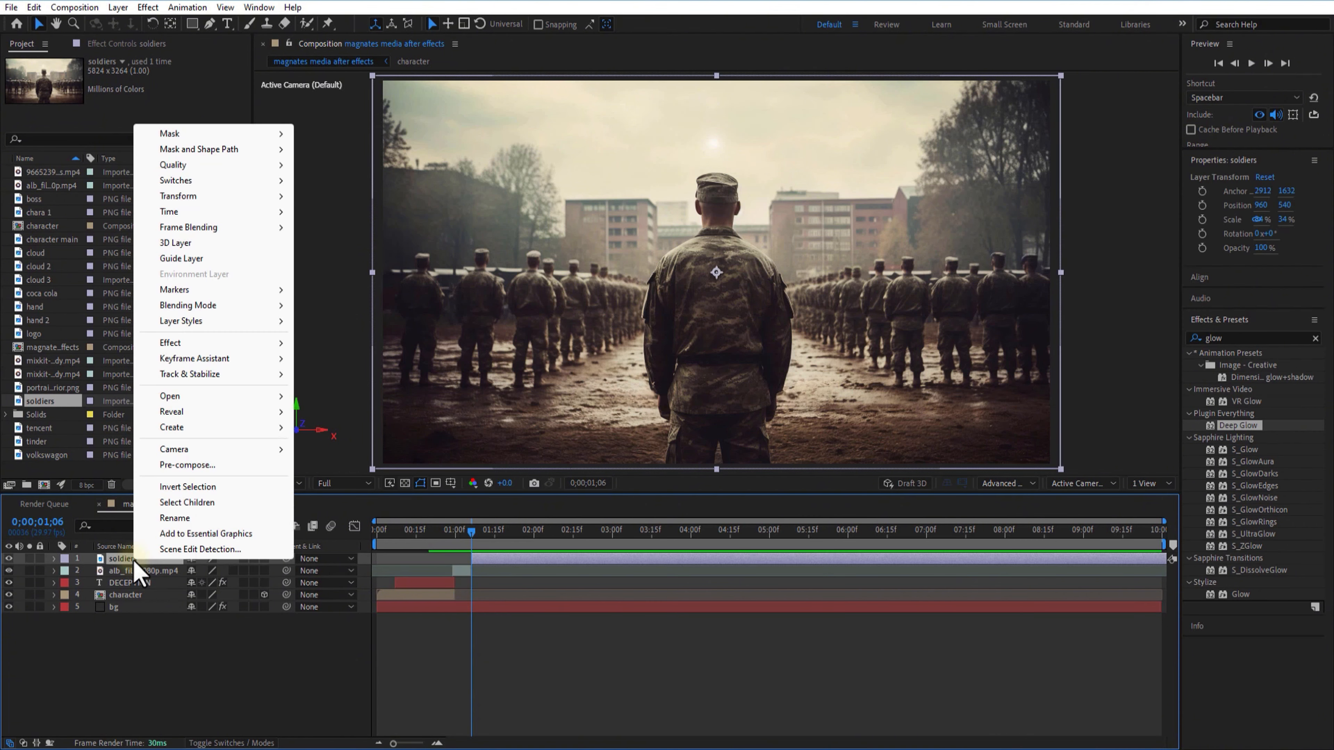
{"action": "left_click", "coordinate": [184, 467]}
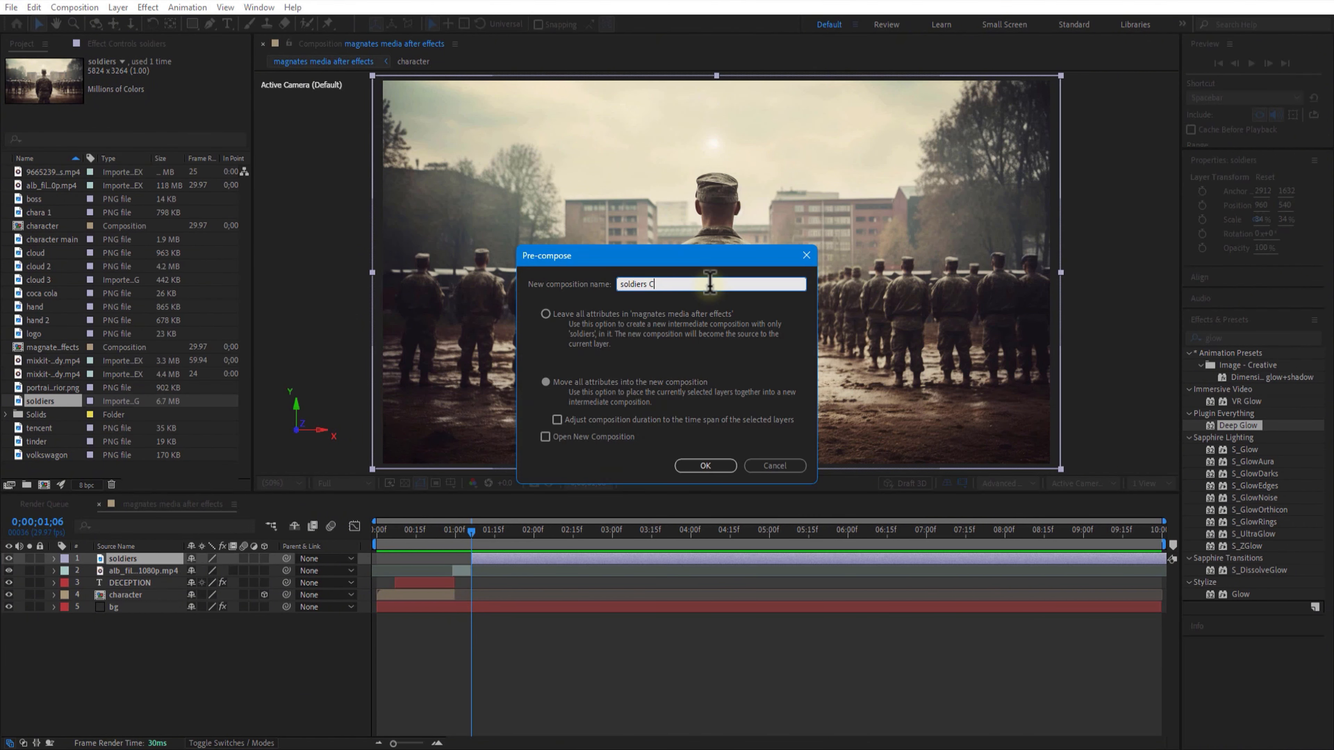
{"action": "left_click", "coordinate": [707, 466]}
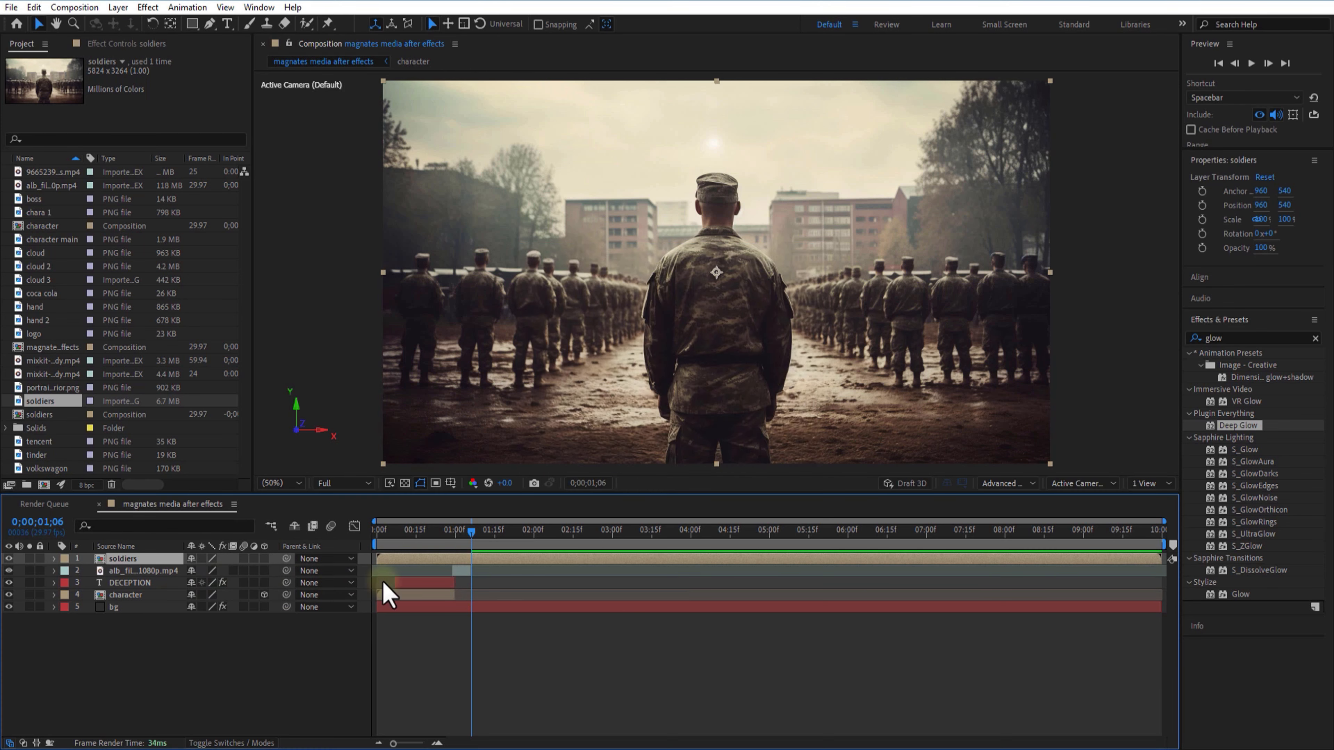
{"action": "left_click_drag", "start_coordinate": [376, 557], "coordinate": [471, 570]}
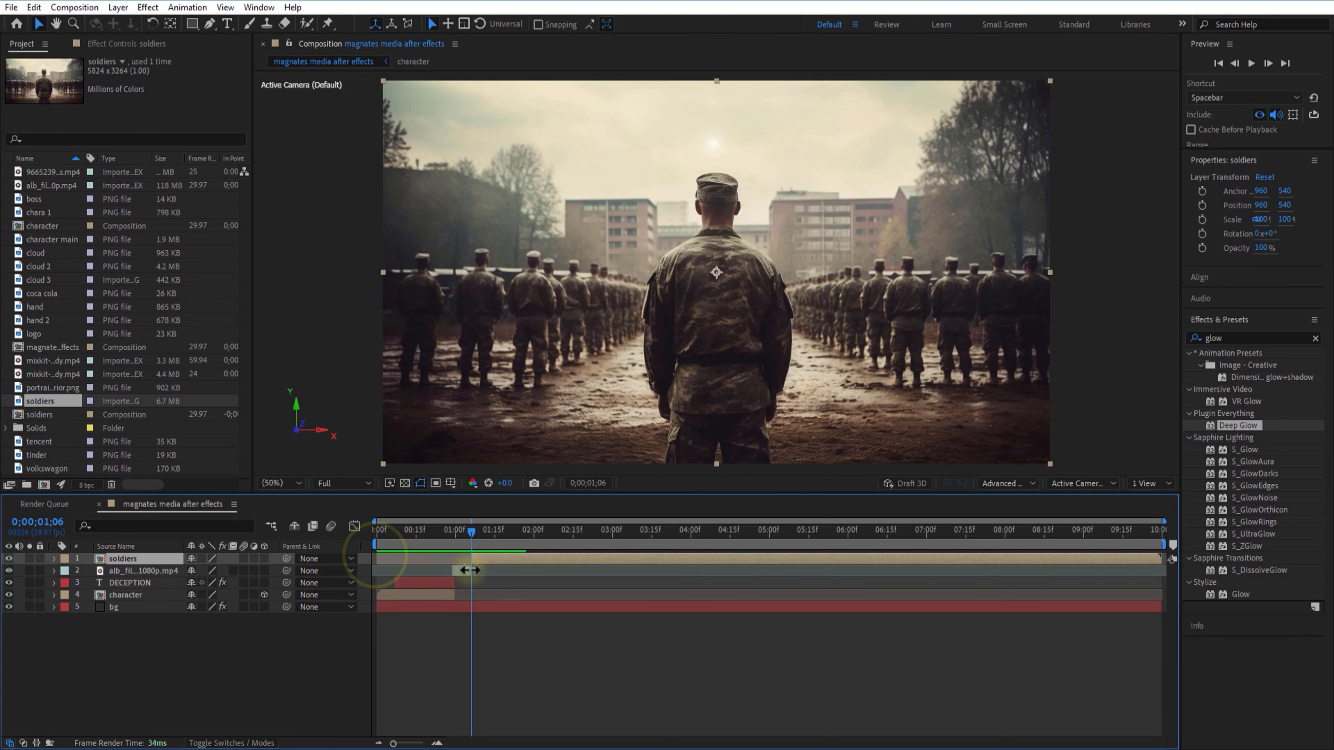
- Open the soldiers composition, add the volkswagon logo above the soldiers image and hide the logo layer
{"action": "double_click", "coordinate": [138, 561]}
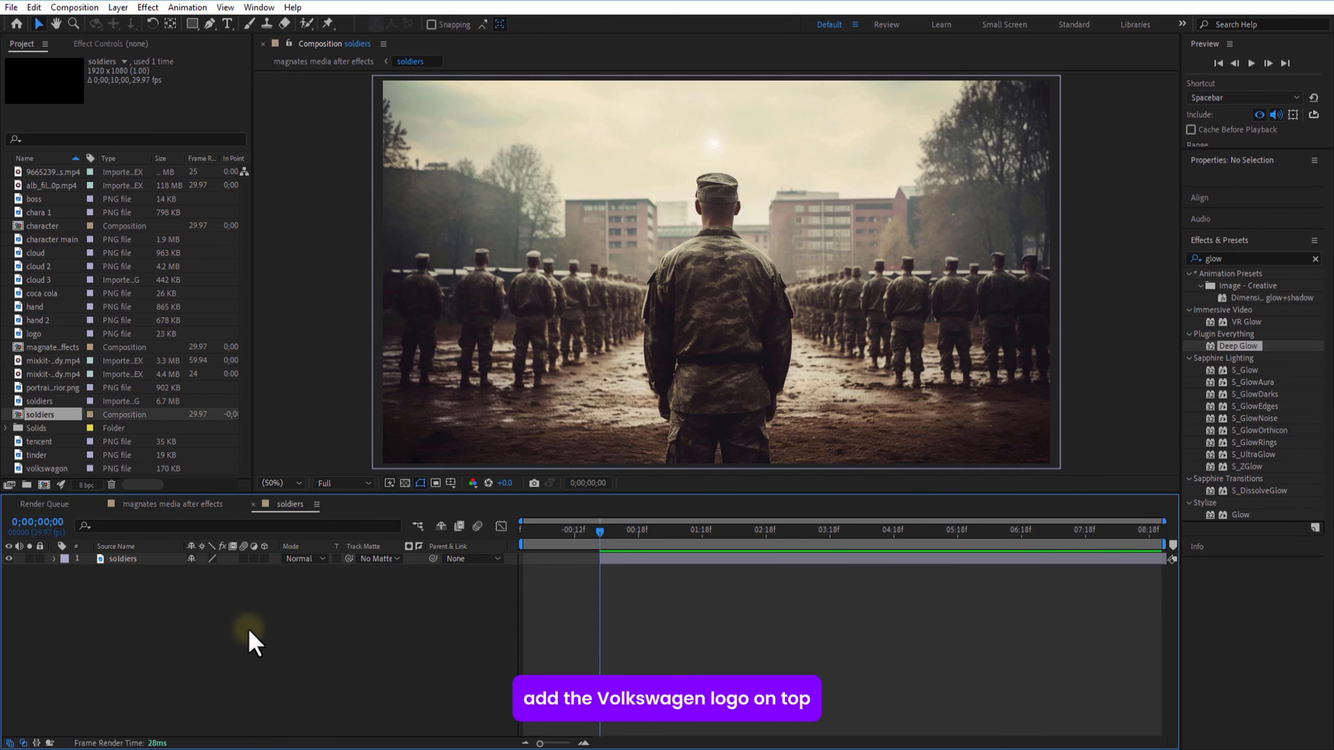
{"action": "left_click_drag", "start_coordinate": [47, 468], "coordinate": [140, 581]}
{"action": "left_click", "coordinate": [9, 559]}
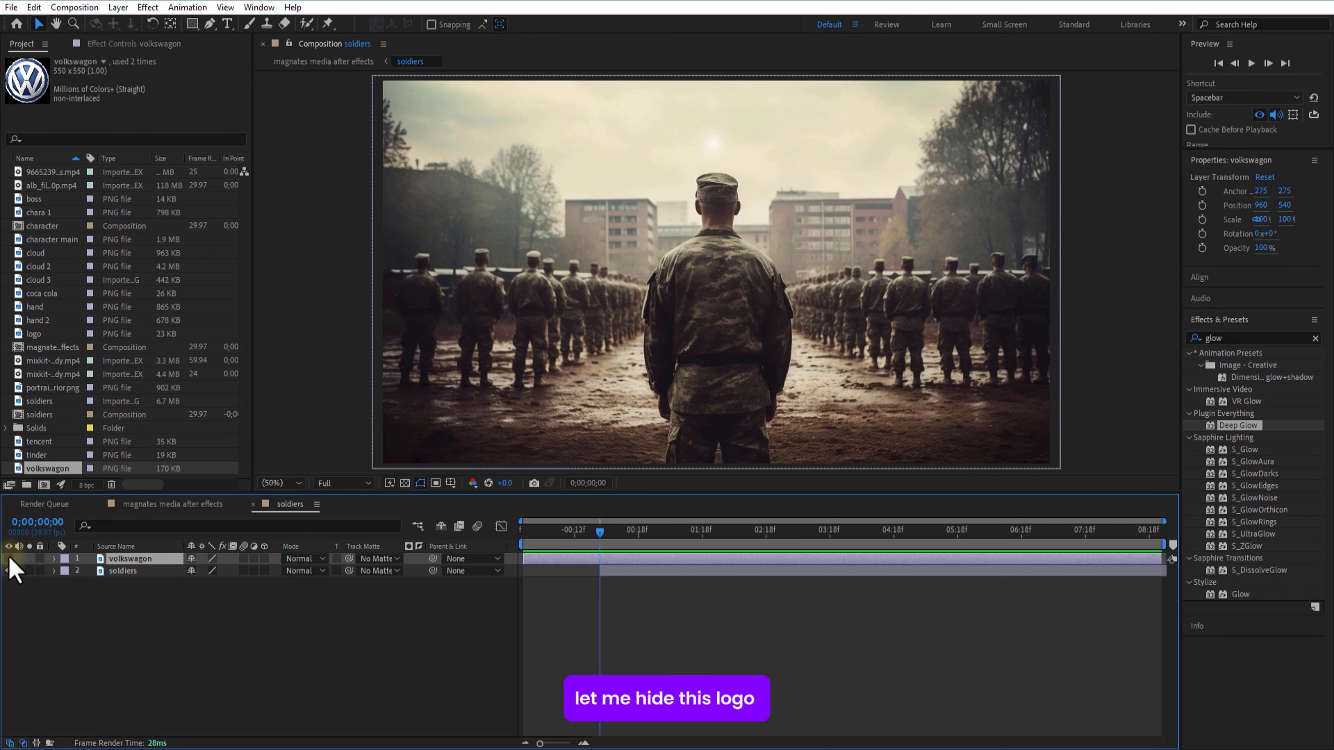
- Draw a closed Pen tool mask around the central soldier on the soldiers layer
{"action": "left_click", "coordinate": [142, 571]}
{"action": "left_click", "coordinate": [210, 23]}
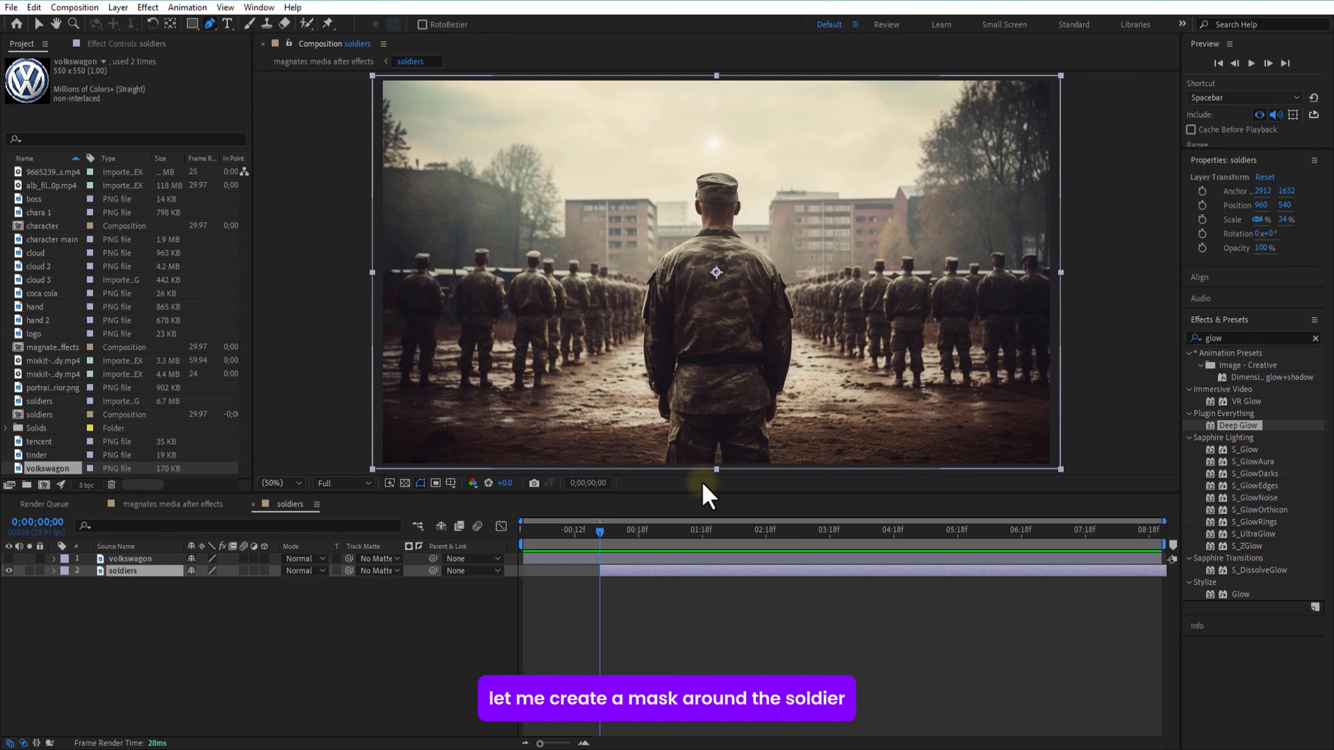
{"action": "left_click", "coordinate": [666, 463]}
{"action": "left_click", "coordinate": [666, 442]}
{"action": "left_click", "coordinate": [670, 420]}
{"action": "left_click", "coordinate": [659, 412]}
{"action": "left_click", "coordinate": [657, 394]}
{"action": "left_click", "coordinate": [650, 384]}
{"action": "left_click", "coordinate": [645, 357]}
{"action": "left_click", "coordinate": [645, 320]}
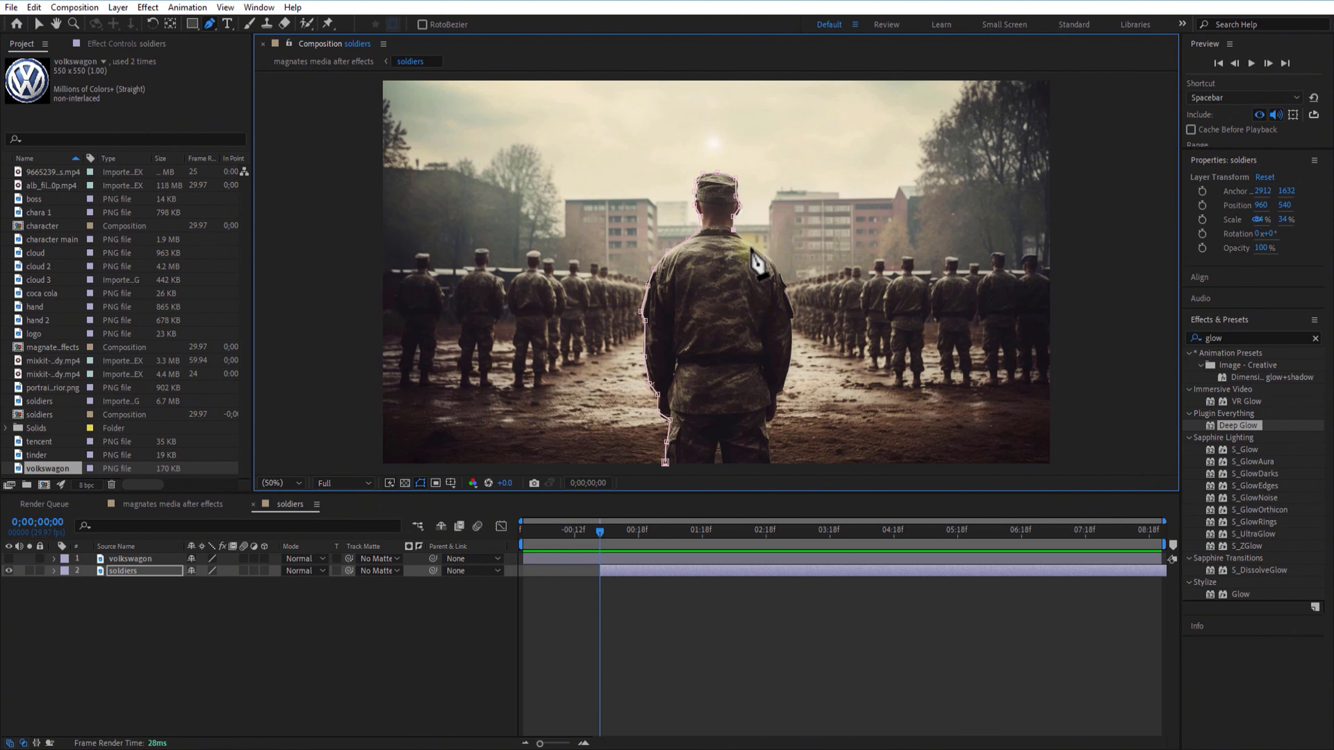
{"action": "left_click", "coordinate": [769, 423]}
{"action": "left_click", "coordinate": [769, 442]}
{"action": "left_click", "coordinate": [771, 463]}
{"action": "left_click", "coordinate": [665, 463]}
{"action": "left_click", "coordinate": [172, 622]}
- Duplicate the masked soldiers layer, bring the copy above the volkswagon logo and make the logo visible again
{"action": "left_click", "coordinate": [131, 573]}
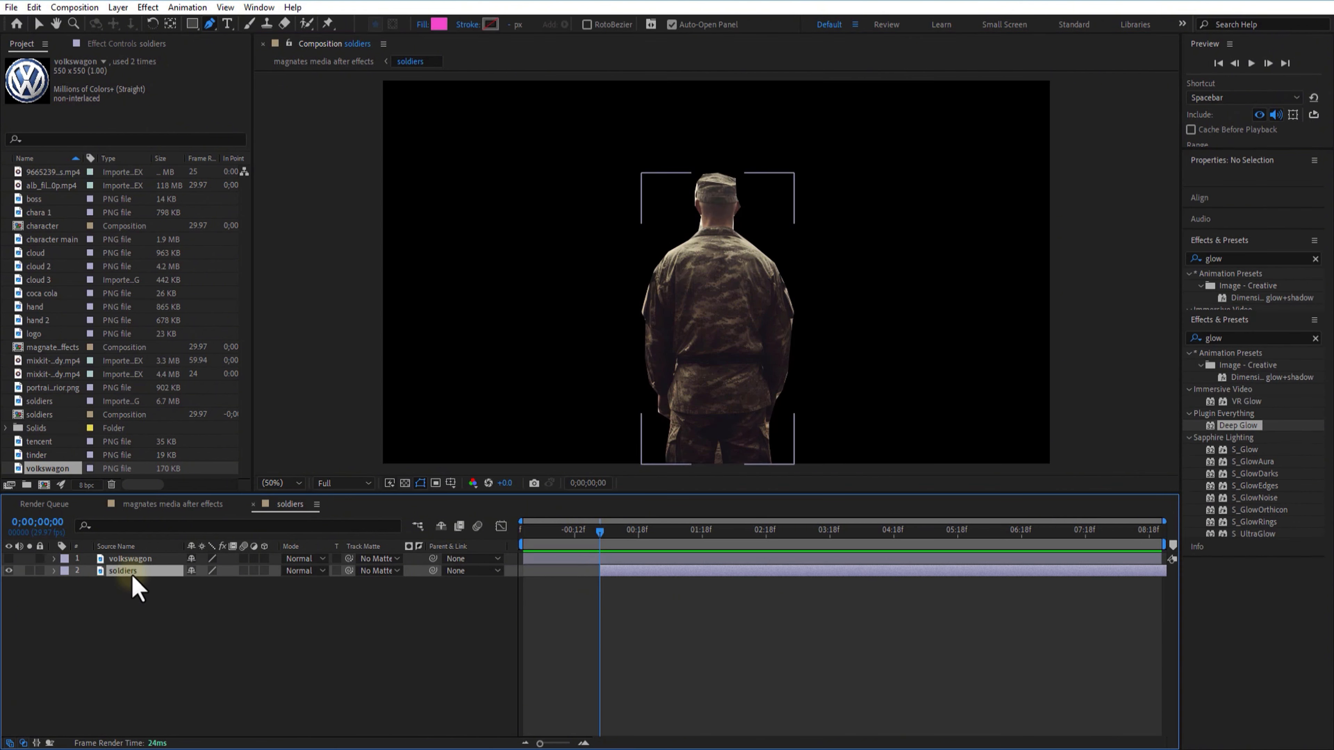
{"action": "key", "text": "ctrl+d"}
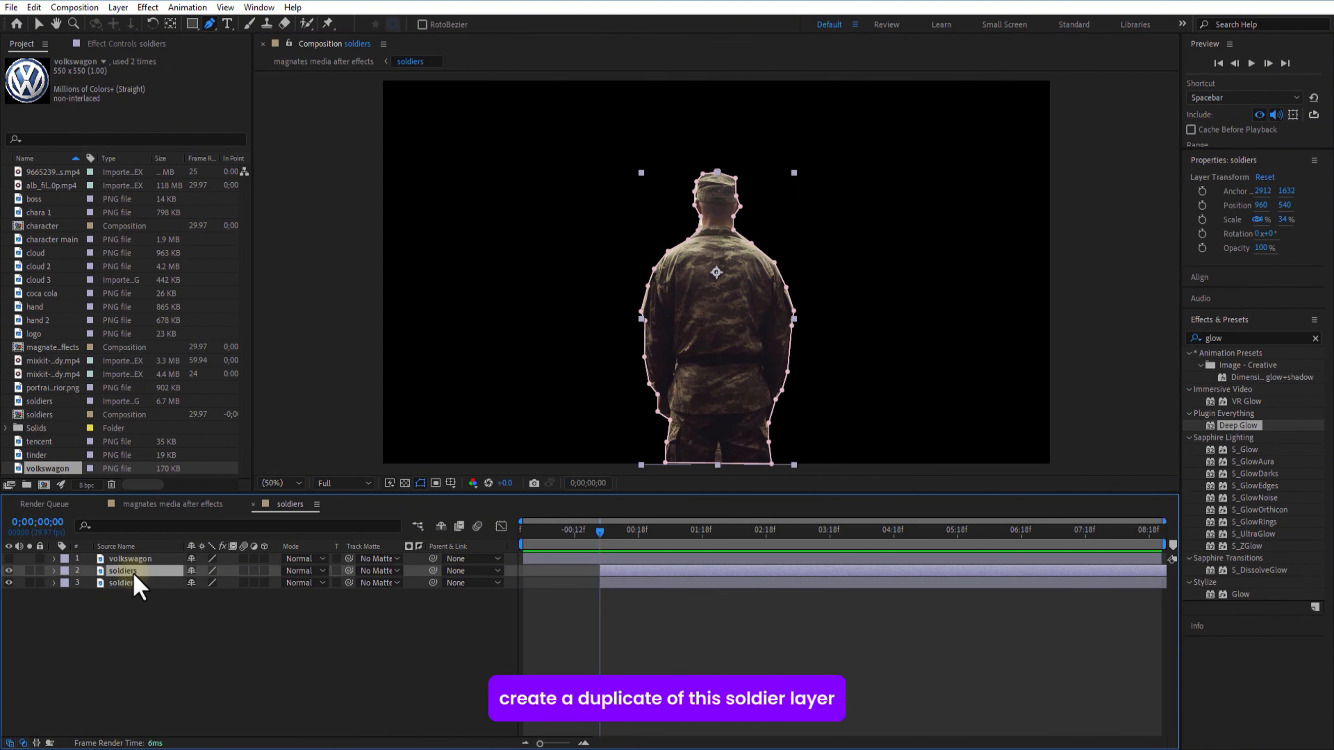
{"action": "key", "text": "ctrl+shift+bracketright"}
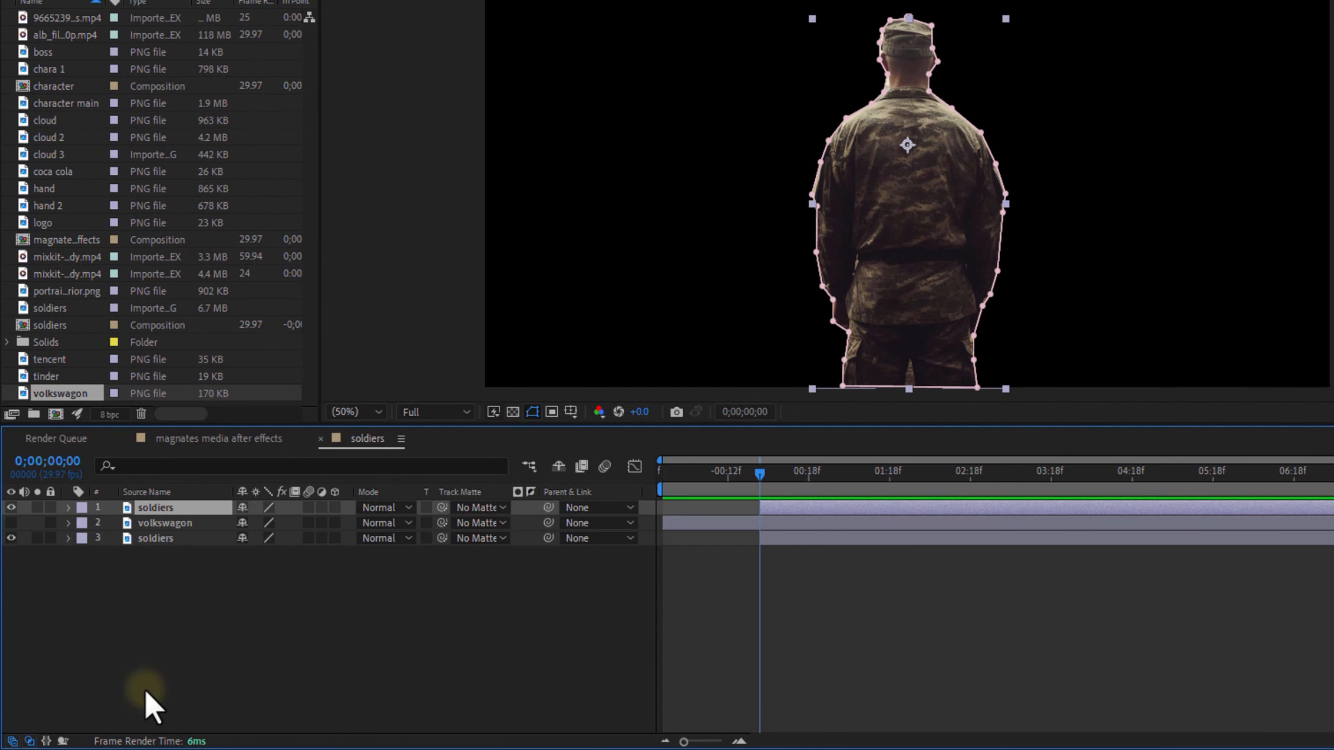
{"action": "left_click", "coordinate": [29, 741]}
{"action": "left_click", "coordinate": [98, 523]}
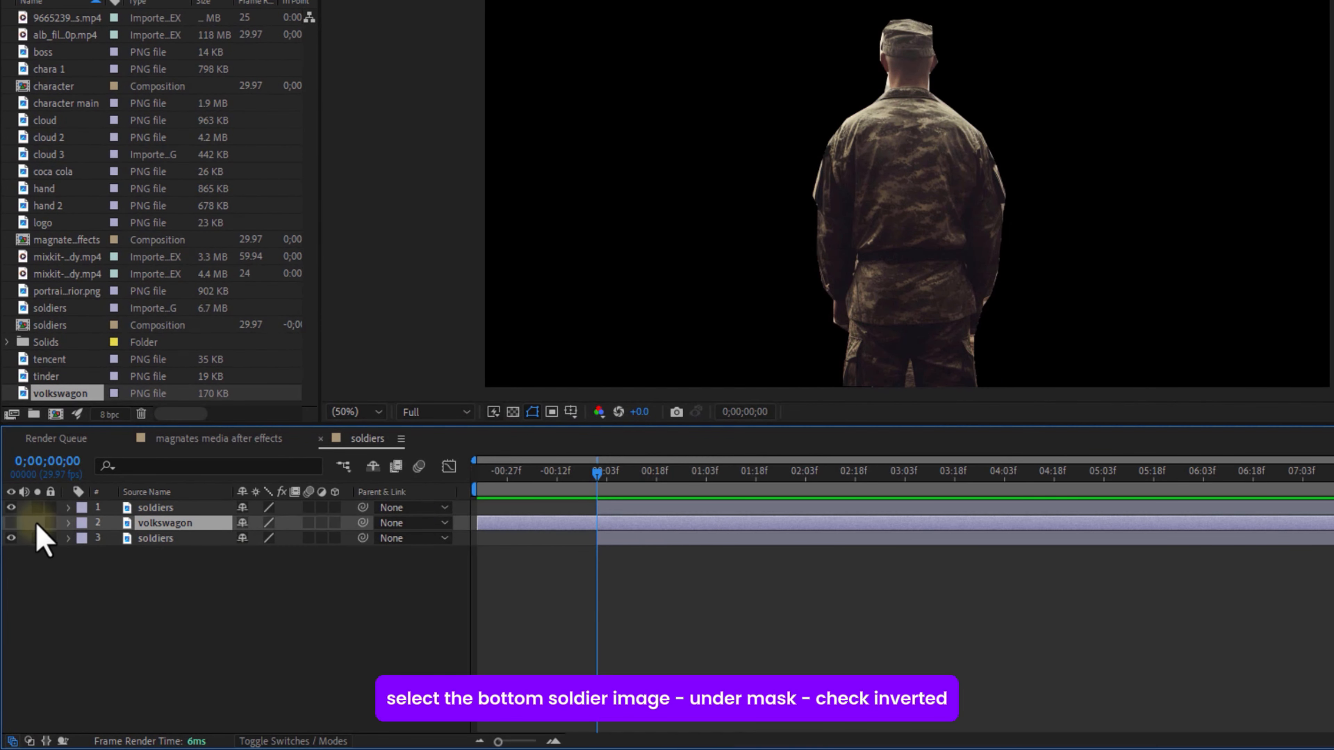
{"action": "left_click", "coordinate": [11, 522]}
- Invert the mask on the bottom soldiers layer
{"action": "left_click", "coordinate": [187, 538]}
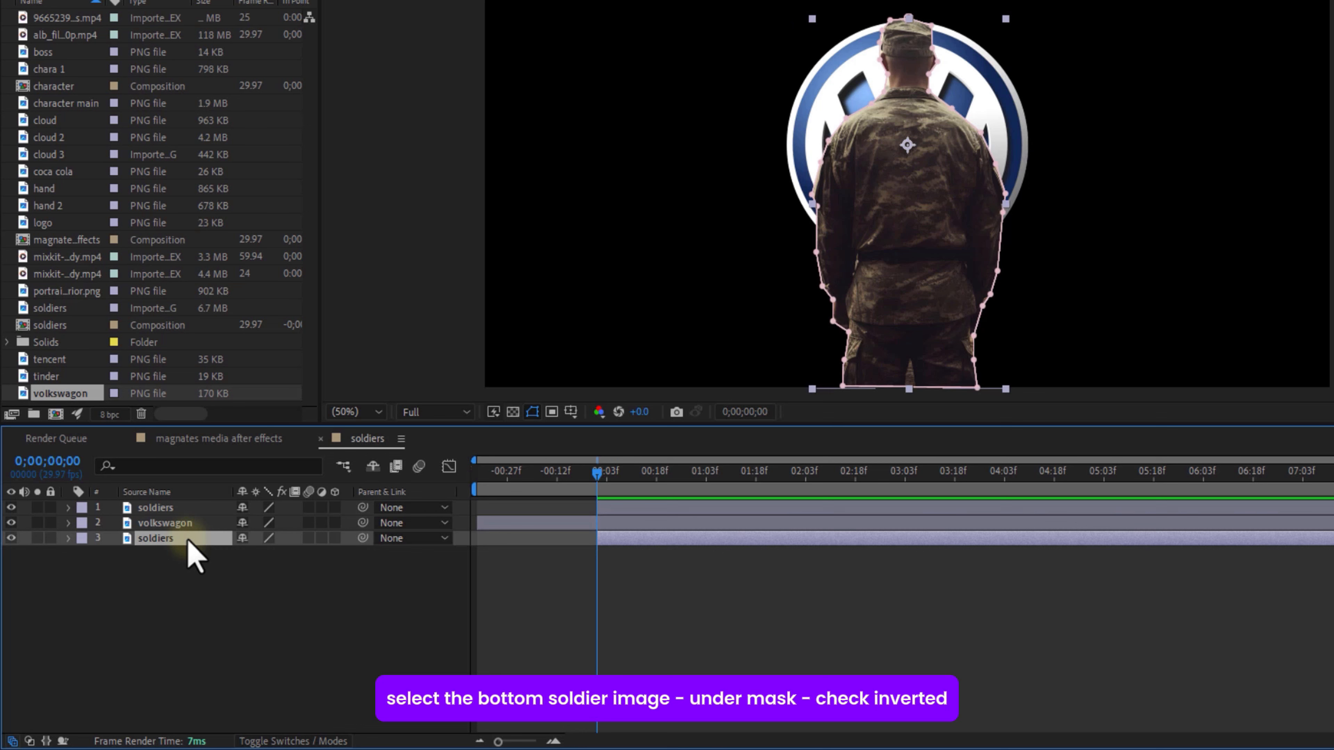
{"action": "key", "text": "m"}
{"action": "left_click", "coordinate": [301, 553]}
{"action": "key", "text": "m"}
{"action": "left_click", "coordinate": [295, 615]}
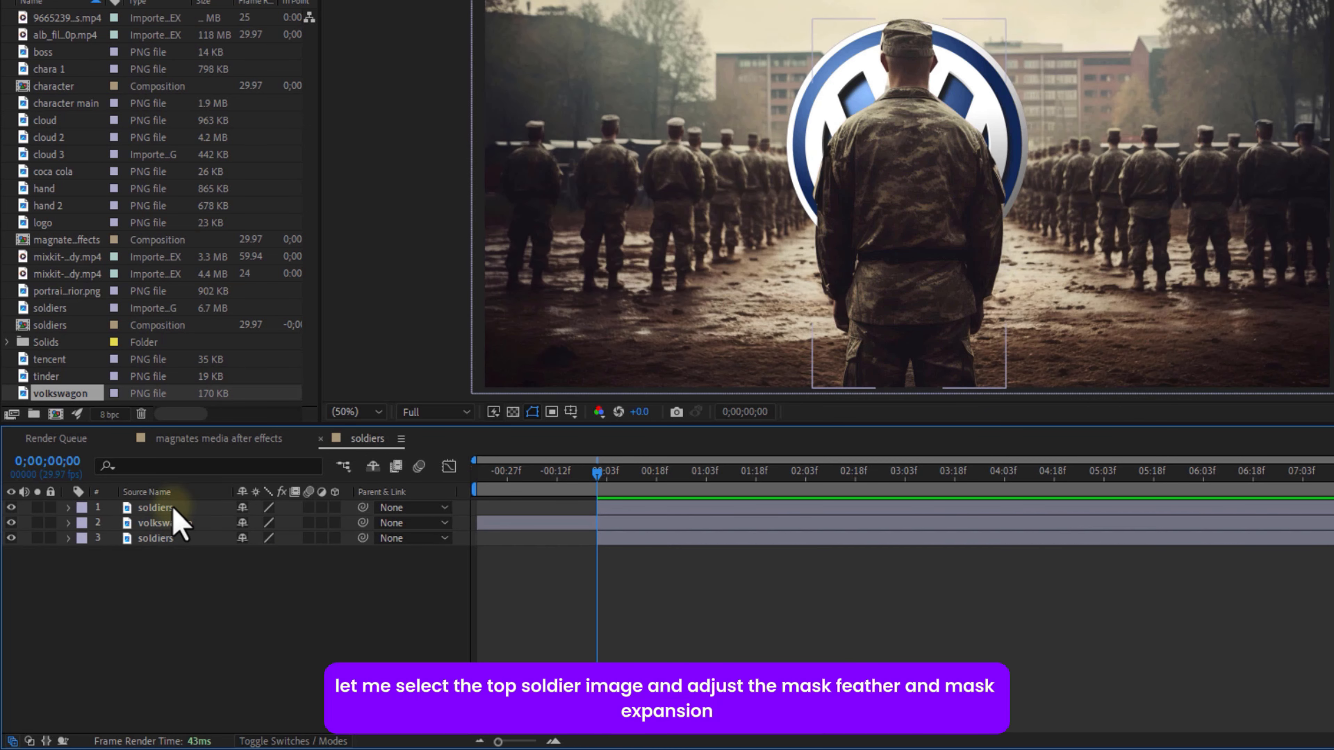
- Set the top soldiers layer's mask expansion to 2 pixels and its mask feather to 10 pixels
{"action": "left_click", "coordinate": [174, 508]}
{"action": "key", "text": "m"}
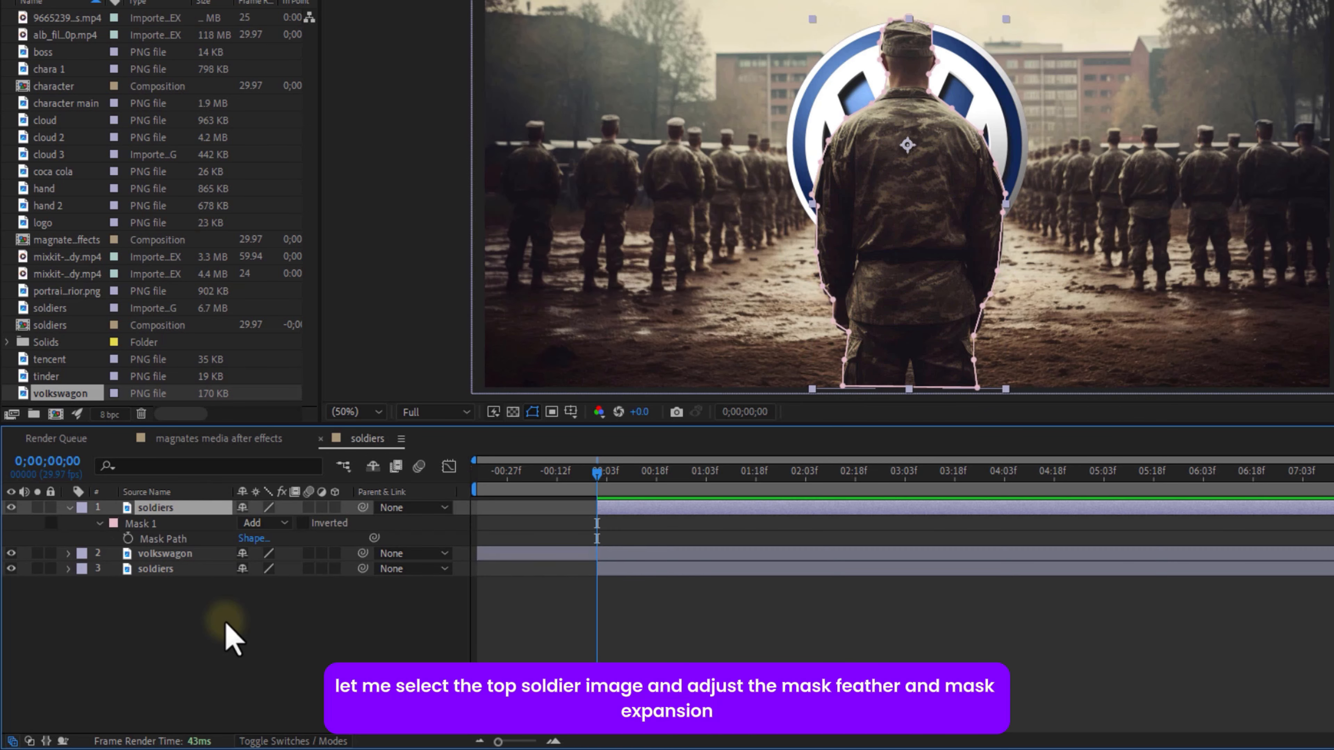
{"action": "left_click", "coordinate": [223, 635]}
{"action": "left_click", "coordinate": [98, 524]}
{"action": "left_click", "coordinate": [98, 524]}
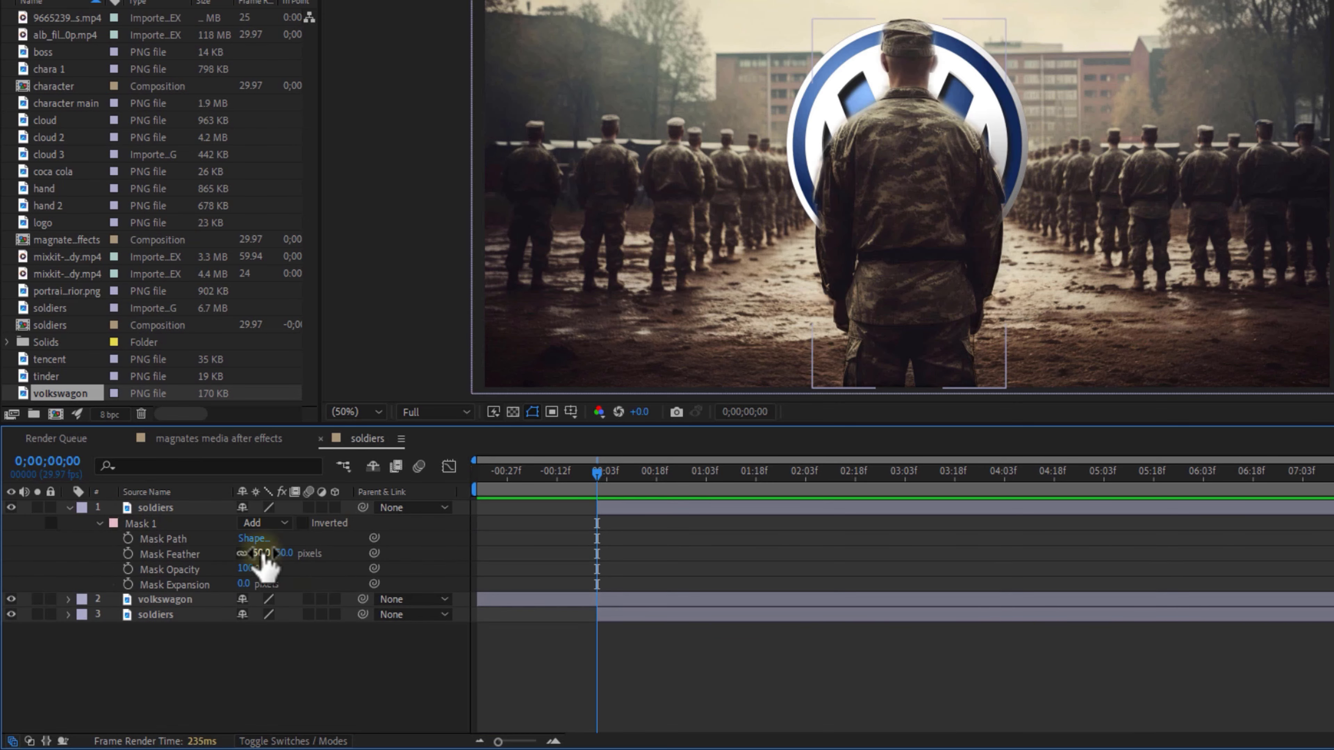
{"action": "left_click", "coordinate": [245, 584]}
{"action": "type", "text": "2"}
{"action": "left_click", "coordinate": [285, 671]}
{"action": "left_click", "coordinate": [261, 553]}
{"action": "type", "text": "10"}
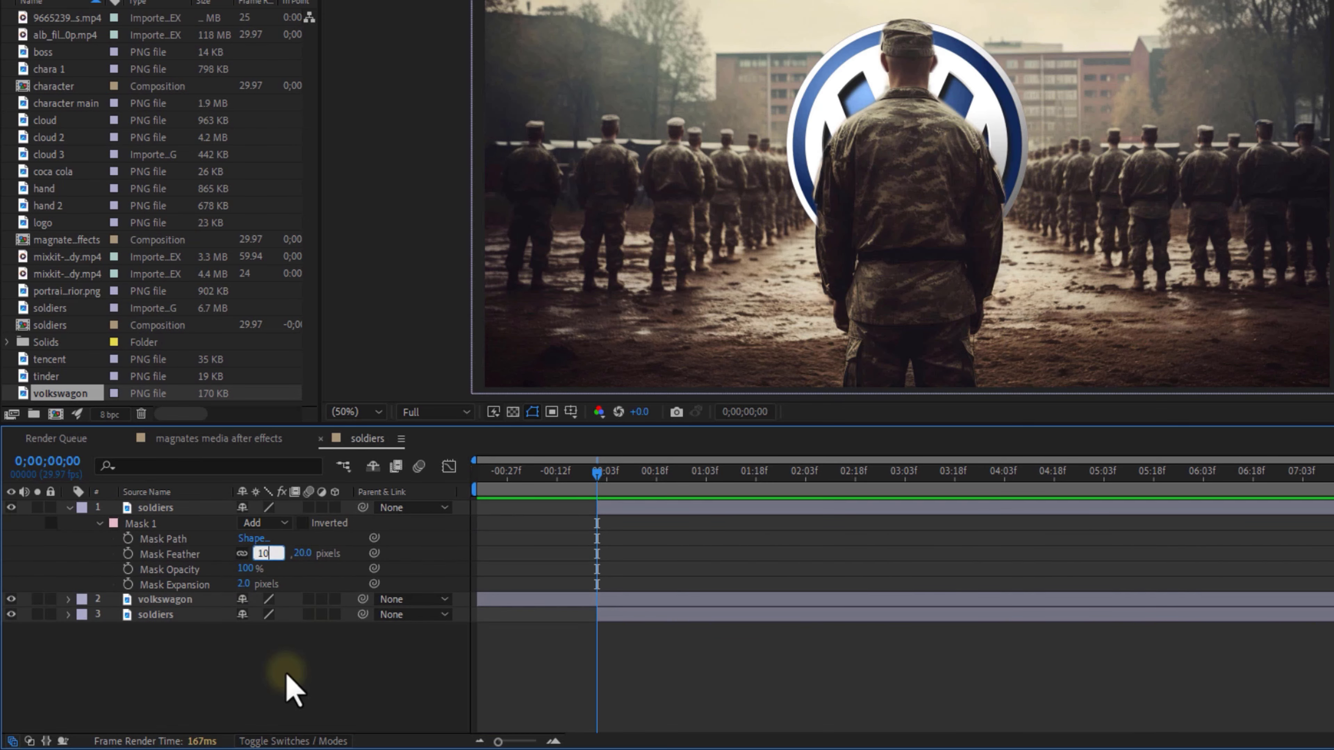
{"action": "left_click", "coordinate": [286, 671]}
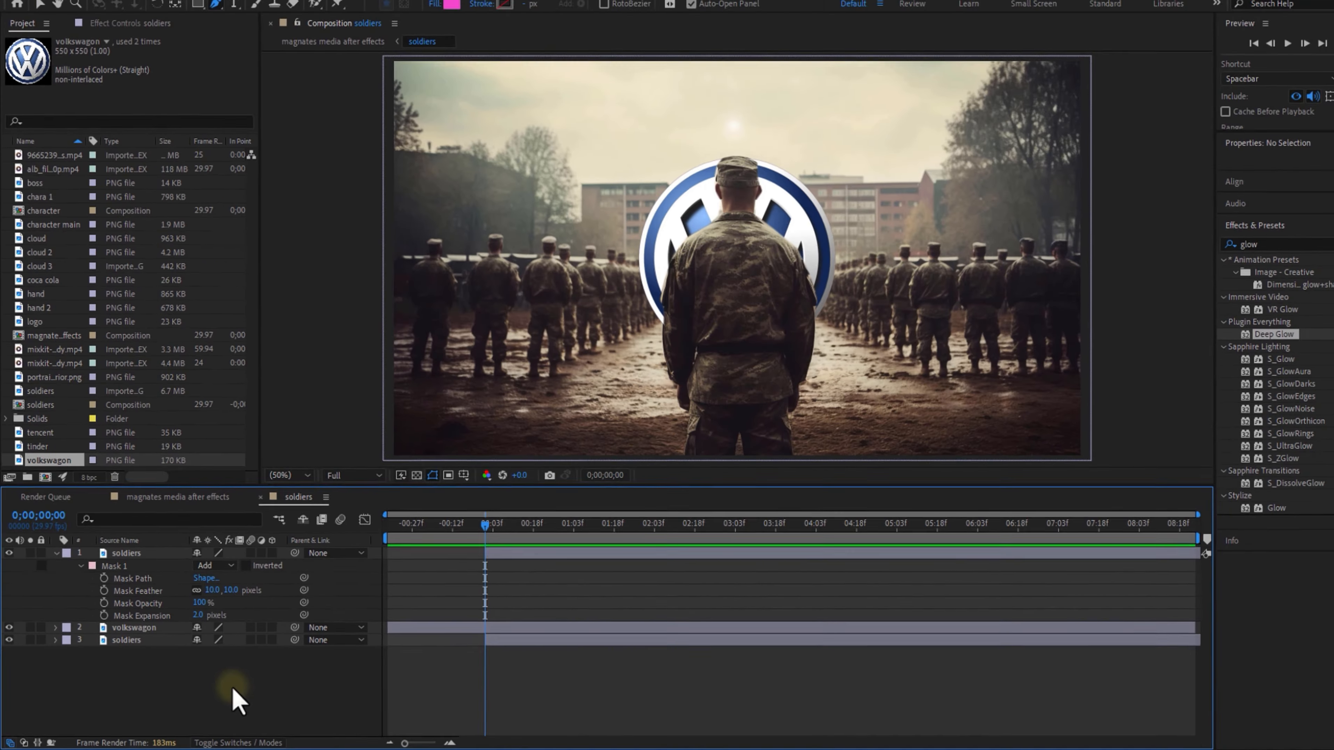
- Change the volkswagon layer's blending mode to Hard Light
{"action": "left_click", "coordinate": [152, 632]}
{"action": "key", "text": "s"}
{"action": "right_click", "coordinate": [153, 633]}
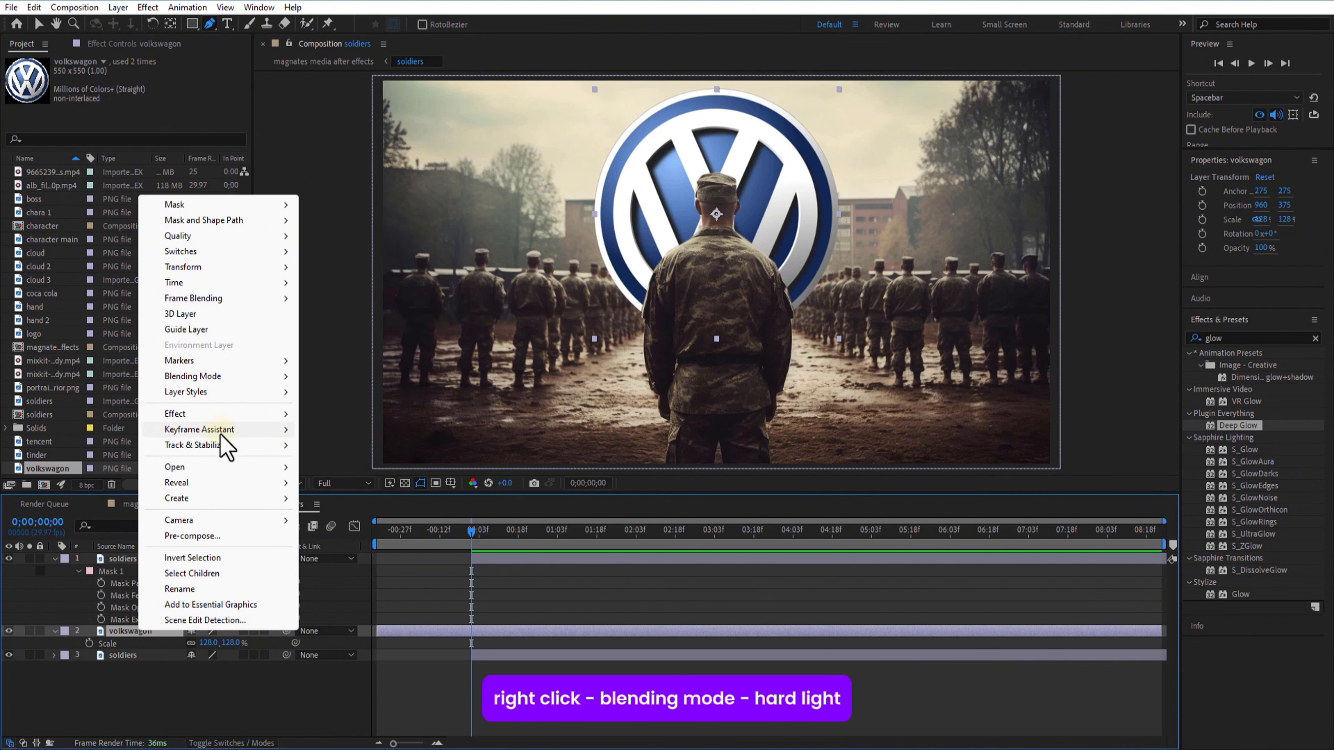
{"action": "mouse_move", "coordinate": [219, 381]}
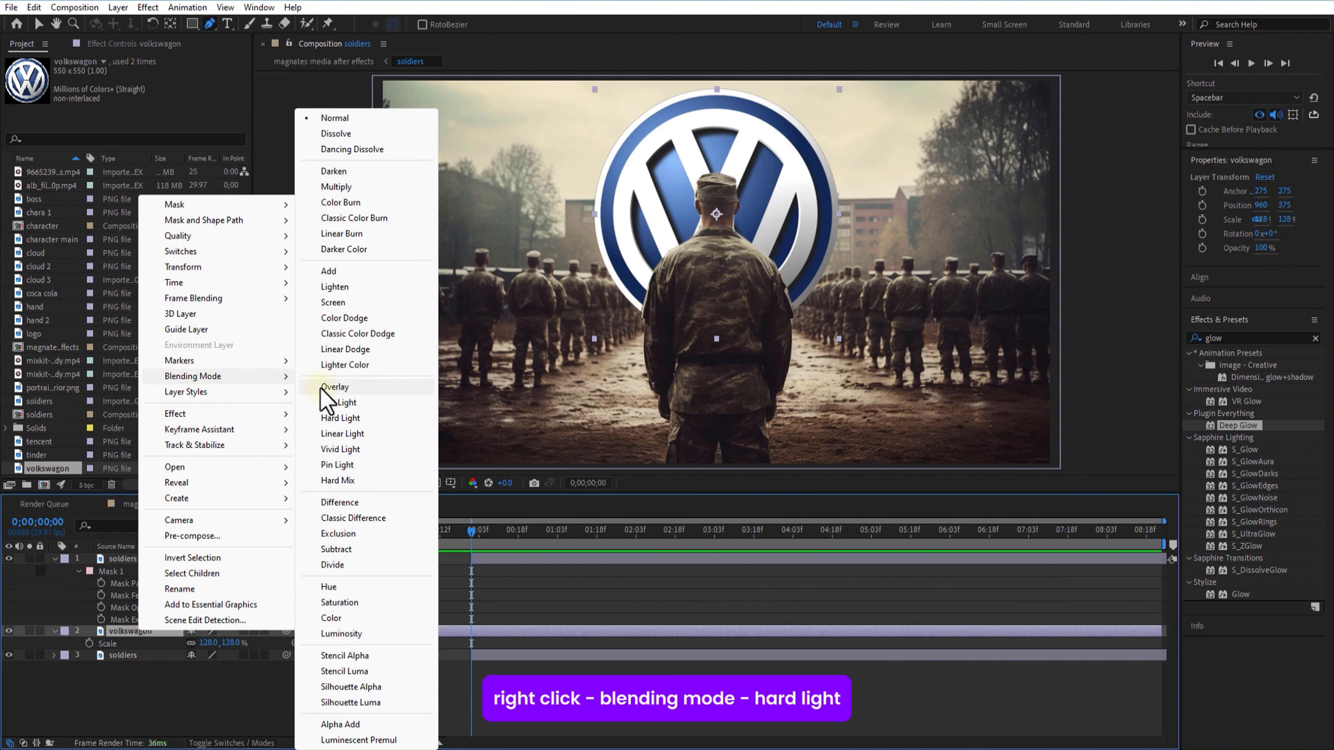
{"action": "left_click", "coordinate": [376, 425]}
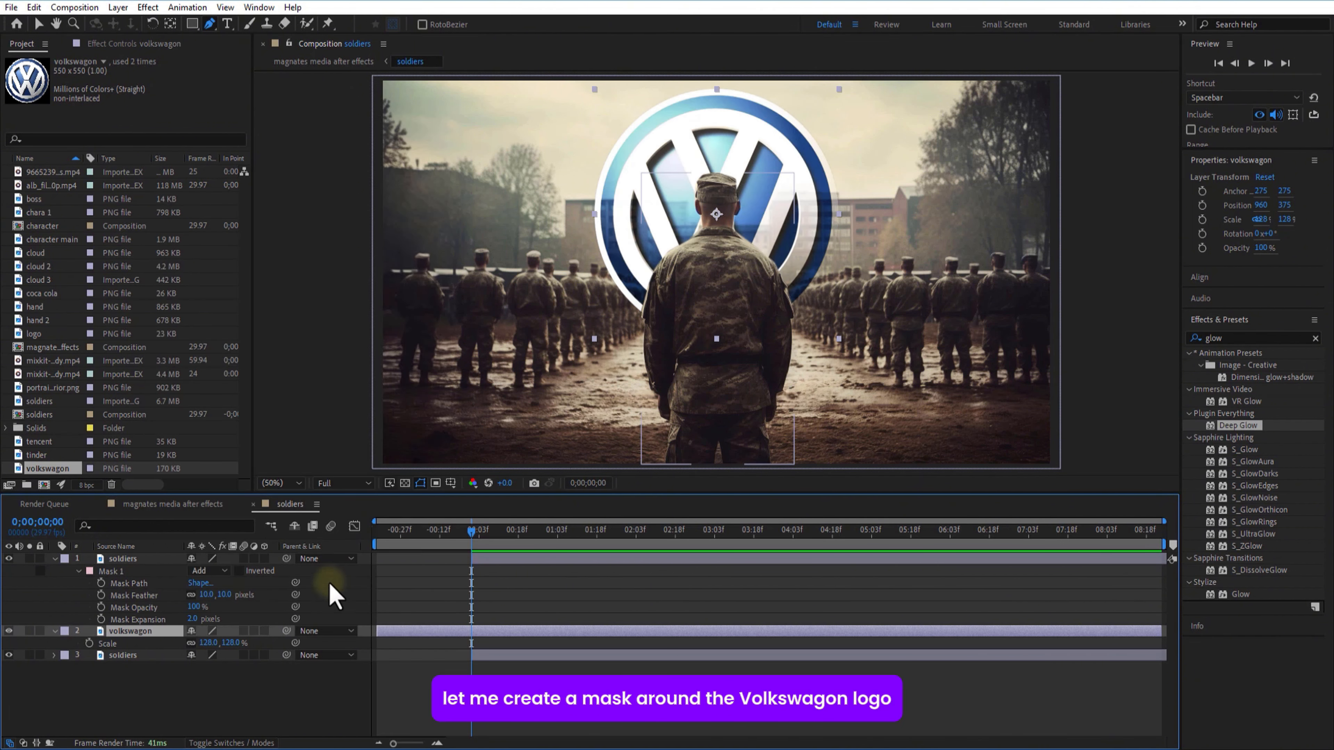
{"action": "left_click", "coordinate": [231, 685]}
- Draw a closed four-point Pen mask on the volkswagon layer around the logo's lower edge behind the central soldier
{"action": "left_click", "coordinate": [146, 634]}
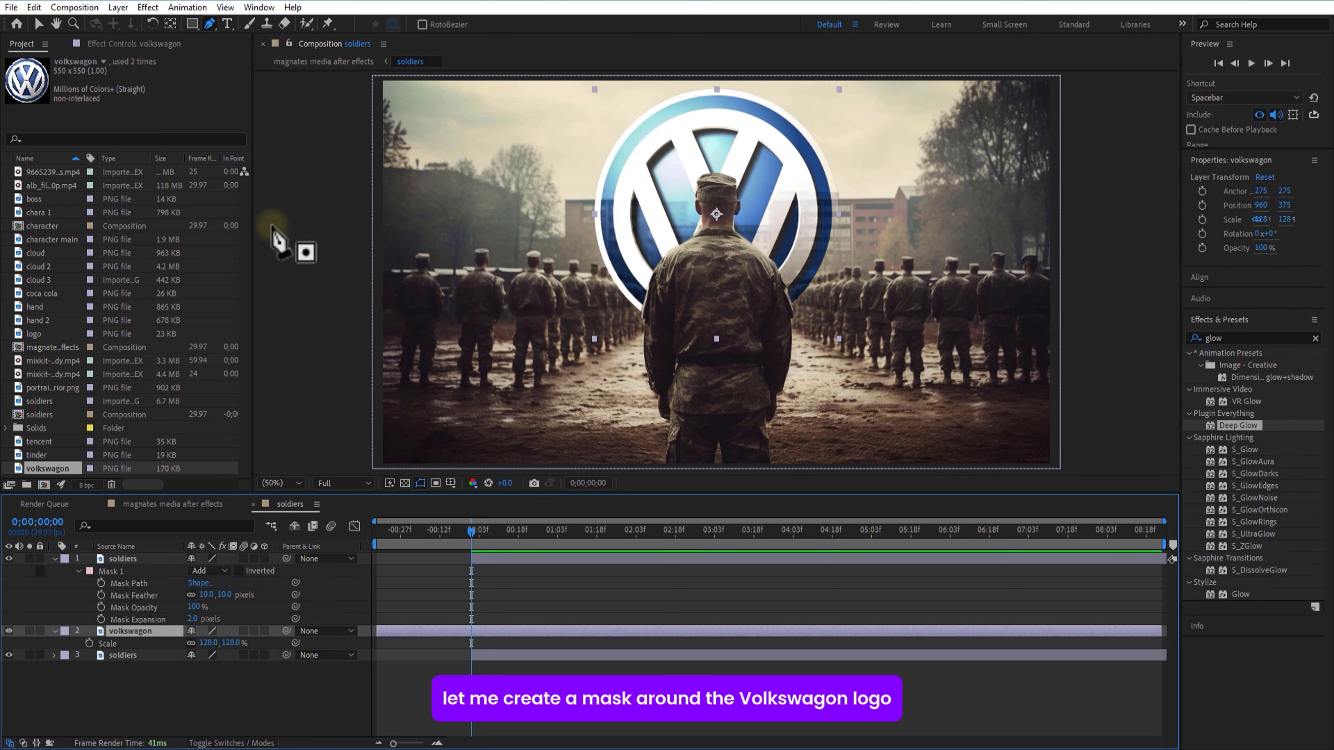
{"action": "left_click", "coordinate": [813, 276]}
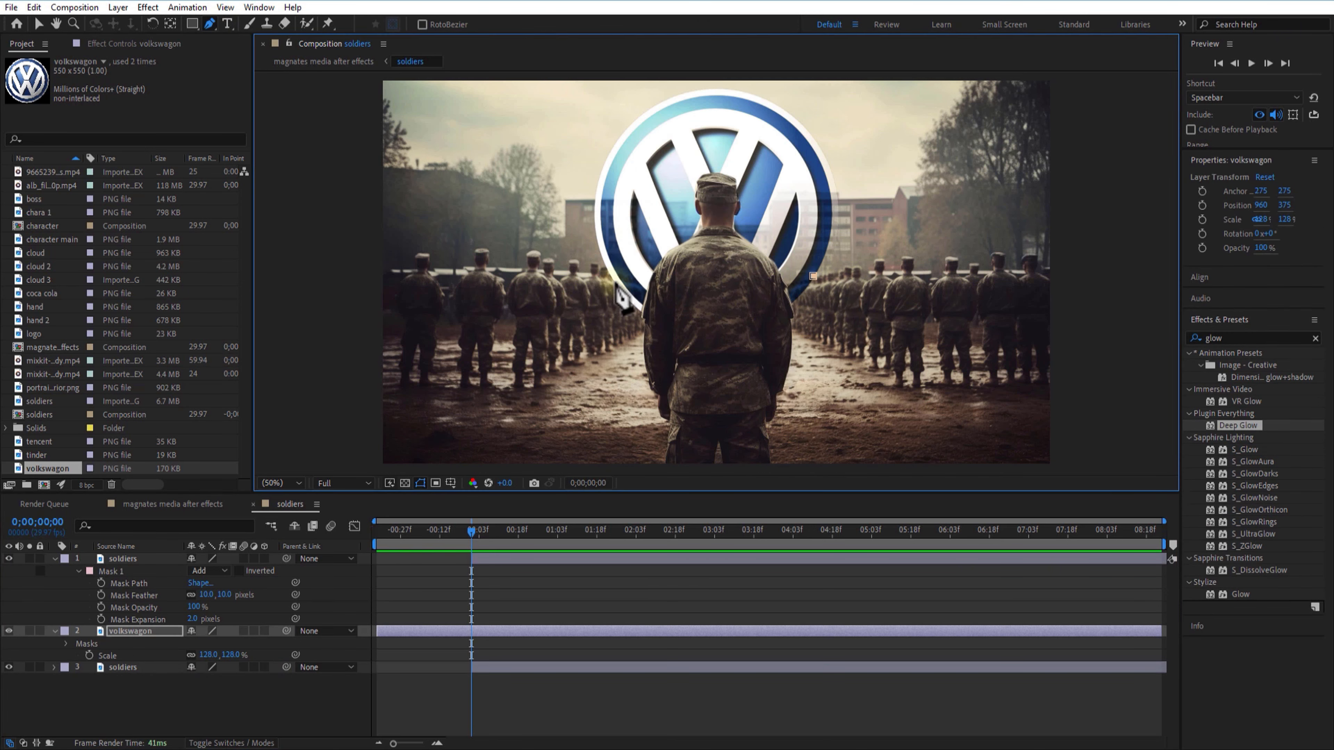
{"action": "left_click", "coordinate": [643, 311]}
{"action": "left_click", "coordinate": [793, 301]}
{"action": "left_click", "coordinate": [813, 276]}
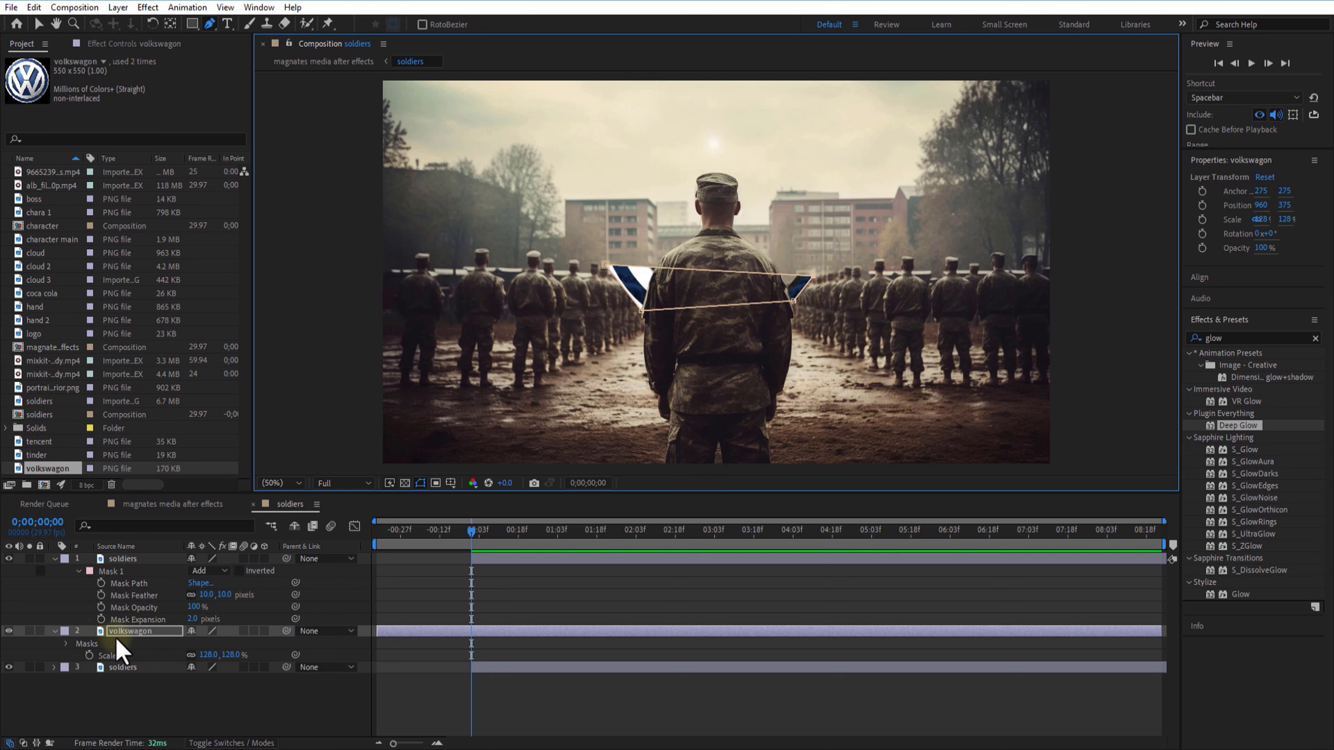
- Invert the volkswagon layer's mask, with its feather at 5 pixels and its expansion reduced to 1 pixel
{"action": "left_click", "coordinate": [65, 644]}
{"action": "left_click", "coordinate": [239, 655]}
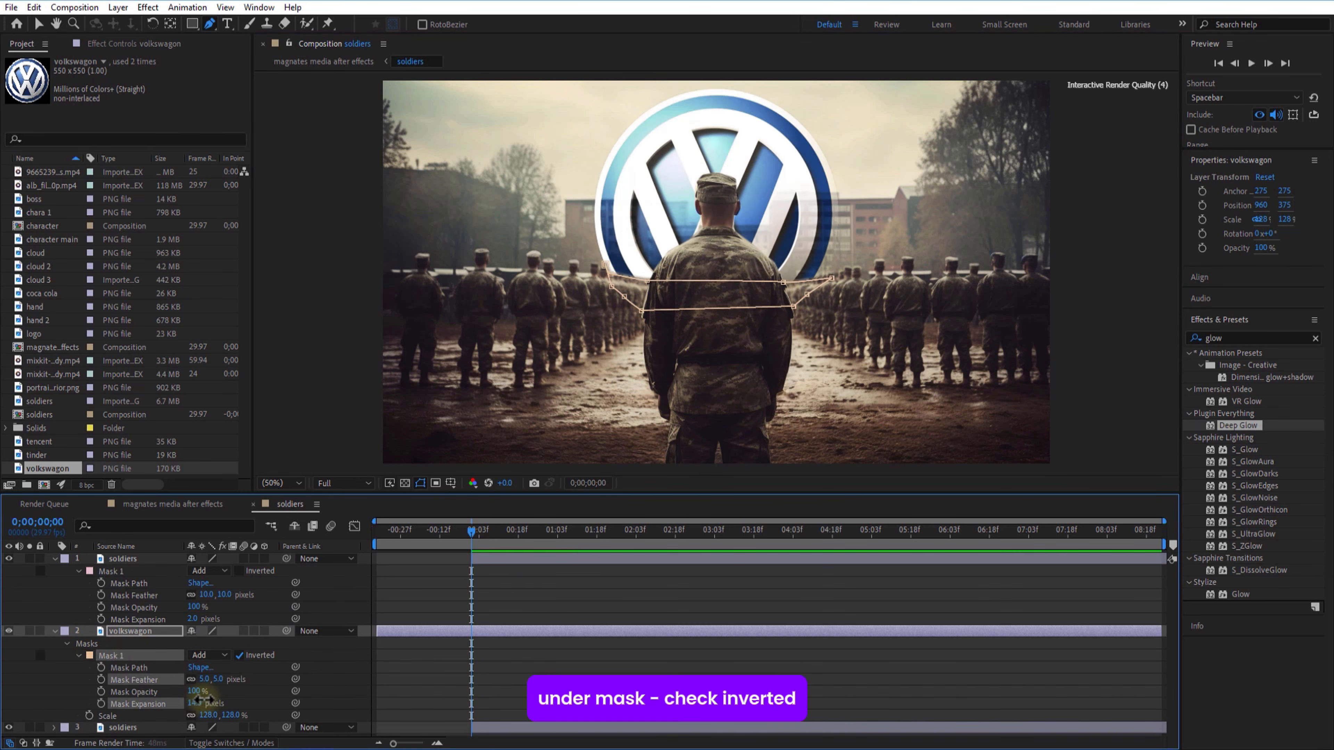
{"action": "left_click_drag", "start_coordinate": [202, 699], "coordinate": [192, 701]}
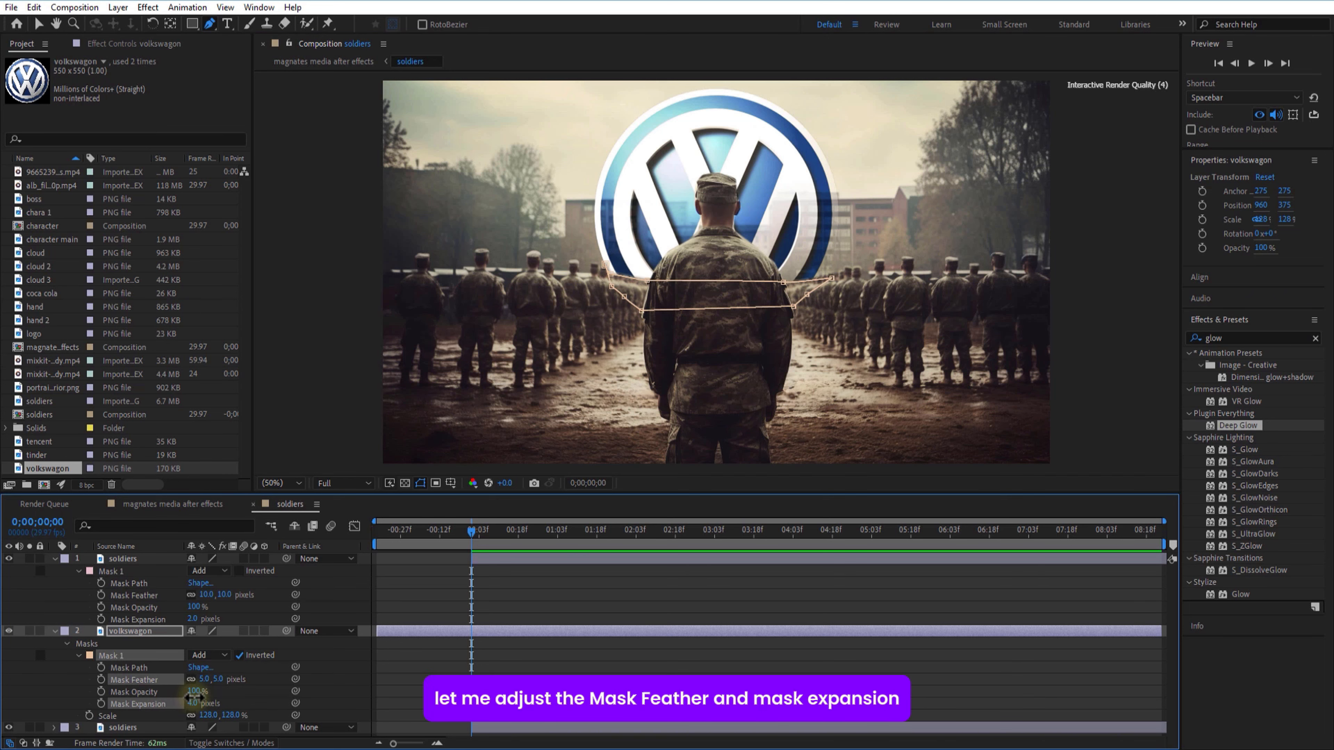
{"action": "left_click", "coordinate": [572, 670]}
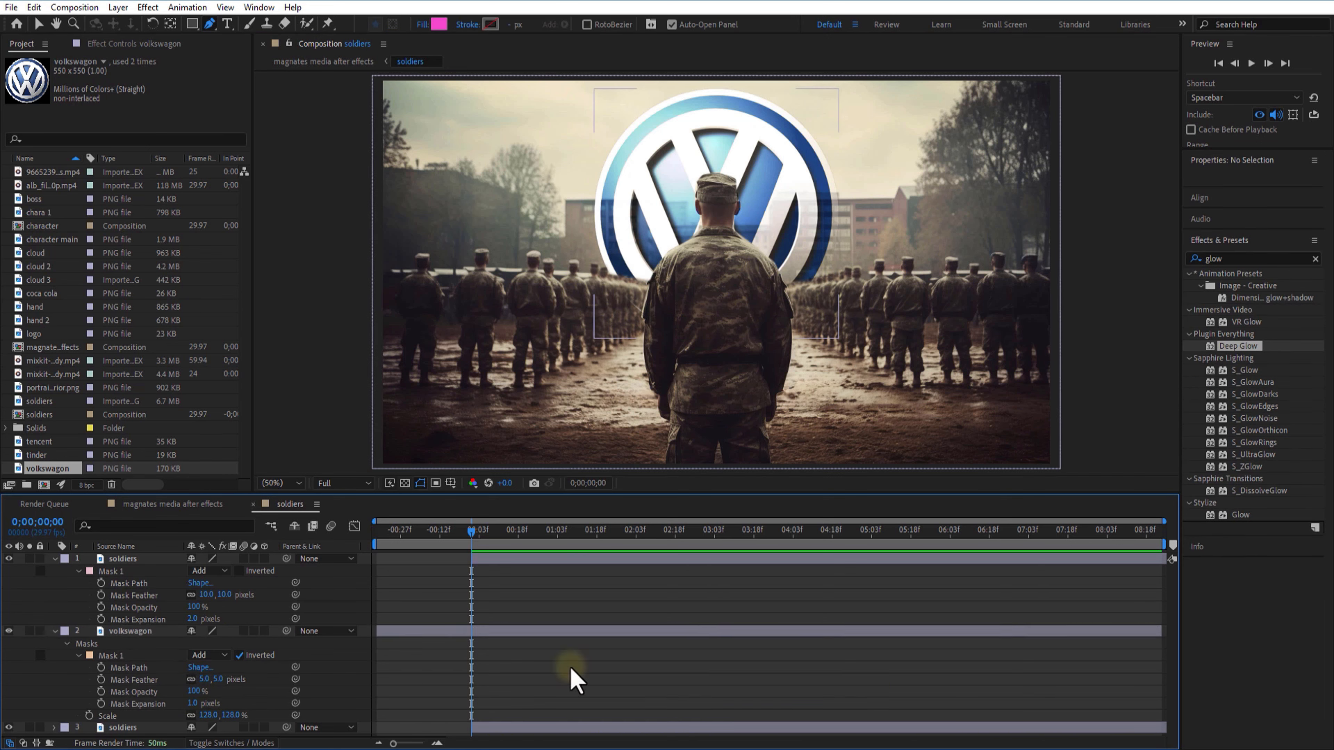
- Collapse the layer properties and trim the volkswagon layer's start to match the two soldiers layers at 0;00;00;00
{"action": "left_click", "coordinate": [54, 559]}
{"action": "left_click", "coordinate": [54, 571]}
{"action": "mouse_move", "coordinate": [471, 532]}
{"action": "left_mouse_down"}
{"action": "mouse_move", "coordinate": [449, 533]}
{"action": "mouse_move", "coordinate": [471, 533]}
{"action": "left_mouse_up"}
{"action": "left_click", "coordinate": [473, 641]}
{"action": "left_click_drag", "start_coordinate": [378, 571], "coordinate": [396, 535]}
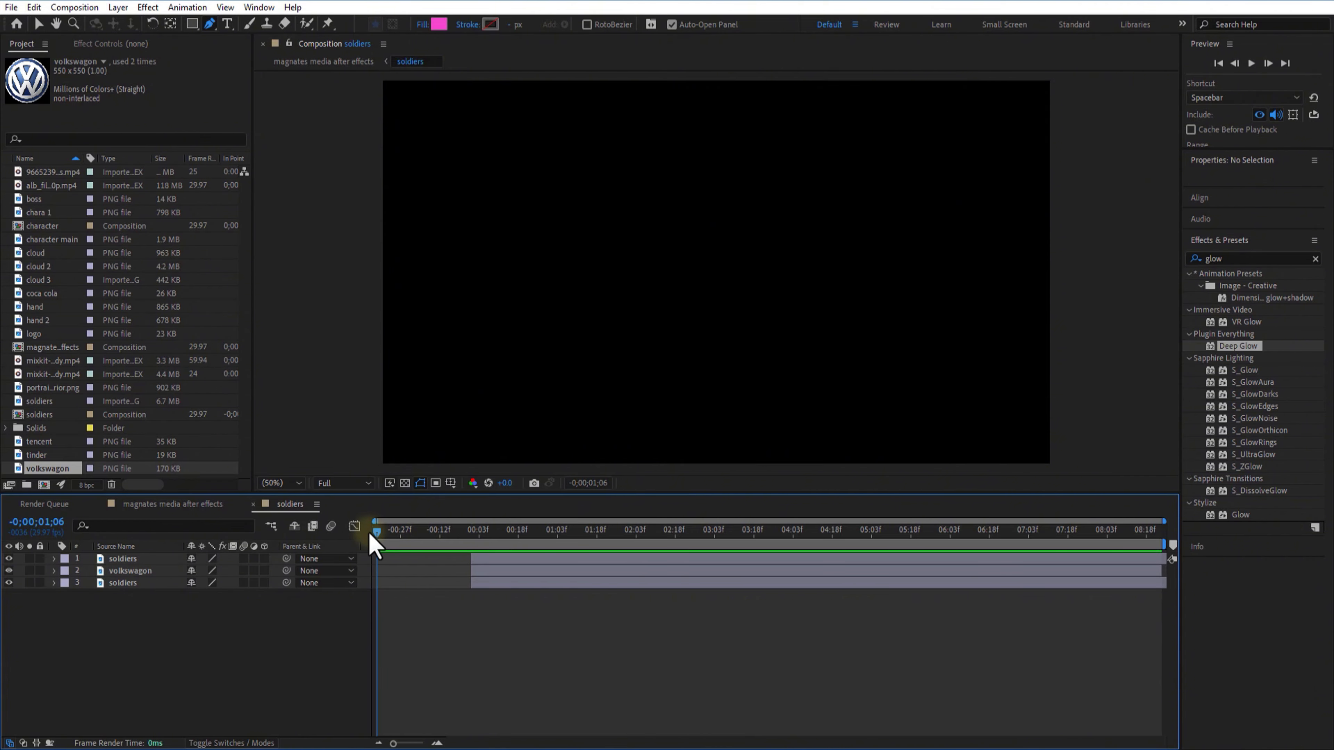
- In the magnates media after effects composition, go to 0;00;01;06 and make the soldiers layer 3D
{"action": "left_click", "coordinate": [211, 505]}
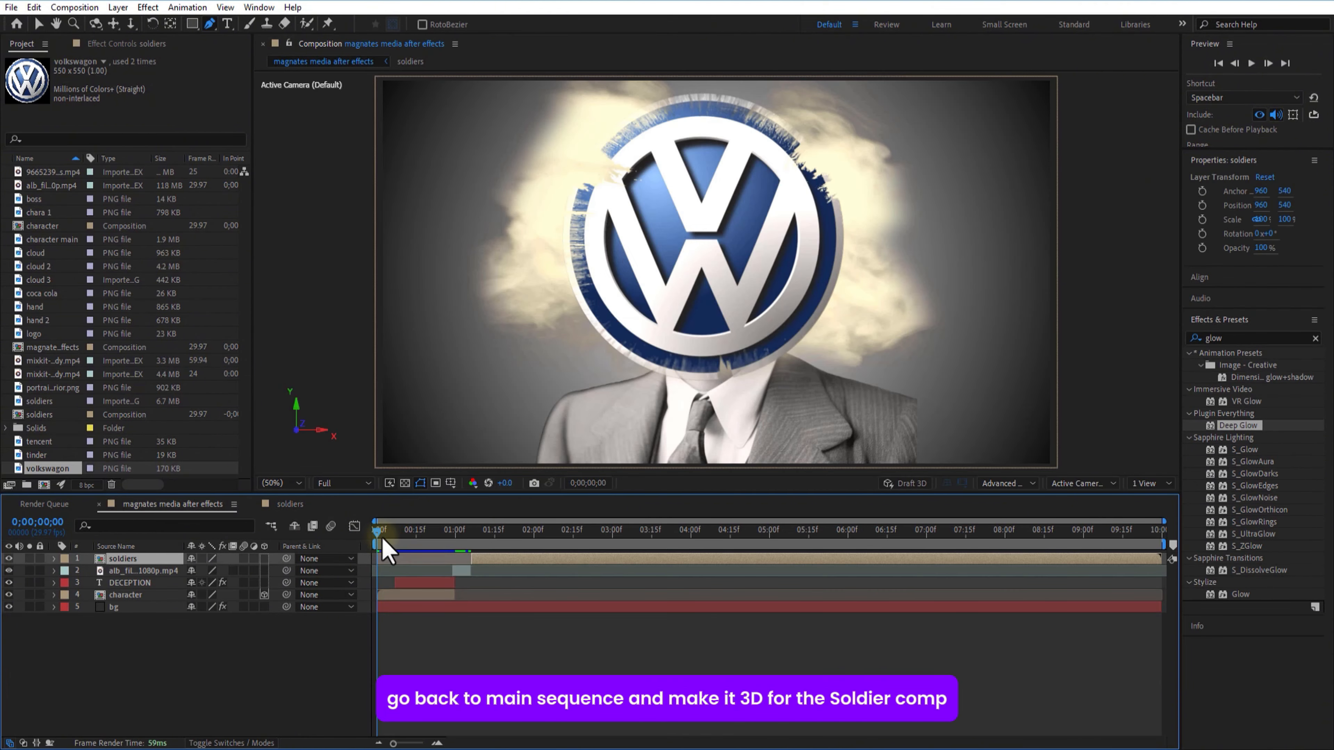
{"action": "left_click_drag", "start_coordinate": [383, 542], "coordinate": [471, 569]}
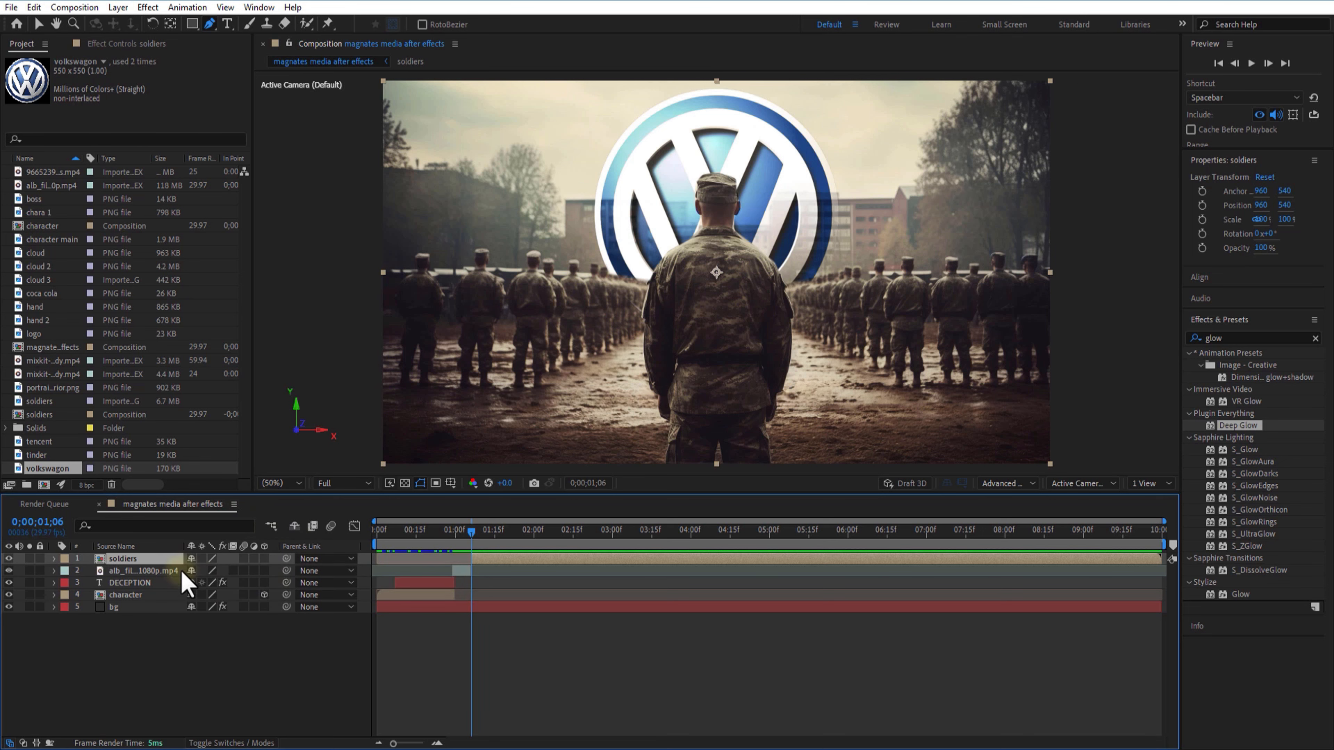
{"action": "left_click", "coordinate": [264, 559]}
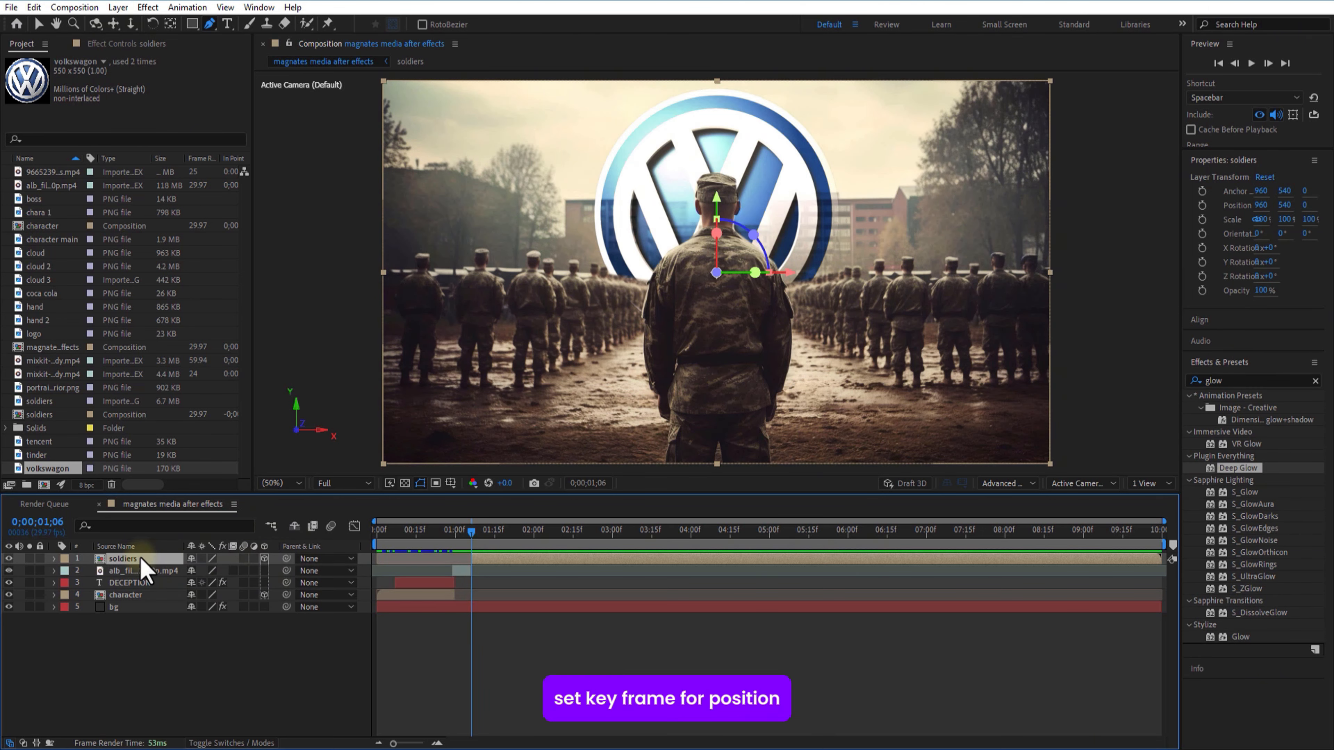
- Animate the soldiers layer's position from a keyframe at 0;00;01;06 to a Z value of -248 at 0;00;02;00
{"action": "key", "text": "p"}
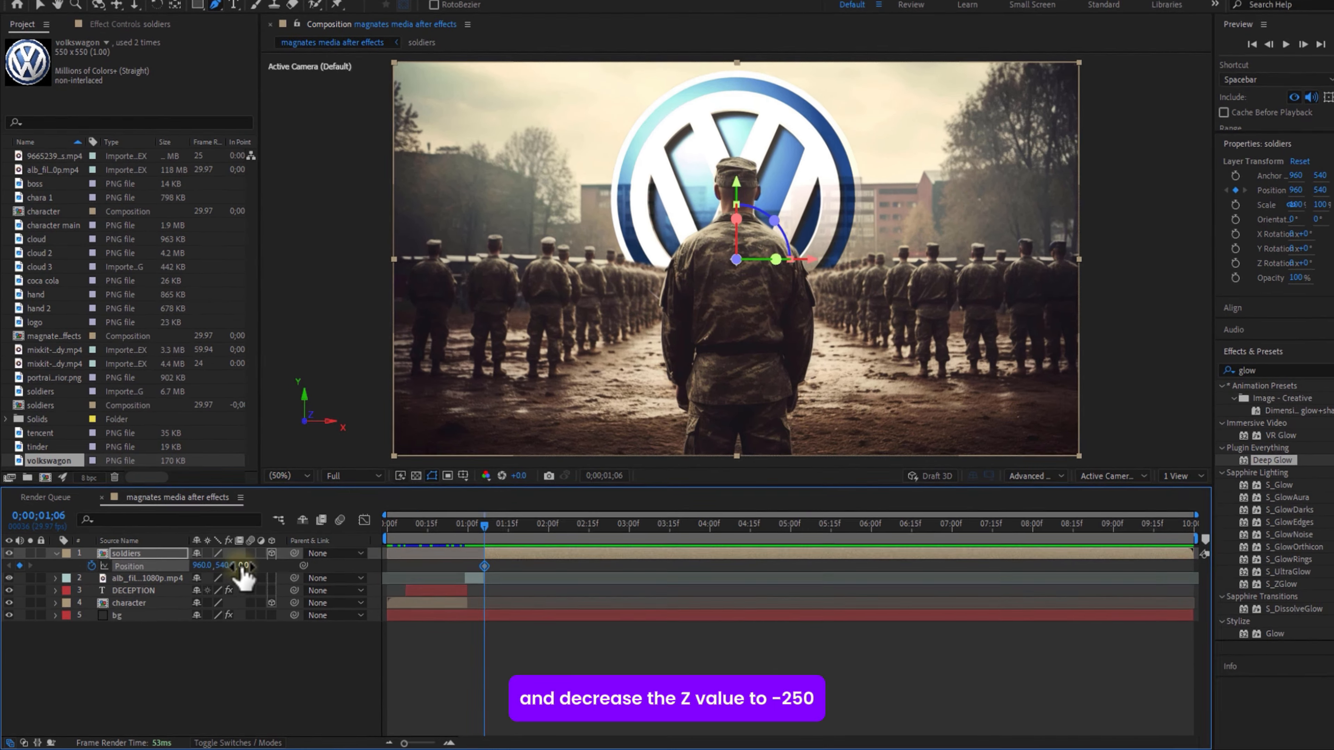
{"action": "left_click_drag", "start_coordinate": [238, 571], "coordinate": [219, 581]}
{"action": "left_click_drag", "start_coordinate": [597, 479], "coordinate": [674, 481]}
{"action": "left_click_drag", "start_coordinate": [303, 525], "coordinate": [126, 558]}
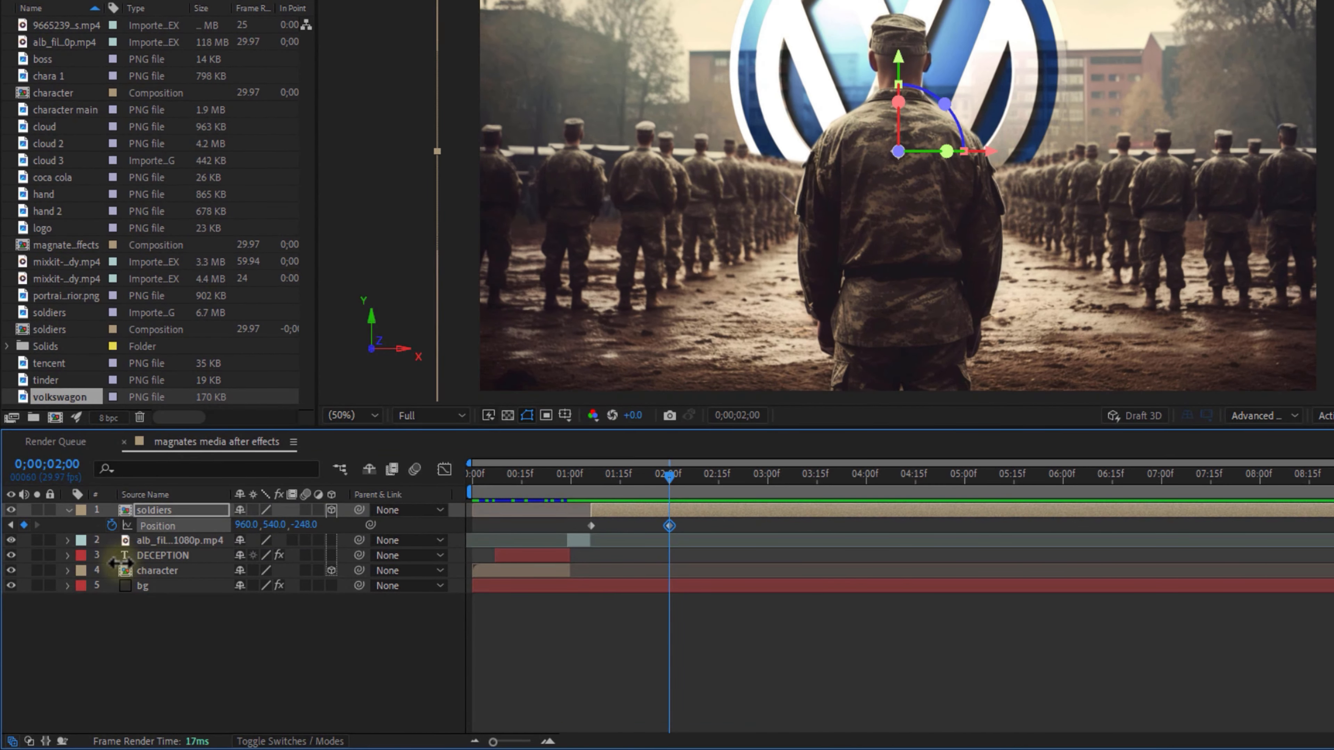
{"action": "left_click", "coordinate": [226, 687]}
- Open the soldiers composition, add the mixkit white smoke video as the uppermost layer and scale it to 169%
{"action": "double_click", "coordinate": [182, 510]}
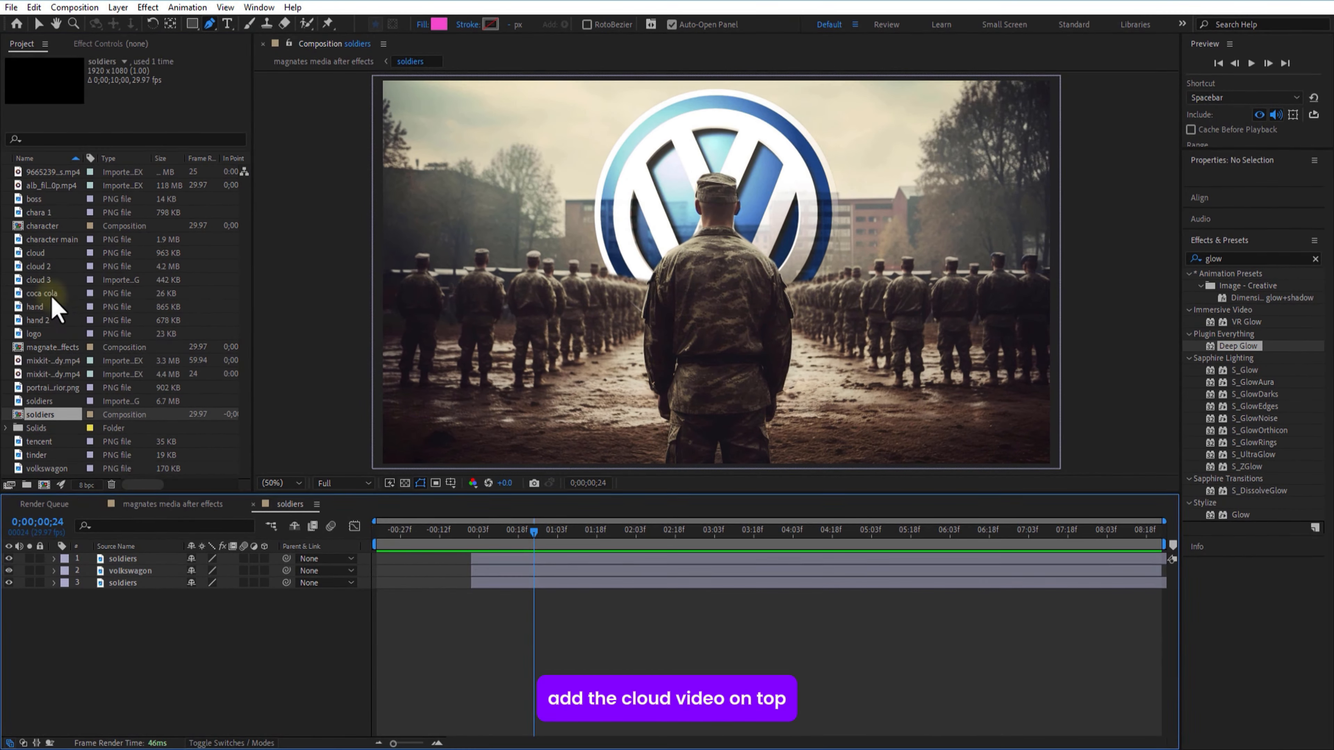
{"action": "left_click_drag", "start_coordinate": [72, 277], "coordinate": [135, 474]}
{"action": "left_click_drag", "start_coordinate": [129, 560], "coordinate": [129, 560]}
{"action": "key", "text": "s"}
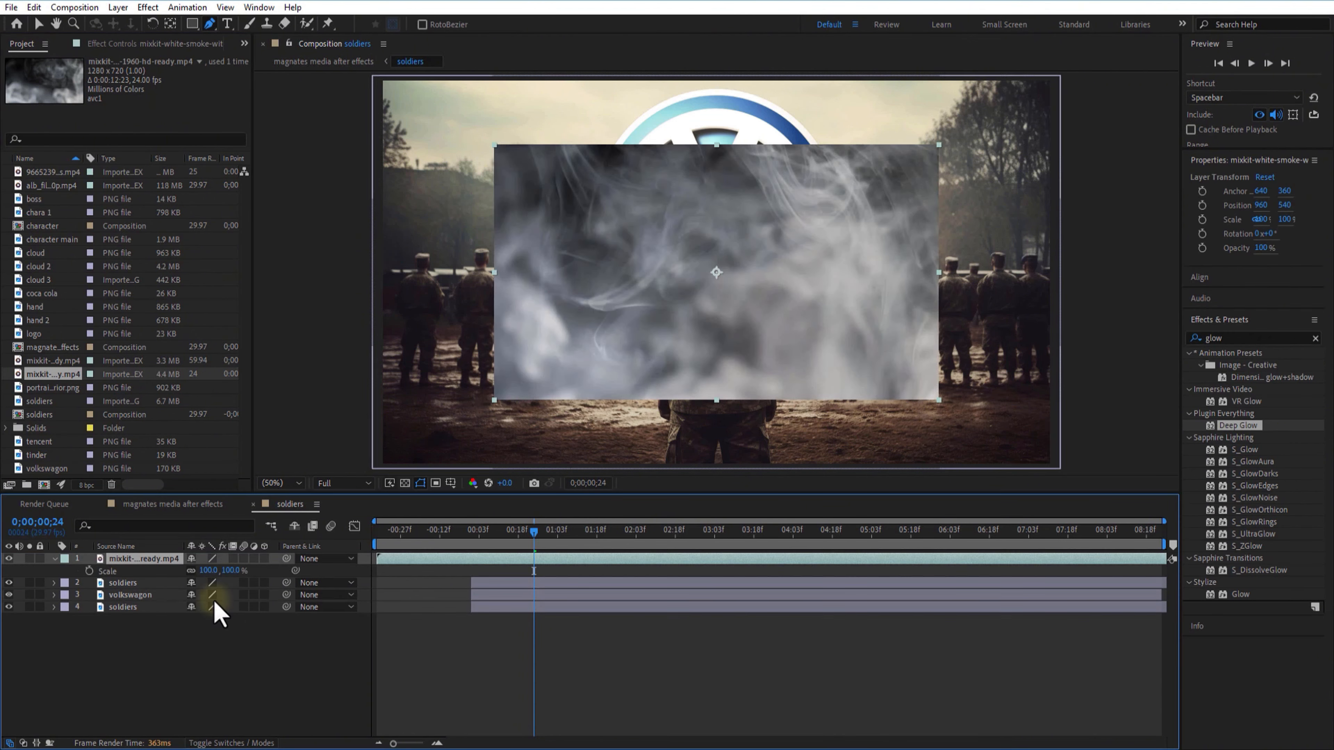
{"action": "left_click_drag", "start_coordinate": [212, 571], "coordinate": [260, 569]}
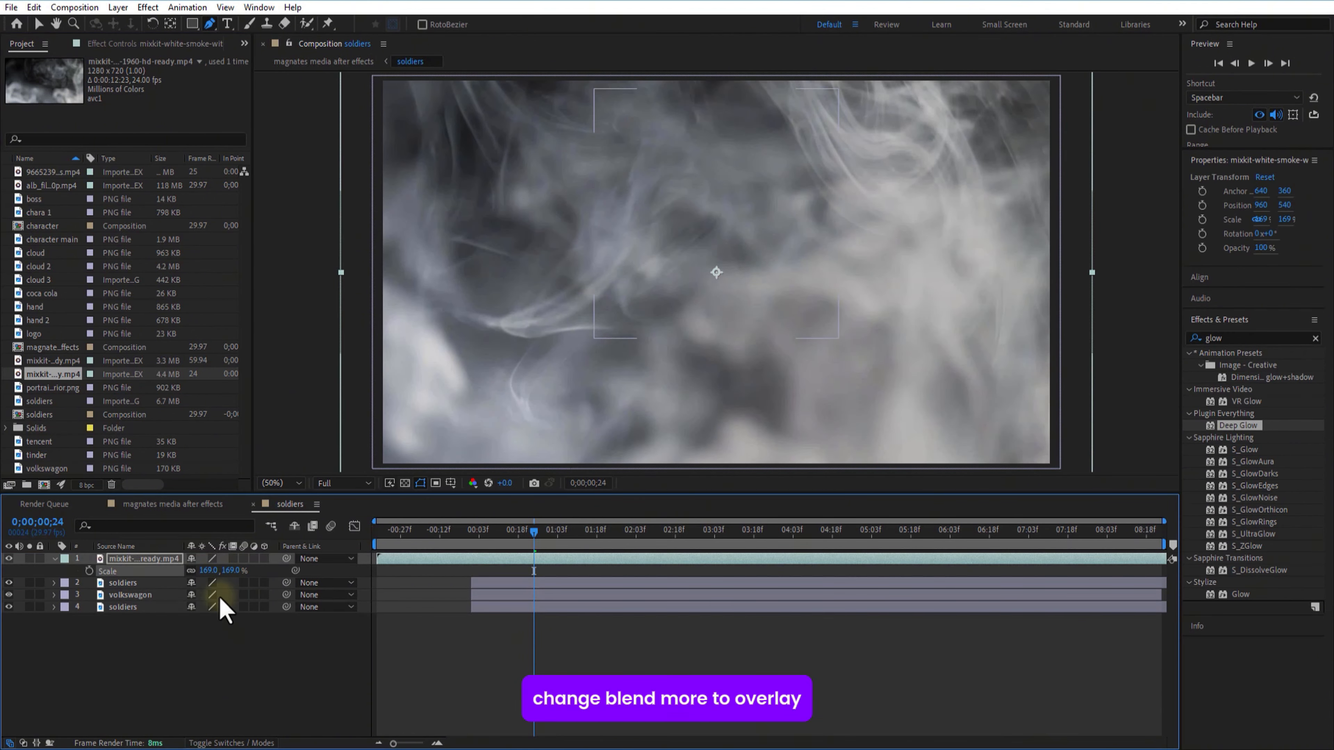
- Change the smoke video layer's blending mode to Overlay and scrub through the composition to check it
{"action": "right_click", "coordinate": [160, 559]}
{"action": "mouse_move", "coordinate": [219, 309]}
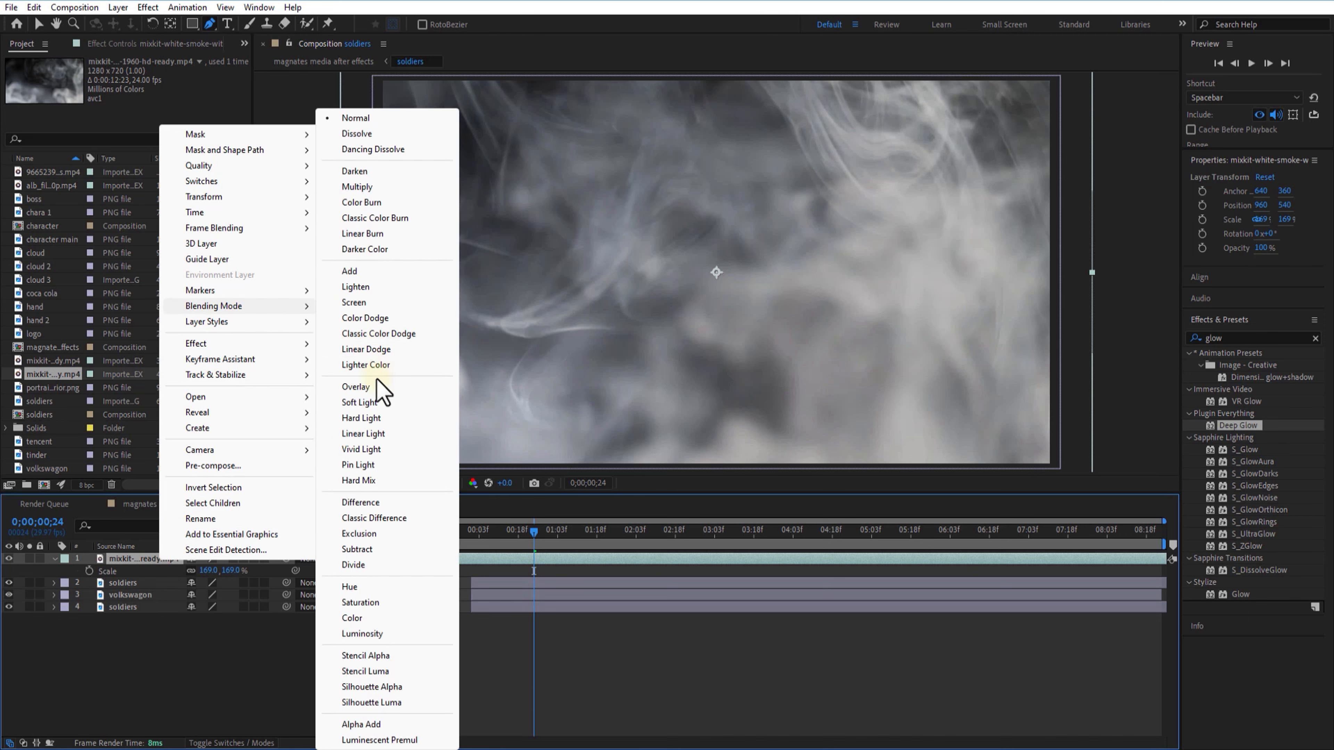
{"action": "left_click", "coordinate": [353, 400]}
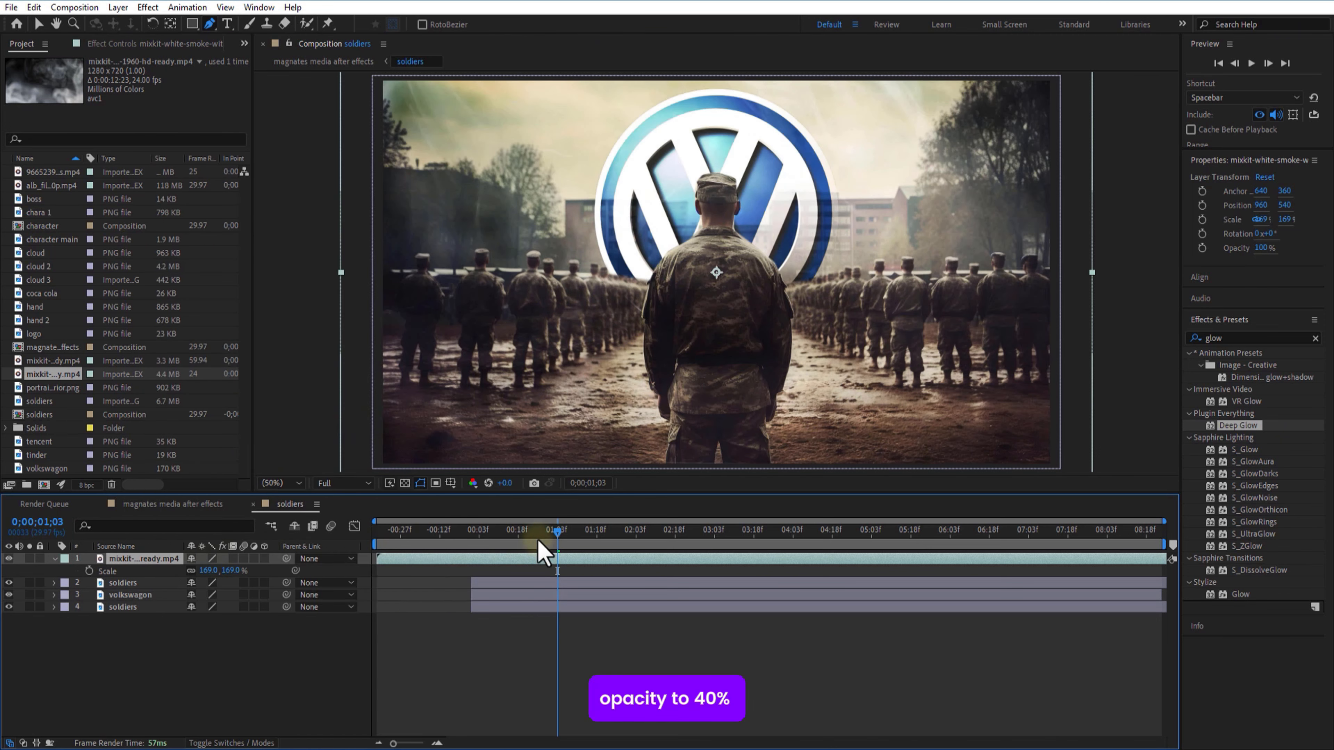
{"action": "left_click_drag", "start_coordinate": [570, 536], "coordinate": [467, 539]}
- Set the smoke layer's opacity to 40% and trim its start to line up with the other layers
{"action": "left_click", "coordinate": [173, 44]}
{"action": "key", "text": "t"}
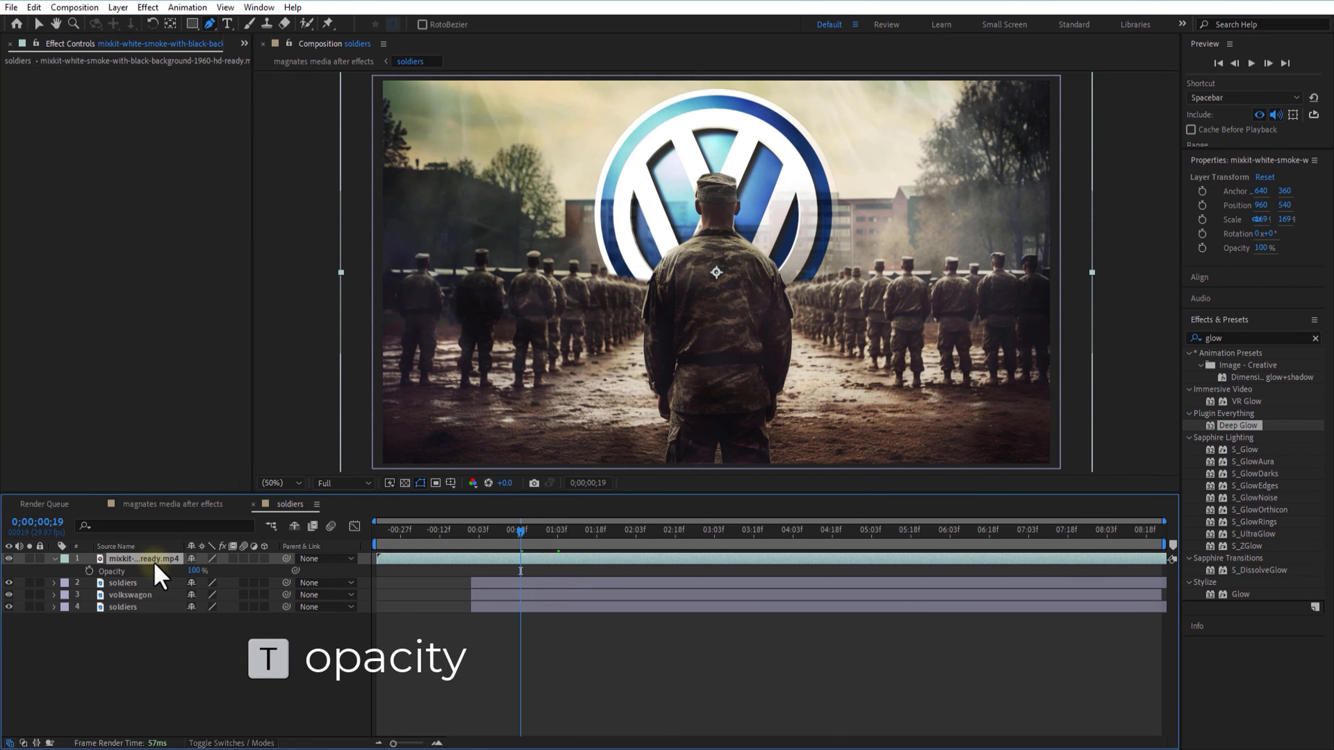
{"action": "left_click_drag", "start_coordinate": [192, 571], "coordinate": [163, 580]}
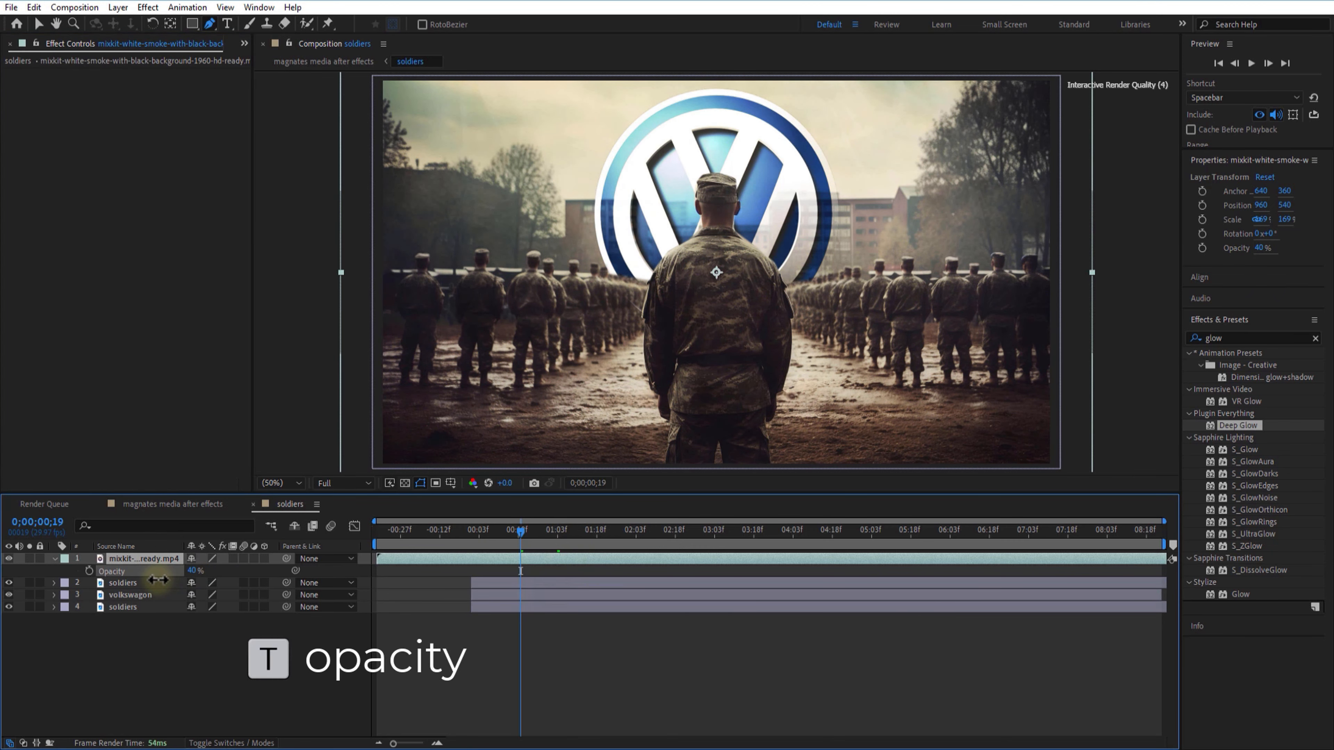
{"action": "left_click_drag", "start_coordinate": [431, 560], "coordinate": [532, 552]}
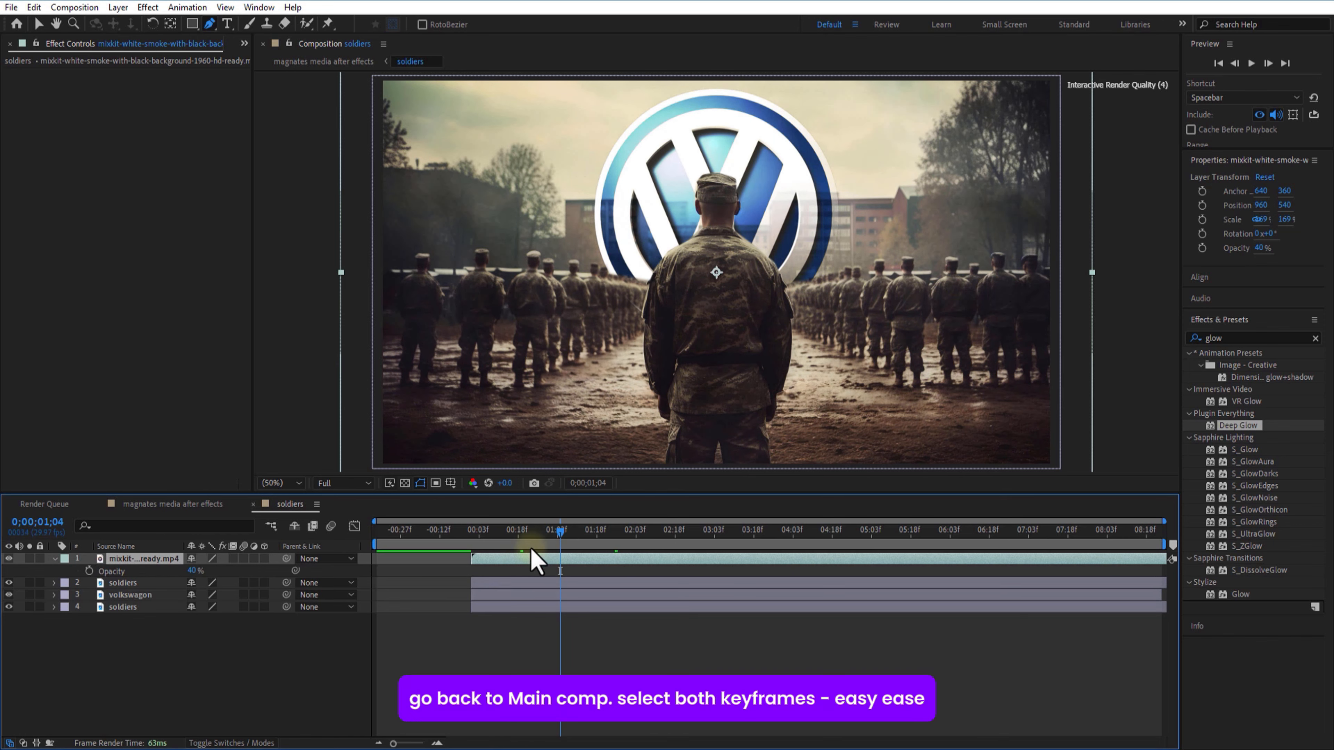
- Return to the magnates media after effects composition and apply Easy Ease to both soldiers position keyframes
{"action": "left_click", "coordinate": [190, 504]}
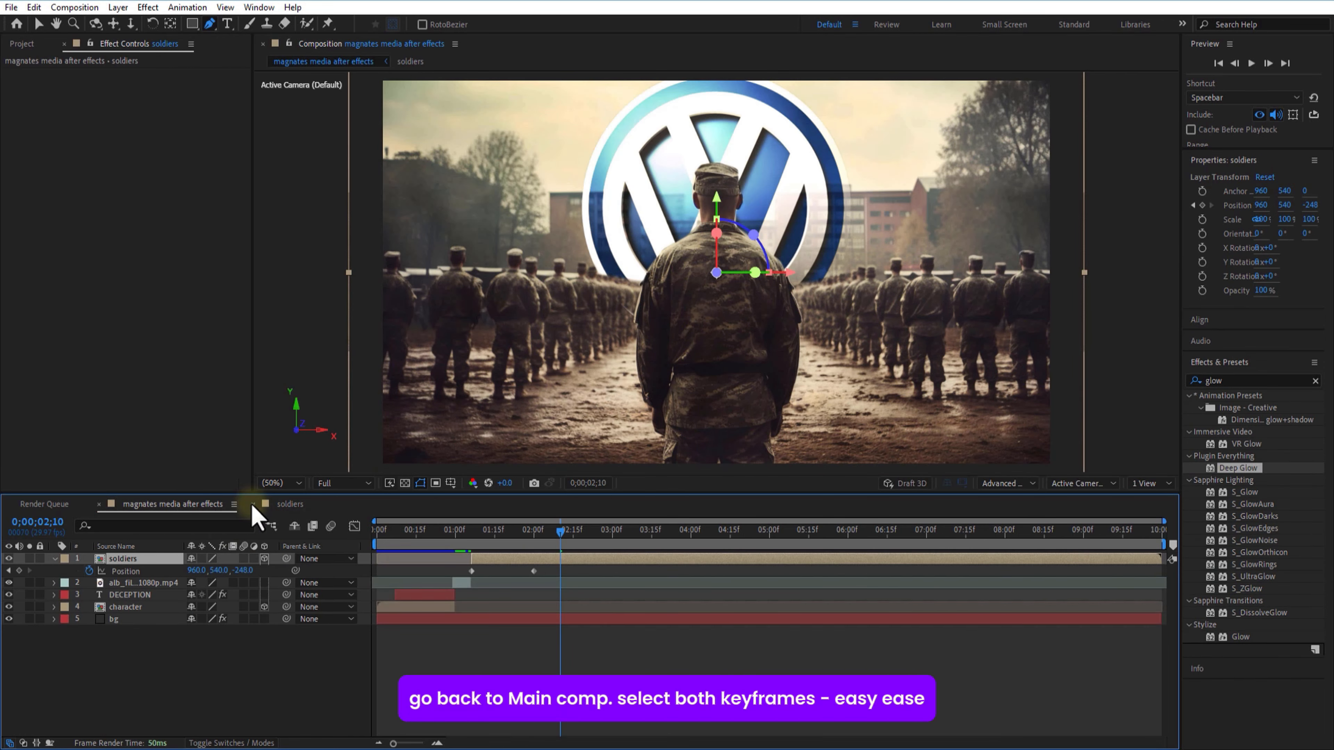
{"action": "left_click_drag", "start_coordinate": [558, 572], "coordinate": [470, 575]}
{"action": "right_click", "coordinate": [472, 573]}
{"action": "mouse_move", "coordinate": [525, 560]}
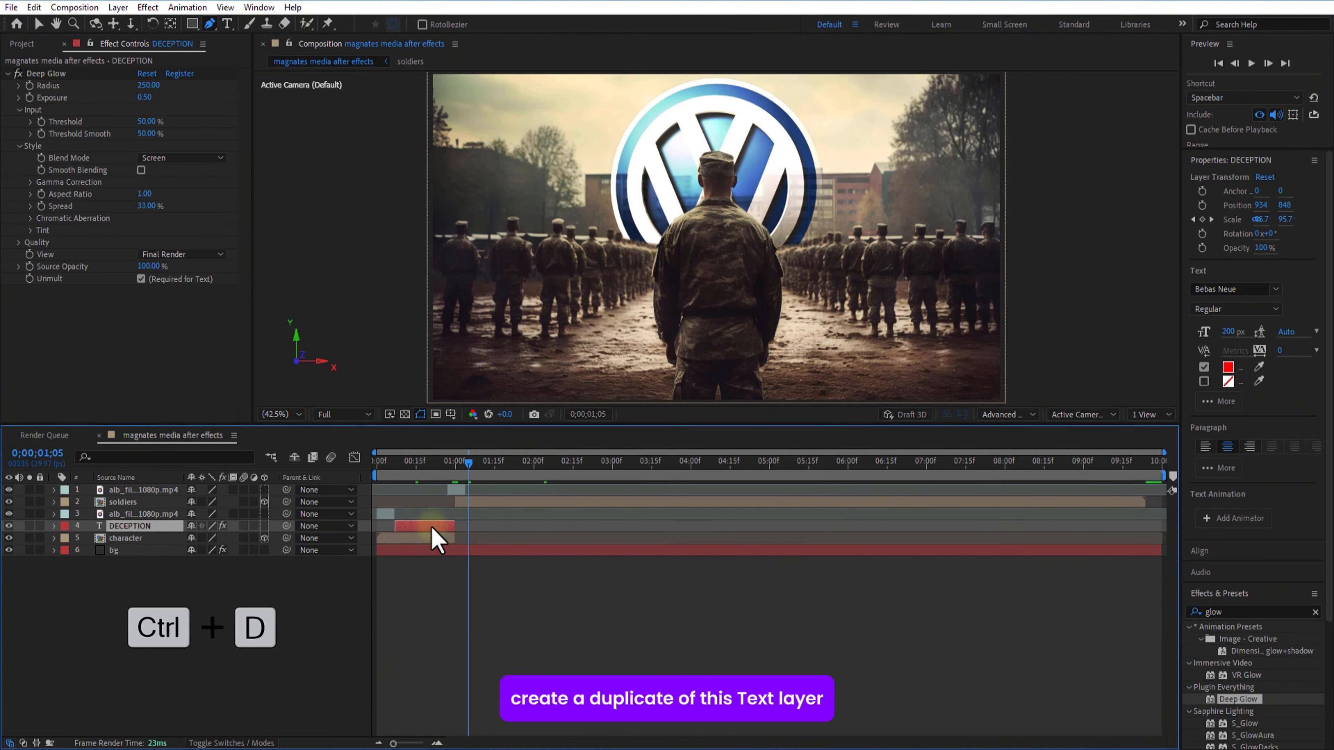
- Duplicate the DECEPTION text layer, place the copy above the soldiers layer and shift it in time to start over the soldiers scene
{"action": "key", "text": "ctrl+d"}
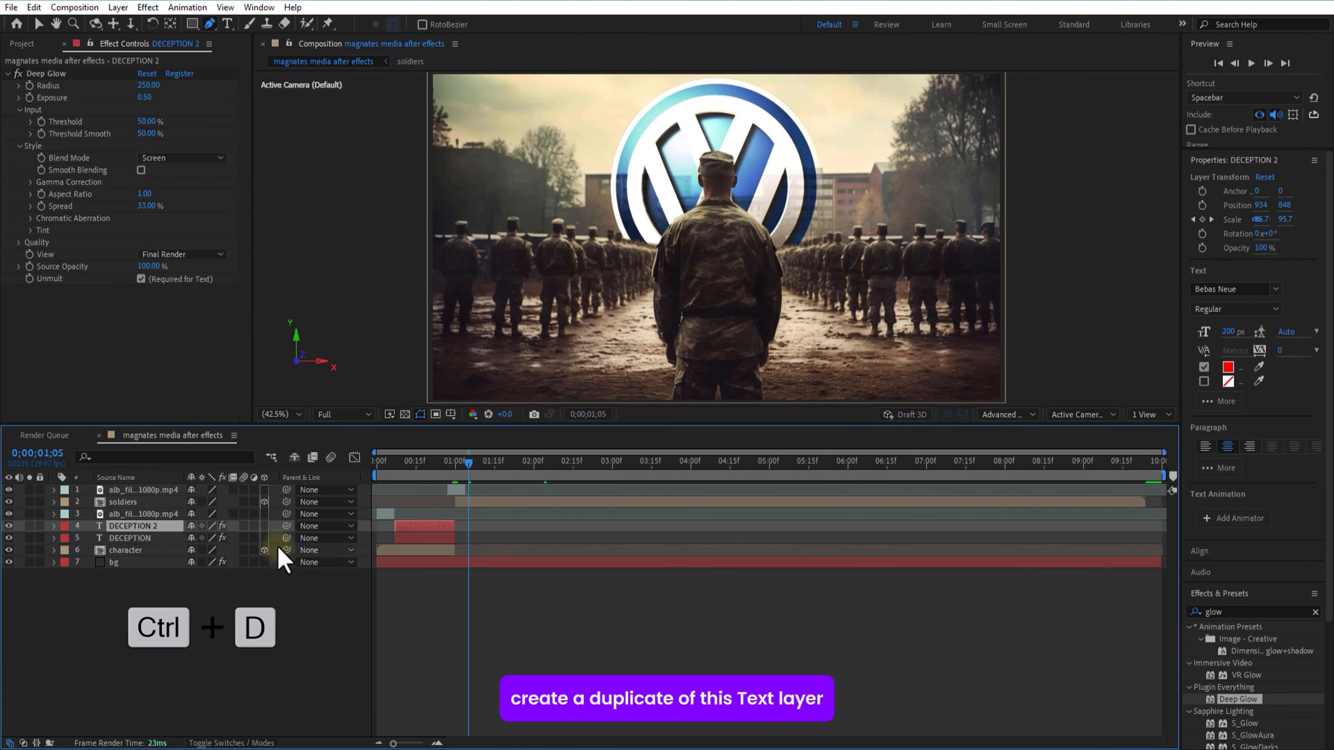
{"action": "left_click_drag", "start_coordinate": [154, 536], "coordinate": [155, 500]}
{"action": "left_click_drag", "start_coordinate": [420, 504], "coordinate": [490, 503]}
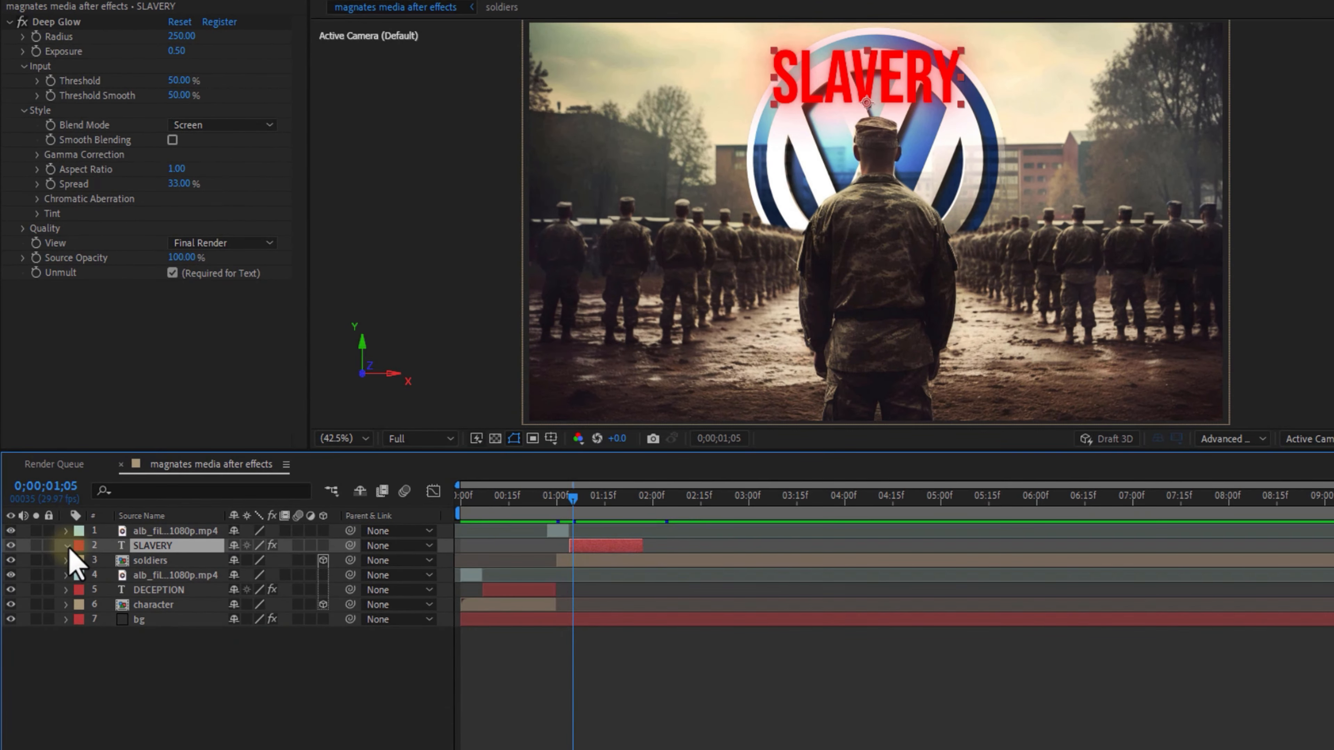
- Add a Blur text animator to the SLAVERY layer and add the Opacity property to the same animator
{"action": "left_click", "coordinate": [62, 532]}
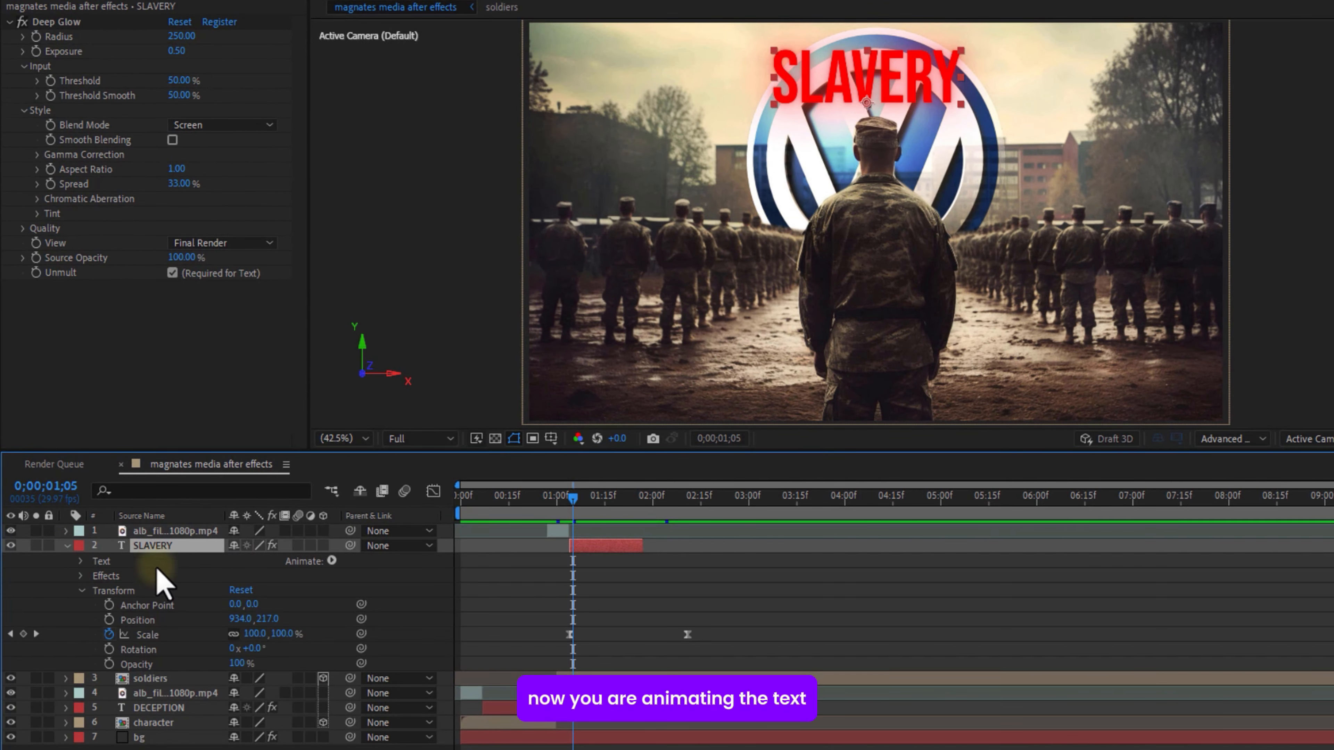
{"action": "left_click", "coordinate": [333, 563]}
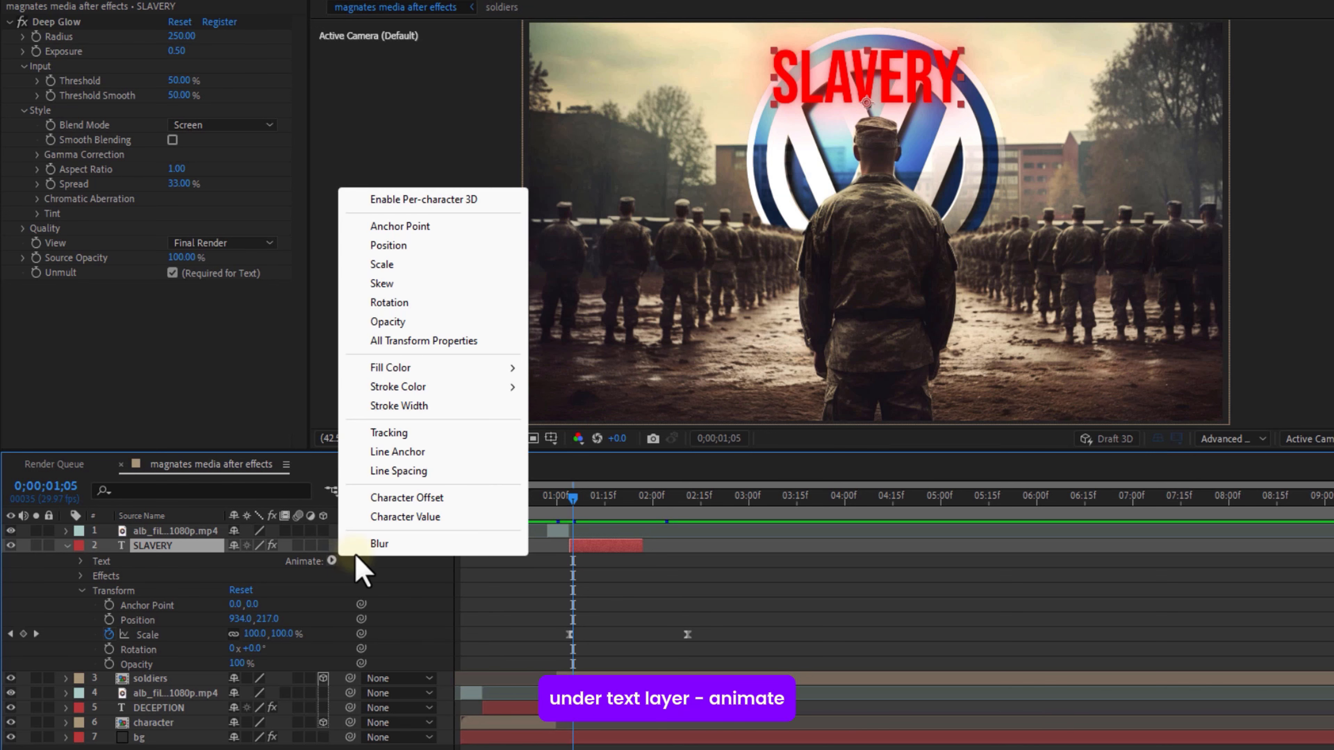
{"action": "left_click", "coordinate": [374, 544]}
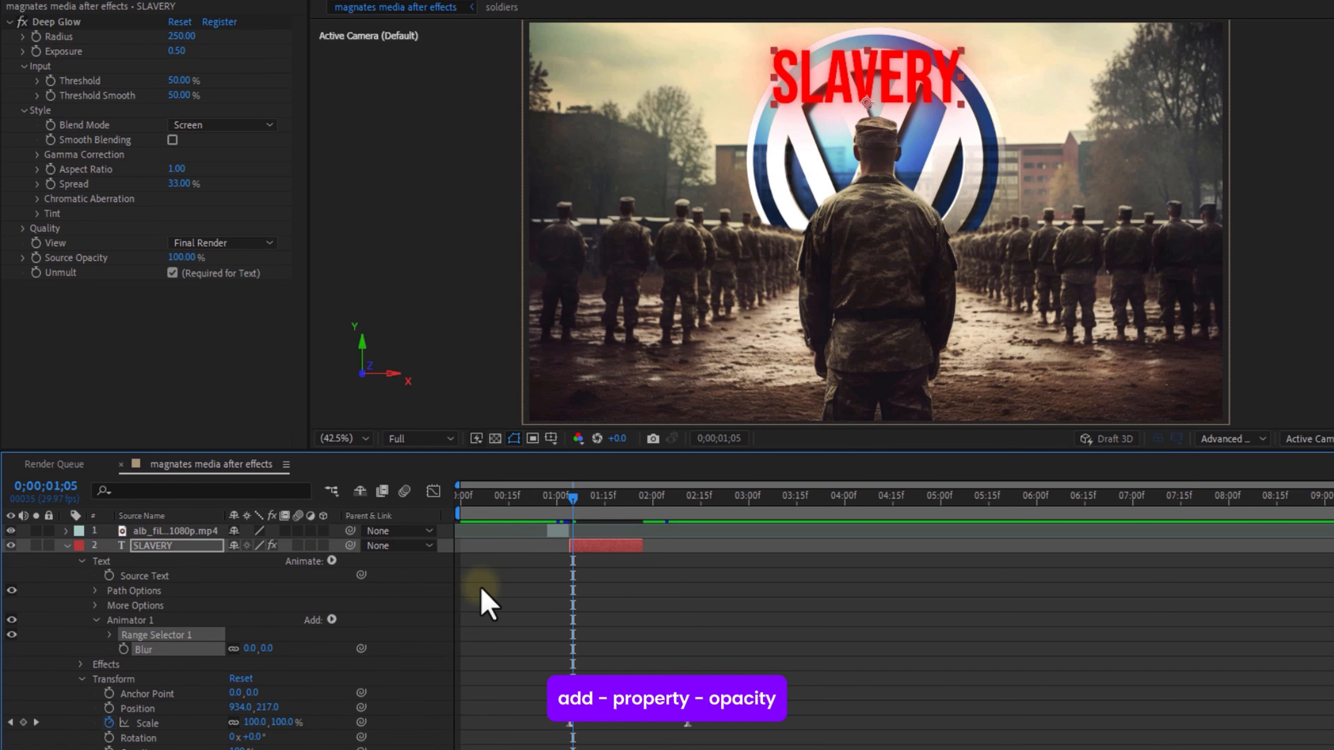
{"action": "left_click", "coordinate": [332, 620]}
{"action": "mouse_move", "coordinate": [377, 627]}
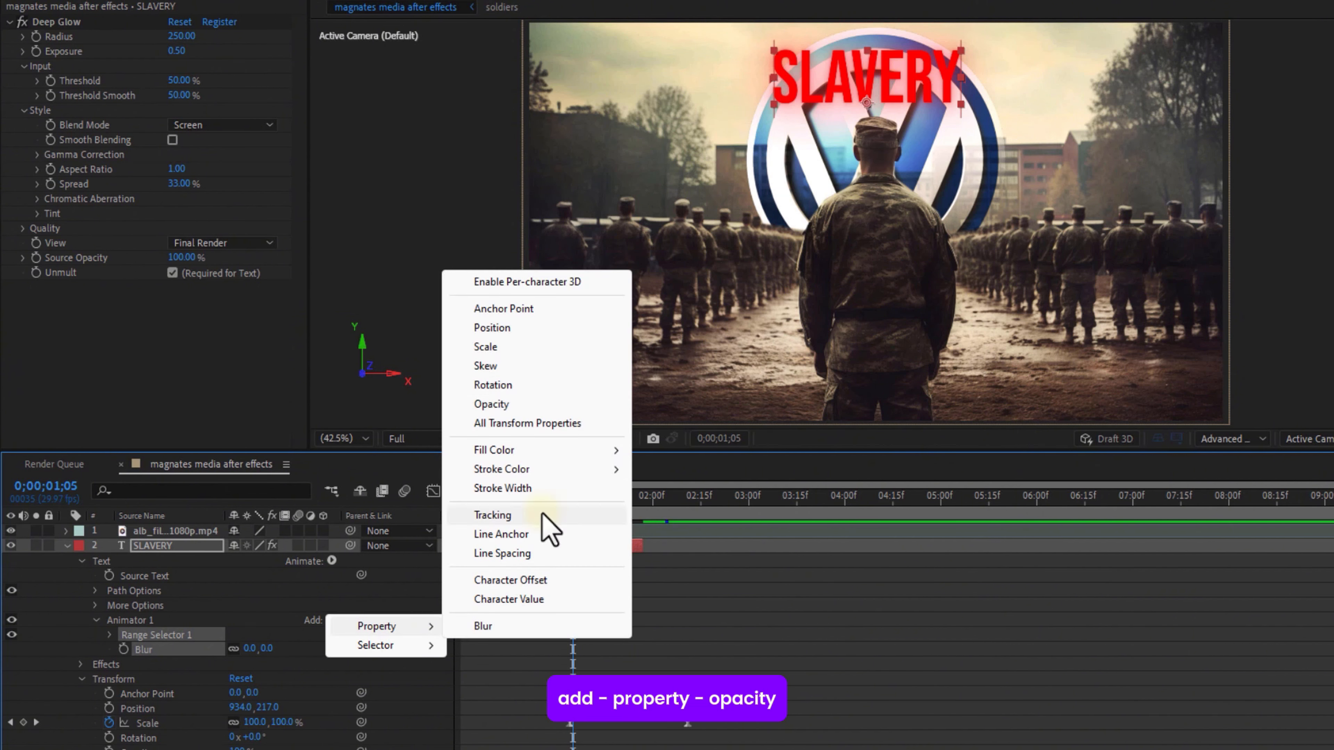
{"action": "left_click", "coordinate": [517, 404]}
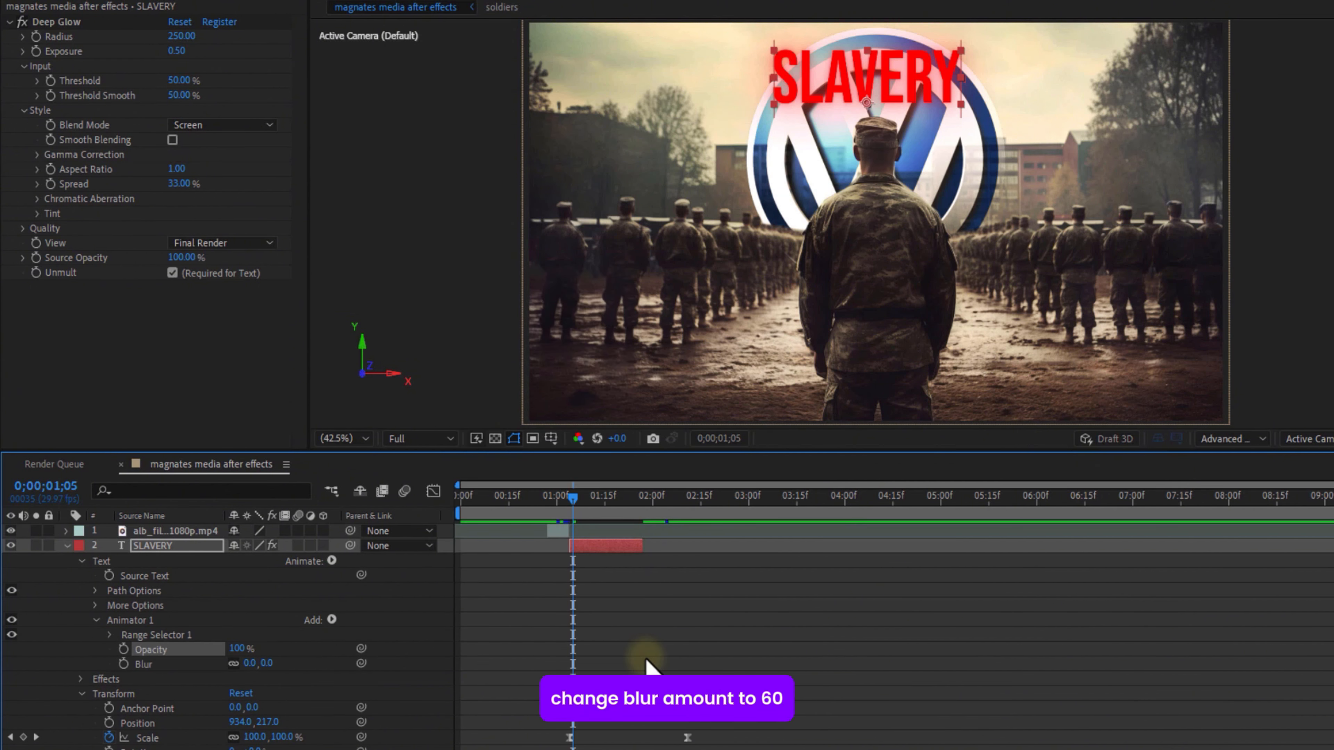
- Set Animator 1's blur to 60 and its opacity to 0%, with the playhead moved to 0;00;01;04
{"action": "left_click_drag", "start_coordinate": [247, 663], "coordinate": [313, 667]}
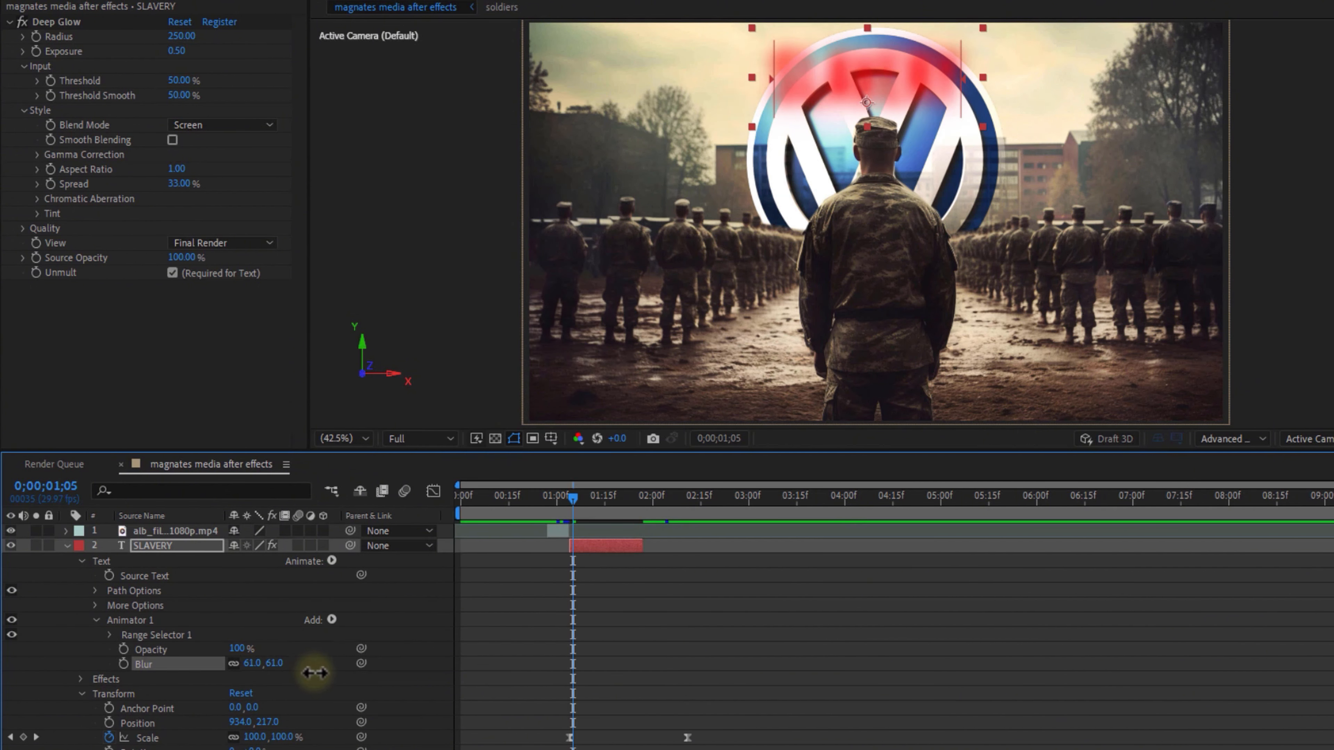
{"action": "left_click_drag", "start_coordinate": [576, 502], "coordinate": [569, 502]}
{"action": "left_click", "coordinate": [236, 648]}
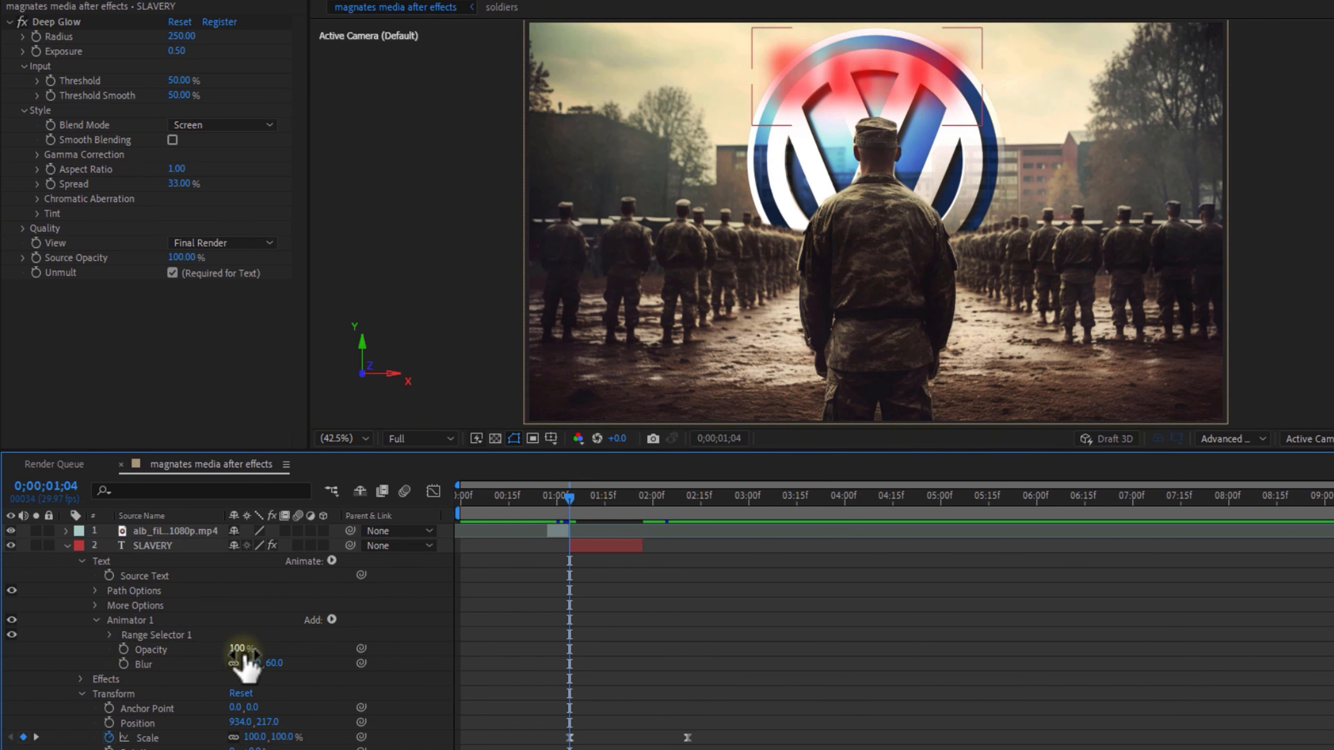
{"action": "type", "text": "0"}
{"action": "left_click", "coordinate": [93, 659]}
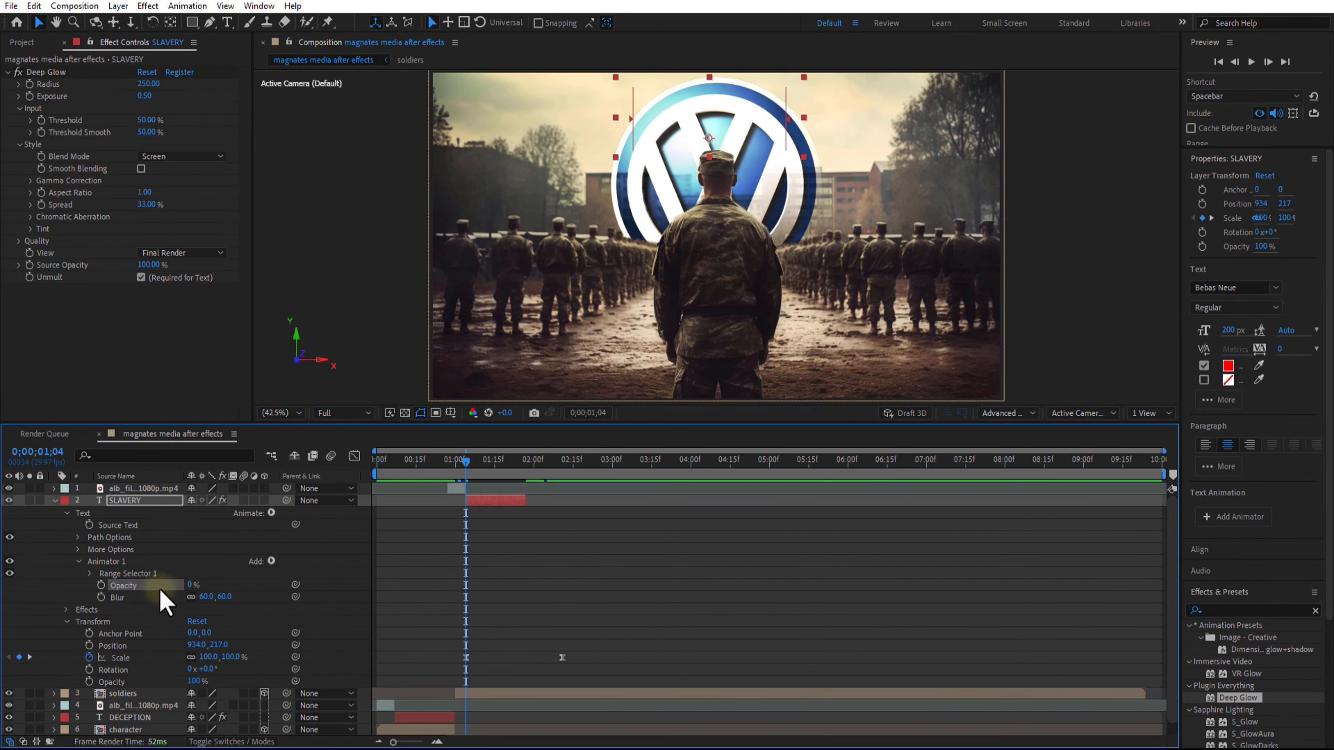
- Keyframe the SLAVERY animator's Range Selector 1 offset from -100% at 0;00;01;04 to 100% at 0;00;01;15
{"action": "left_click", "coordinate": [89, 574]}
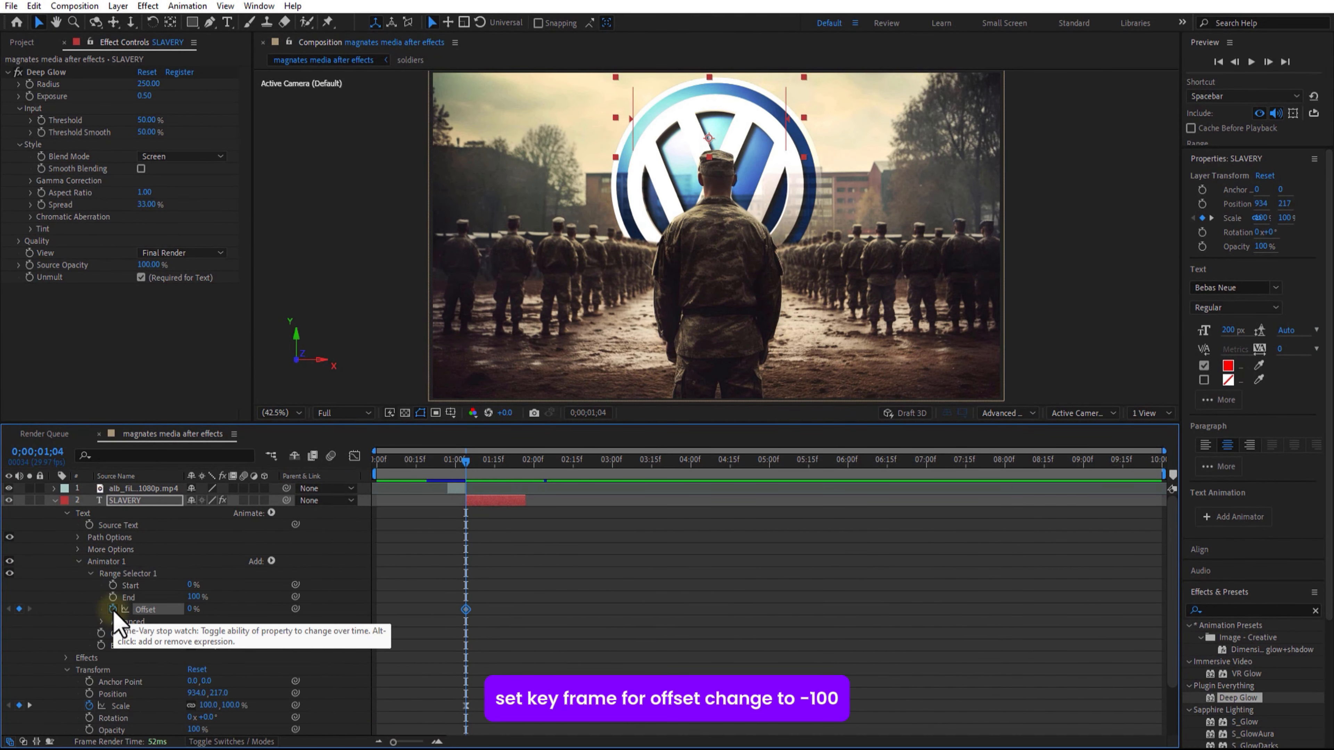
{"action": "left_click_drag", "start_coordinate": [192, 609], "coordinate": [120, 610]}
{"action": "left_click_drag", "start_coordinate": [465, 461], "coordinate": [495, 474]}
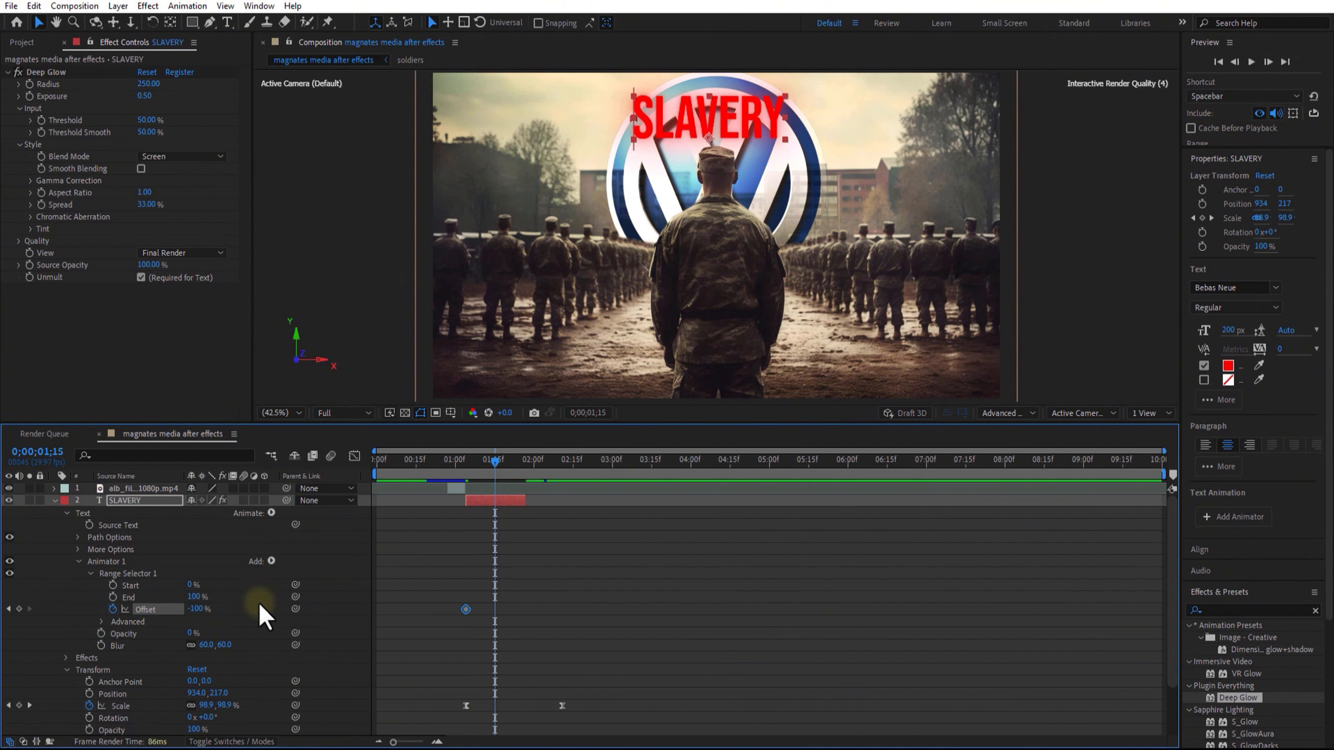
{"action": "left_click_drag", "start_coordinate": [195, 617], "coordinate": [436, 612]}
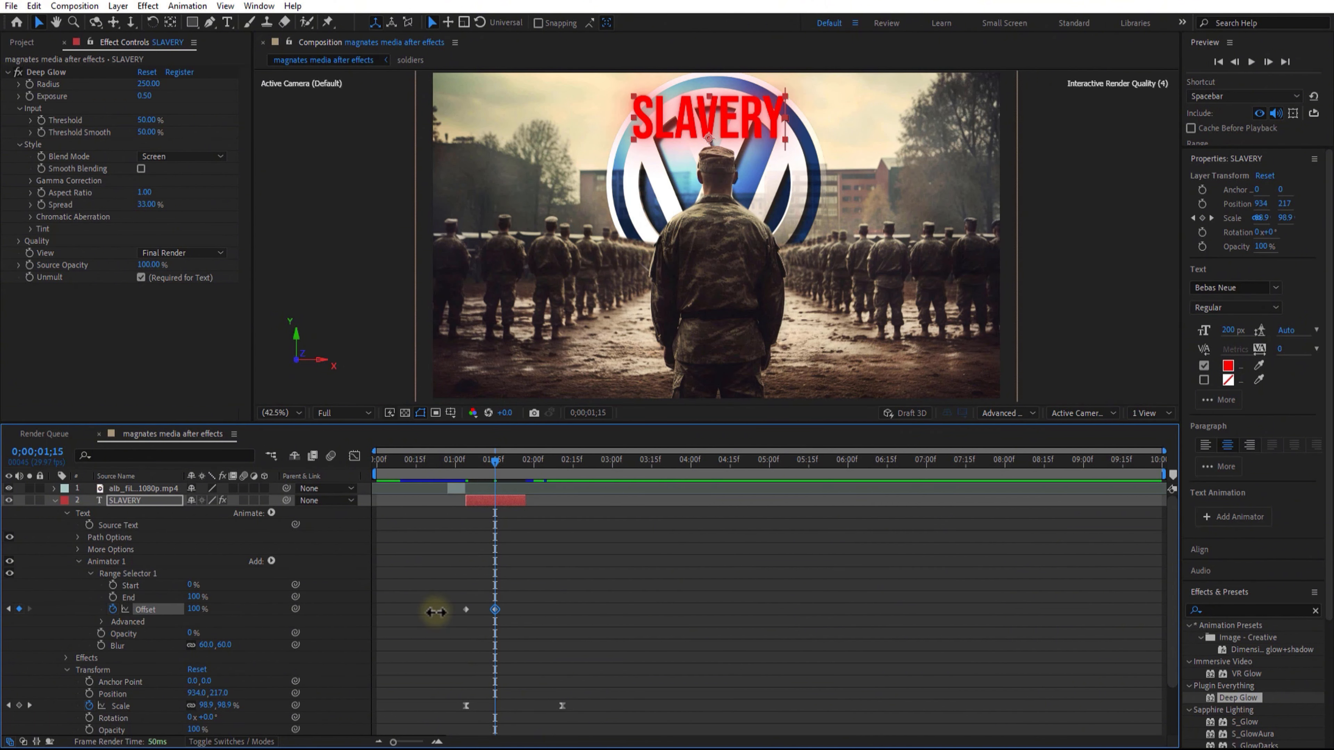
- Set Range Selector 1's advanced shape to Ramp Up with Ease Low at -50%, and preview the SLAVERY text reveal
{"action": "left_click", "coordinate": [482, 476]}
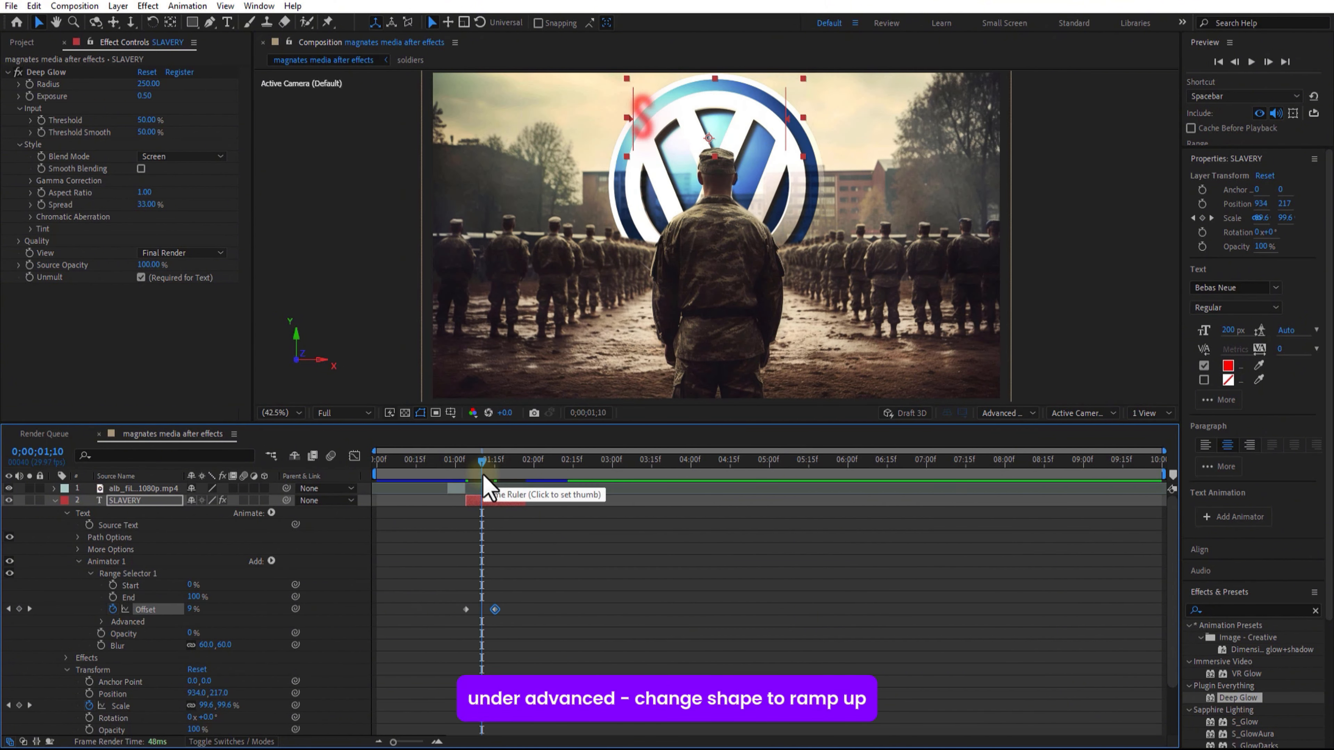
{"action": "left_click", "coordinate": [103, 623]}
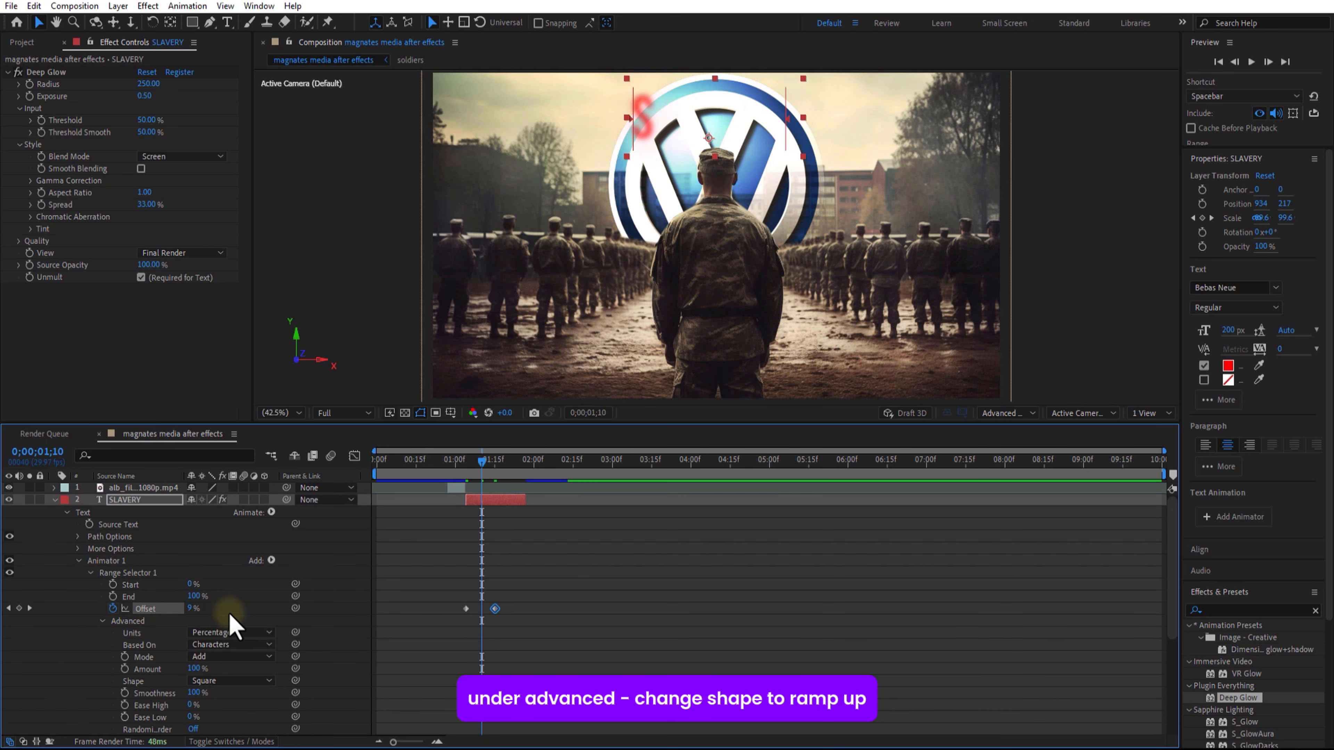
{"action": "left_click", "coordinate": [235, 681]}
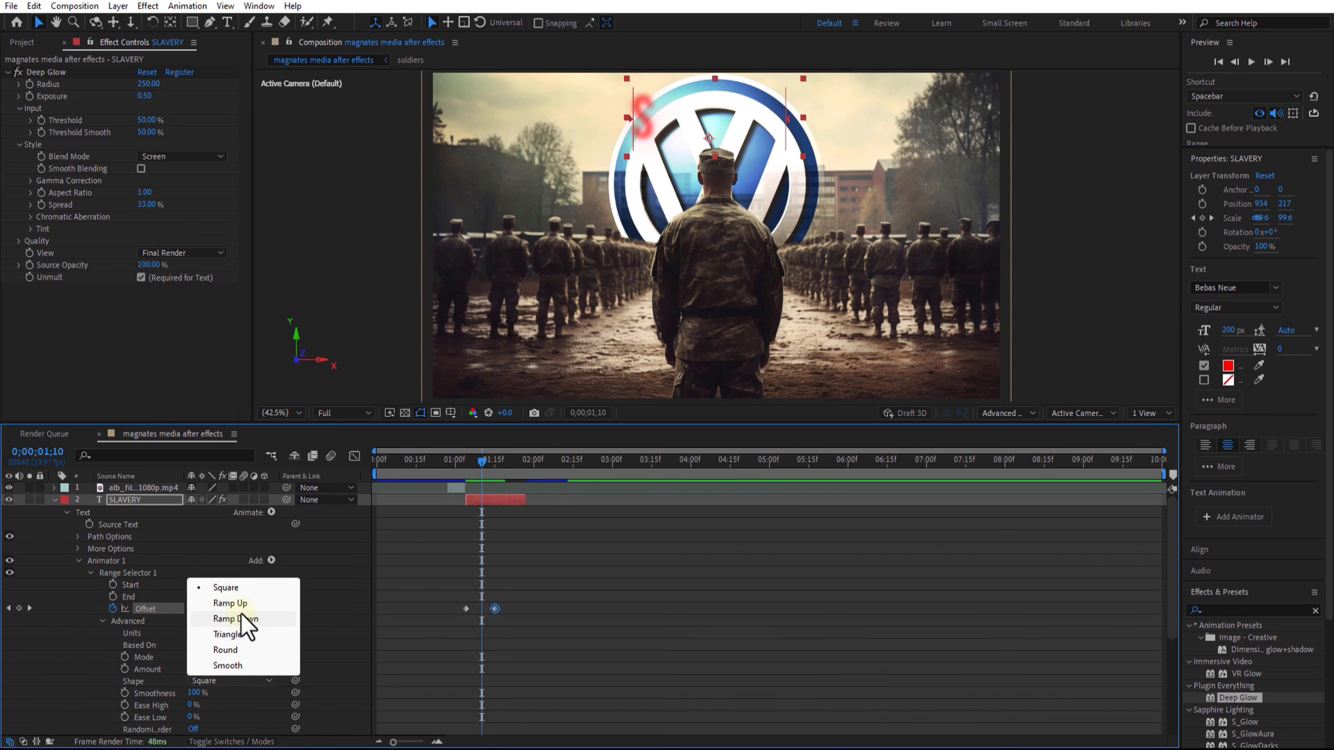
{"action": "left_click", "coordinate": [236, 604]}
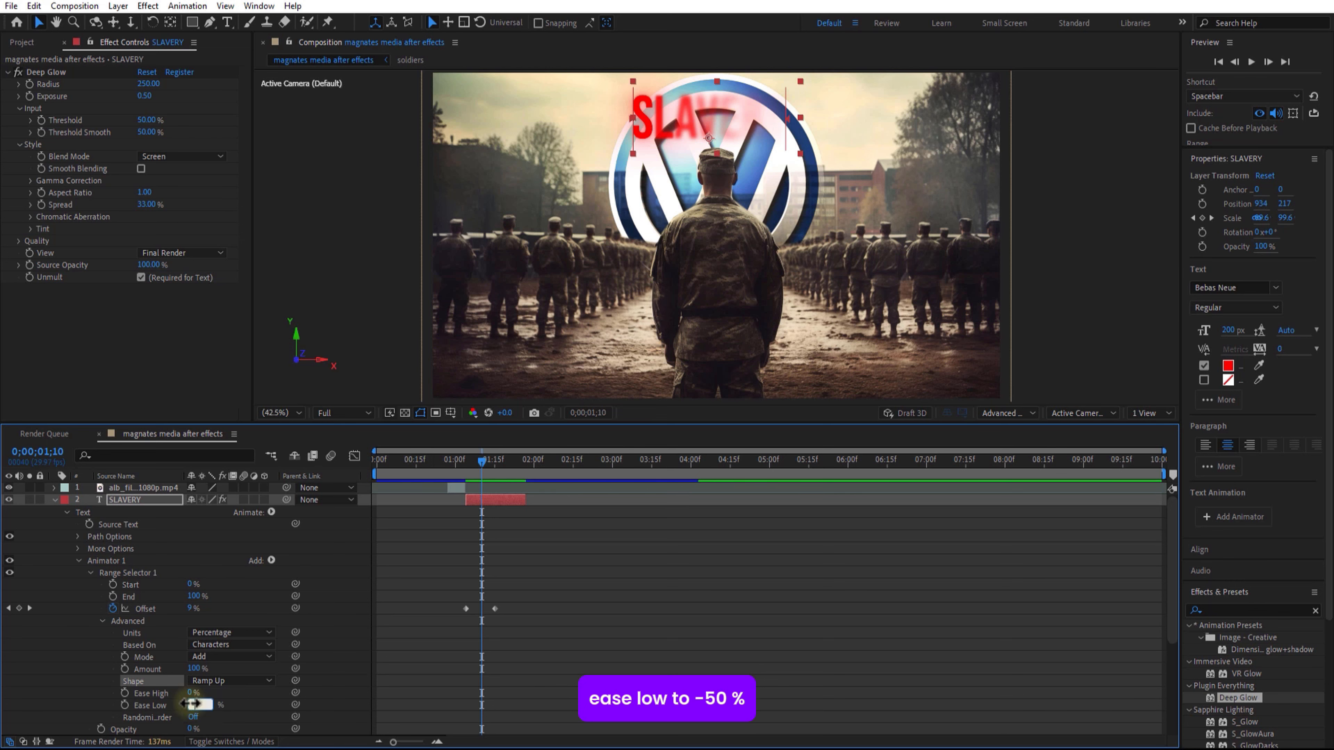
{"action": "type", "text": "-50"}
{"action": "left_click", "coordinate": [253, 714]}
{"action": "left_click_drag", "start_coordinate": [482, 463], "coordinate": [530, 505]}
{"action": "key", "text": "u"}
{"action": "left_click_drag", "start_coordinate": [488, 463], "coordinate": [516, 498]}
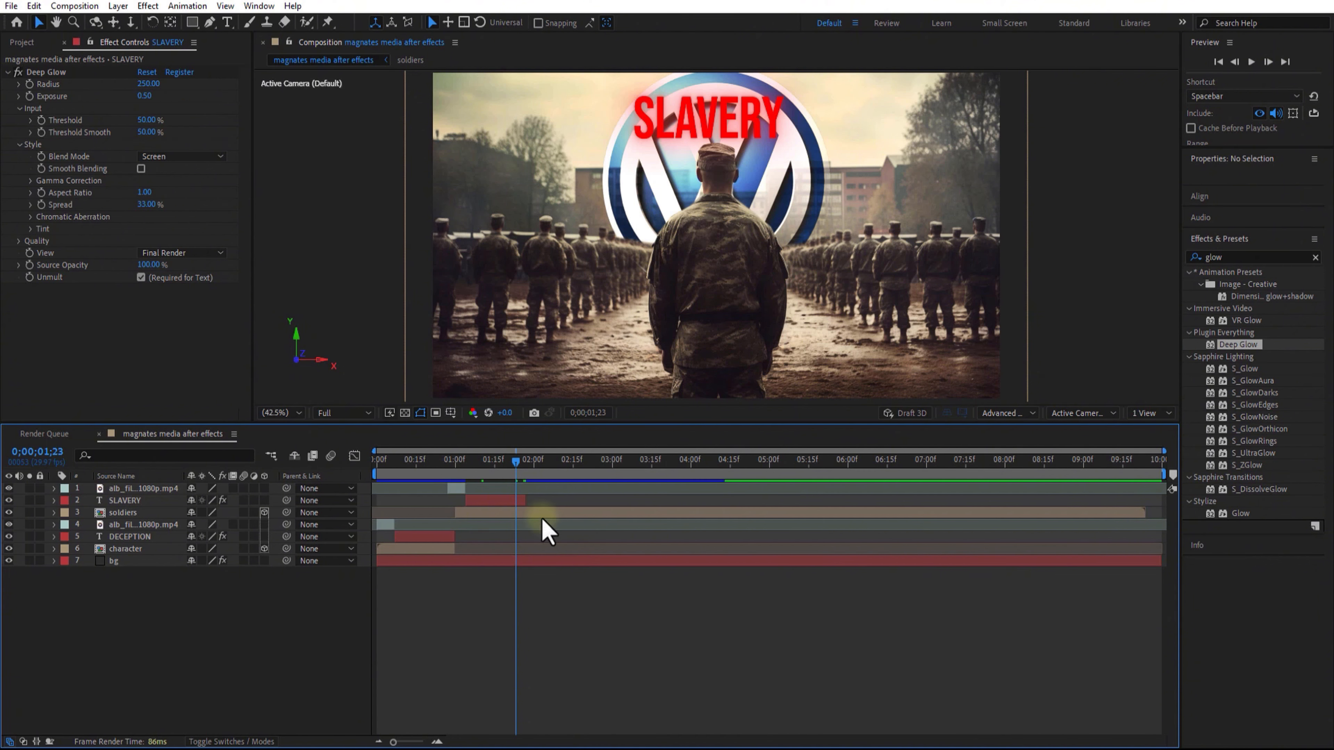
- Apply Easy Ease to both position keyframes of the soldiers layer in the main composition
{"action": "left_click", "coordinate": [136, 514]}
{"action": "key", "text": "p"}
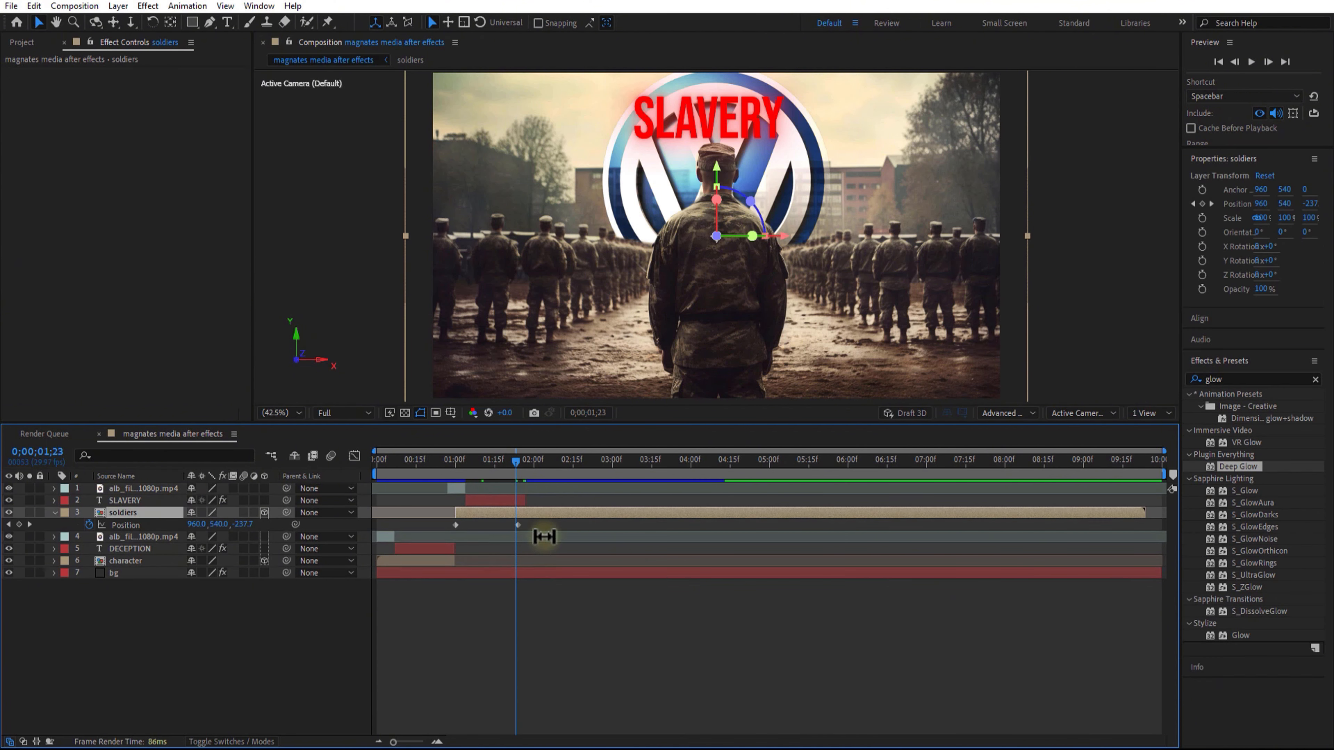
{"action": "left_click", "coordinate": [507, 536]}
{"action": "left_click", "coordinate": [455, 525]}
{"action": "right_click", "coordinate": [456, 525]}
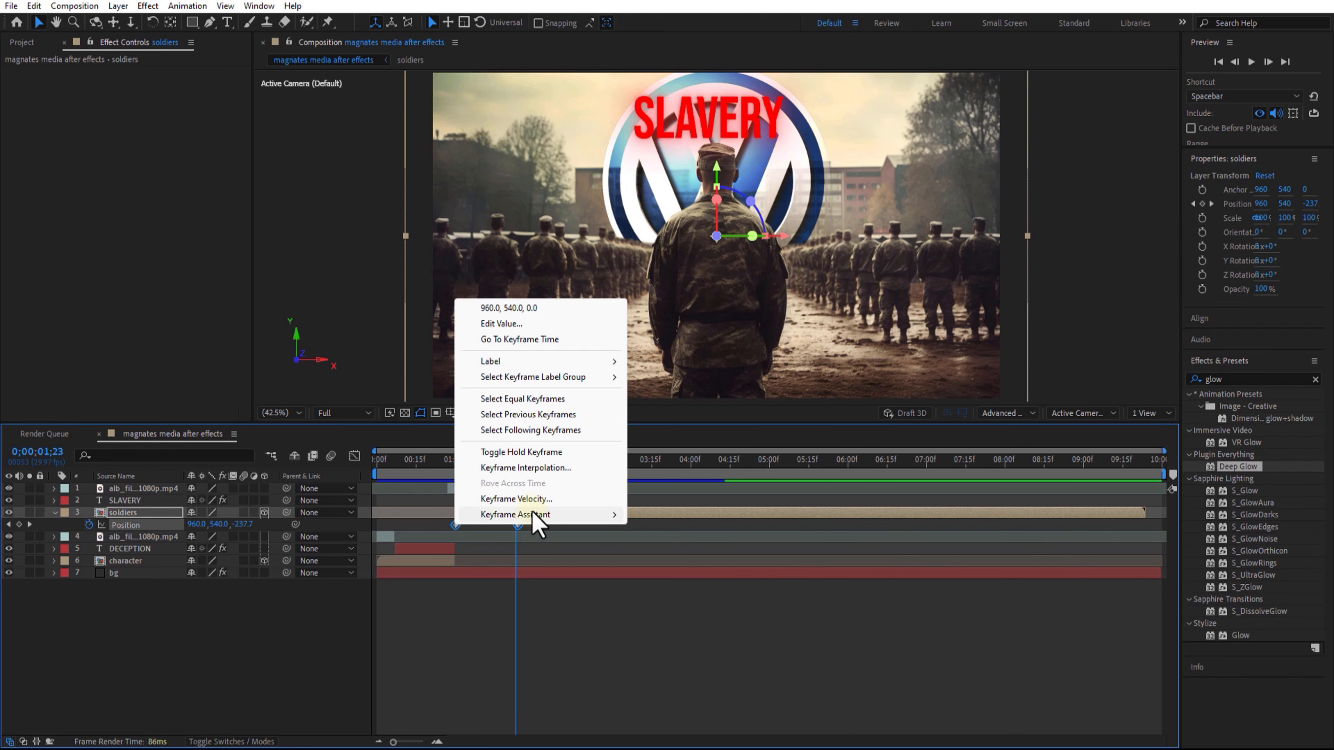
{"action": "mouse_move", "coordinate": [535, 515]}
{"action": "left_click", "coordinate": [591, 556]}
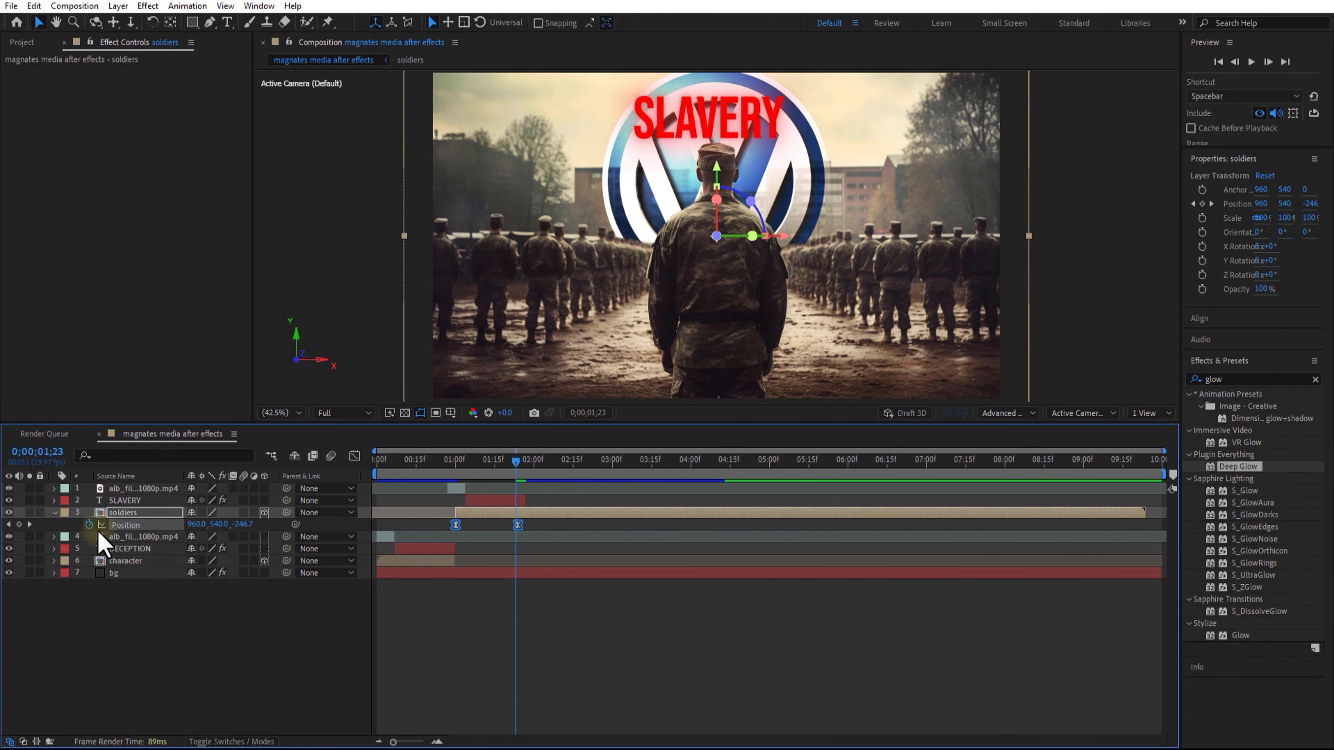
- Add the expression wiggle(5,2) to the soldiers layer's position and preview the animation from the start
{"action": "left_click", "coordinate": [89, 525], "text": "alt"}
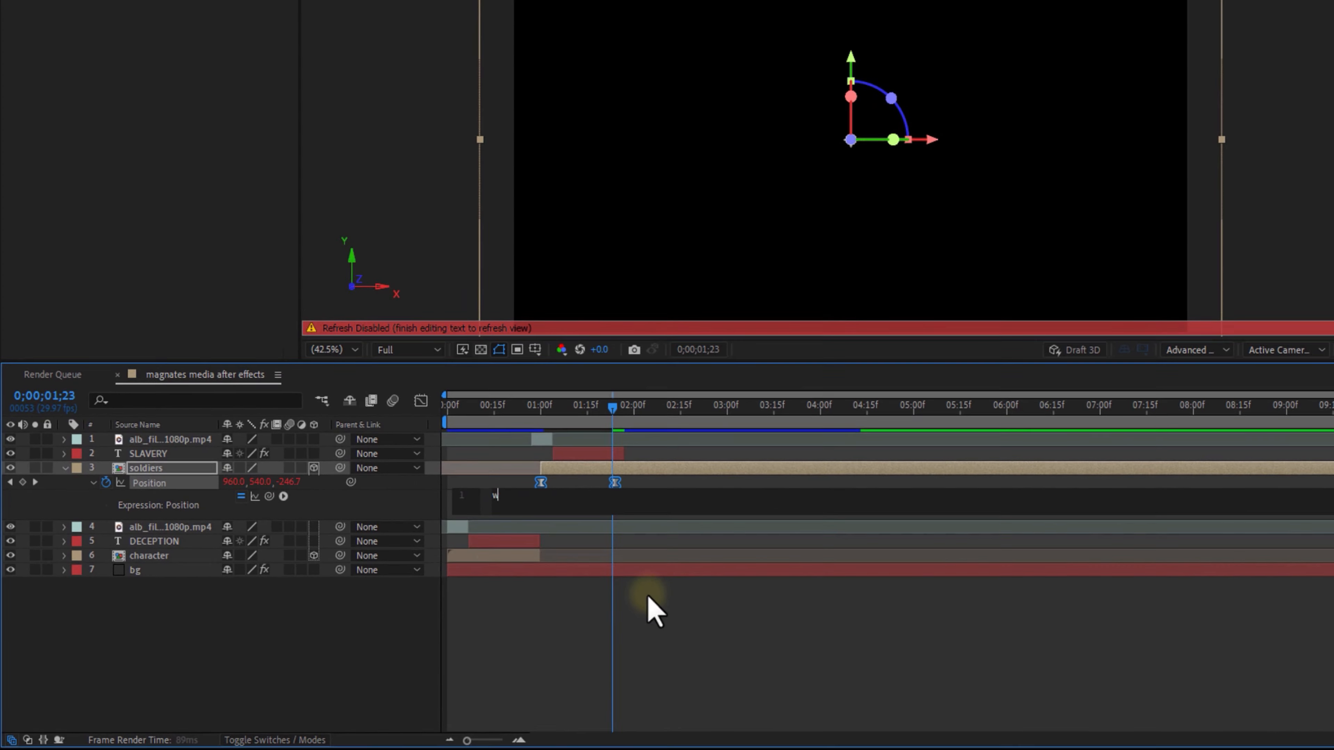
{"action": "type", "text": "wiggle"}
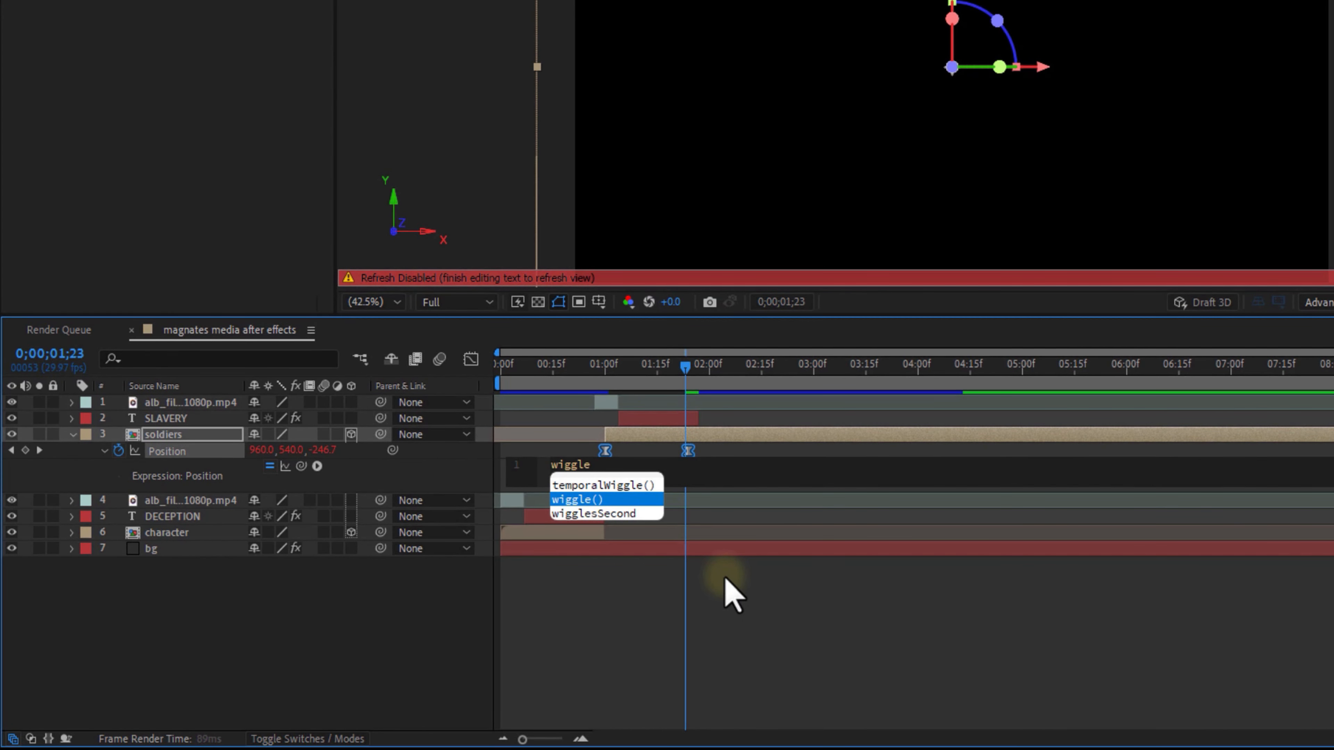
{"action": "key", "text": "Return"}
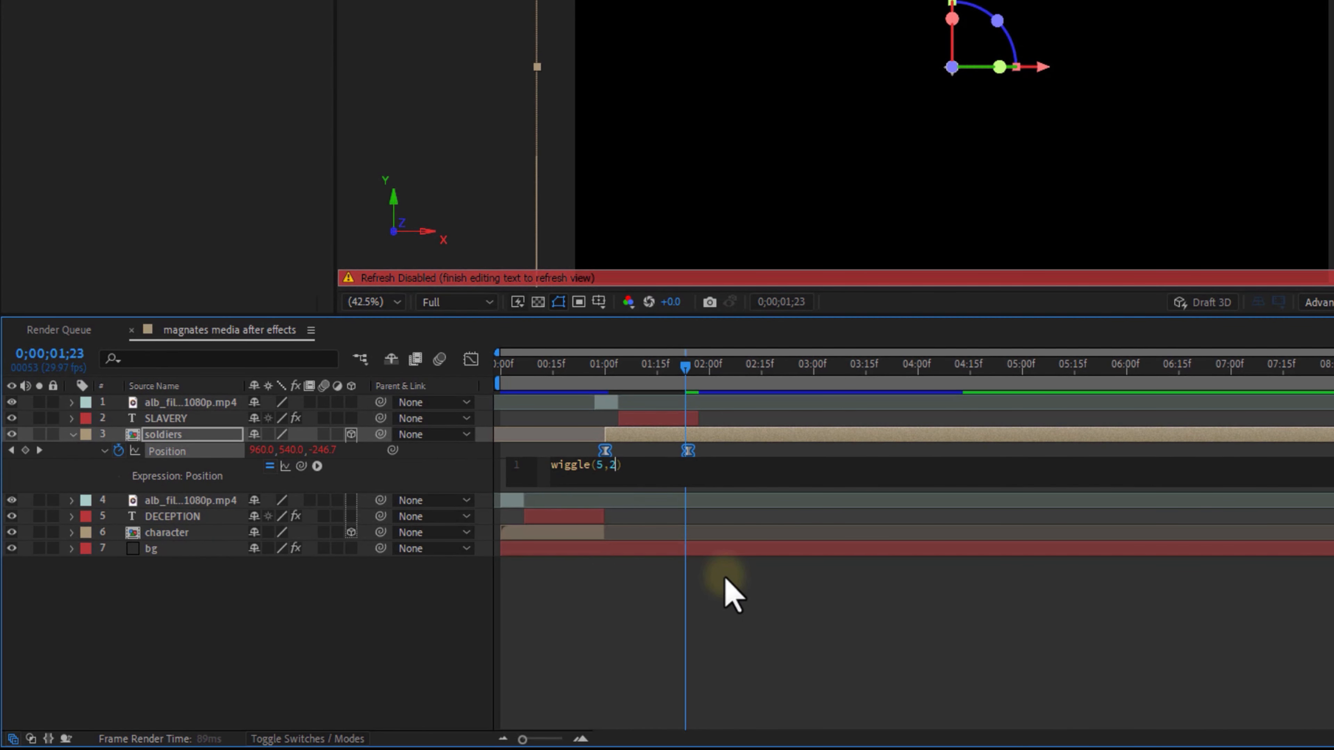
{"action": "left_click", "coordinate": [725, 578]}
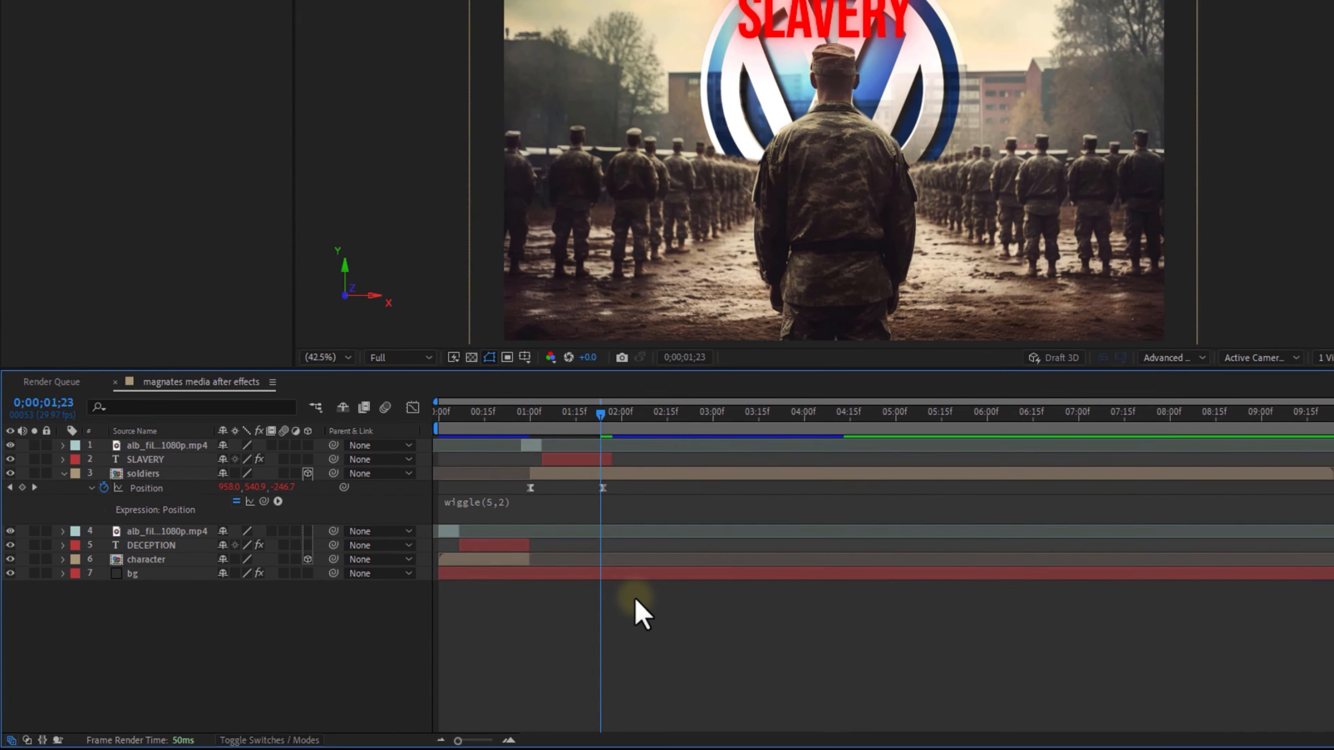
{"action": "left_click", "coordinate": [508, 369]}
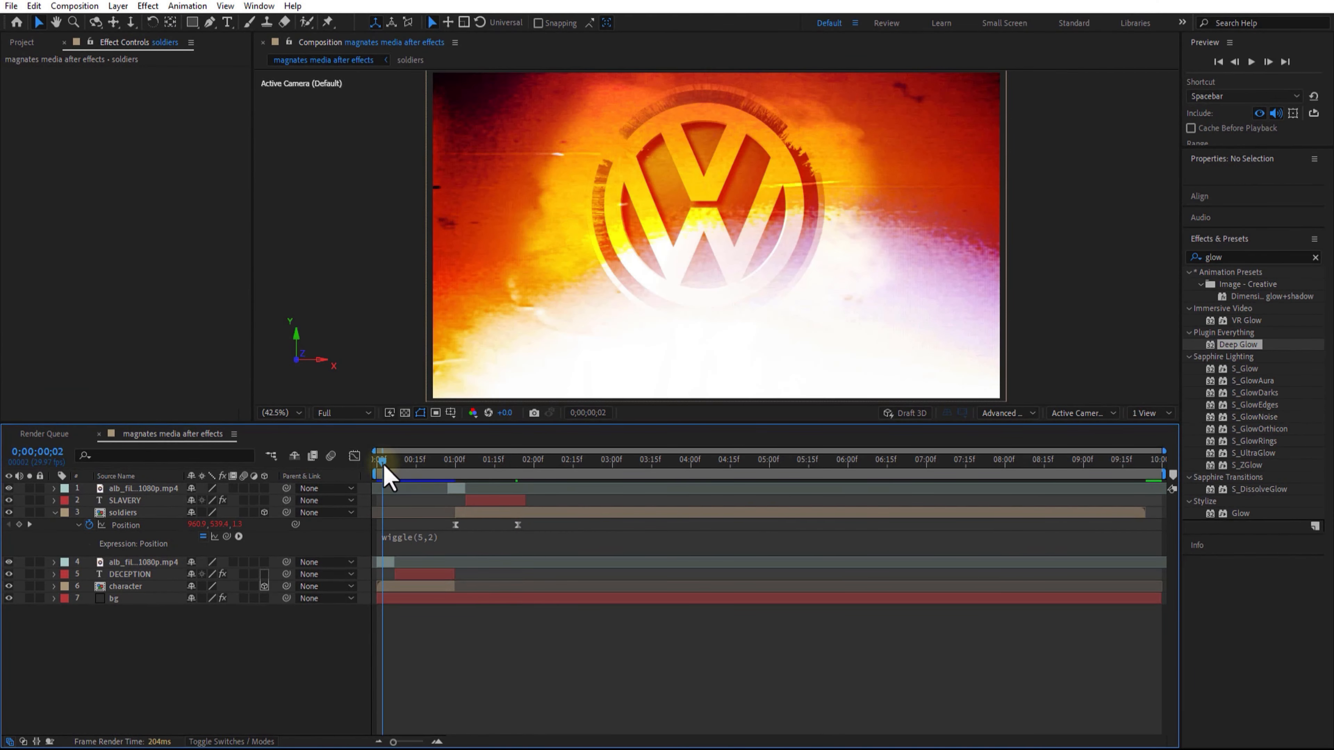
{"action": "left_click_drag", "start_coordinate": [384, 465], "coordinate": [506, 528]}
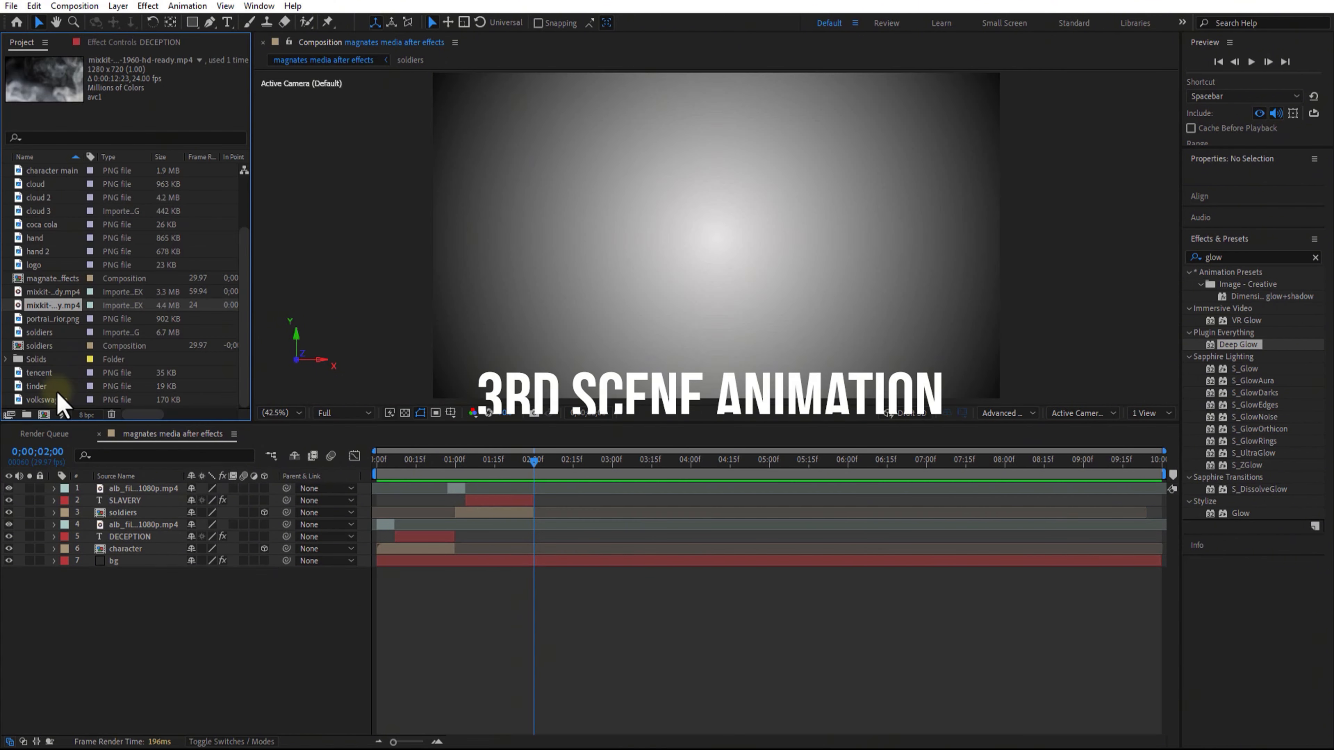
- Place the volkswagon logo image above all layers starting at 0;00;02;00 and apply the Tint effect to it
{"action": "left_click", "coordinate": [55, 400]}
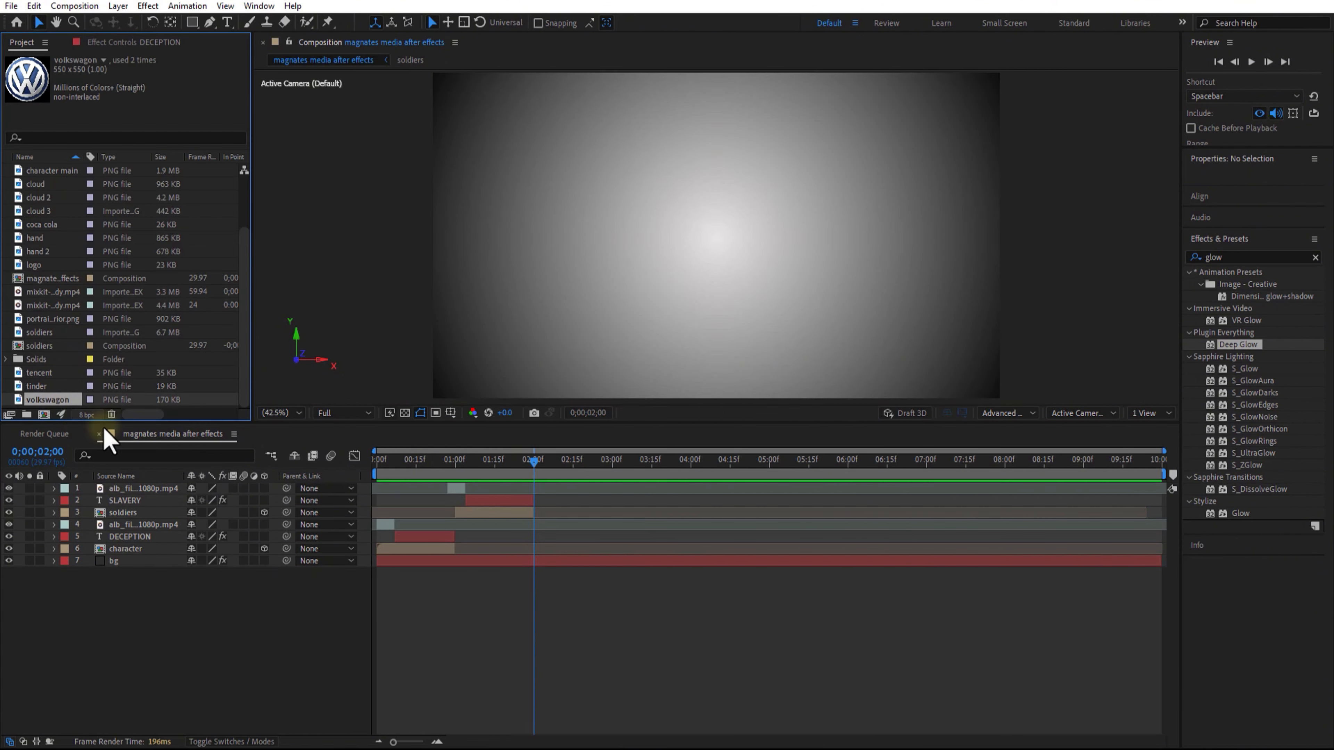
{"action": "left_click_drag", "start_coordinate": [56, 399], "coordinate": [566, 500]}
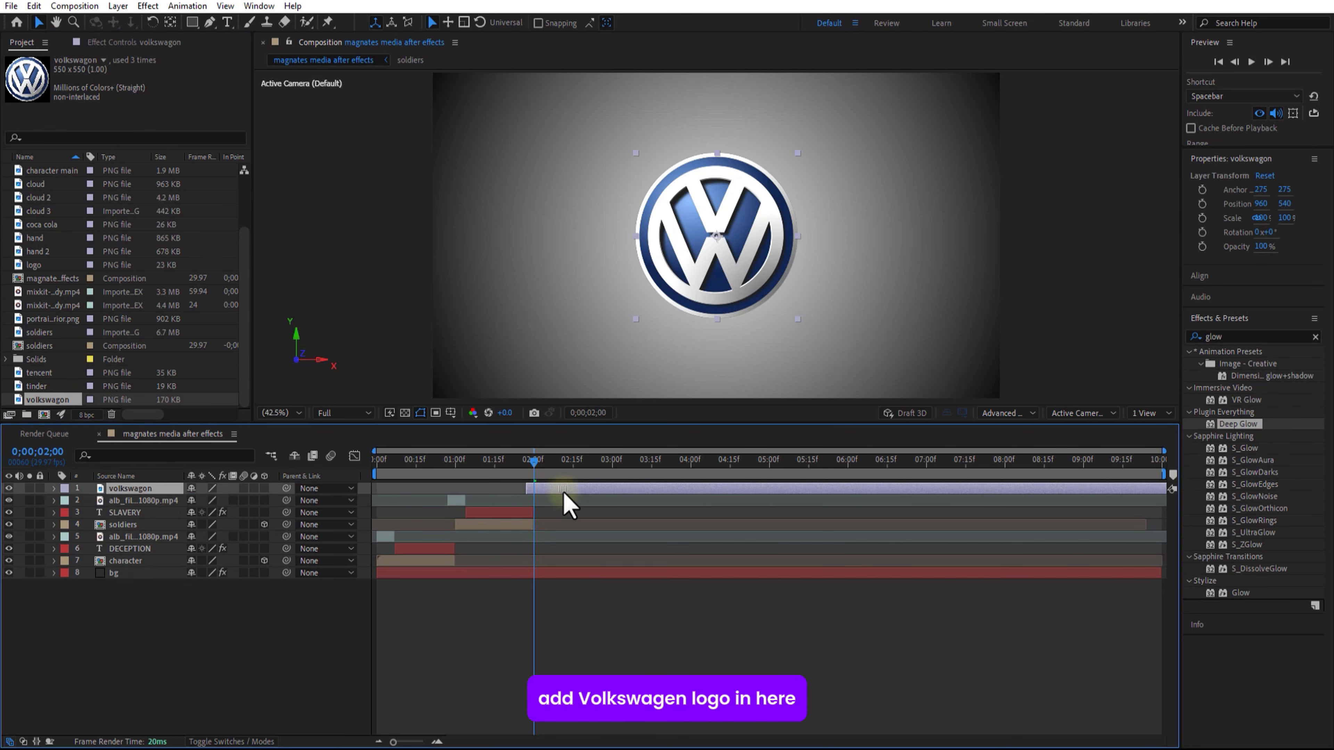
{"action": "left_click", "coordinate": [1229, 337]}
{"action": "type", "text": "tint"}
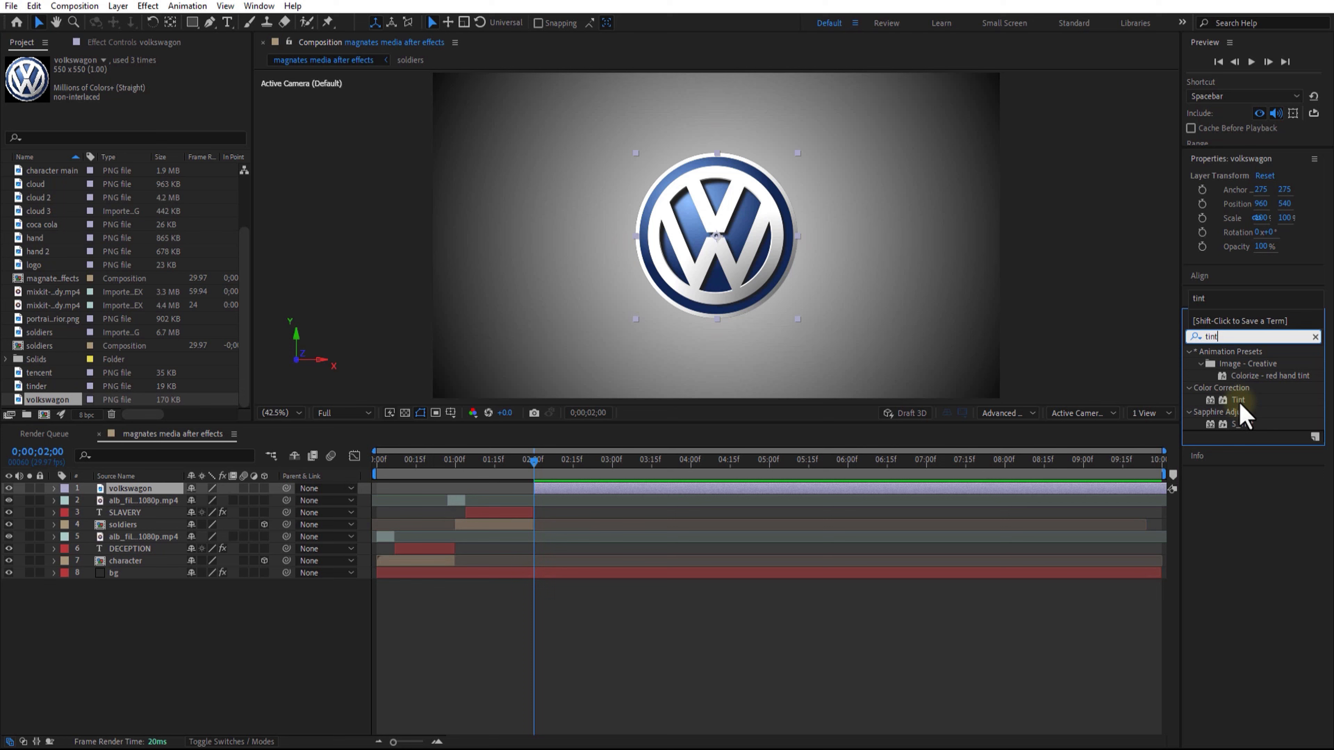
{"action": "left_click_drag", "start_coordinate": [1240, 400], "coordinate": [134, 490]}
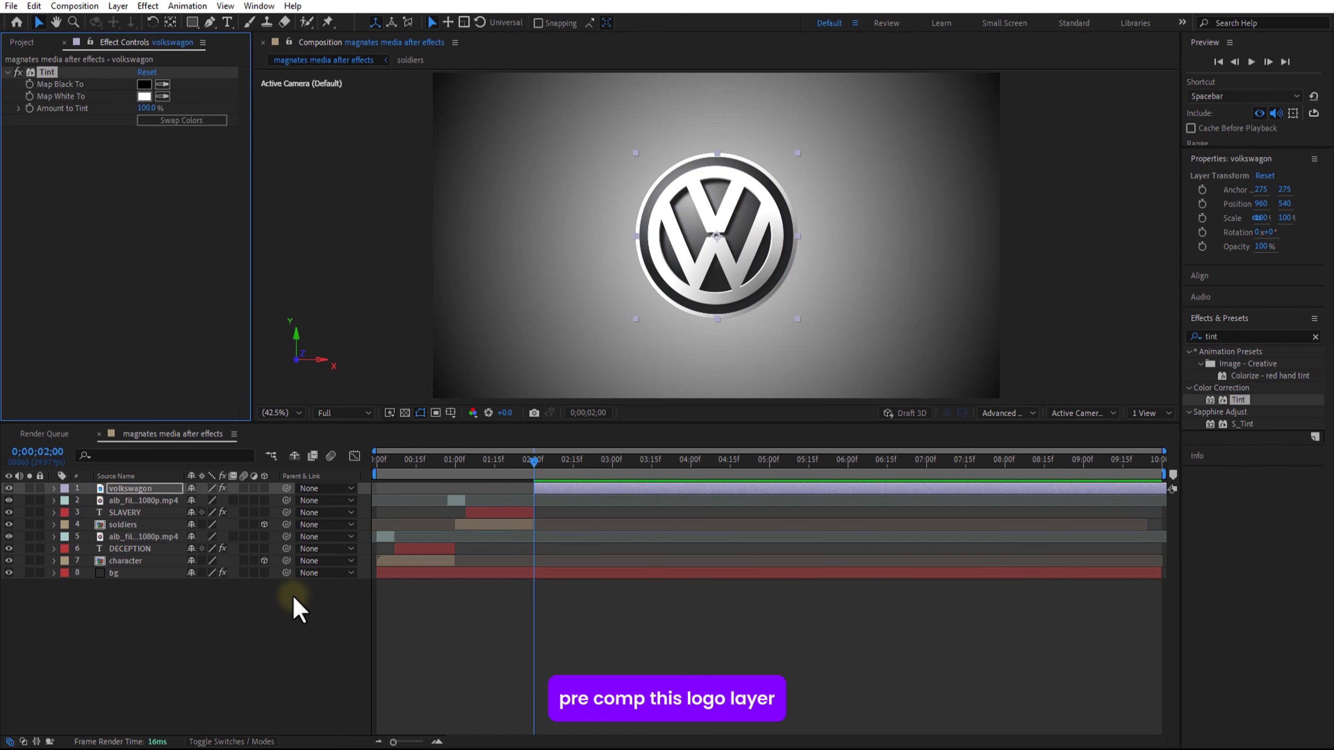
- Pre-compose the tinted logo layer as volkswagon, moving all attributes into the new composition, and open that composition
{"action": "right_click", "coordinate": [136, 491]}
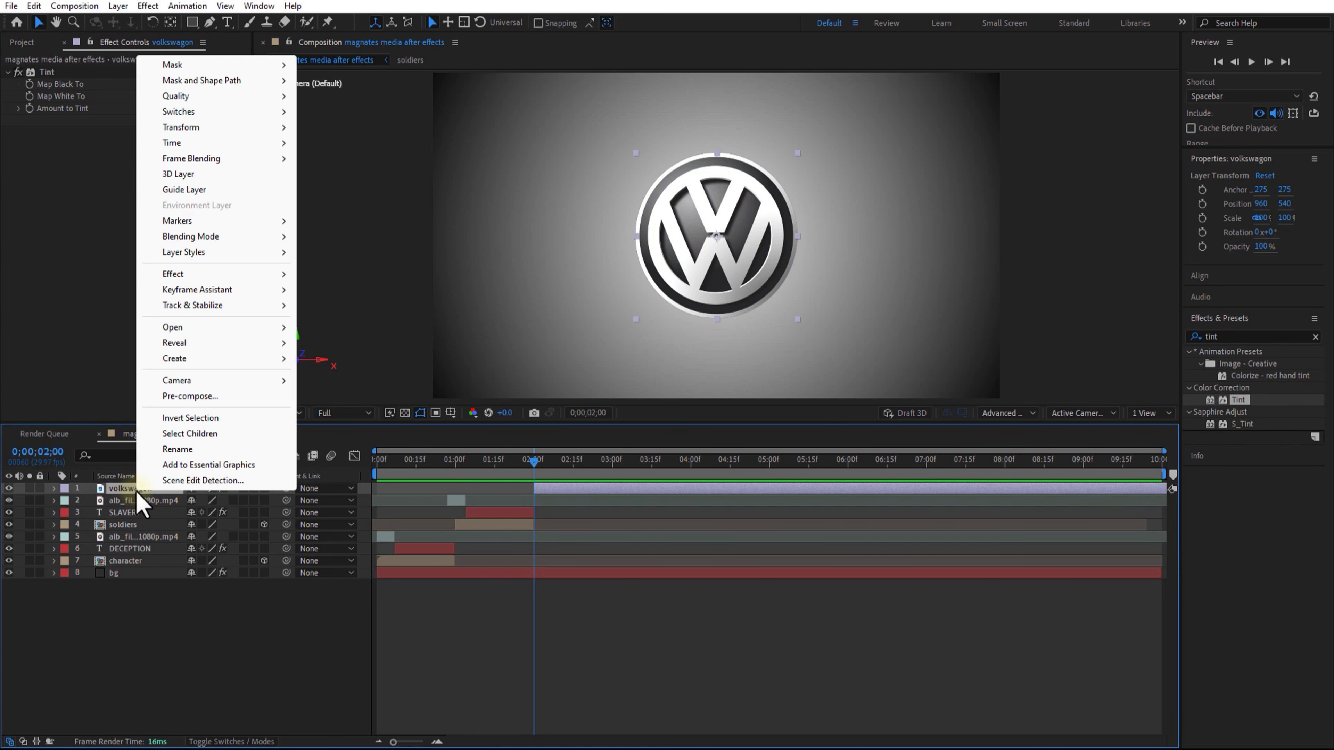
{"action": "left_click", "coordinate": [208, 396]}
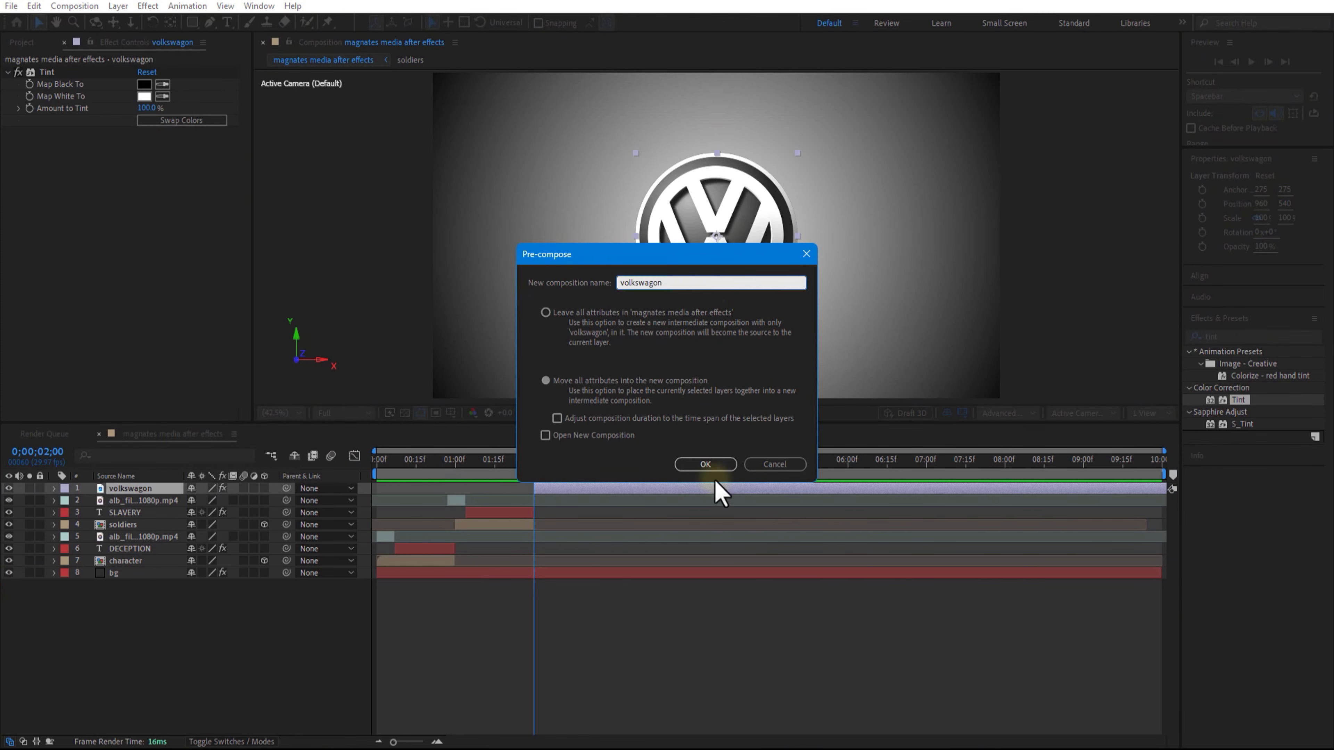
{"action": "left_click", "coordinate": [709, 467]}
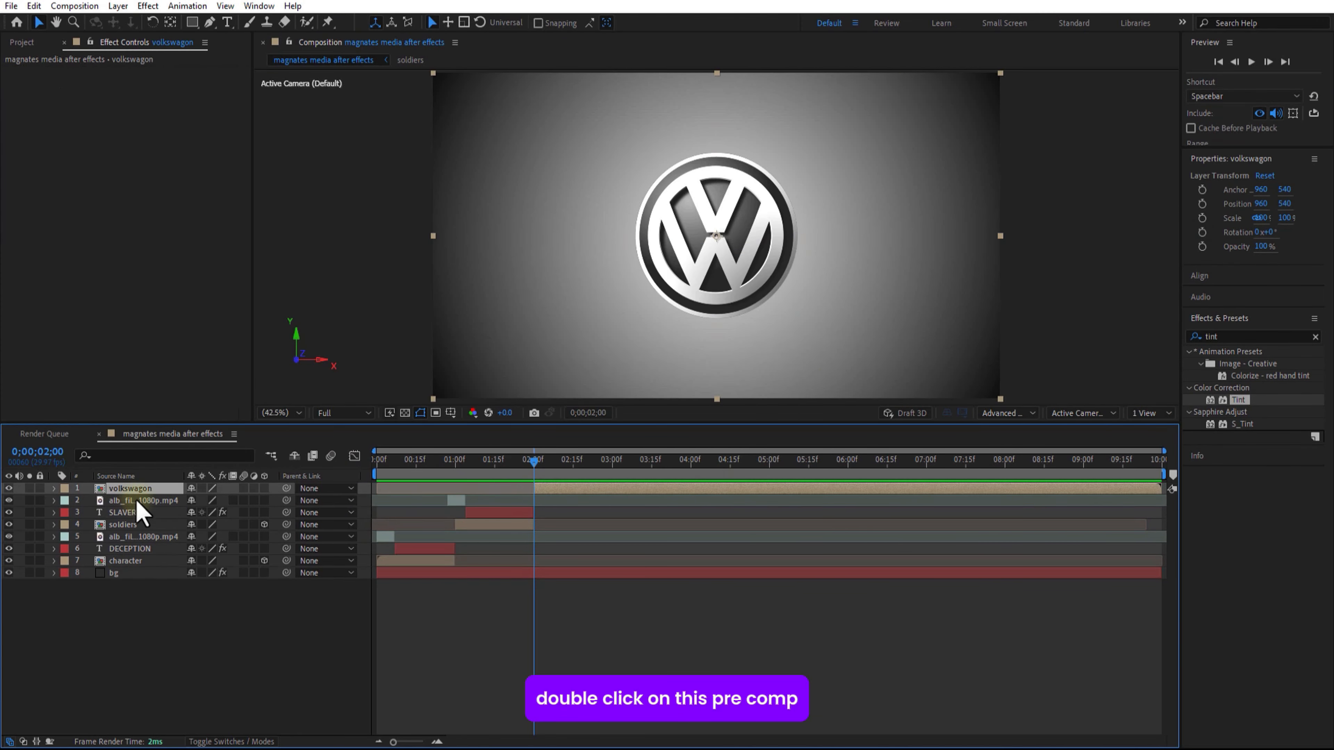
{"action": "double_click", "coordinate": [131, 489]}
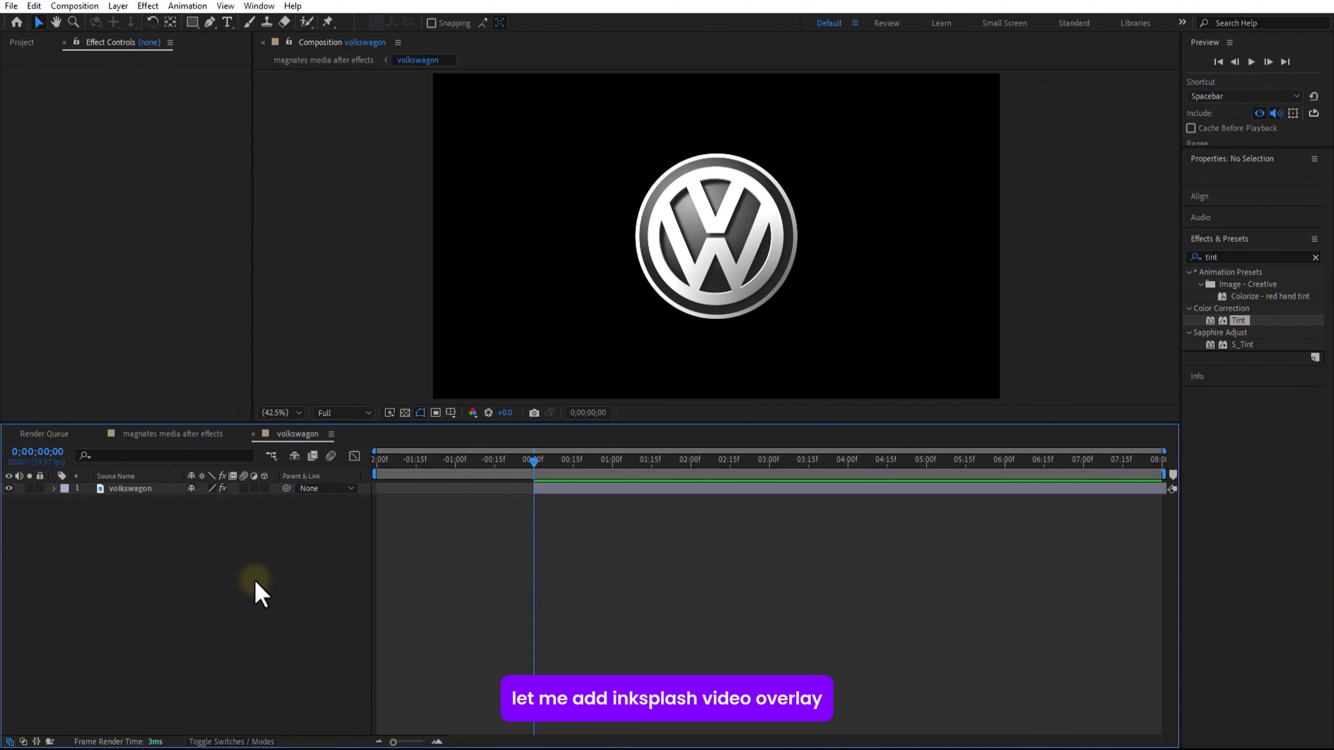
- Add the mixkit black ink splash video above the logo in the volkswagon composition
{"action": "left_click", "coordinate": [22, 42]}
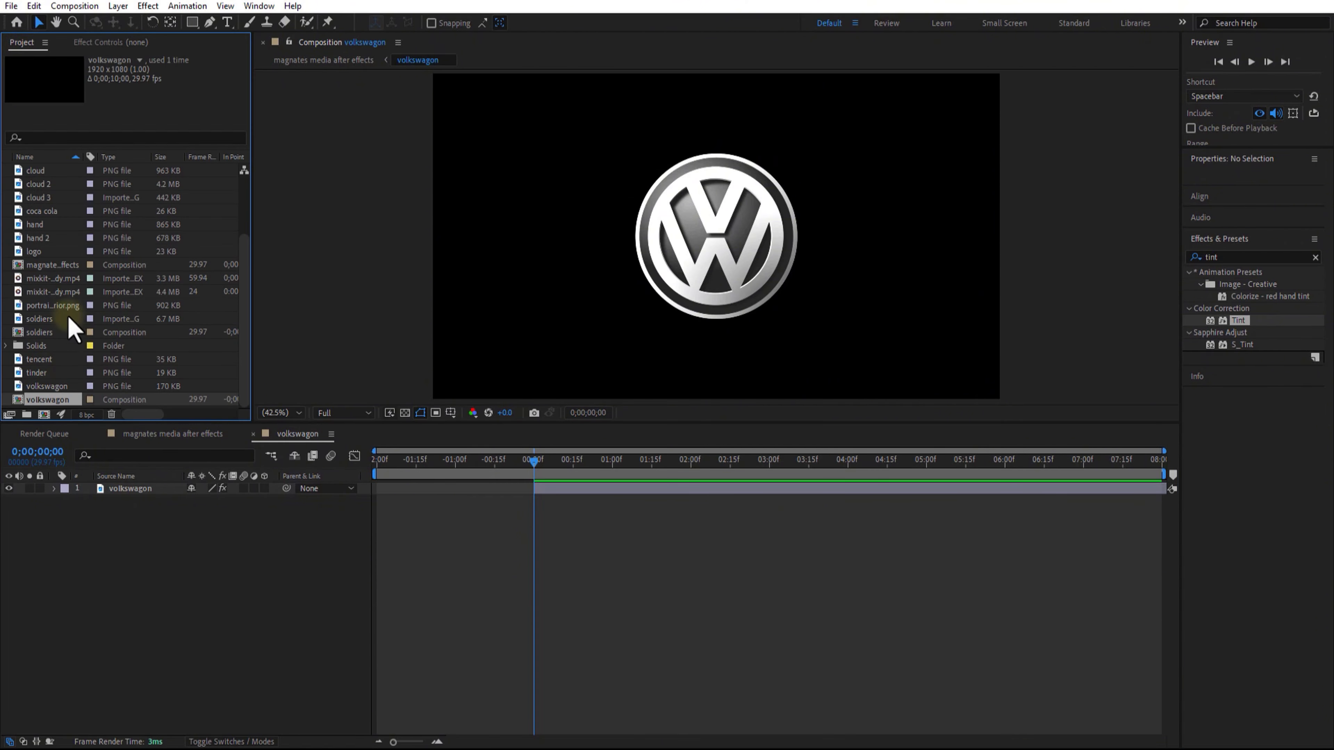
{"action": "mouse_move", "coordinate": [53, 278]}
{"action": "left_mouse_down"}
{"action": "mouse_move", "coordinate": [60, 298]}
{"action": "mouse_move", "coordinate": [581, 491]}
{"action": "mouse_move", "coordinate": [634, 477]}
{"action": "mouse_move", "coordinate": [552, 472]}
{"action": "left_mouse_up"}
{"action": "left_click", "coordinate": [245, 558]}
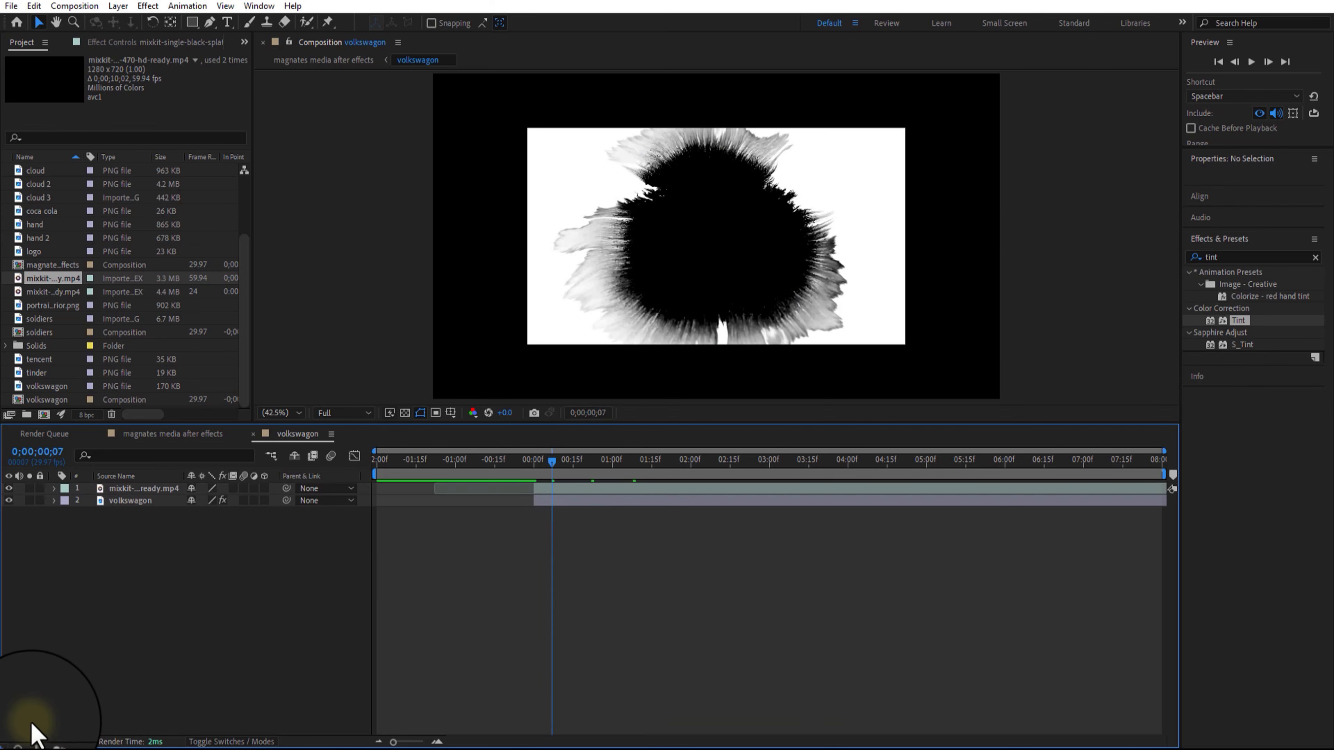
- Set the volkswagon layer's track matte to the ink splash video, using luma instead of alpha and inverting the matte
{"action": "left_click", "coordinate": [22, 739]}
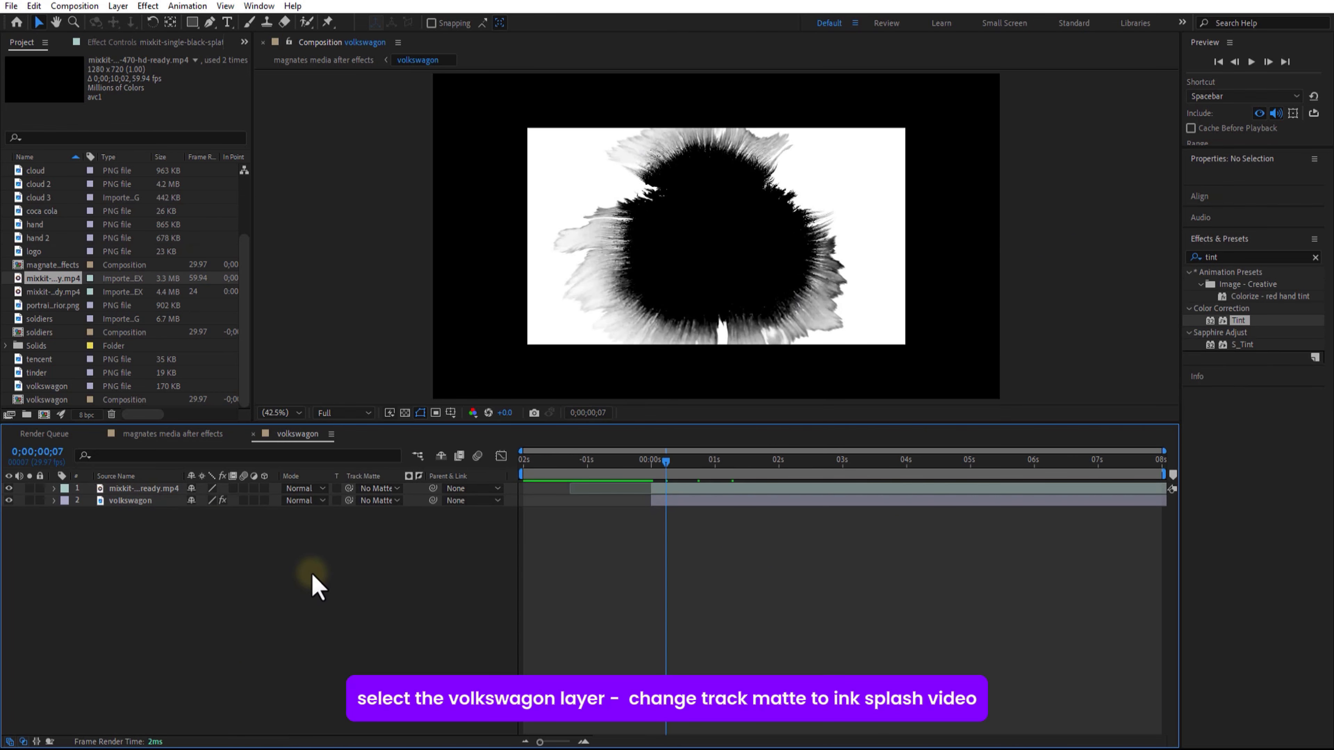
{"action": "left_click", "coordinate": [391, 502]}
{"action": "left_click", "coordinate": [417, 540]}
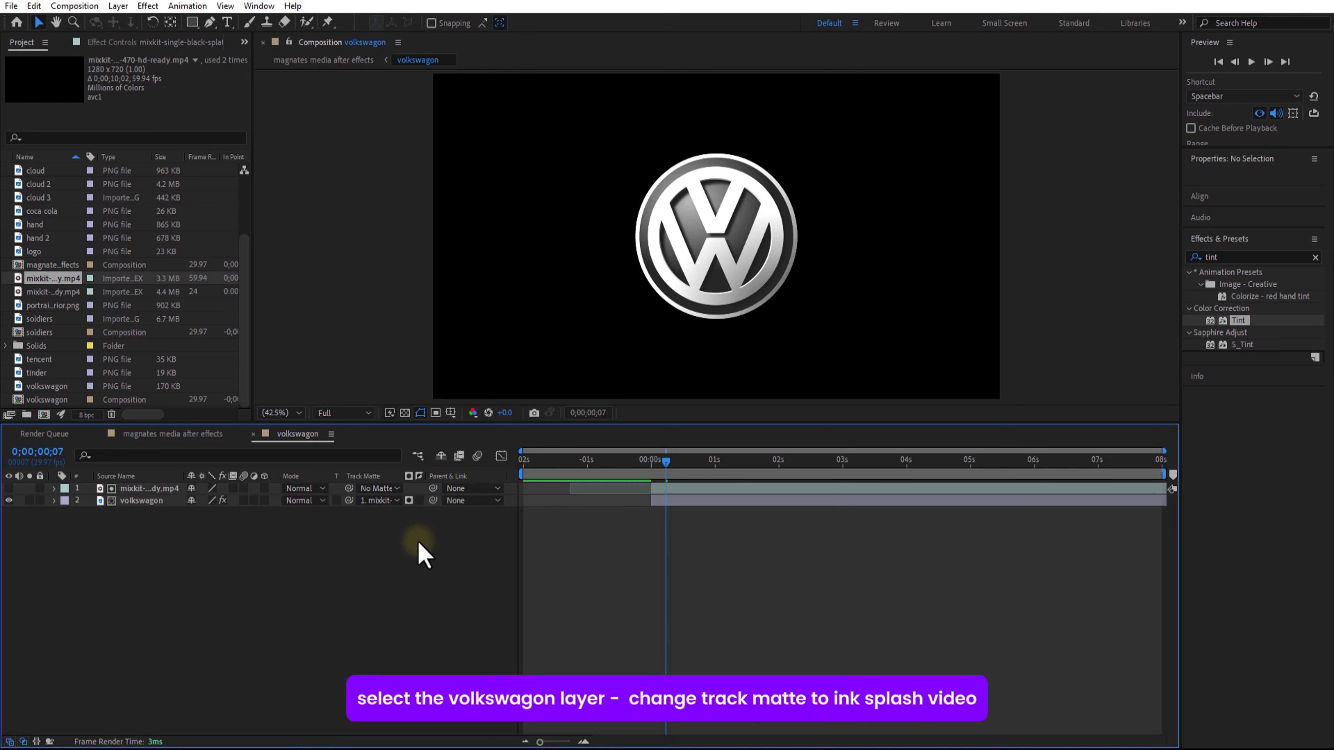
{"action": "mouse_move", "coordinate": [691, 465]}
{"action": "left_mouse_down"}
{"action": "mouse_move", "coordinate": [727, 467]}
{"action": "mouse_move", "coordinate": [709, 470]}
{"action": "left_mouse_up"}
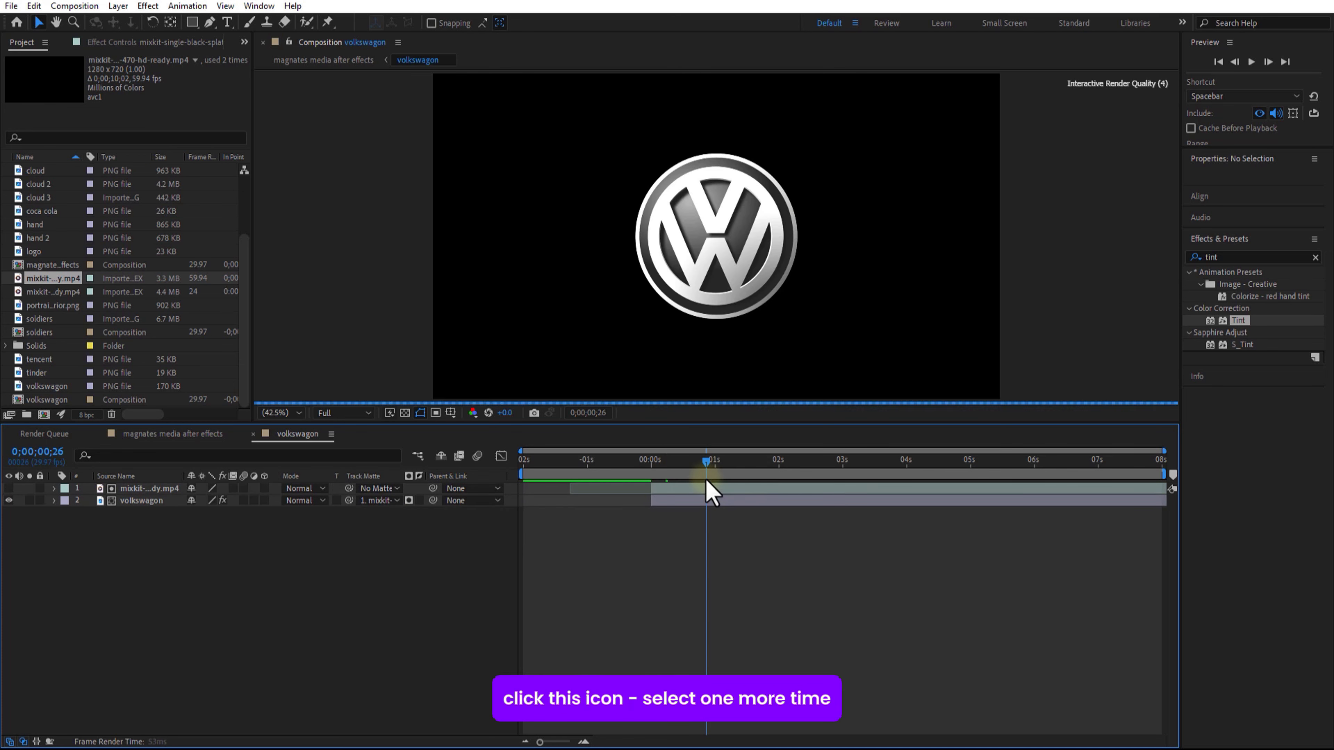
{"action": "left_click", "coordinate": [409, 500]}
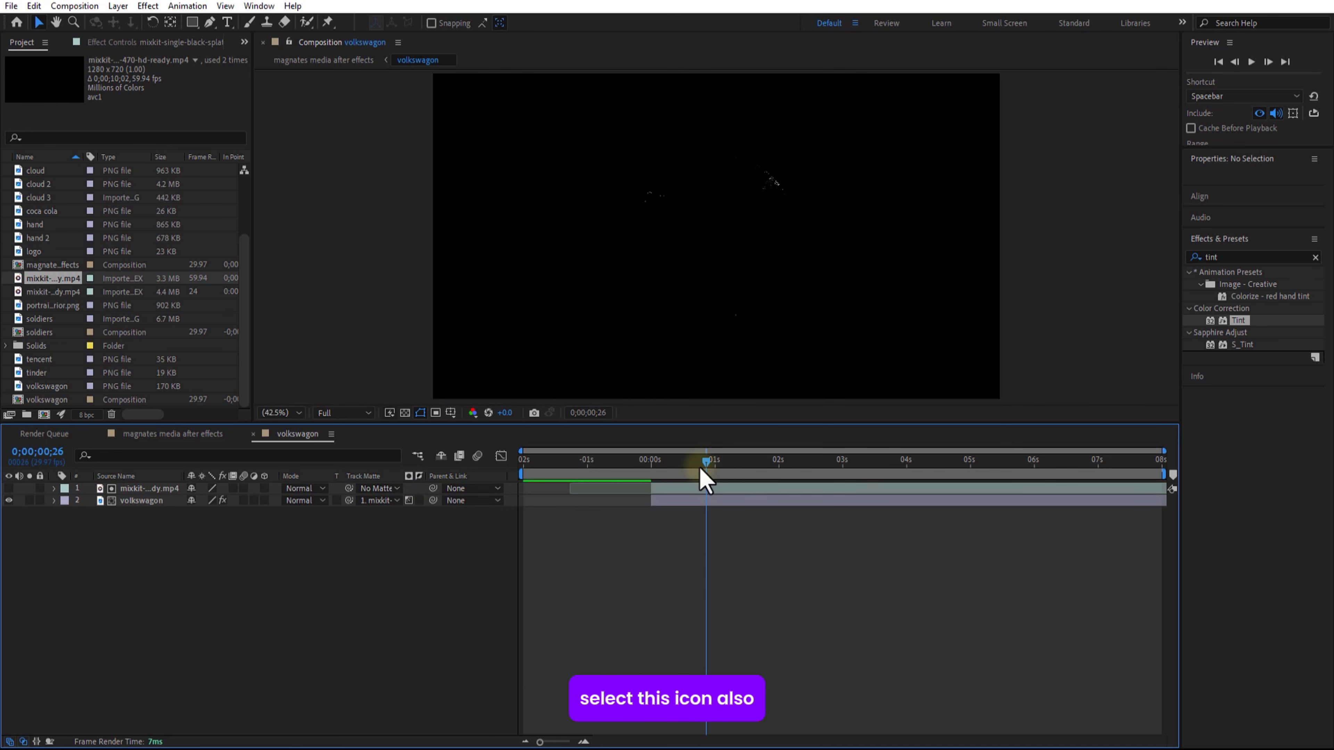
{"action": "left_click", "coordinate": [419, 501]}
{"action": "left_click_drag", "start_coordinate": [653, 464], "coordinate": [675, 485]}
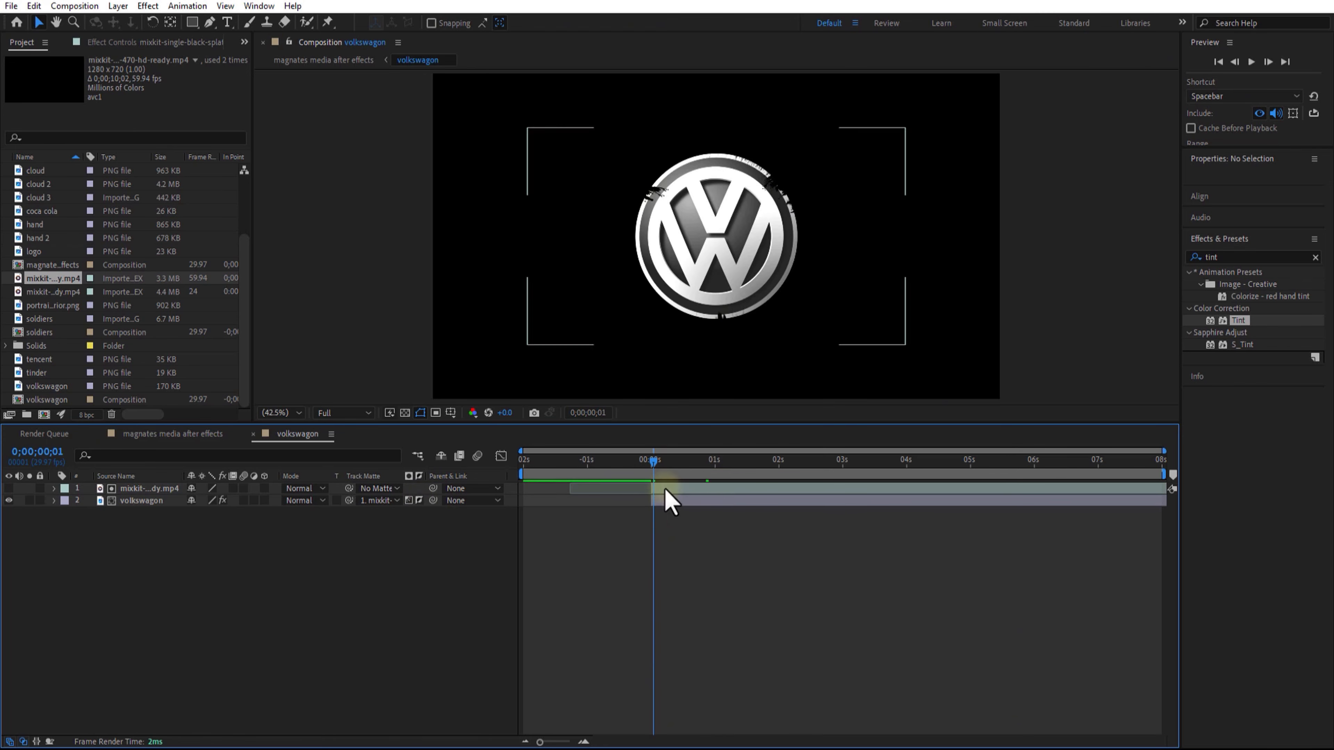
- Scale the volkswagon logo layer to 123% and return to the magnates media after effects composition
{"action": "left_click", "coordinate": [142, 501]}
{"action": "key", "text": "s"}
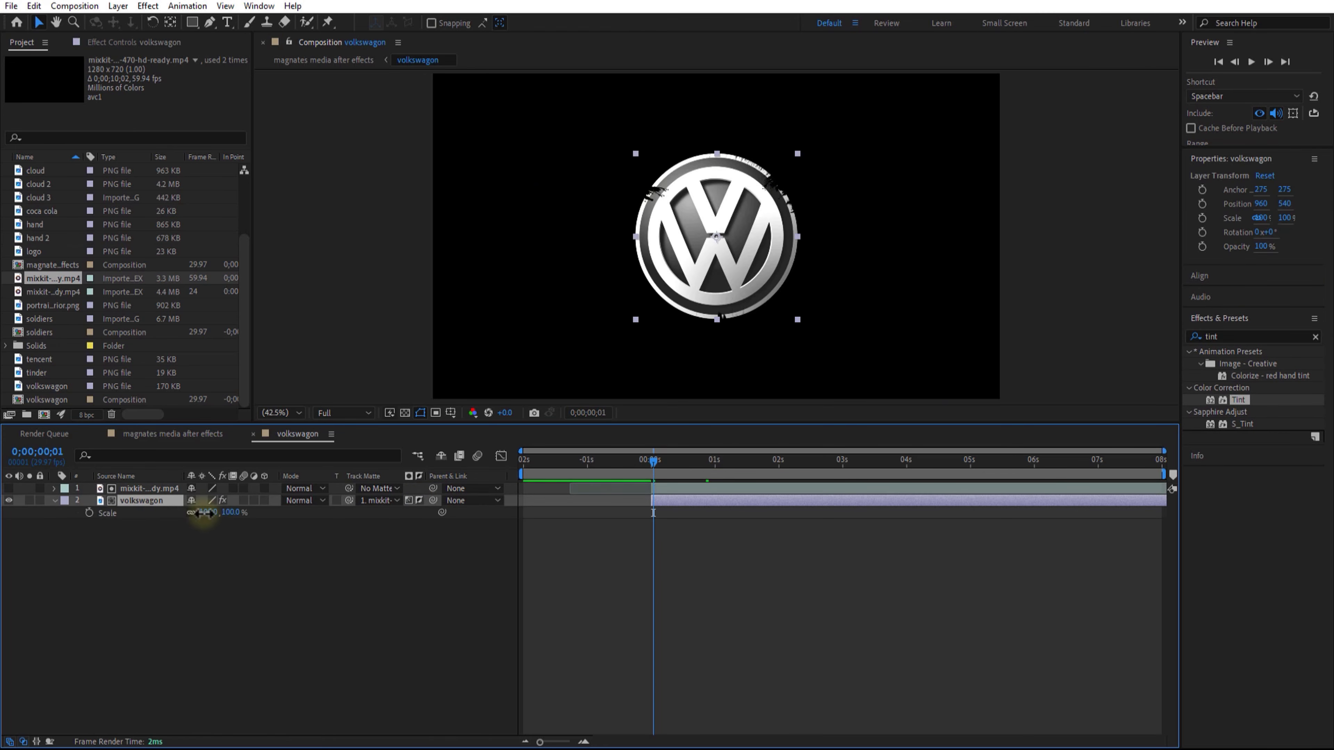
{"action": "left_click_drag", "start_coordinate": [204, 513], "coordinate": [229, 513]}
{"action": "left_click_drag", "start_coordinate": [653, 465], "coordinate": [645, 466]}
{"action": "left_click_drag", "start_coordinate": [645, 466], "coordinate": [652, 467]}
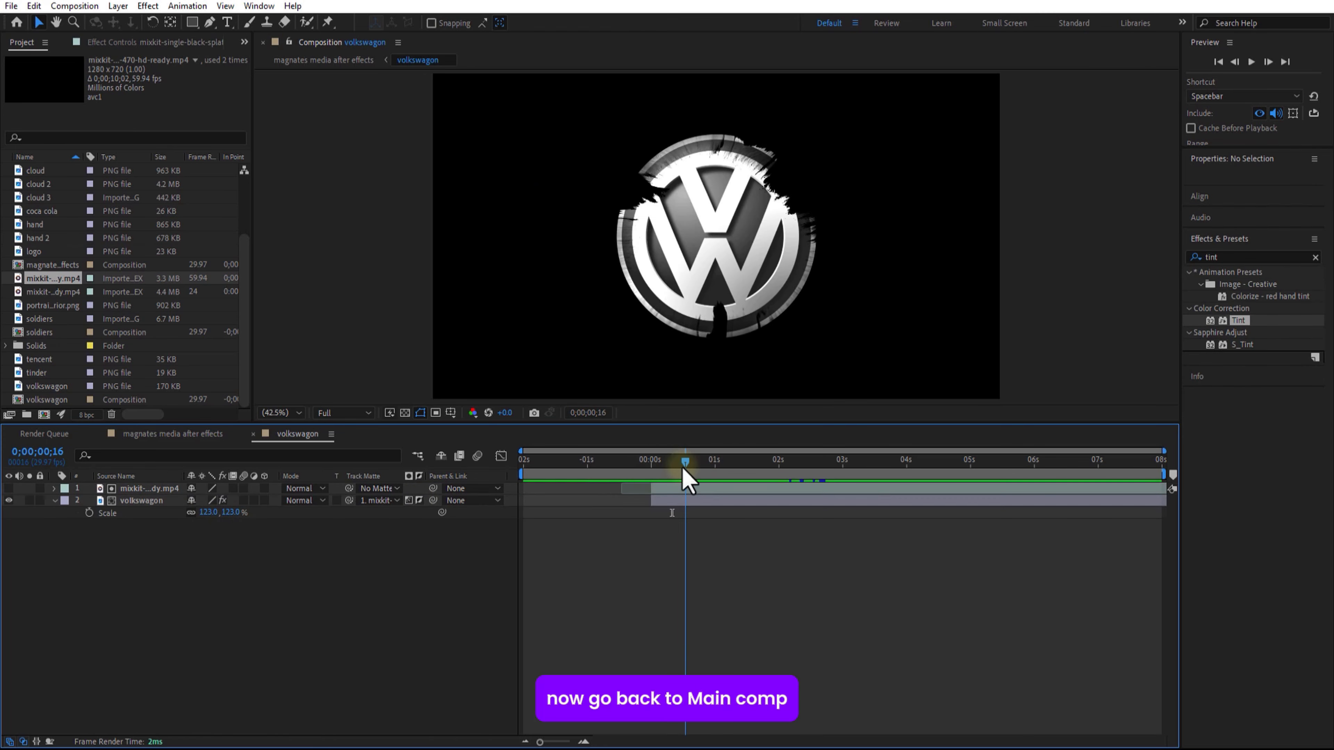
{"action": "left_click", "coordinate": [197, 435]}
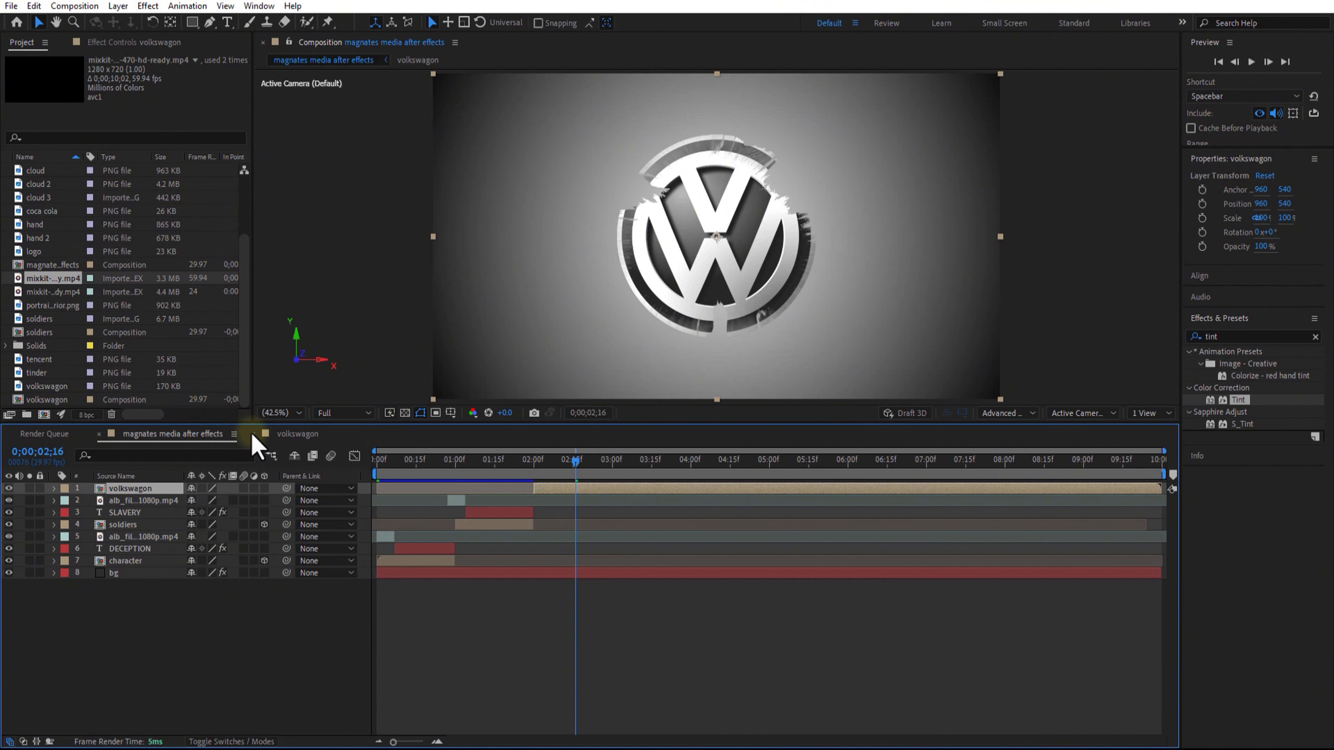
- Split the bg layer at 0;00;02;00, where the volkswagon layer begins
{"action": "left_click_drag", "start_coordinate": [575, 462], "coordinate": [534, 462]}
{"action": "left_click", "coordinate": [542, 573]}
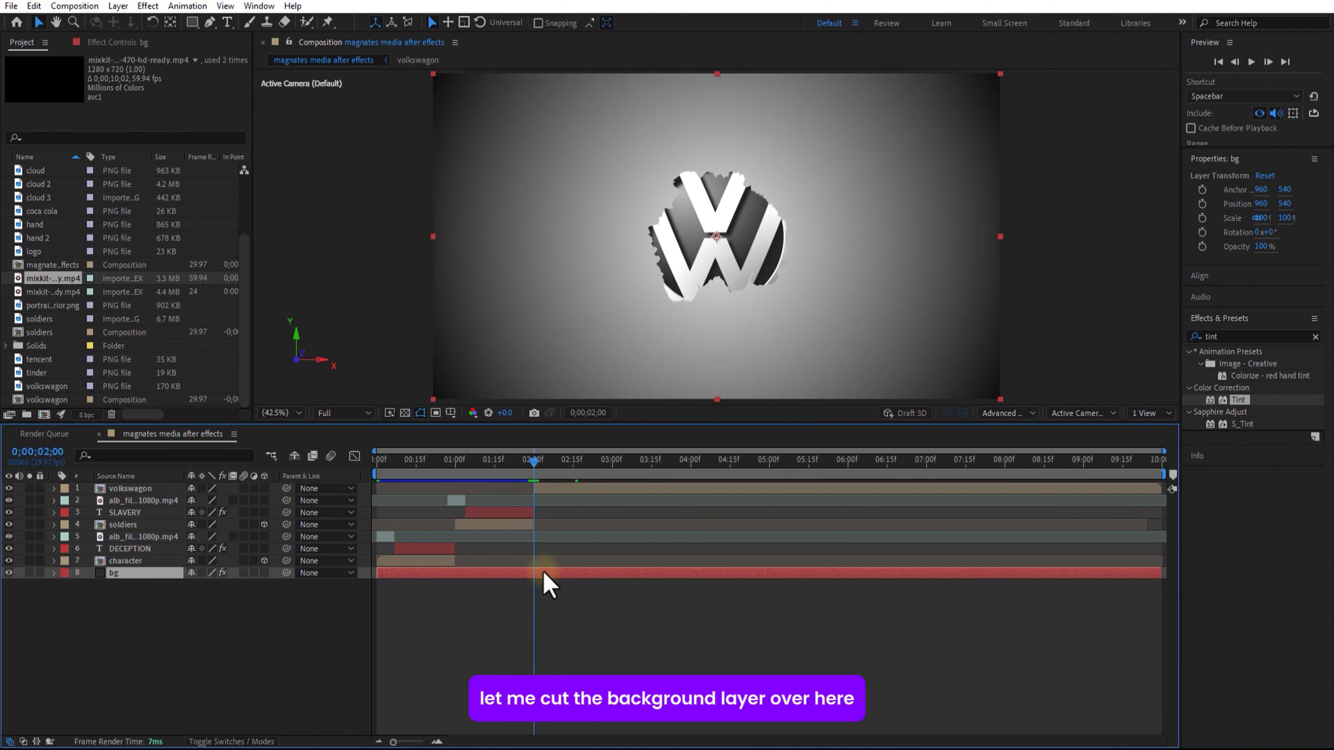
{"action": "key", "text": "ctrl+shift+d"}
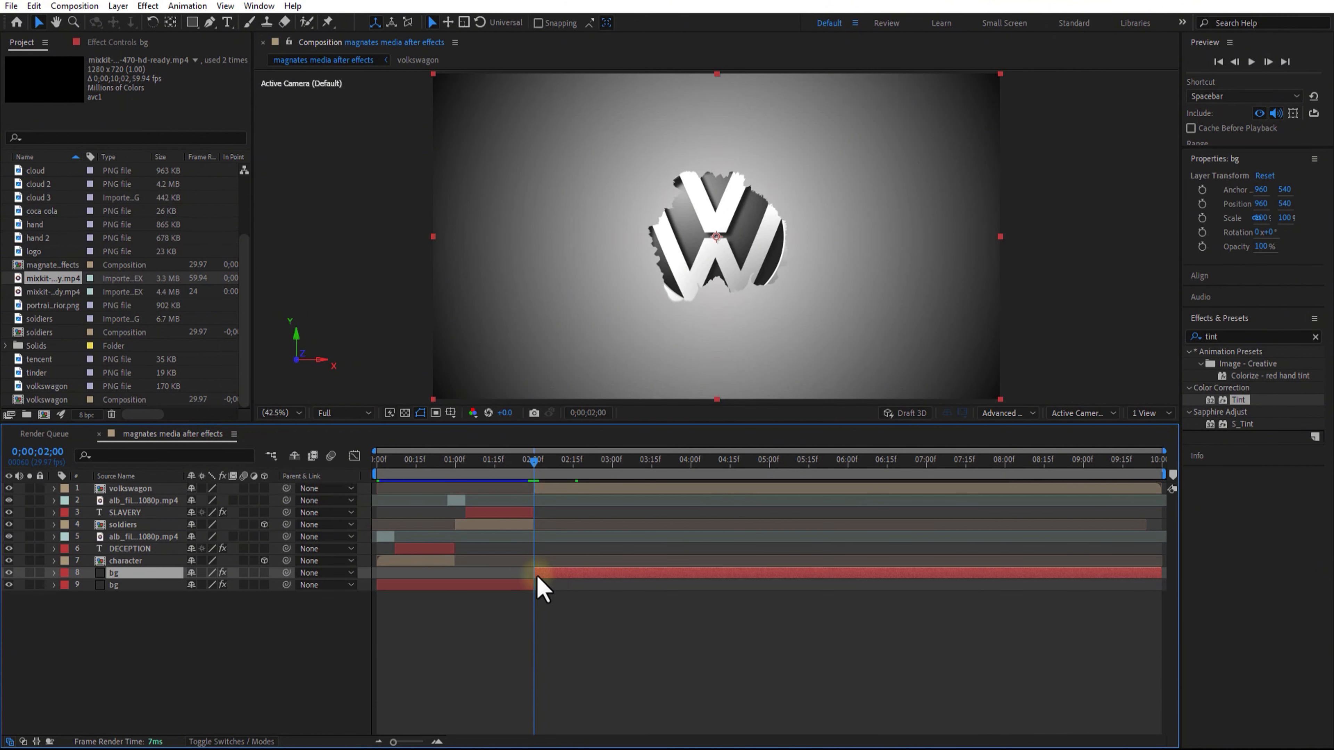
{"action": "key", "text": "Return"}
- Darken the light centre color of the second bg segment's gradient to dark grey
{"action": "left_click", "coordinate": [121, 43]}
{"action": "left_click", "coordinate": [144, 96]}
{"action": "left_click_drag", "start_coordinate": [374, 321], "coordinate": [374, 405]}
{"action": "left_click", "coordinate": [674, 283]}
- Add the mixkit white smoke video above all layers, start it at 0;00;02;00 and fit it to the composition frame
{"action": "left_click_drag", "start_coordinate": [535, 463], "coordinate": [595, 475]}
{"action": "left_click_drag", "start_coordinate": [46, 296], "coordinate": [117, 491]}
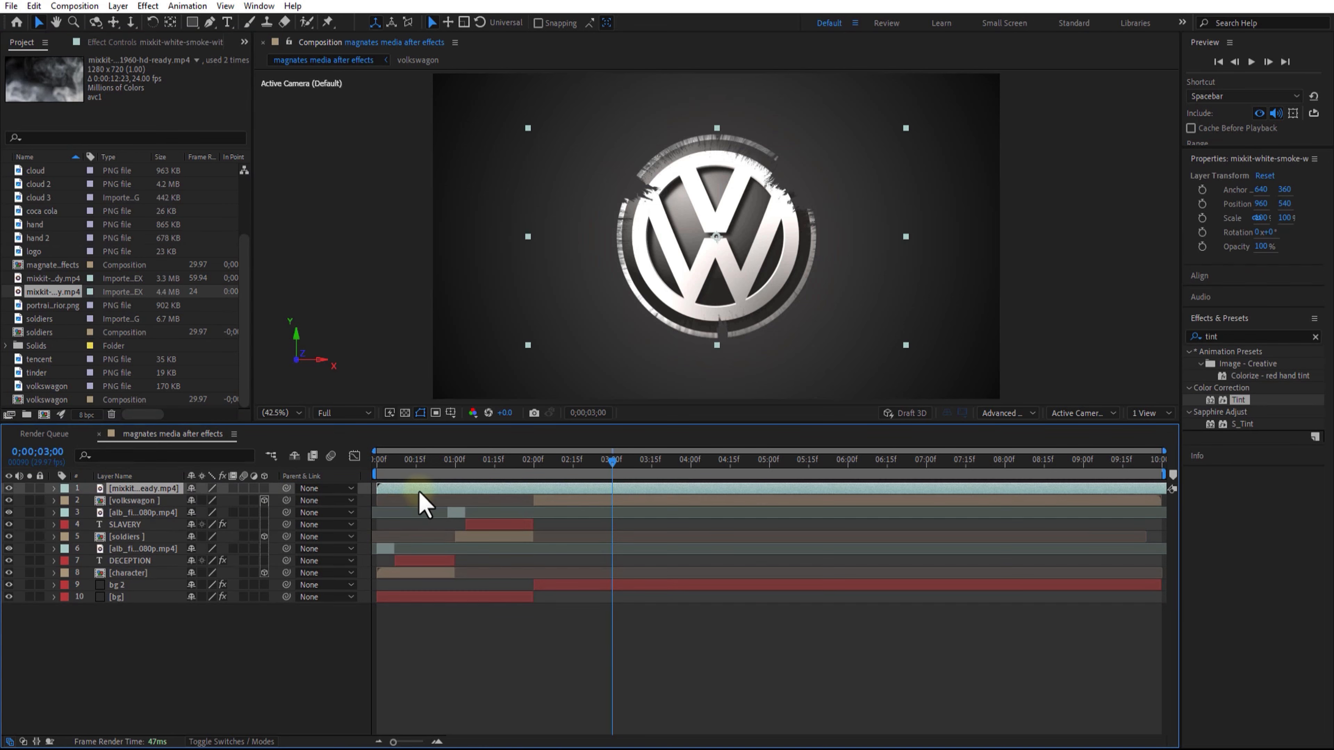
{"action": "left_click_drag", "start_coordinate": [418, 491], "coordinate": [549, 493]}
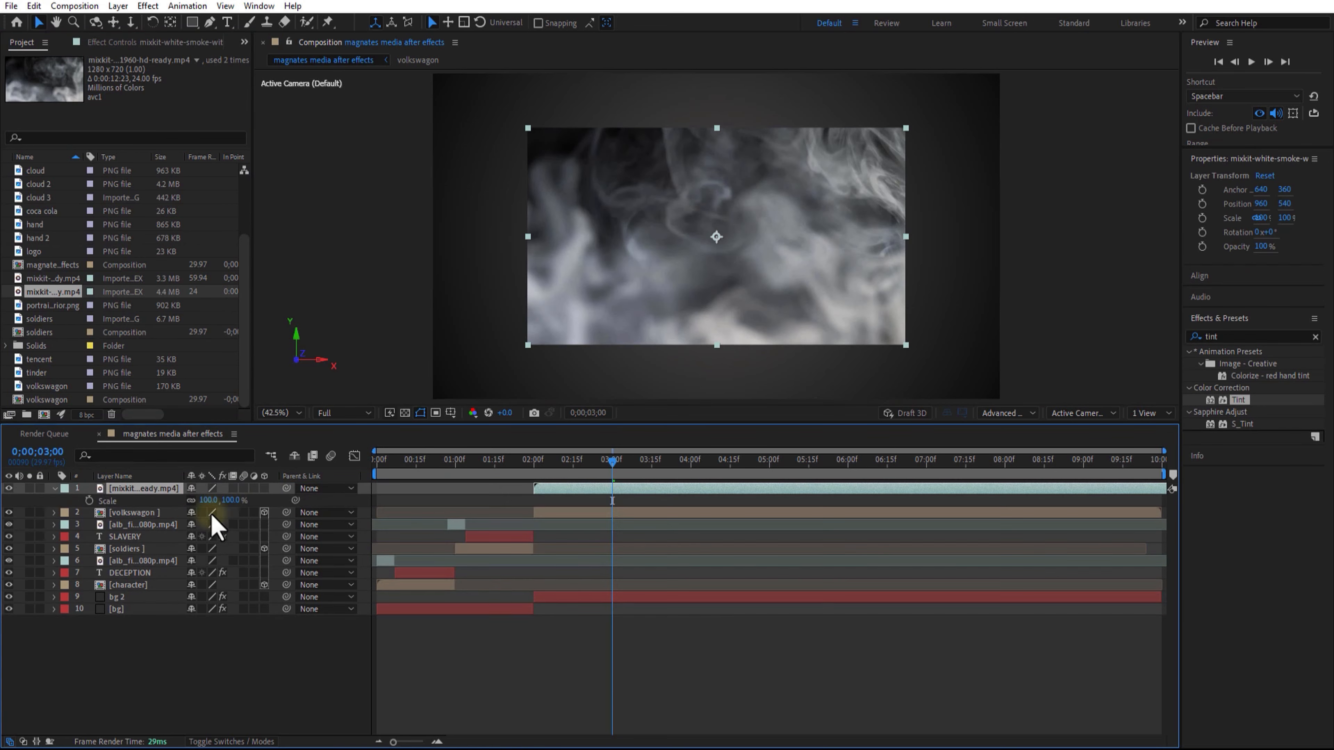
{"action": "key", "text": "ctrl+alt+f"}
- Set the white smoke layer's blending mode to Overlay
{"action": "right_click", "coordinate": [127, 488]}
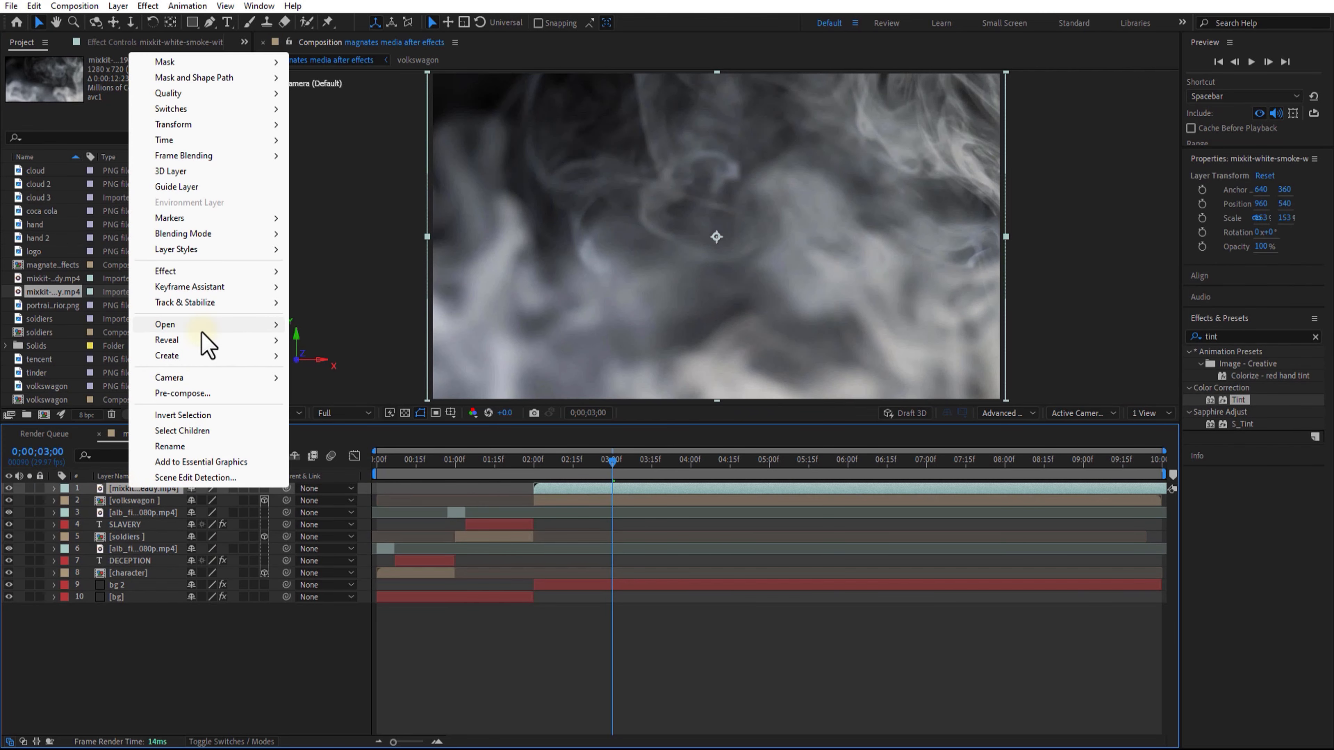
{"action": "mouse_move", "coordinate": [206, 242]}
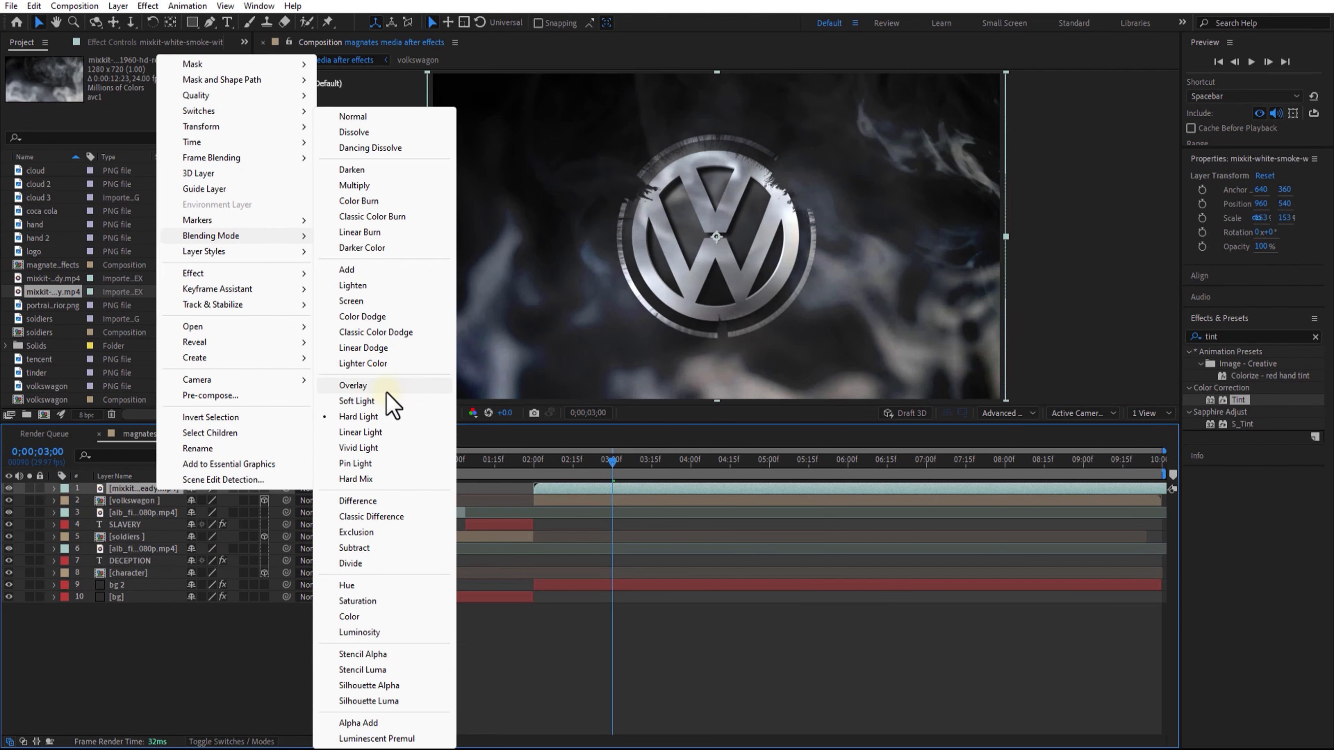
{"action": "left_click", "coordinate": [387, 398]}
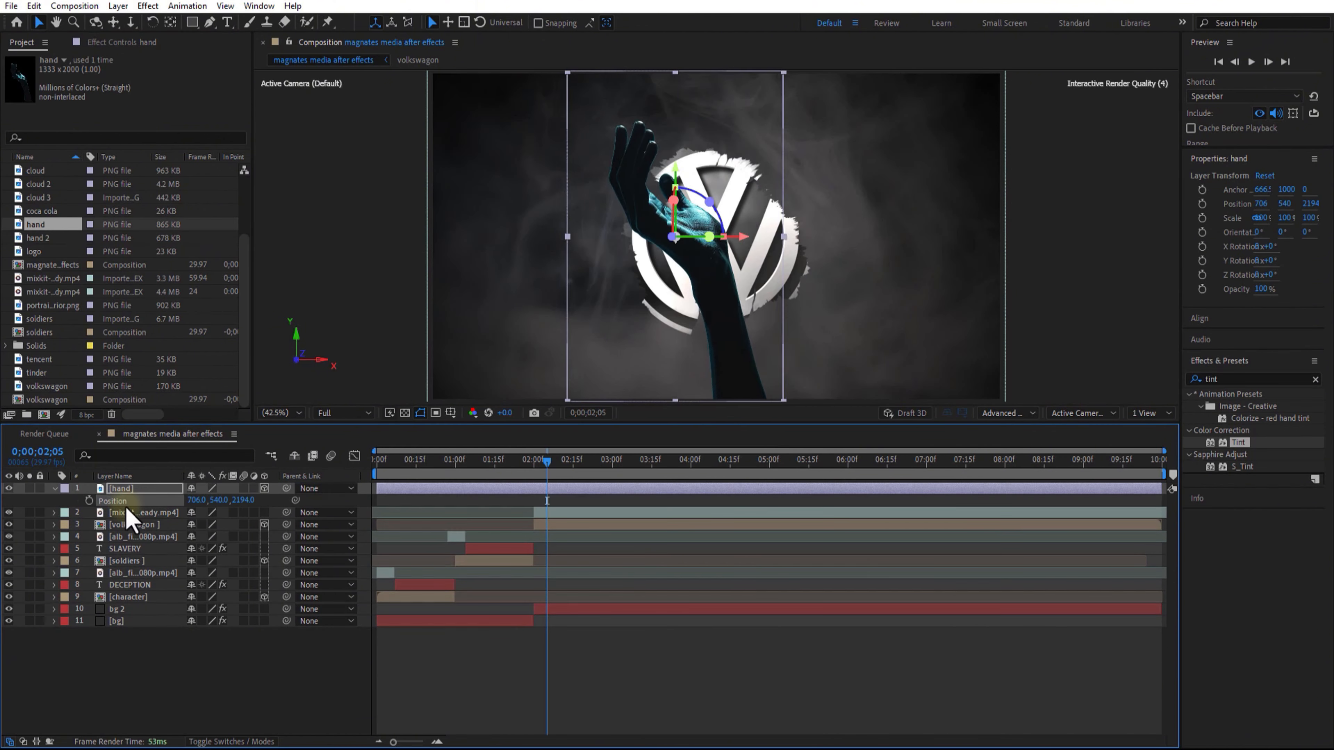
- Place the tinted hand copy on the logo's right side at X 1703 with -49° Z rotation, and start all hand layers at 0;00;02;00
{"action": "left_click", "coordinate": [147, 489]}
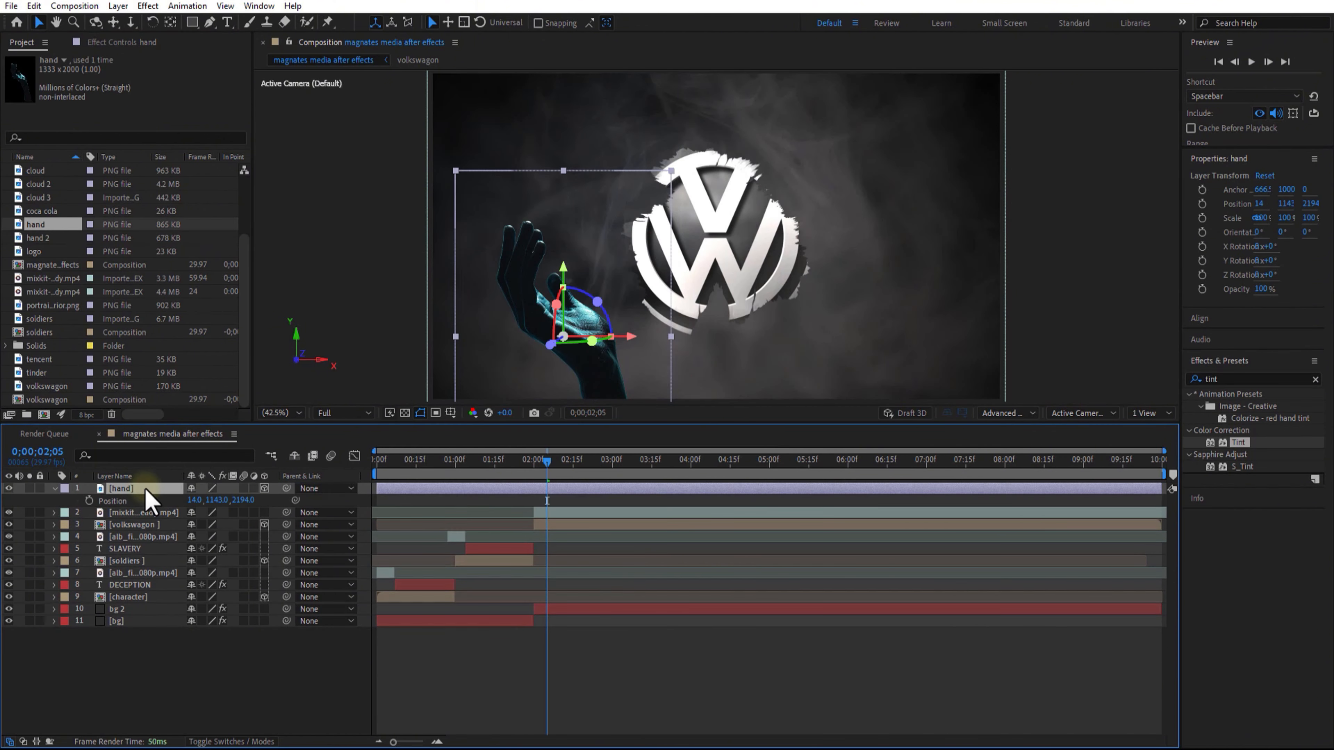
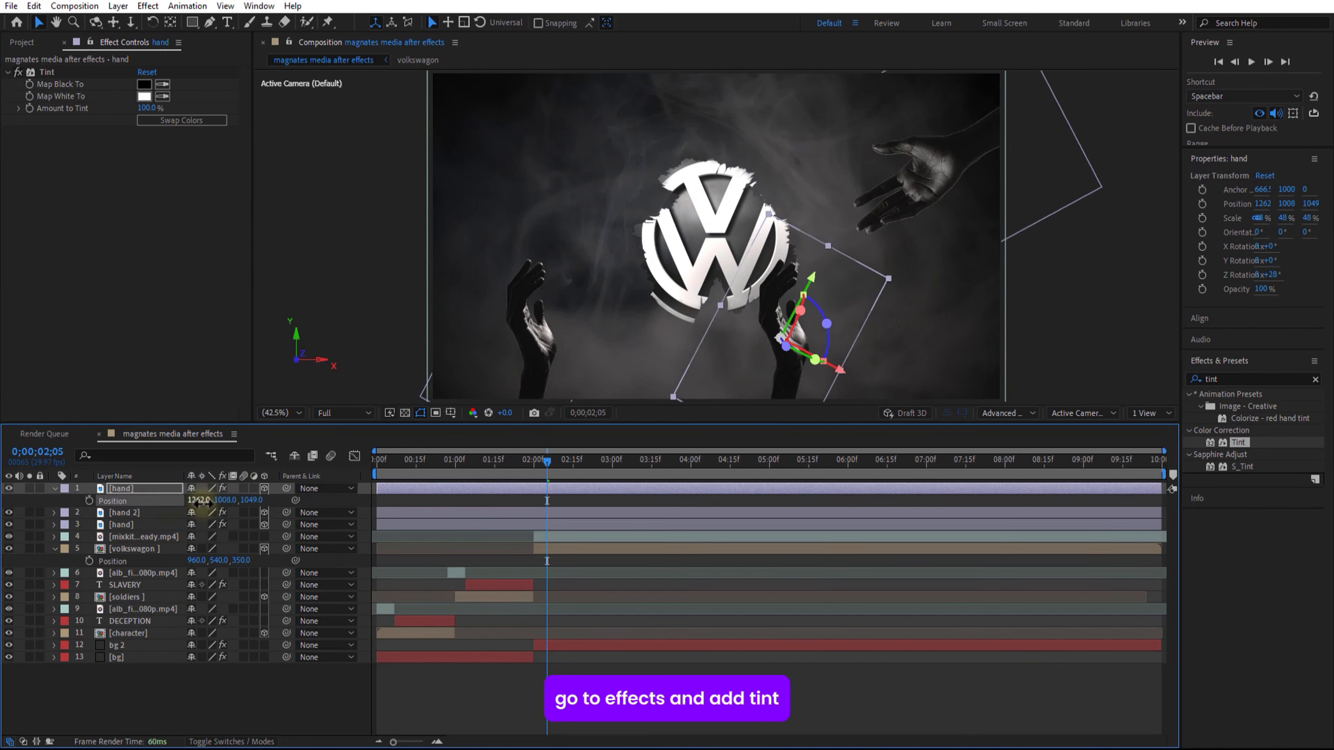
{"action": "left_click_drag", "start_coordinate": [201, 503], "coordinate": [783, 477]}
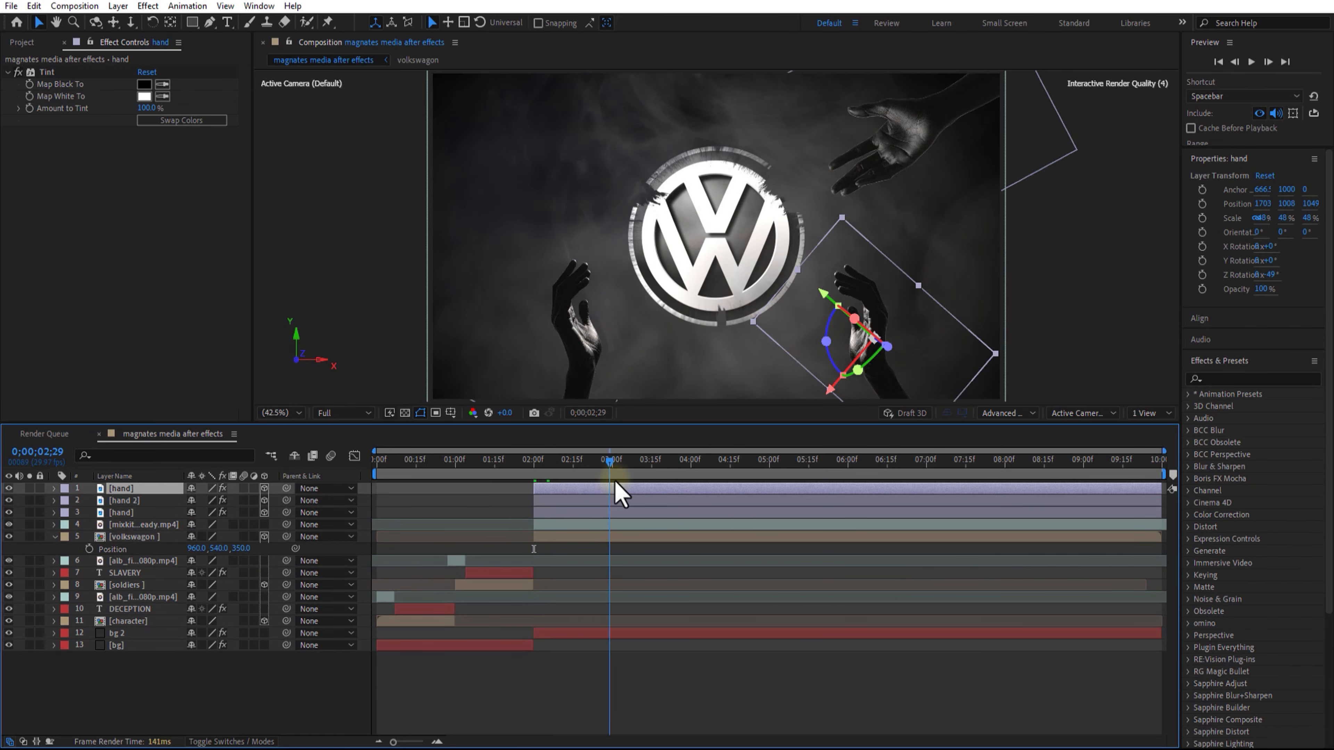
{"action": "left_click_drag", "start_coordinate": [615, 483], "coordinate": [549, 483]}
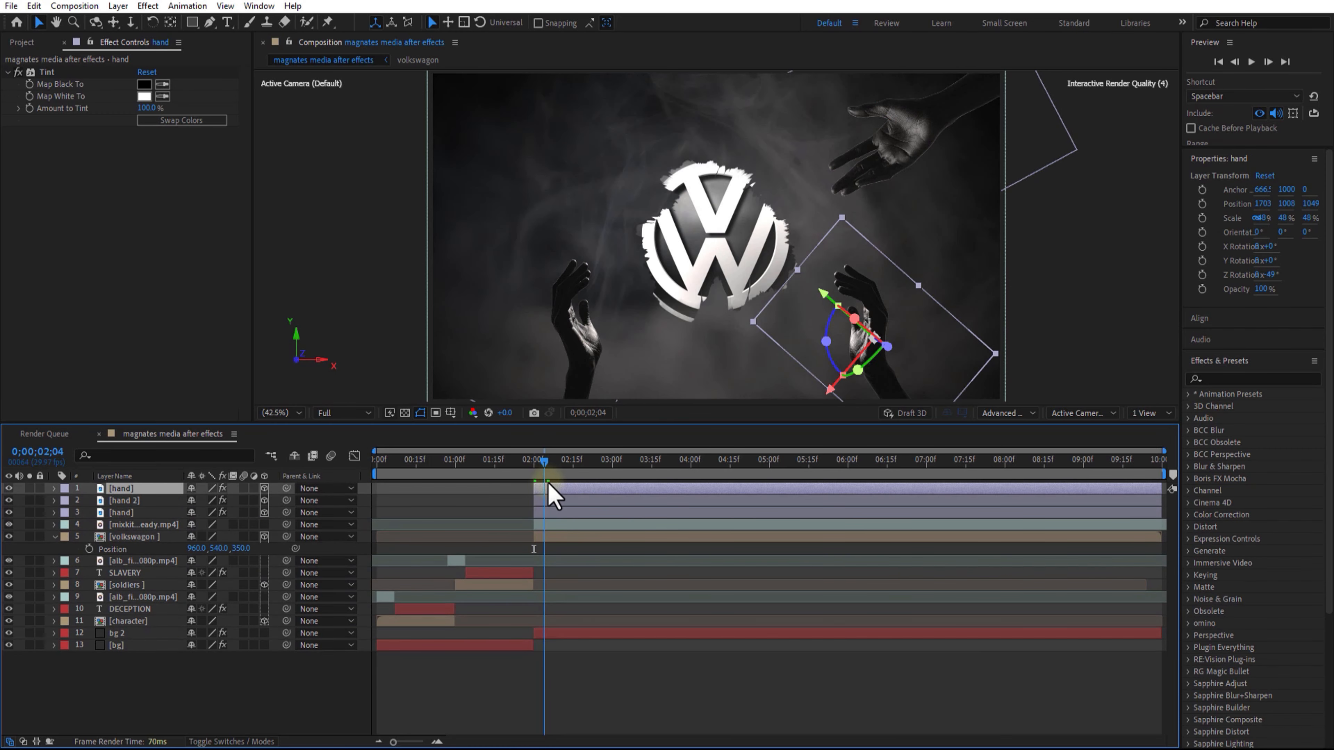
- Duplicate the SLAVERY title, place the copy above all layers and start it at about 0;00;02;12
{"action": "left_click", "coordinate": [55, 537]}
{"action": "left_click", "coordinate": [140, 561]}
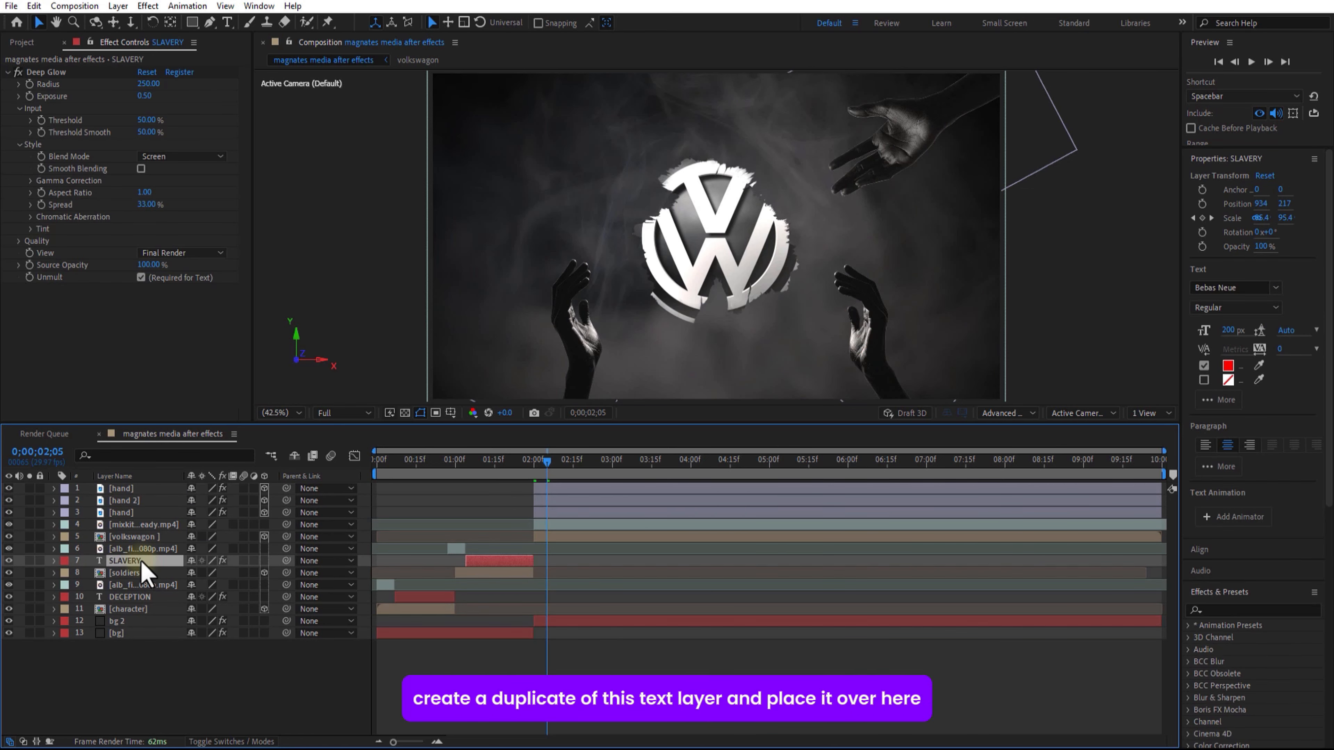
{"action": "key", "text": "ctrl+d"}
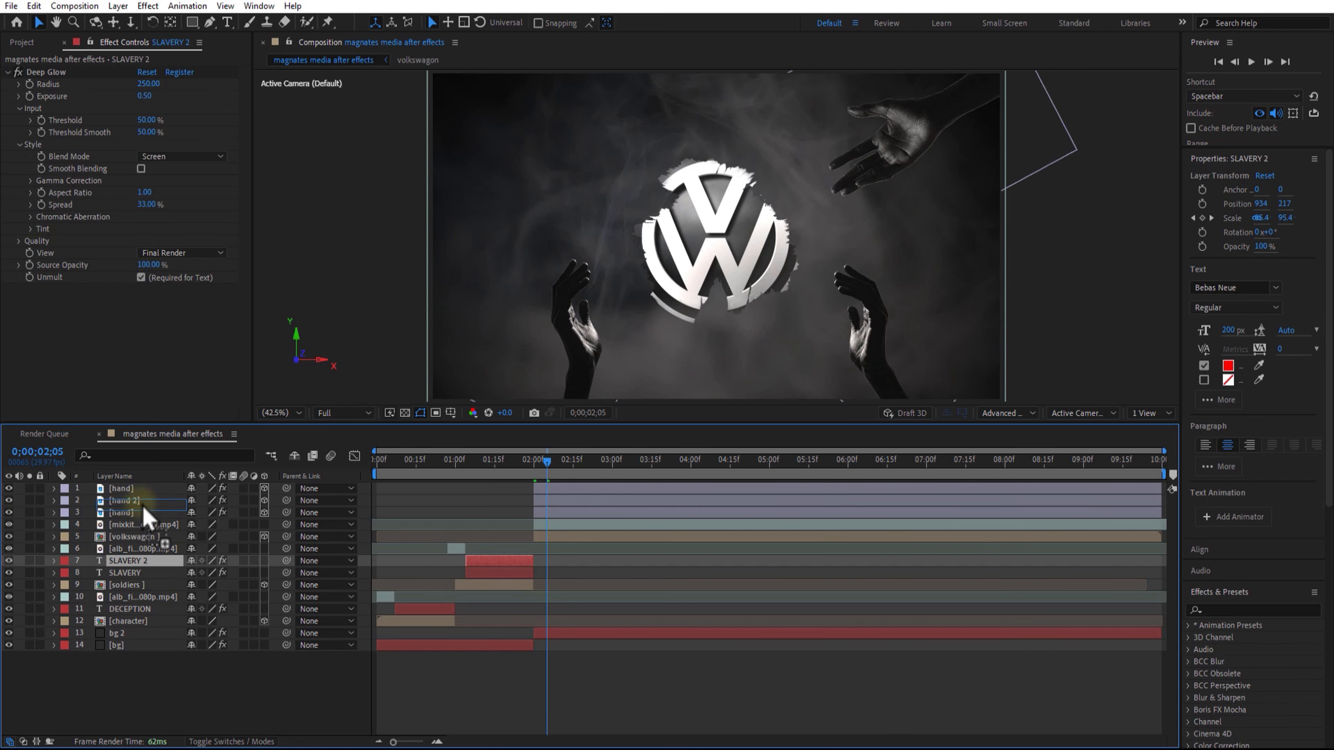
{"action": "left_click_drag", "start_coordinate": [145, 491], "coordinate": [147, 488]}
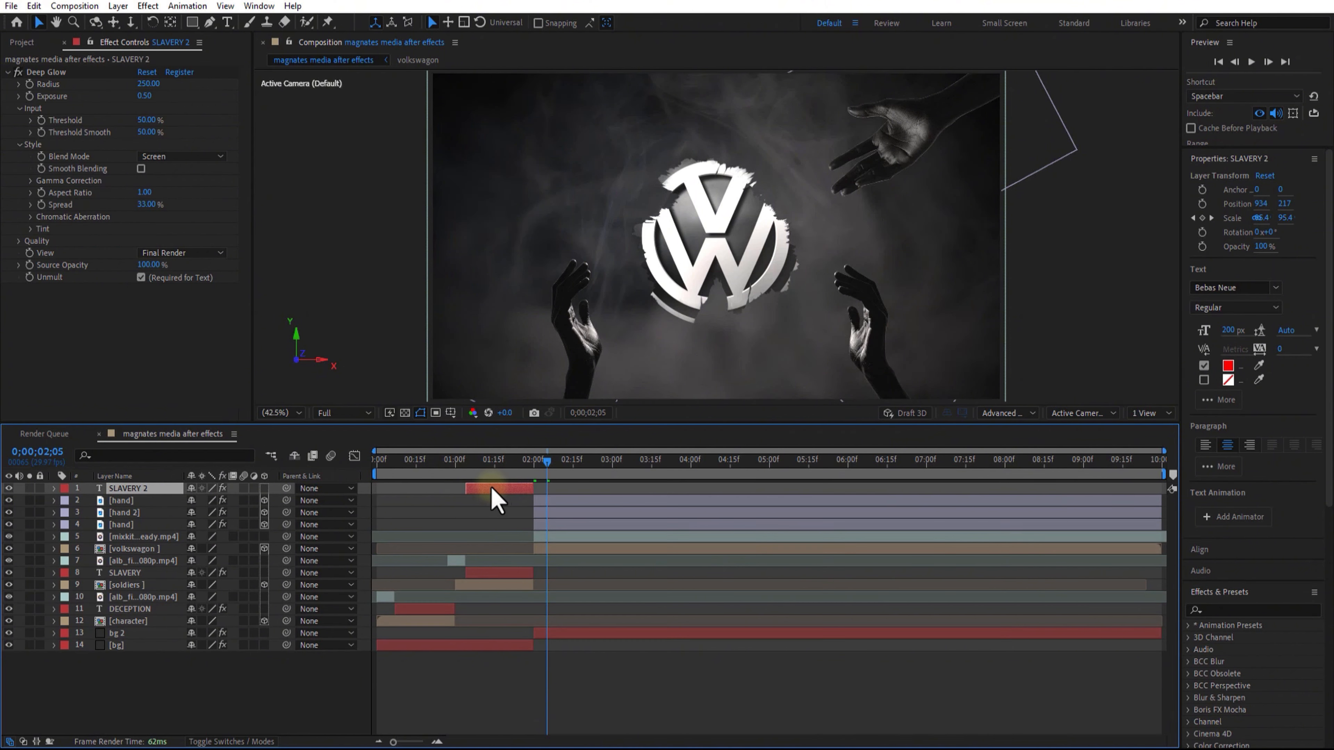
{"action": "left_click_drag", "start_coordinate": [544, 502], "coordinate": [591, 504]}
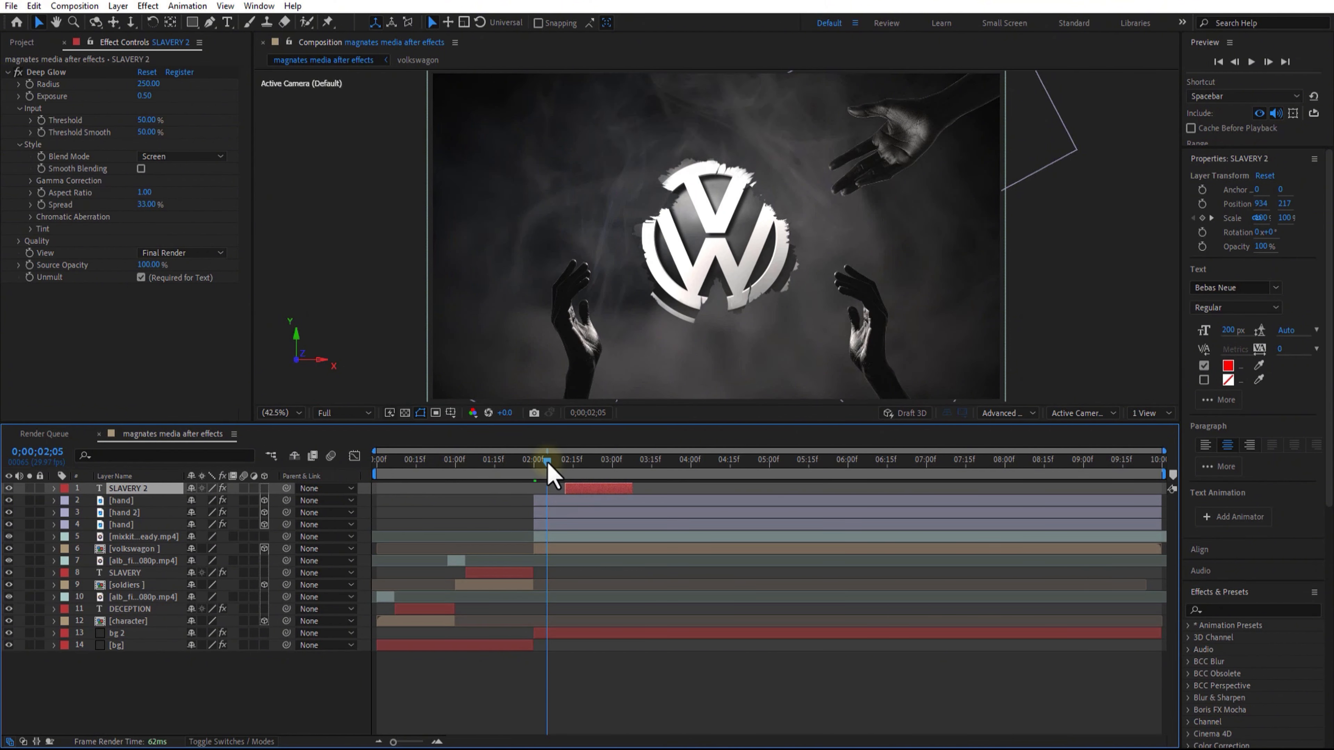
- Duplicate the film burn transition clip, move the copy above all layers and slide it over the cut at 0;00;02;00
{"action": "left_click_drag", "start_coordinate": [545, 460], "coordinate": [526, 463]}
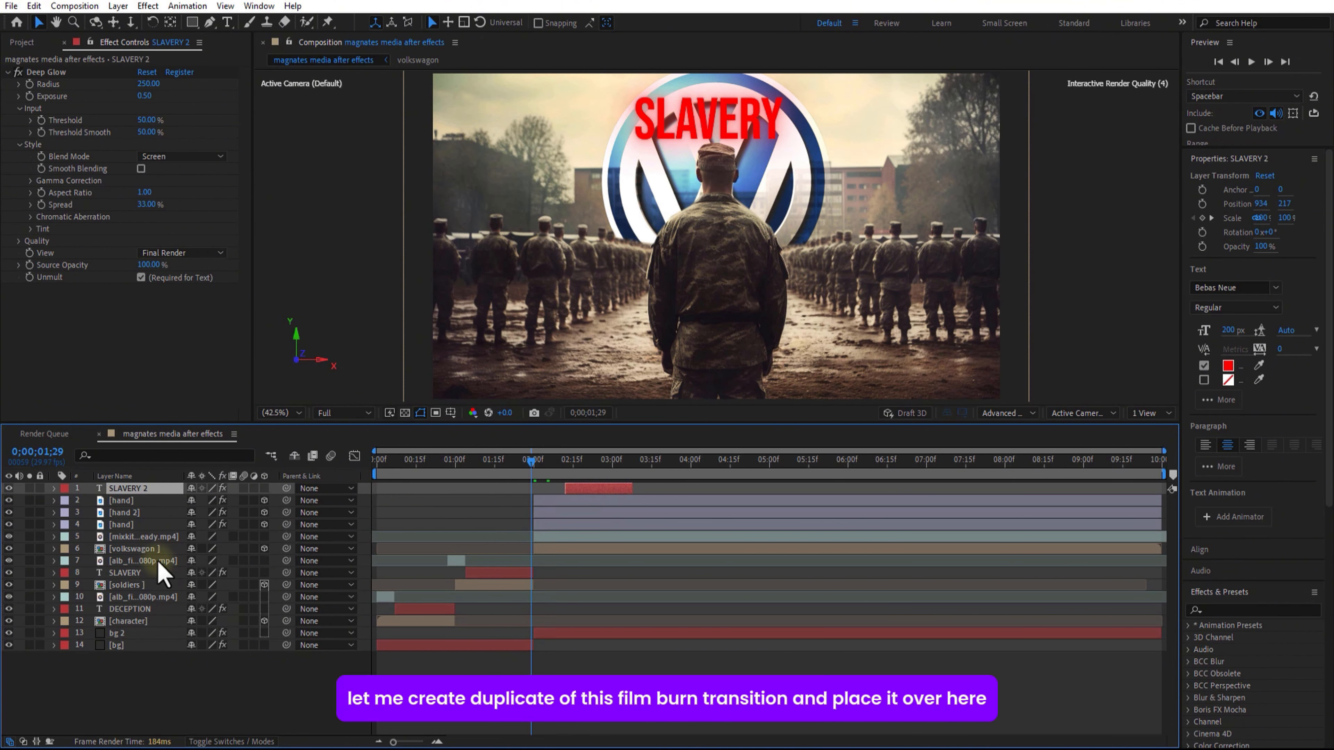
{"action": "left_click", "coordinate": [132, 560]}
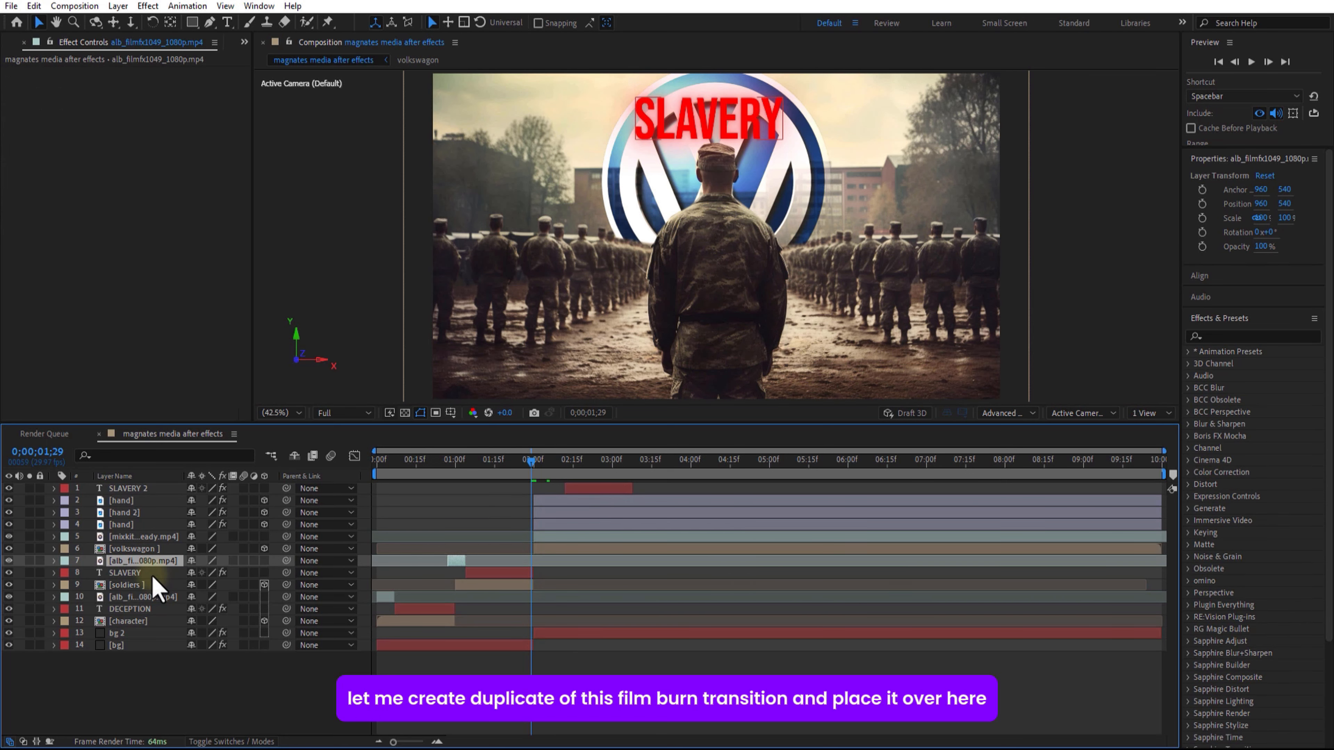
{"action": "key", "text": "ctrl+d"}
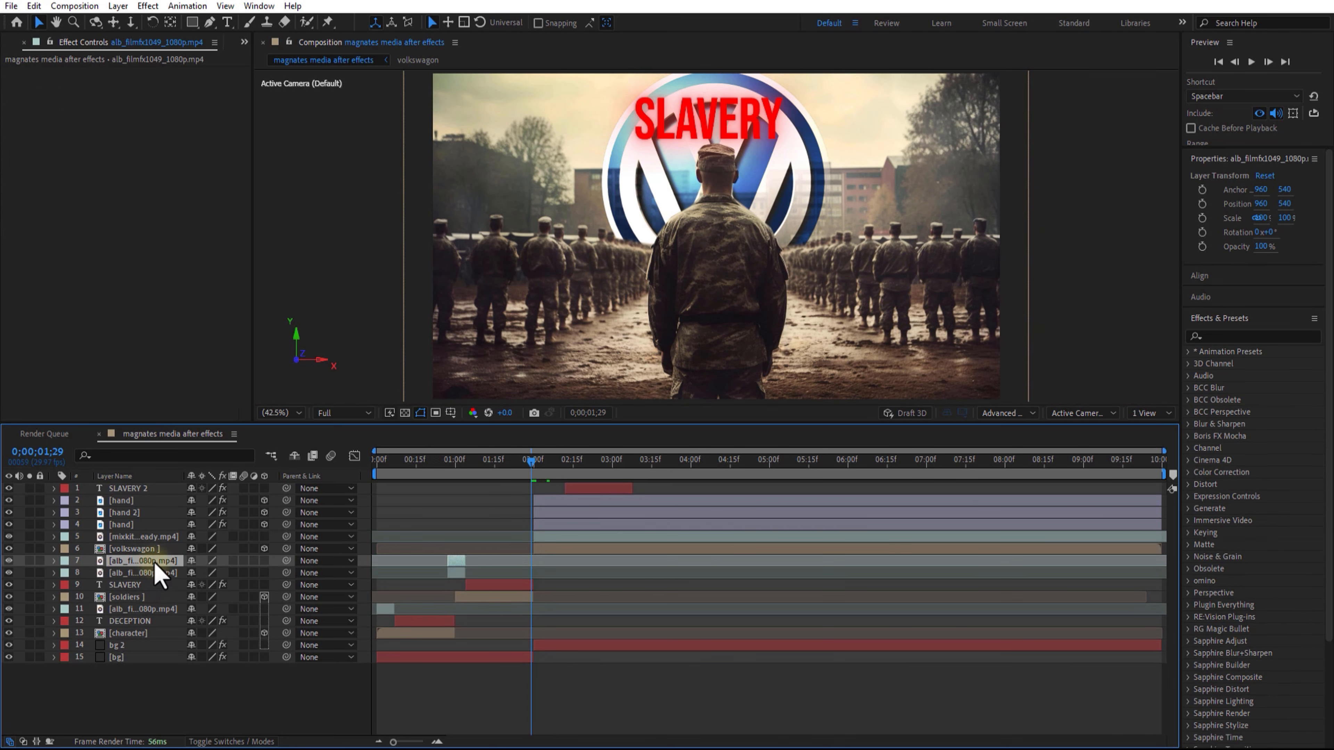
{"action": "left_click_drag", "start_coordinate": [160, 536], "coordinate": [155, 485]}
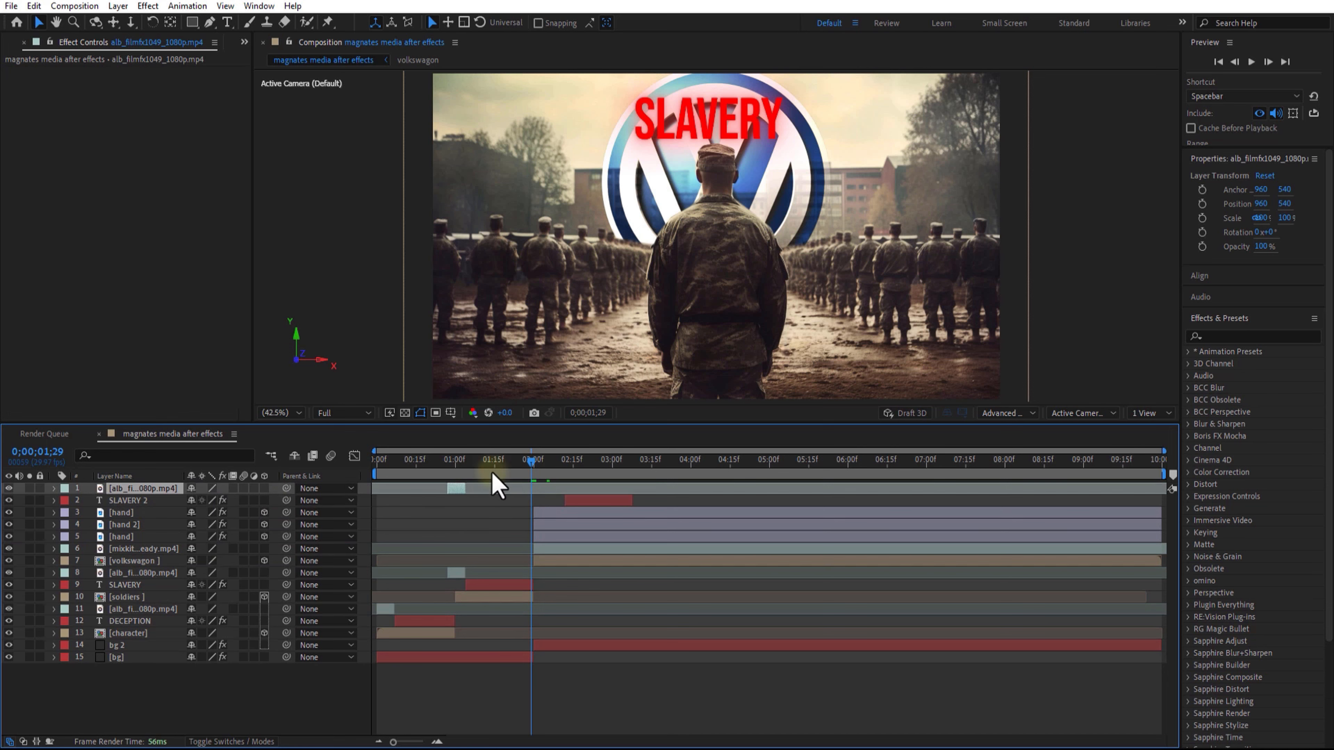
{"action": "left_click_drag", "start_coordinate": [531, 490], "coordinate": [539, 489]}
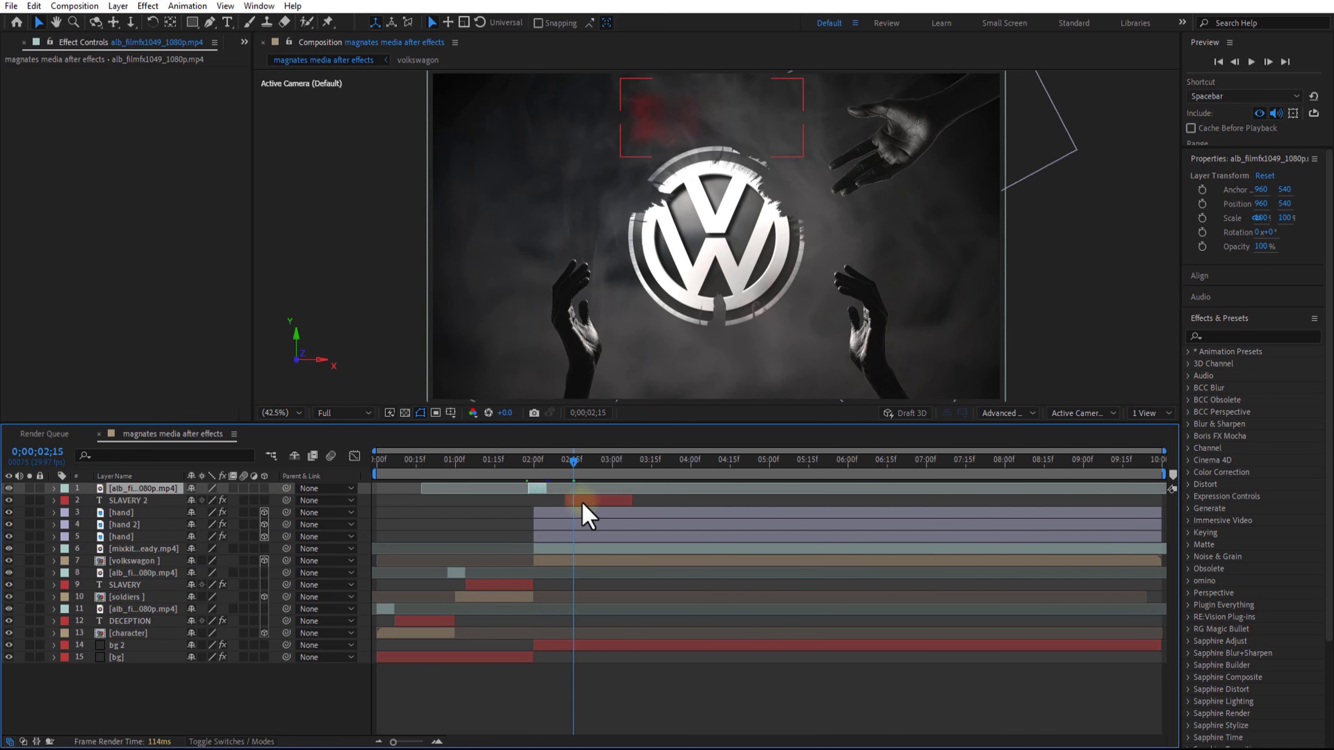
- Change the duplicated title's text to CRUELTY and place it over the logo at position 951, 633
{"action": "left_click", "coordinate": [587, 500]}
{"action": "mouse_move", "coordinate": [575, 461]}
{"action": "left_mouse_down"}
{"action": "mouse_move", "coordinate": [610, 461]}
{"action": "mouse_move", "coordinate": [581, 461]}
{"action": "left_mouse_up"}
{"action": "left_click", "coordinate": [55, 500]}
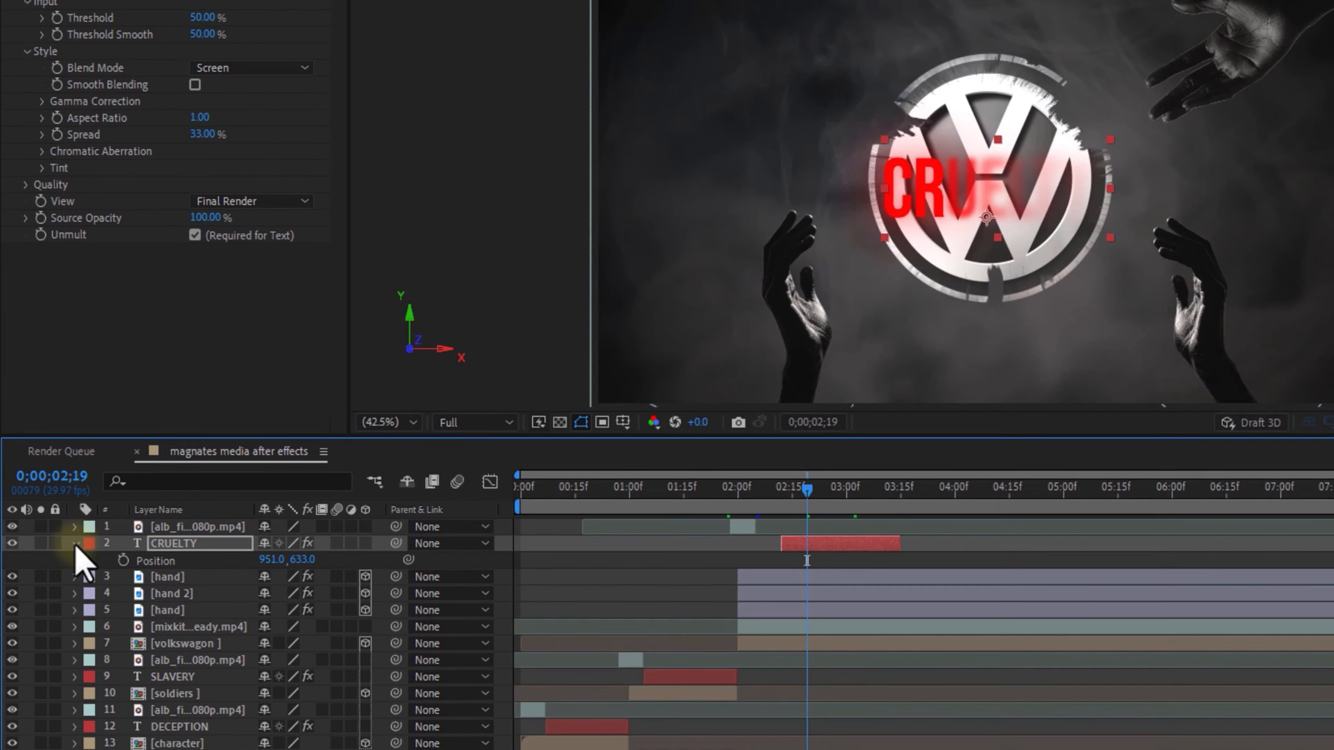
- Turn on Randomize Order in the CRUELTY title's Range Selector 1, set Random Seed to 50, and preview the reveal
{"action": "left_click", "coordinate": [75, 545]}
{"action": "left_click", "coordinate": [93, 563]}
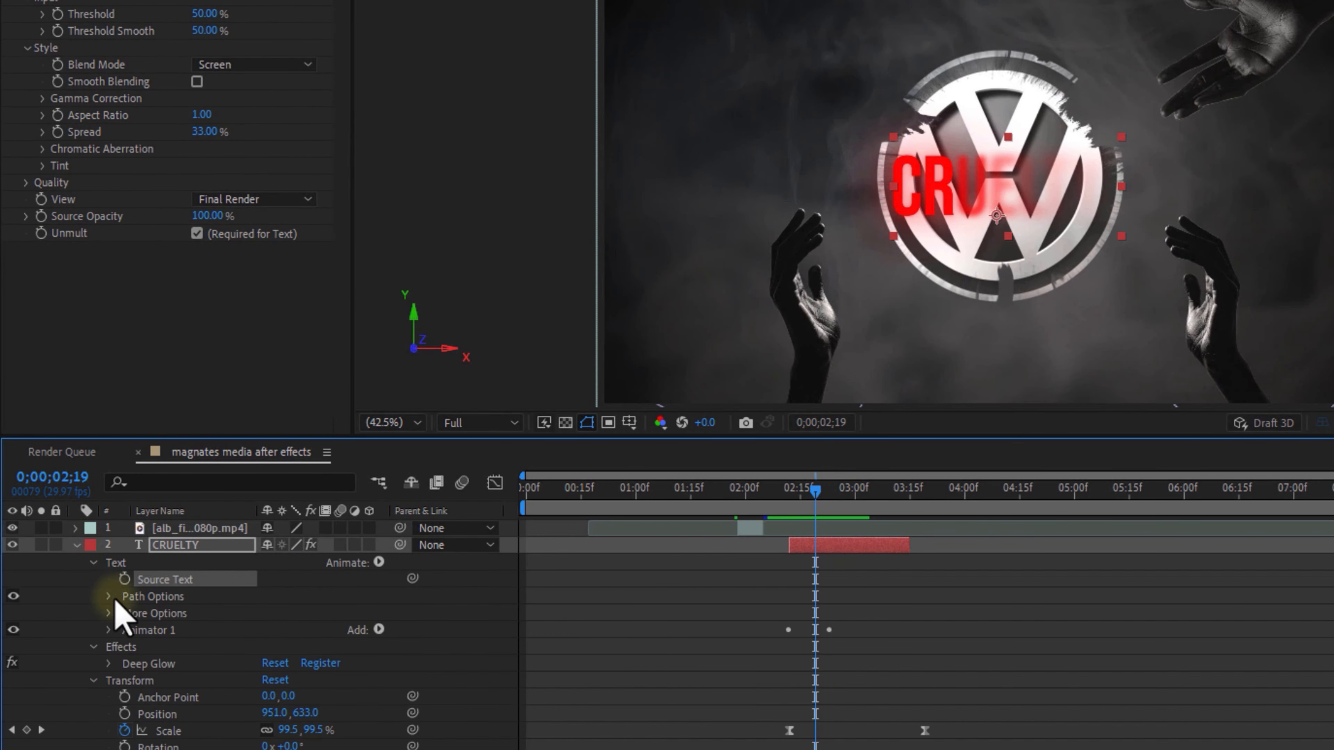
{"action": "left_click", "coordinate": [109, 631]}
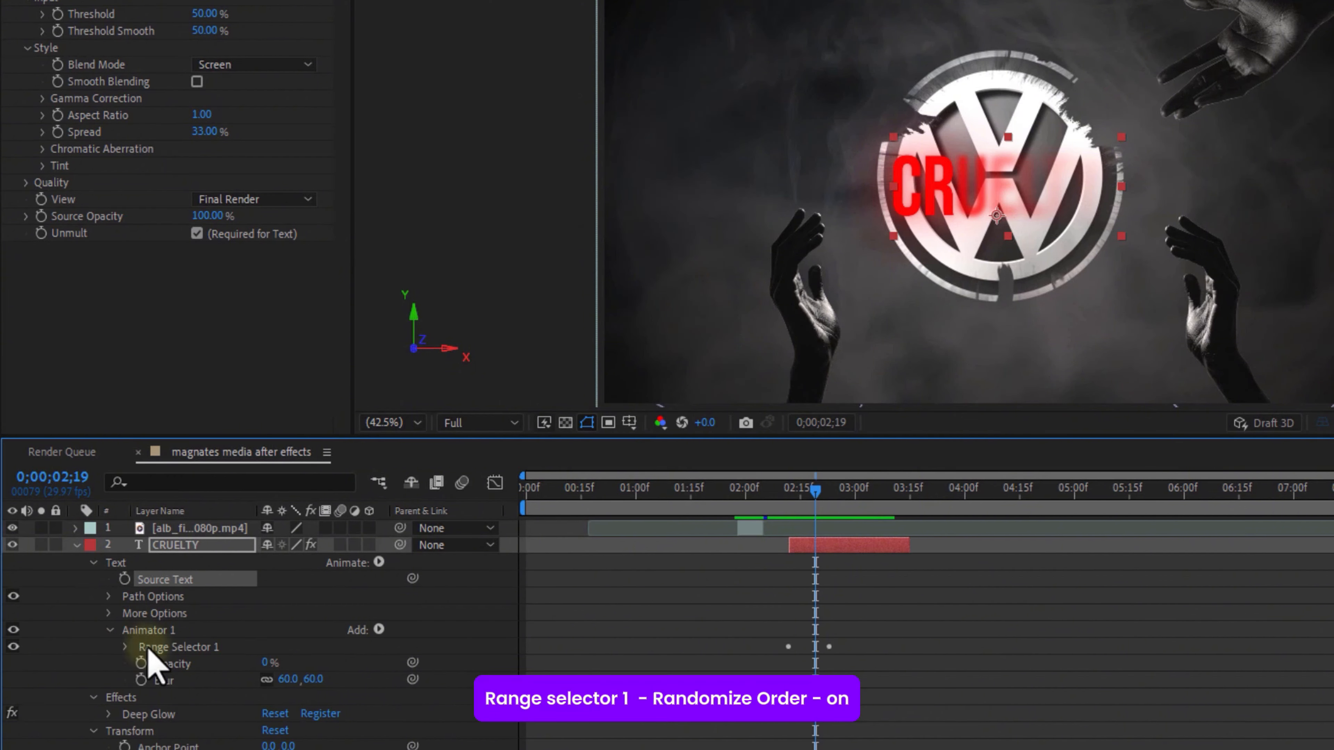
{"action": "left_click", "coordinate": [125, 647]}
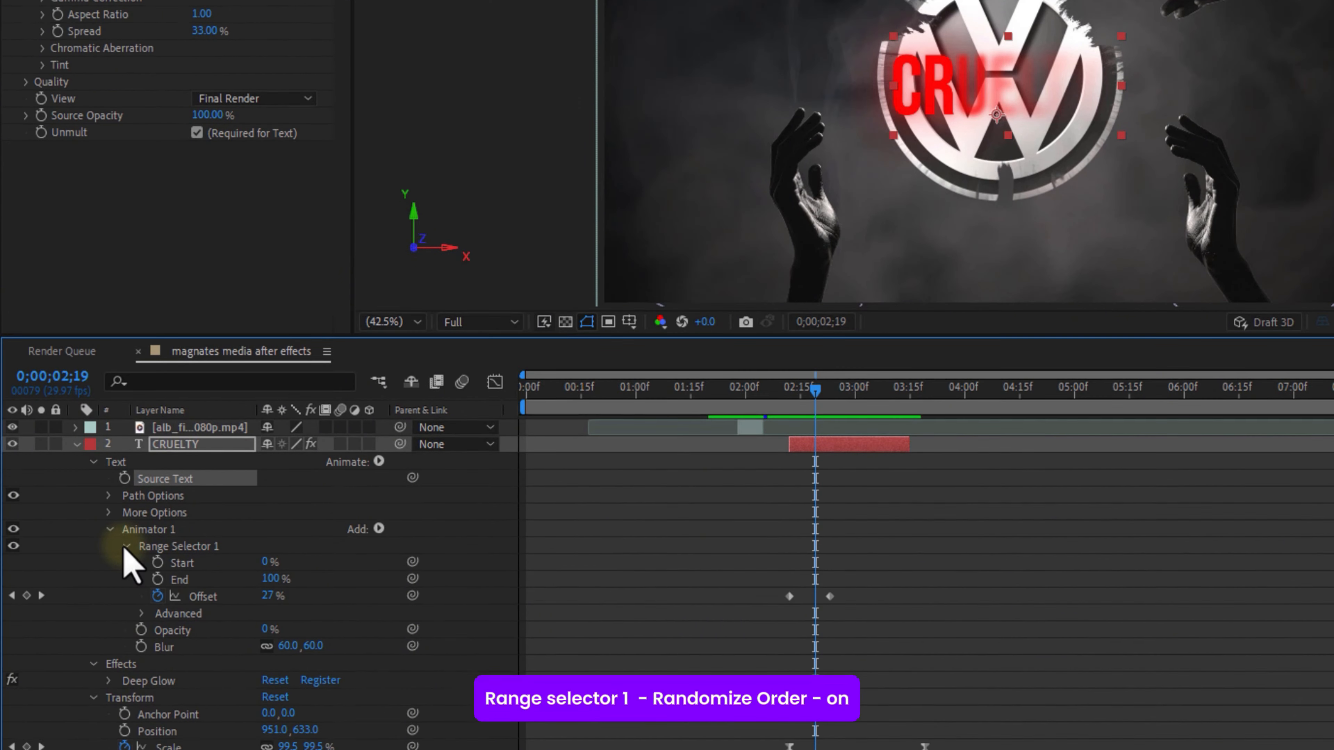
{"action": "left_click", "coordinate": [143, 715]}
{"action": "scroll", "coordinate": [89, 639], "scroll_direction": "down", "scroll_amount": 3}
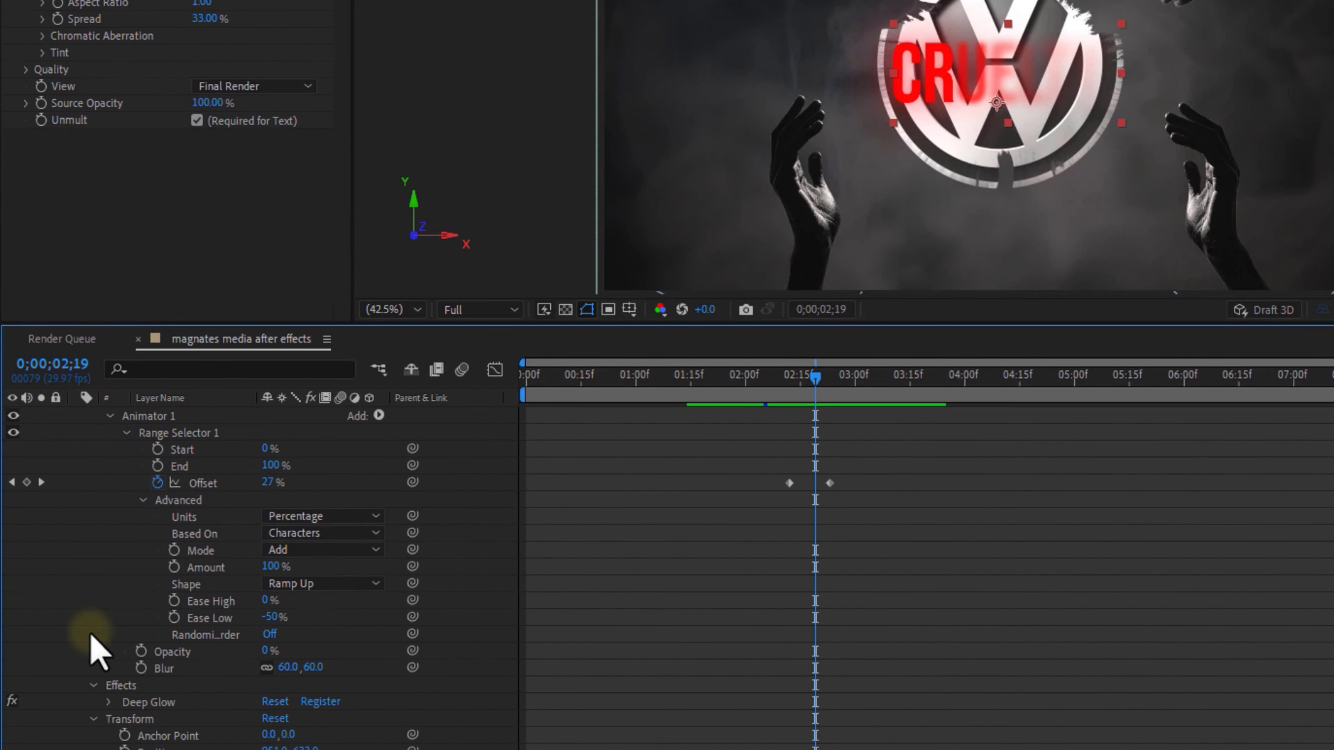
{"action": "left_click", "coordinate": [272, 583]}
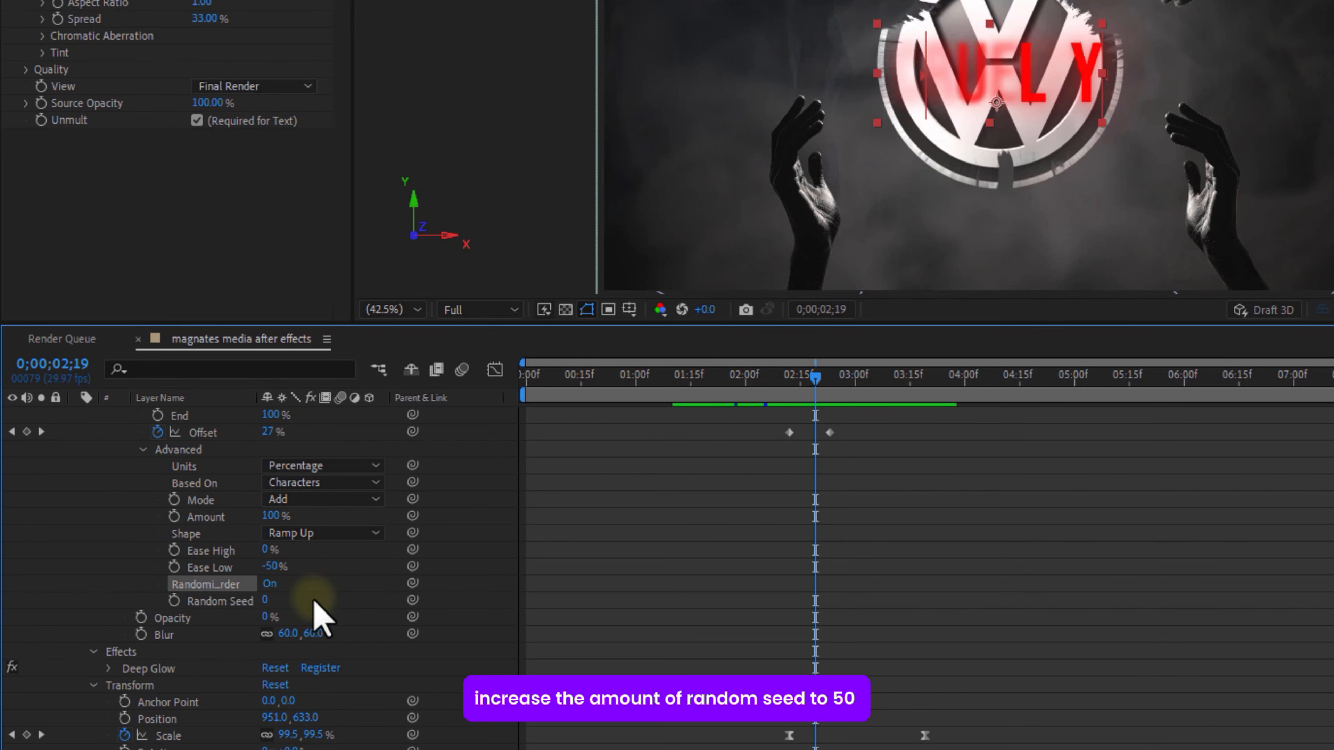
{"action": "type", "text": "50"}
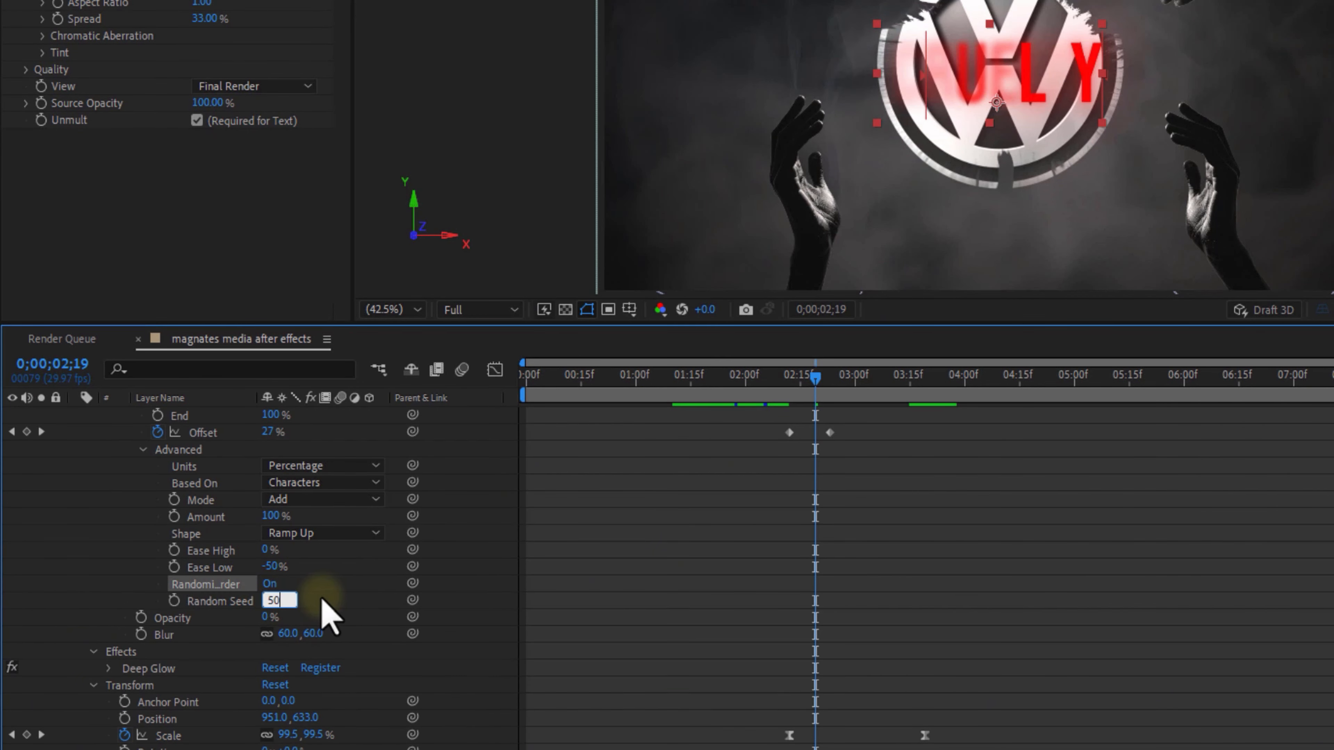
{"action": "left_click", "coordinate": [494, 569]}
{"action": "left_click_drag", "start_coordinate": [813, 379], "coordinate": [784, 387]}
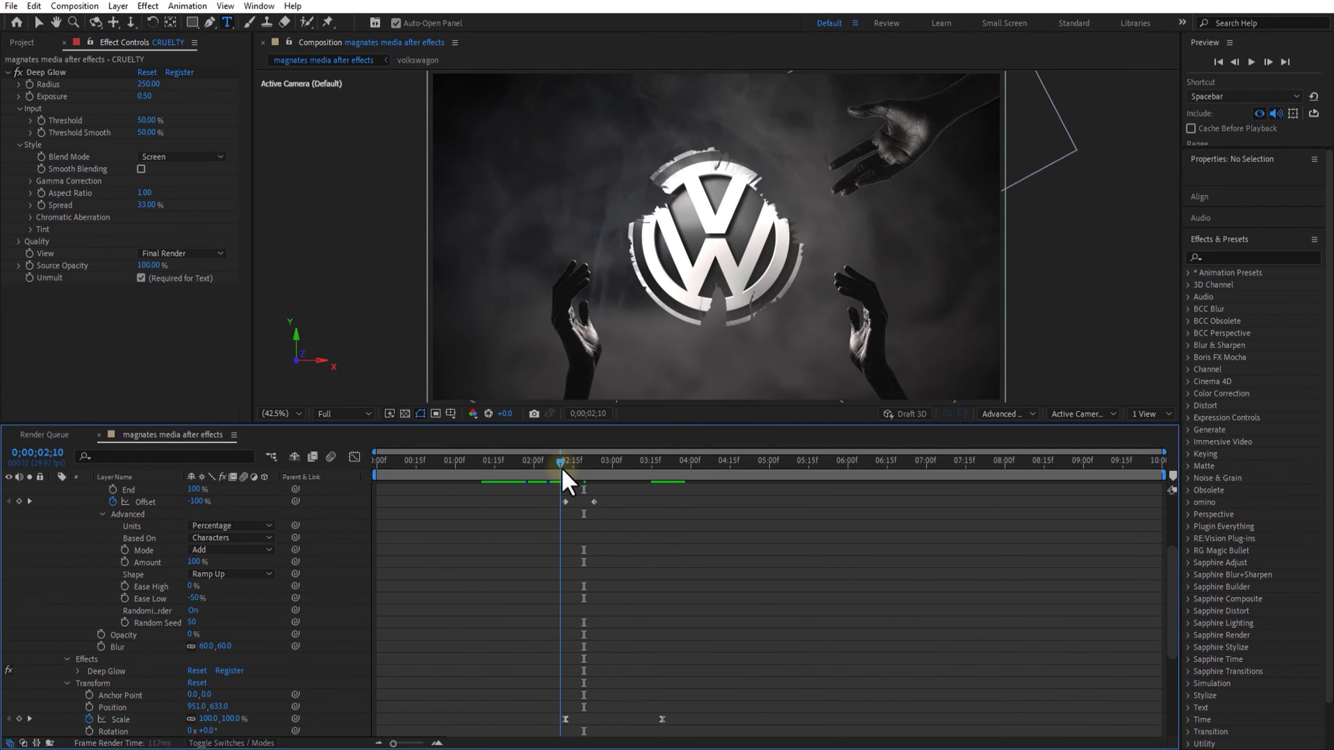
{"action": "left_click_drag", "start_coordinate": [647, 438], "coordinate": [679, 452]}
{"action": "mouse_move", "coordinate": [591, 481]}
{"action": "left_mouse_down"}
{"action": "mouse_move", "coordinate": [572, 491]}
{"action": "mouse_move", "coordinate": [608, 503]}
{"action": "mouse_move", "coordinate": [584, 476]}
{"action": "left_mouse_up"}
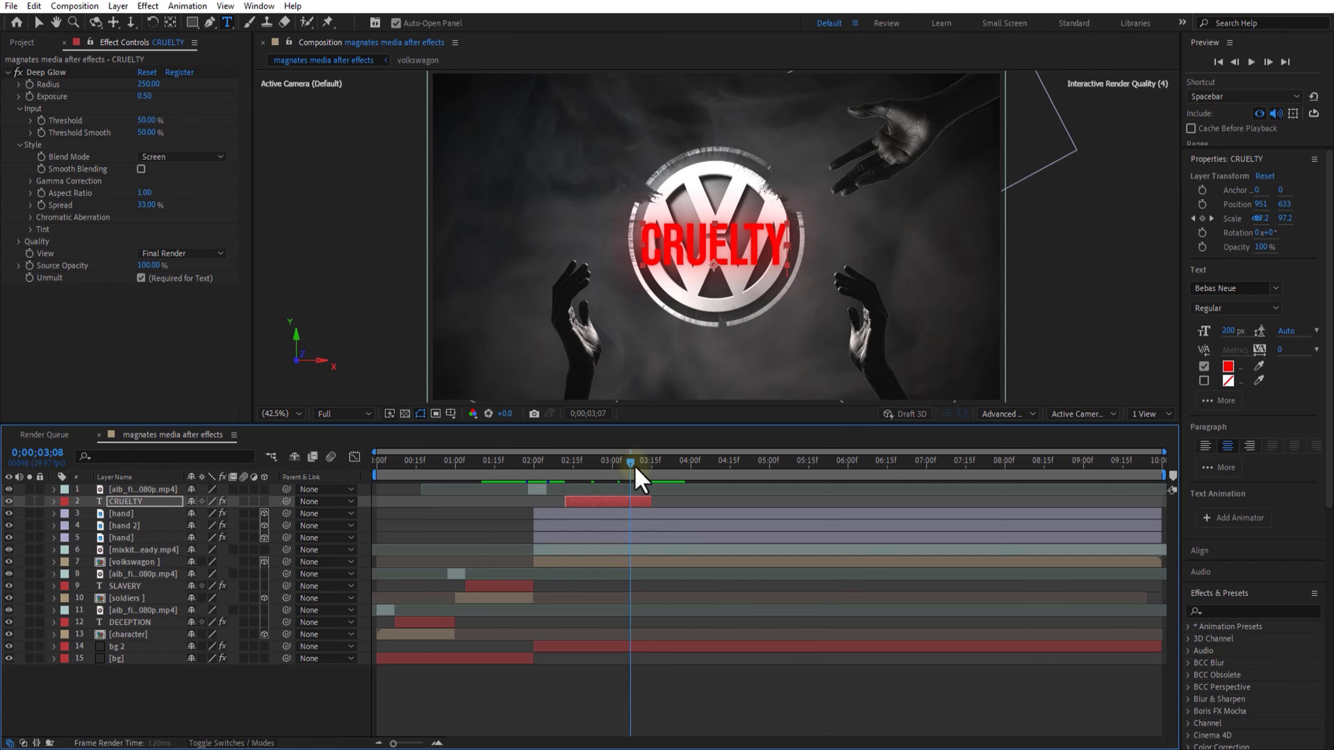
- Keyframe the volkswagon layer's position at 0;00;02;05 and set its Z value to 200 at 0;00;03;10
{"action": "left_click_drag", "start_coordinate": [634, 477], "coordinate": [547, 481]}
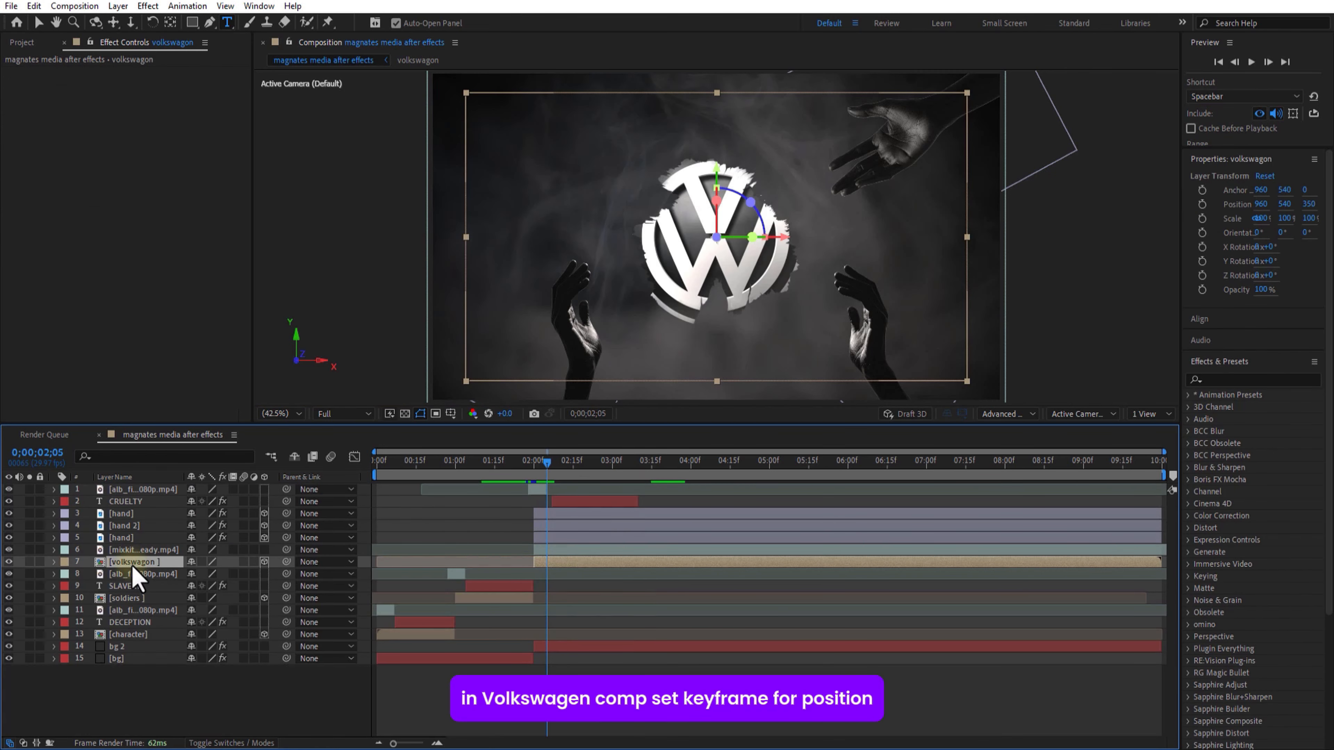
{"action": "key", "text": "p"}
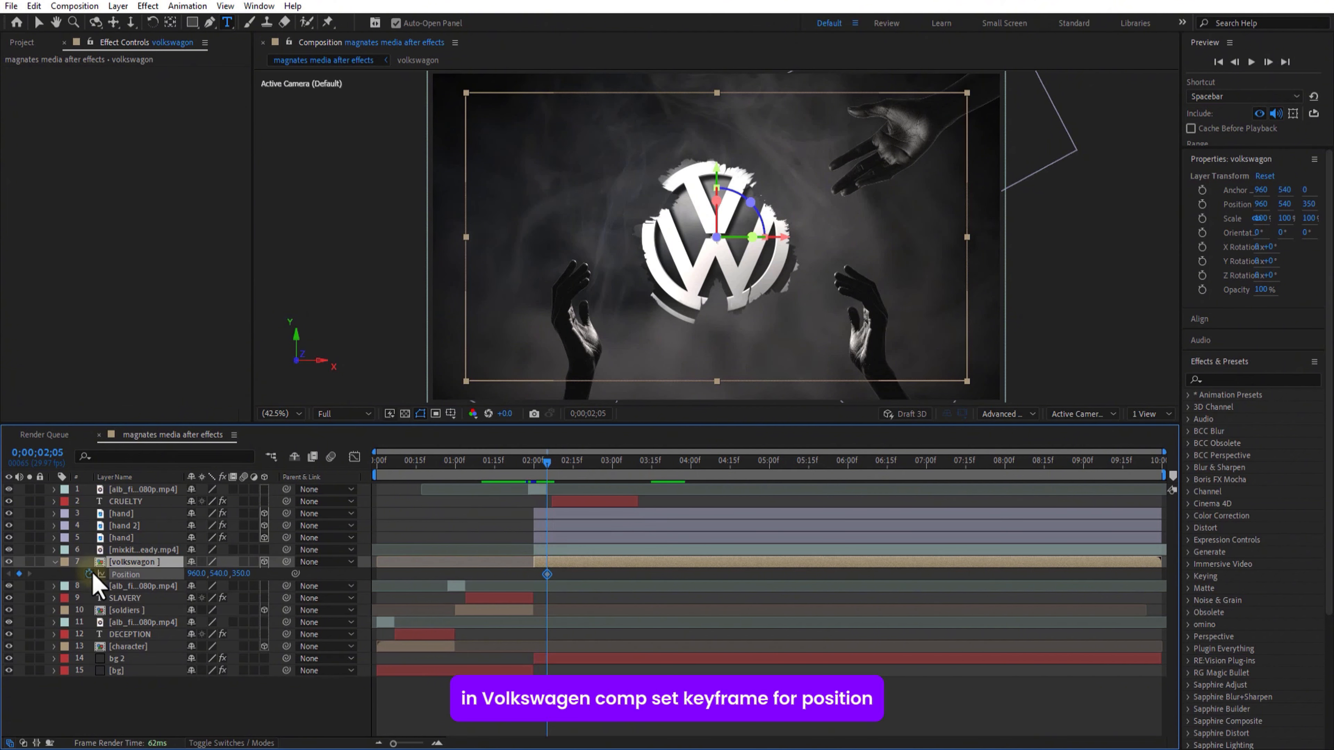
{"action": "left_click_drag", "start_coordinate": [555, 461], "coordinate": [640, 483]}
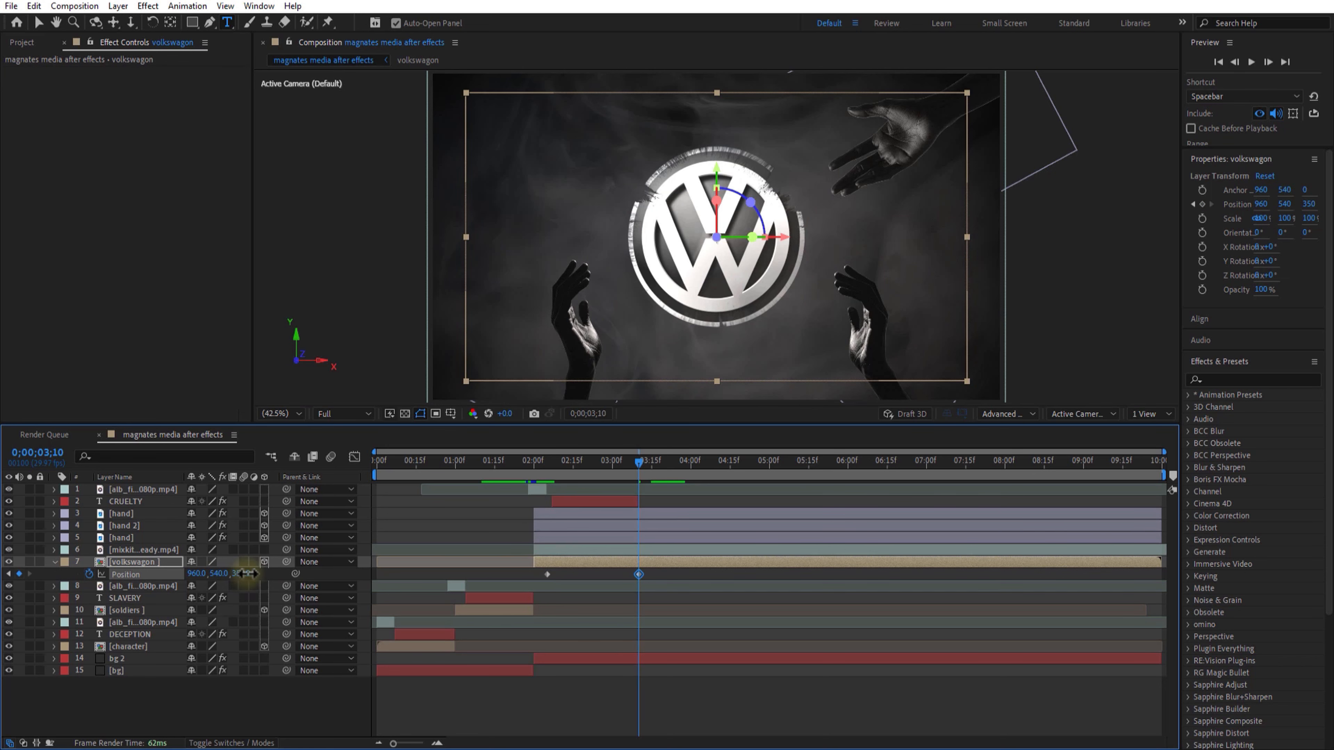
{"action": "left_click_drag", "start_coordinate": [247, 573], "coordinate": [141, 578]}
- Keyframe the lower-left hand layer's position at 0;00;02;05 and set its Z value to 1199 at 0;00;03;10
{"action": "left_click_drag", "start_coordinate": [639, 470], "coordinate": [548, 480]}
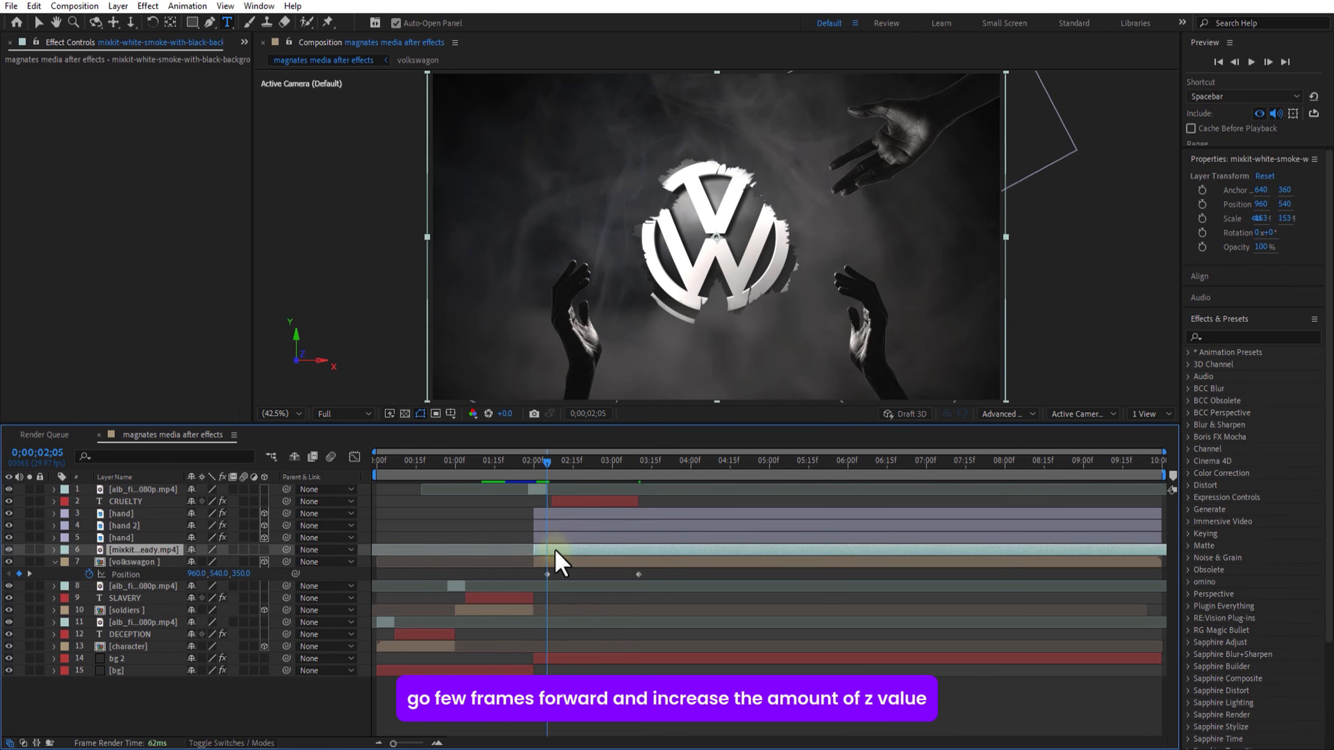
{"action": "key", "text": "alt+shift+p"}
{"action": "left_click_drag", "start_coordinate": [581, 466], "coordinate": [639, 462]}
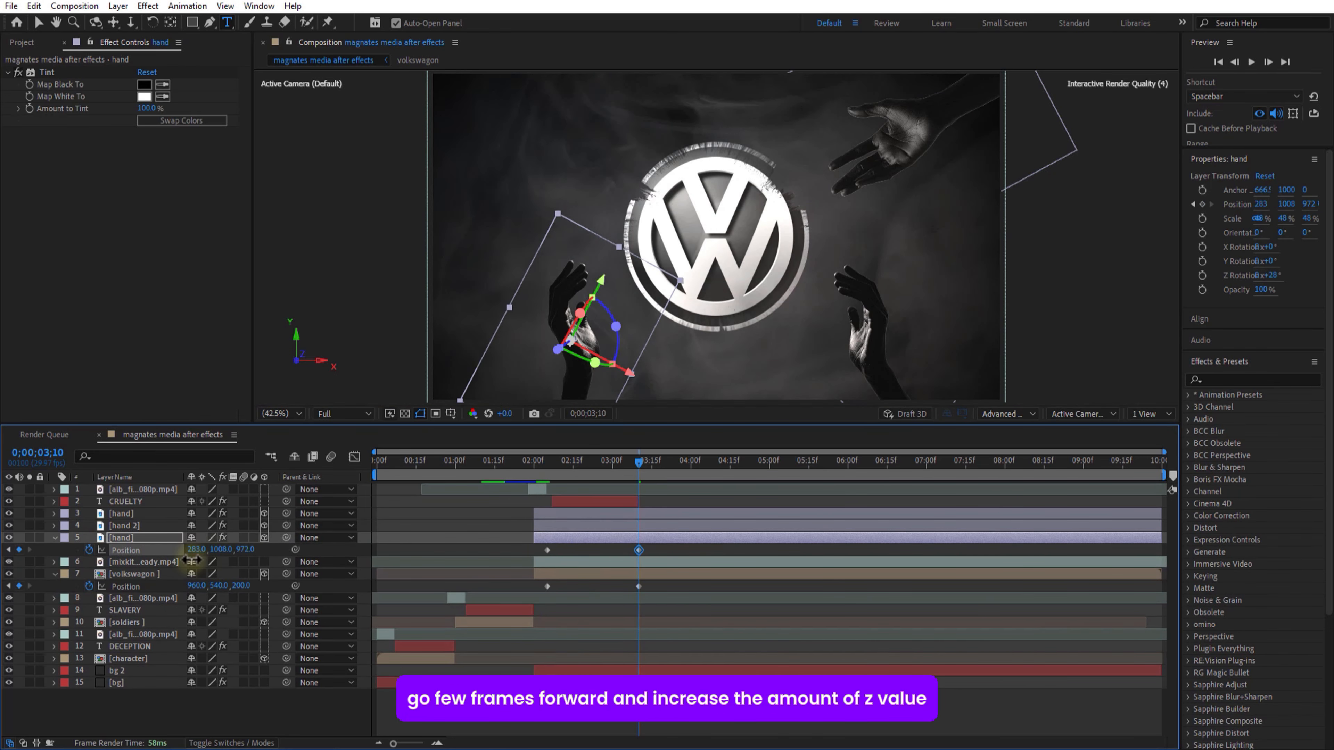
{"action": "left_click_drag", "start_coordinate": [247, 549], "coordinate": [354, 546]}
- Animate the hand 2 layer's position with keyframes, changing its Z value at 0;00;03;10
{"action": "mouse_move", "coordinate": [637, 463]}
{"action": "left_mouse_down"}
{"action": "mouse_move", "coordinate": [549, 481]}
{"action": "mouse_move", "coordinate": [639, 465]}
{"action": "left_mouse_up"}
{"action": "left_click", "coordinate": [567, 526]}
{"action": "key", "text": "alt+shift+p"}
{"action": "left_click_drag", "start_coordinate": [249, 538], "coordinate": [574, 535]}
- Keyframe the lower-right hand layer's position with Z at 1200 at 0;00;03;10, and set the hand 2 layer's Z value to 2800
{"action": "mouse_move", "coordinate": [639, 465]}
{"action": "left_mouse_down"}
{"action": "mouse_move", "coordinate": [547, 483]}
{"action": "mouse_move", "coordinate": [638, 467]}
{"action": "left_mouse_up"}
{"action": "left_click", "coordinate": [567, 514]}
{"action": "key", "text": "alt+shift+p"}
{"action": "left_click_drag", "start_coordinate": [251, 526], "coordinate": [355, 519]}
{"action": "left_click", "coordinate": [576, 539]}
{"action": "left_click_drag", "start_coordinate": [253, 550], "coordinate": [124, 554]}
- Apply Easy Ease to all position keyframes of the three hand layers and the volkswagon layer
{"action": "left_click_drag", "start_coordinate": [538, 526], "coordinate": [650, 607]}
{"action": "left_click_drag", "start_coordinate": [664, 522], "coordinate": [540, 616]}
{"action": "left_click", "coordinate": [542, 526]}
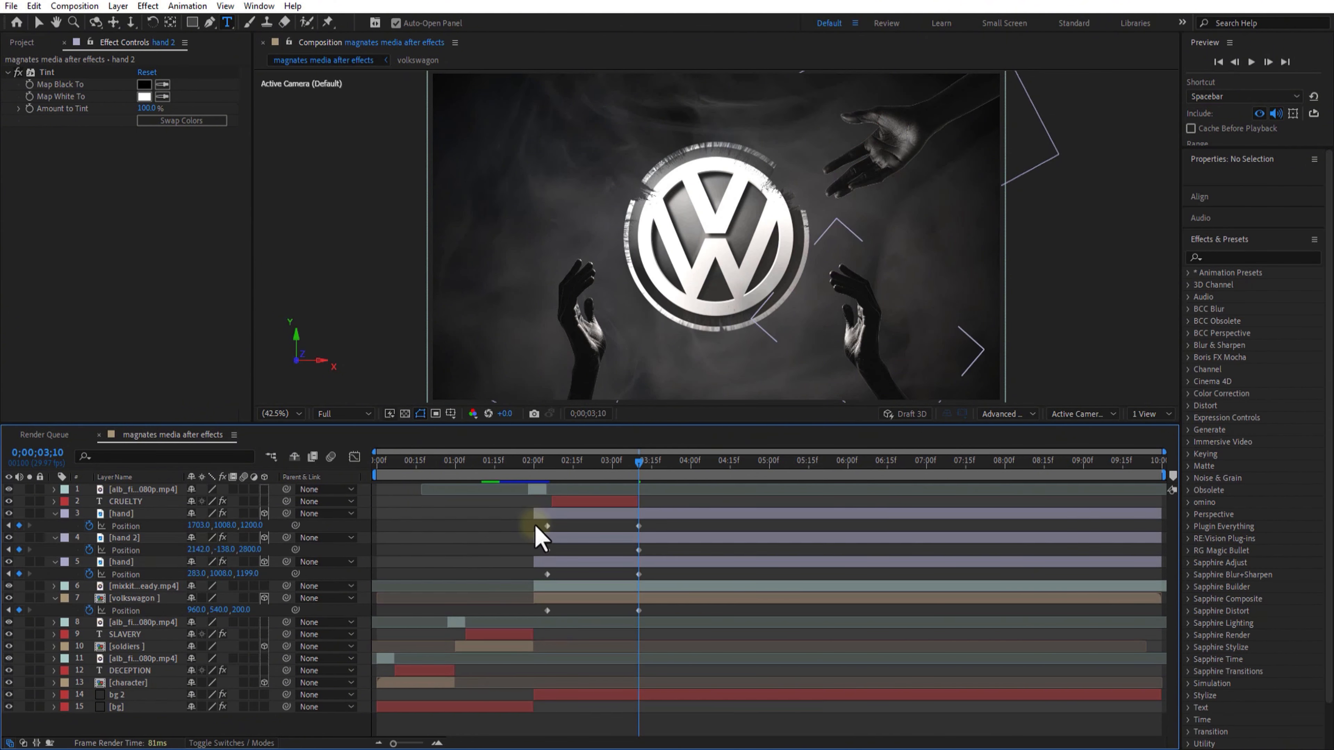
{"action": "left_click_drag", "start_coordinate": [535, 526], "coordinate": [644, 623]}
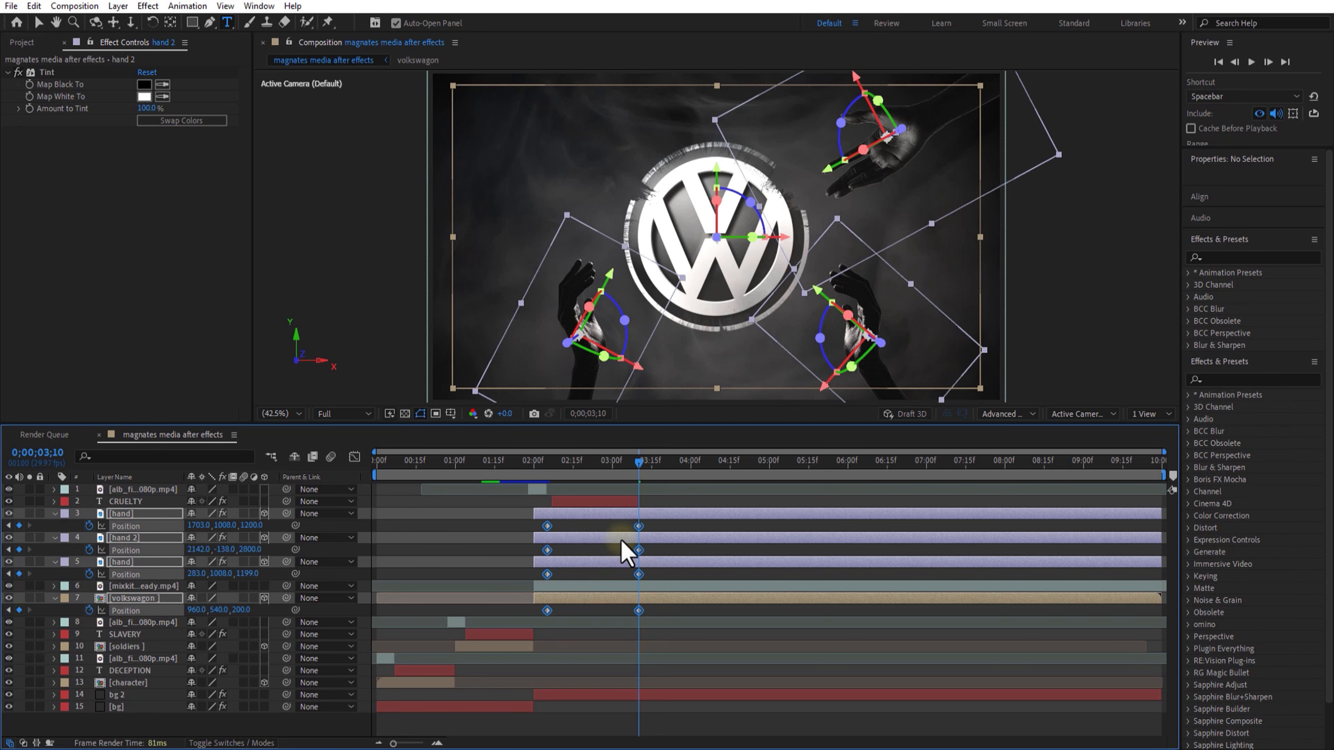
{"action": "right_click", "coordinate": [639, 526]}
{"action": "mouse_move", "coordinate": [717, 741]}
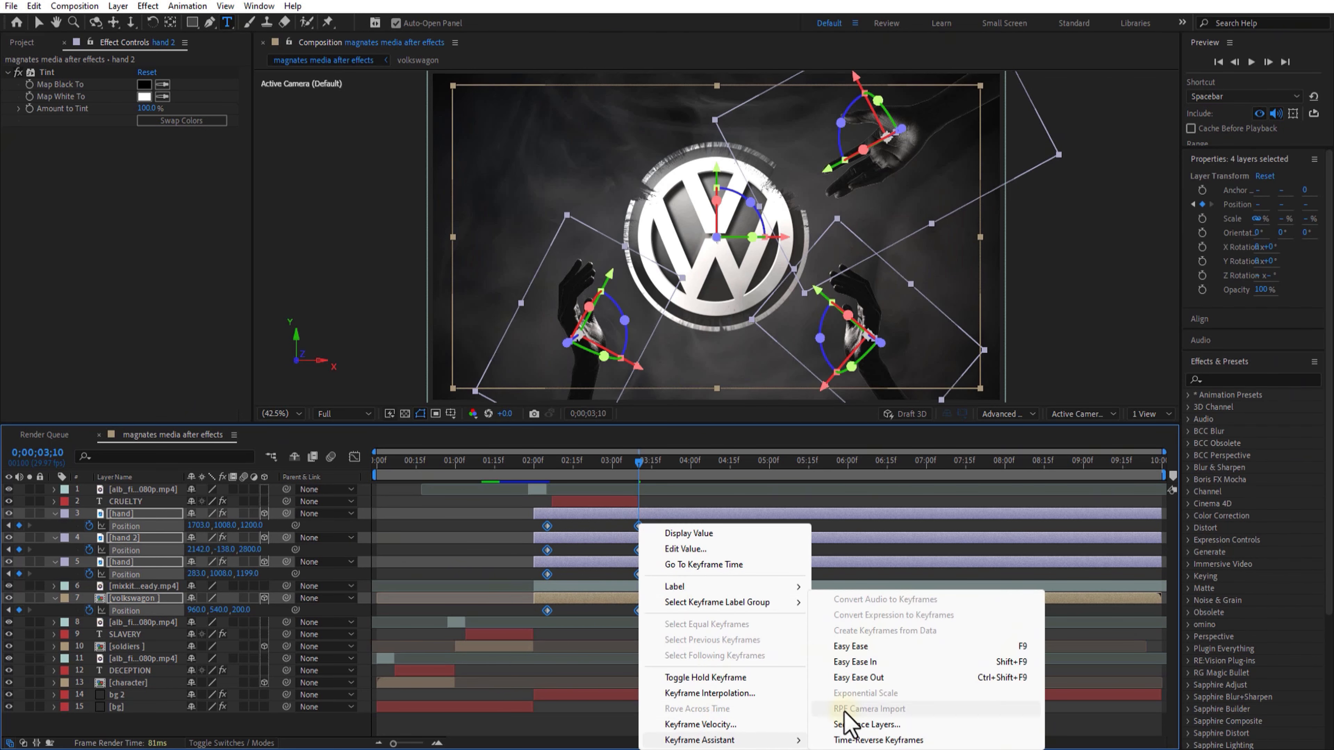
{"action": "left_click", "coordinate": [851, 647]}
{"action": "left_click_drag", "start_coordinate": [639, 467], "coordinate": [522, 507]}
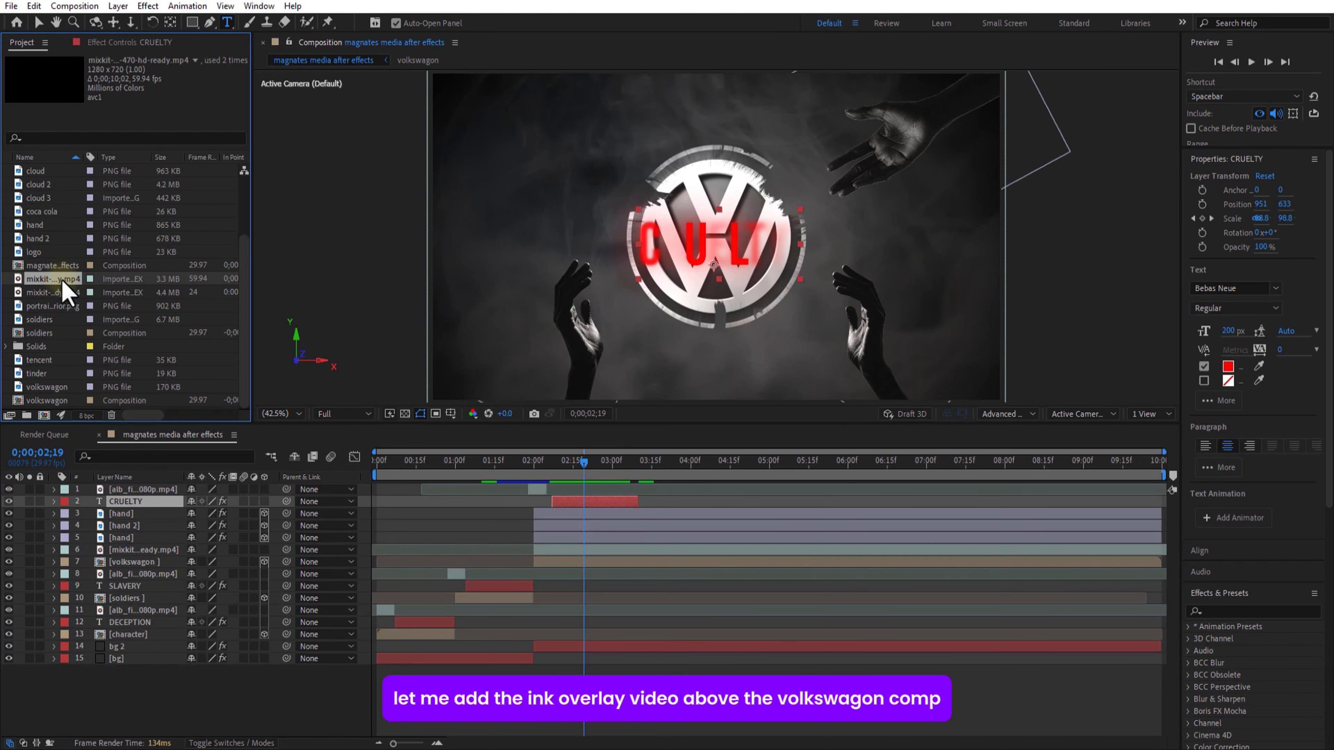
- Place the black ink splatter video above the volkswagon layer and apply the Linear Color Key effect to it
{"action": "left_click_drag", "start_coordinate": [56, 278], "coordinate": [140, 561]}
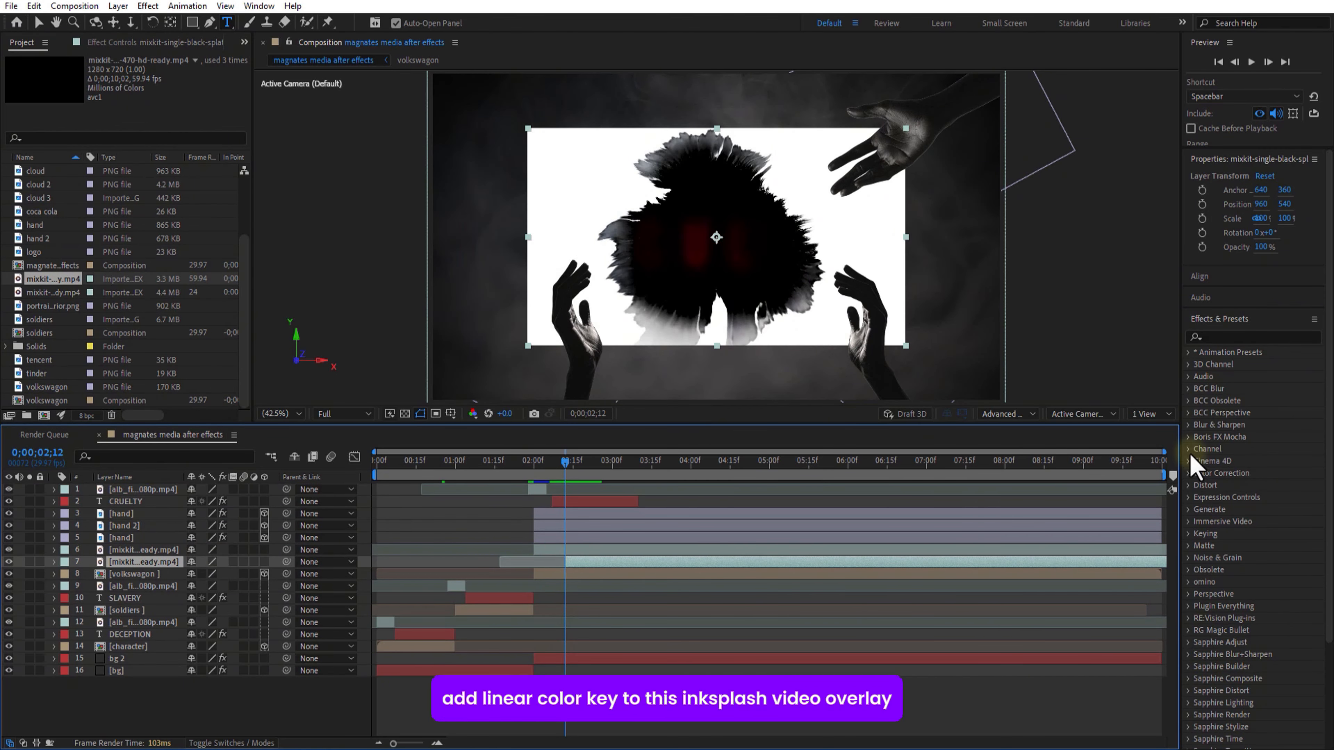
{"action": "left_click", "coordinate": [1240, 337]}
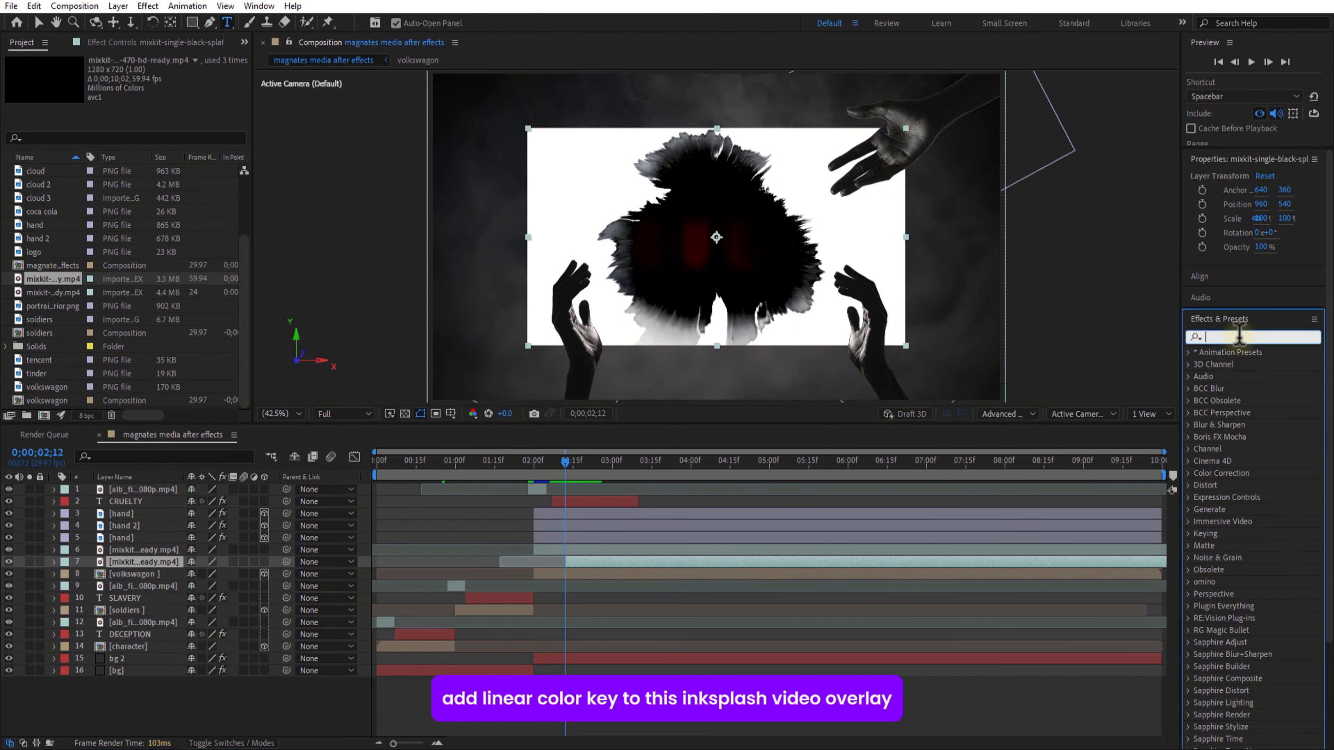
{"action": "left_click", "coordinate": [1189, 533]}
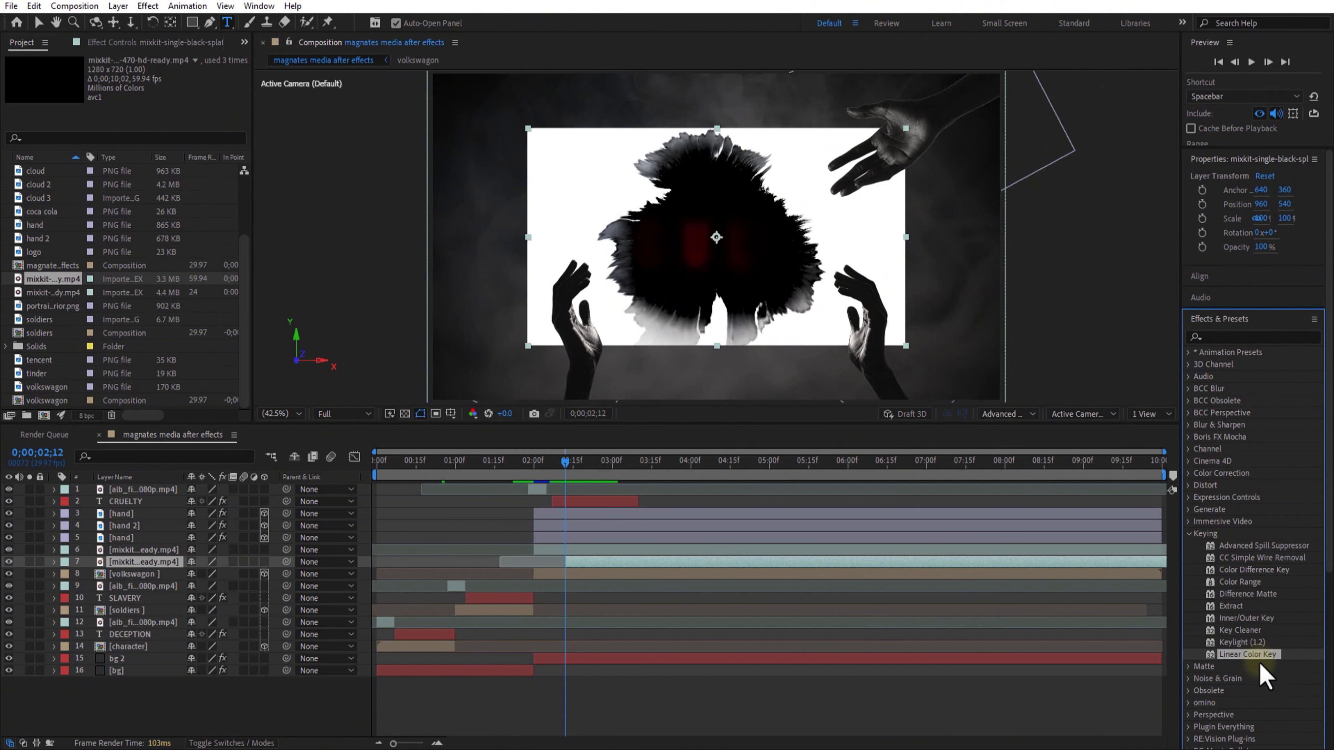
{"action": "left_click_drag", "start_coordinate": [1153, 657], "coordinate": [169, 562]}
- Key out the ink splatter video's white background with a matching tolerance of 92%
{"action": "left_click", "coordinate": [165, 185]}
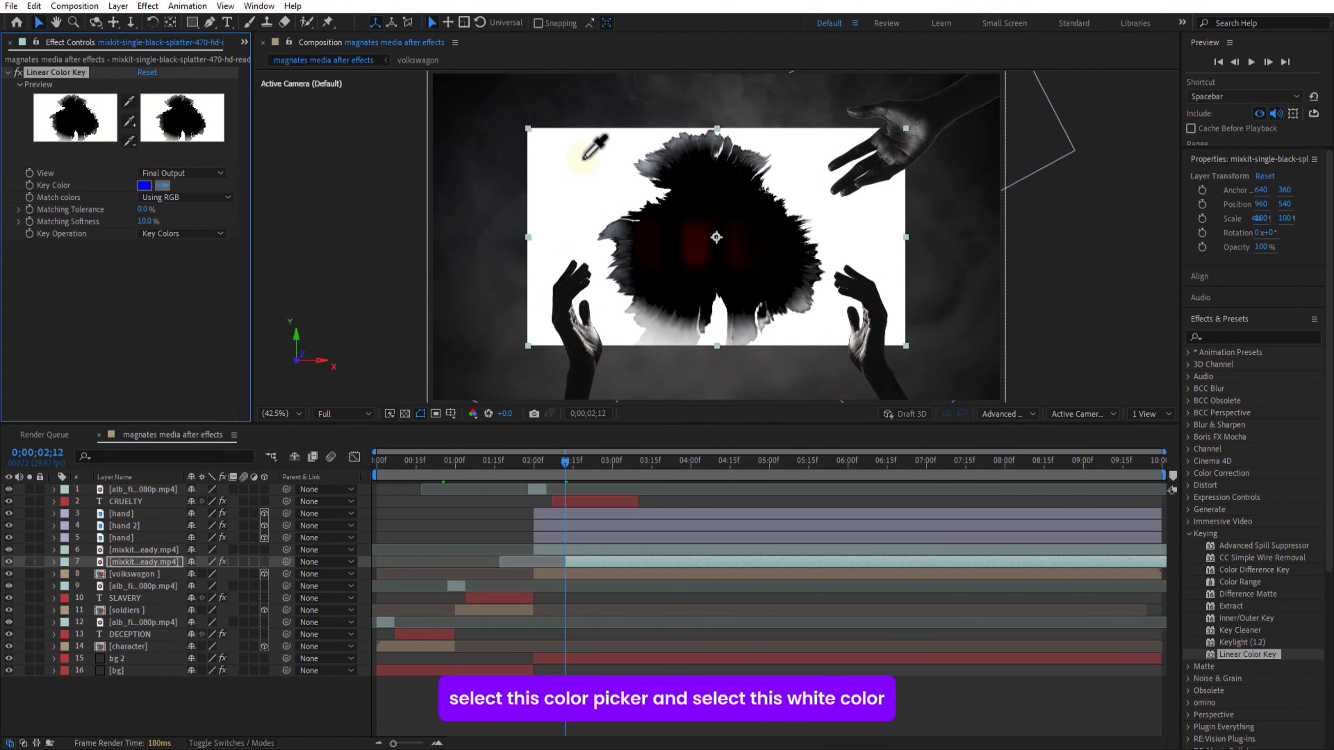
{"action": "left_click", "coordinate": [603, 160]}
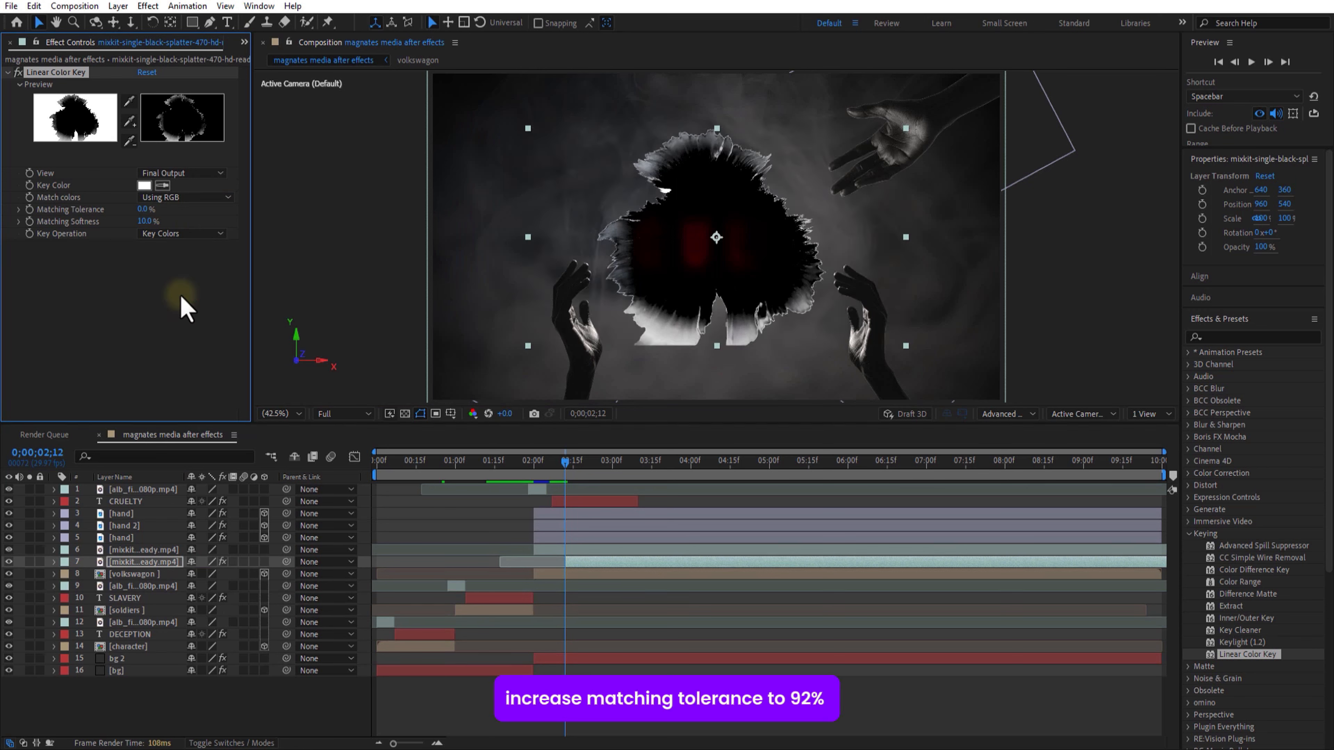
{"action": "left_click_drag", "start_coordinate": [164, 211], "coordinate": [204, 209]}
{"action": "left_click", "coordinate": [890, 584]}
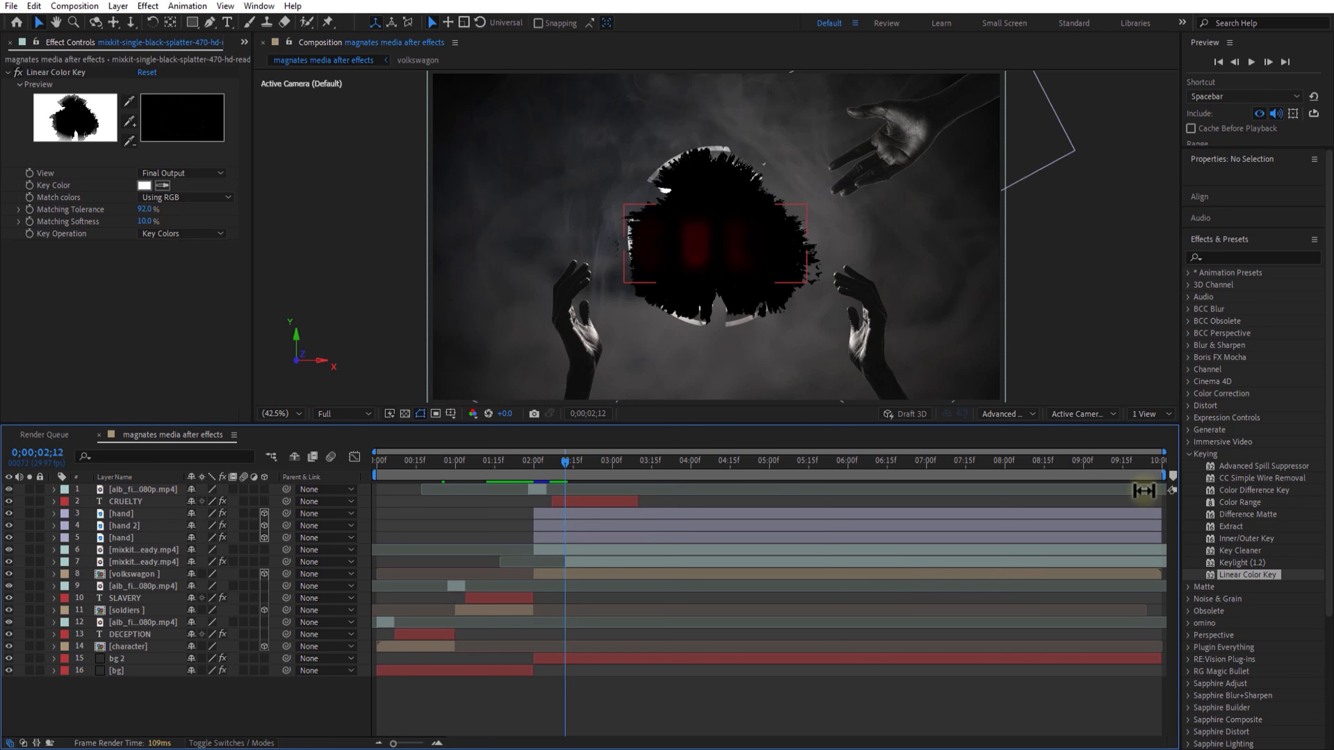
- Apply Tint to the ink splatter video and map both black and white to shades of red
{"action": "left_click", "coordinate": [1233, 257]}
{"action": "type", "text": "tint"}
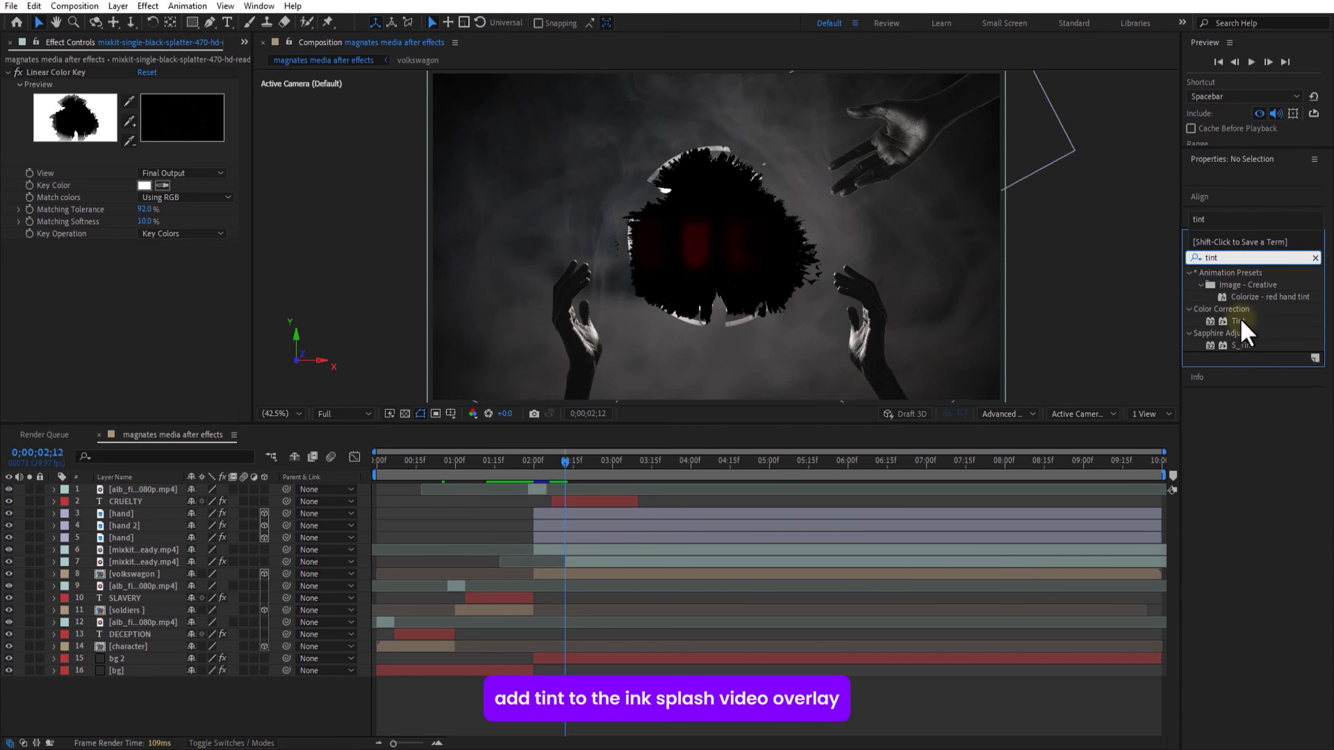
{"action": "left_click_drag", "start_coordinate": [1242, 322], "coordinate": [153, 568]}
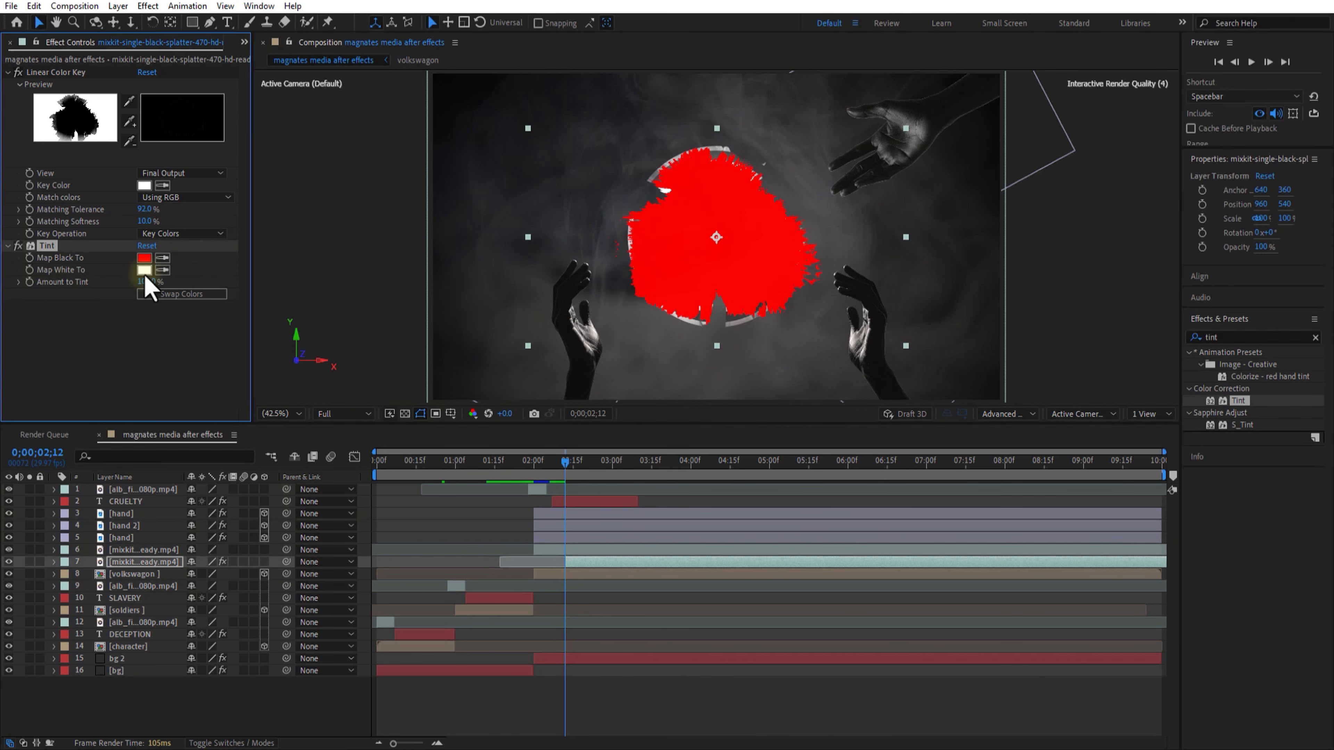
{"action": "left_click", "coordinate": [145, 258]}
{"action": "key", "text": "Return"}
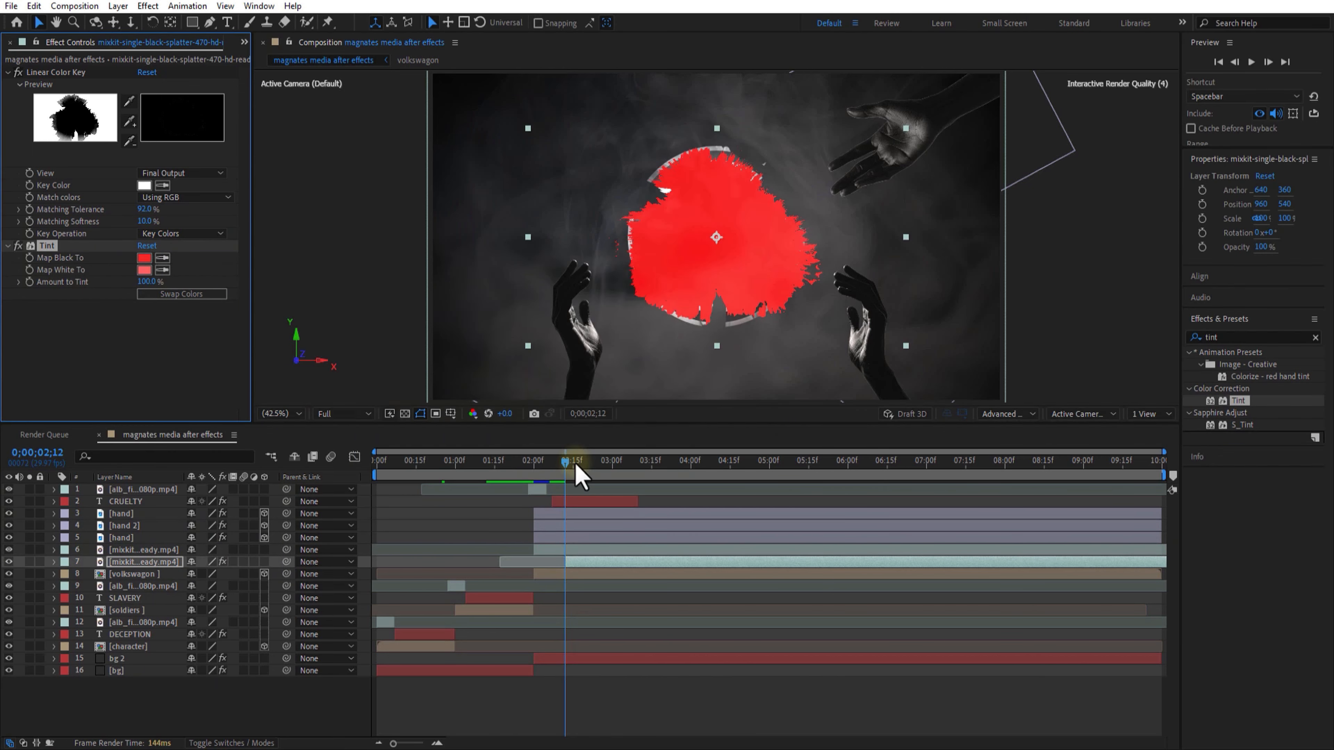
{"action": "left_click", "coordinate": [618, 468]}
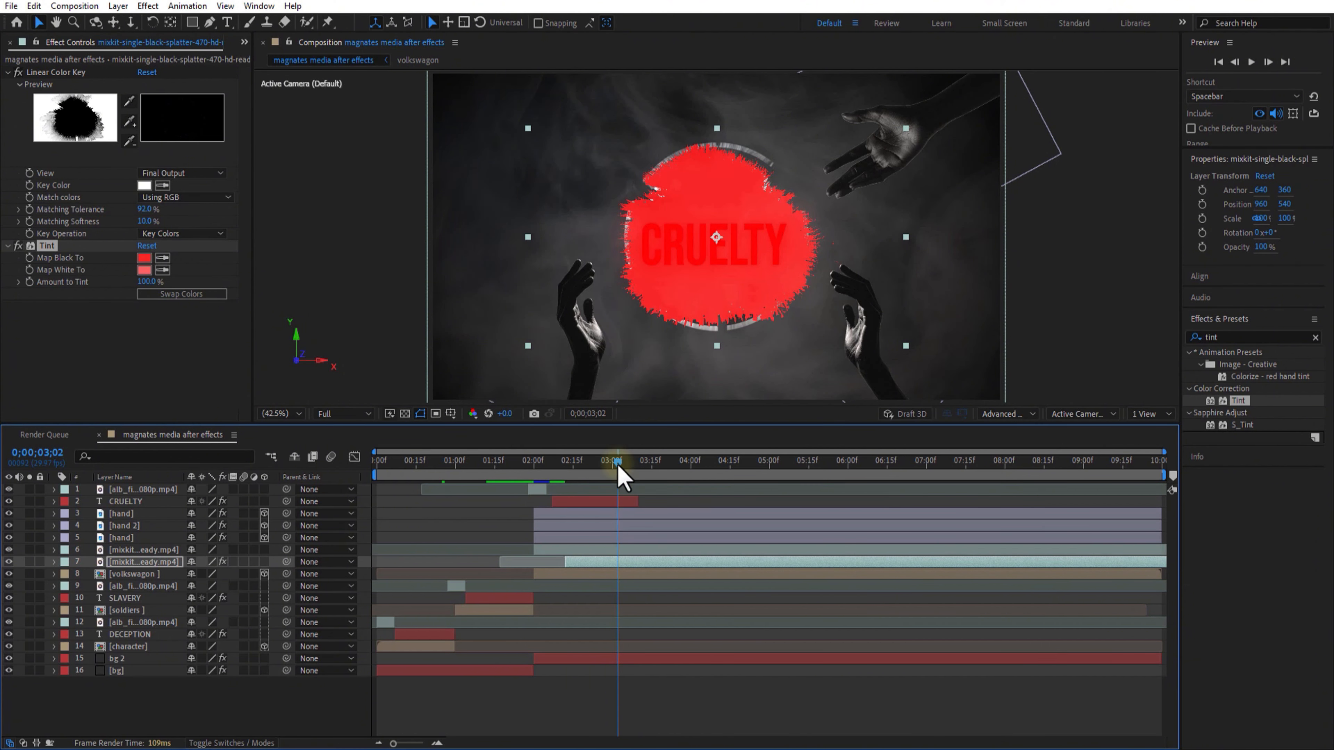
- Change the CRUELTY title's fill color to white and preview the scene
{"action": "mouse_move", "coordinate": [574, 472]}
{"action": "left_mouse_down"}
{"action": "mouse_move", "coordinate": [538, 473]}
{"action": "mouse_move", "coordinate": [571, 472]}
{"action": "left_mouse_up"}
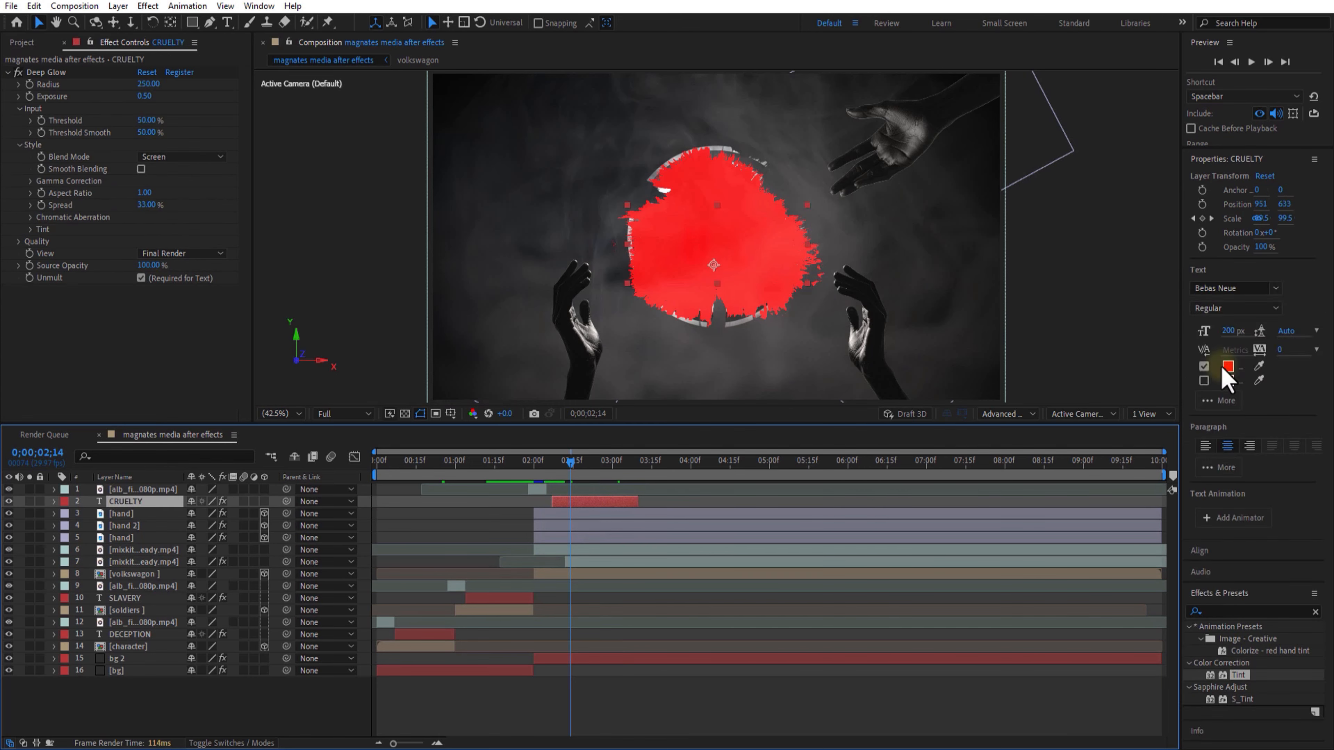
{"action": "left_click", "coordinate": [1229, 367]}
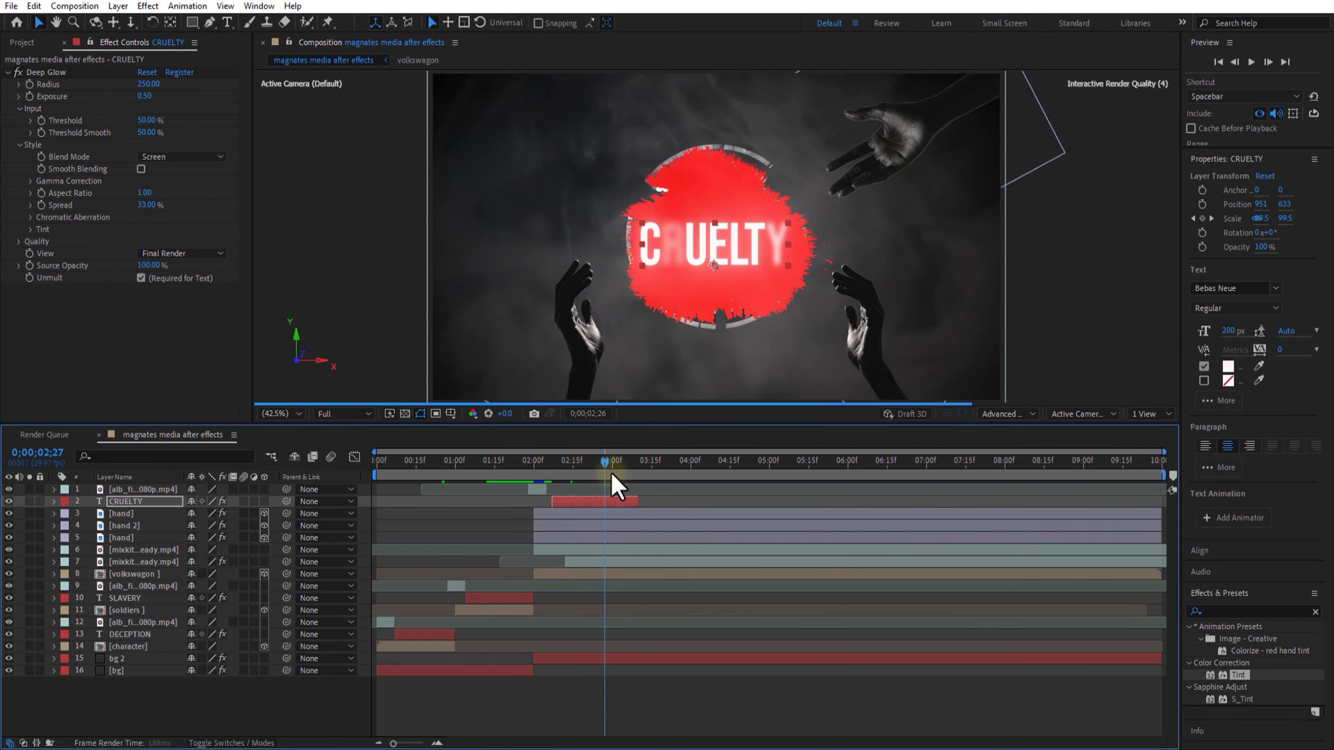
{"action": "left_click_drag", "start_coordinate": [611, 471], "coordinate": [636, 473]}
{"action": "key", "text": "space"}
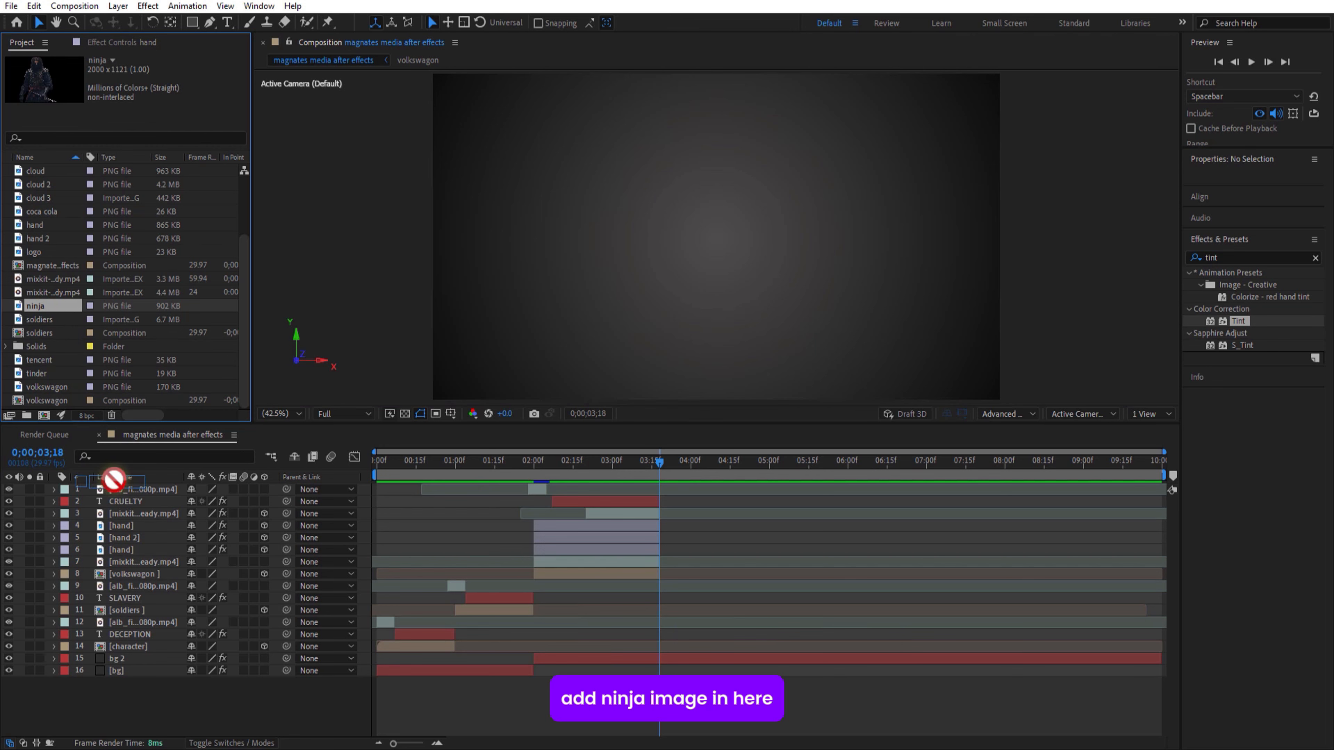
- Add the ninja image as the topmost layer at 0;00;03;18 and position it at about 1167, 816
{"action": "left_click_drag", "start_coordinate": [114, 479], "coordinate": [121, 488]}
{"action": "key", "text": "p"}
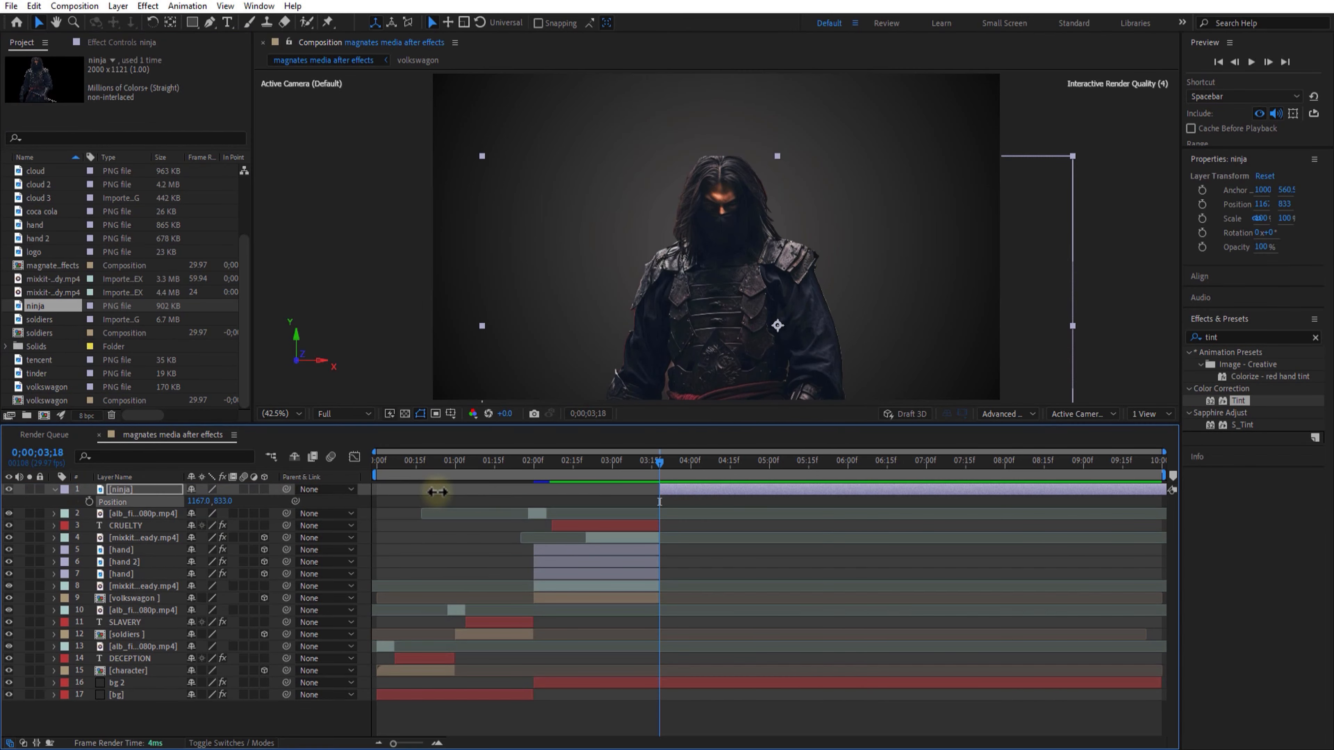
{"action": "left_click_drag", "start_coordinate": [437, 492], "coordinate": [426, 493]}
- Pre-compose the ninja image as ninja and trim the resulting layer to start at 0;00;03;18
{"action": "right_click", "coordinate": [148, 491]}
{"action": "left_click", "coordinate": [208, 397]}
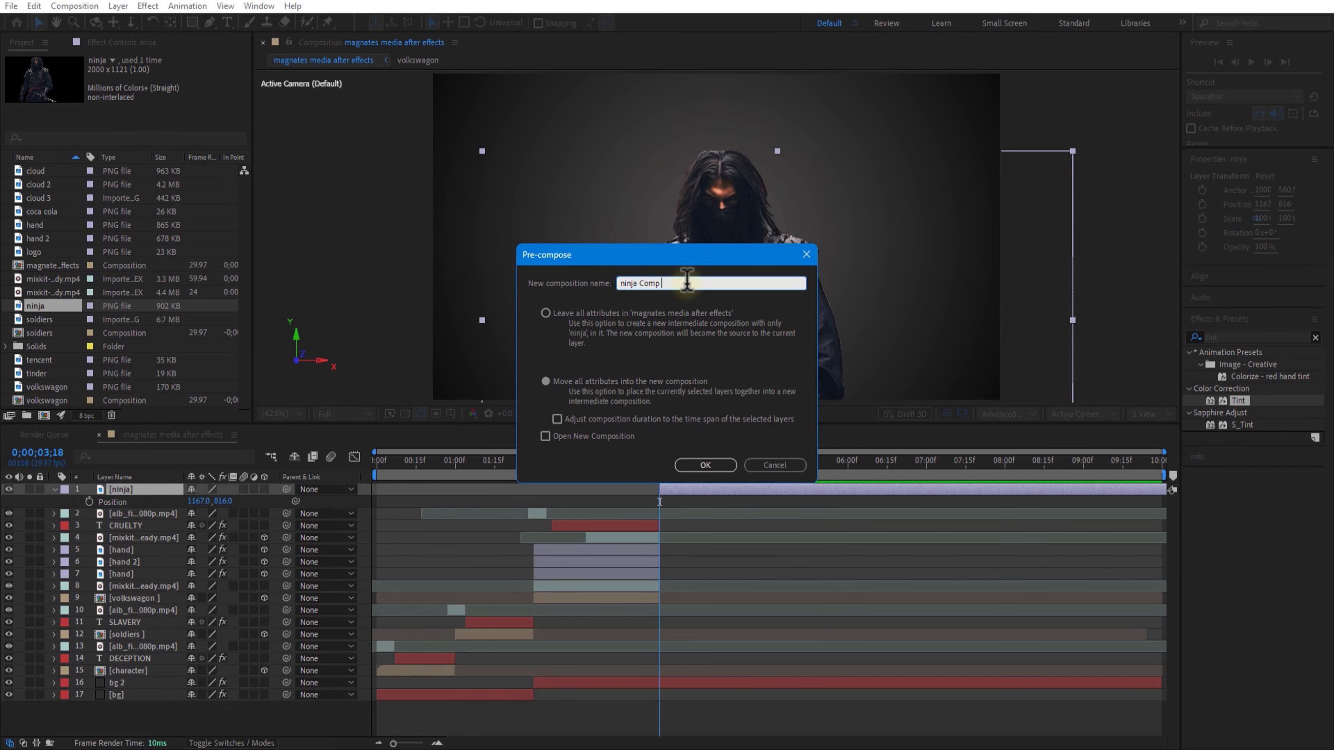
{"action": "left_click", "coordinate": [705, 465]}
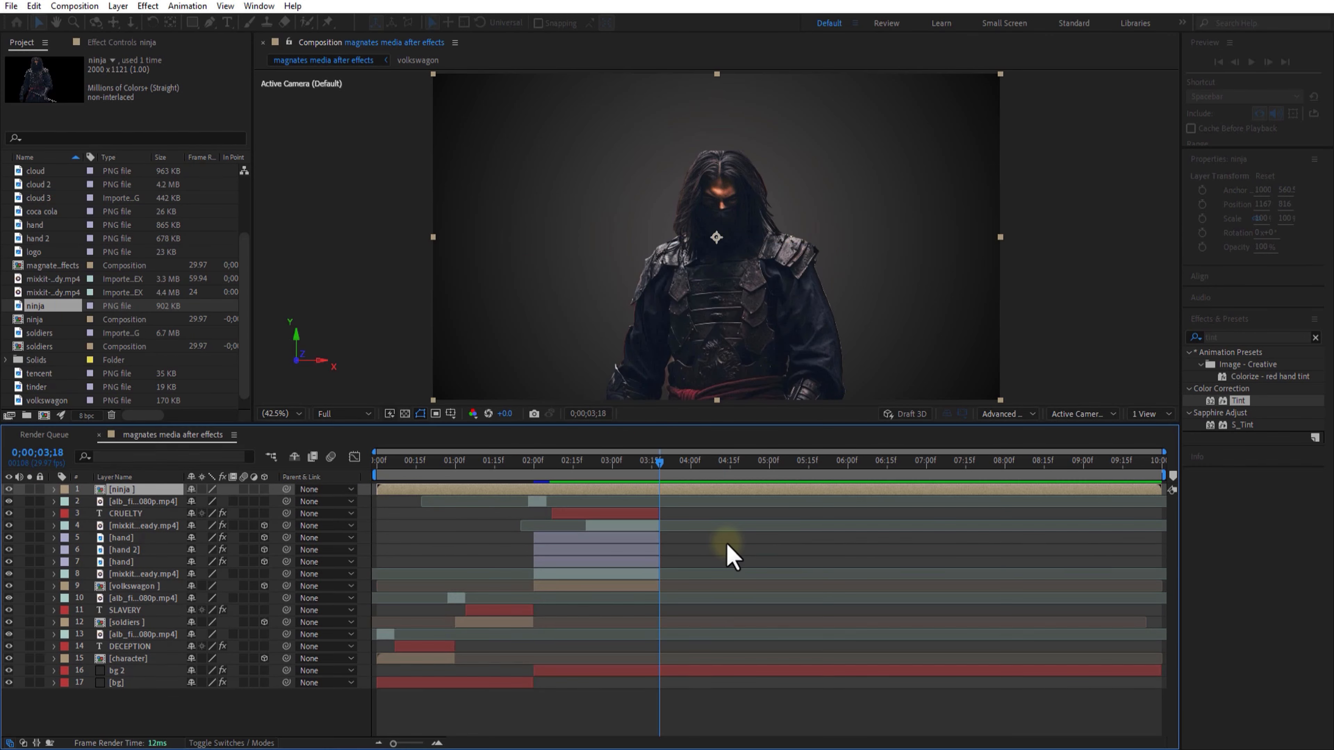
{"action": "key", "text": "ctrl+d"}
{"action": "left_click", "coordinate": [686, 500]}
{"action": "key", "text": "Delete"}
{"action": "left_click", "coordinate": [592, 491]}
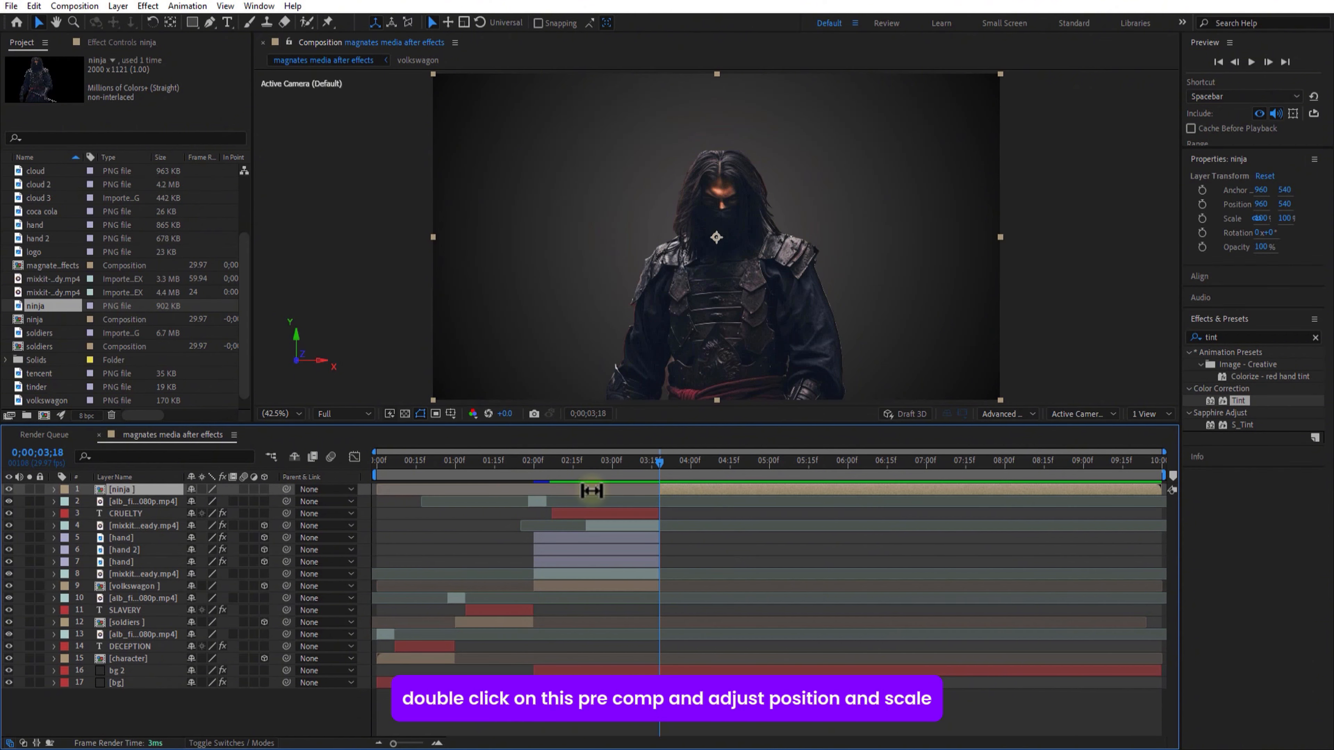
- Inside the ninja composition, add the chara 1 image behind the ninja at 47% scale and arrange four copies, two on each side
{"action": "double_click", "coordinate": [146, 490]}
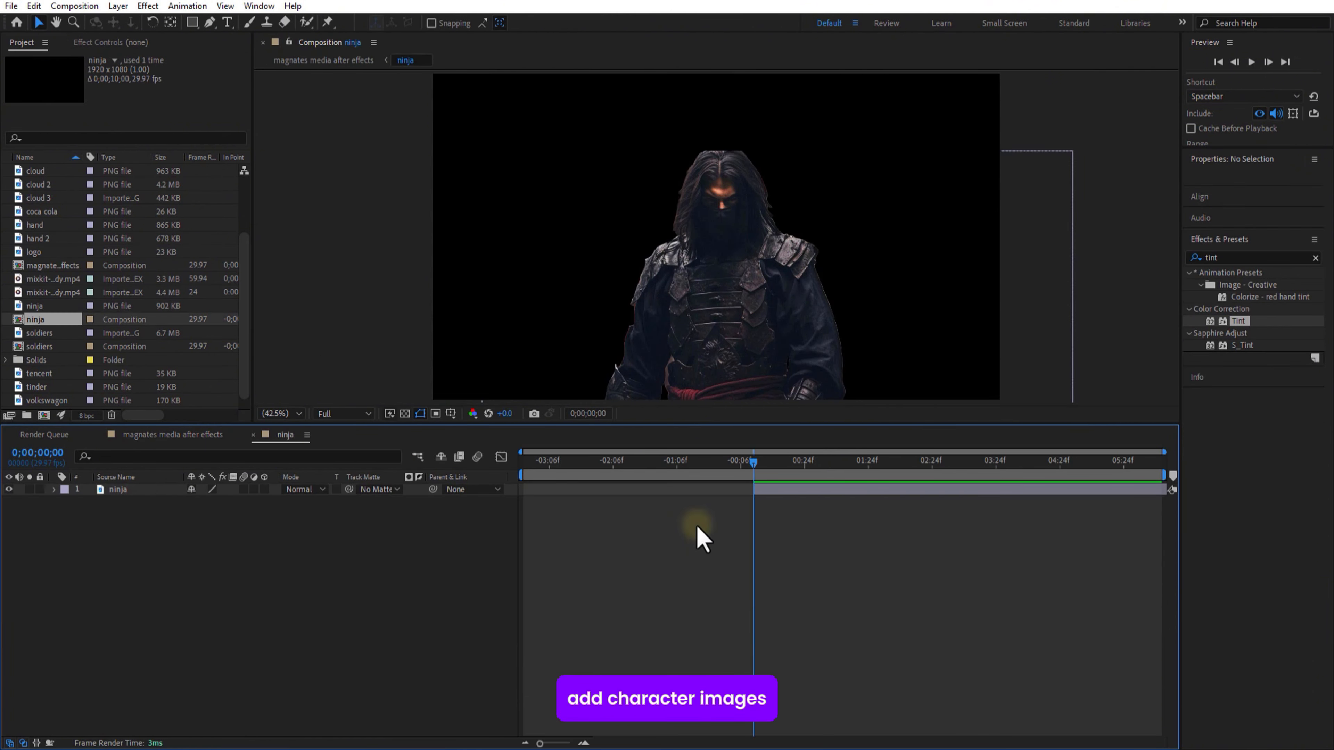
{"action": "left_click", "coordinate": [148, 490]}
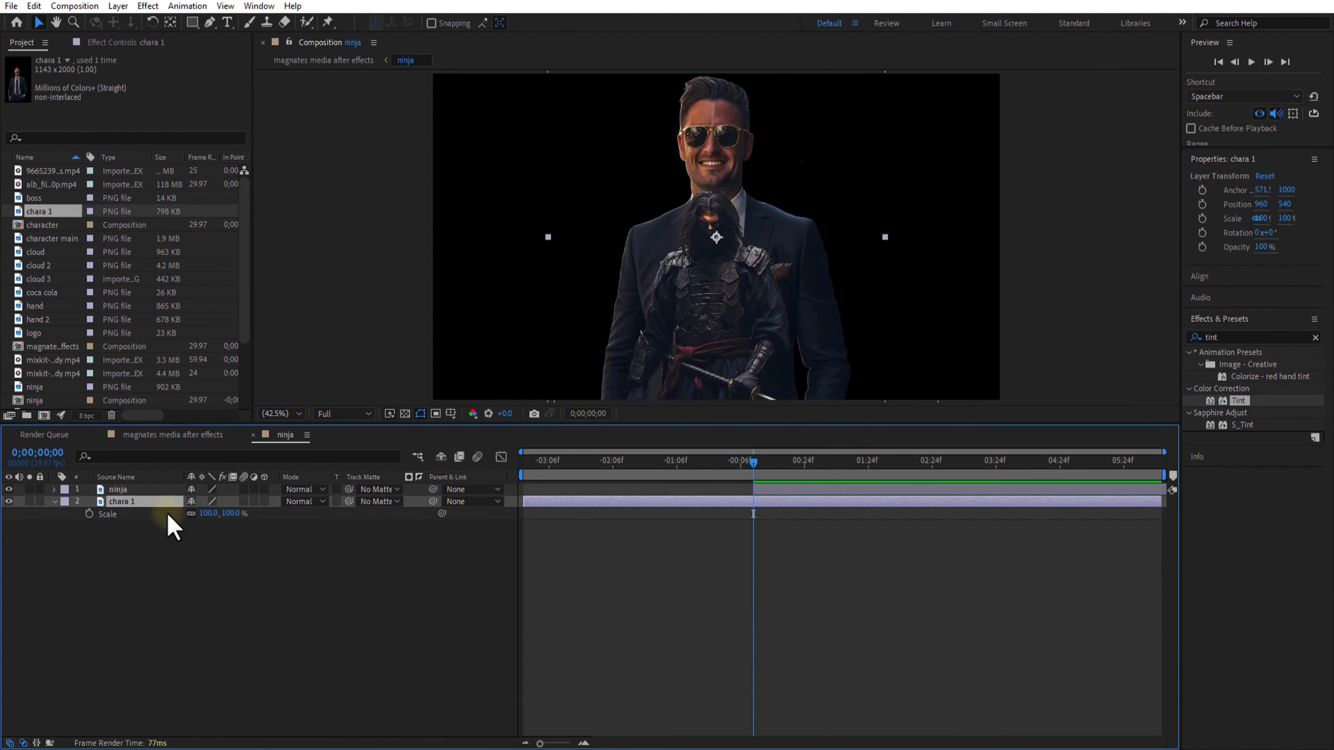
{"action": "left_click", "coordinate": [130, 502]}
{"action": "key", "text": "p"}
{"action": "key", "text": "ctrl+d"}
{"action": "left_click_drag", "start_coordinate": [200, 514], "coordinate": [89, 514]}
{"action": "key", "text": "ctrl+d"}
- Trim the chara 1 layers to start at 0;00;00;00 and make the ninja layer 3D in the main composition
{"action": "left_click_drag", "start_coordinate": [523, 502], "coordinate": [753, 502]}
{"action": "left_click_drag", "start_coordinate": [524, 513], "coordinate": [754, 518]}
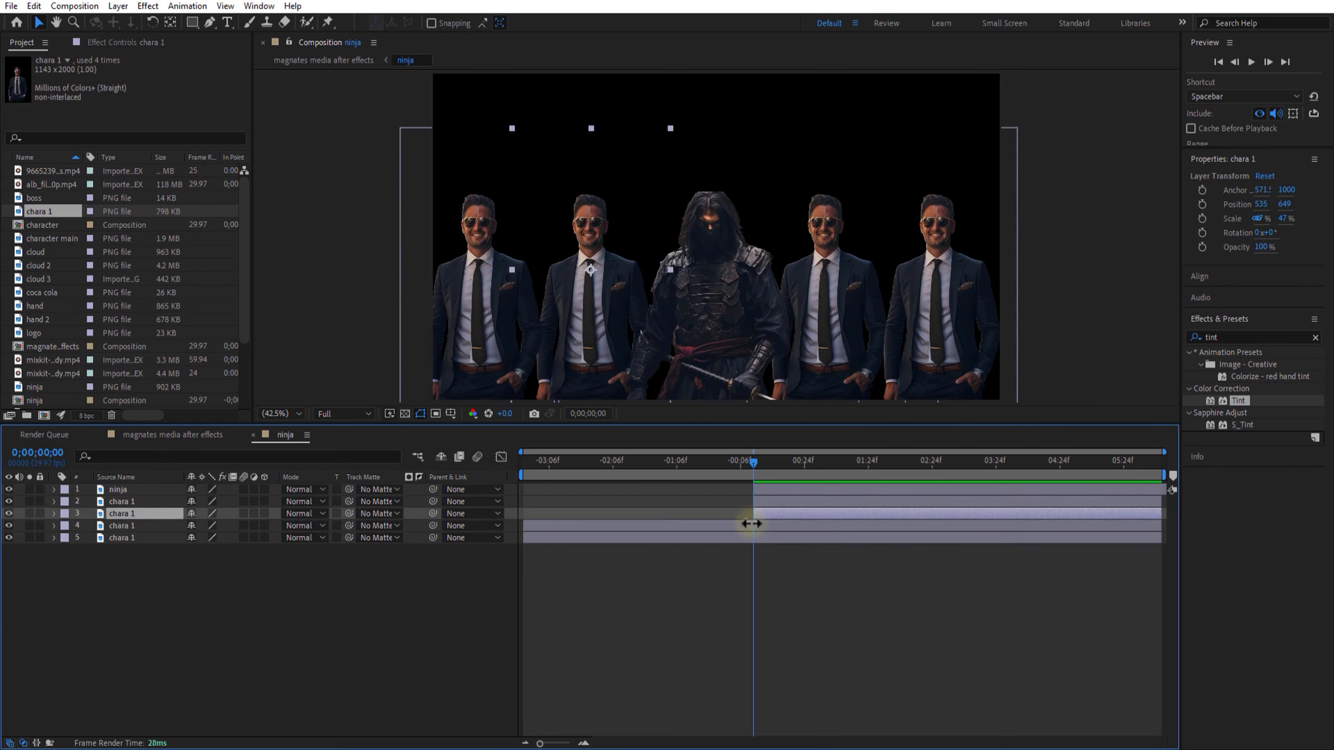
{"action": "left_click_drag", "start_coordinate": [523, 538], "coordinate": [753, 538]}
{"action": "left_click", "coordinate": [175, 434]}
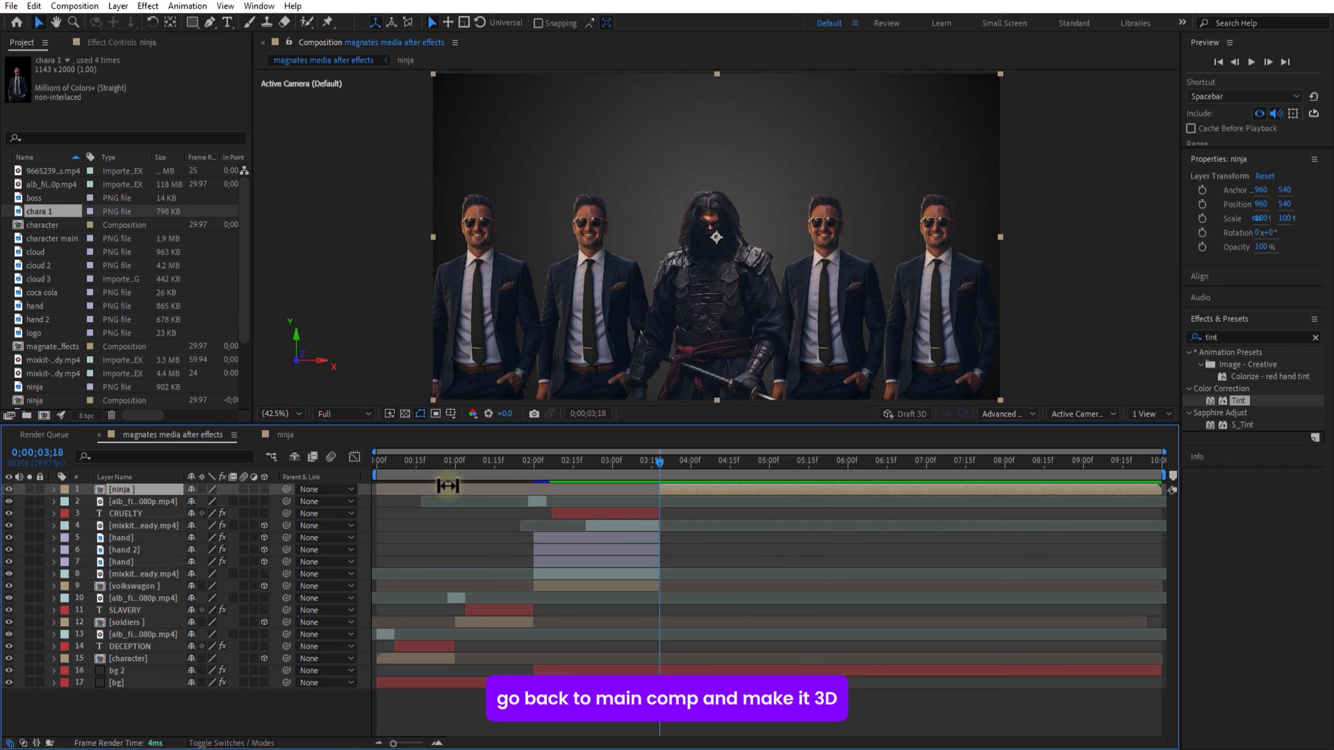
{"action": "left_click", "coordinate": [264, 489]}
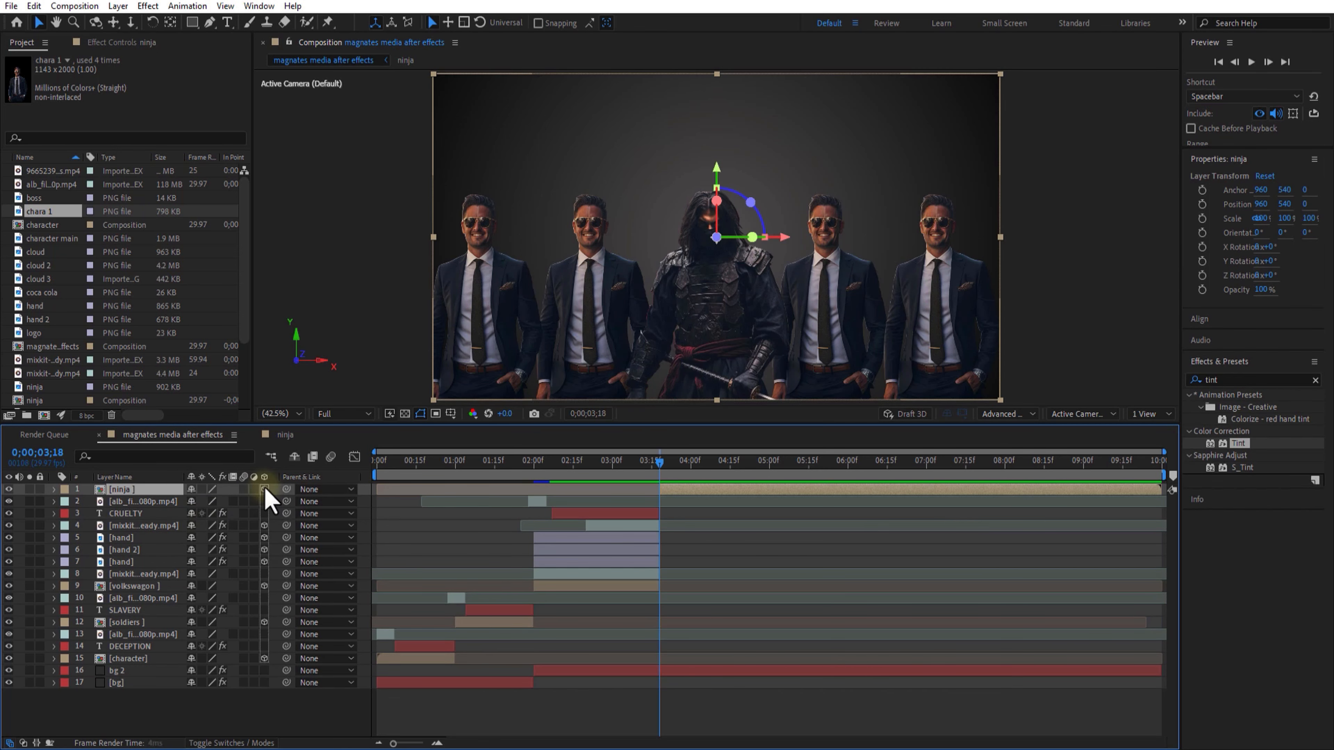
- Split the bg 2 layer at 0;00;03;18 and set the new segment's Gradient Ramp start color to a light pinkish white
{"action": "left_click", "coordinate": [678, 671]}
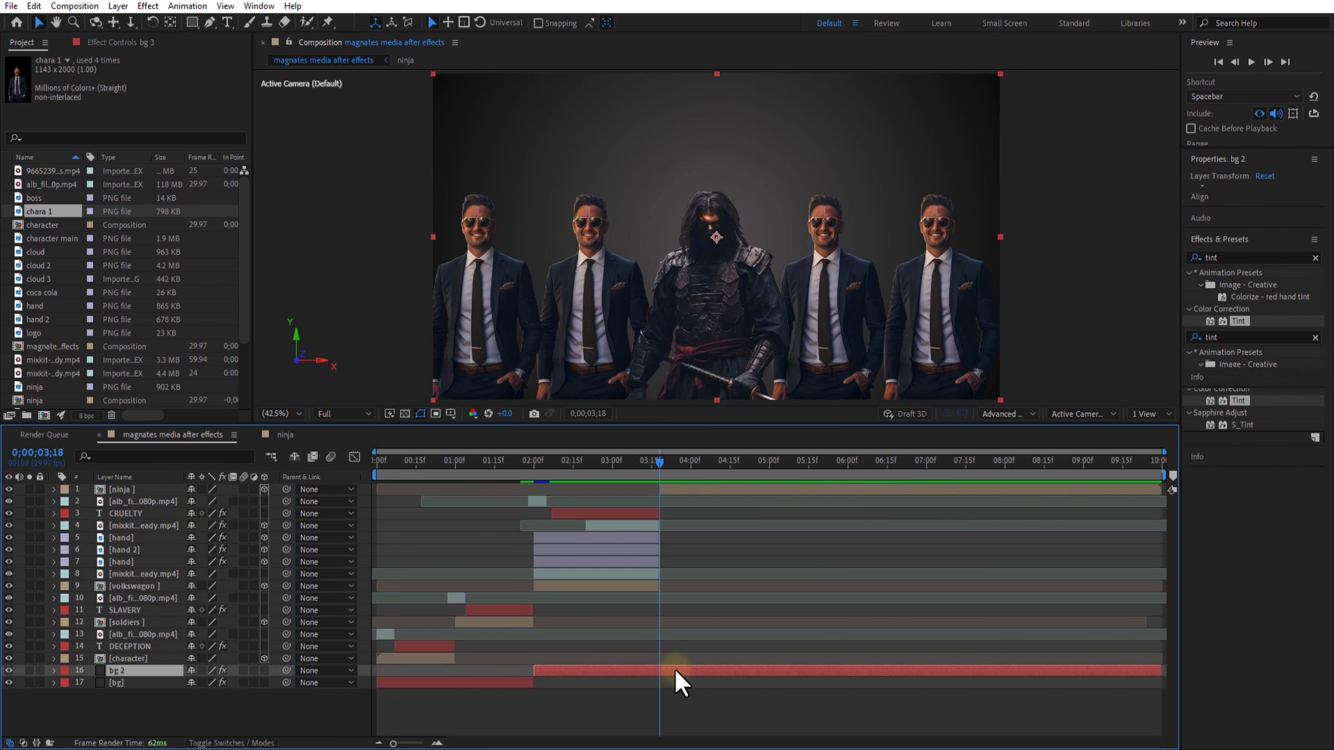
{"action": "key", "text": "ctrl+shift+d"}
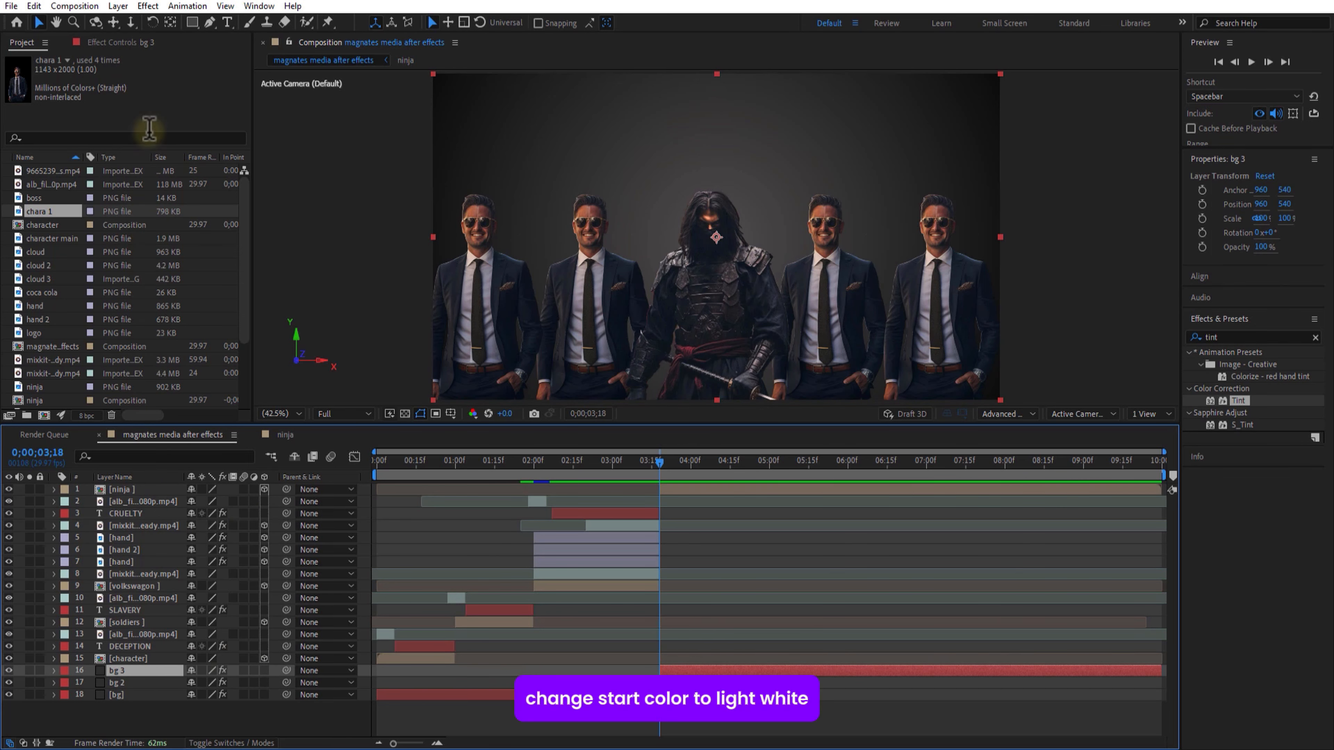
{"action": "left_click", "coordinate": [121, 42]}
{"action": "left_click", "coordinate": [144, 96]}
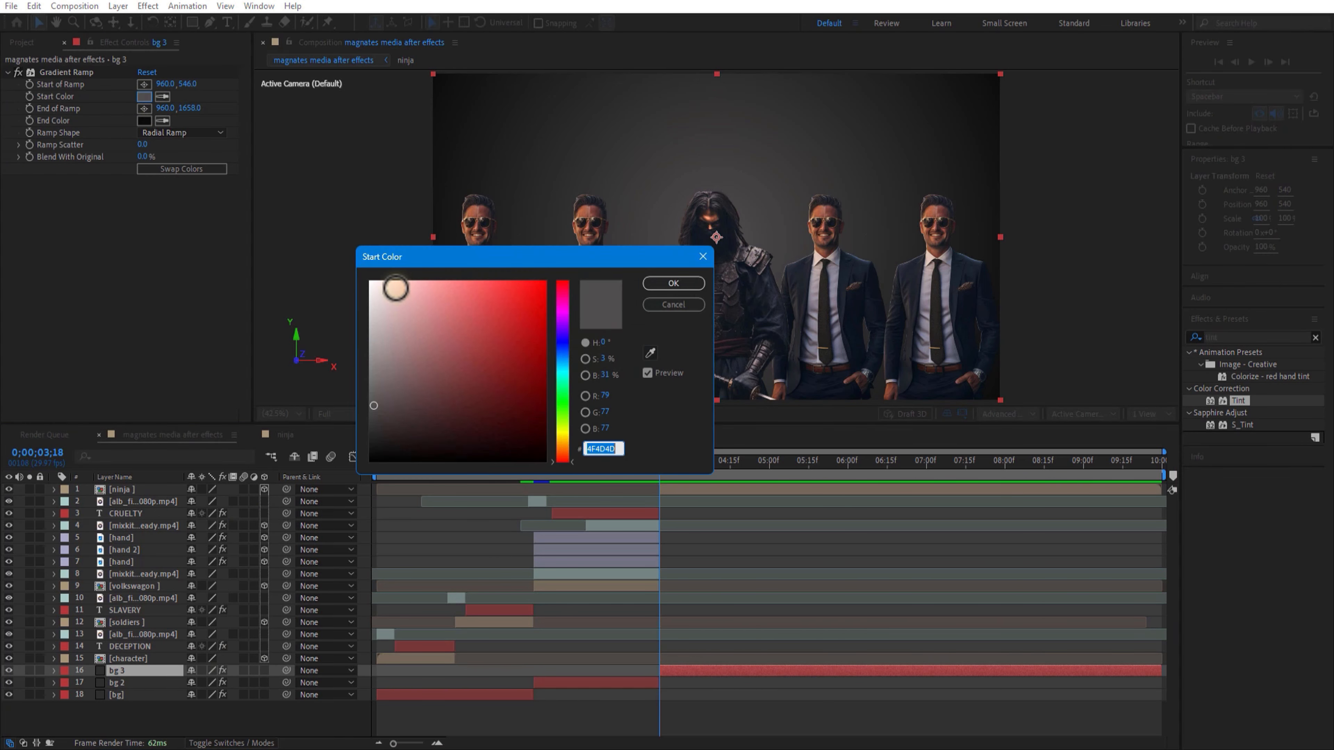
{"action": "left_click", "coordinate": [389, 286]}
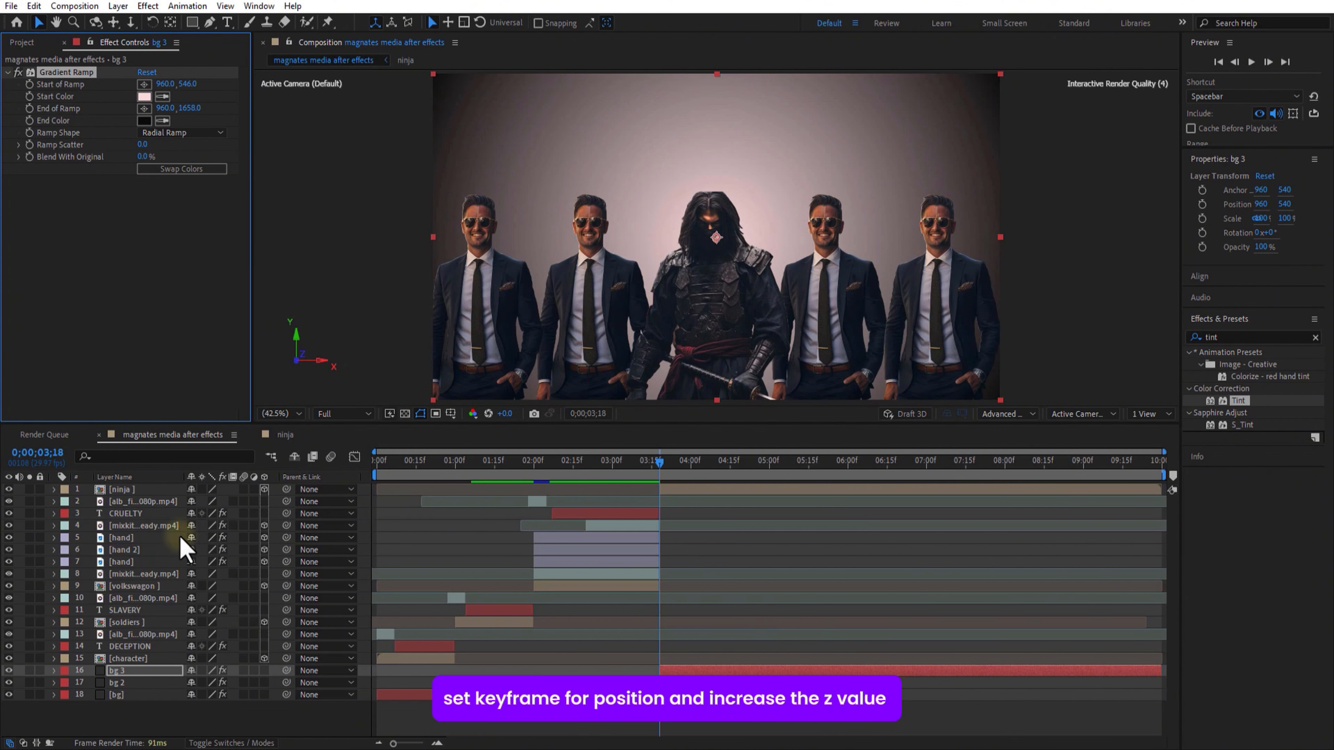
- Keyframe the ninja layer's position with Z at -395 at 0;00;03;18 and increase the Z value at 0;00;09;29
{"action": "left_click", "coordinate": [126, 491]}
{"action": "key", "text": "p"}
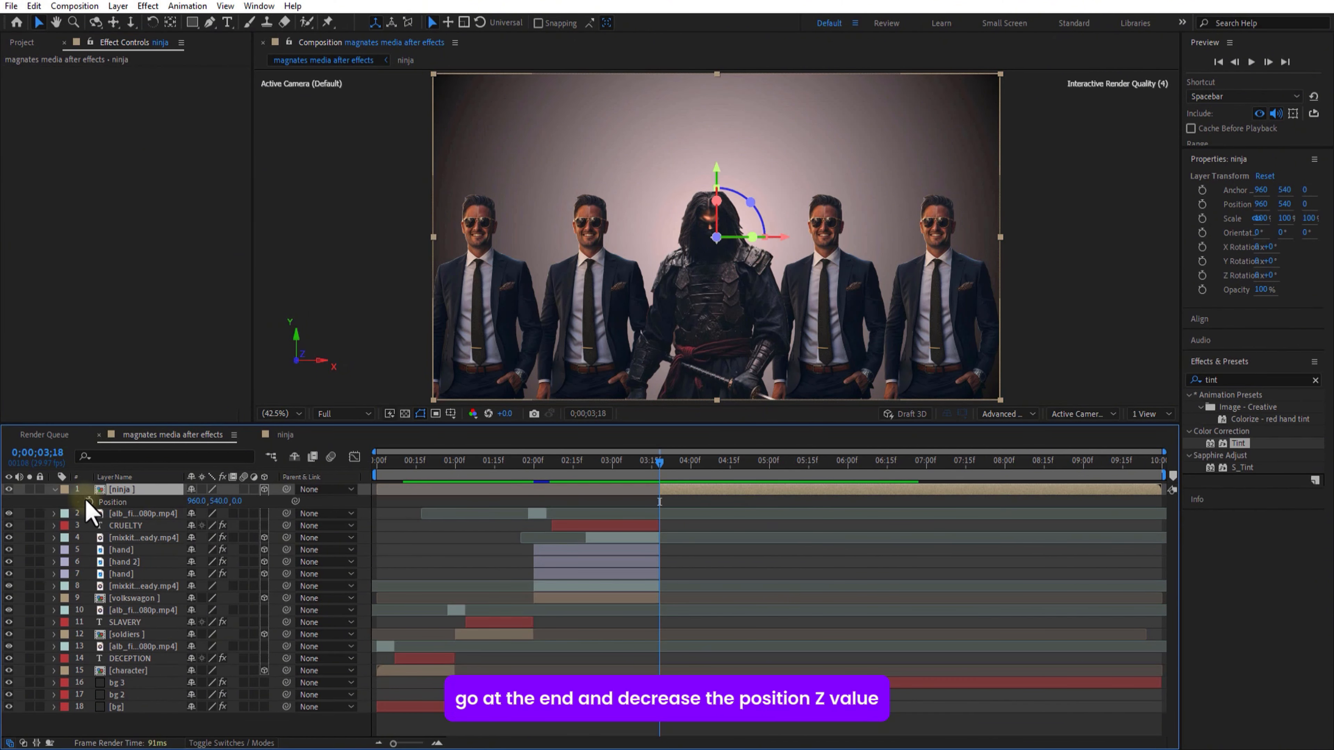
{"action": "left_click_drag", "start_coordinate": [236, 501], "coordinate": [6, 536]}
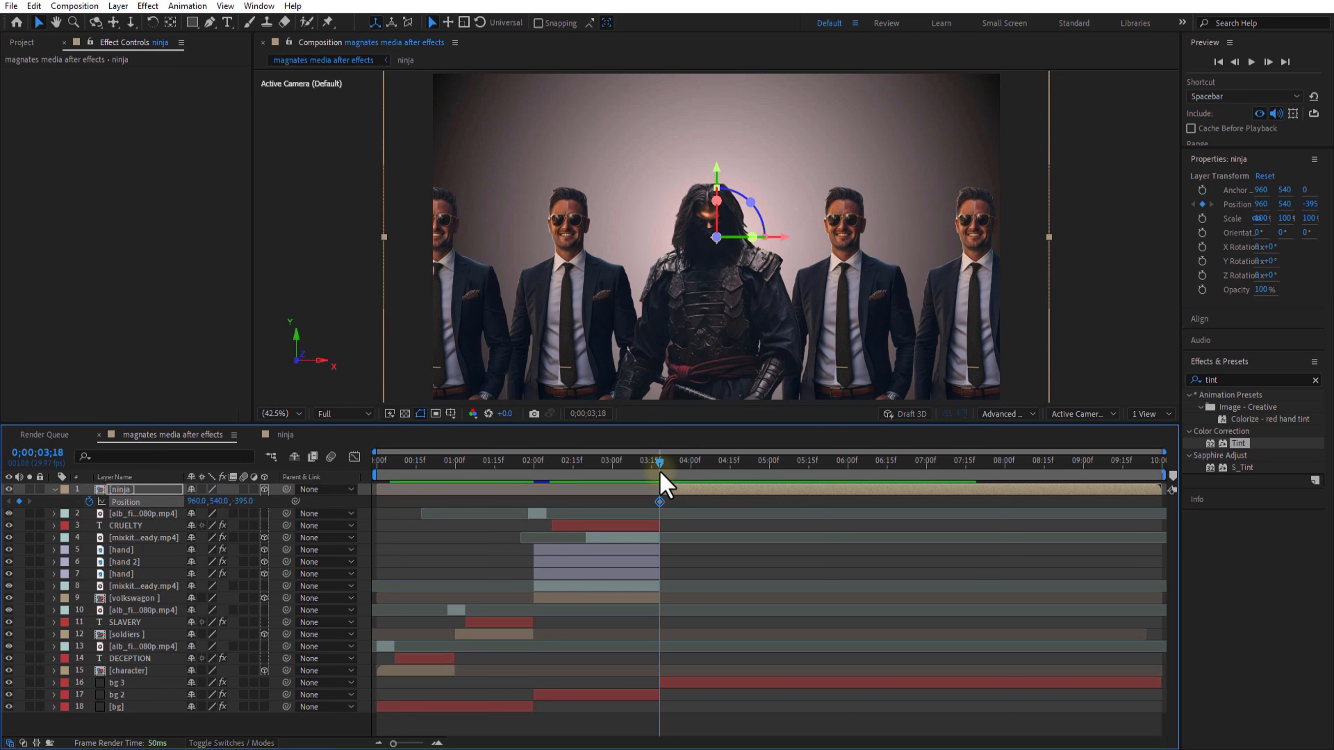
{"action": "left_click_drag", "start_coordinate": [793, 481], "coordinate": [1139, 505]}
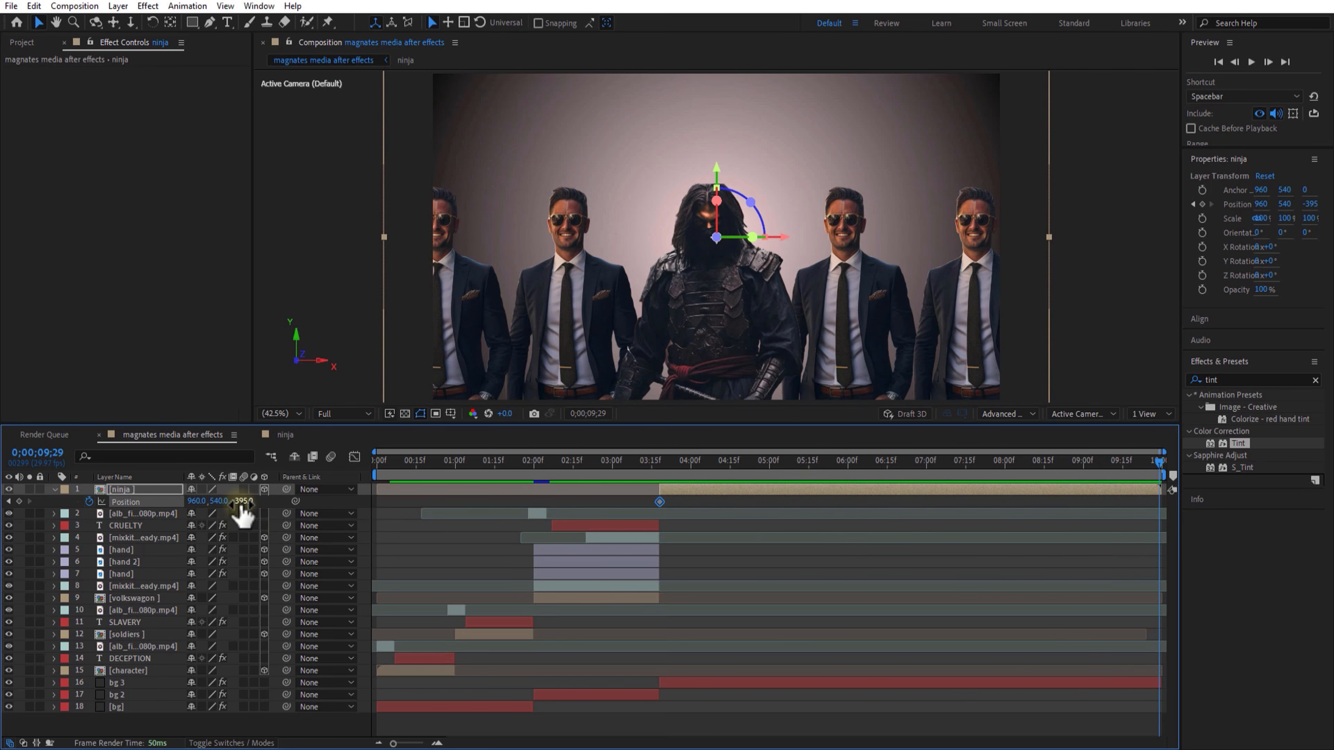
{"action": "left_click_drag", "start_coordinate": [236, 503], "coordinate": [460, 503]}
- Apply Easy Ease to both of the ninja layer's position keyframes
{"action": "left_click", "coordinate": [662, 463]}
{"action": "left_click_drag", "start_coordinate": [652, 497], "coordinate": [1166, 521]}
{"action": "right_click", "coordinate": [660, 502]}
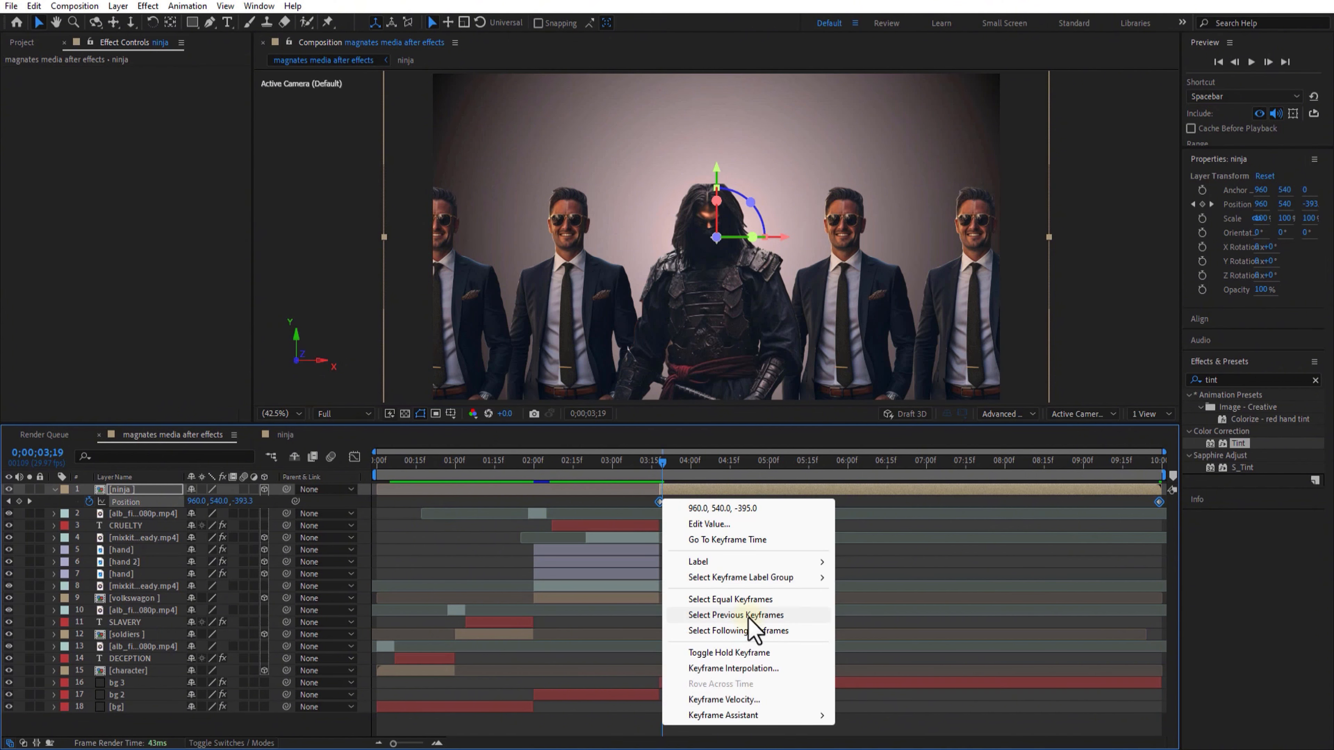
{"action": "mouse_move", "coordinate": [746, 715]}
{"action": "left_click", "coordinate": [884, 629]}
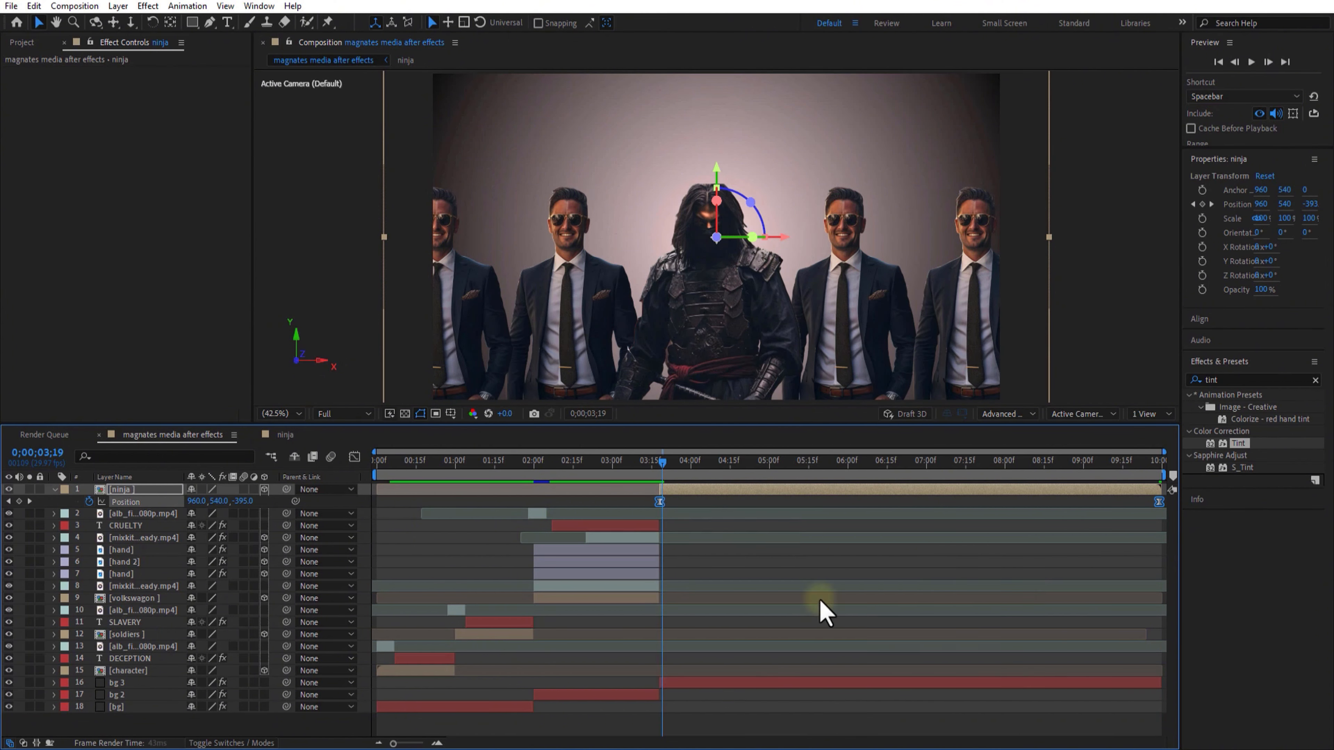
- Place the tinder logo in the main composition directly below the ninja layer, starting at 0;00;03;18
{"action": "key", "text": "space"}
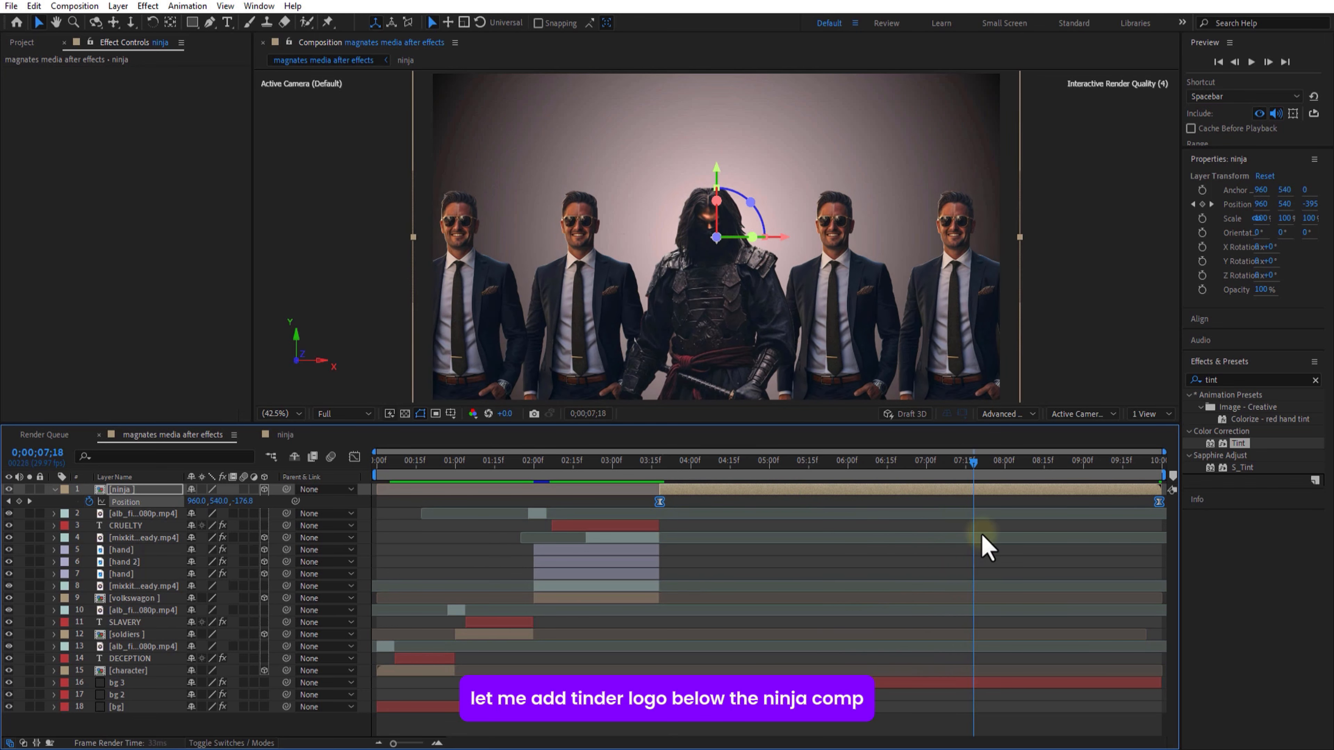
{"action": "left_click_drag", "start_coordinate": [37, 373], "coordinate": [50, 388]}
{"action": "left_click_drag", "start_coordinate": [50, 389], "coordinate": [730, 481]}
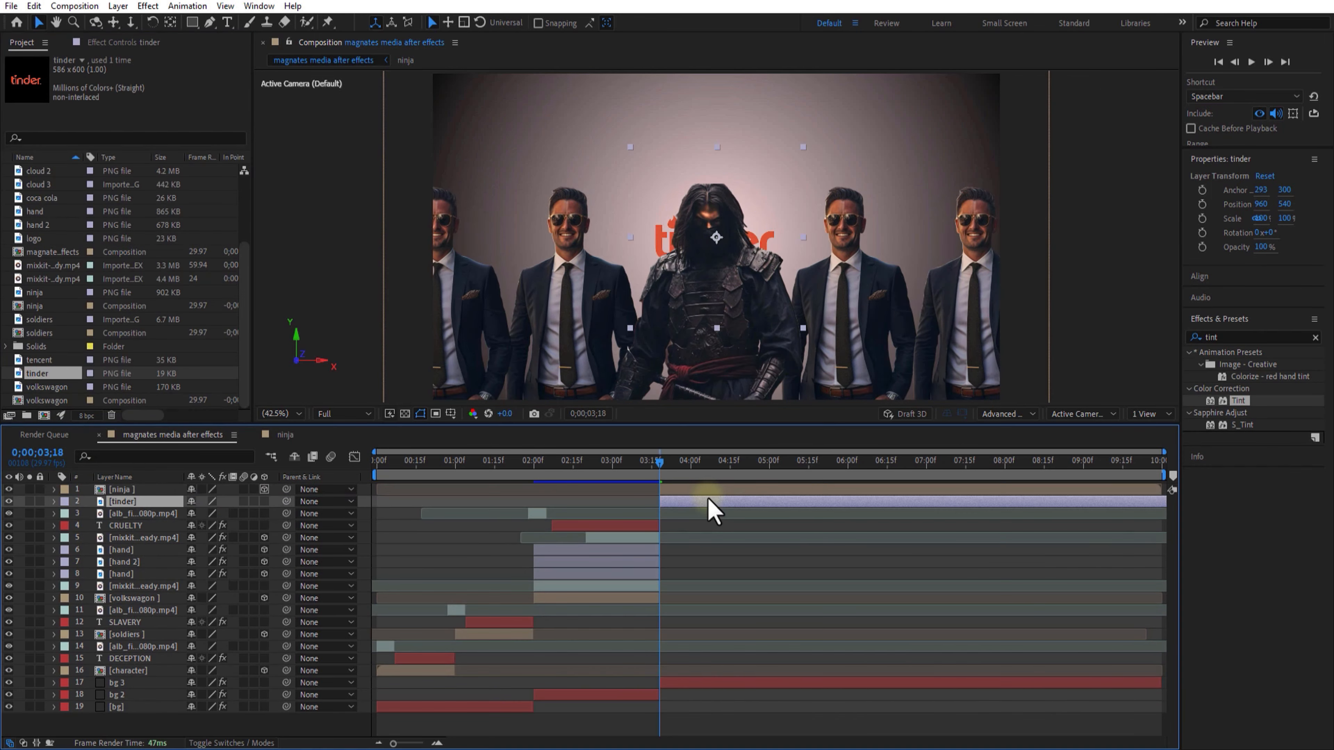
- Scale the tinder logo to 200% and keyframe its position from Y 233 at 0;00;03;18 to Y -218 at 0;00;04;15
{"action": "key", "text": "p"}
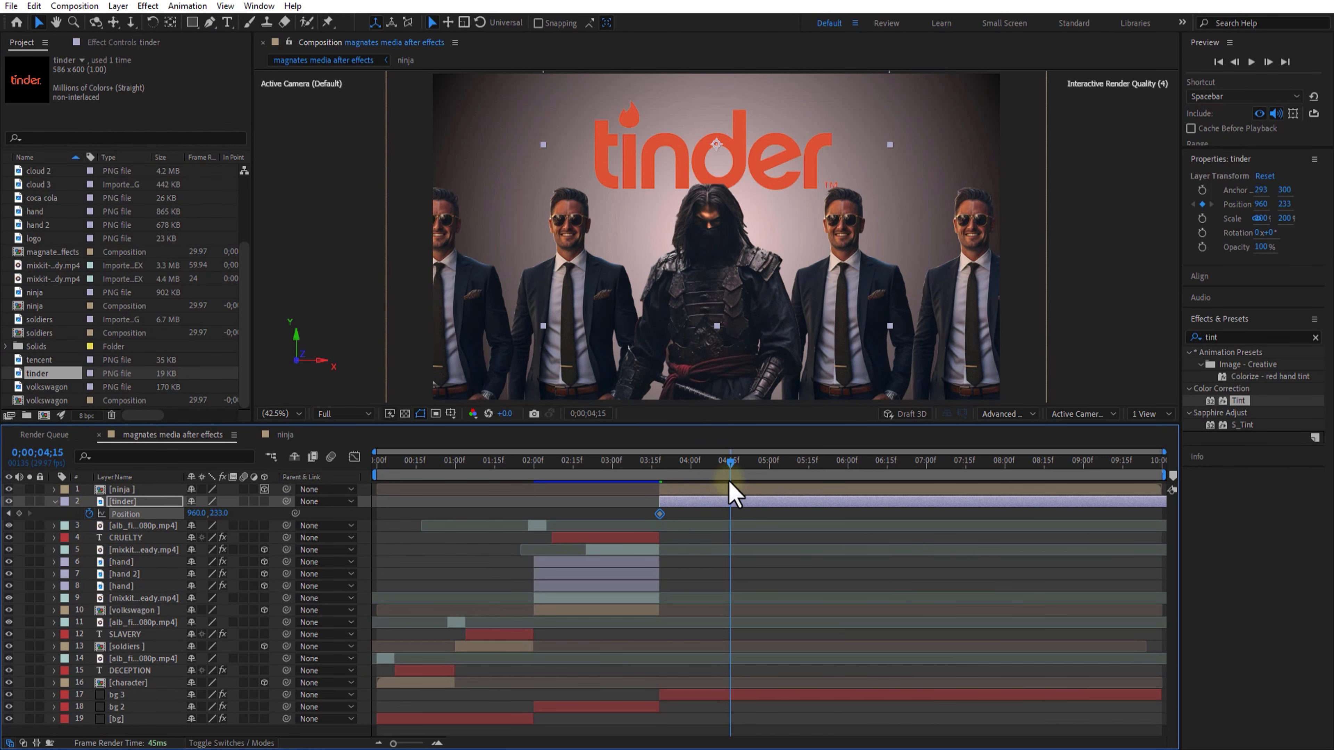
{"action": "left_click_drag", "start_coordinate": [226, 520], "coordinate": [24, 528]}
{"action": "left_click_drag", "start_coordinate": [229, 520], "coordinate": [134, 514]}
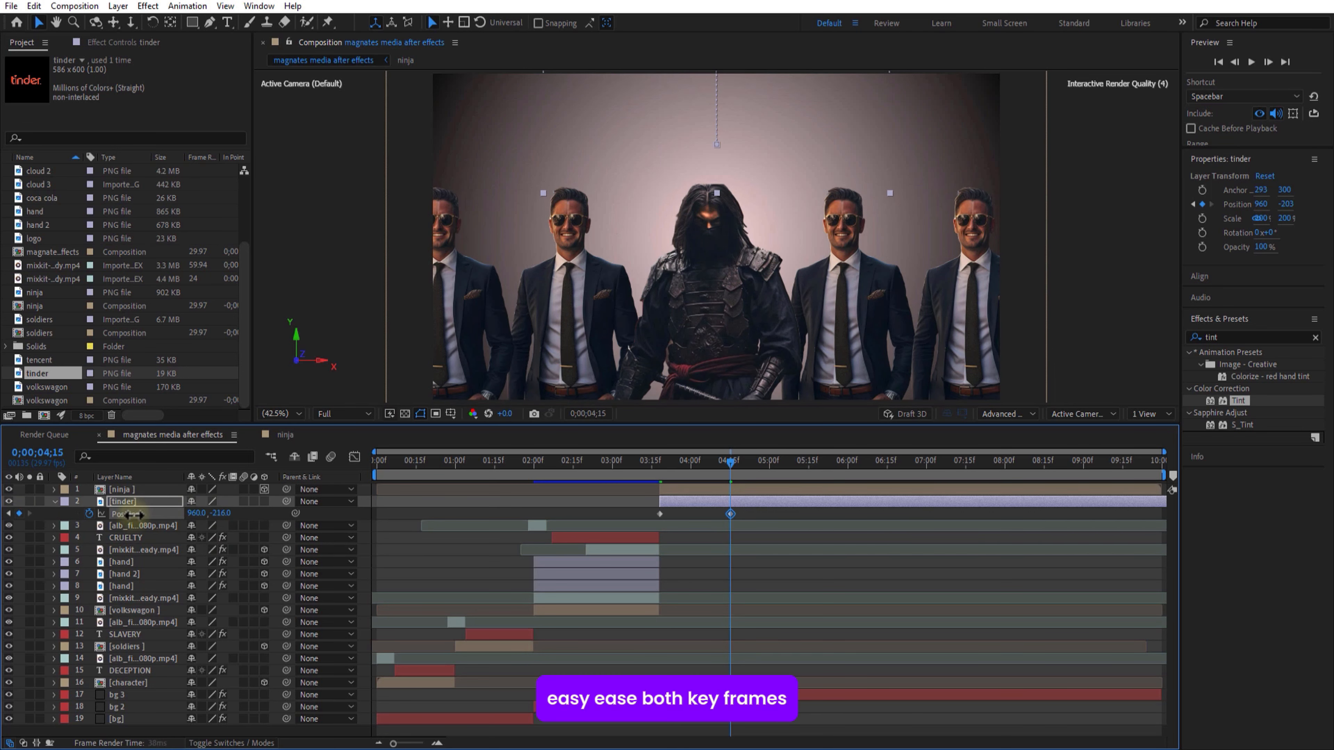
- Apply Easy Ease to both of the tinder logo's position keyframes
{"action": "left_click", "coordinate": [660, 514], "text": "shift"}
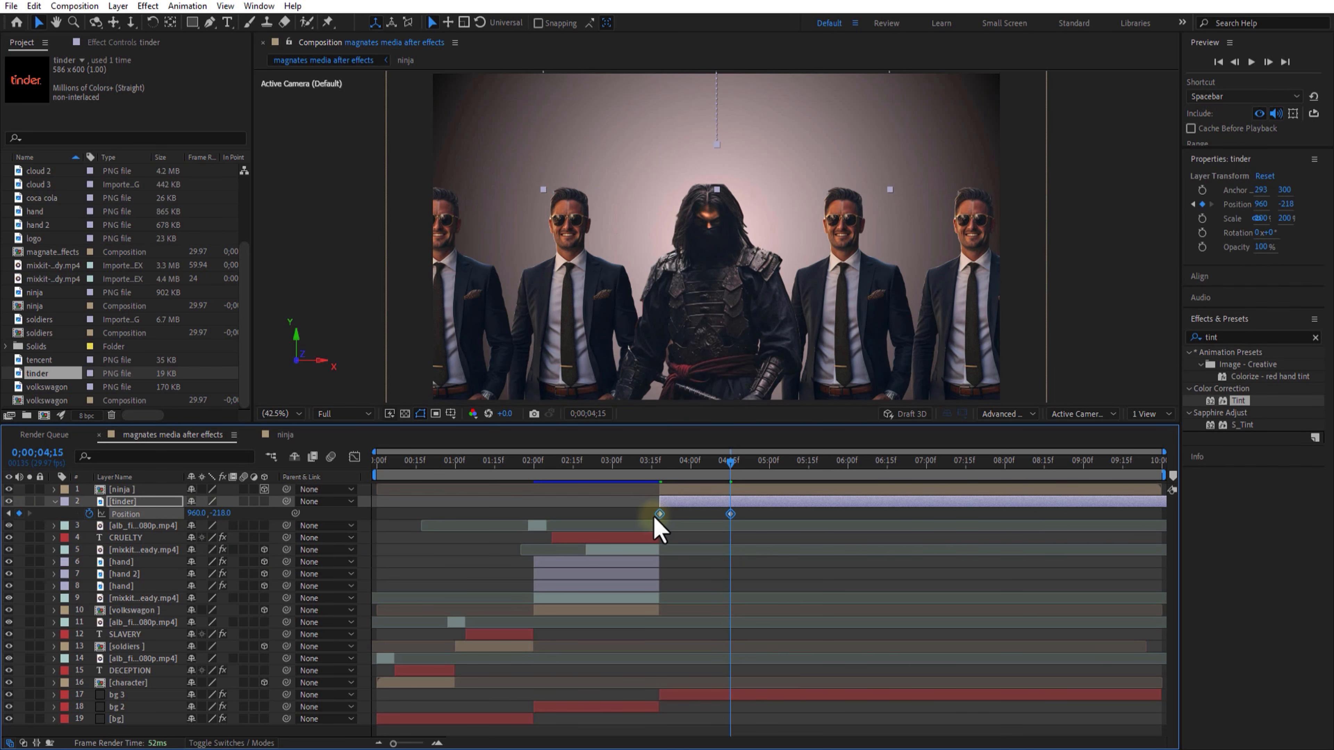
{"action": "right_click", "coordinate": [659, 515]}
{"action": "mouse_move", "coordinate": [736, 732]}
{"action": "left_click", "coordinate": [874, 638]}
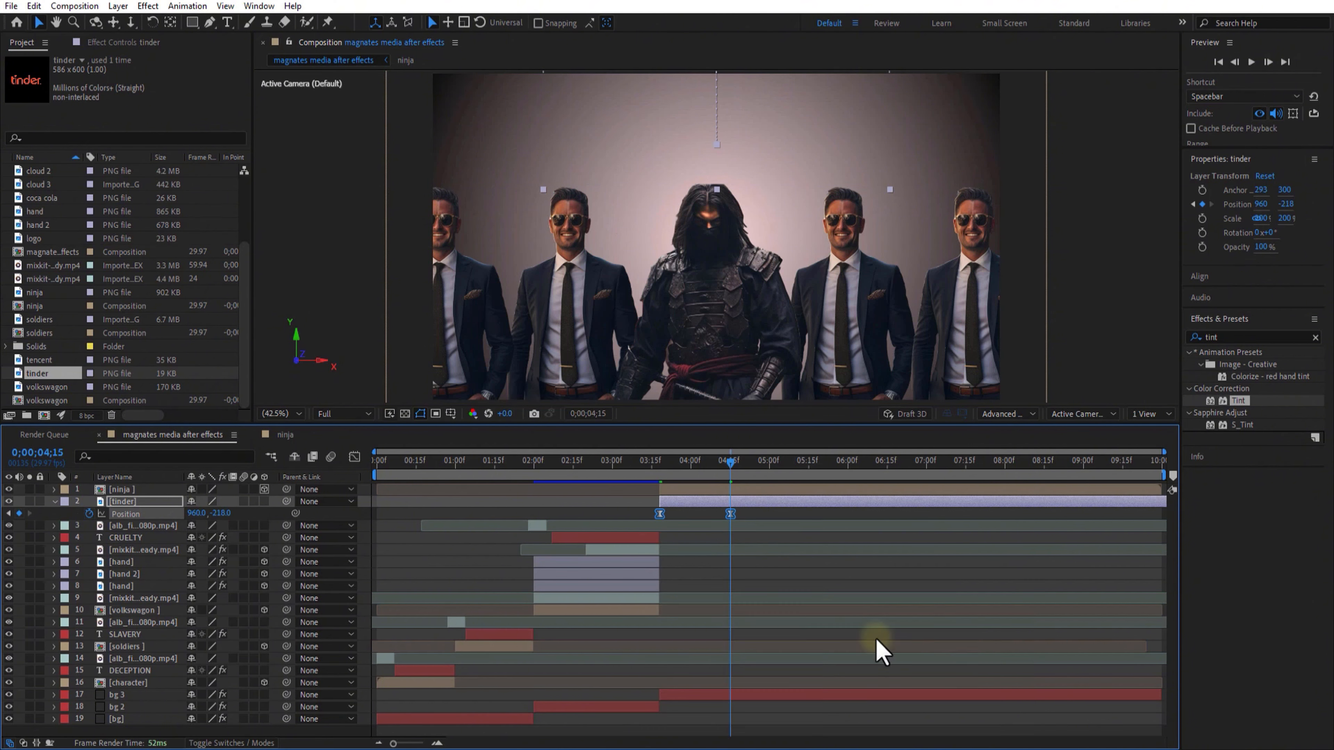
- Shape the tinder logo's position speed graph to peak just before its last keyframe, and move its first keyframe to 0;00;04;09
{"action": "left_click", "coordinate": [354, 457]}
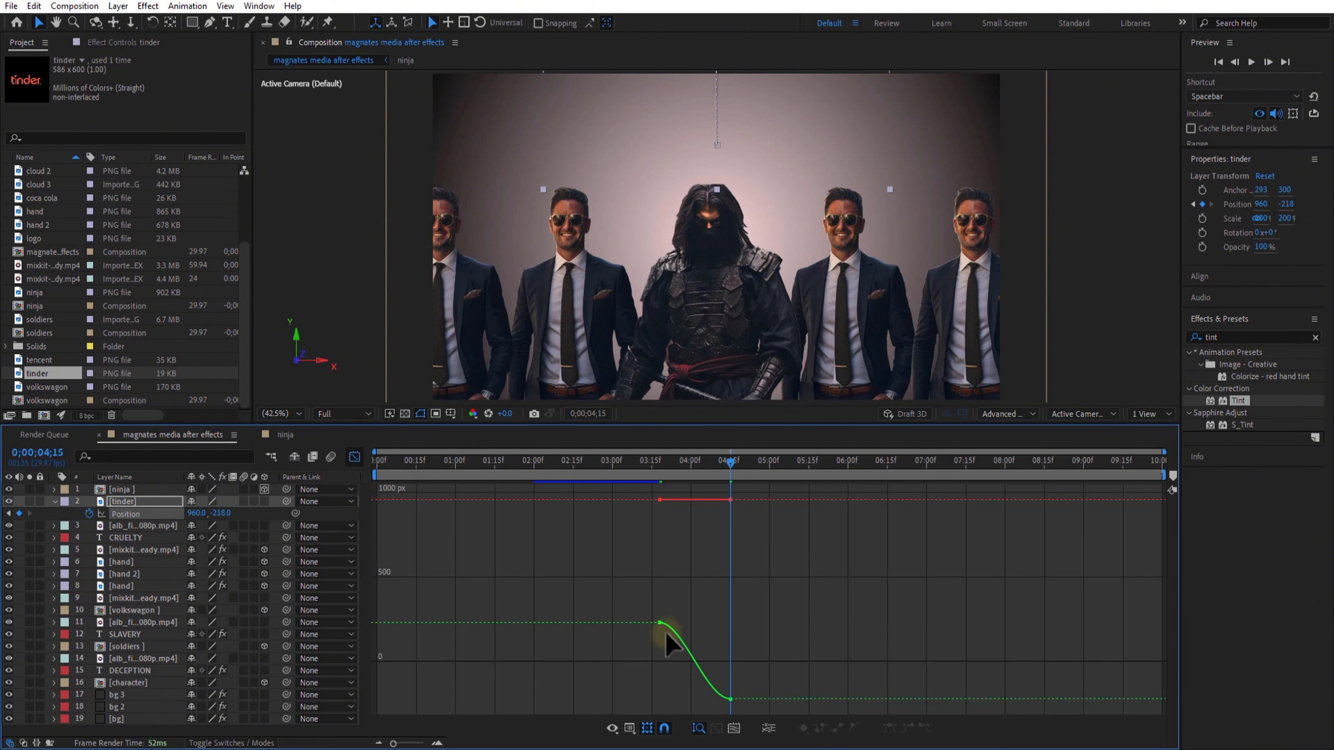
{"action": "left_click", "coordinate": [660, 727]}
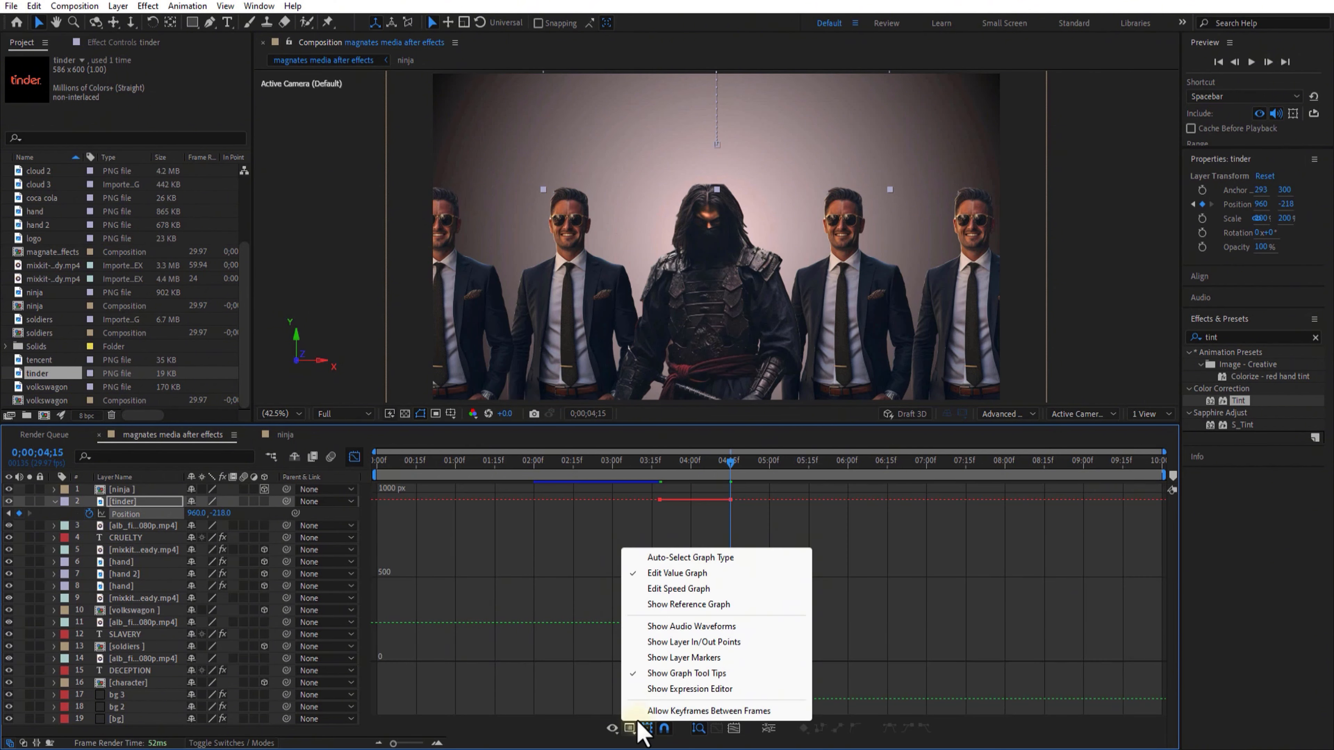
{"action": "left_click", "coordinate": [683, 592]}
{"action": "left_click_drag", "start_coordinate": [776, 650], "coordinate": [609, 719]}
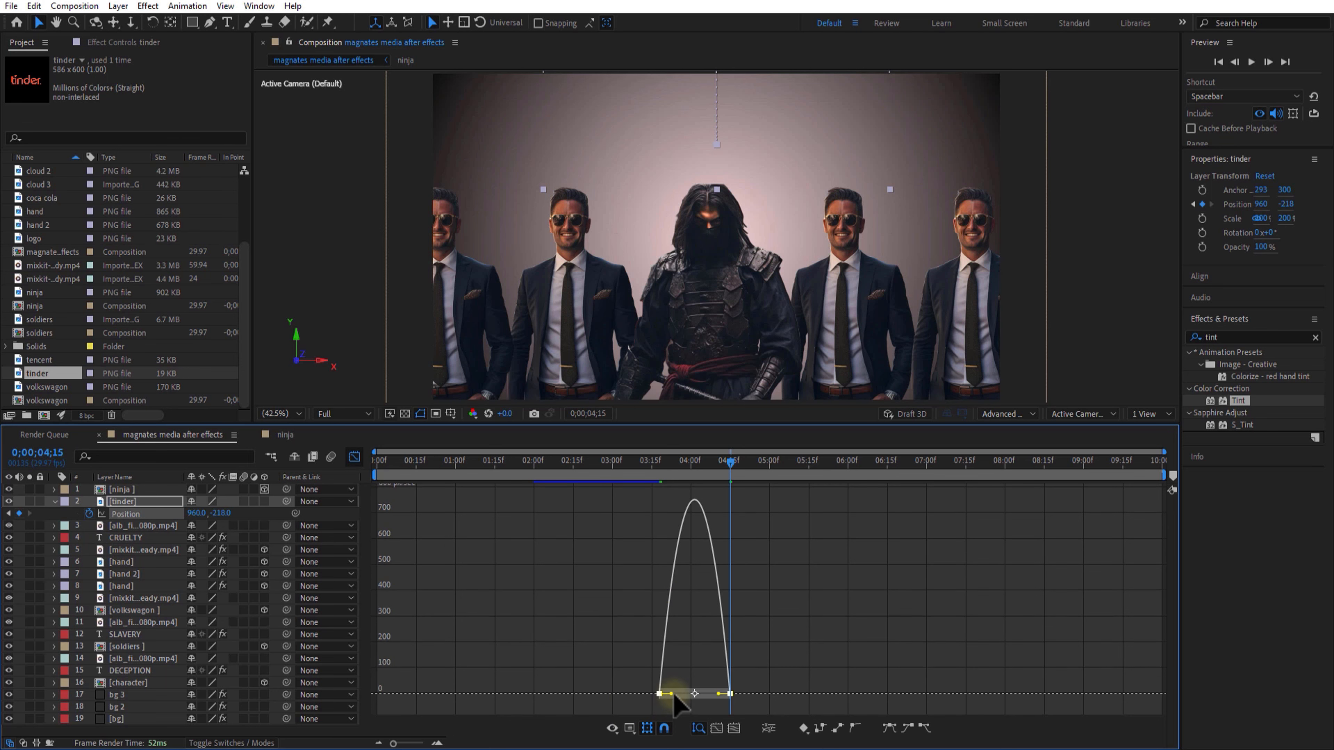
{"action": "left_click_drag", "start_coordinate": [703, 694], "coordinate": [727, 704]}
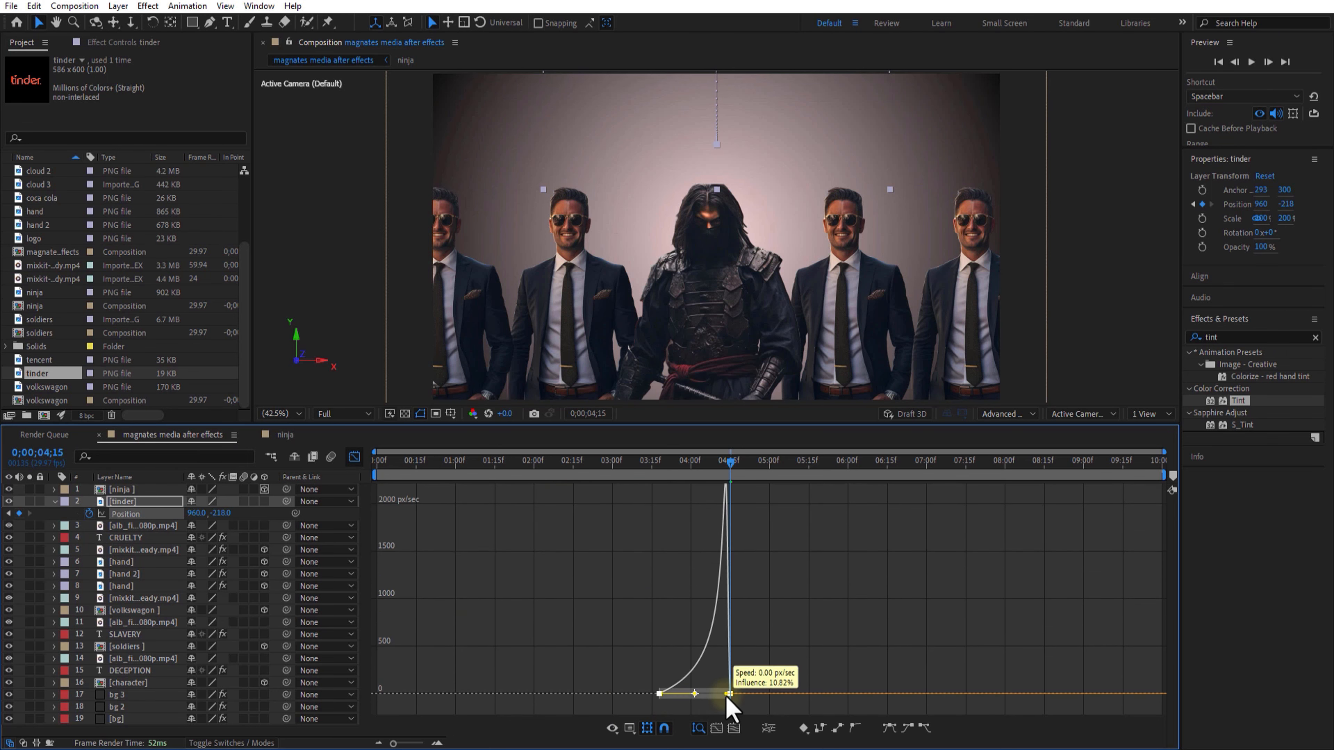
{"action": "left_click", "coordinate": [354, 457]}
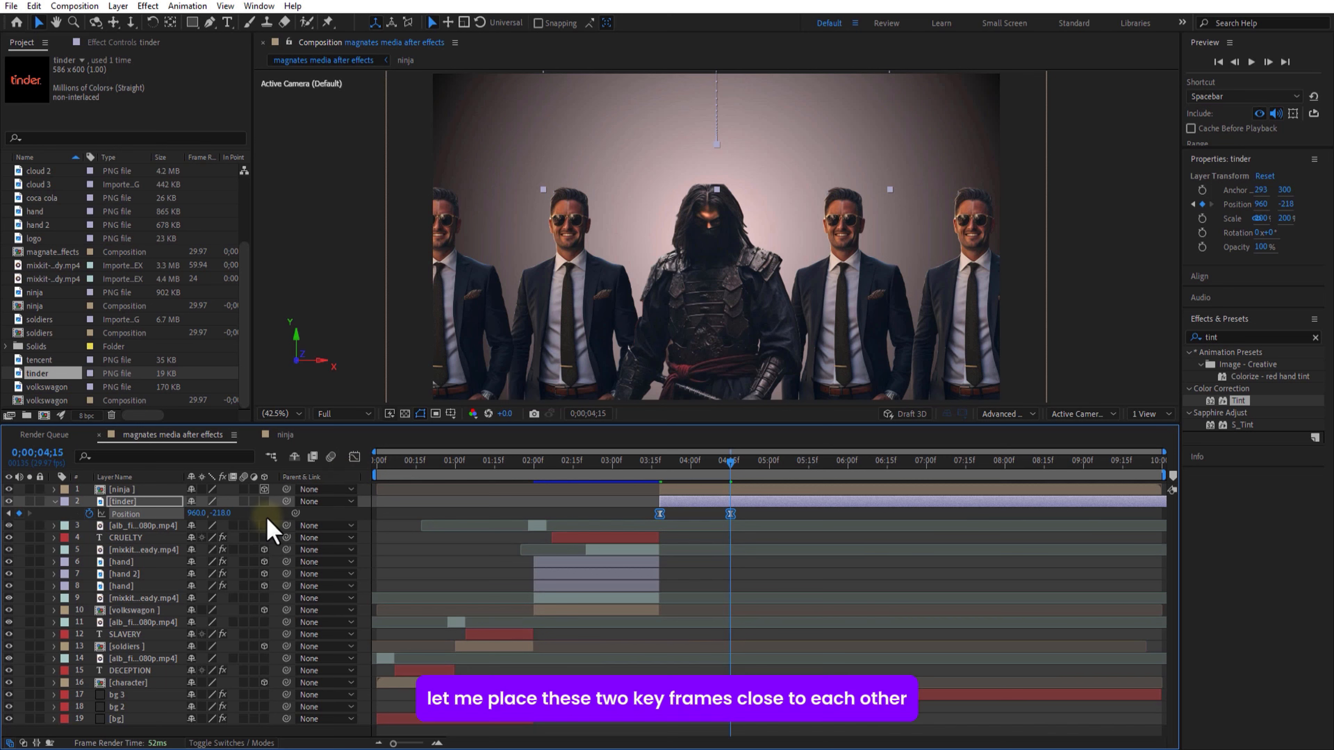
{"action": "left_click_drag", "start_coordinate": [660, 514], "coordinate": [702, 520]}
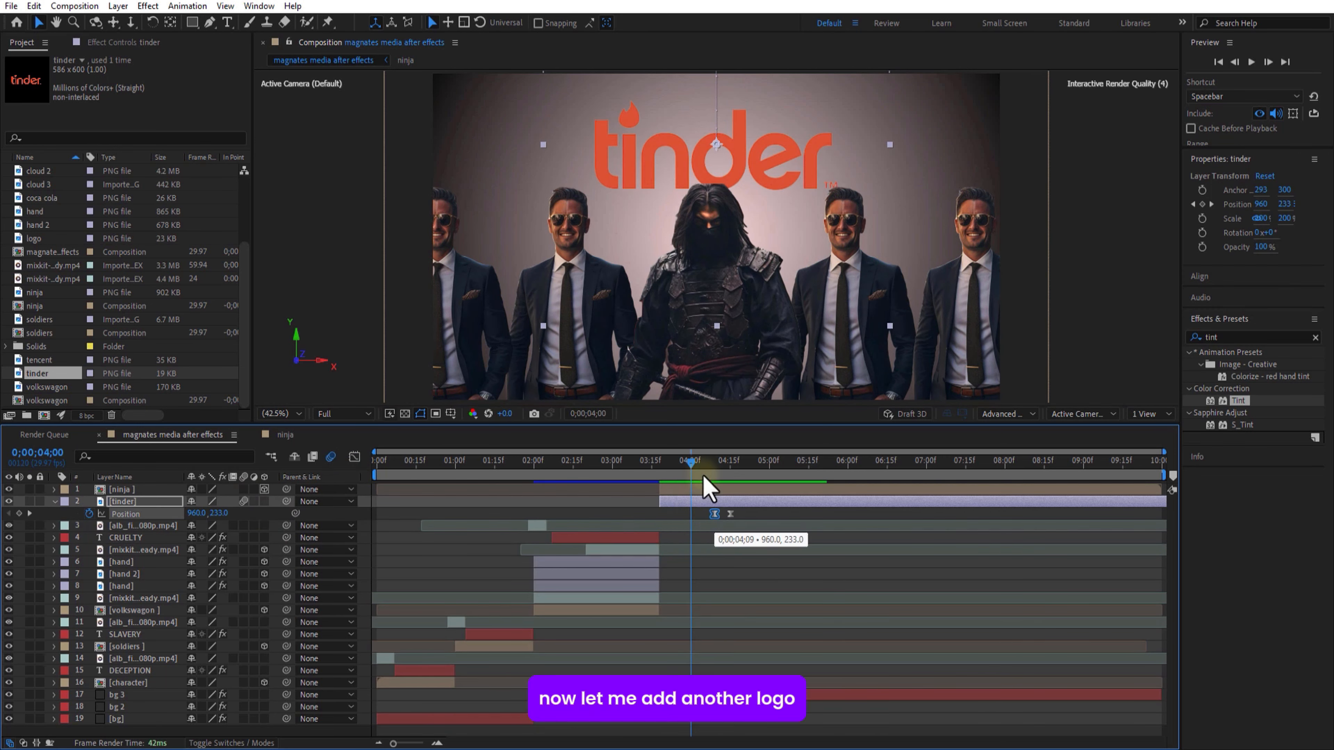
- Enable motion blur on the volkswagon logo layer and line up the logo layers back to back, with volkswagon starting at 0;00;05;18
{"action": "left_click", "coordinate": [663, 463]}
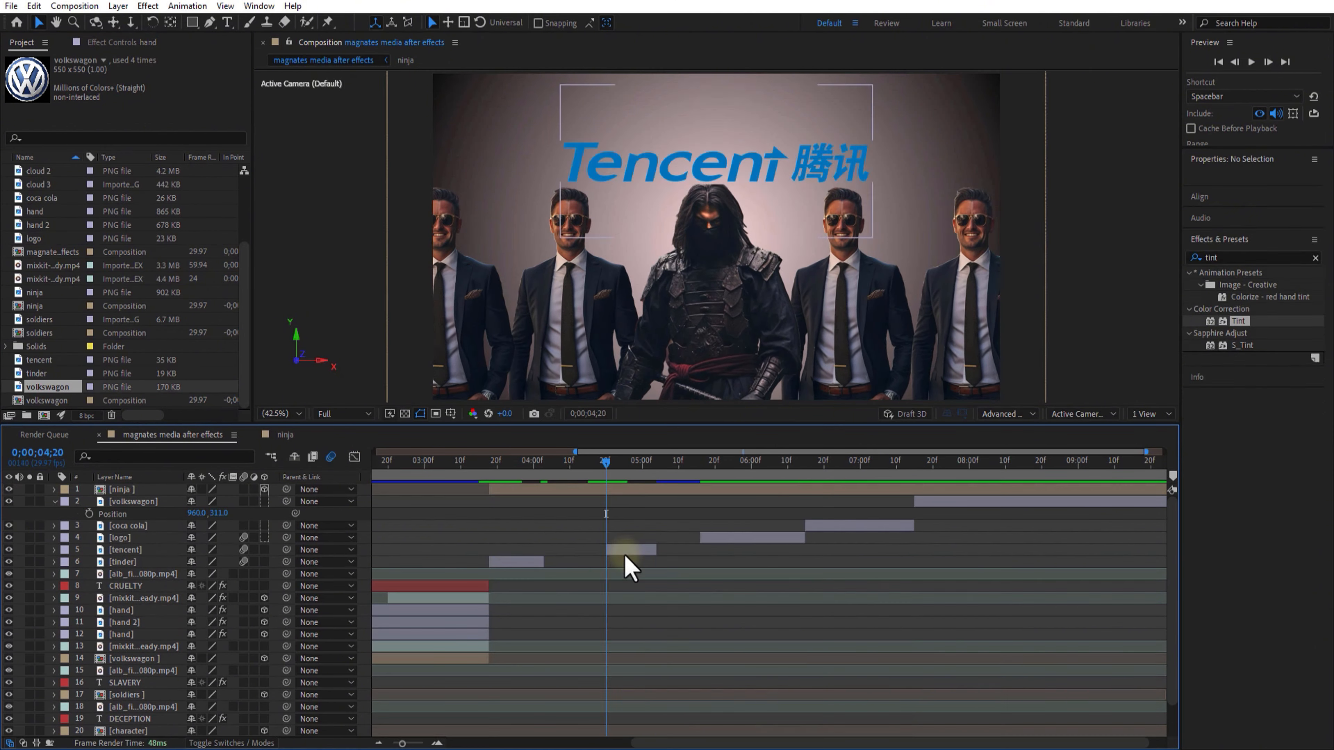
{"action": "left_click", "coordinate": [244, 502]}
{"action": "left_click", "coordinate": [713, 462]}
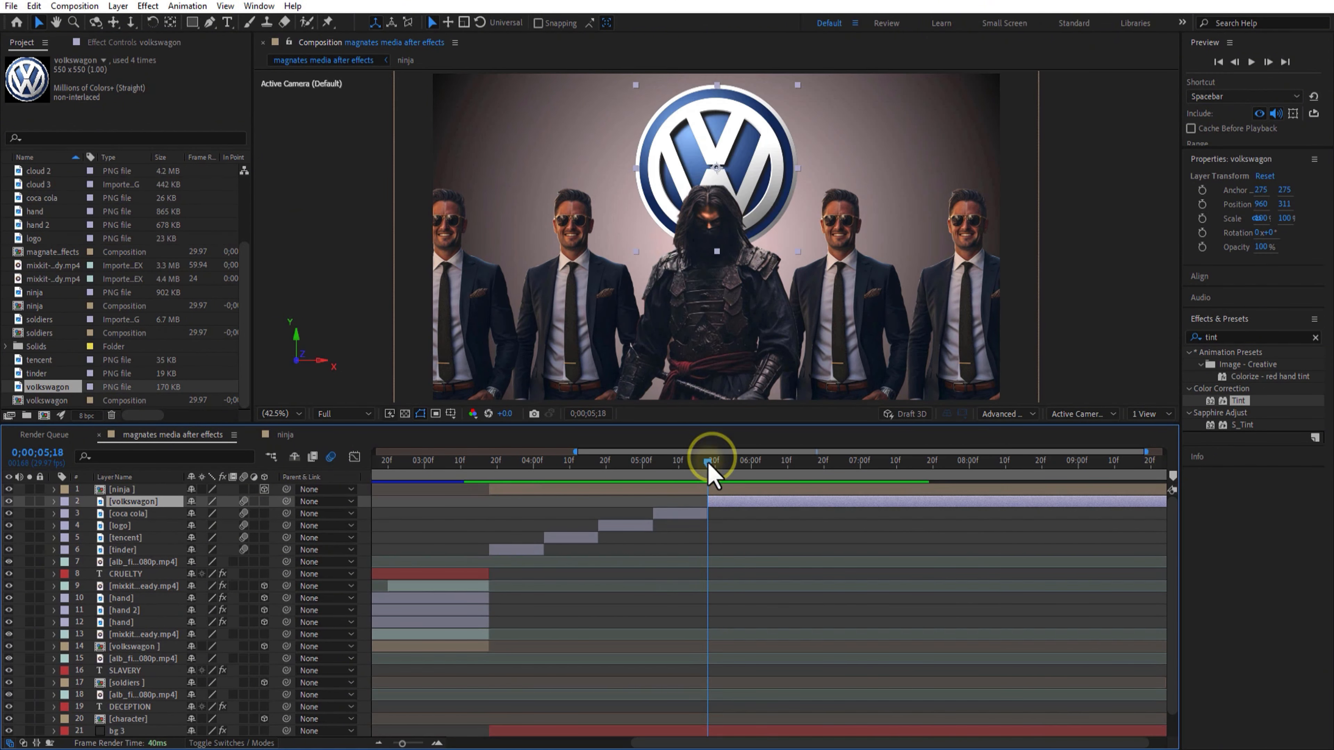
- In the ninja composition, cover the ninja's eyes with two narrow red ellipses on separate shape layers, angled to match the eyes
{"action": "double_click", "coordinate": [718, 490]}
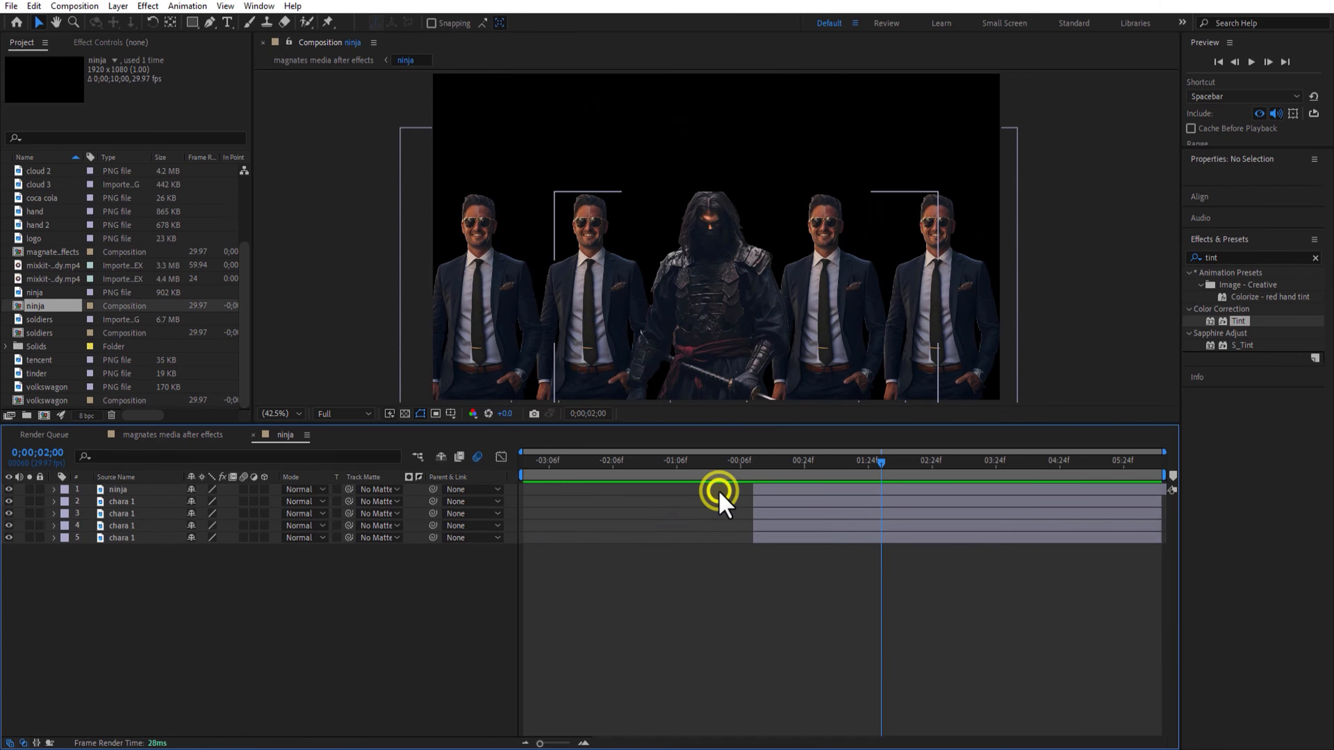
{"action": "left_click", "coordinate": [882, 490]}
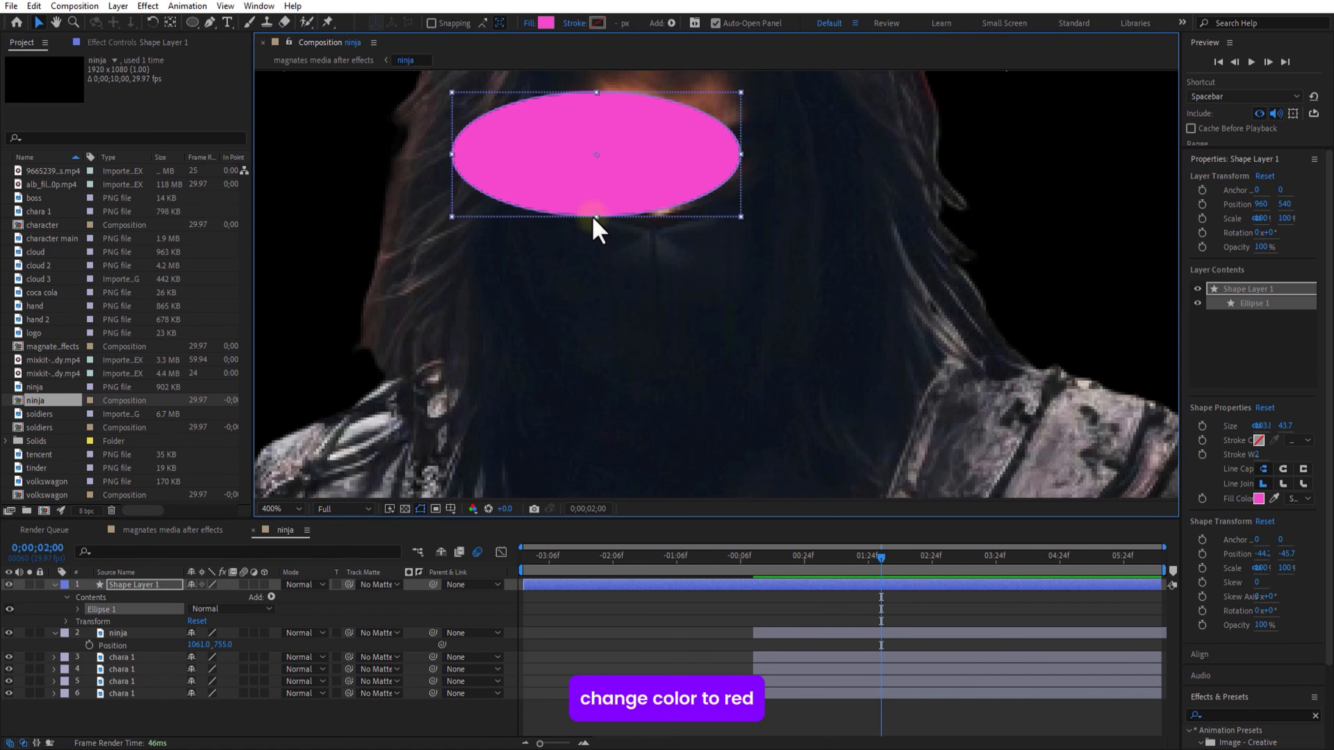
{"action": "left_click_drag", "start_coordinate": [595, 221], "coordinate": [641, 147]}
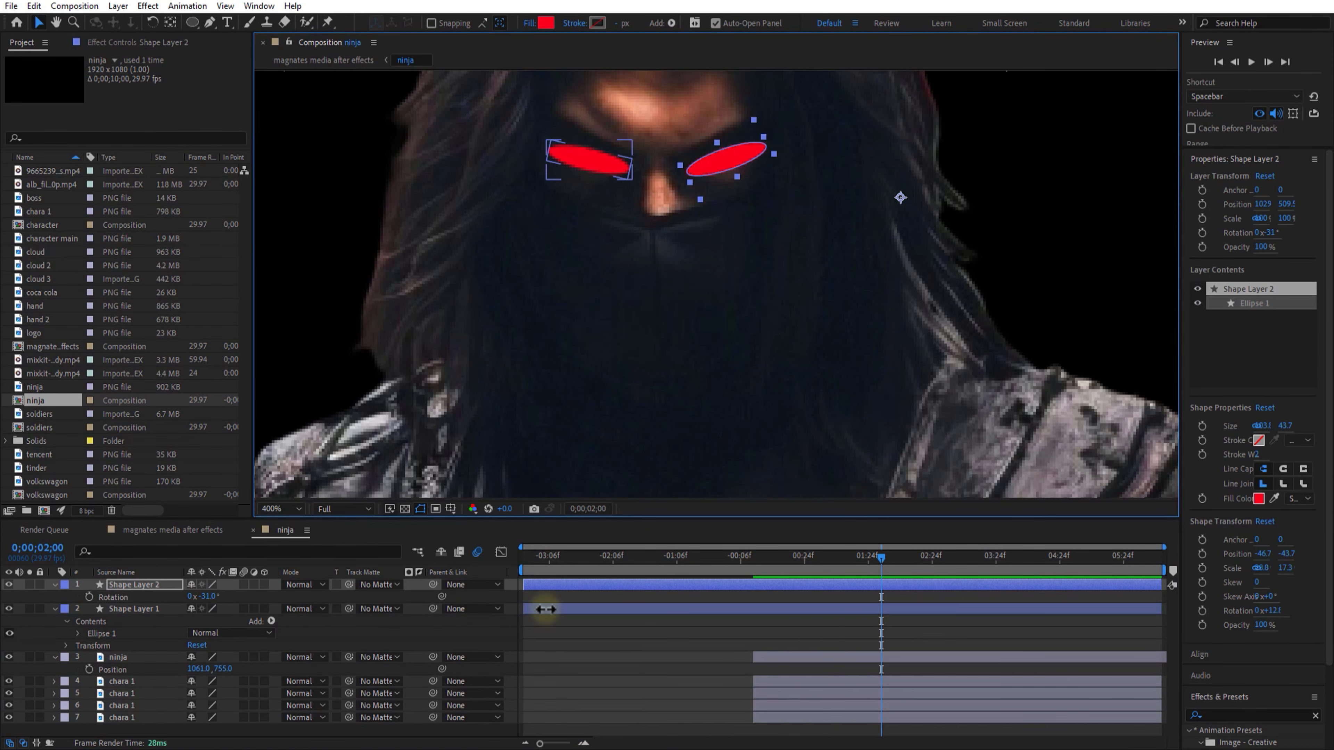
- Start both eye shape layers at 0;00;02;00, then split them frame by frame and delete alternate pieces to create a flicker
{"action": "left_click_drag", "start_coordinate": [544, 610], "coordinate": [883, 610]}
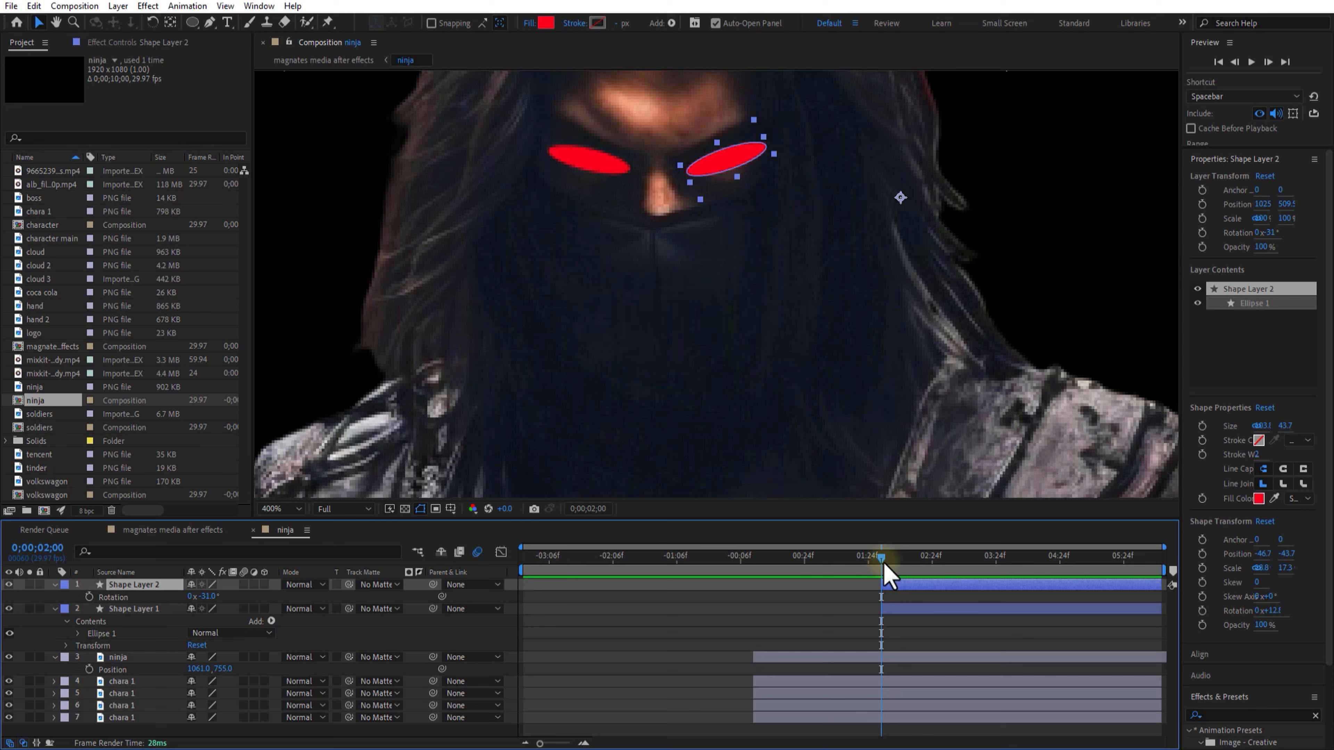
{"action": "key", "text": "ctrl+shift+d"}
{"action": "left_click", "coordinate": [897, 620]}
{"action": "key", "text": "ctrl+shift+d"}
{"action": "key", "text": "Page_Down"}
{"action": "key", "text": "Page_Down"}
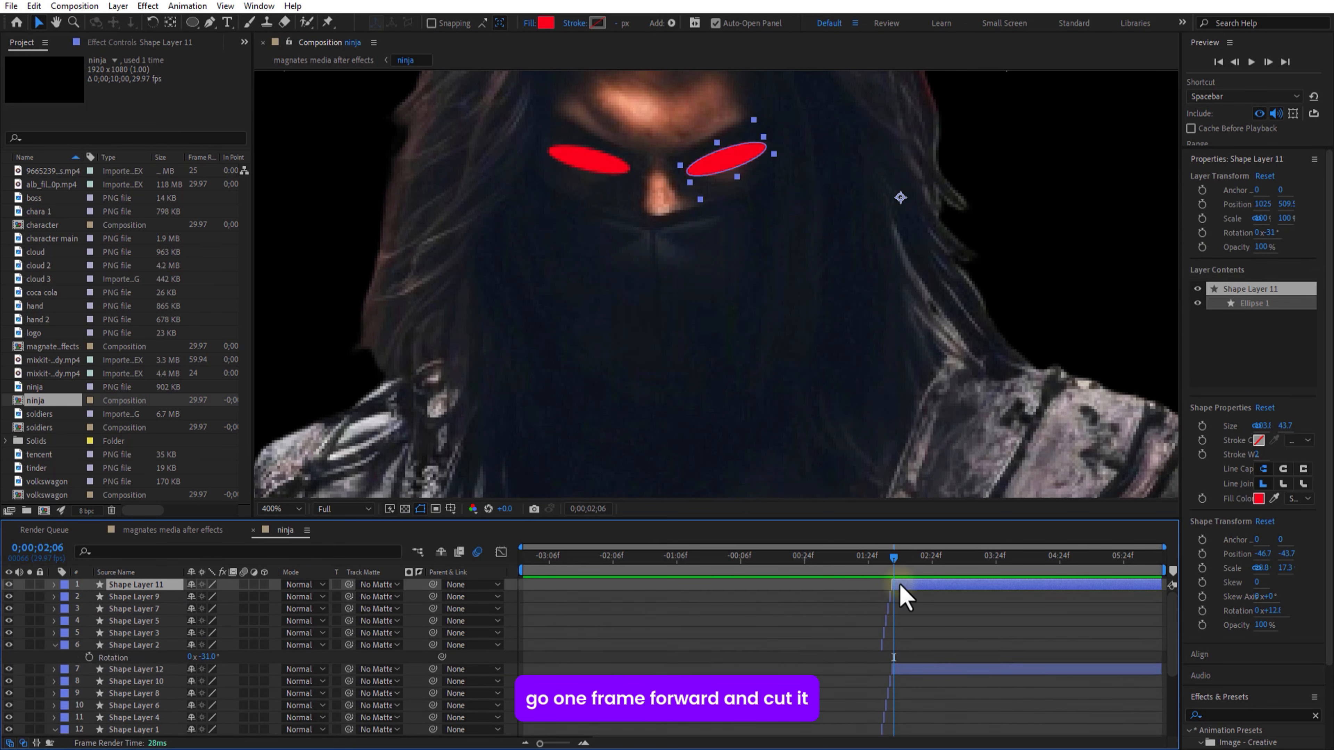
{"action": "left_click", "coordinate": [900, 614]}
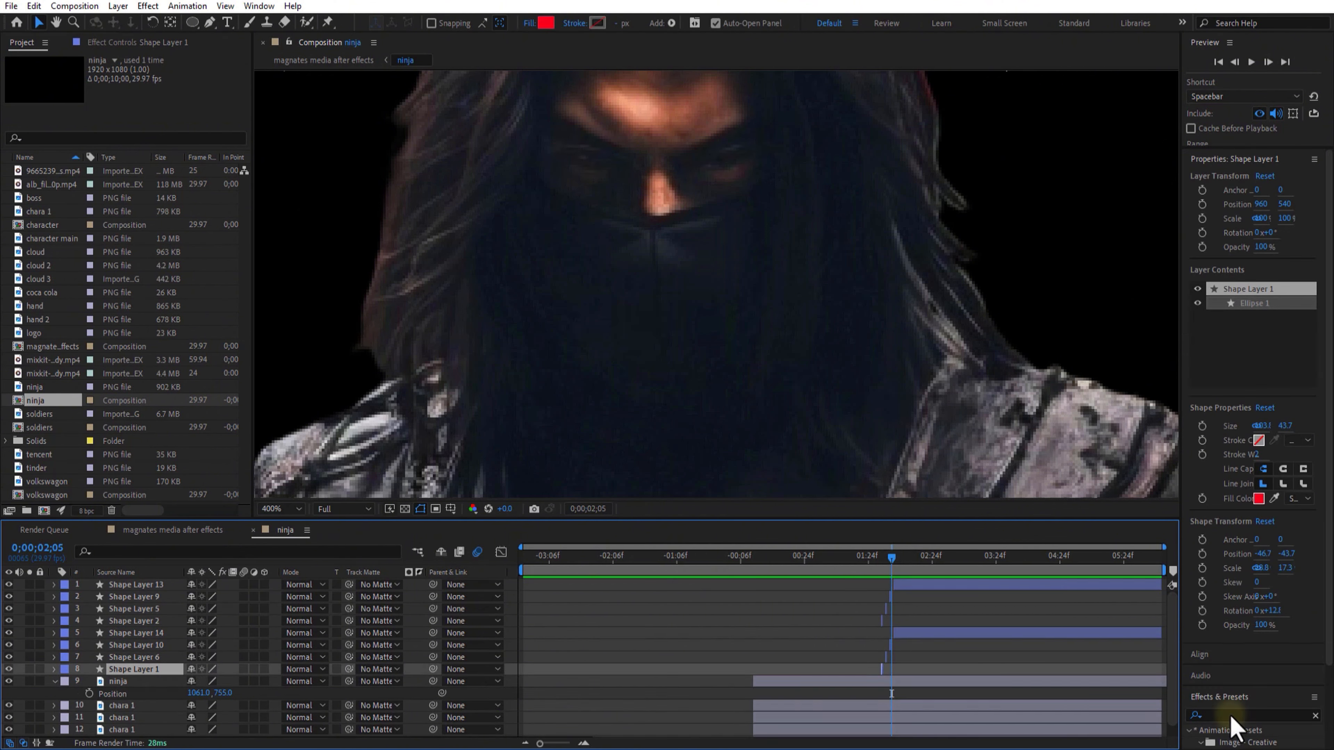
- Find the Stylize Glow effect and apply it to Shape Layer 1
{"action": "left_click", "coordinate": [1230, 699]}
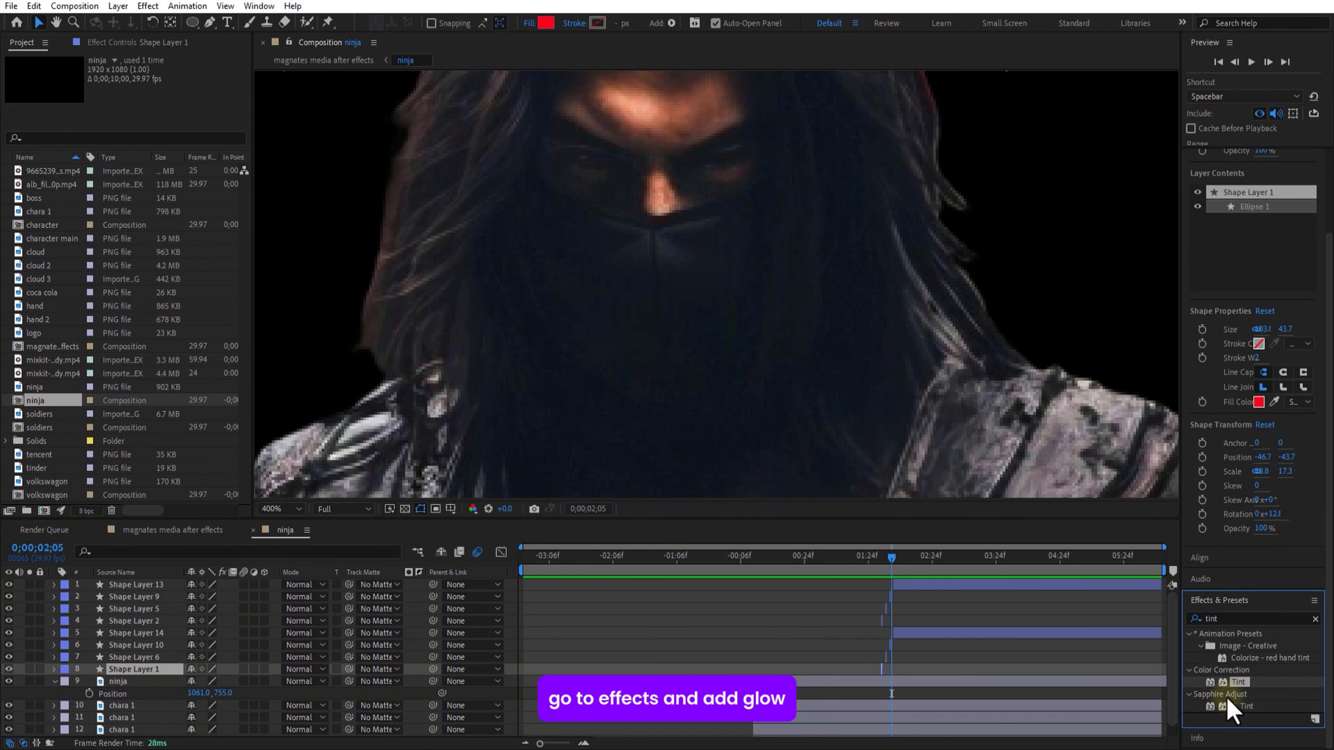
{"action": "type", "text": "tint"}
{"action": "key", "text": "BackSpace"}
{"action": "key", "text": "BackSpace"}
{"action": "key", "text": "BackSpace"}
{"action": "key", "text": "BackSpace"}
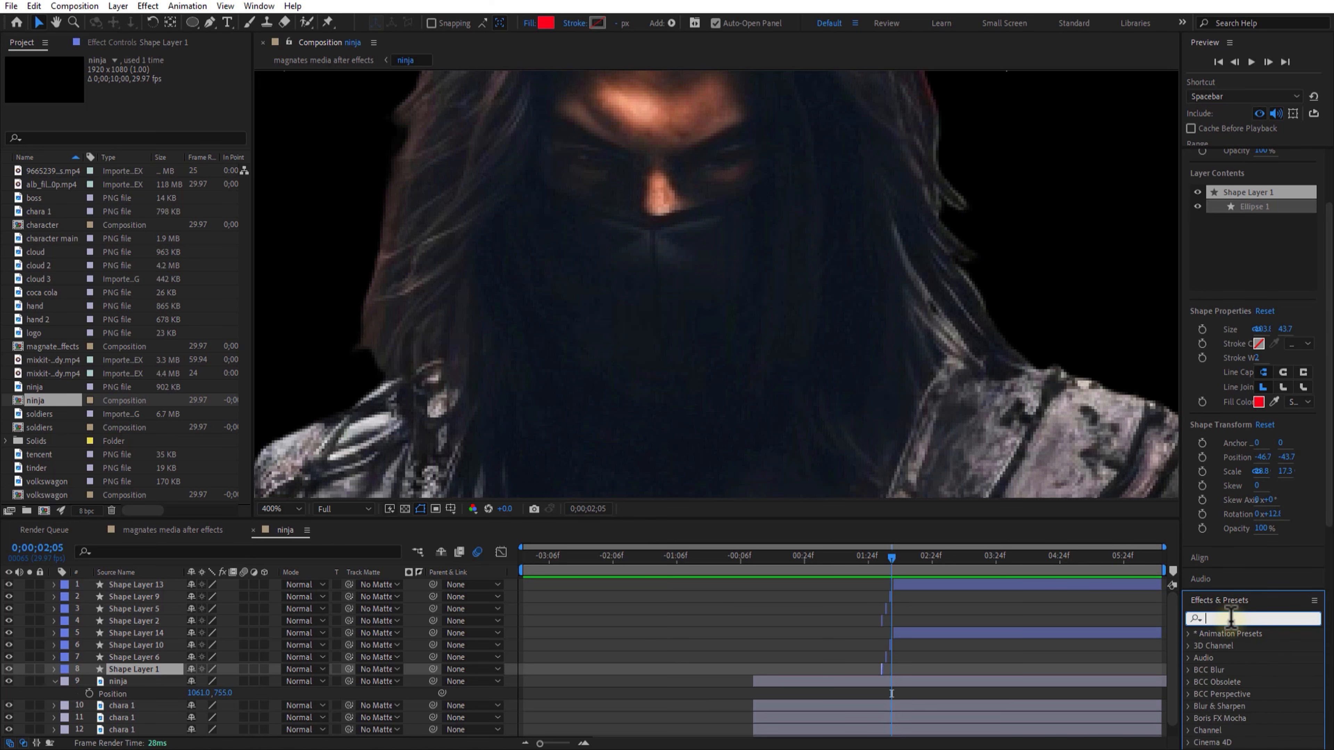
{"action": "type", "text": "glow"}
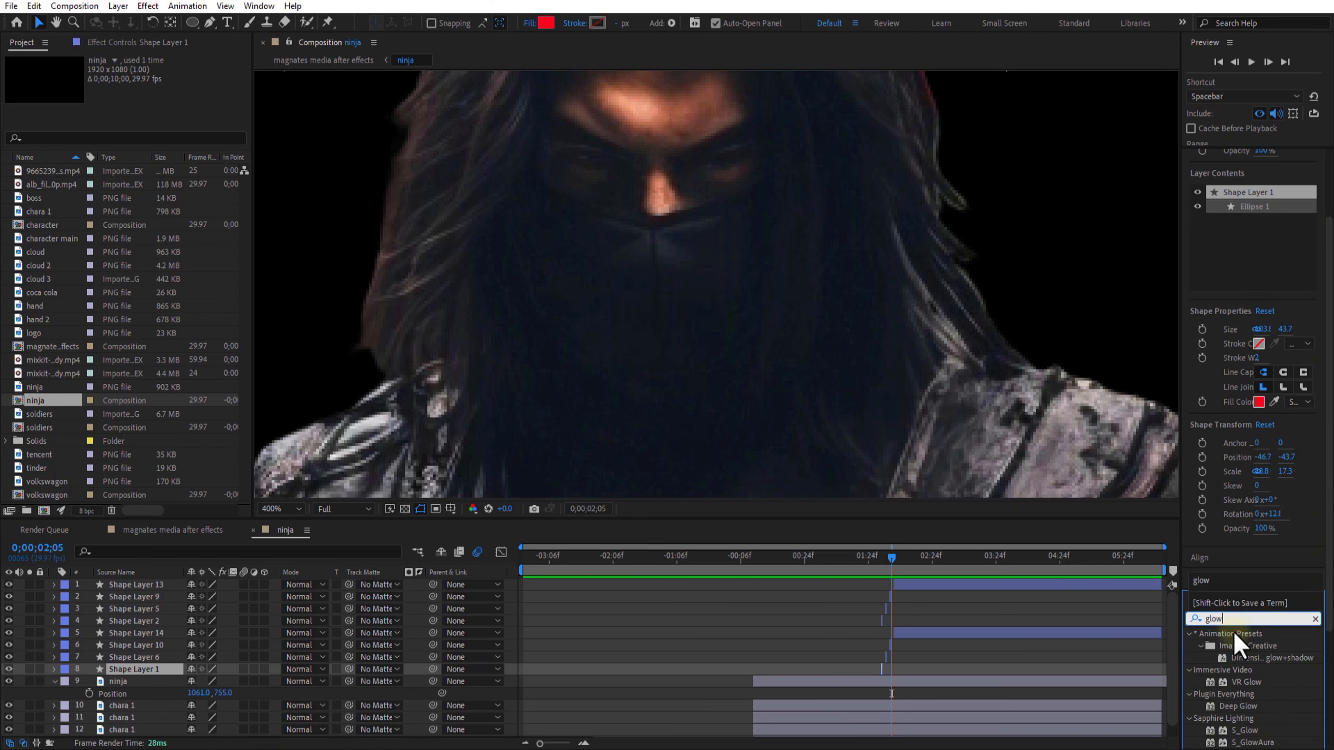
{"action": "scroll", "coordinate": [1237, 639], "scroll_direction": "down", "scroll_amount": 3}
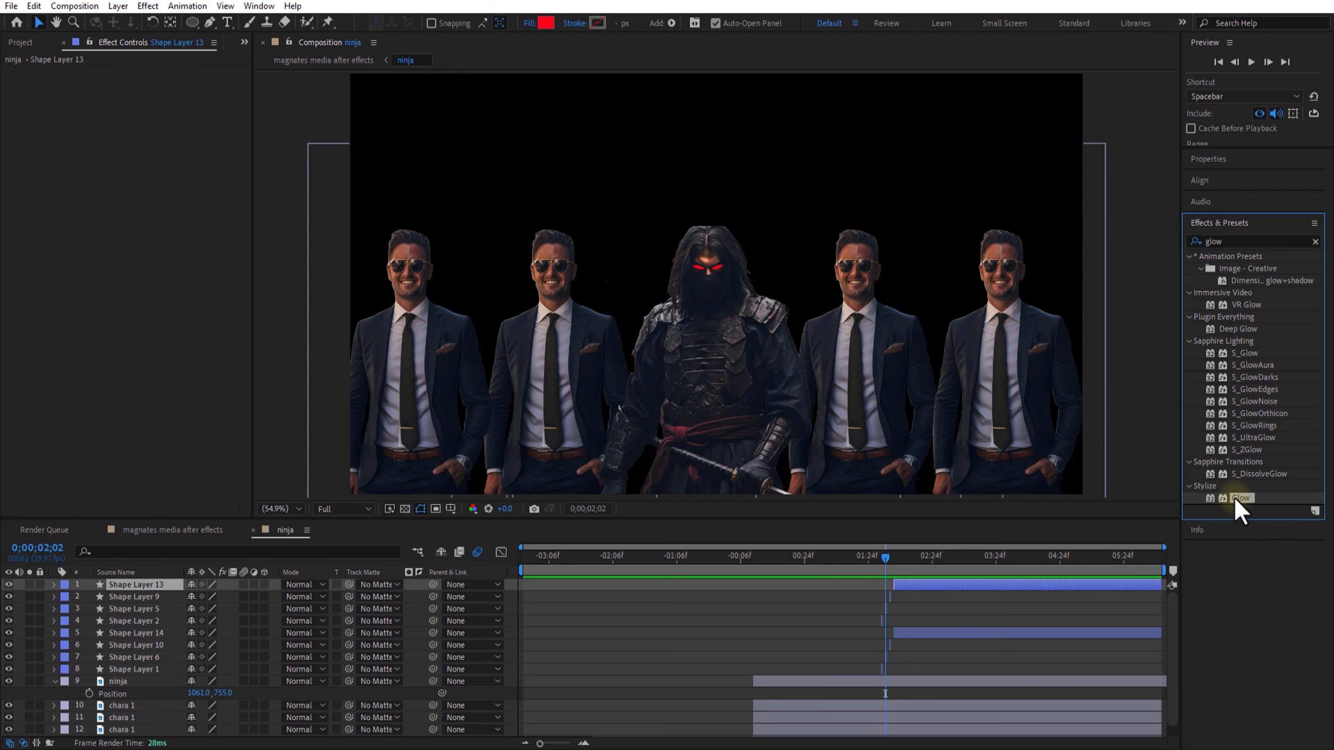
{"action": "left_click_drag", "start_coordinate": [1236, 501], "coordinate": [231, 693]}
{"action": "left_click_drag", "start_coordinate": [137, 682], "coordinate": [135, 681]}
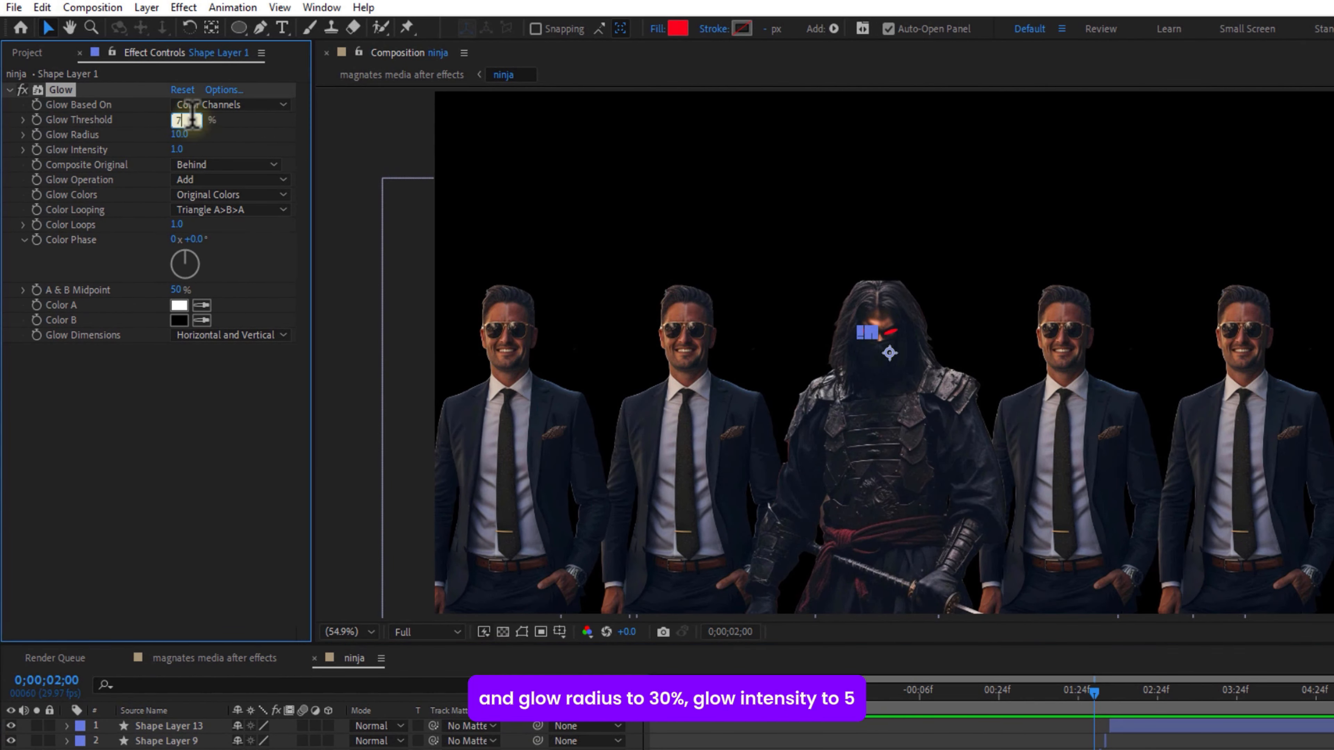
- Set Shape Layer 1's Glow Threshold to 70%, Glow Radius to 30 and Glow Intensity to 5
{"action": "type", "text": "0"}
{"action": "key", "text": "Return"}
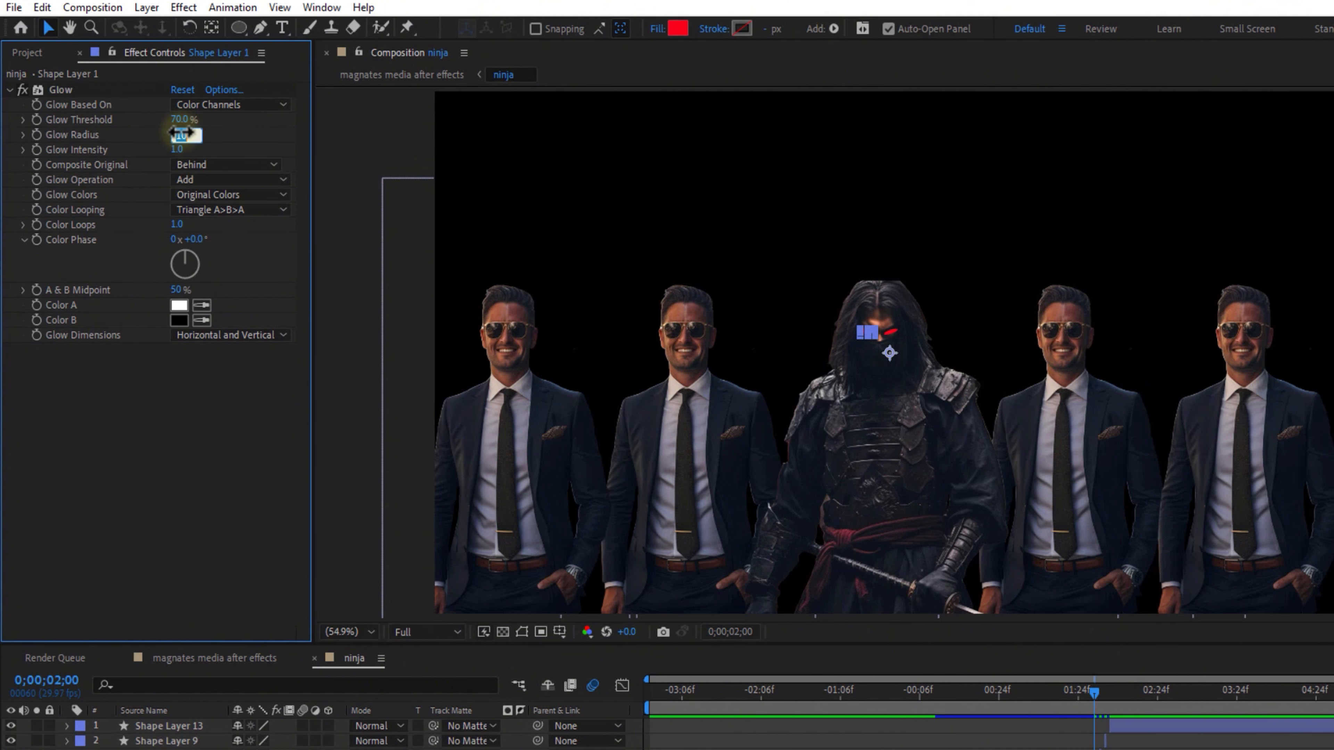
{"action": "key", "text": "Return"}
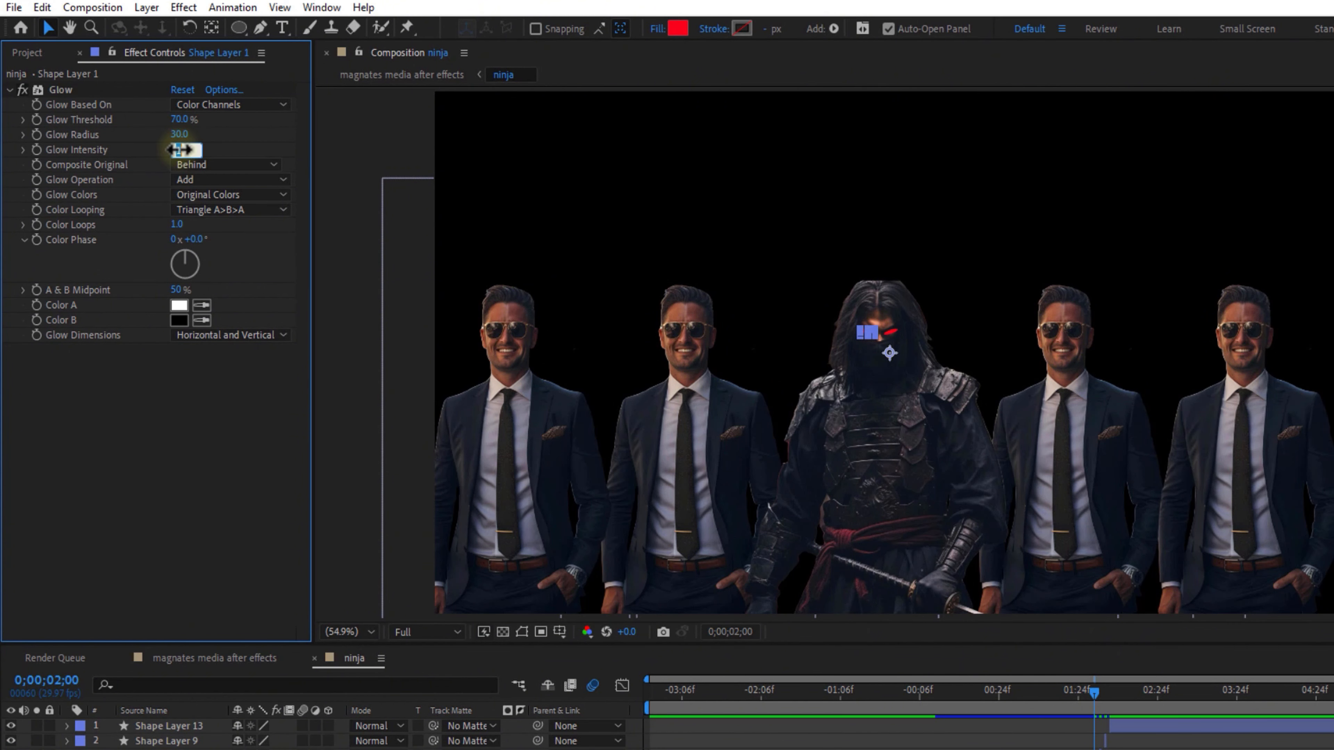
{"action": "type", "text": "5"}
{"action": "key", "text": "Return"}
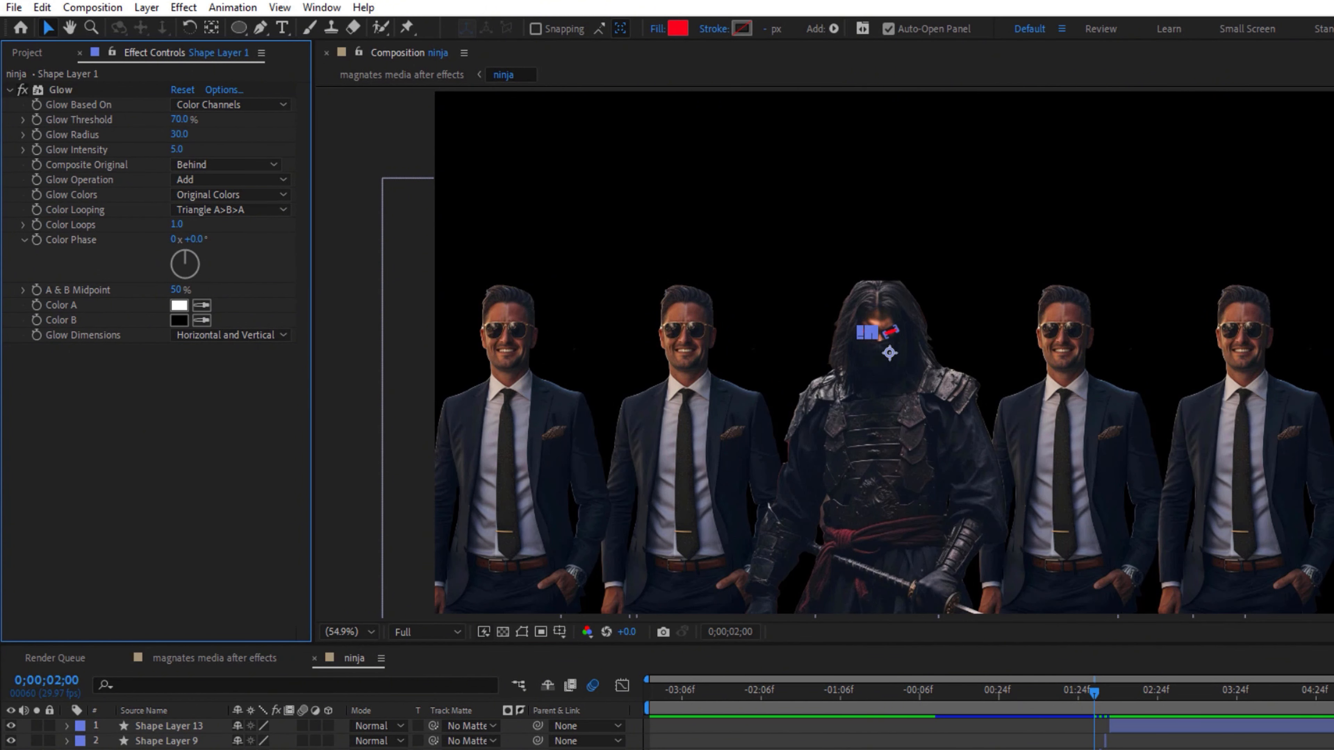
- Copy the Glow effect from Shape Layer 1 to Shape Layers 6, 10 and 14
{"action": "left_click", "coordinate": [315, 748]}
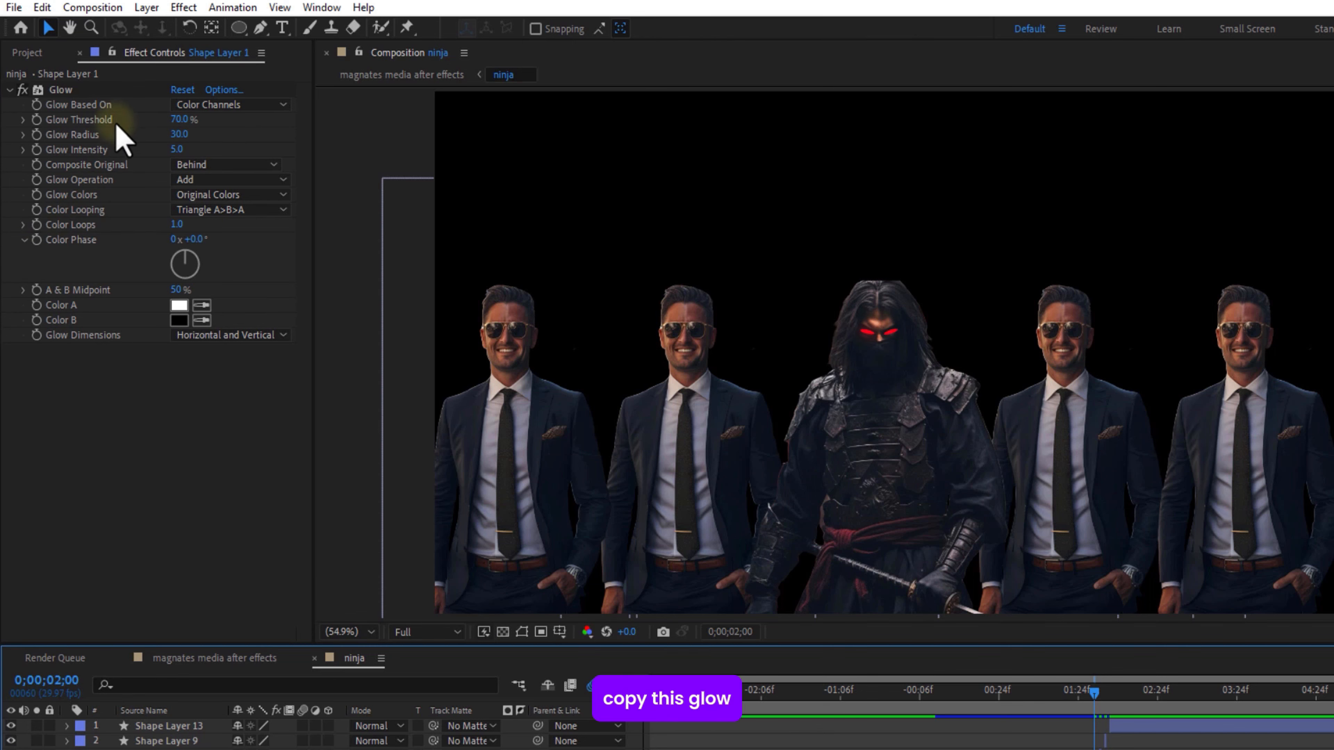
{"action": "left_click", "coordinate": [62, 90]}
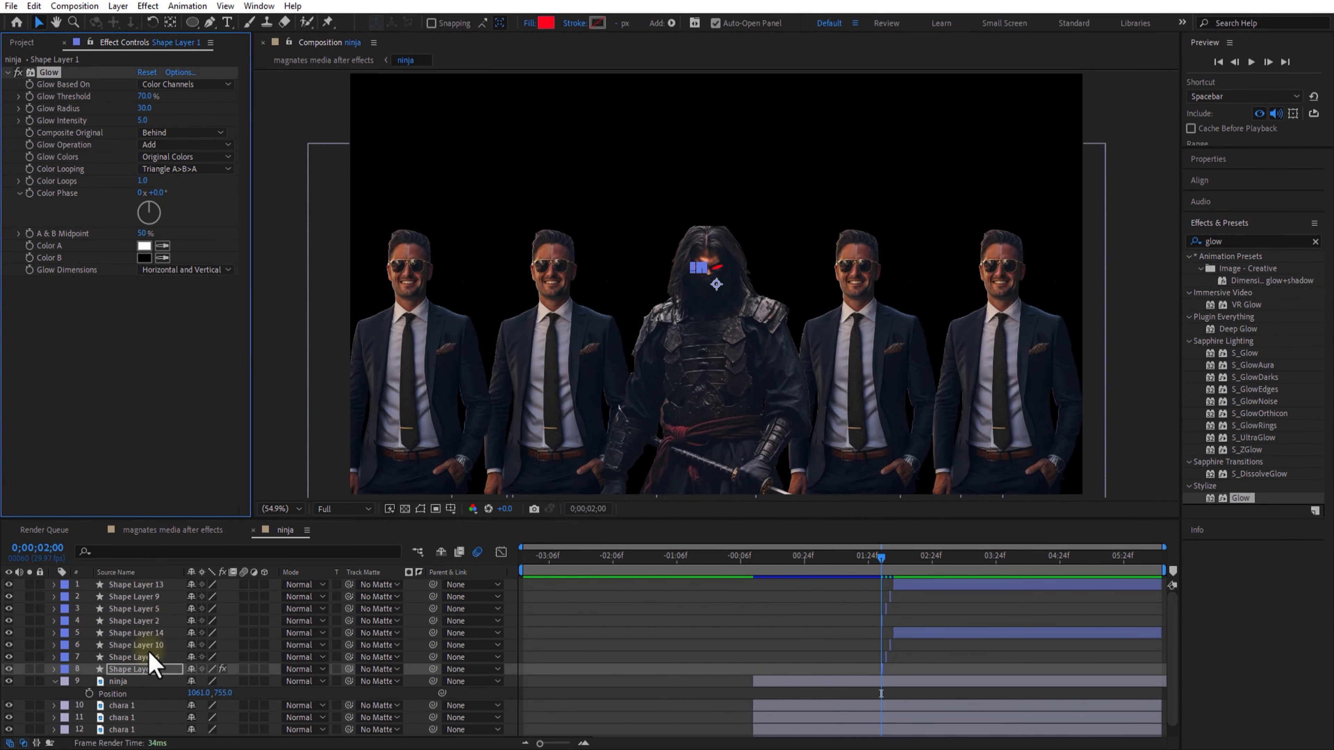
{"action": "left_click", "coordinate": [138, 657]}
{"action": "key", "text": "ctrl+v"}
{"action": "left_click", "coordinate": [143, 646]}
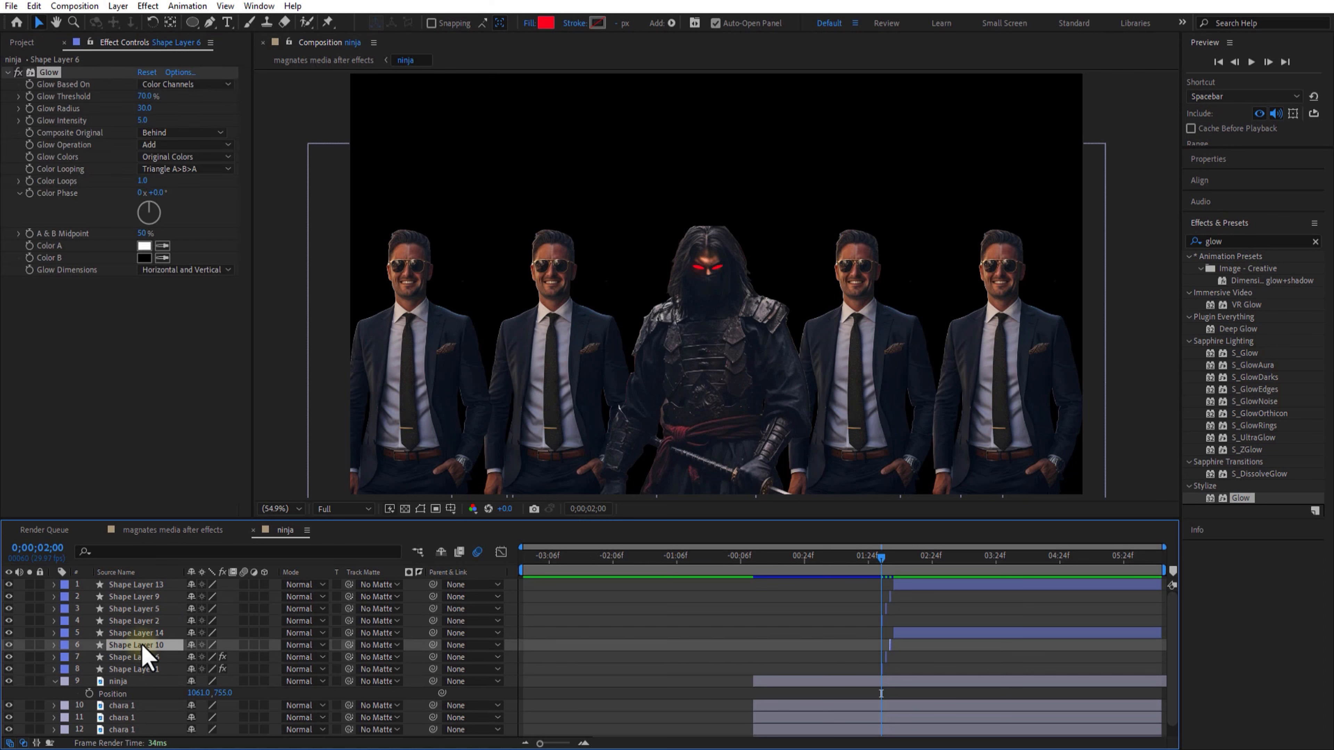
{"action": "key", "text": "ctrl+v"}
{"action": "left_click", "coordinate": [142, 633]}
{"action": "key", "text": "ctrl+v"}
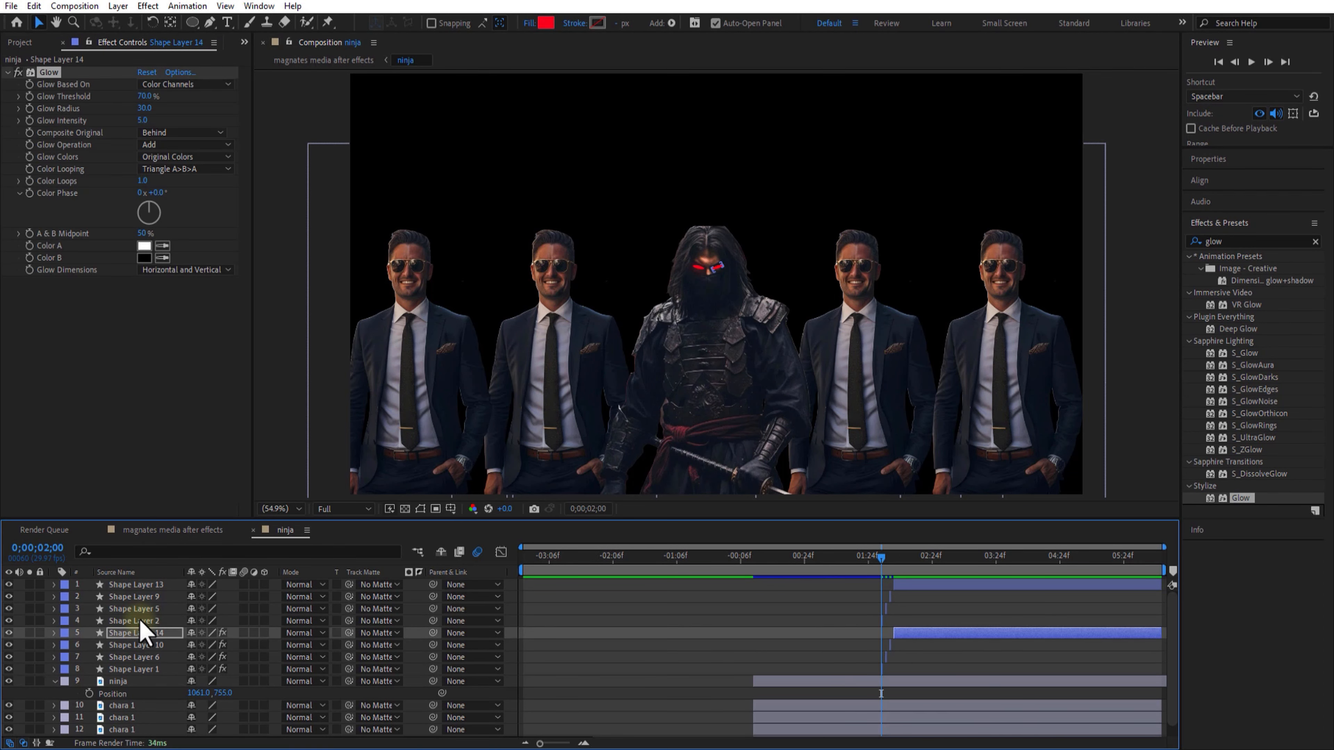
- Paste the copied Glow effect onto the other eye's Shape Layers 2, 5, 9 and 13
{"action": "left_click", "coordinate": [141, 622]}
{"action": "key", "text": "ctrl+v"}
{"action": "left_click", "coordinate": [141, 610]}
{"action": "key", "text": "ctrl+v"}
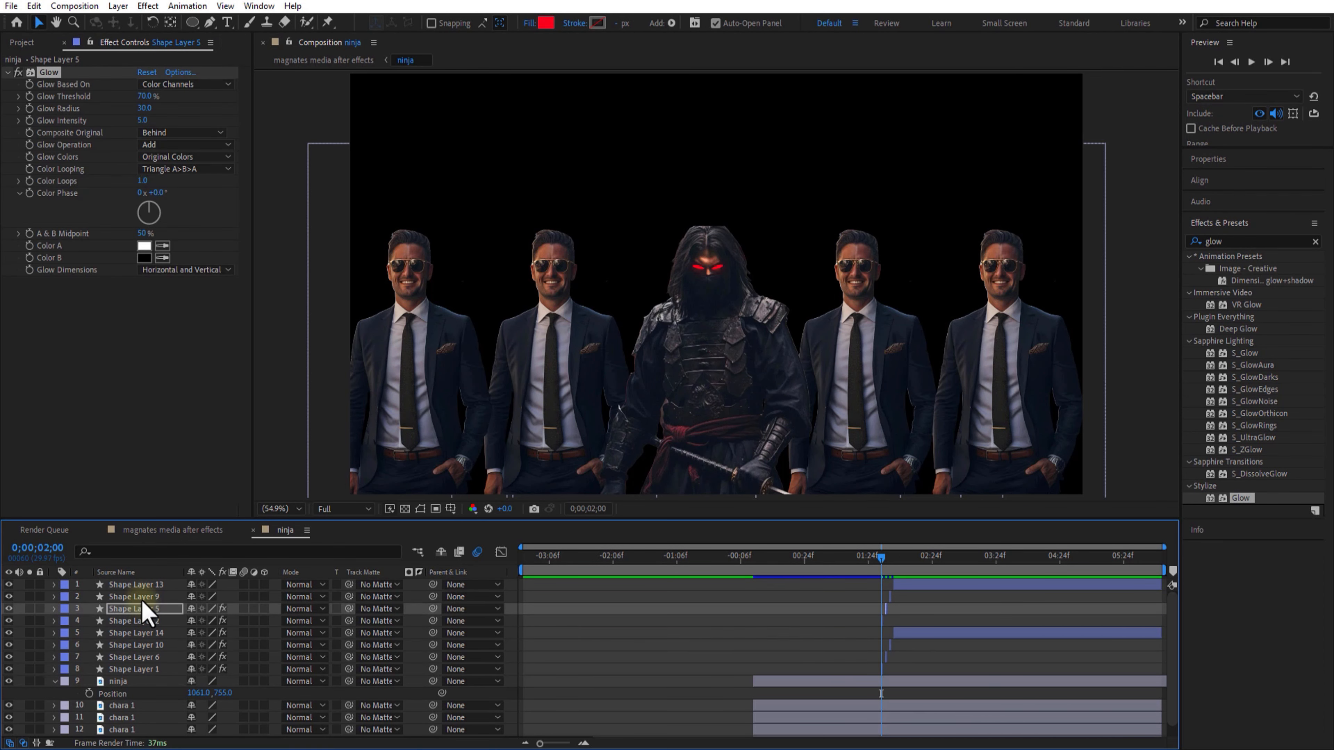
{"action": "left_click", "coordinate": [142, 598]}
{"action": "key", "text": "ctrl+v"}
{"action": "left_click", "coordinate": [146, 586]}
{"action": "key", "text": "ctrl+v"}
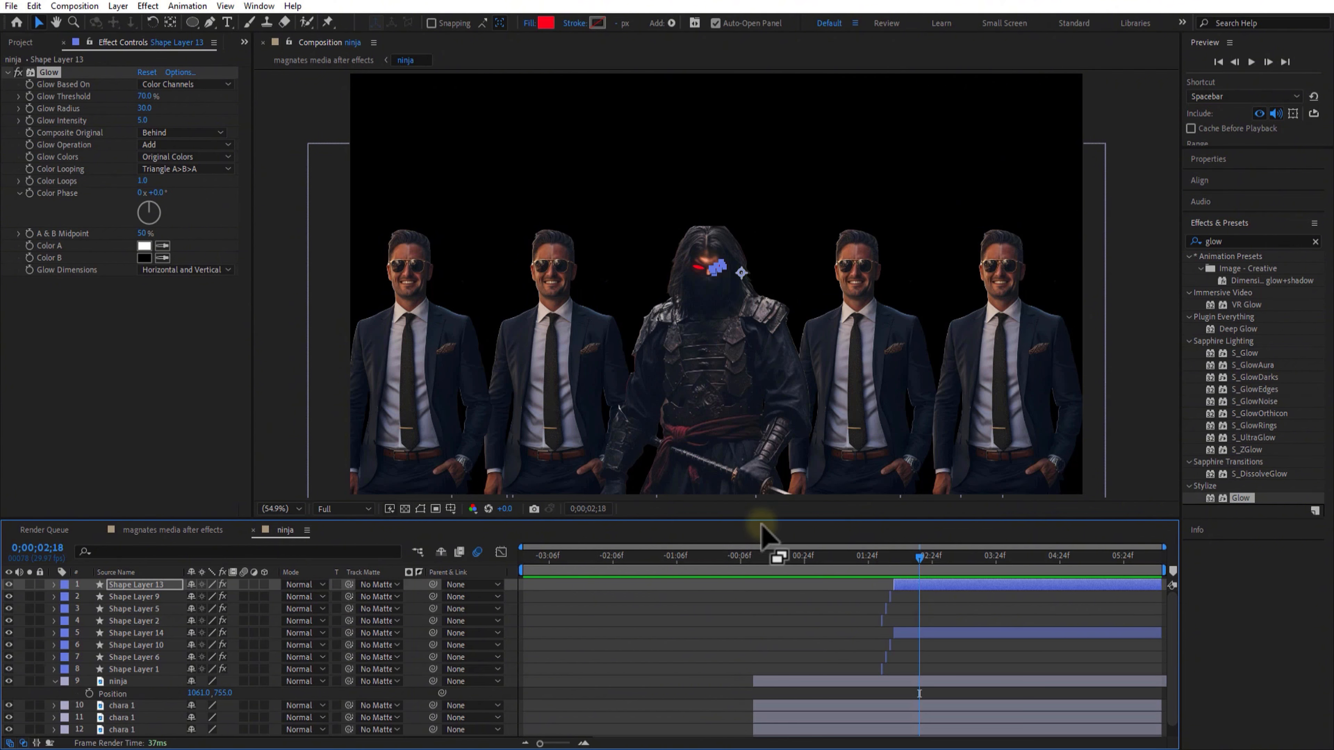
{"action": "left_click_drag", "start_coordinate": [763, 520], "coordinate": [759, 454]}
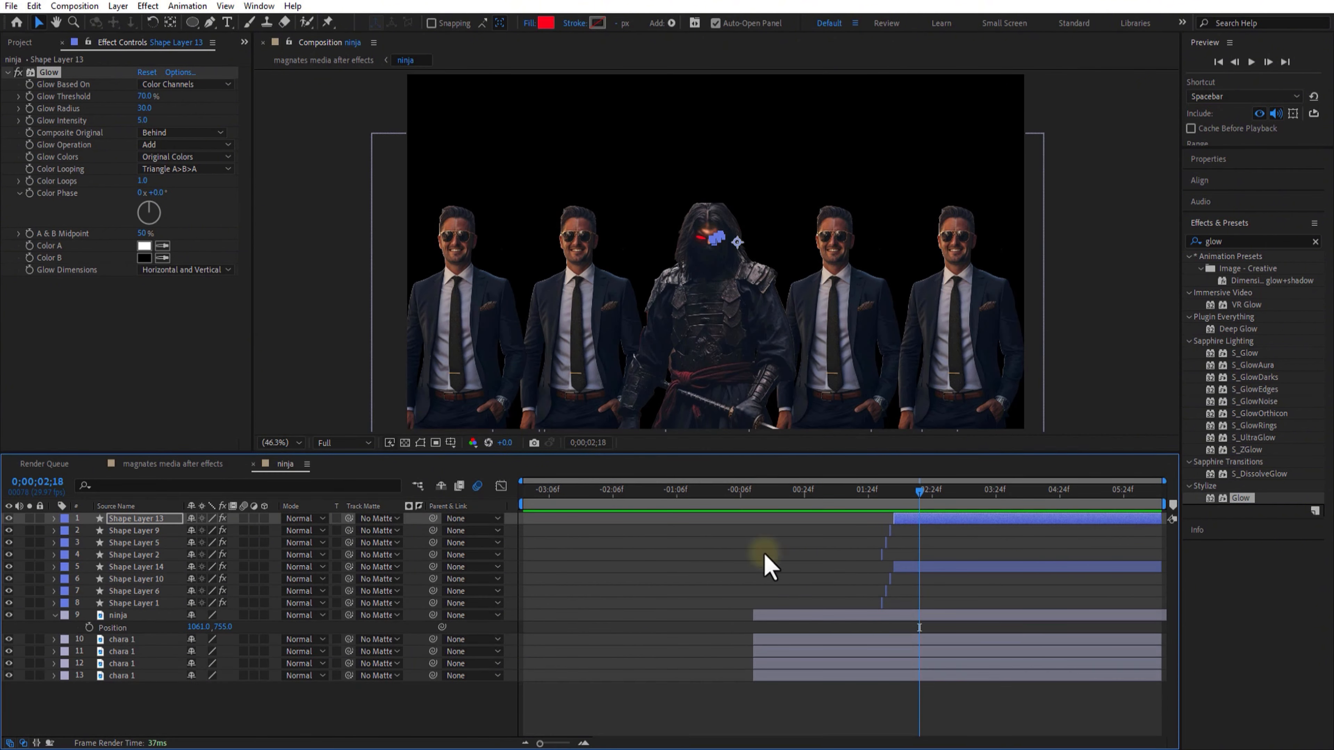
- Return to the main composition and split the ninja layer at 0;00;07;00
{"action": "left_click", "coordinate": [193, 466]}
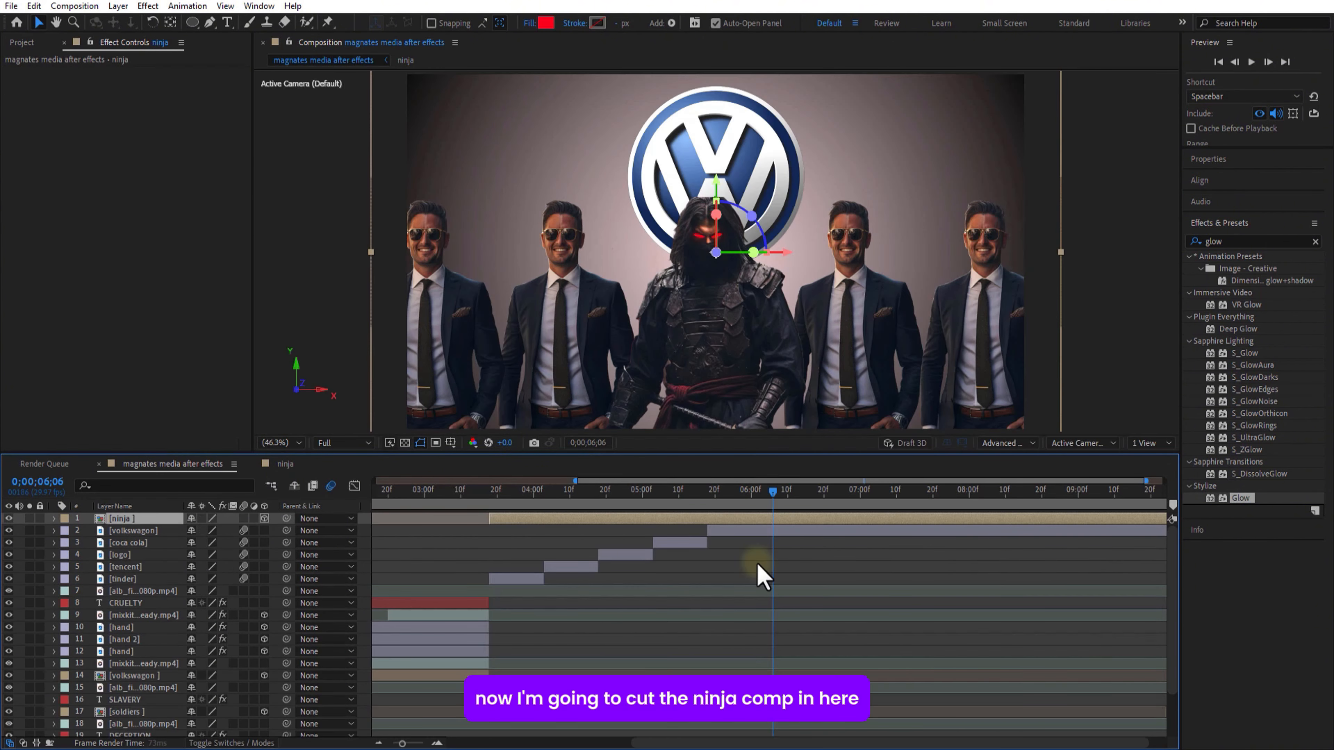
{"action": "left_click_drag", "start_coordinate": [772, 492], "coordinate": [864, 531]}
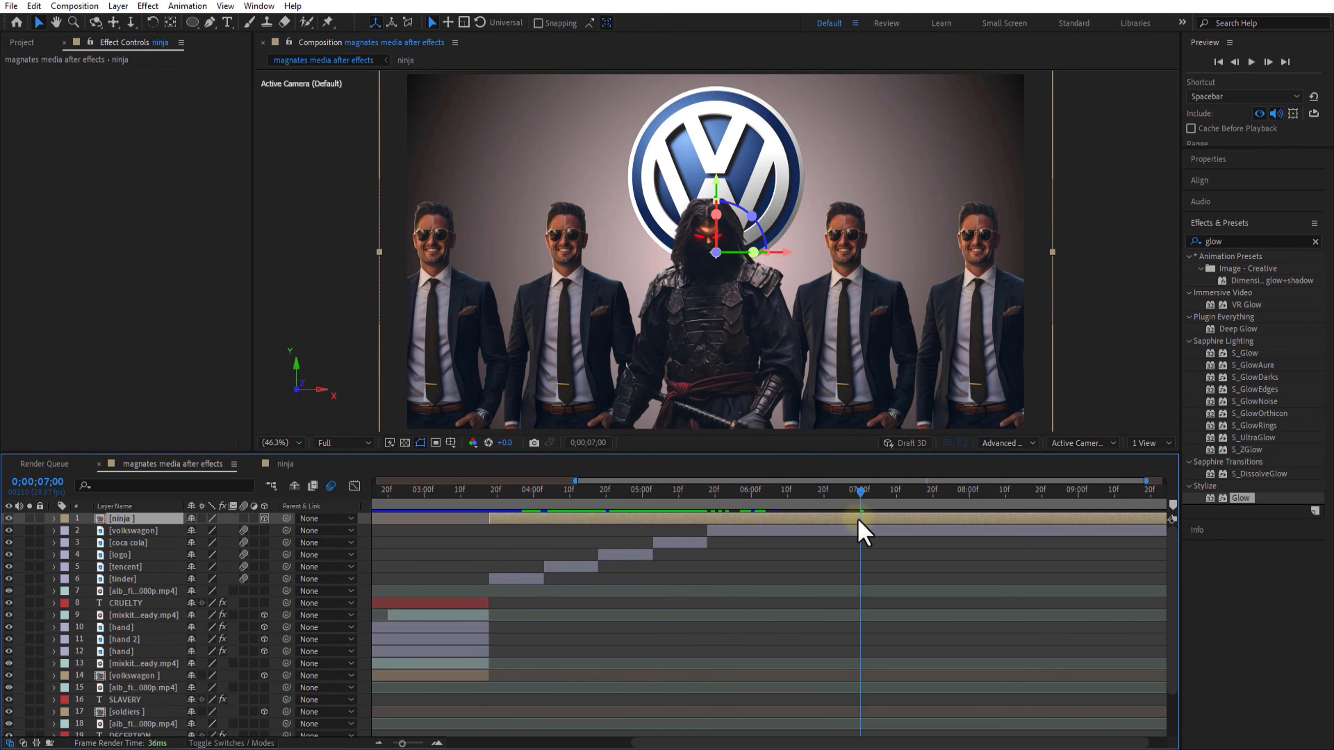
{"action": "key", "text": "ctrl+shift+d"}
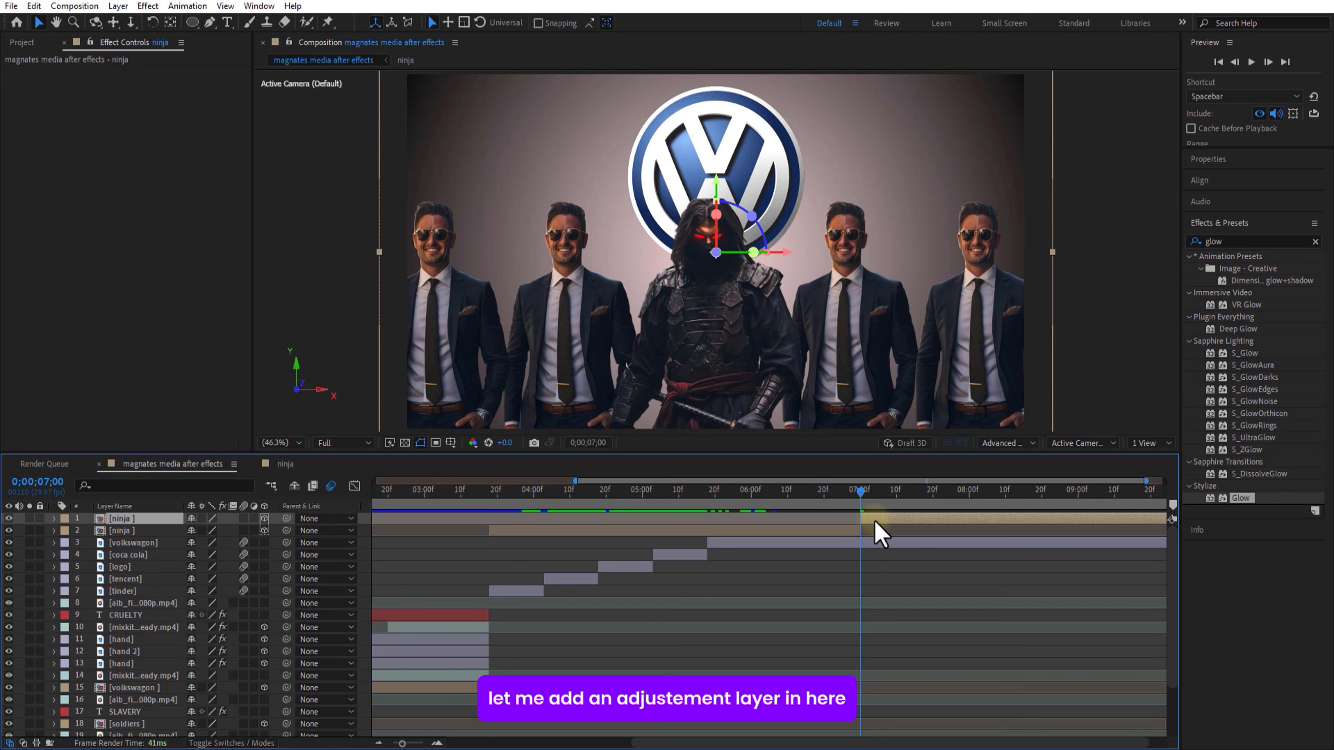
- Add a new adjustment layer to the main composition and apply the Channel Invert effect to it
{"action": "right_click", "coordinate": [21, 534]}
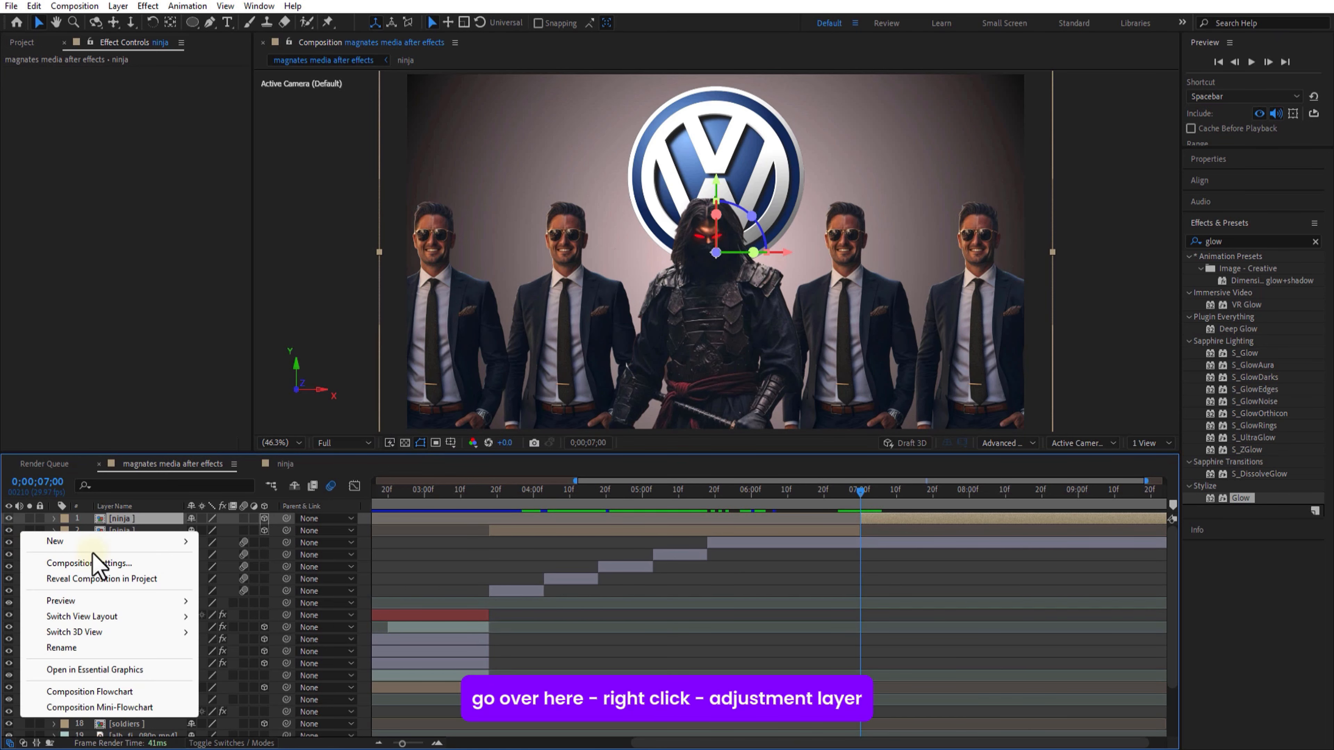
{"action": "mouse_move", "coordinate": [105, 542]}
{"action": "left_click", "coordinate": [279, 652]}
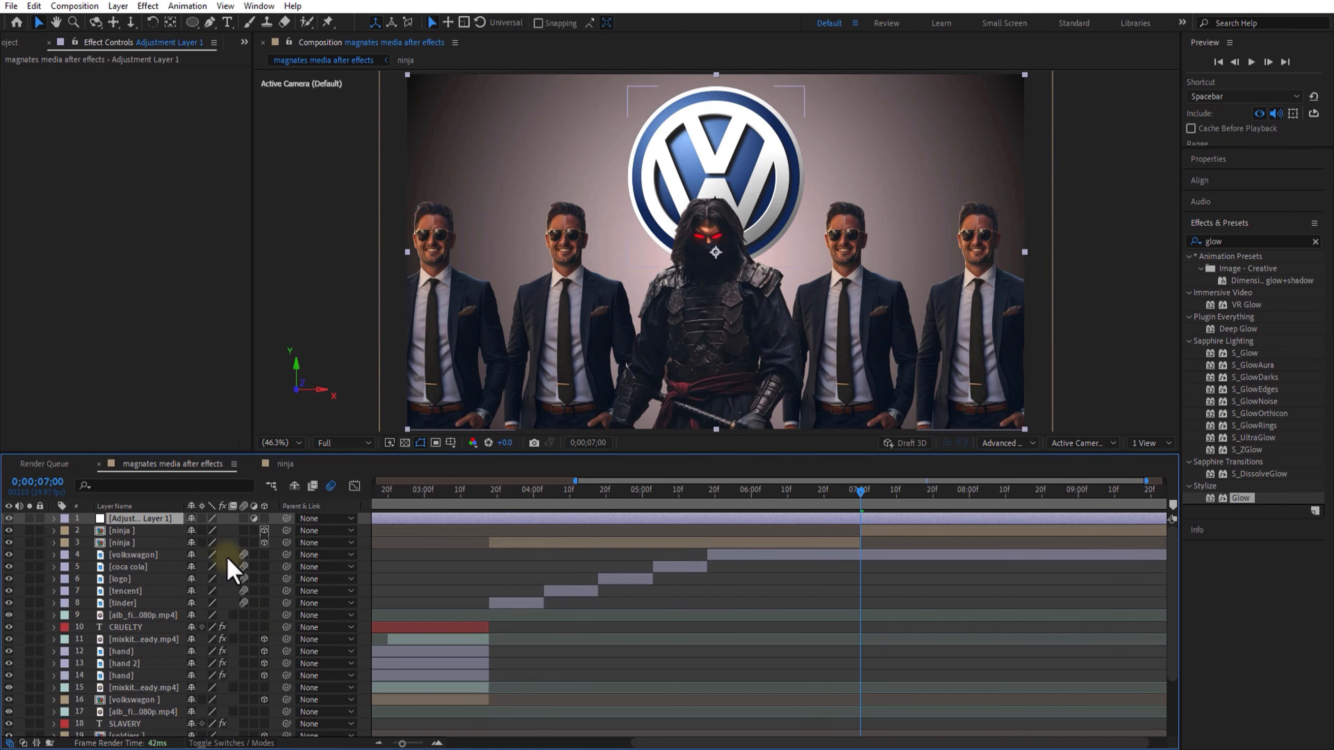
{"action": "left_click", "coordinate": [1223, 241]}
{"action": "type", "text": "in"}
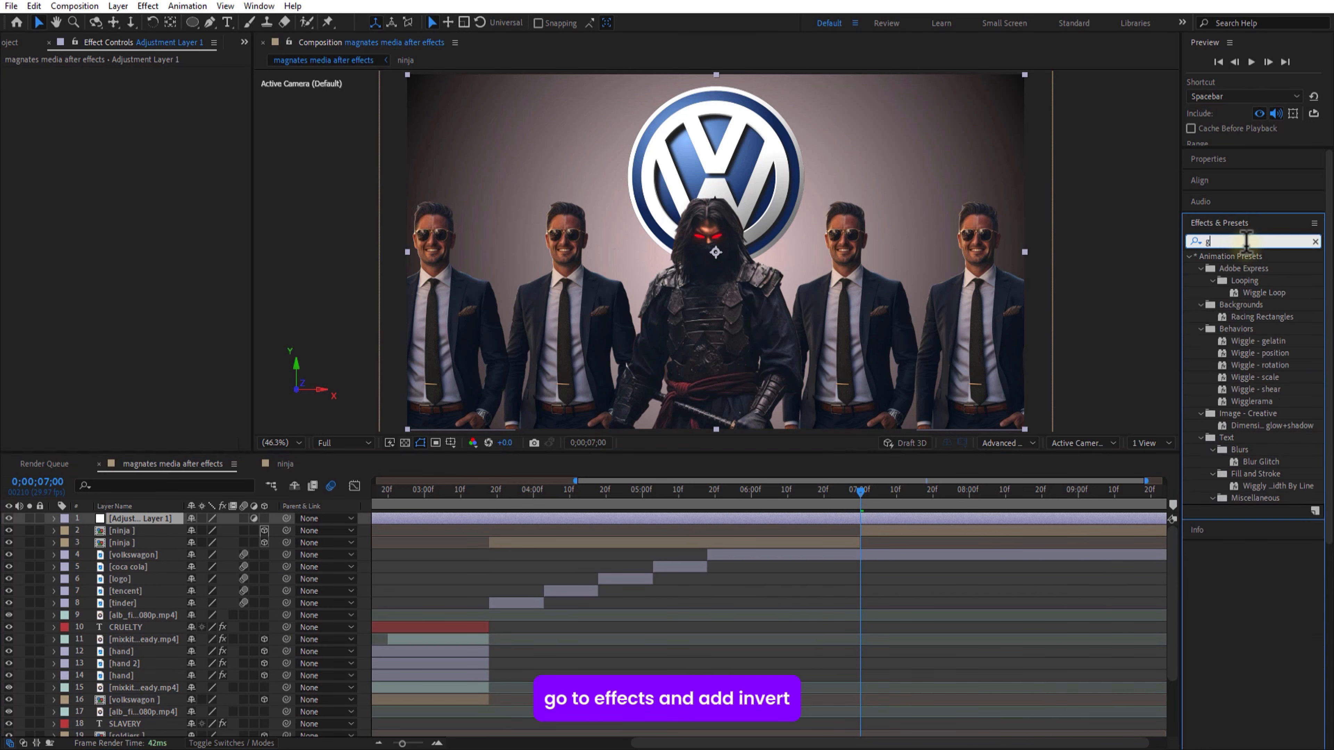
{"action": "type", "text": "vert"}
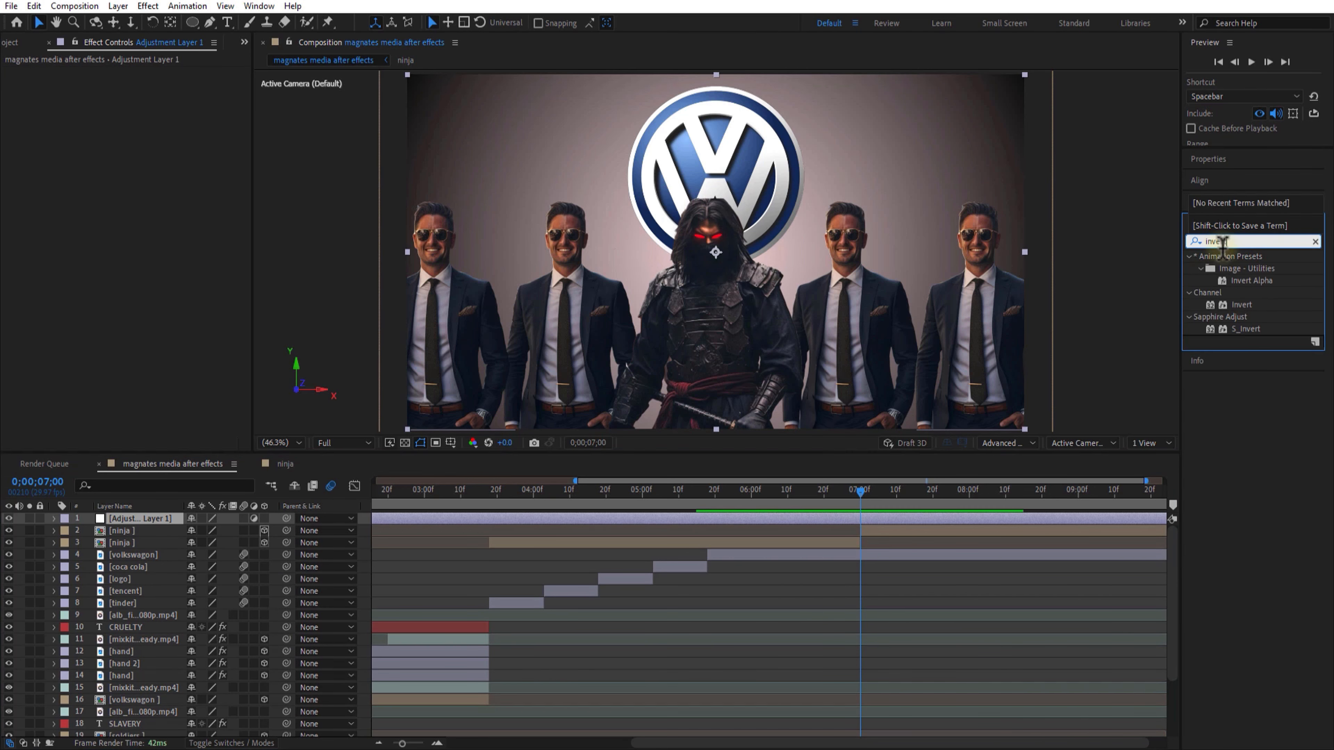
{"action": "left_click", "coordinate": [1240, 305]}
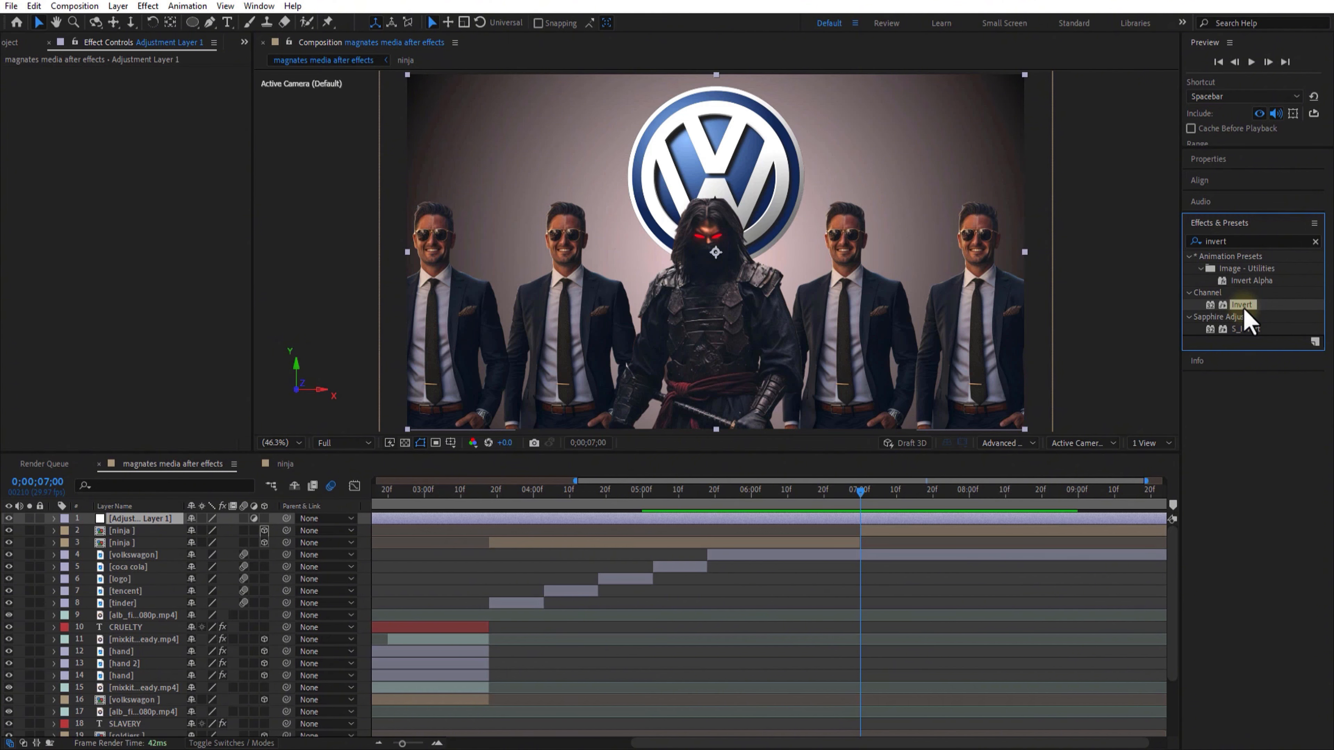
{"action": "left_click_drag", "start_coordinate": [1245, 312], "coordinate": [149, 519]}
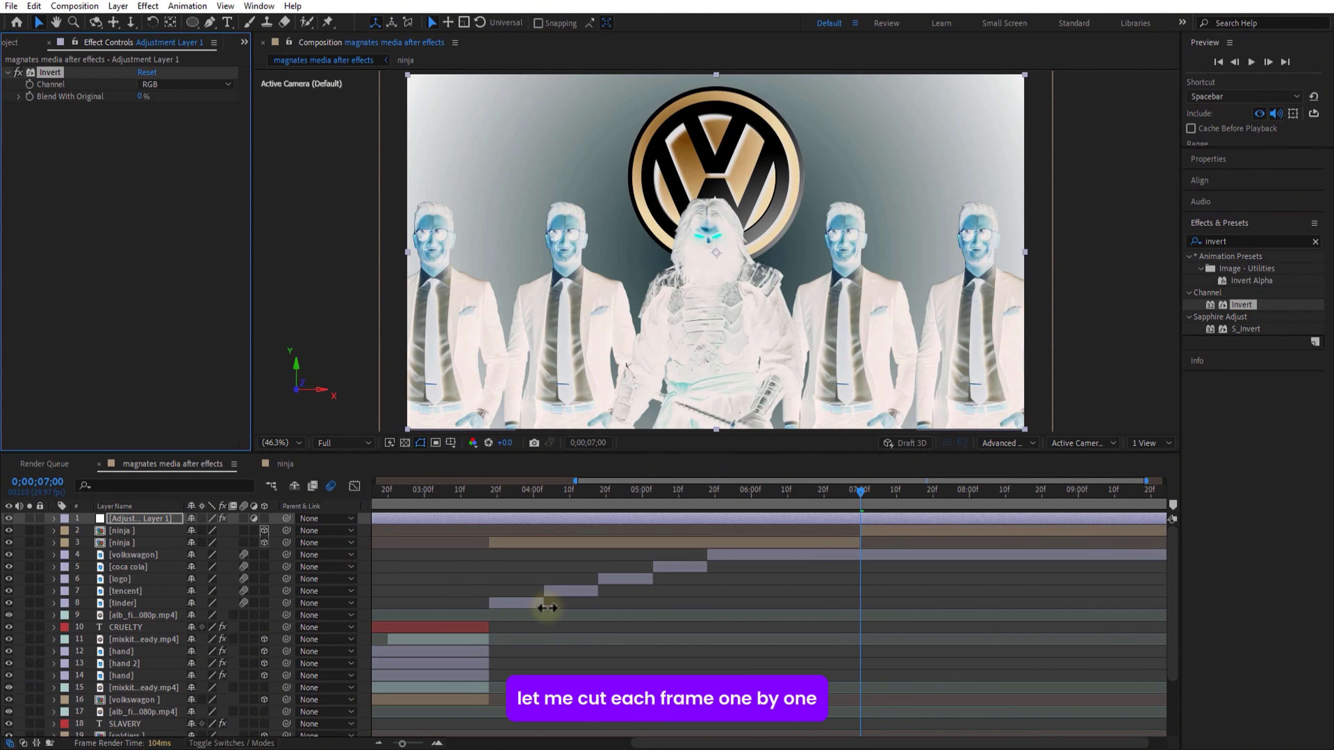
- Split the adjustment layer at 0;00;07;00 and delete the part before the cut
{"action": "key", "text": "ctrl+shift+d"}
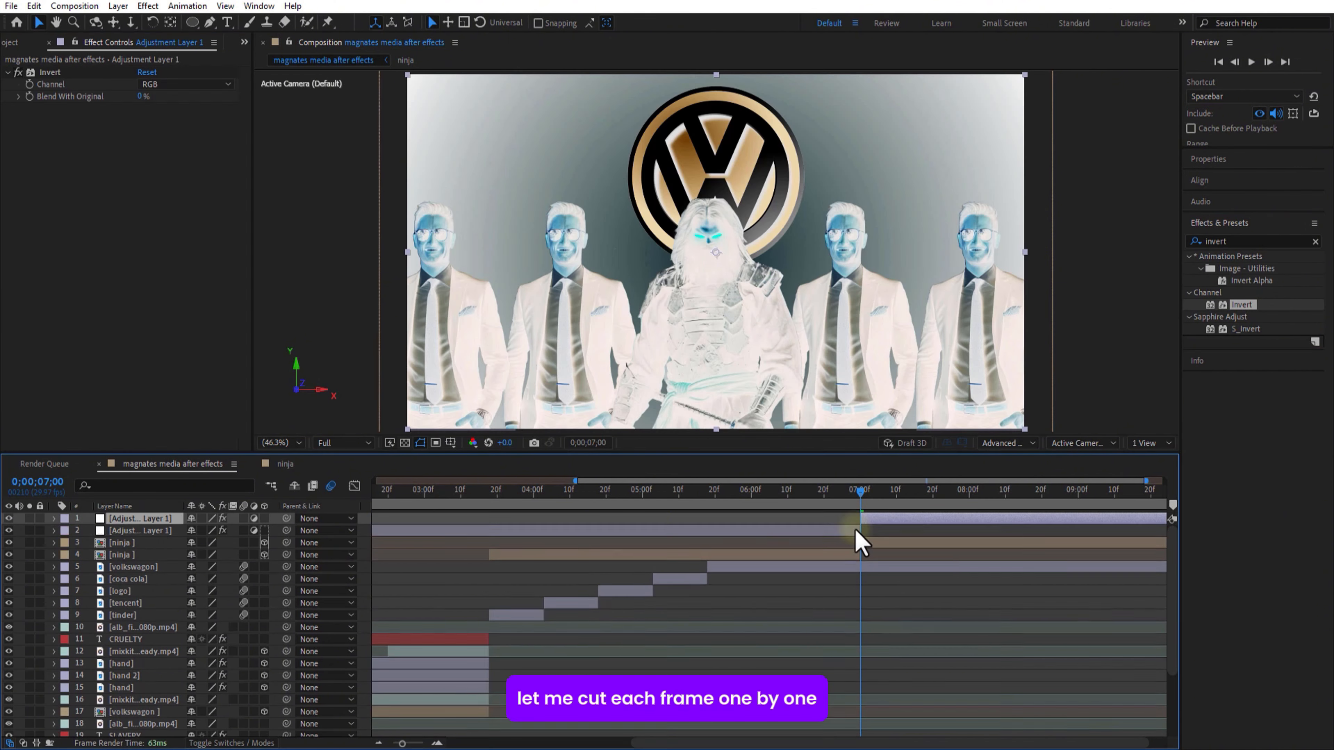
{"action": "left_click", "coordinate": [855, 530]}
{"action": "key", "text": "Delete"}
- Split the remaining adjustment layer into short consecutive pieces, frame by frame, from 0;00;07;00 to about 0;00;07;06
{"action": "left_click", "coordinate": [870, 518]}
{"action": "key", "text": "Page_Down"}
{"action": "key", "text": "ctrl+shift+d"}
{"action": "key", "text": "Page_Down"}
{"action": "key", "text": "ctrl+shift+d"}
{"action": "key", "text": "Page_Down"}
{"action": "key", "text": "ctrl+shift+d"}
{"action": "key", "text": "Page_Down"}
{"action": "key", "text": "ctrl+shift+d"}
{"action": "key", "text": "Page_Down"}
{"action": "key", "text": "ctrl+shift+d"}
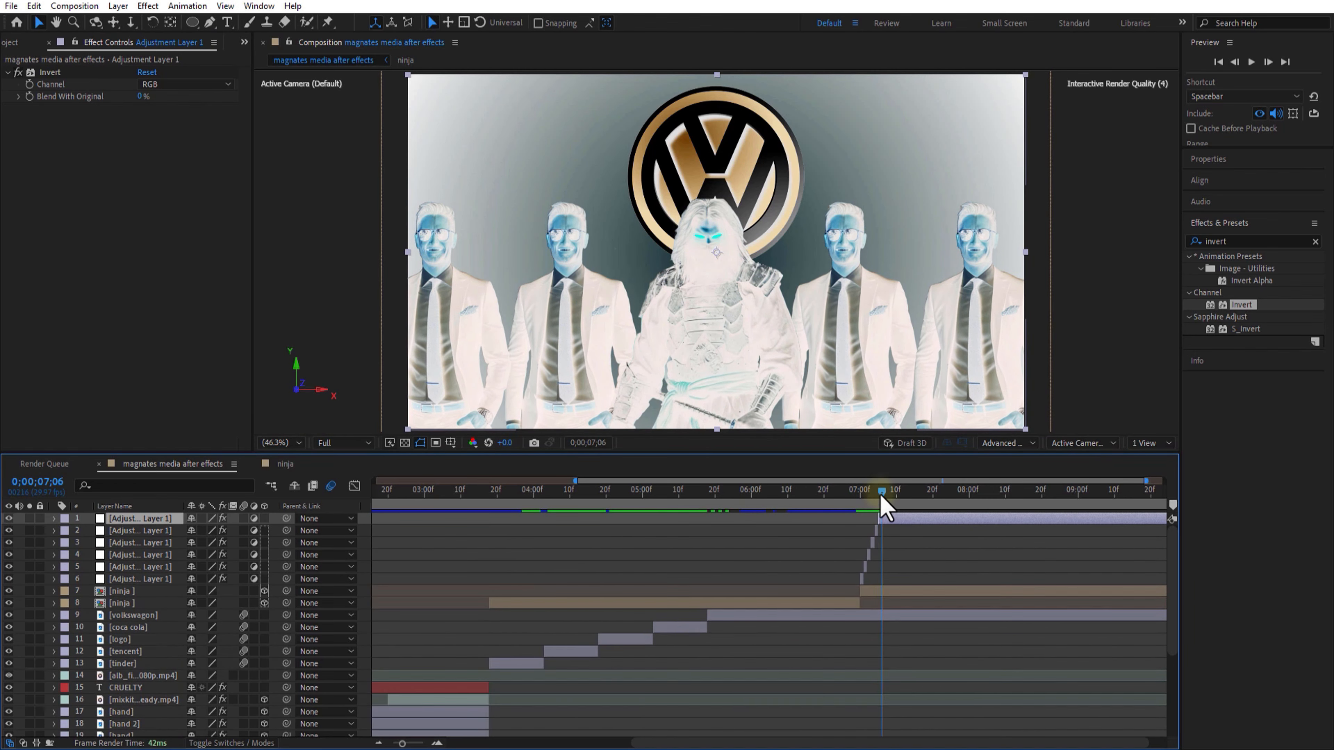
{"action": "key", "text": "Page_Down"}
{"action": "key", "text": "ctrl+shift+d"}
- Delete every other short adjustment layer piece and the long remainder after them, keeping three brief inverted flashes
{"action": "left_click", "coordinate": [865, 579]}
{"action": "key", "text": "Delete"}
{"action": "left_click", "coordinate": [873, 555]}
{"action": "key", "text": "Delete"}
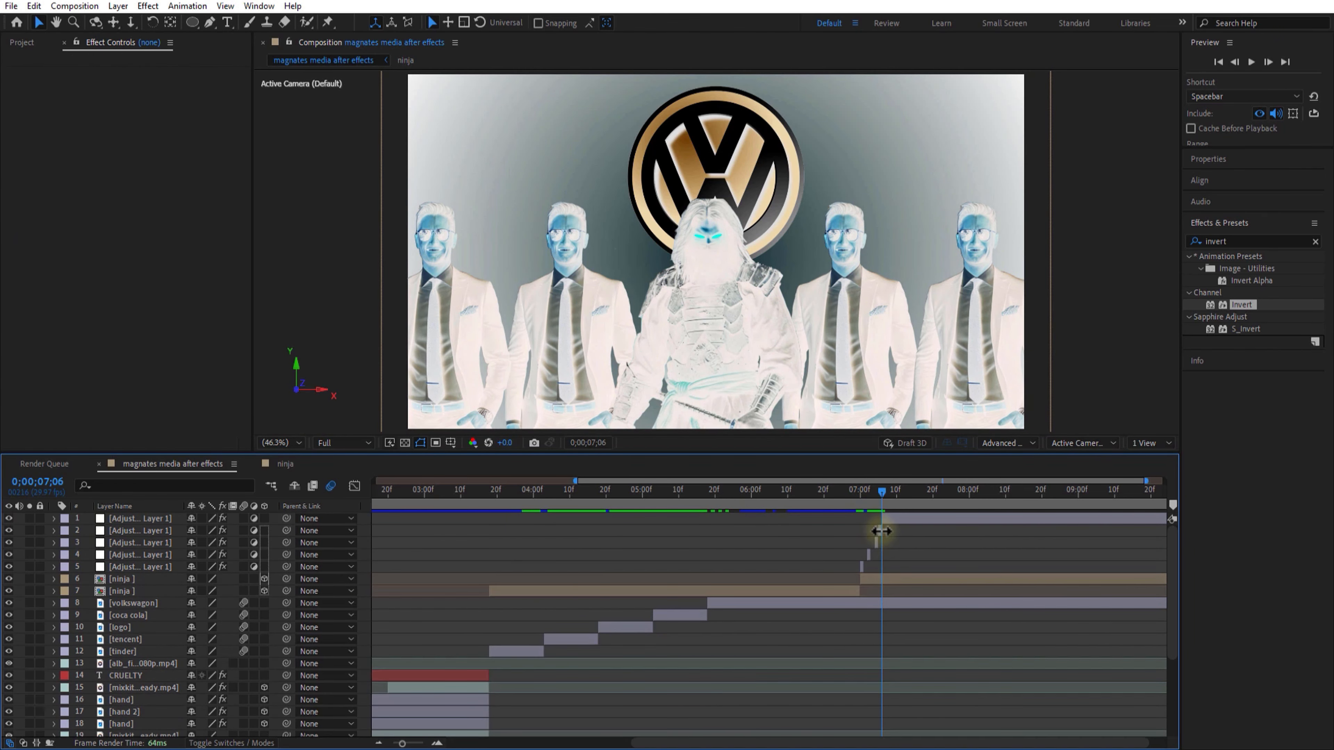
{"action": "left_click", "coordinate": [881, 530]}
{"action": "key", "text": "Delete"}
{"action": "mouse_move", "coordinate": [893, 499]}
{"action": "left_mouse_down"}
{"action": "mouse_move", "coordinate": [859, 500]}
{"action": "mouse_move", "coordinate": [879, 503]}
{"action": "left_mouse_up"}
{"action": "left_click", "coordinate": [884, 519]}
{"action": "key", "text": "Delete"}
- In the ninja composition, place black-and-white tinted volkswagon logos over the four suited men's heads, starting at 0;00;03;17
{"action": "left_click", "coordinate": [878, 551]}
{"action": "double_click", "coordinate": [884, 555]}
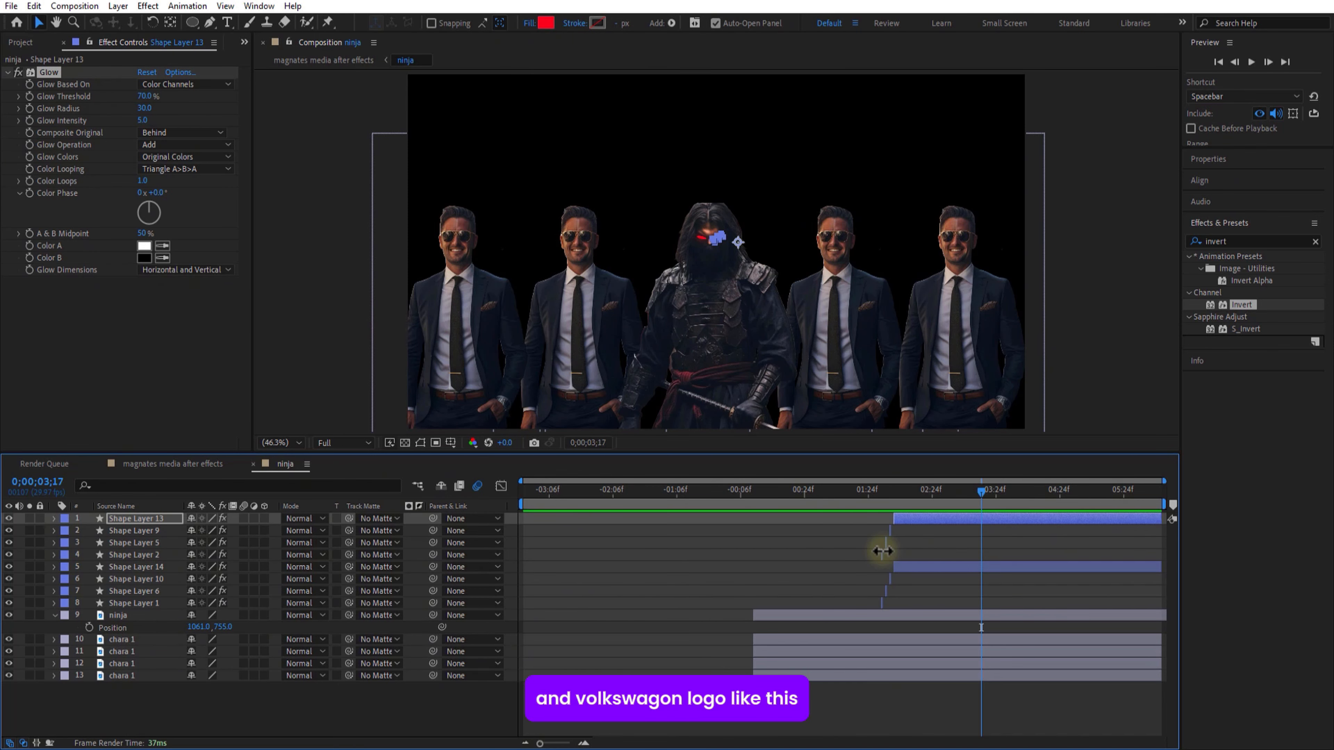
{"action": "left_click", "coordinate": [21, 43]}
{"action": "scroll", "coordinate": [64, 376], "scroll_direction": "down", "scroll_amount": 3}
{"action": "left_click_drag", "start_coordinate": [48, 414], "coordinate": [126, 517]}
{"action": "left_click_drag", "start_coordinate": [521, 519], "coordinate": [705, 516]}
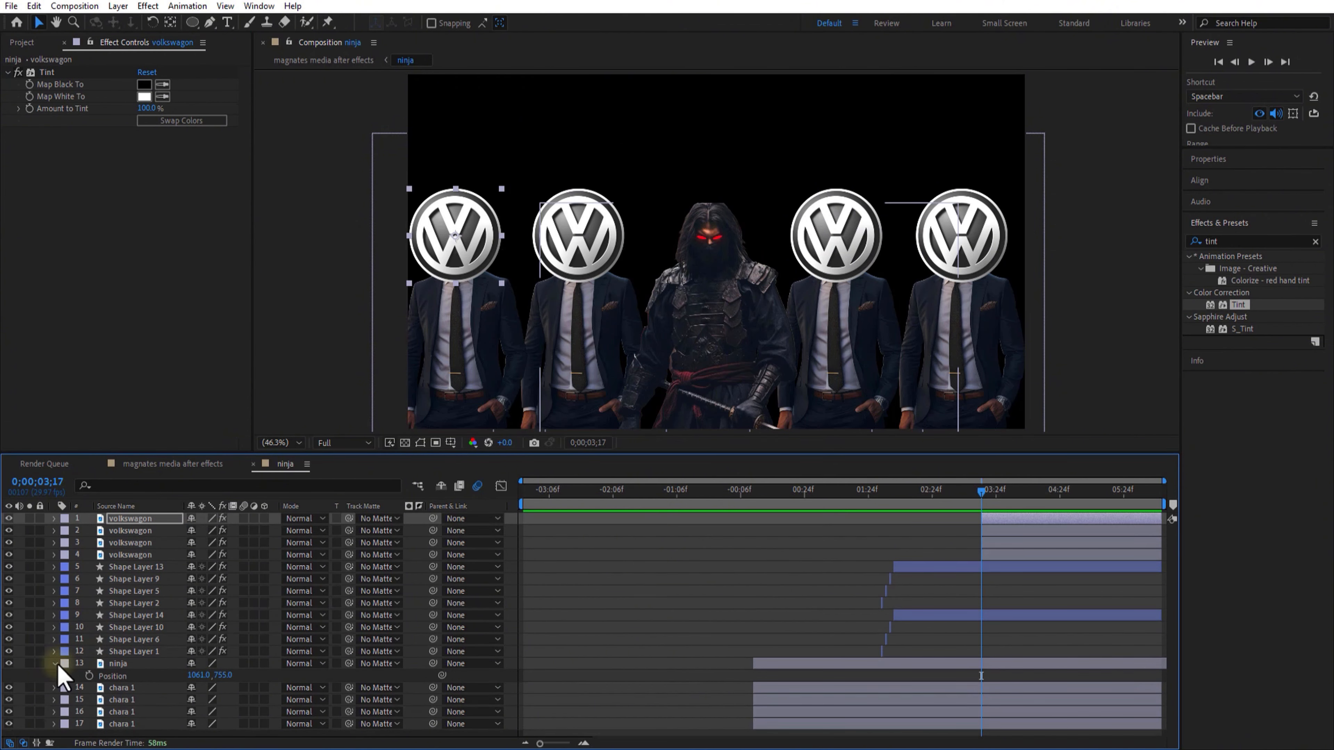
{"action": "left_click", "coordinate": [54, 663]}
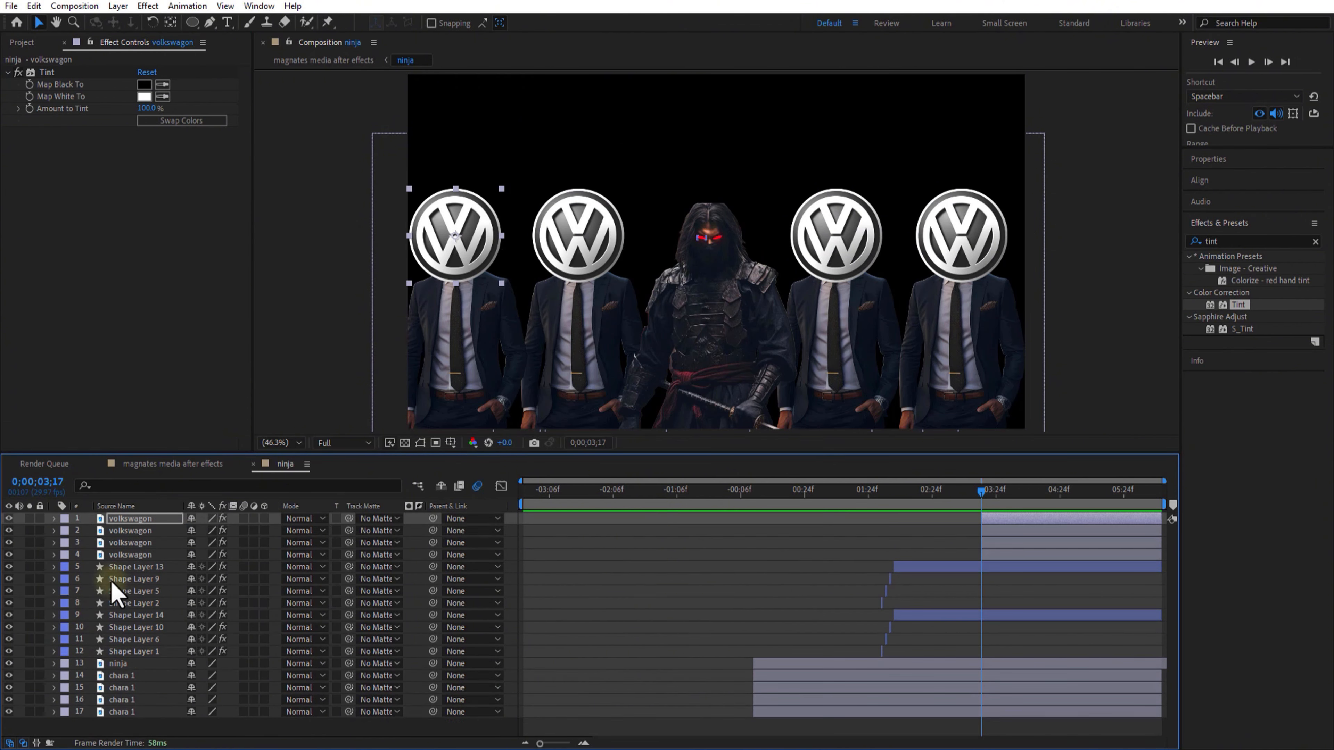
- Add the cloud 3 image to the main composition directly below the tinder layer, starting at 0;00;03;18
{"action": "left_click", "coordinate": [153, 467]}
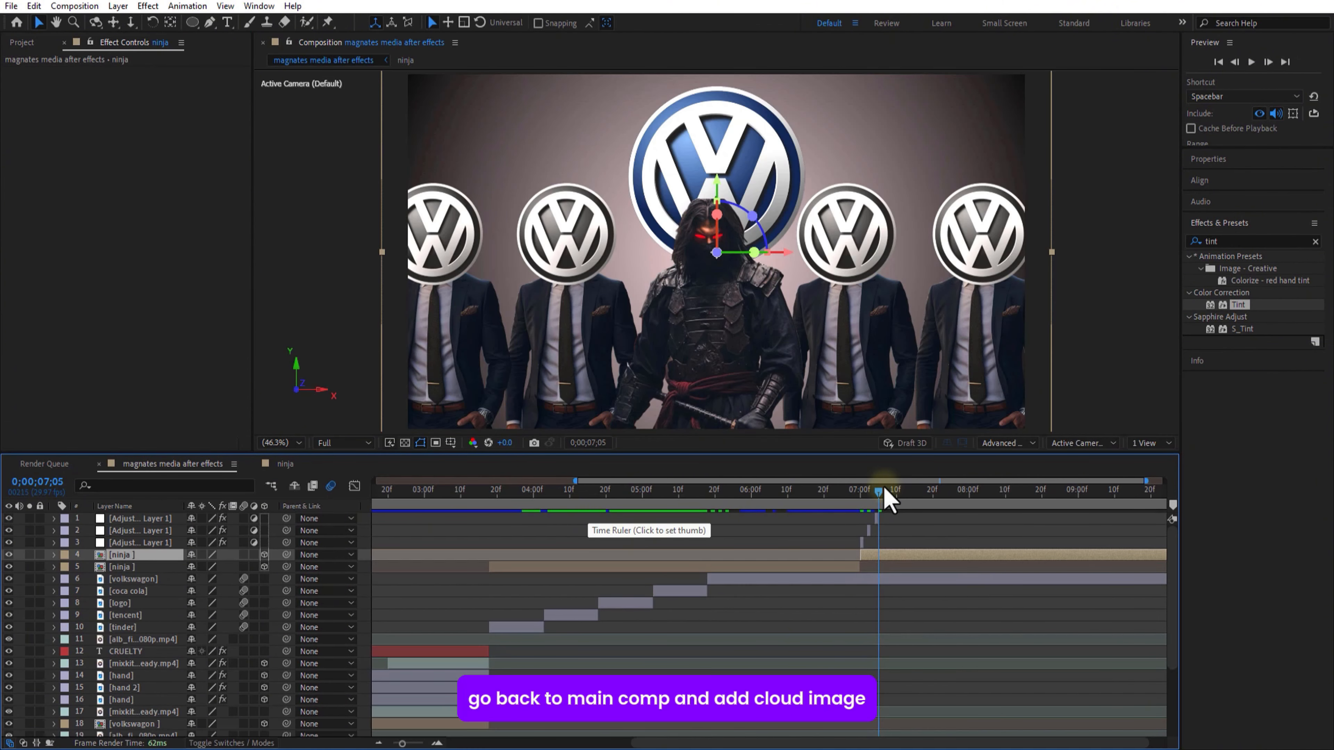
{"action": "left_click_drag", "start_coordinate": [885, 493], "coordinate": [920, 502]}
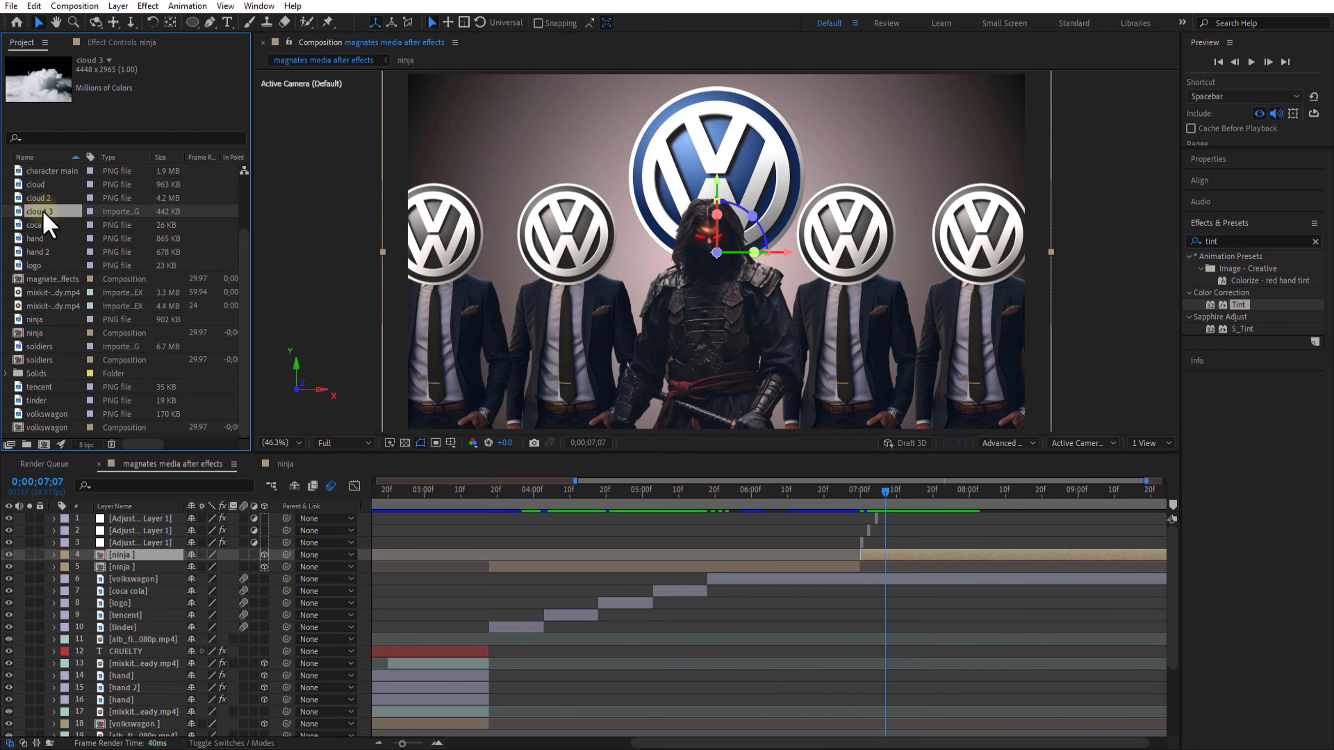
{"action": "left_click_drag", "start_coordinate": [42, 212], "coordinate": [131, 577]}
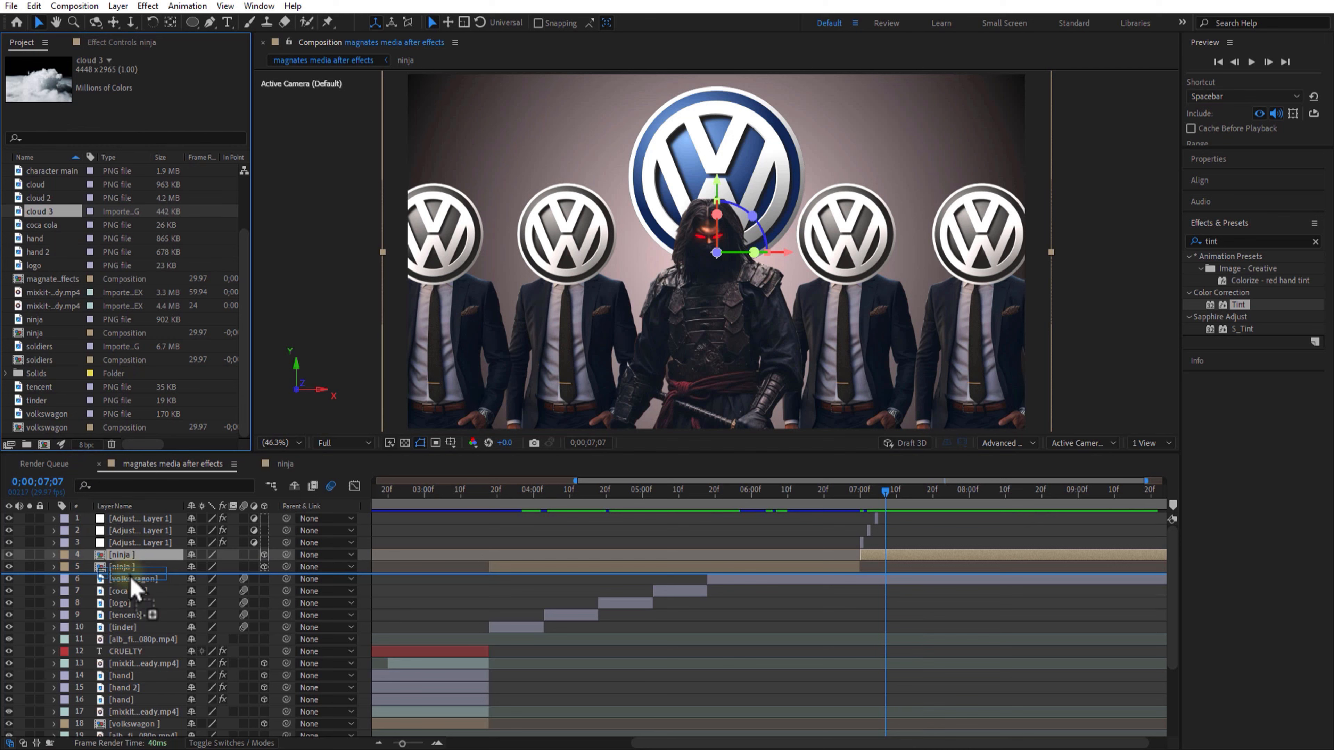
{"action": "left_click_drag", "start_coordinate": [131, 580], "coordinate": [132, 580]}
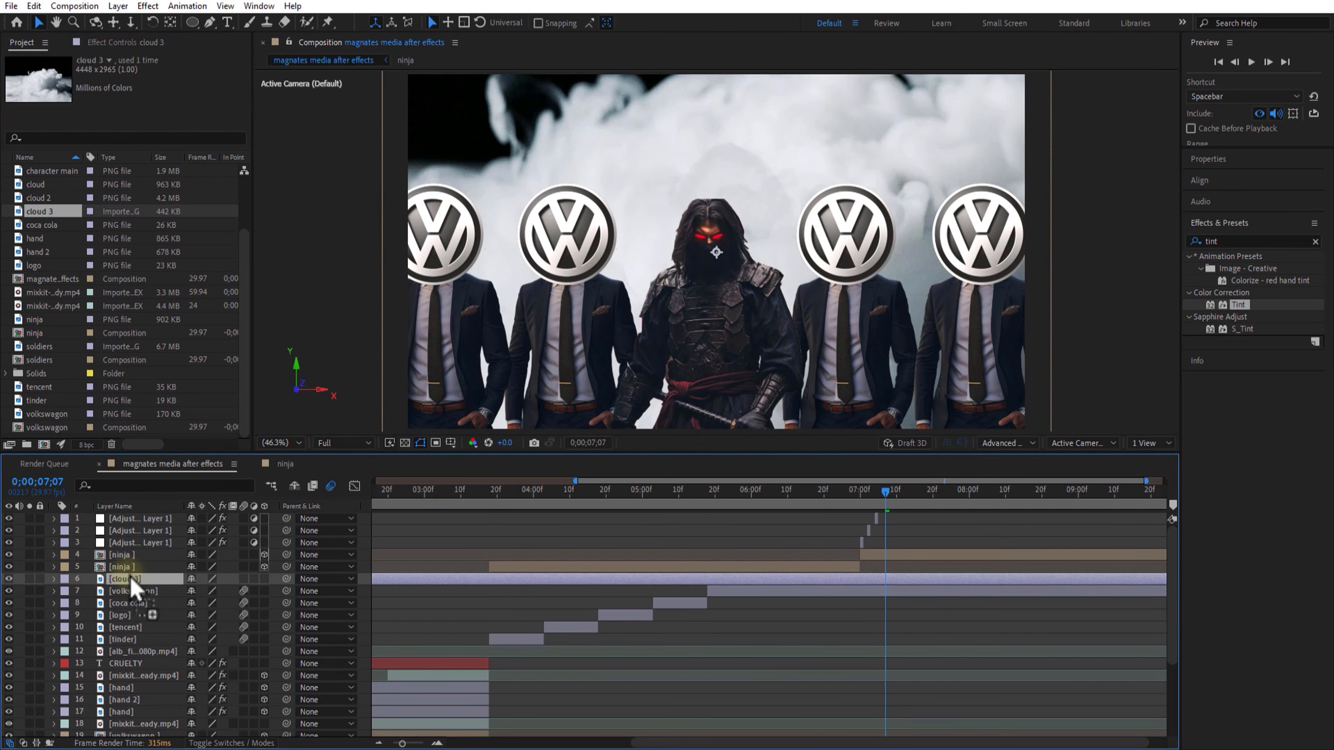
{"action": "left_click_drag", "start_coordinate": [122, 580], "coordinate": [134, 647]}
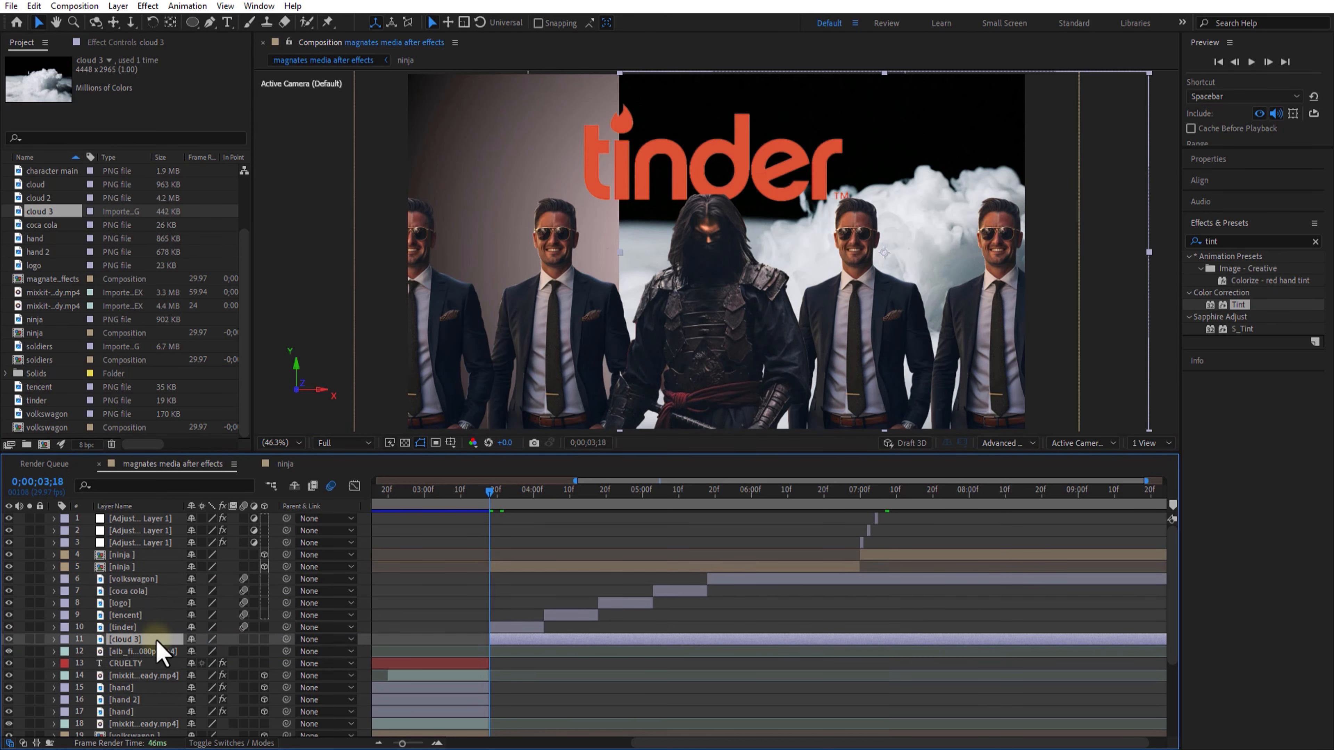
- Set the cloud 3 layer's blending mode to Screen
{"action": "right_click", "coordinate": [157, 639]}
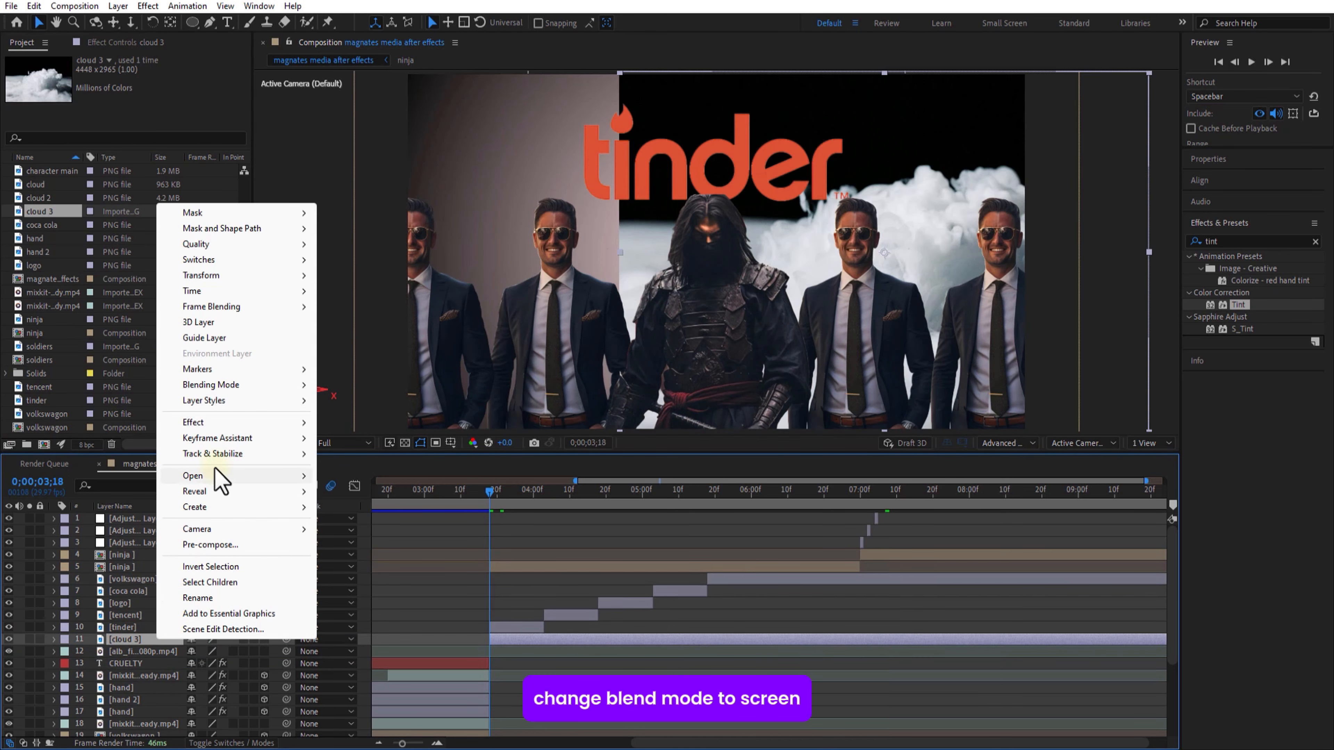
{"action": "mouse_move", "coordinate": [225, 378]}
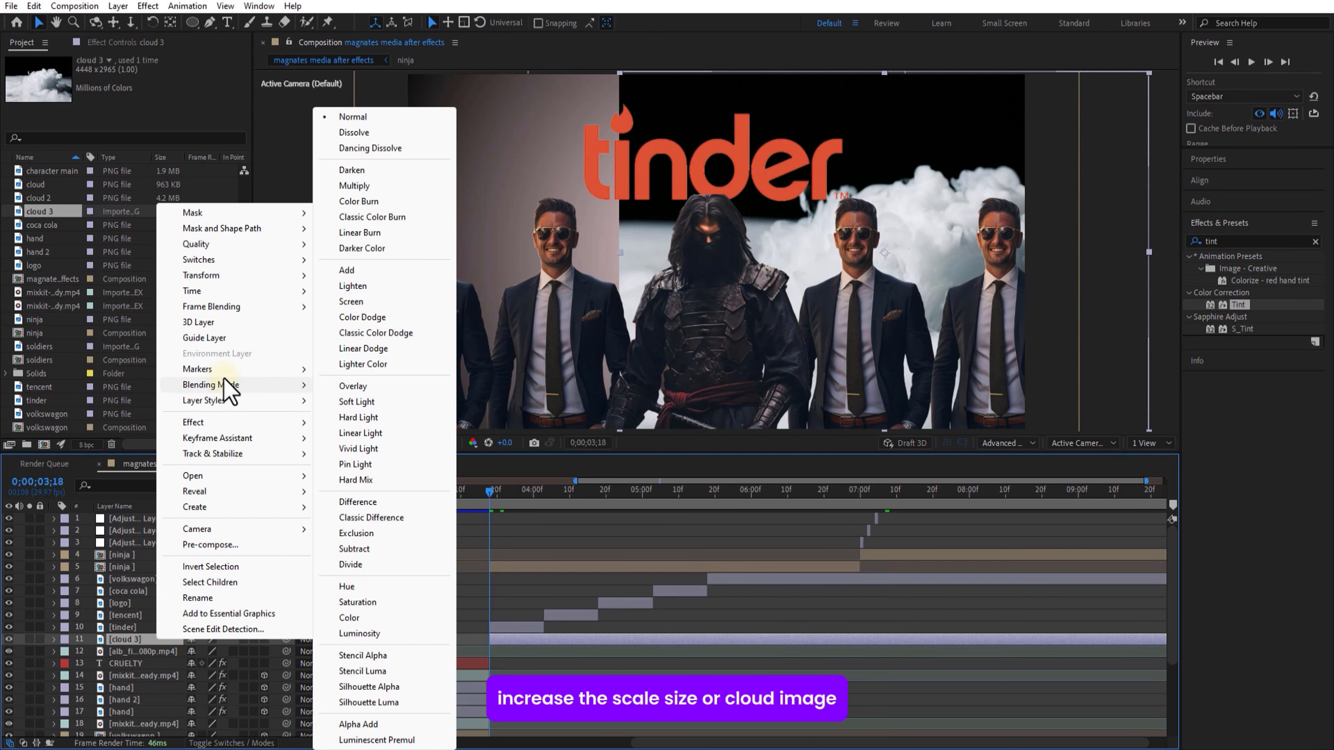
{"action": "left_click", "coordinate": [344, 303]}
- Scale the cloud 3 layer to 56% and set its position to 948, 799
{"action": "key", "text": "ctrl+d"}
{"action": "key", "text": "p"}
{"action": "left_click_drag", "start_coordinate": [194, 652], "coordinate": [387, 639]}
{"action": "left_click_drag", "start_coordinate": [219, 652], "coordinate": [295, 642]}
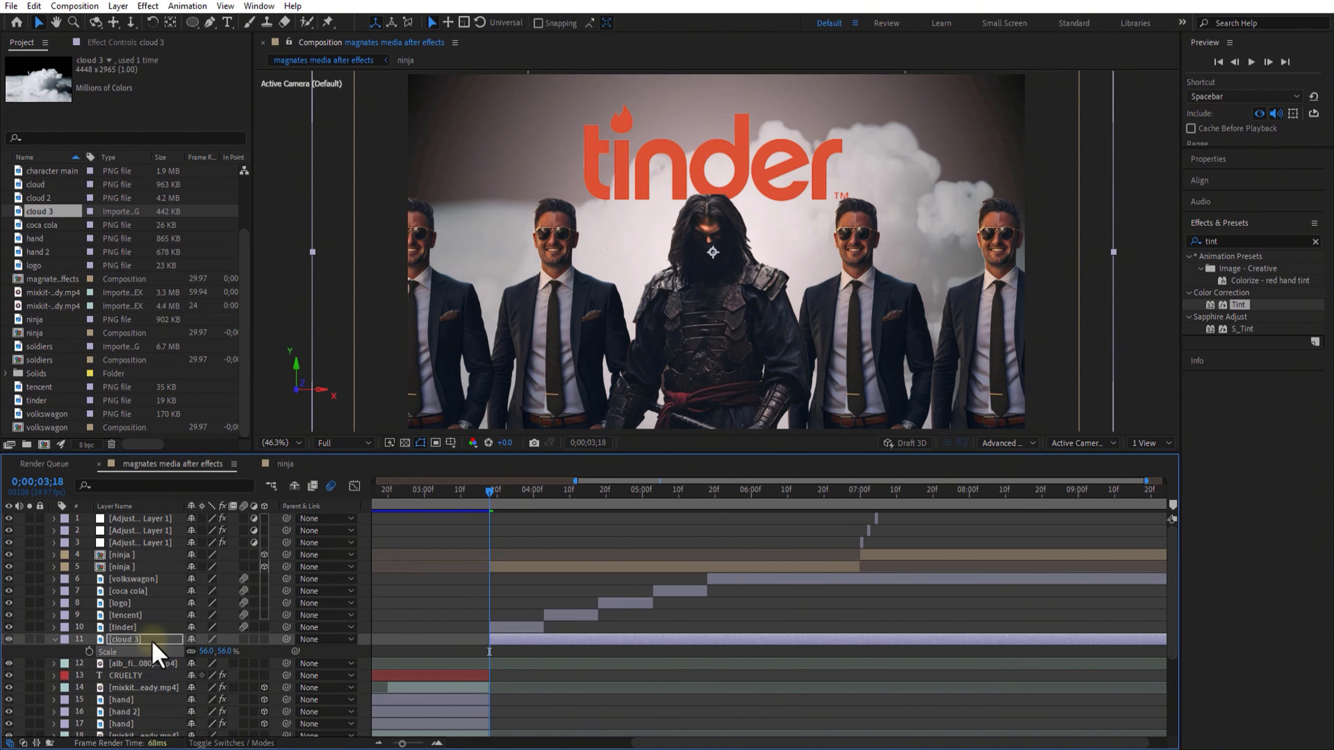
{"action": "mouse_move", "coordinate": [488, 493]}
{"action": "left_mouse_down"}
{"action": "mouse_move", "coordinate": [469, 500]}
{"action": "mouse_move", "coordinate": [503, 515]}
{"action": "left_mouse_up"}
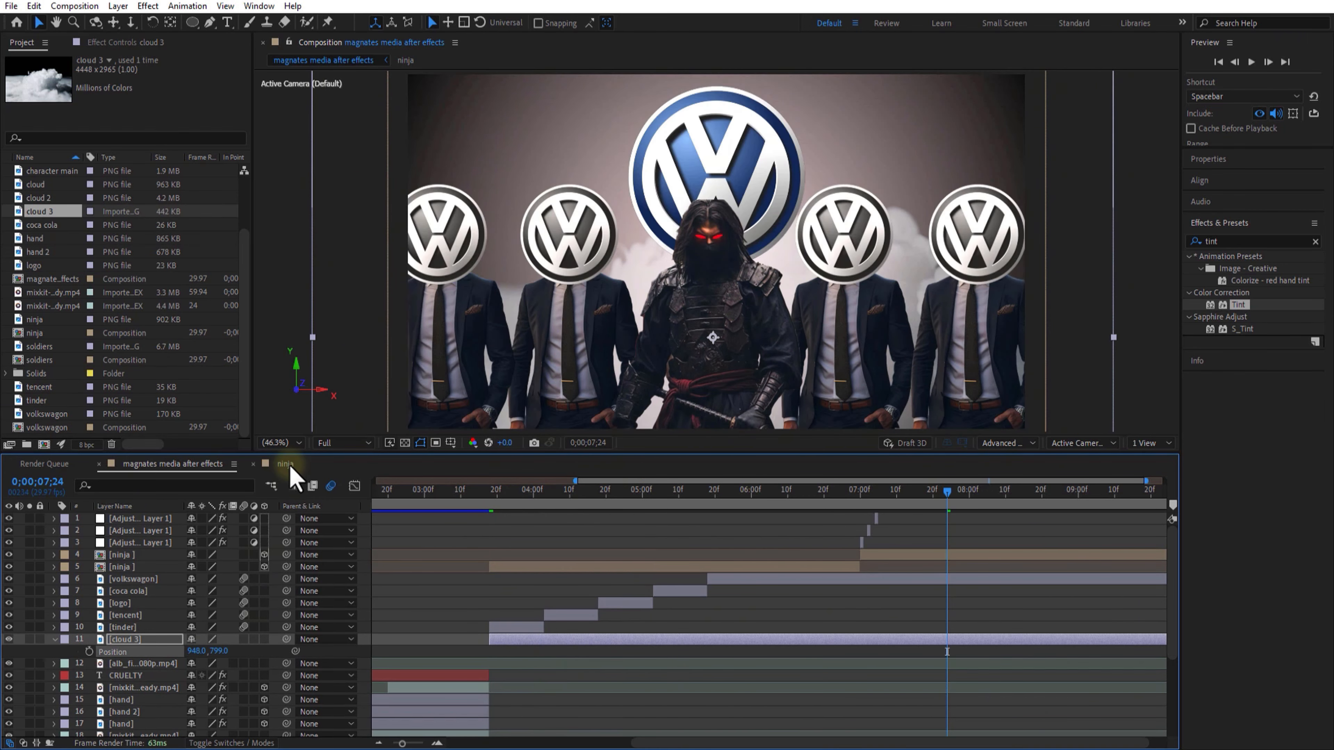
- Apply the Tint effect to the four chara 1 layers in the ninja composition
{"action": "left_click", "coordinate": [286, 464]}
{"action": "left_click_drag", "start_coordinate": [1235, 317], "coordinate": [1049, 713]}
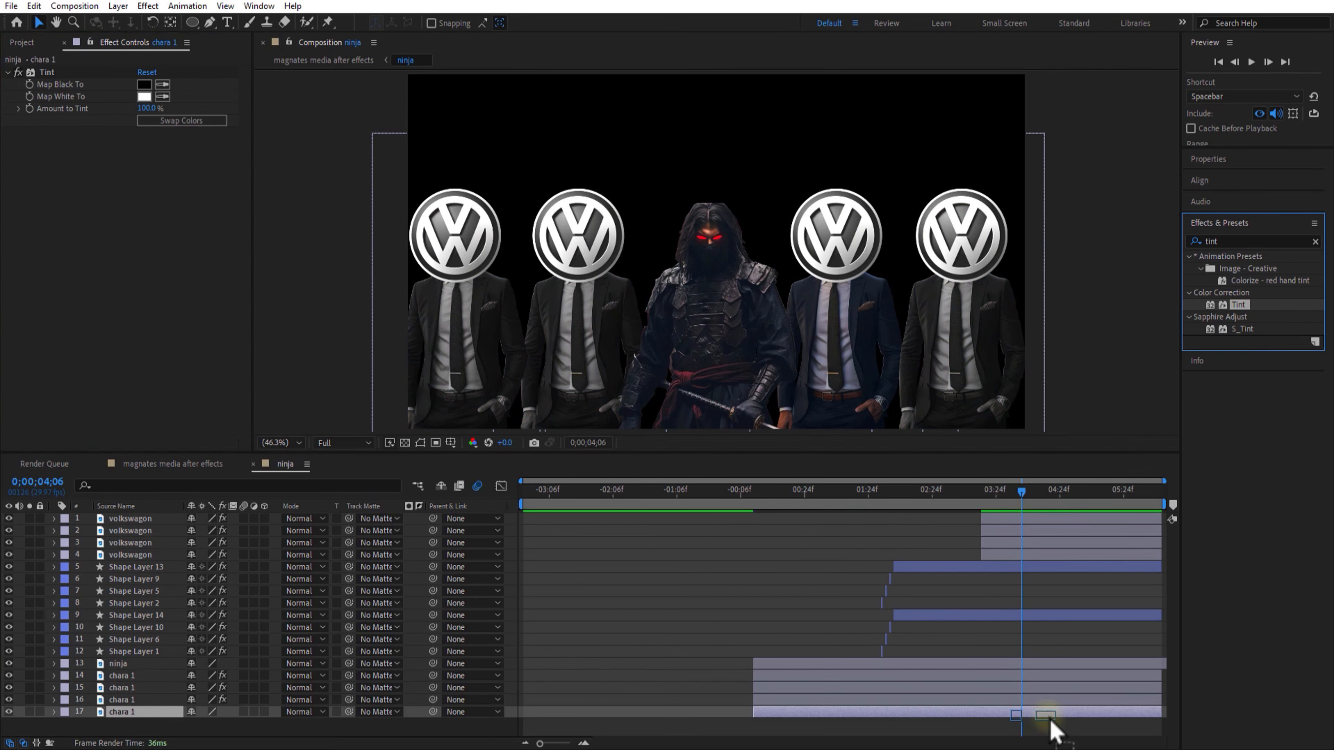
{"action": "left_click_drag", "start_coordinate": [1024, 453], "coordinate": [991, 302]}
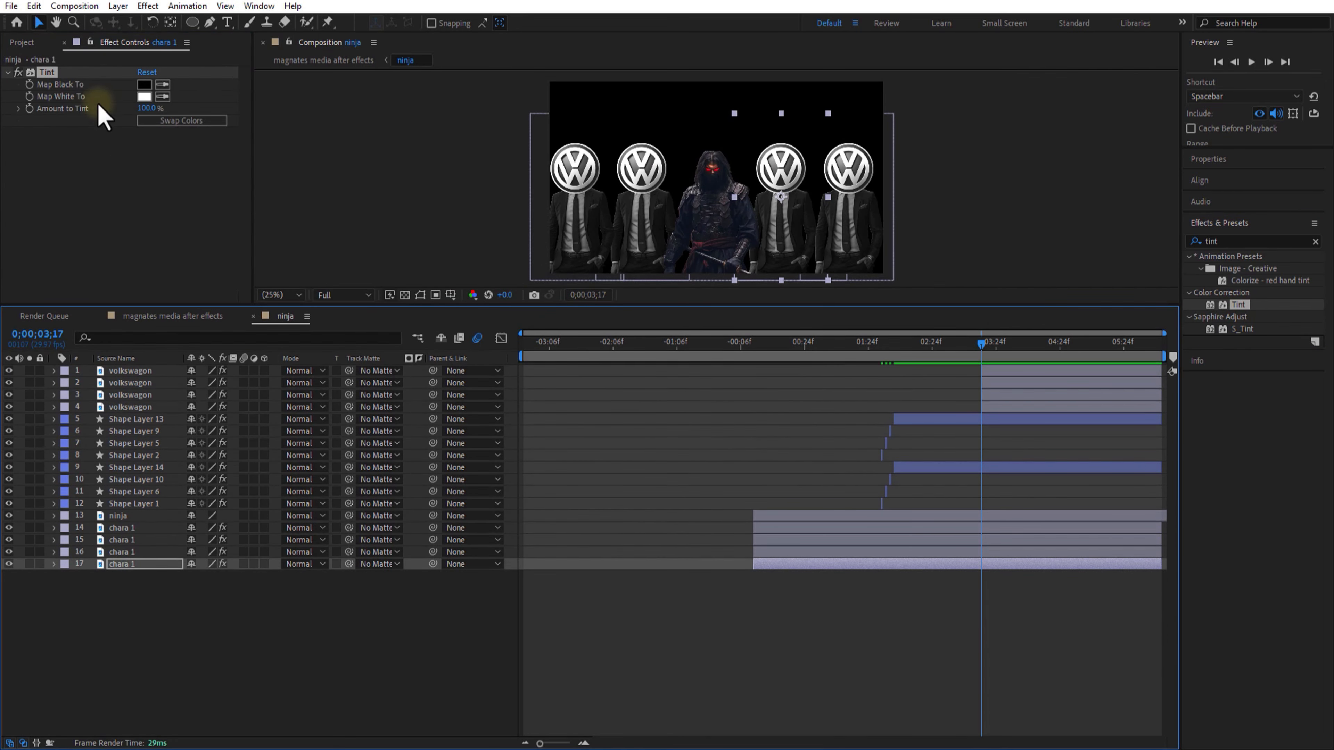
- Add the black splatter ink video as the top layer of the ninja composition, showing from 0;00;03;17, and preview it
{"action": "left_click", "coordinate": [22, 42]}
{"action": "scroll", "coordinate": [79, 252], "scroll_direction": "down", "scroll_amount": 3}
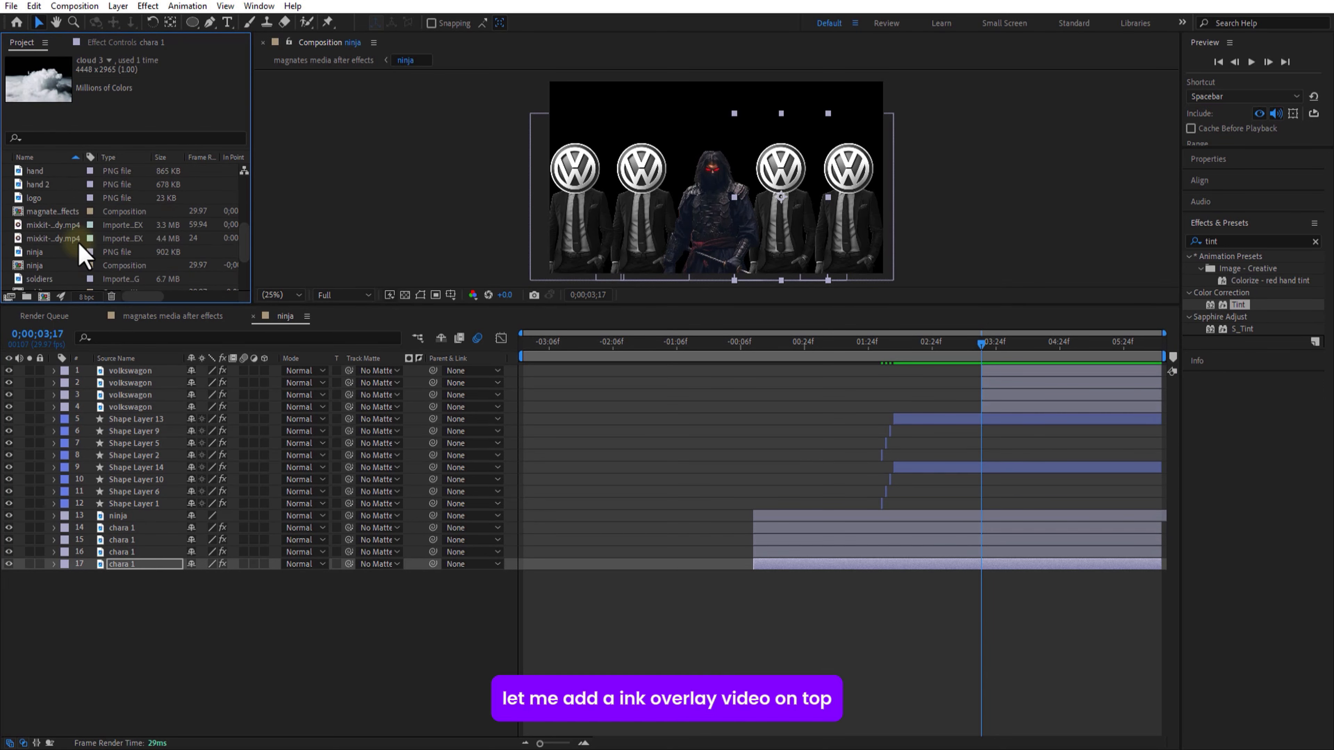
{"action": "left_click", "coordinate": [55, 226]}
{"action": "left_click", "coordinate": [52, 238]}
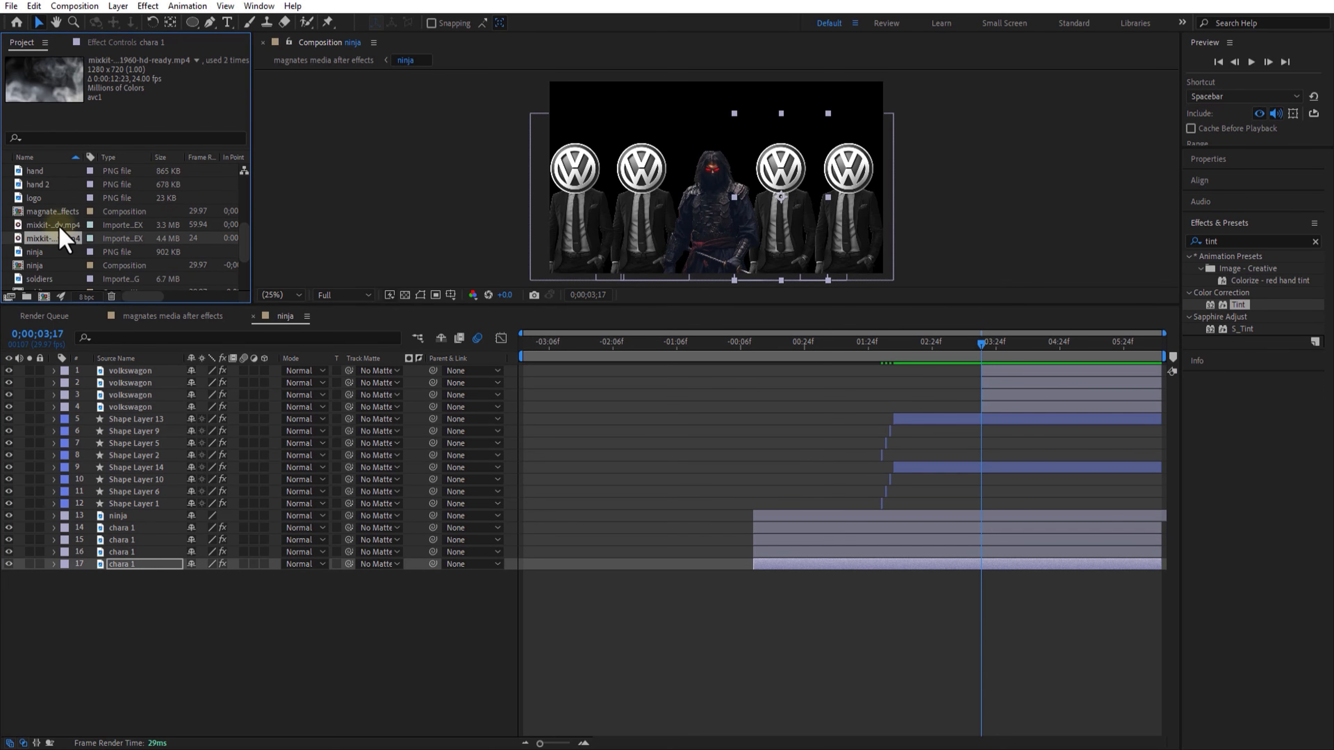
{"action": "left_click", "coordinate": [60, 226]}
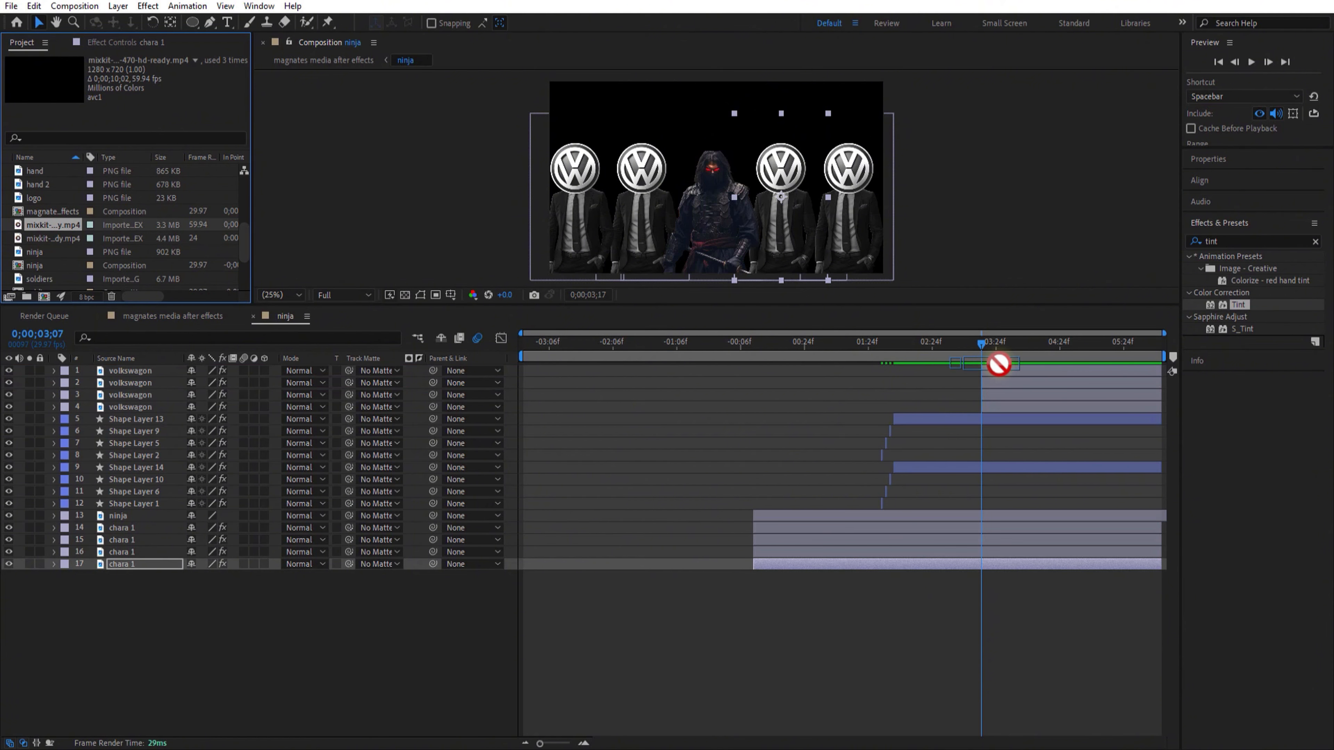
{"action": "left_click_drag", "start_coordinate": [1007, 372], "coordinate": [1008, 373]}
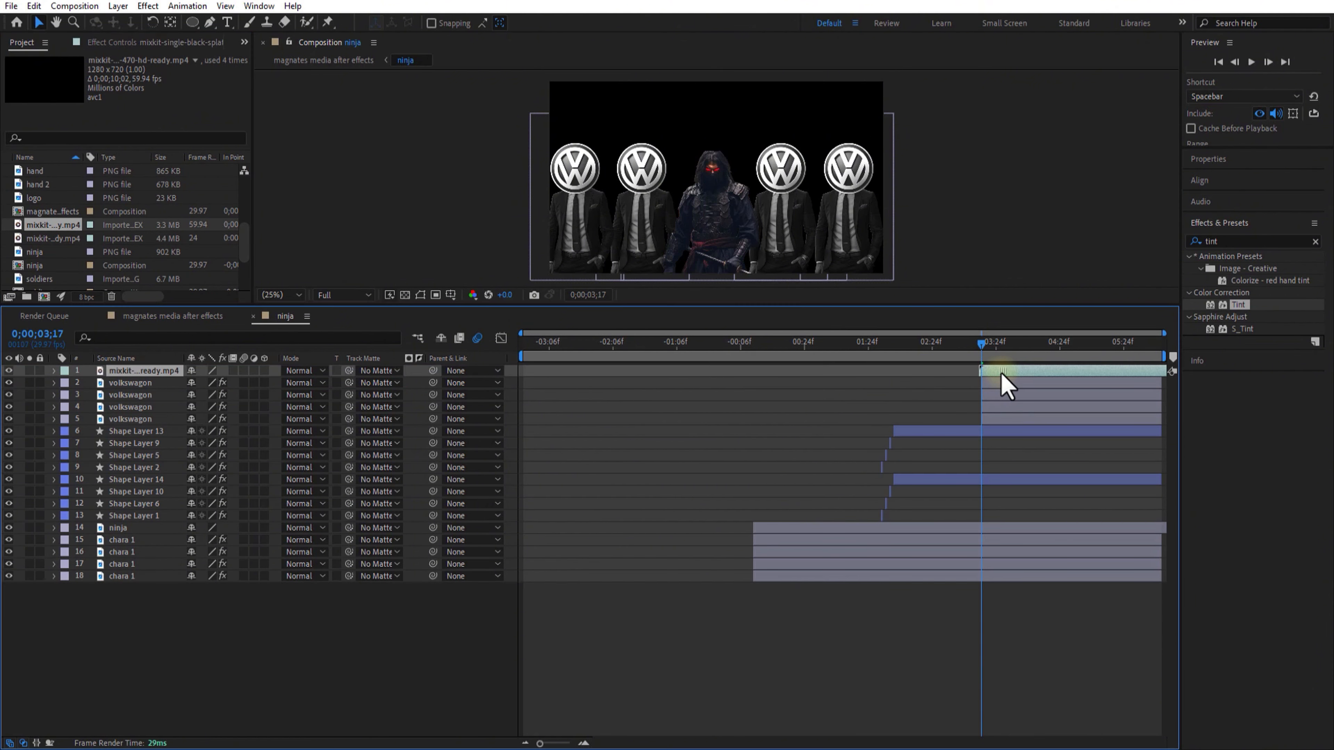
{"action": "key", "text": "space"}
- Apply the Keying effect Linear Color Key to the splatter video and sample its white background as the key colour
{"action": "left_click", "coordinate": [1228, 238]}
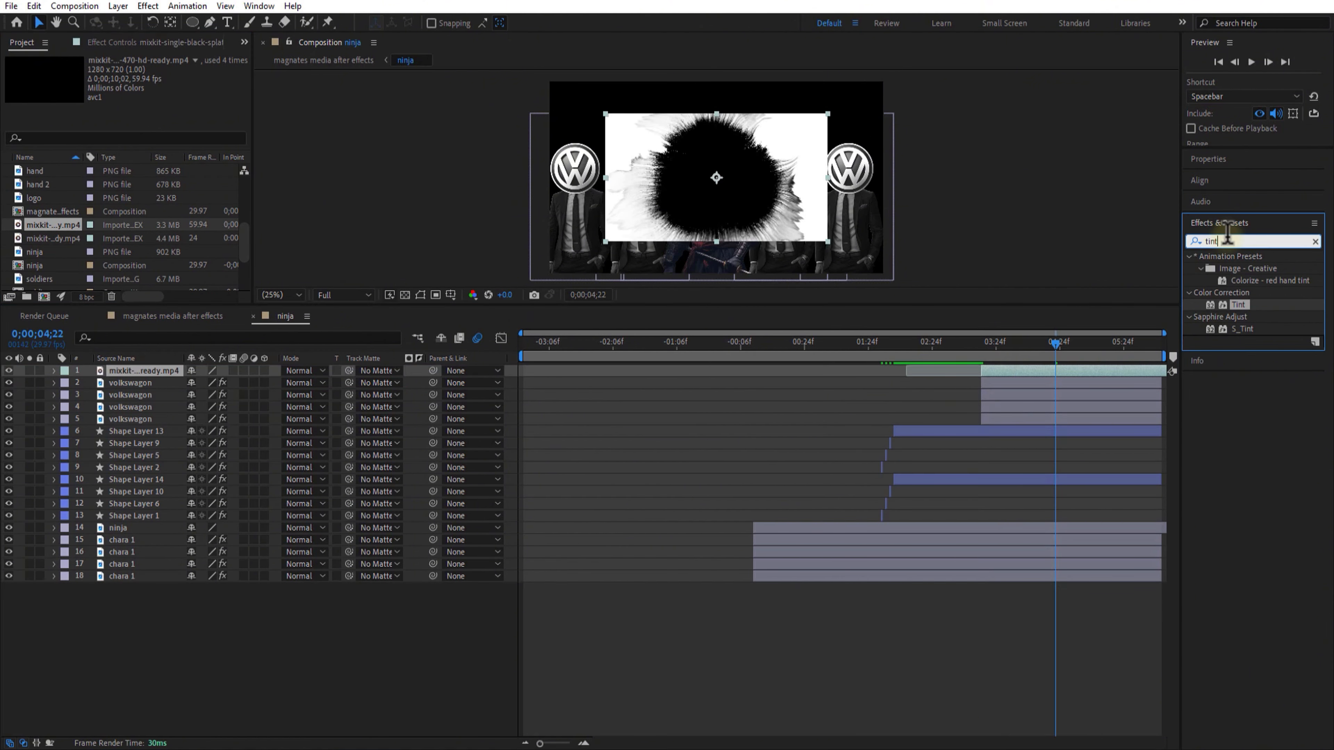
{"action": "key", "text": "BackSpace"}
{"action": "key", "text": "BackSpace"}
{"action": "key", "text": "BackSpace"}
{"action": "key", "text": "BackSpace"}
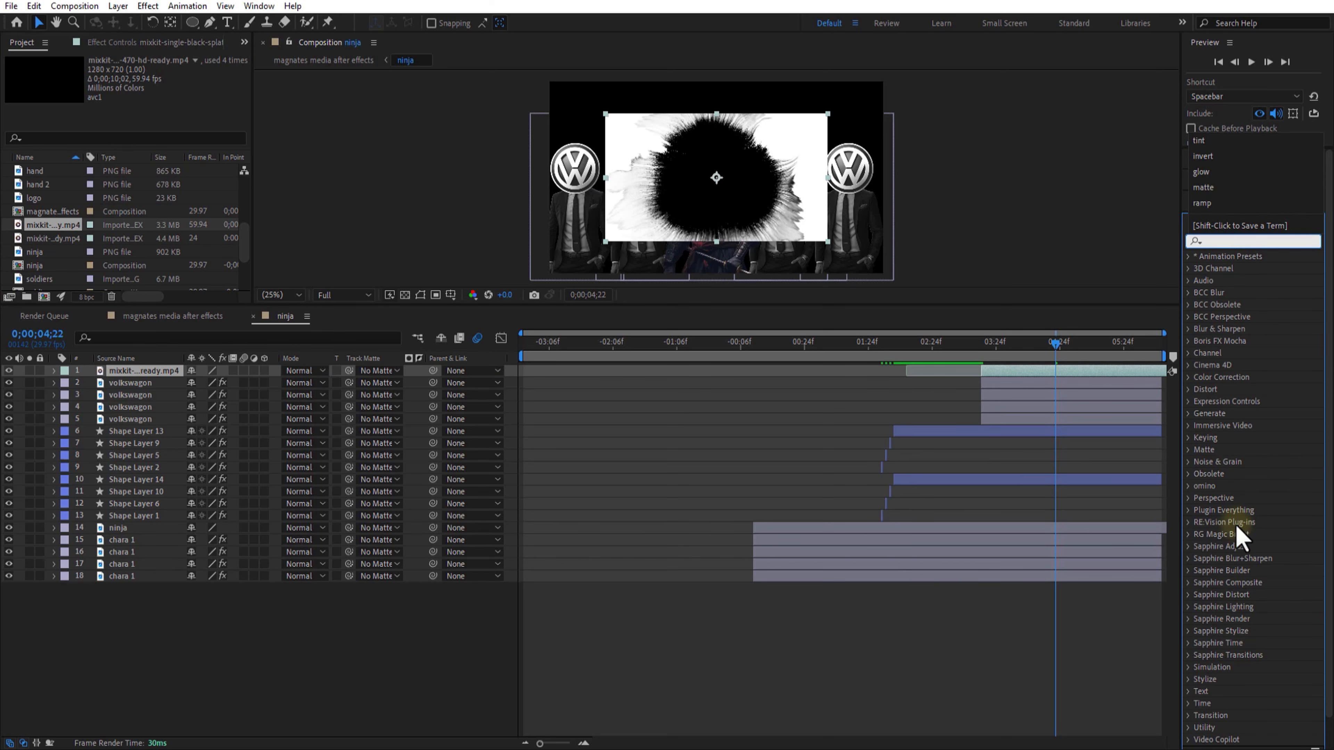
{"action": "left_click", "coordinate": [1188, 438]}
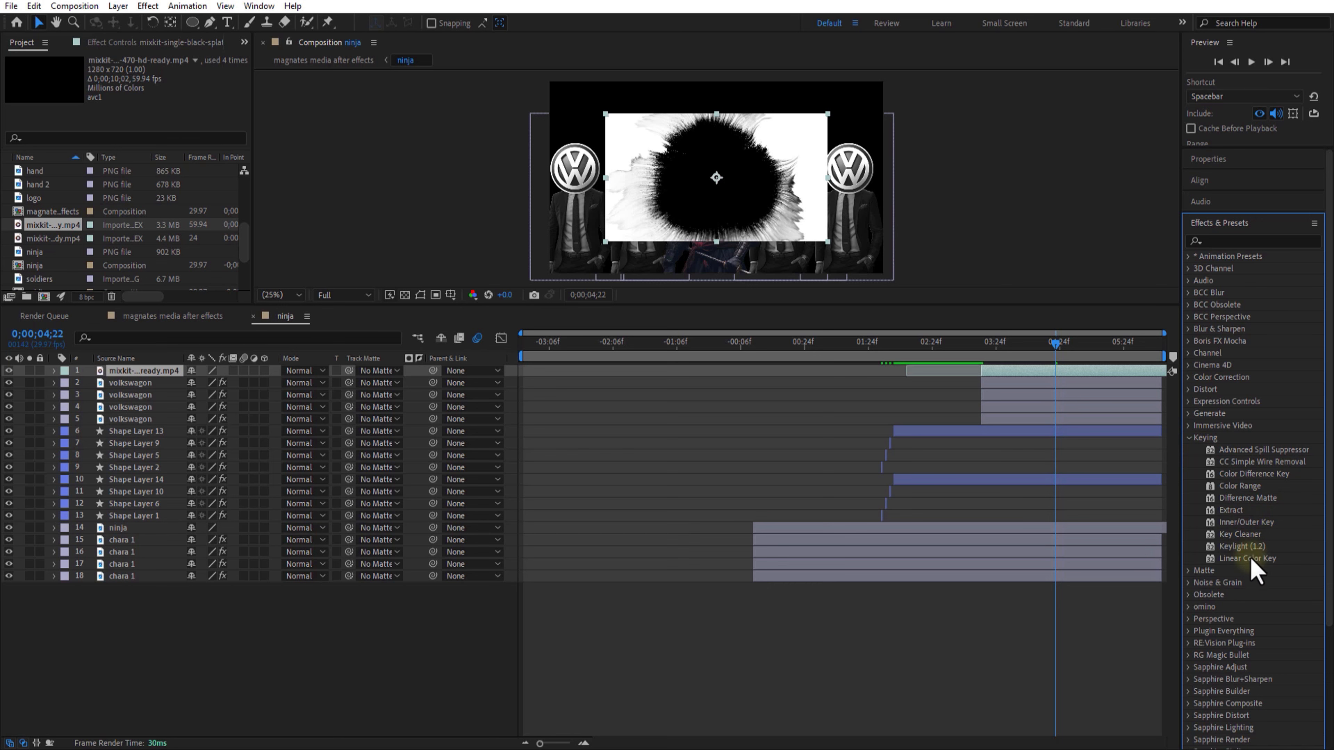
{"action": "left_click_drag", "start_coordinate": [1256, 558], "coordinate": [190, 370]}
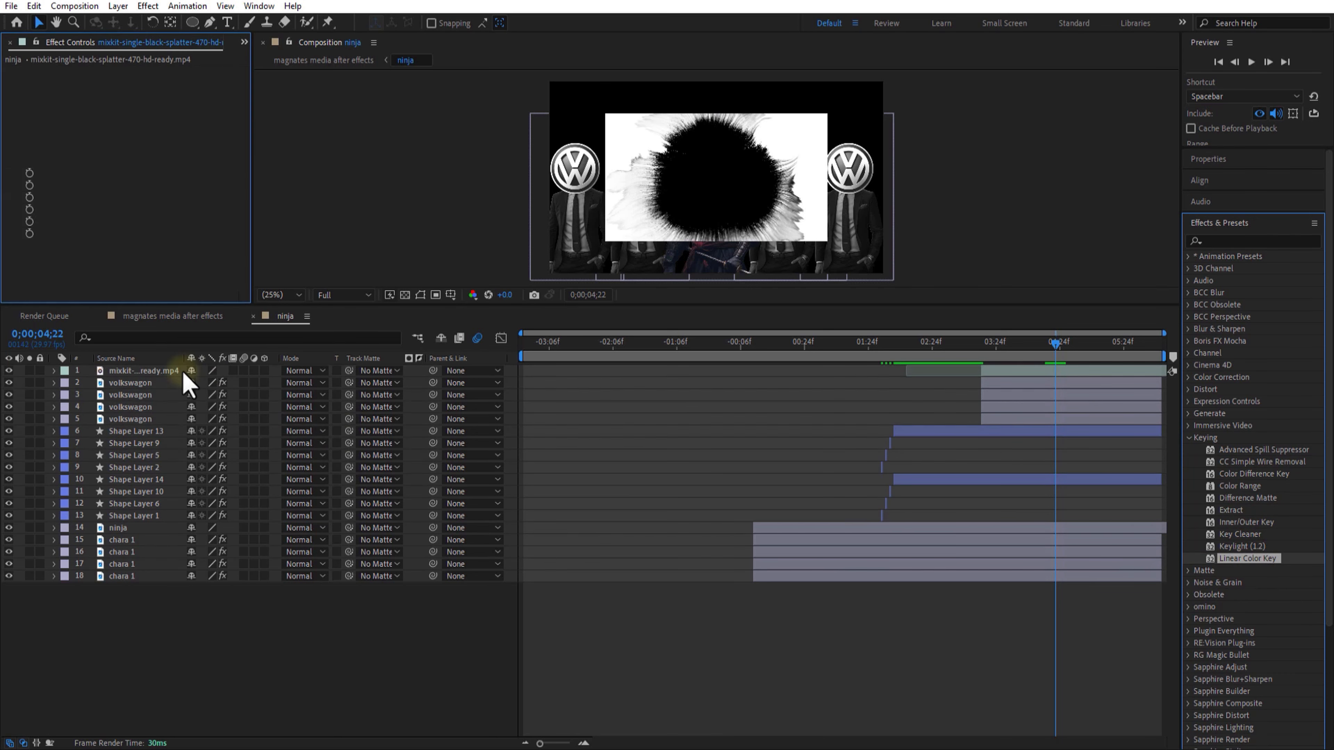
{"action": "left_click", "coordinate": [631, 143]}
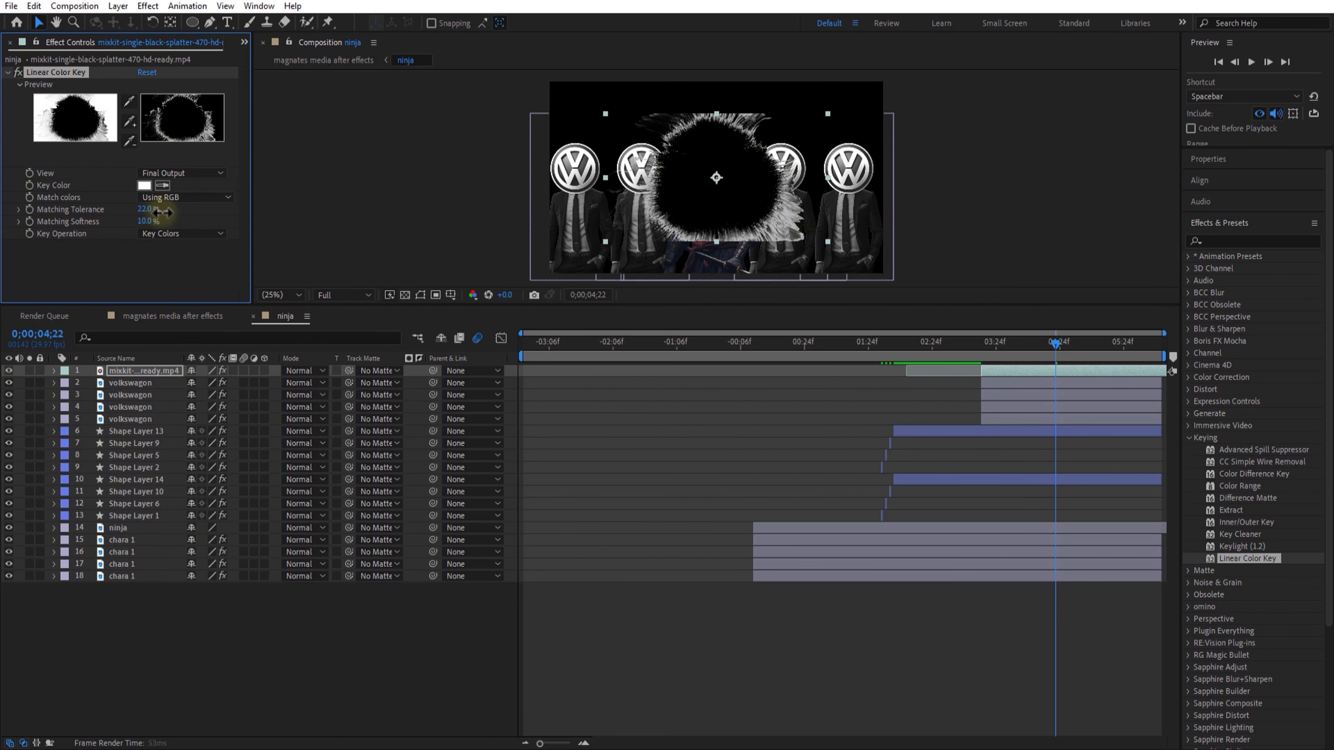
- Raise the Linear Color Key matching tolerance to 91% and check the keyed splatter at an earlier frame
{"action": "left_click_drag", "start_coordinate": [160, 212], "coordinate": [194, 213]}
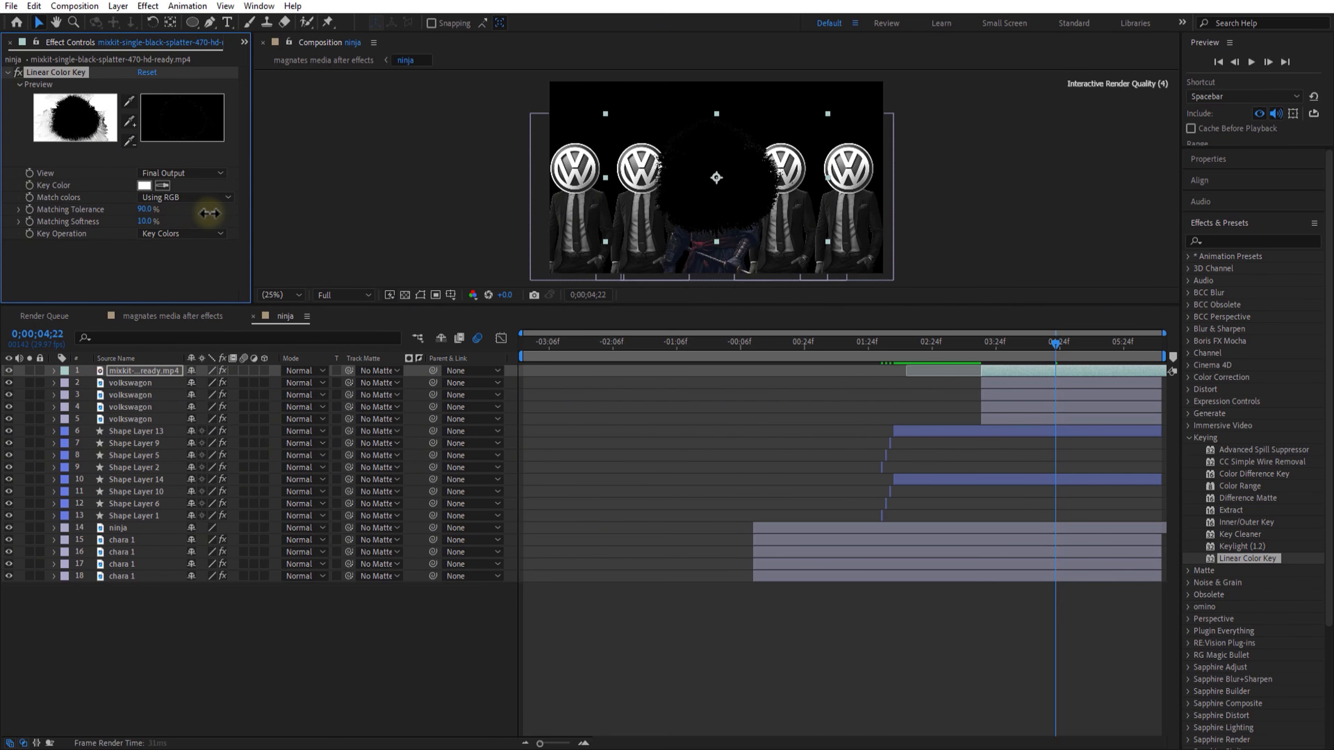
{"action": "left_click_drag", "start_coordinate": [1056, 357], "coordinate": [1004, 373]}
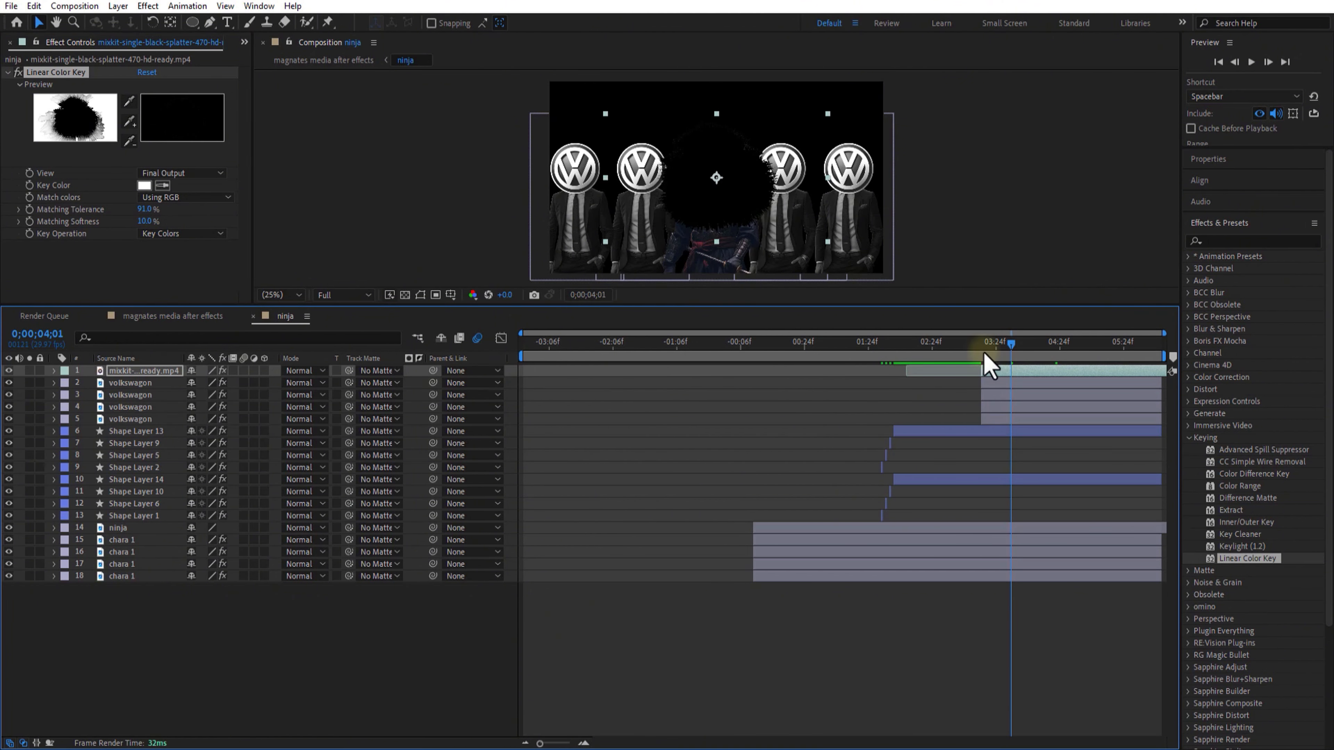
- Apply the Tint effect to the splatter video and map black to red
{"action": "left_click", "coordinate": [1232, 241]}
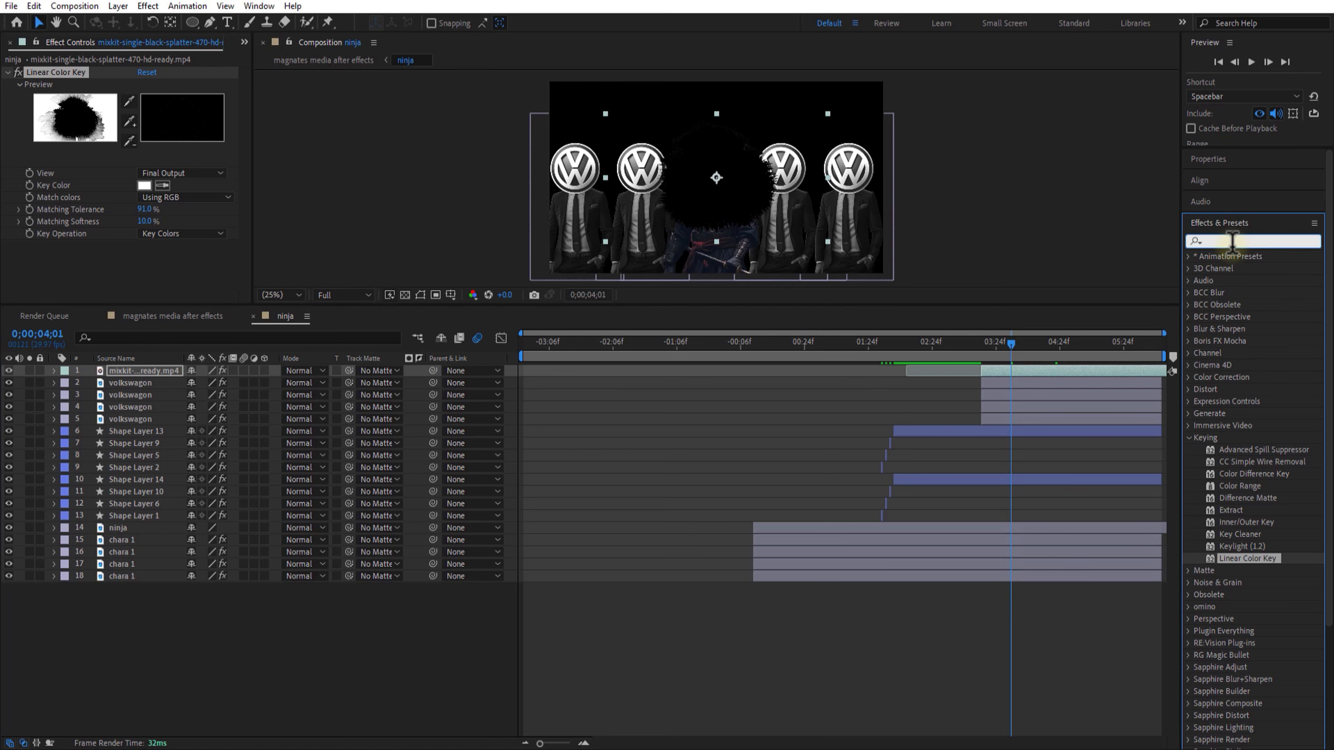
{"action": "type", "text": "tint"}
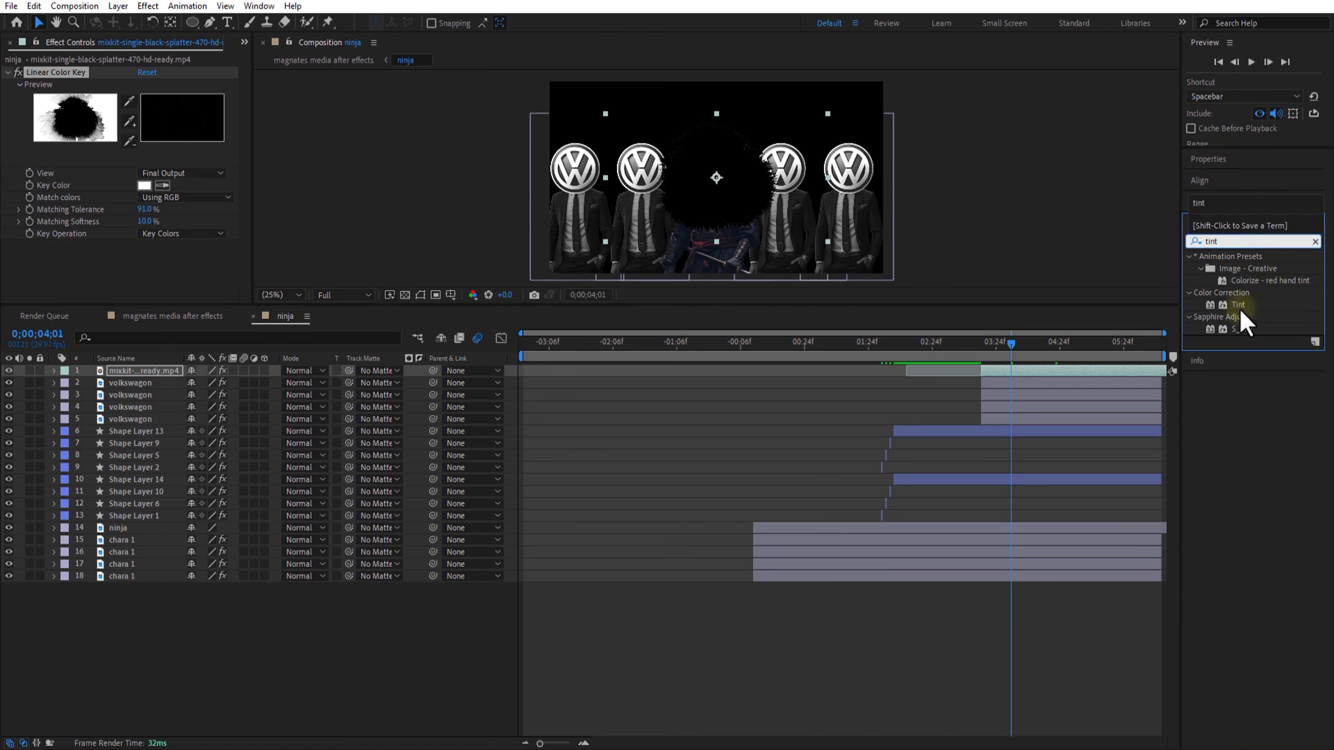
{"action": "left_click_drag", "start_coordinate": [1239, 309], "coordinate": [182, 383]}
{"action": "left_click", "coordinate": [144, 258]}
{"action": "left_click", "coordinate": [547, 285]}
{"action": "left_click", "coordinate": [673, 284]}
- Adjust the splatter layer's opacity, position and scale so the red blot sits over the ninja's torso
{"action": "left_click", "coordinate": [152, 371]}
{"action": "key", "text": "t"}
{"action": "key", "text": "p"}
{"action": "left_click_drag", "start_coordinate": [219, 383], "coordinate": [192, 383]}
{"action": "key", "text": "s"}
{"action": "left_click_drag", "start_coordinate": [1010, 345], "coordinate": [982, 394]}
{"action": "key", "text": "s"}
{"action": "left_click", "coordinate": [924, 647]}
- Add the title MOST HORRIFYING in white 200 px Bebas Neue across the ninja's torso, starting at 0;00;03;17
{"action": "left_click_drag", "start_coordinate": [906, 307], "coordinate": [912, 453]}
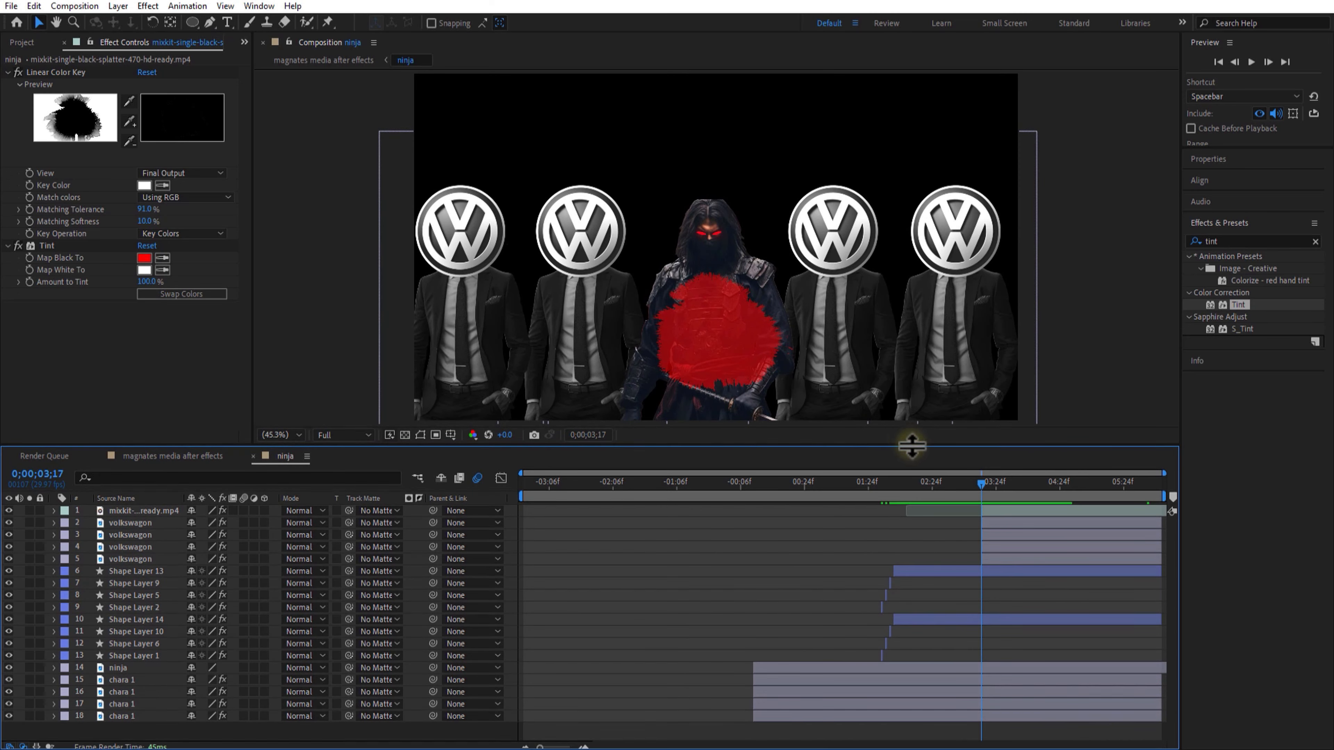
{"action": "left_click", "coordinate": [226, 22]}
{"action": "left_click", "coordinate": [574, 121]}
{"action": "key", "text": "Caps_Lock"}
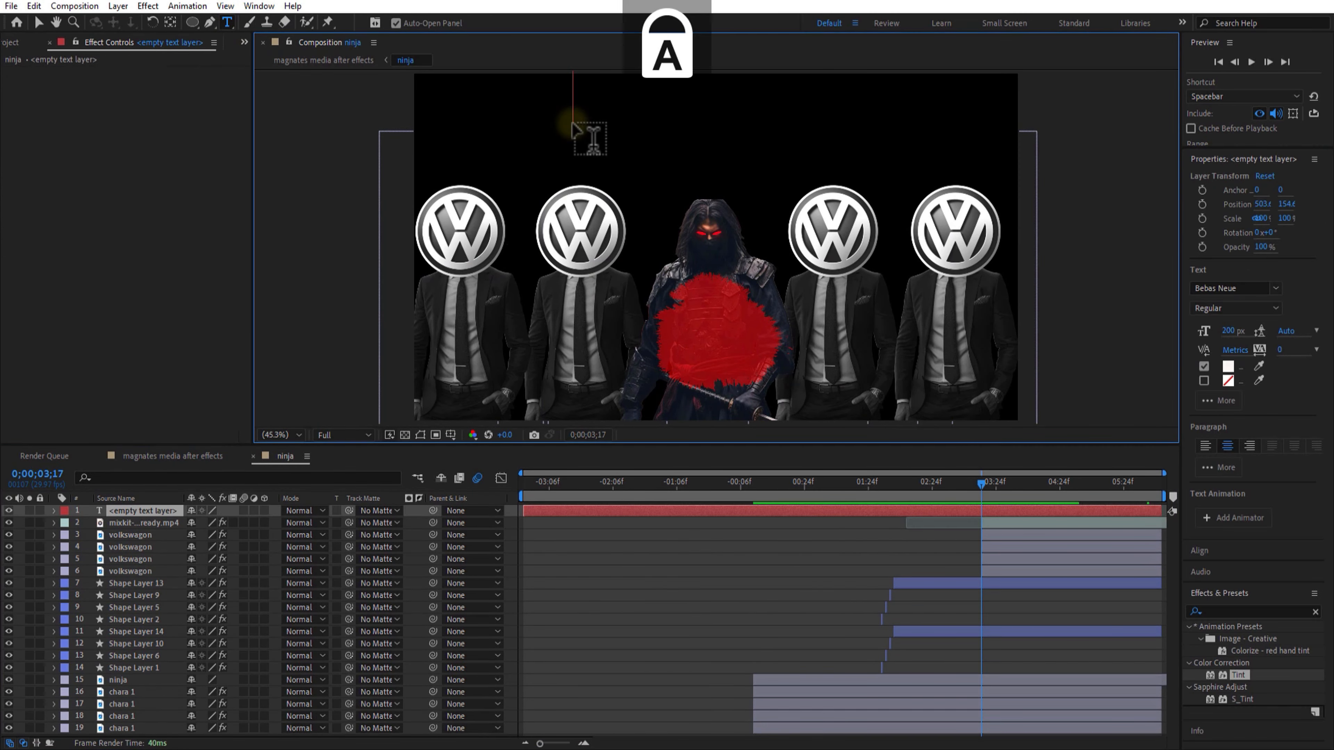
{"action": "type", "text": "MOST ORRYIFYING"}
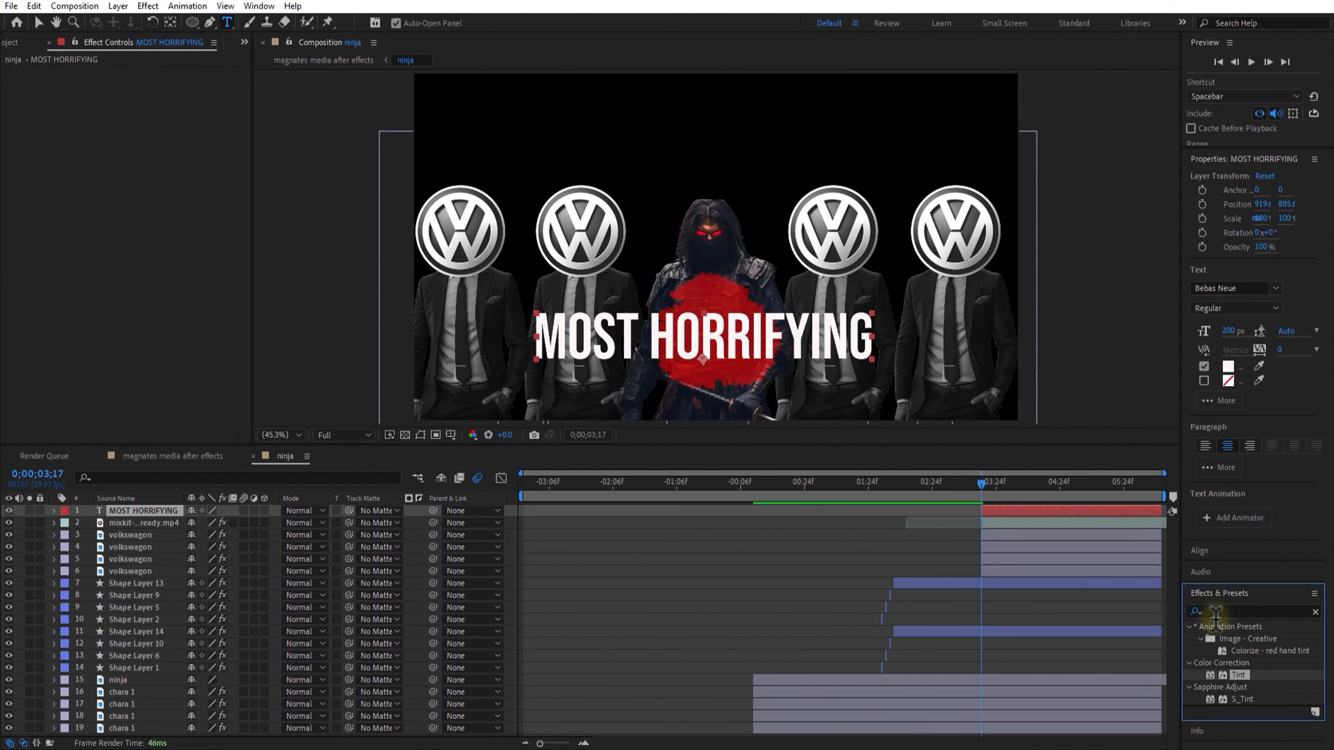
- Apply Deep Glow to the MOST HORRIFYING text with an exposure of 0.50
{"action": "left_click", "coordinate": [1217, 611]}
{"action": "type", "text": "glow"}
{"action": "left_click_drag", "start_coordinate": [1238, 328], "coordinate": [179, 262]}
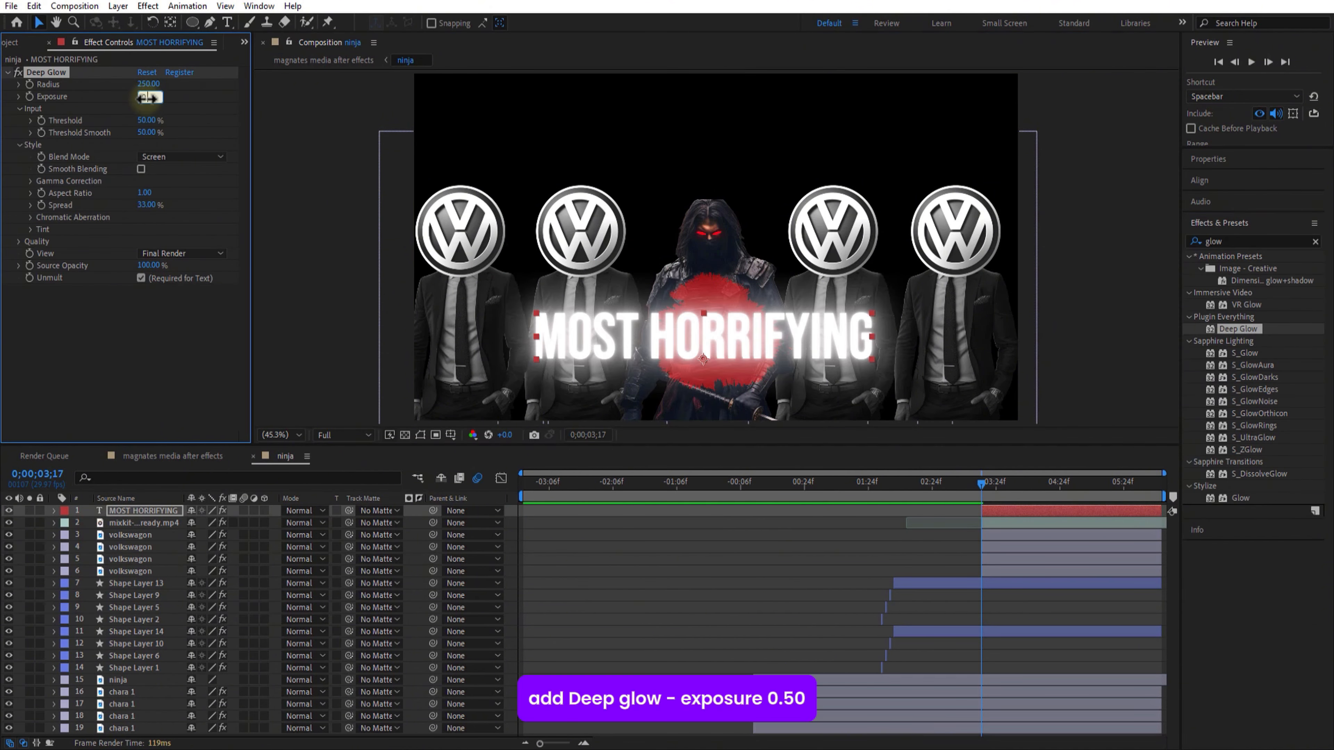
- Add the 9665239-uhd_4096_2160_25fps.mp4 dust video as the top layer of the magnates media after effects composition, starting at 0;00;03;18
{"action": "left_click", "coordinate": [170, 457]}
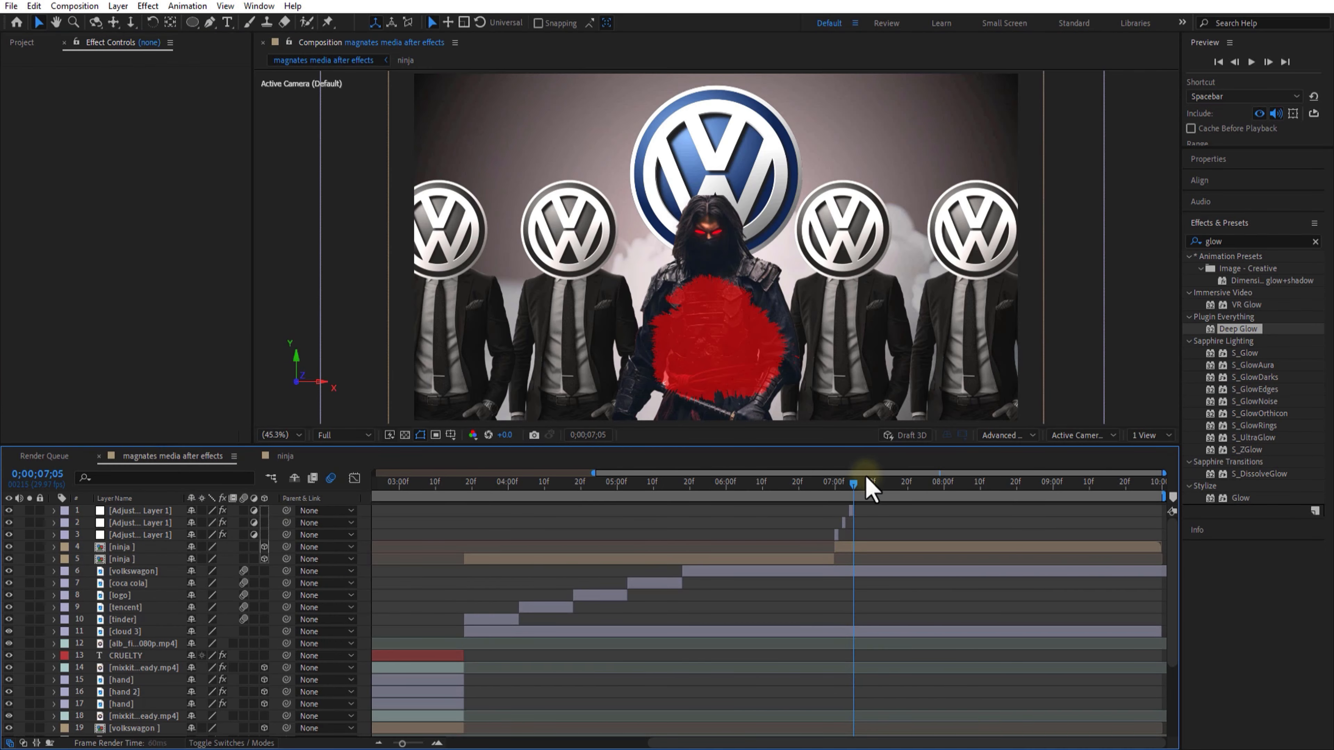
{"action": "left_click_drag", "start_coordinate": [850, 484], "coordinate": [1108, 537]}
{"action": "left_click", "coordinate": [22, 42]}
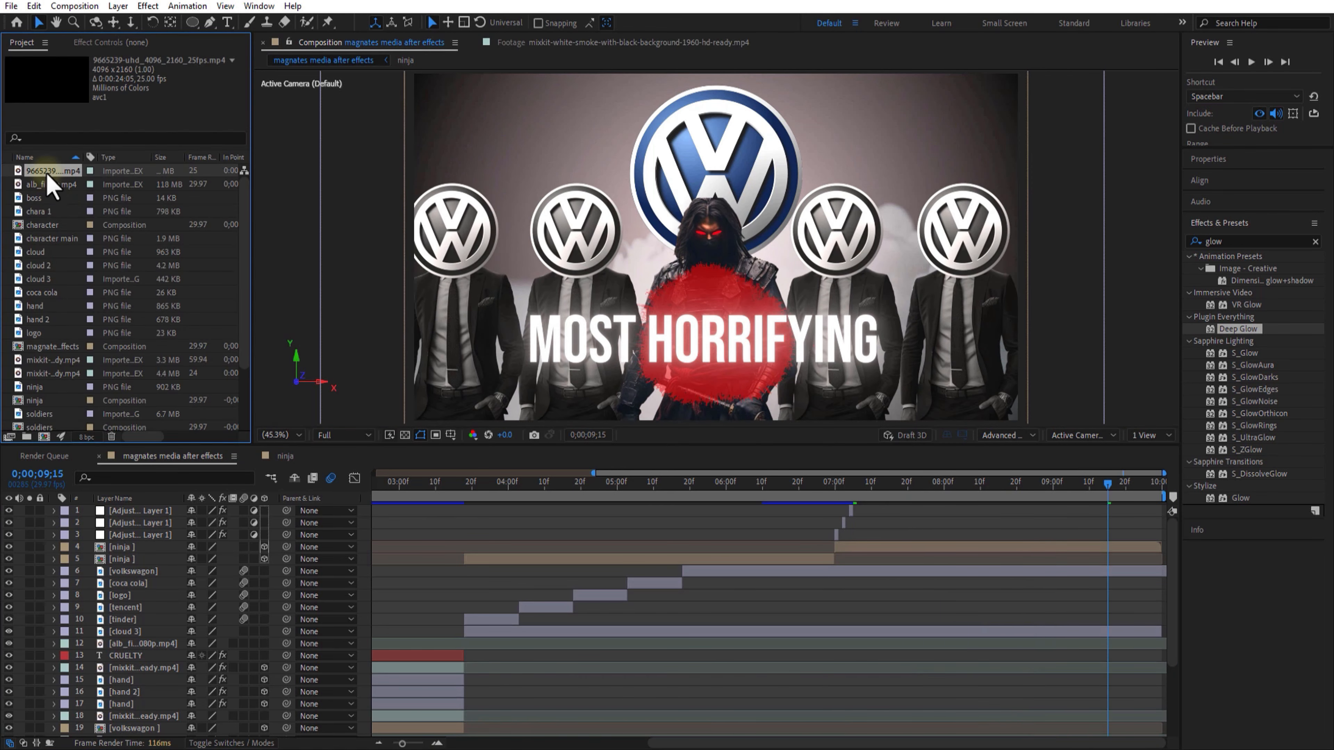
{"action": "left_click_drag", "start_coordinate": [48, 176], "coordinate": [132, 518]}
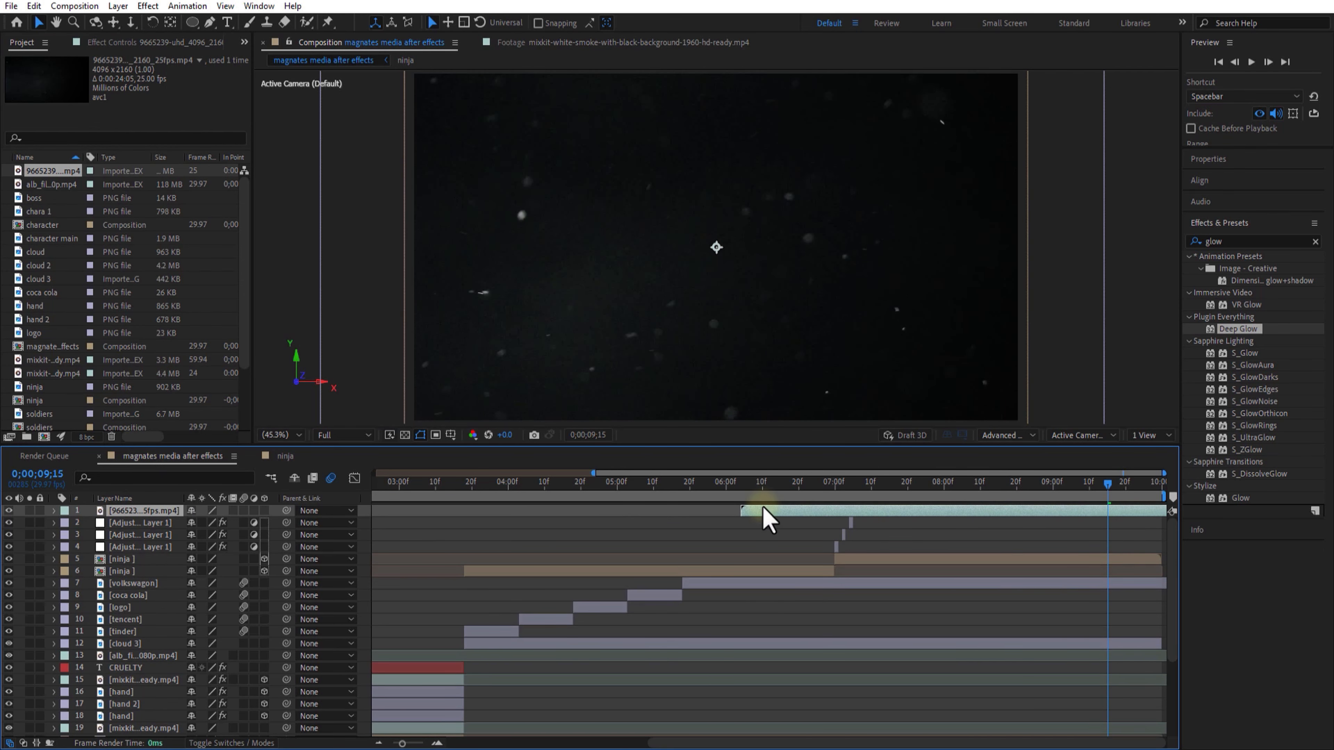
{"action": "left_click_drag", "start_coordinate": [762, 507], "coordinate": [485, 512]}
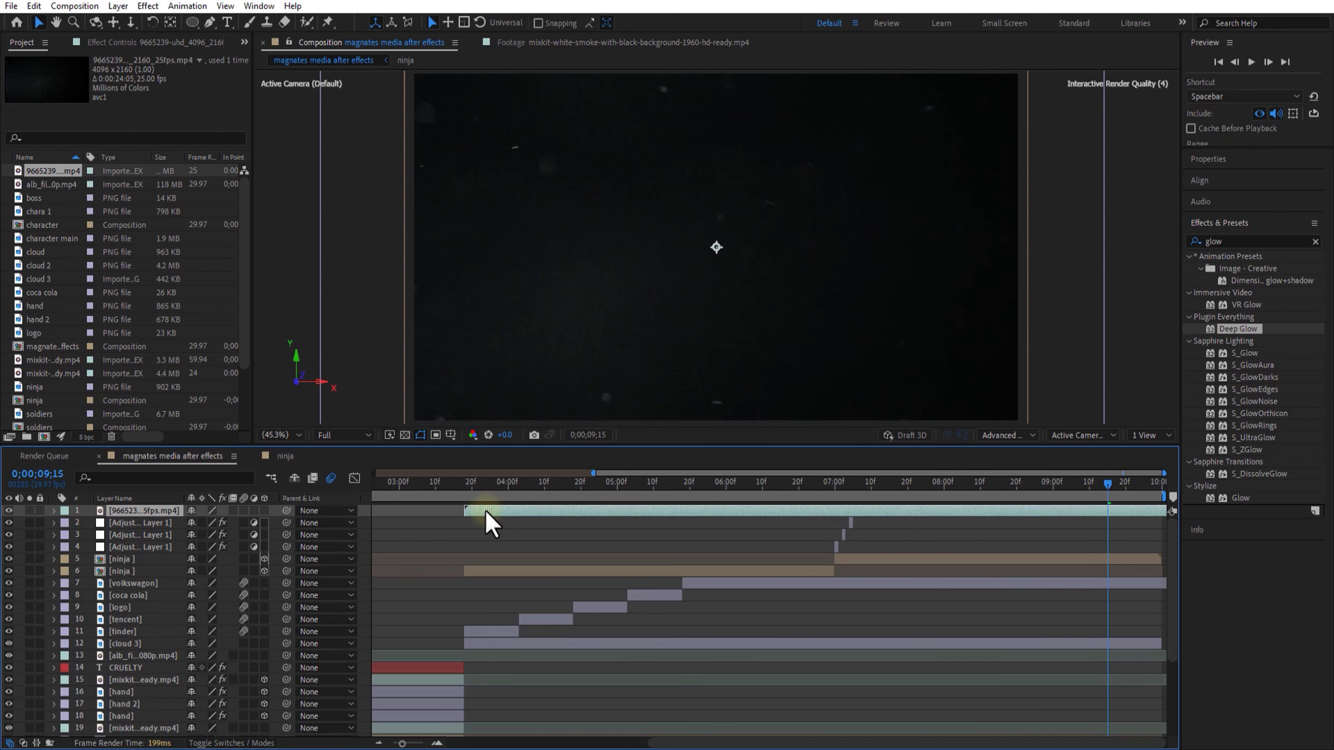
- Set the dust video layer's blending mode to Screen and preview the scene
{"action": "right_click", "coordinate": [146, 512]}
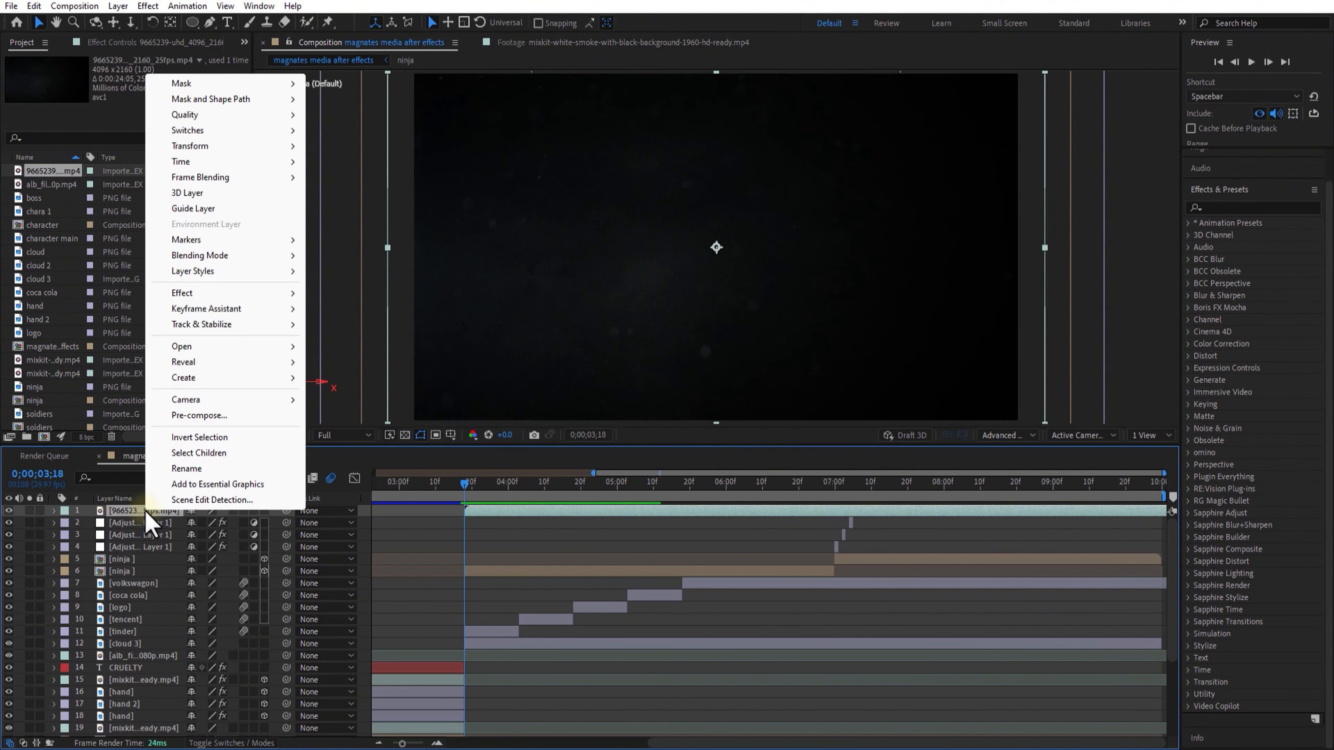
{"action": "mouse_move", "coordinate": [211, 258]}
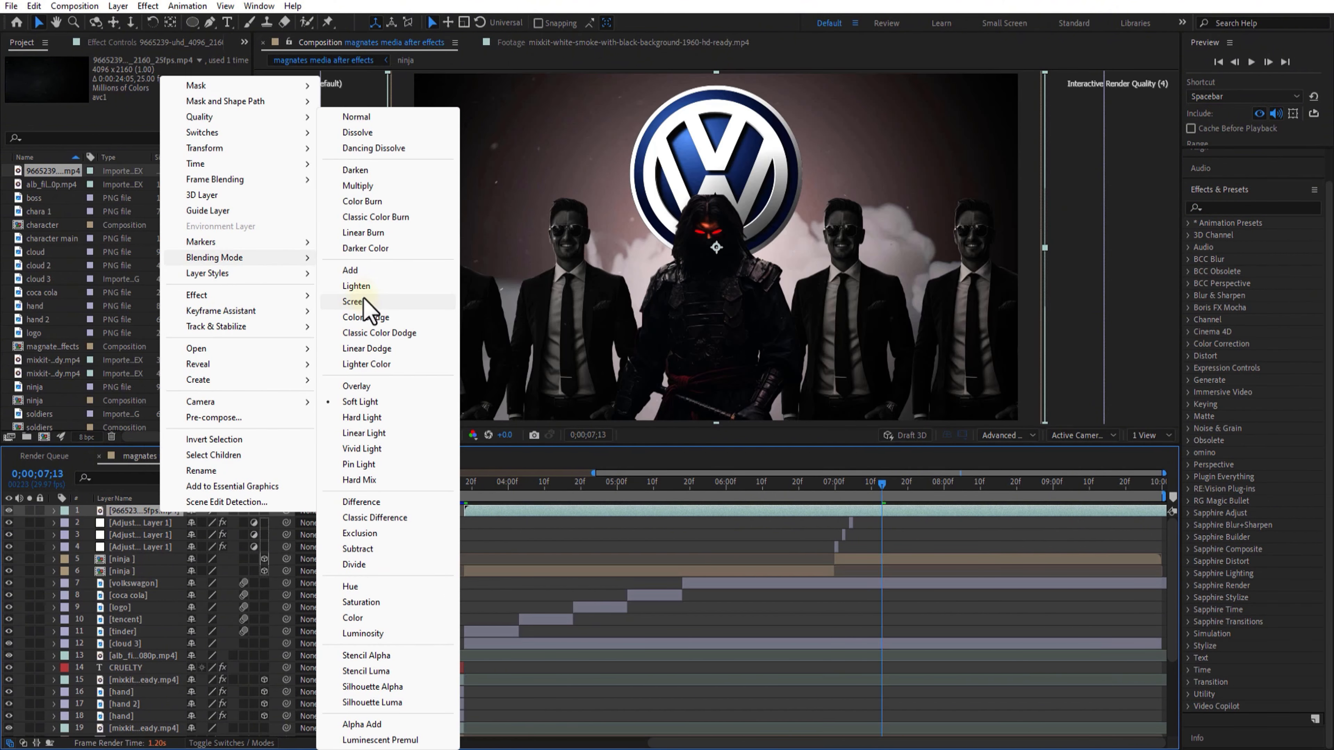
{"action": "left_click", "coordinate": [363, 299]}
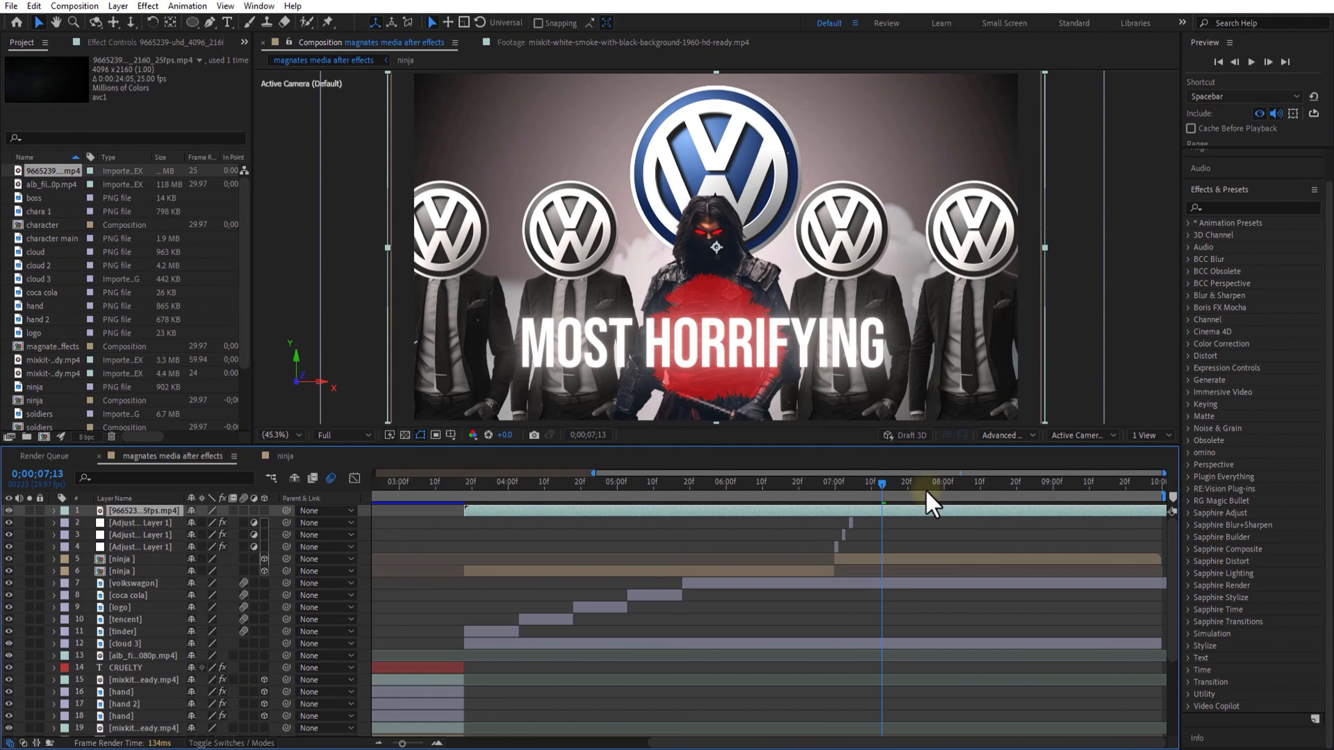
{"action": "left_click_drag", "start_coordinate": [881, 492], "coordinate": [1024, 517]}
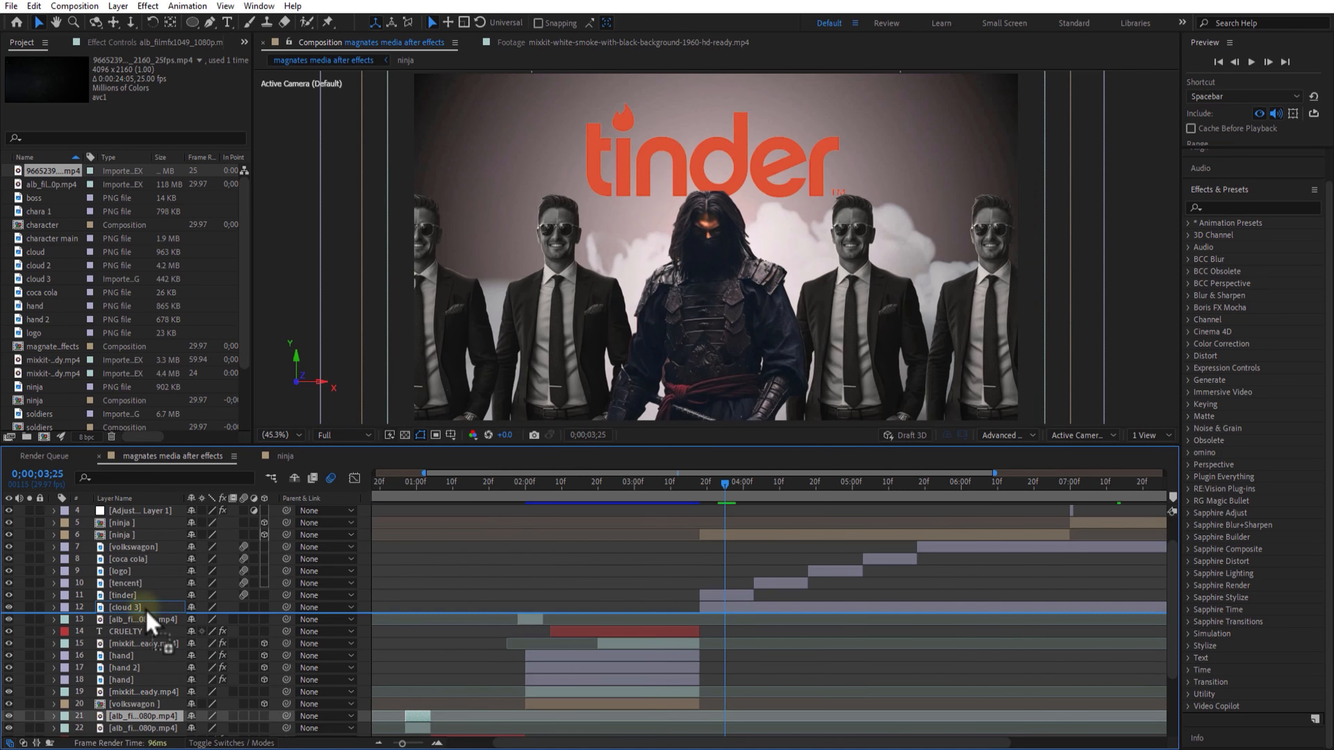
- Place a copy of the alb_filmfx1049_1080p film burn on top, spanning the scene change at 0;00;03;18
{"action": "left_click_drag", "start_coordinate": [149, 626], "coordinate": [158, 513]}
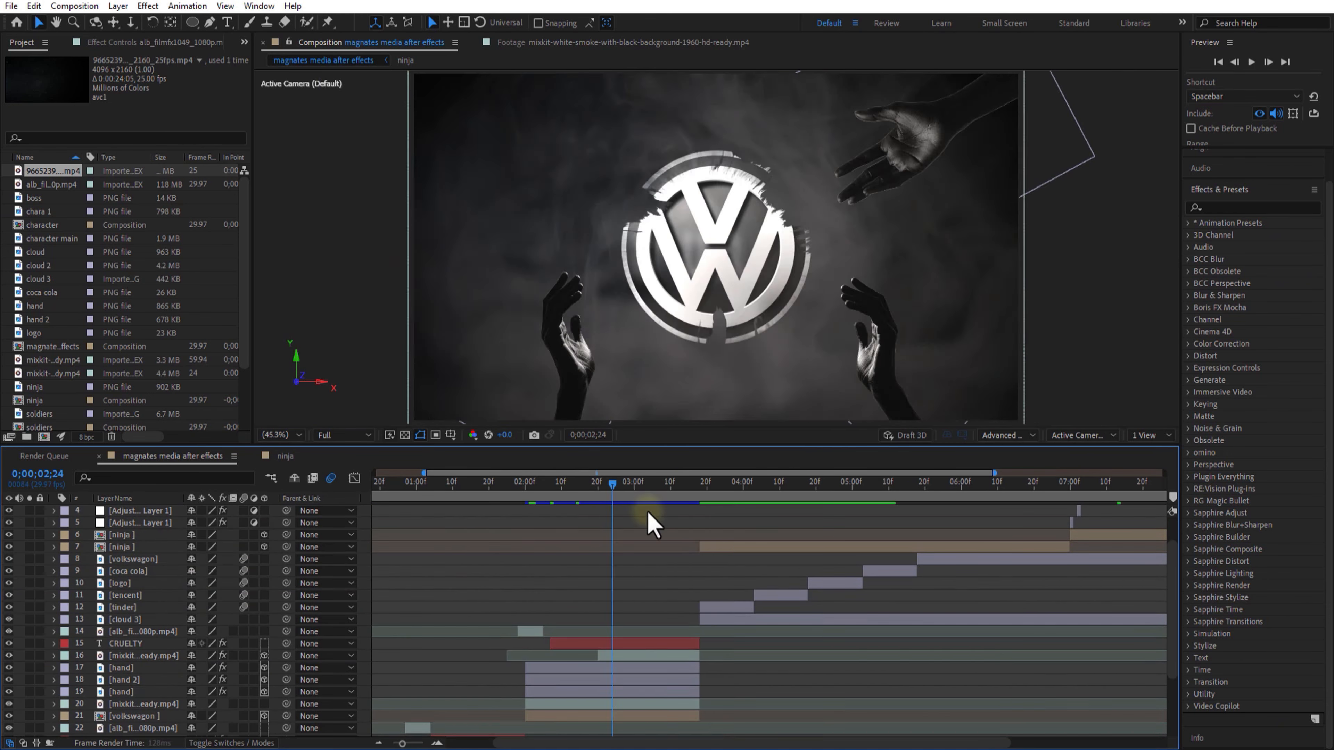
{"action": "left_click_drag", "start_coordinate": [649, 514], "coordinate": [1125, 679]}
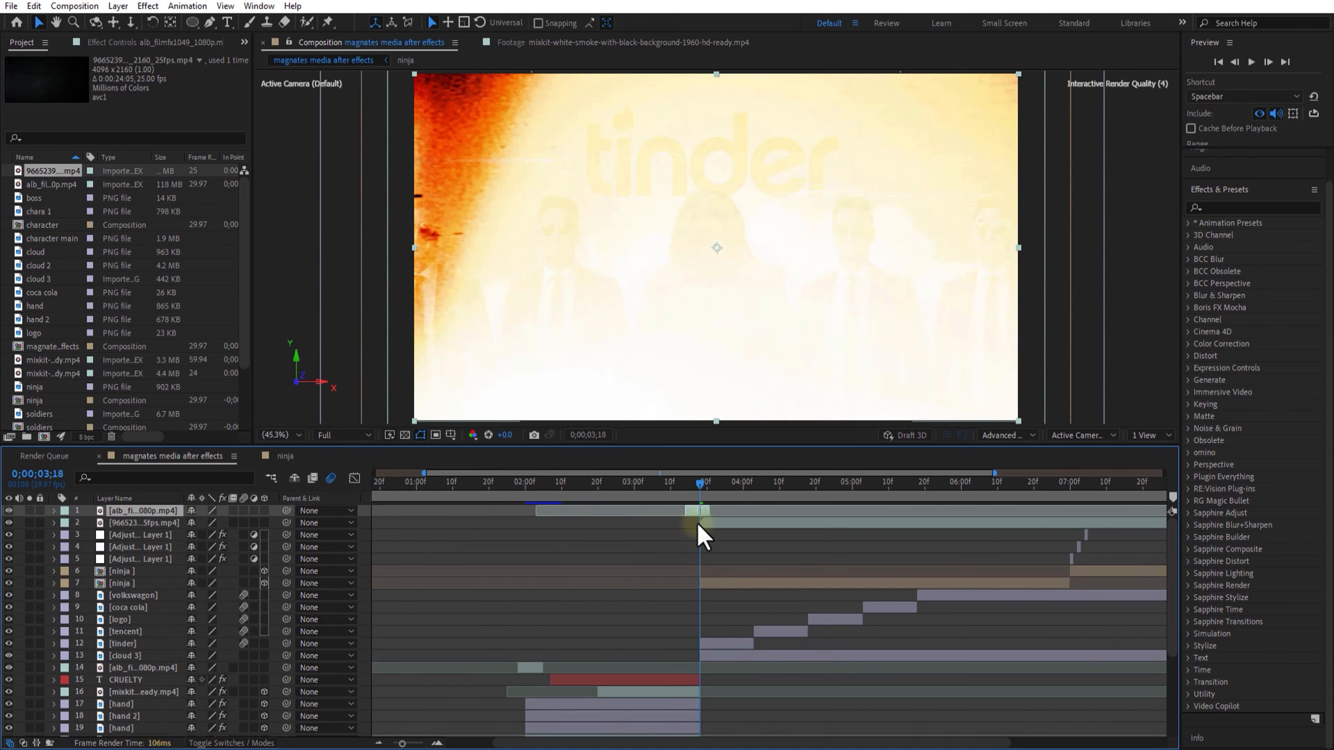
{"action": "left_click", "coordinate": [704, 524]}
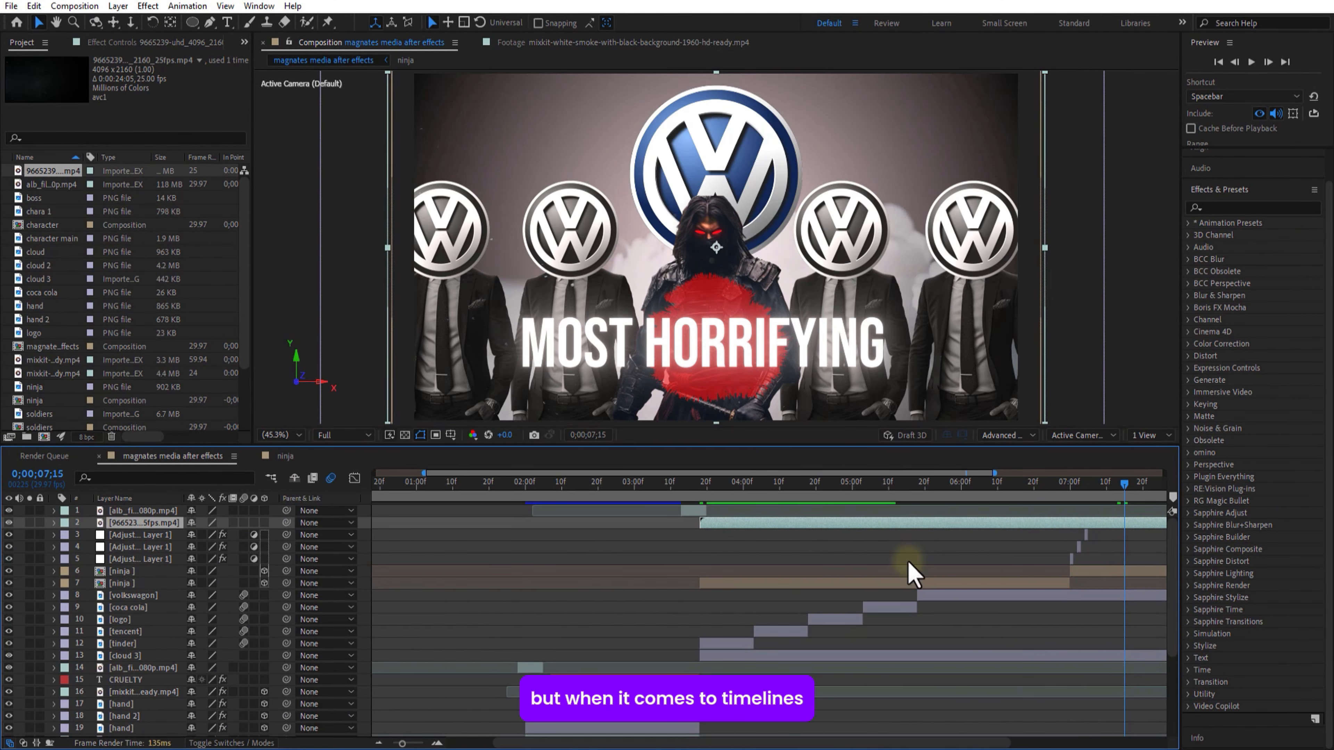
- Add a wiggle expression to the position of the first ninja composition layer, the one starting at 0;00;03;18
{"action": "left_click", "coordinate": [917, 499]}
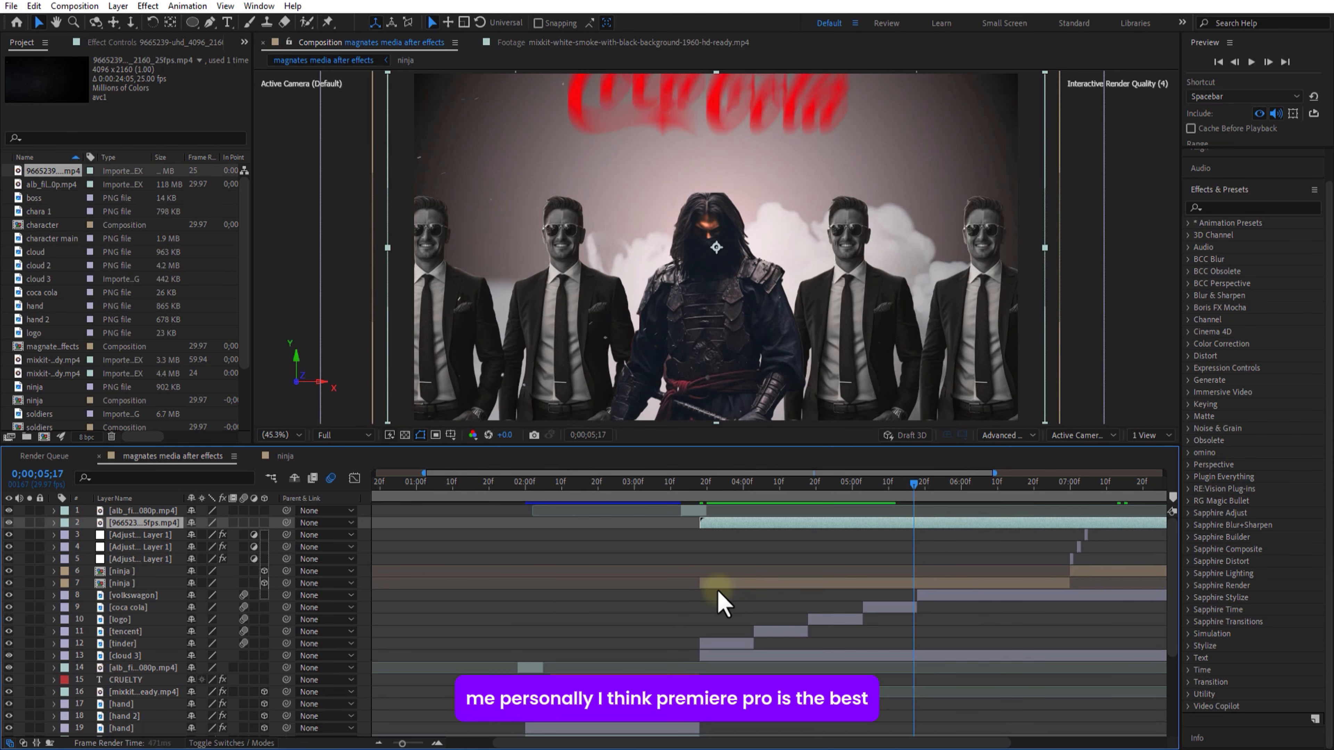
{"action": "left_click", "coordinate": [675, 584]}
{"action": "key", "text": "p"}
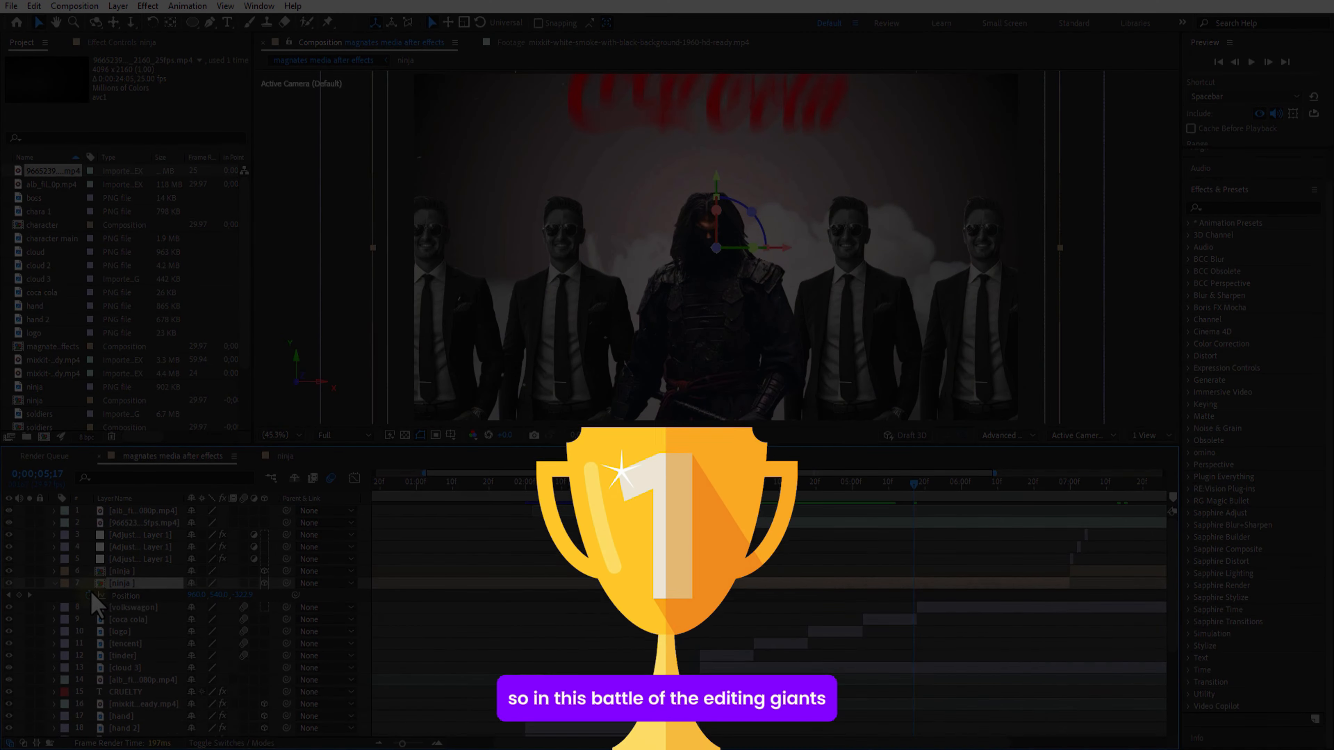
{"action": "left_click", "coordinate": [89, 596], "text": "alt"}
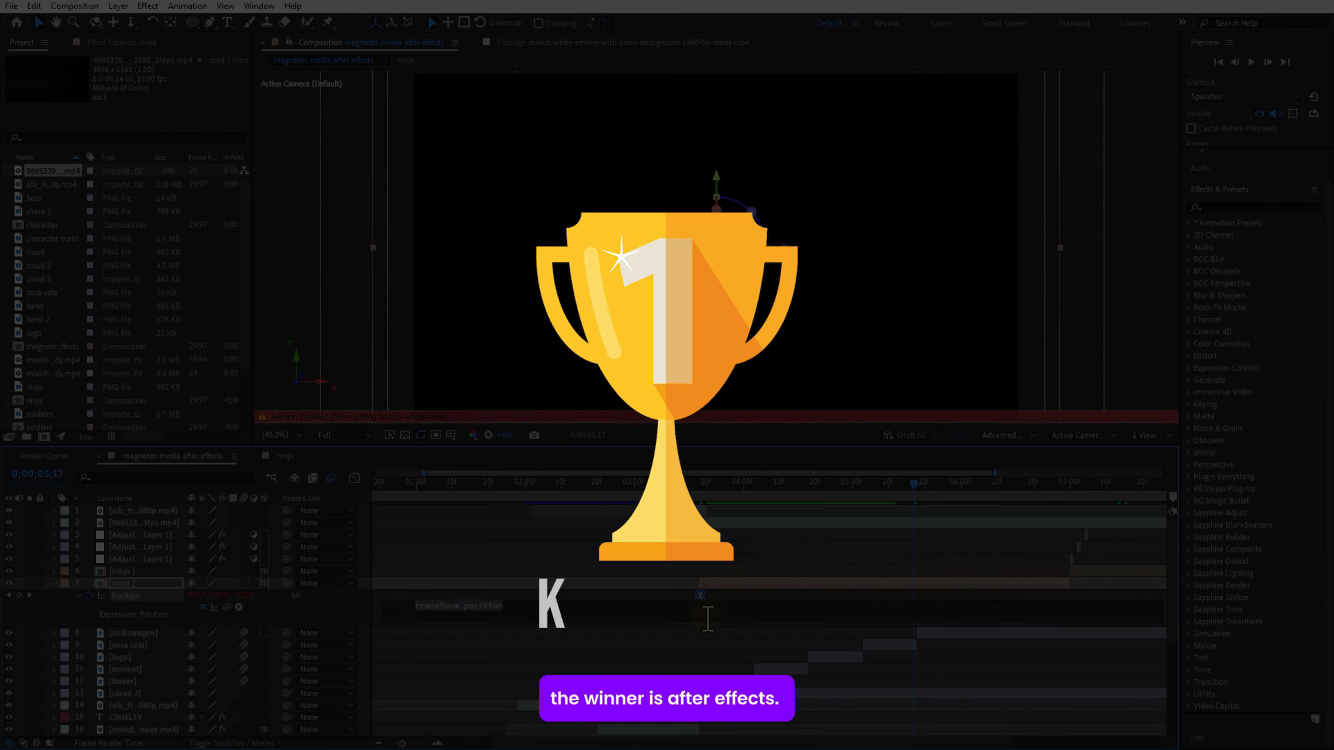
{"action": "type", "text": "wiggle"}
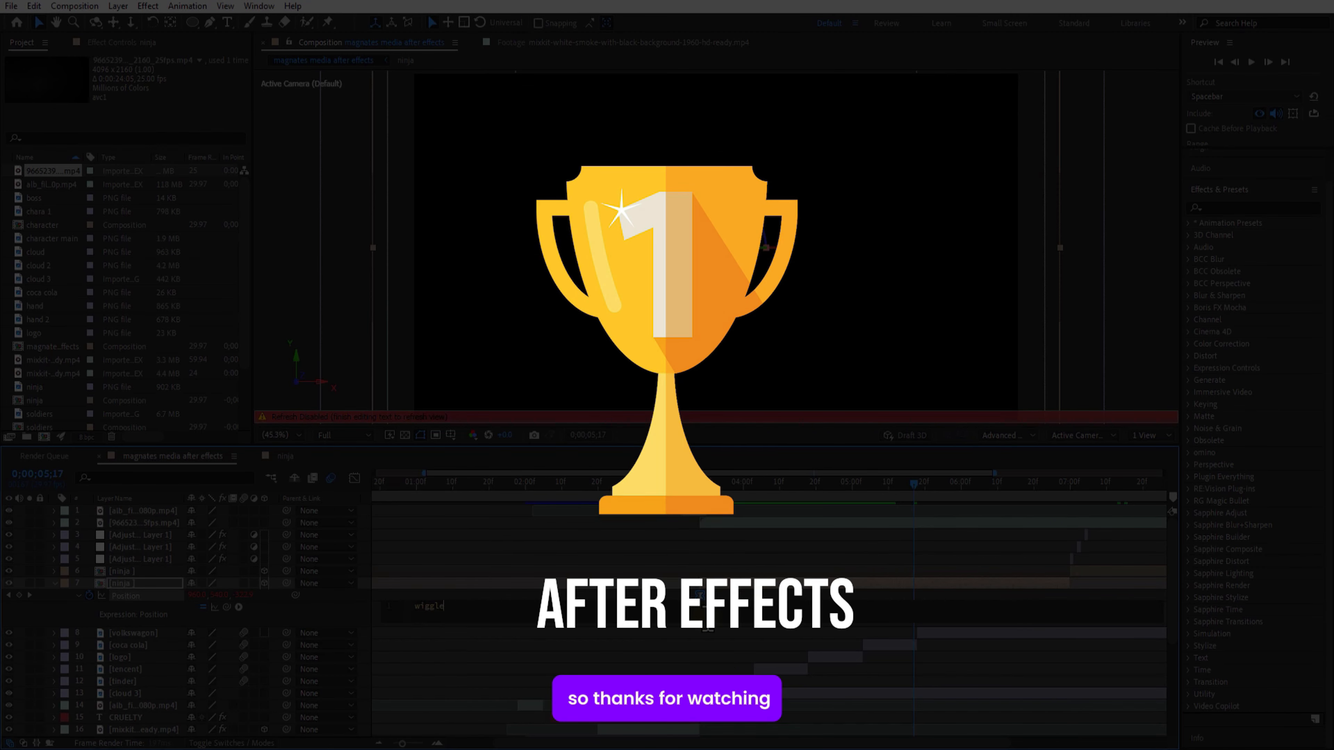